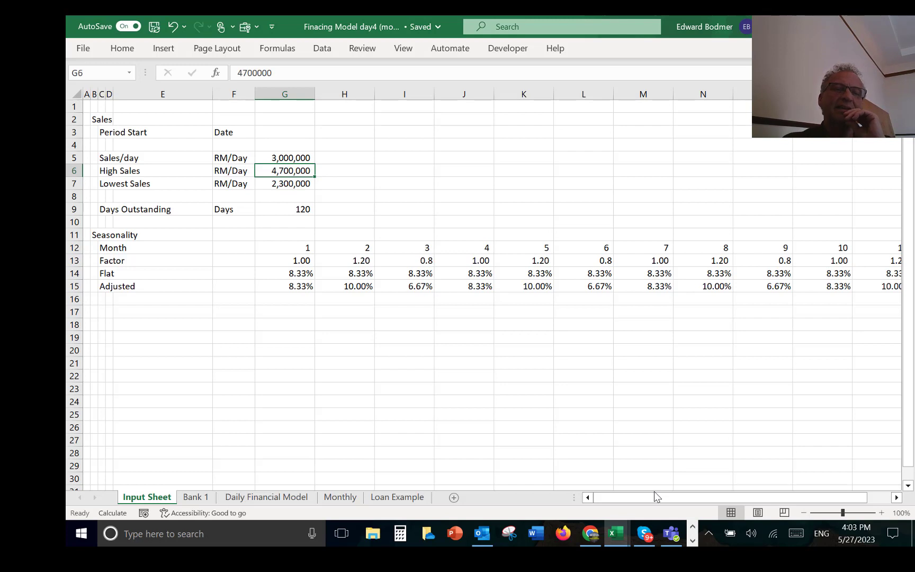
Step: Set the High Sales value in G6 to 4,000,000 RM/Day
{"action": "key", "text": "shift+Down"}
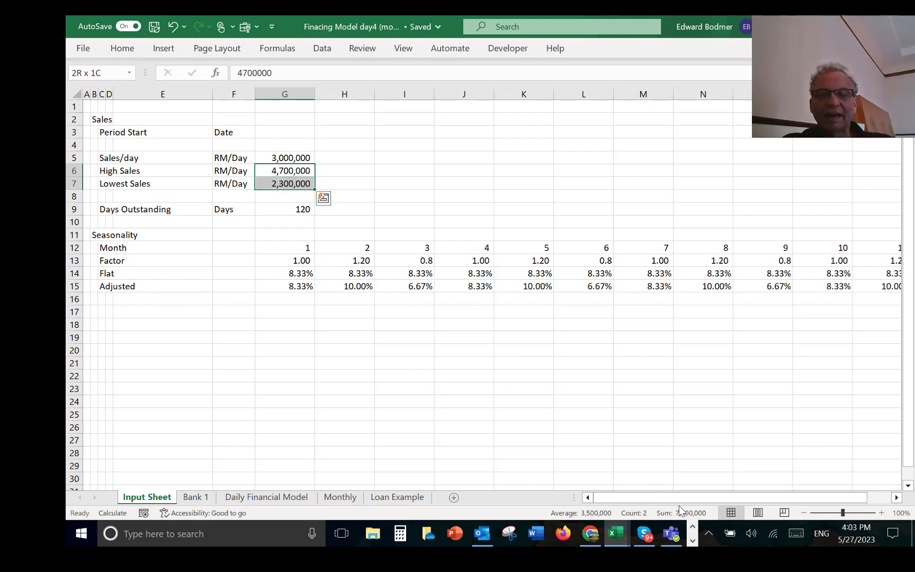
{"action": "key", "text": "Up"}
{"action": "key", "text": "Down"}
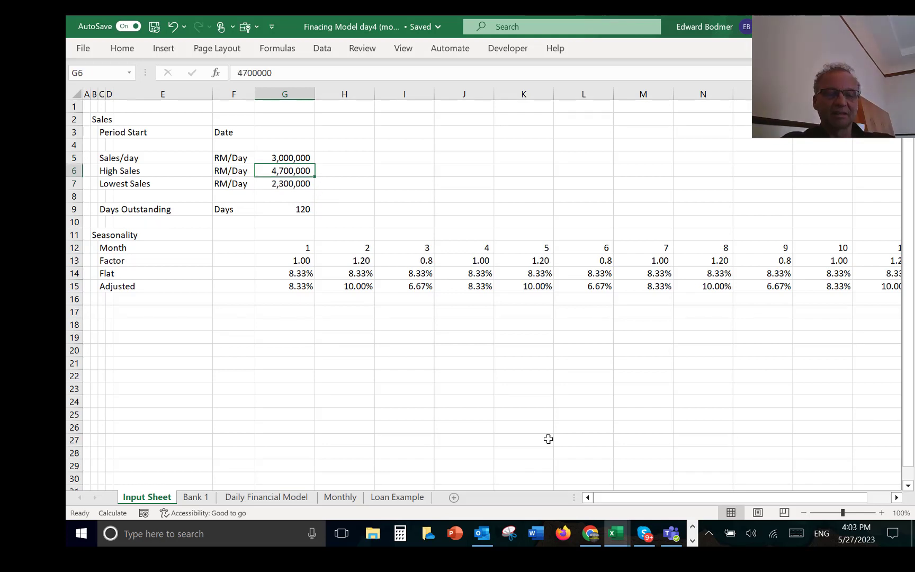
{"action": "key", "text": "F2"}
{"action": "type", "text": "3"}
{"action": "key", "text": "BackSpace"}
{"action": "type", "text": "4"}
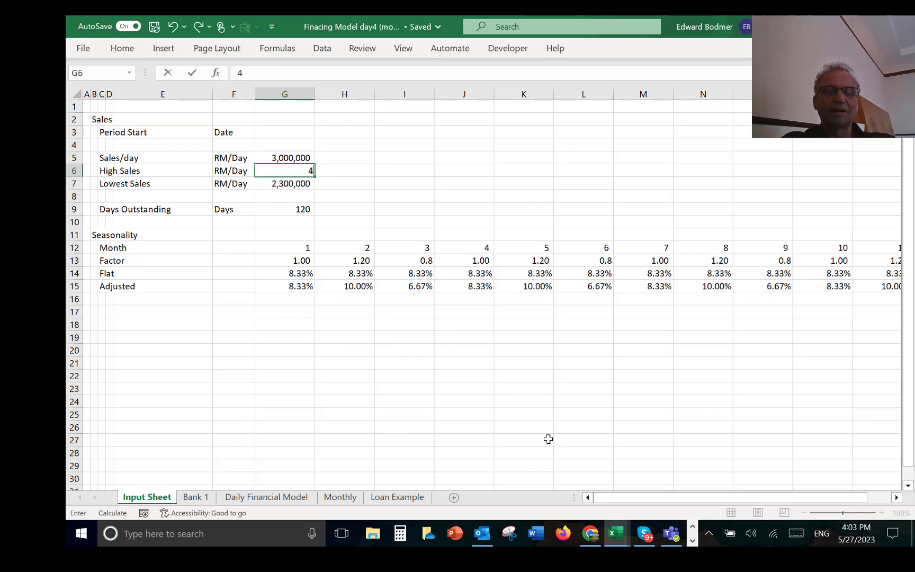
{"action": "type", "text": ",000,000"}
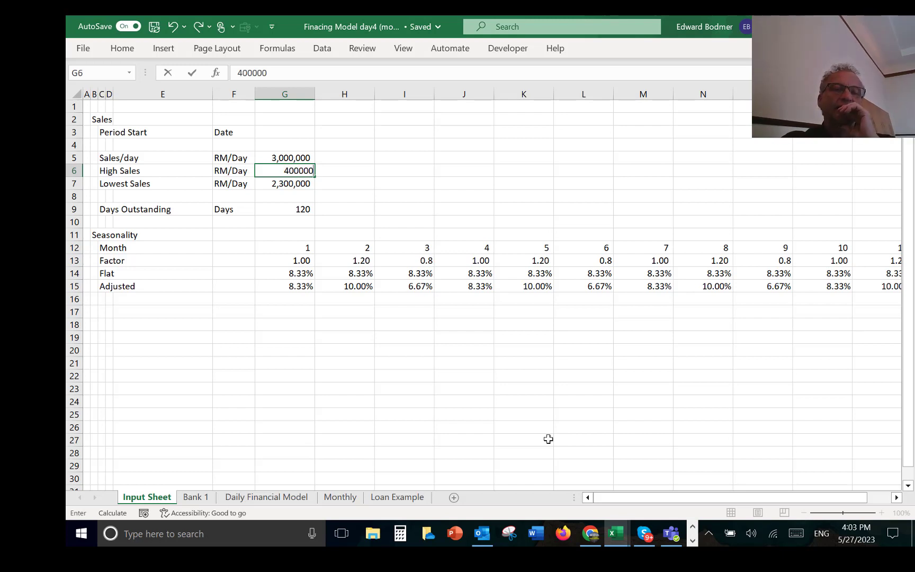
{"action": "key", "text": "Return"}
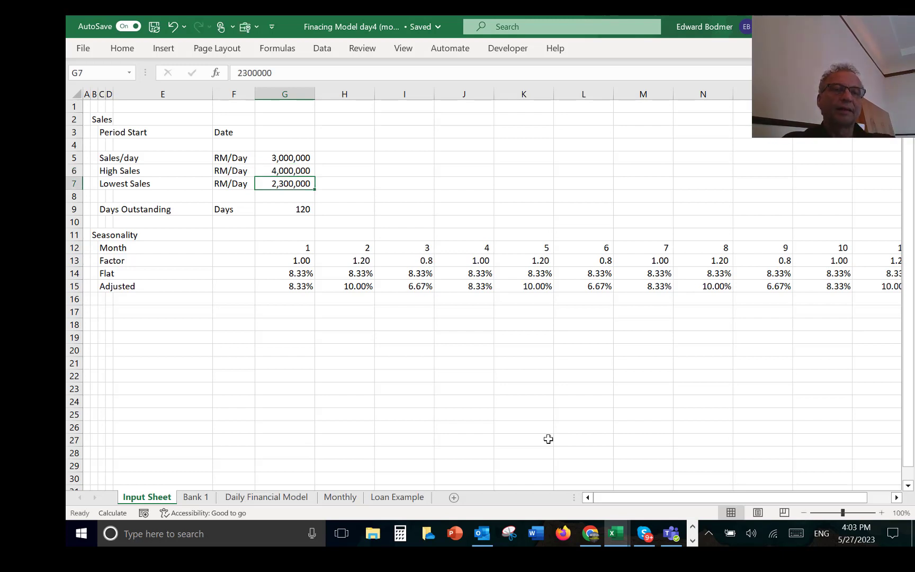
{"action": "left_click", "coordinate": [548, 439]}
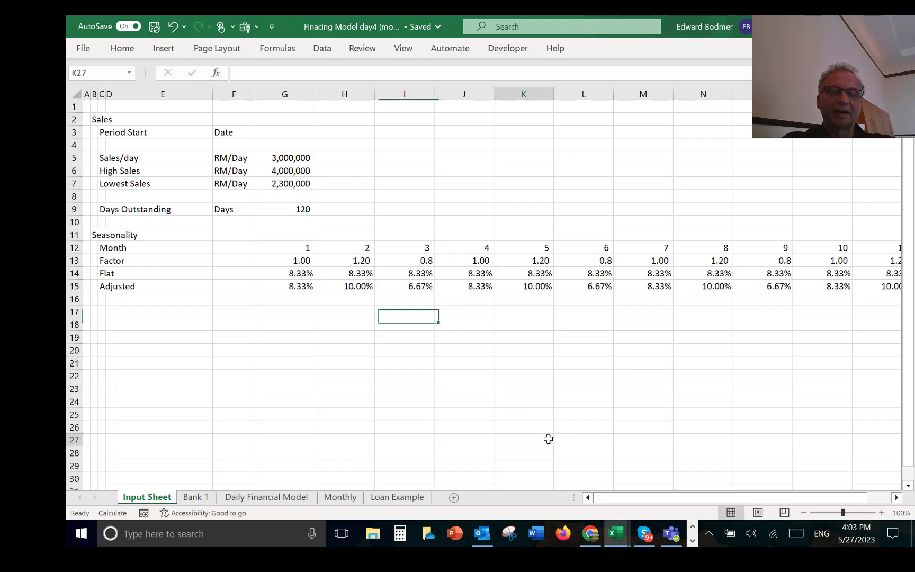
{"action": "type", "text": "000"}
{"action": "key", "text": "Escape"}
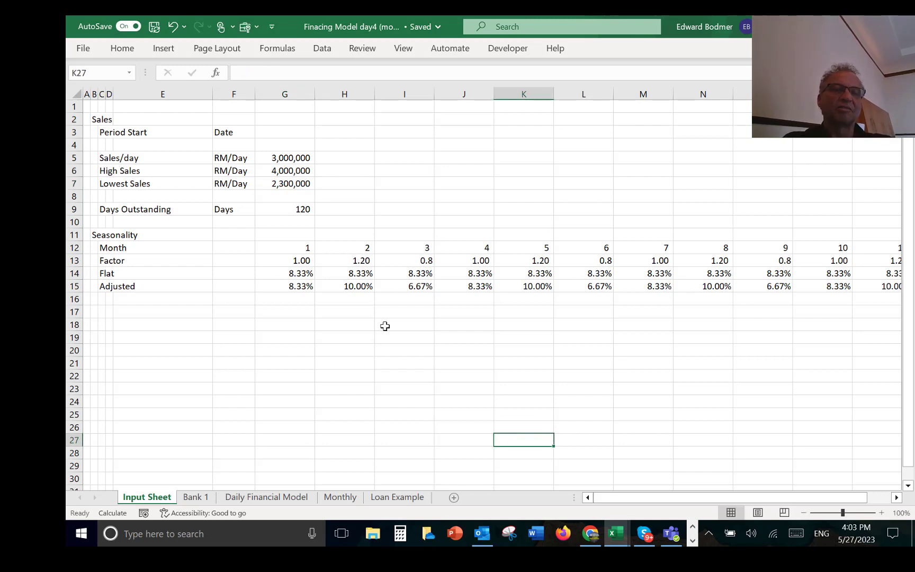
Step: Set the Lowest Sales value in G7 to 2,000,000 RM/Day
{"action": "left_click", "coordinate": [270, 189]}
{"action": "type", "text": "2"}
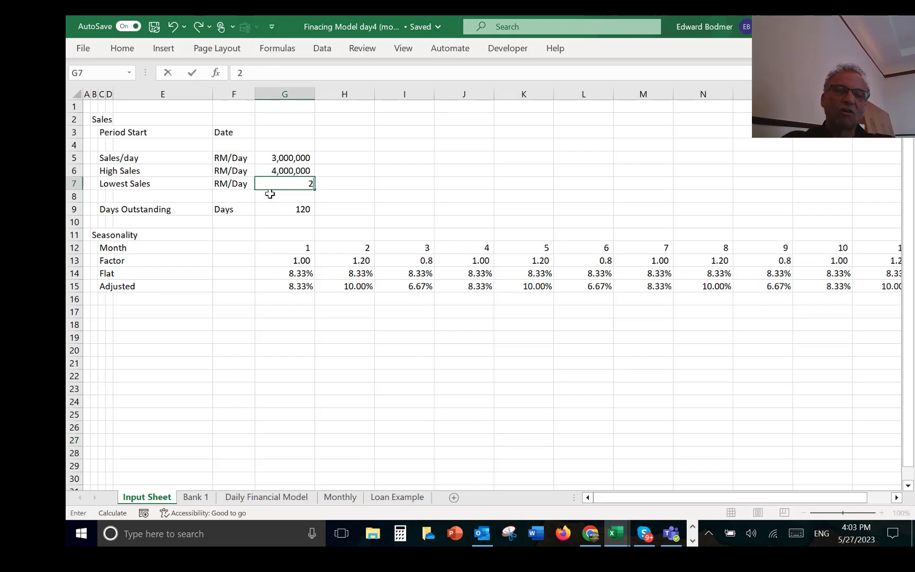
{"action": "type", "text": ",000,000"}
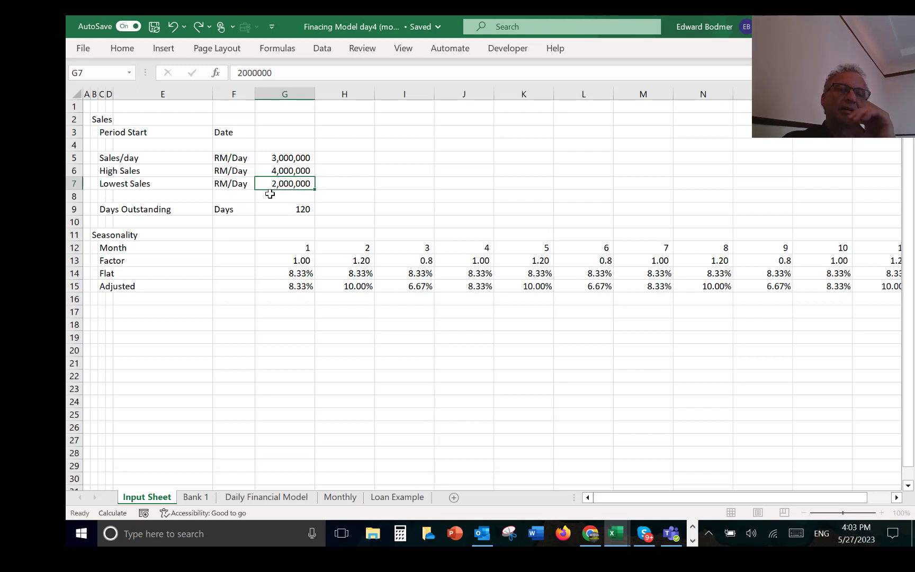
{"action": "key", "text": "Return"}
Step: Insert two blank rows above the Days Outstanding row
{"action": "key", "text": "Up"}
{"action": "key", "text": "Down"}
{"action": "key", "text": "Down"}
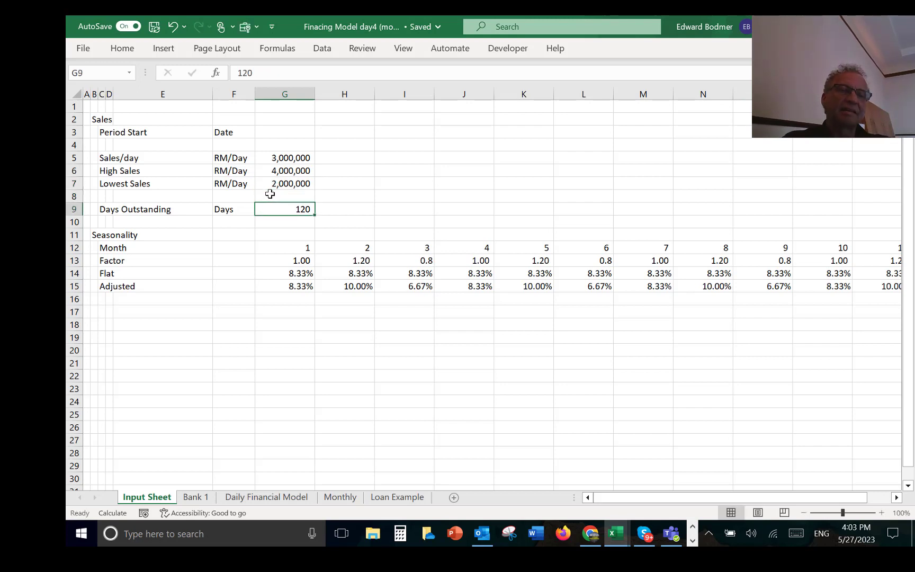
{"action": "key", "text": "Left"}
{"action": "key", "text": "Left"}
{"action": "key", "text": "Left"}
{"action": "key", "text": "Left"}
{"action": "key", "text": "Left"}
{"action": "key", "text": "Left"}
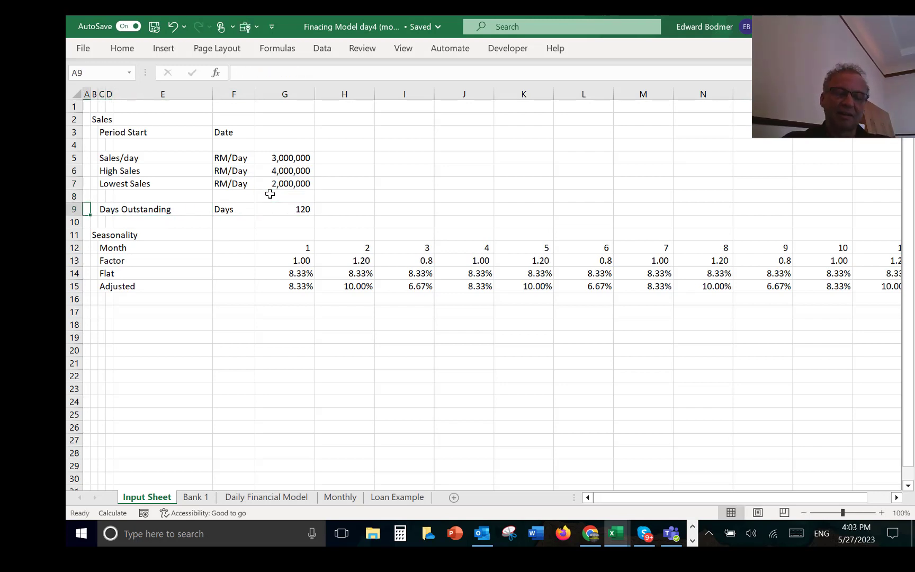
{"action": "key", "text": "shift+space"}
{"action": "key", "text": "ctrl+shift+plus"}
{"action": "key", "text": "ctrl+shift+plus"}
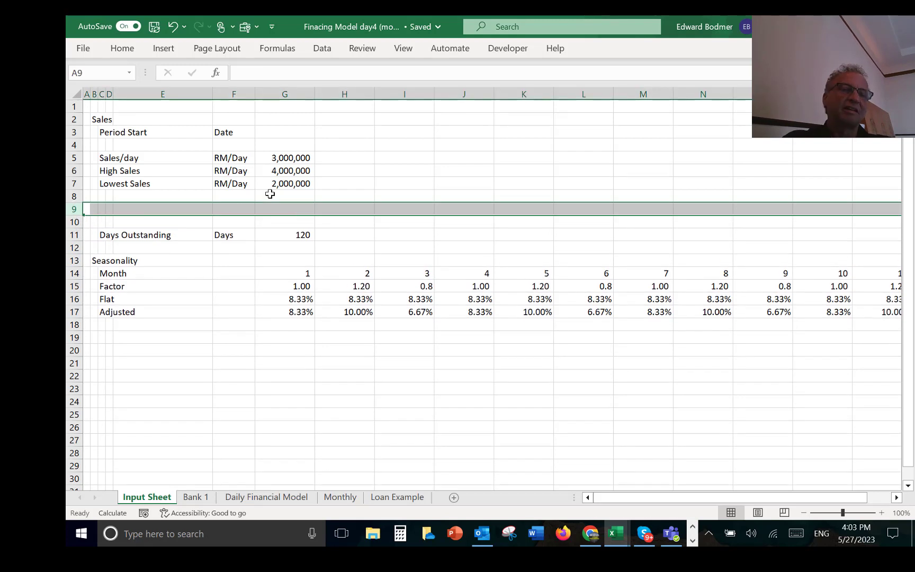
Step: Label the new input row "Include Random" in cell C9
{"action": "key", "text": "Right"}
{"action": "key", "text": "Right"}
{"action": "type", "text": "In"}
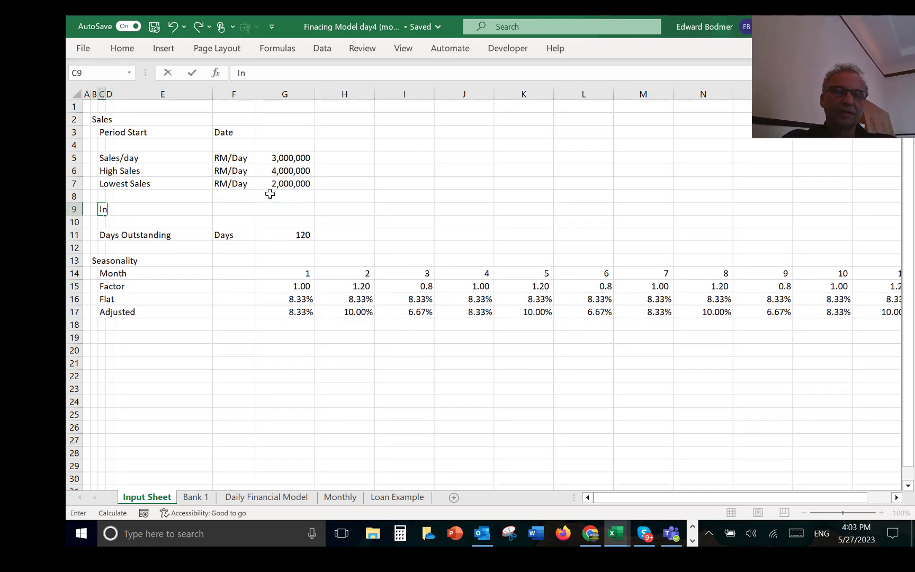
{"action": "type", "text": "clude Ram"}
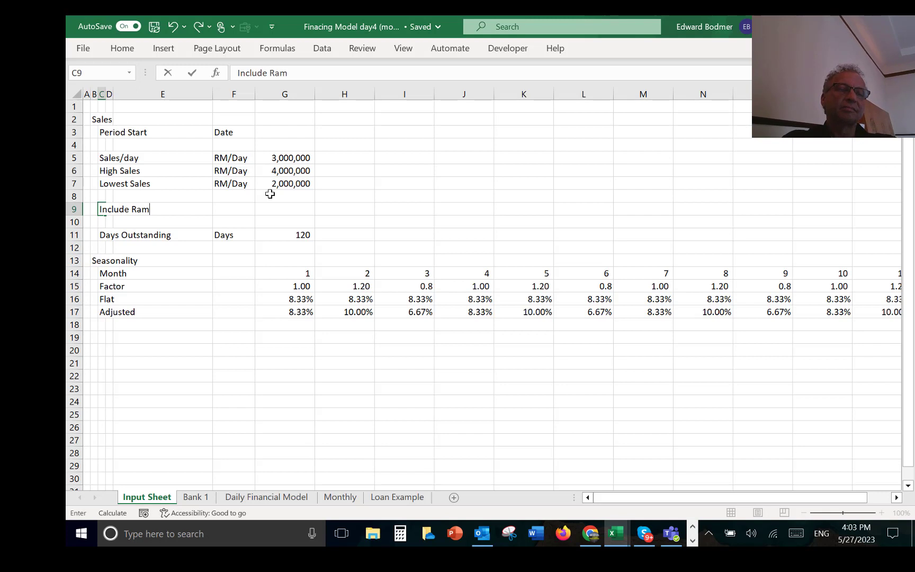
{"action": "key", "text": "BackSpace"}
{"action": "type", "text": "ndom"}
{"action": "key", "text": "Return"}
Step: Enter "Flag" as the unit for Include Random in F9 and set its value in G9 to TRUE
{"action": "key", "text": "Up"}
{"action": "key", "text": "Right"}
{"action": "key", "text": "Right"}
{"action": "key", "text": "Right"}
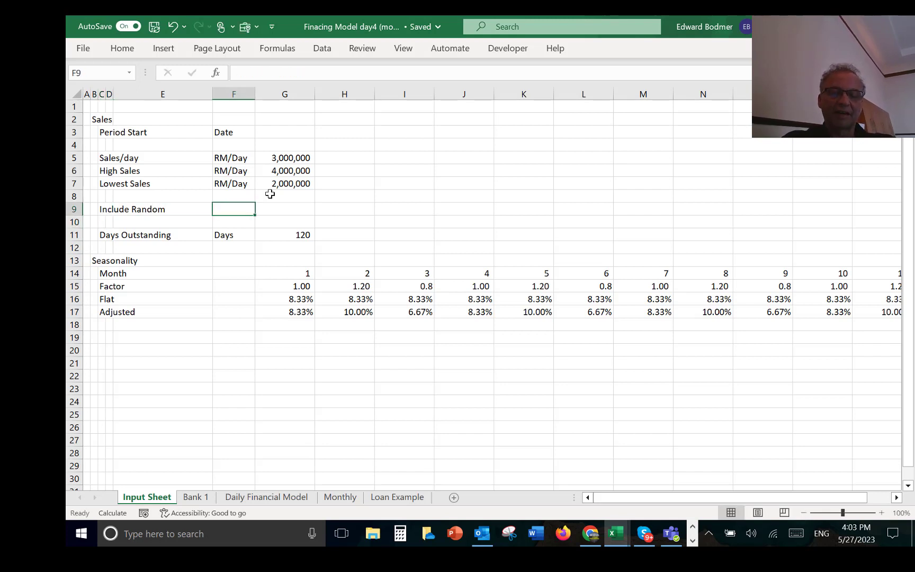
{"action": "type", "text": "Flag"}
{"action": "key", "text": "Return"}
{"action": "key", "text": "Up"}
{"action": "key", "text": "Right"}
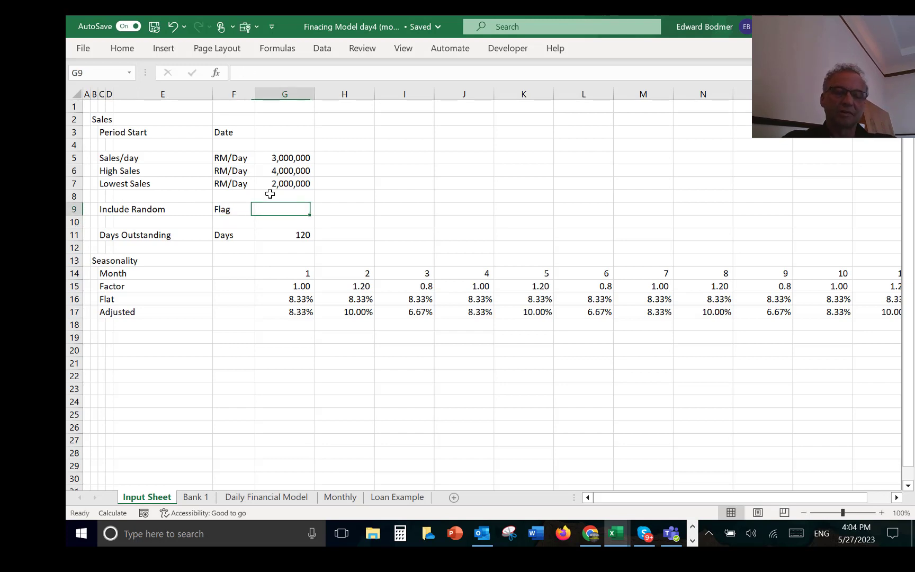
{"action": "type", "text": "true"}
{"action": "key", "text": "Return"}
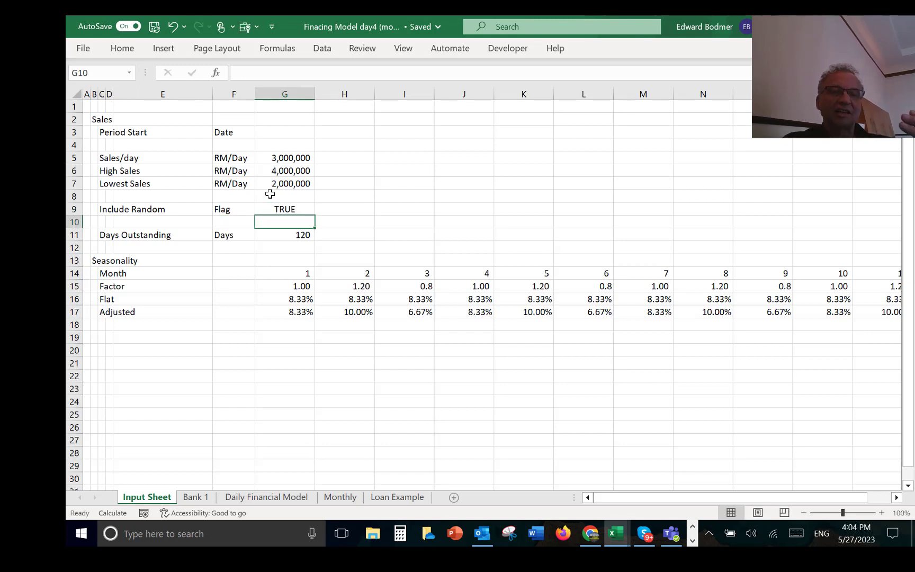
{"action": "key", "text": "Up"}
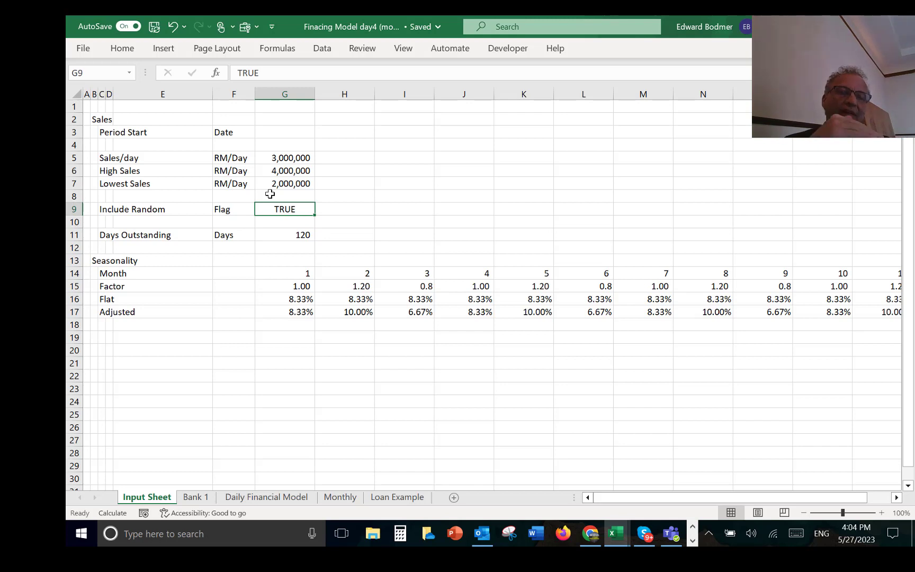
{"action": "key", "text": "Down"}
{"action": "key", "text": "Down"}
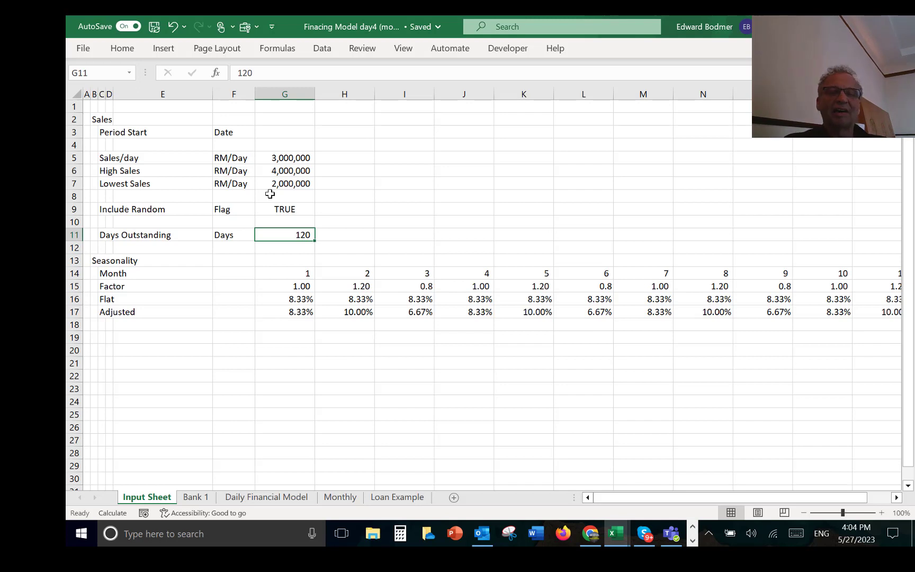
{"action": "key", "text": "Down"}
{"action": "key", "text": "Down"}
{"action": "key", "text": "Down"}
{"action": "key", "text": "Down"}
{"action": "key", "text": "Down"}
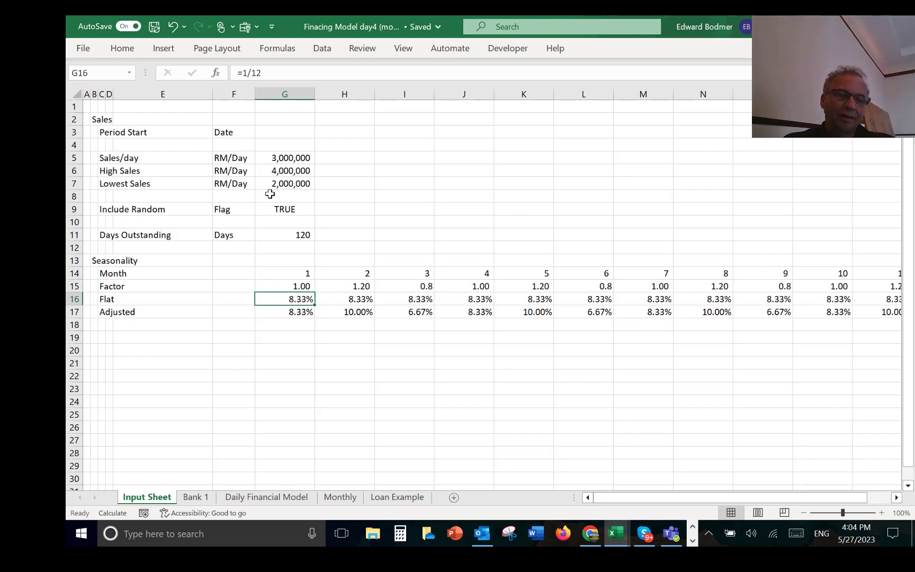
Step: Review the Bank 1, Daily Financial Model, Monthly and Loan Example sheets and return to the Input Sheet
{"action": "key", "text": "ctrl+Page_Down"}
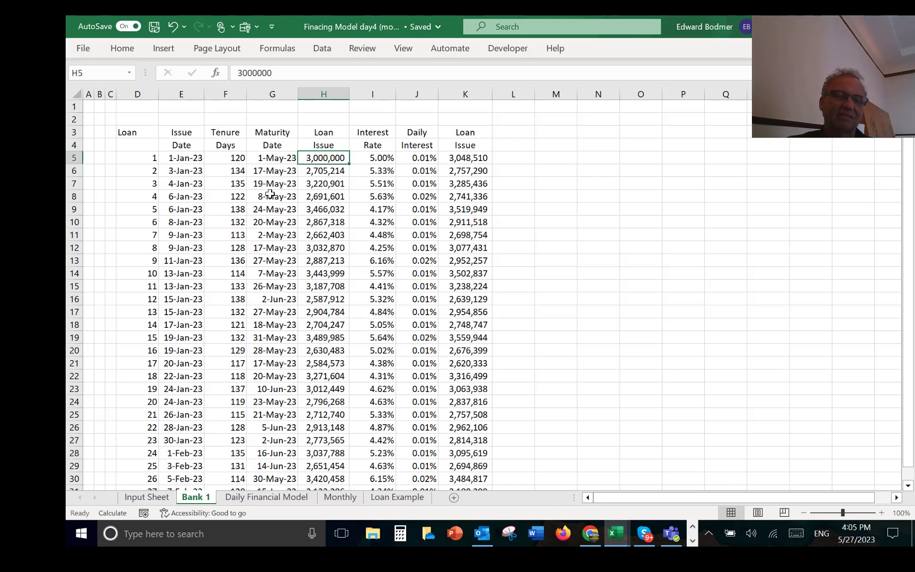
{"action": "key", "text": "ctrl+Page_Down"}
{"action": "key", "text": "Left"}
{"action": "key", "text": "Left"}
{"action": "key", "text": "Left"}
{"action": "key", "text": "Left"}
{"action": "key", "text": "Left"}
{"action": "key", "text": "Left"}
{"action": "key", "text": "Left"}
{"action": "key", "text": "Left"}
{"action": "key", "text": "Left"}
{"action": "key", "text": "Left"}
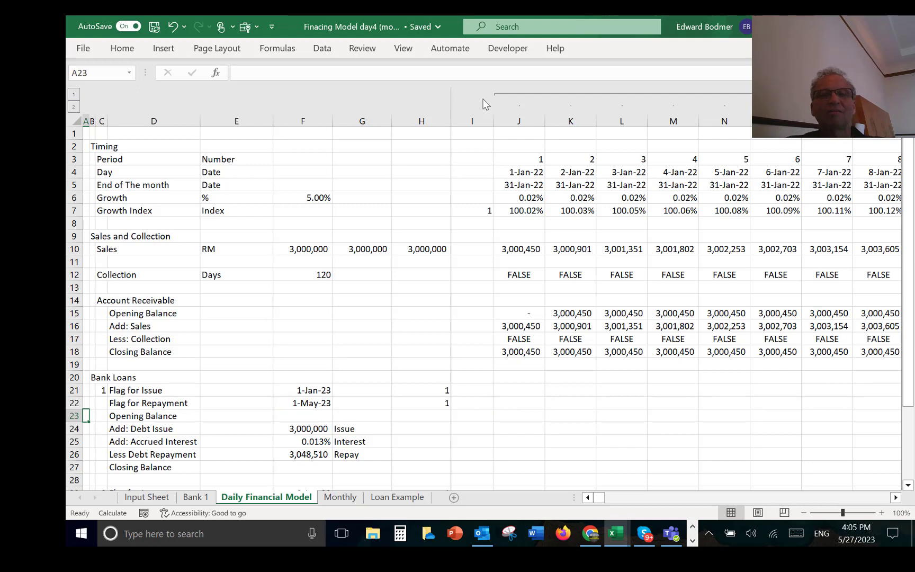
{"action": "left_click", "coordinate": [526, 186]}
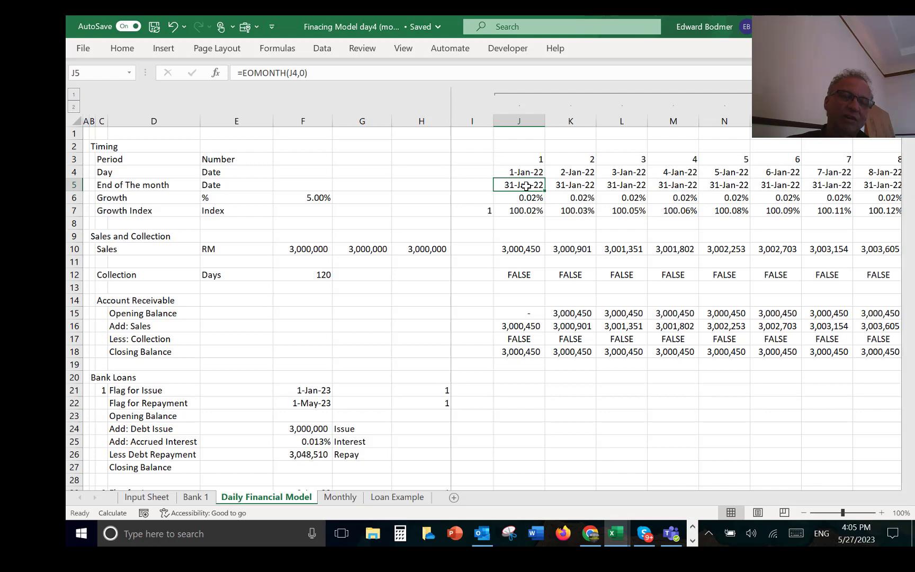
{"action": "key", "text": "ctrl+Page_Down"}
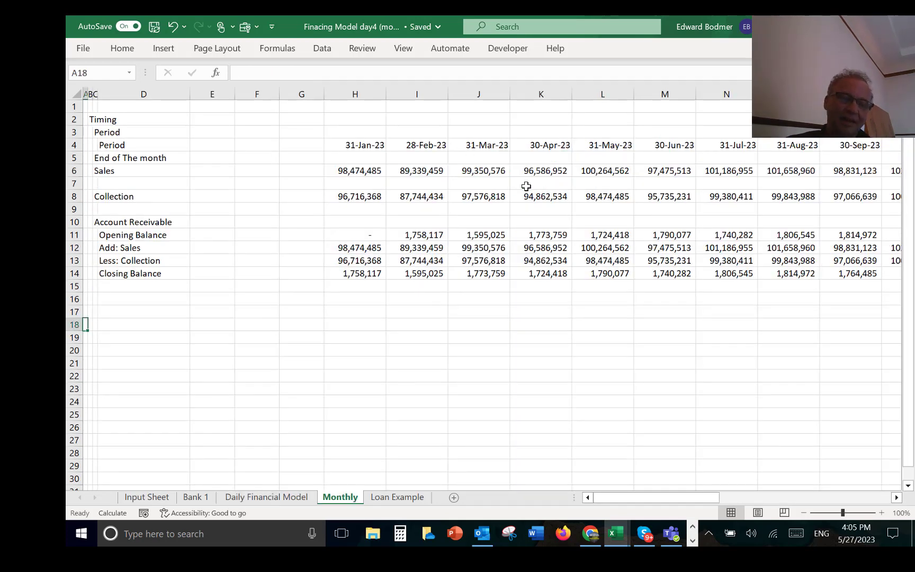
{"action": "key", "text": "ctrl+Page_Down"}
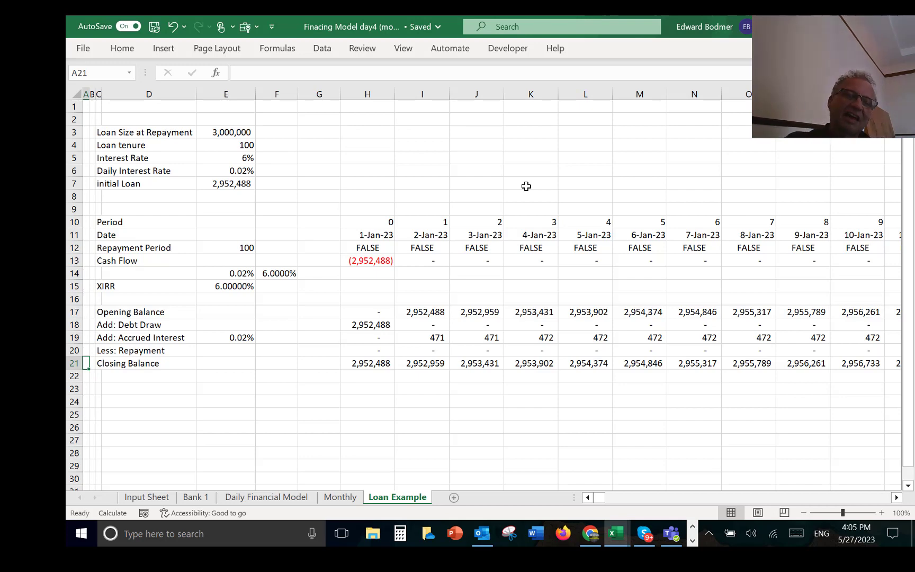
{"action": "key", "text": "ctrl+Page_Up"}
{"action": "key", "text": "ctrl+Page_Up"}
{"action": "key", "text": "ctrl+Page_Up"}
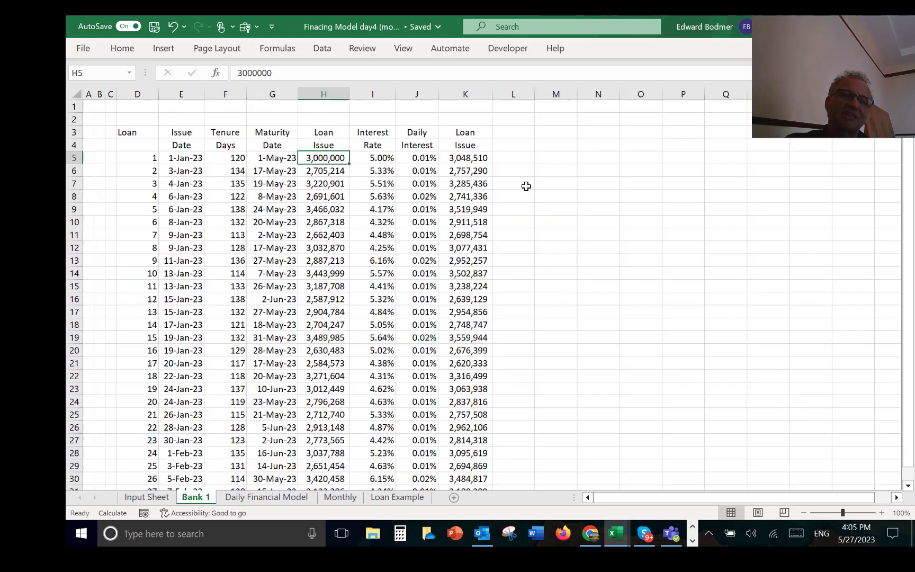
{"action": "key", "text": "ctrl+Page_Up"}
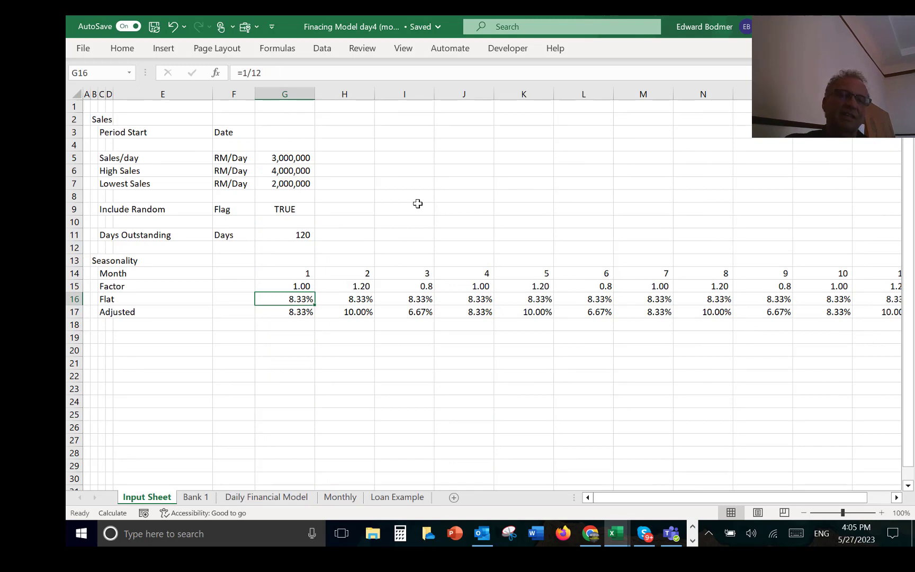
{"action": "left_click", "coordinate": [412, 318]}
{"action": "key", "text": "Left"}
{"action": "key", "text": "Left"}
{"action": "key", "text": "Left"}
{"action": "key", "text": "Left"}
{"action": "key", "text": "Left"}
{"action": "key", "text": "Left"}
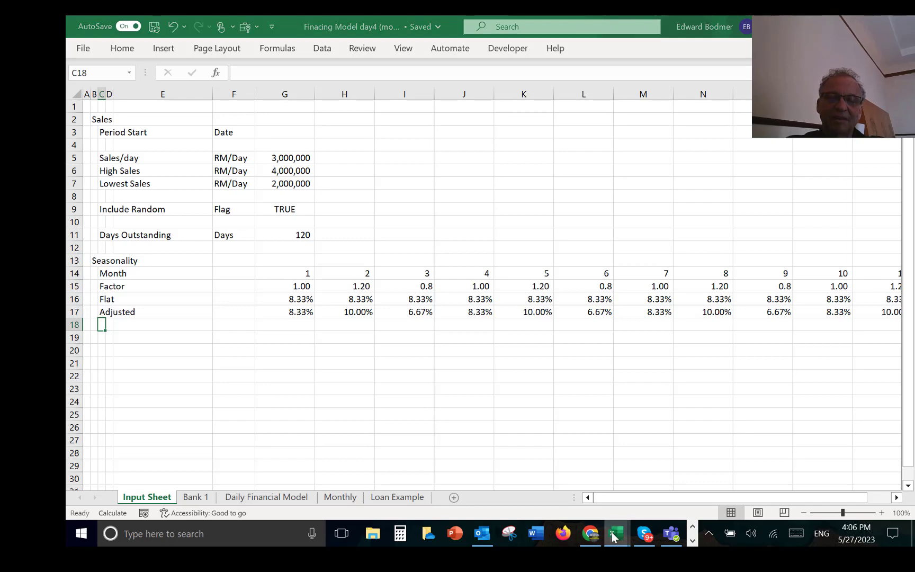
Step: Switch to the generic macros workbook and run its Implement/Initialise macro from the Default Values sheet
{"action": "mouse_move", "coordinate": [615, 533]}
{"action": "left_click", "coordinate": [571, 520]}
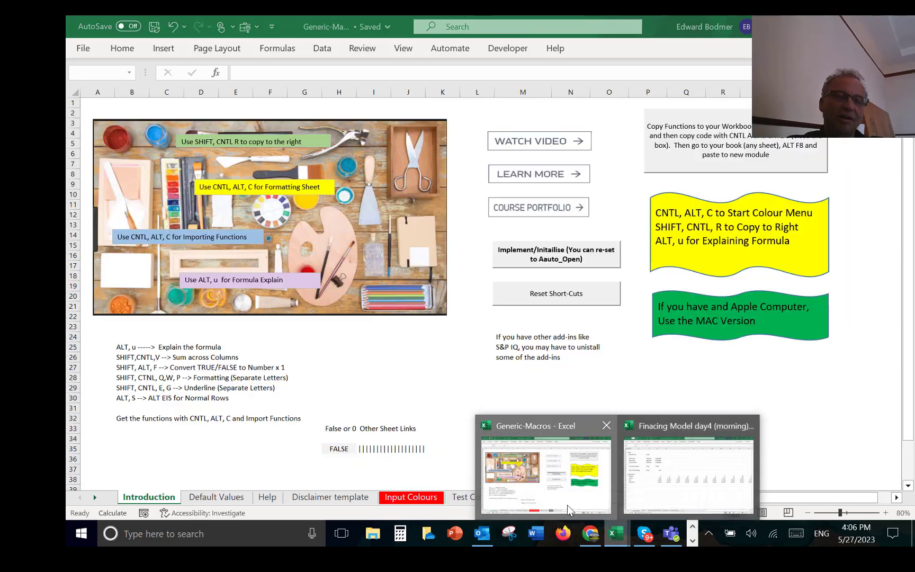
{"action": "left_click", "coordinate": [214, 497]}
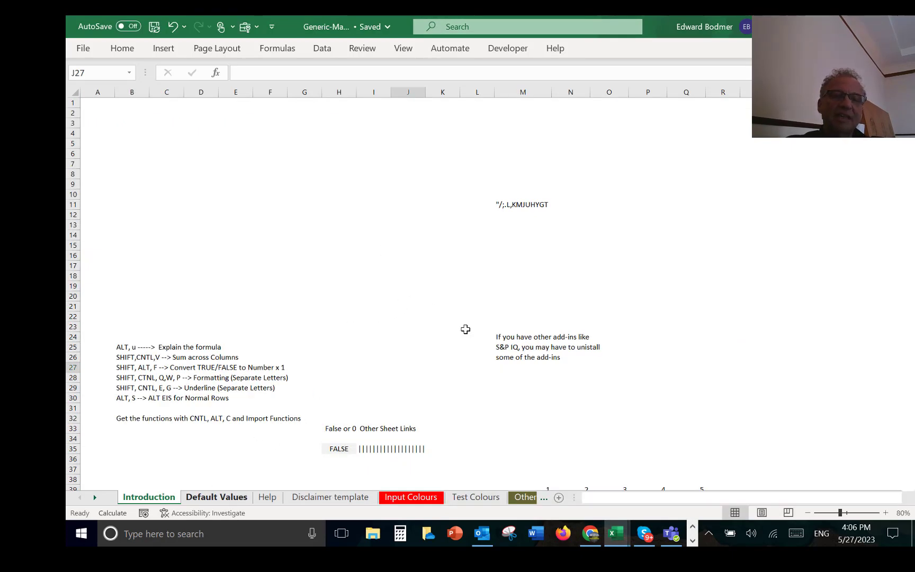
{"action": "left_click", "coordinate": [298, 300]}
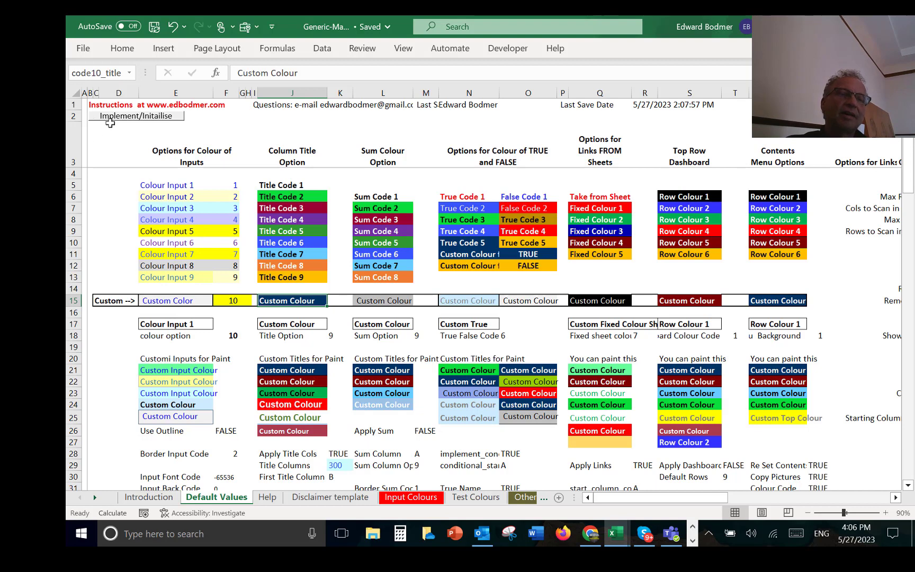
{"action": "left_click", "coordinate": [132, 119]}
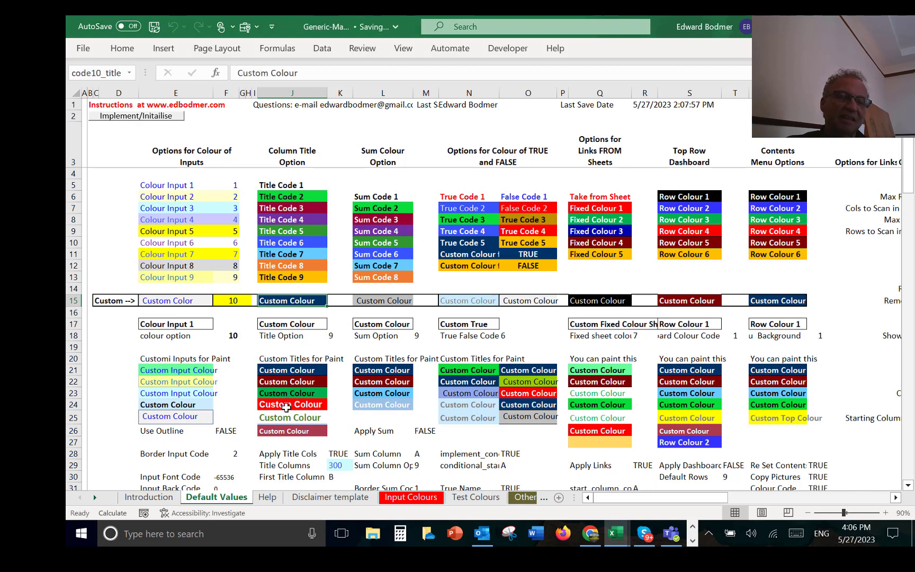
Step: Copy the red custom title colour in J24 into the Custom row's column title cell J15
{"action": "left_click", "coordinate": [286, 407]}
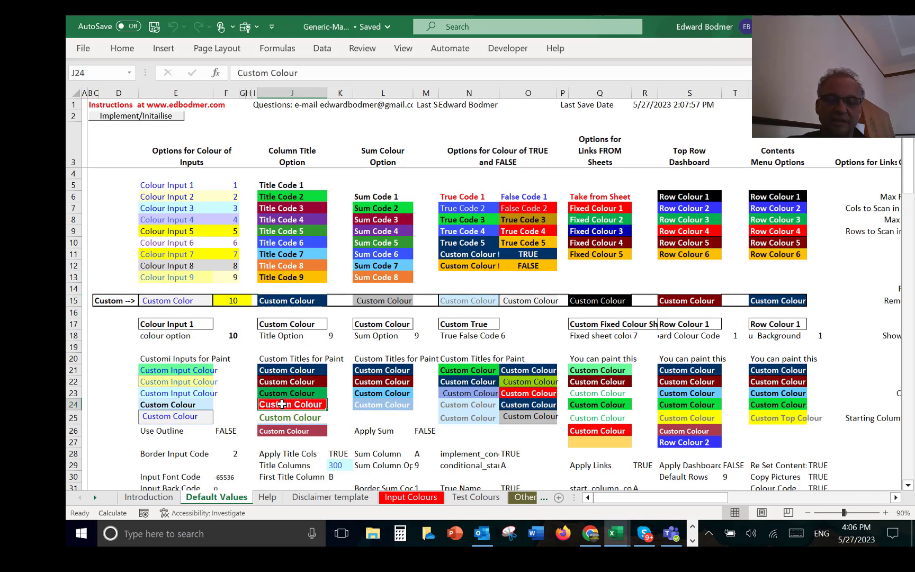
{"action": "key", "text": "ctrl+c"}
{"action": "key", "text": "Up"}
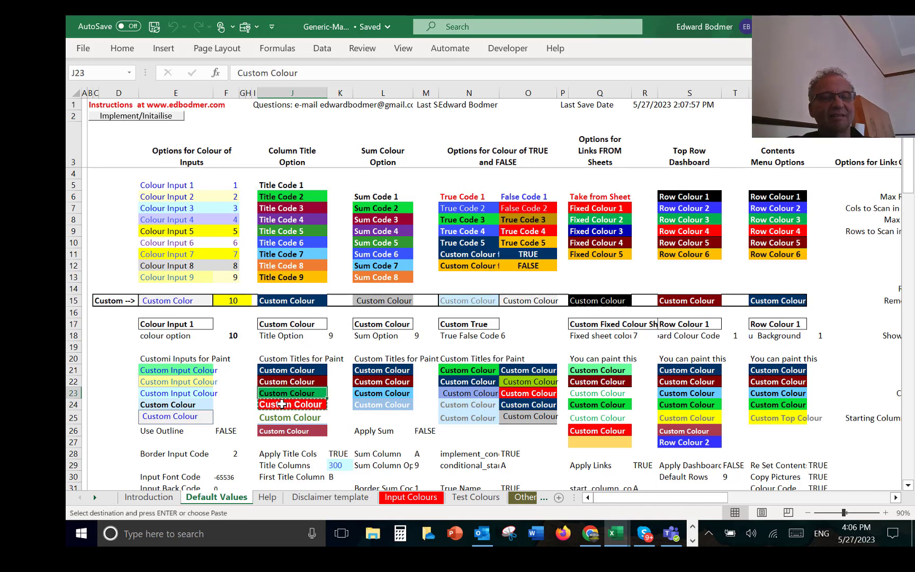
{"action": "key", "text": "Up"}
{"action": "key", "text": "Up"}
{"action": "key", "text": "Up"}
{"action": "key", "text": "Up"}
{"action": "key", "text": "Up"}
{"action": "key", "text": "Up"}
{"action": "key", "text": "Up"}
{"action": "key", "text": "Up"}
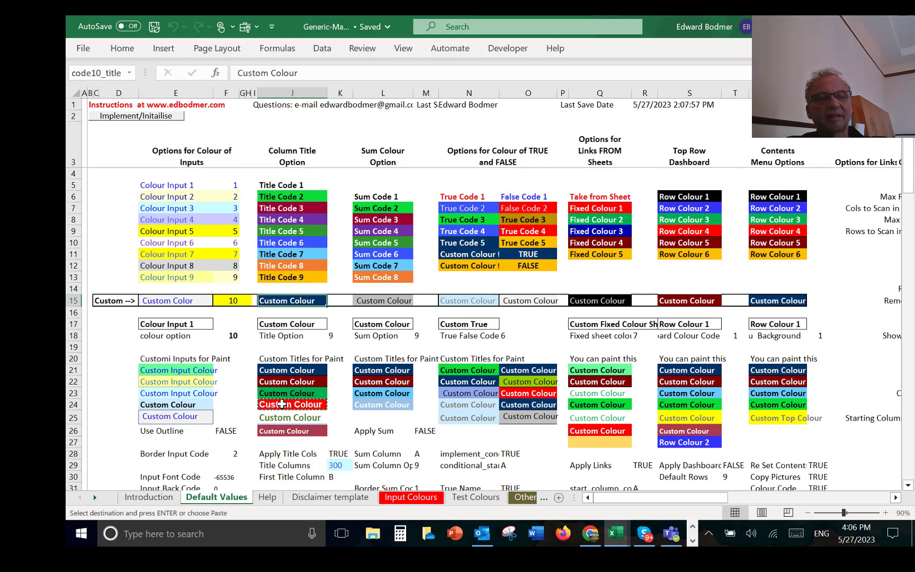
{"action": "key", "text": "Up"}
{"action": "key", "text": "Up"}
{"action": "key", "text": "Down"}
{"action": "key", "text": "Down"}
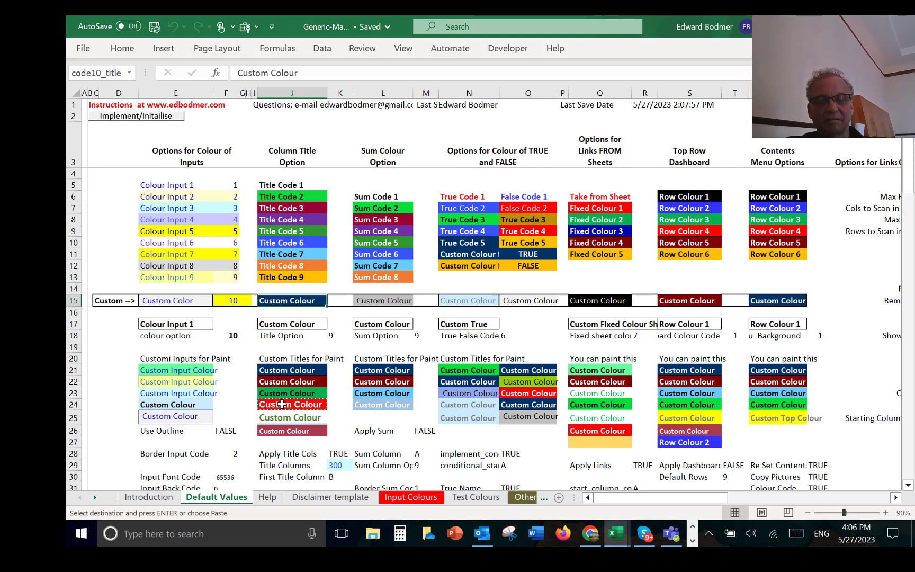
{"action": "key", "text": "ctrl+v"}
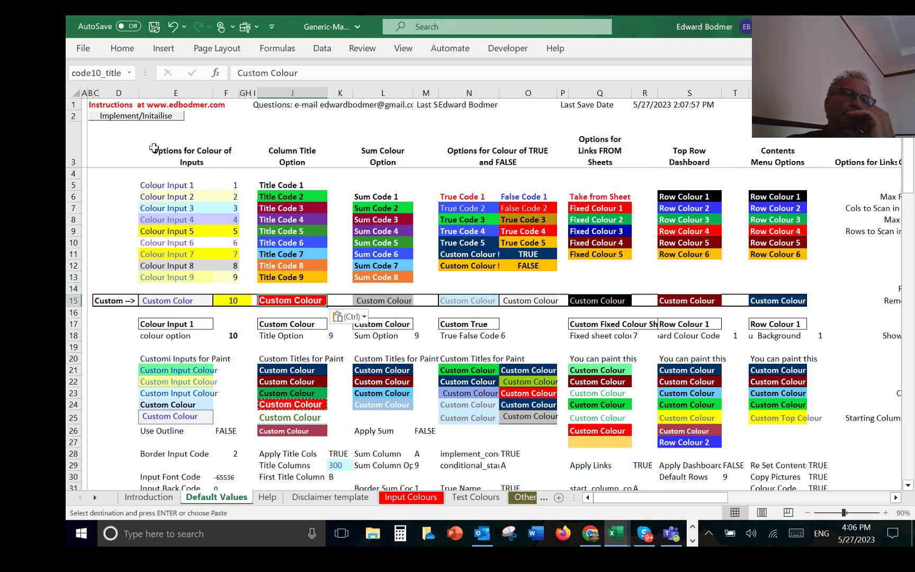
Step: Run the Implement/Initialise macro to apply the changed custom title colour
{"action": "left_click", "coordinate": [117, 140]}
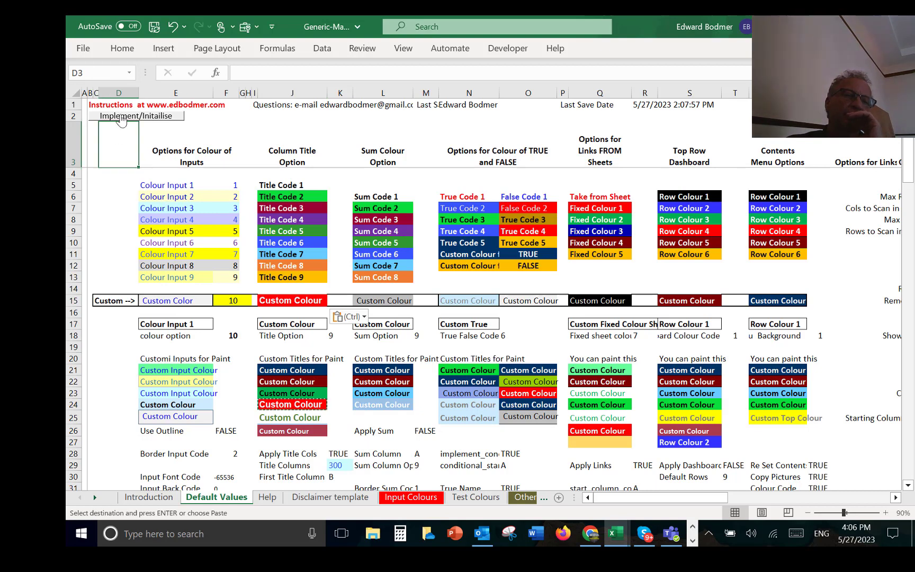
{"action": "left_click", "coordinate": [121, 118]}
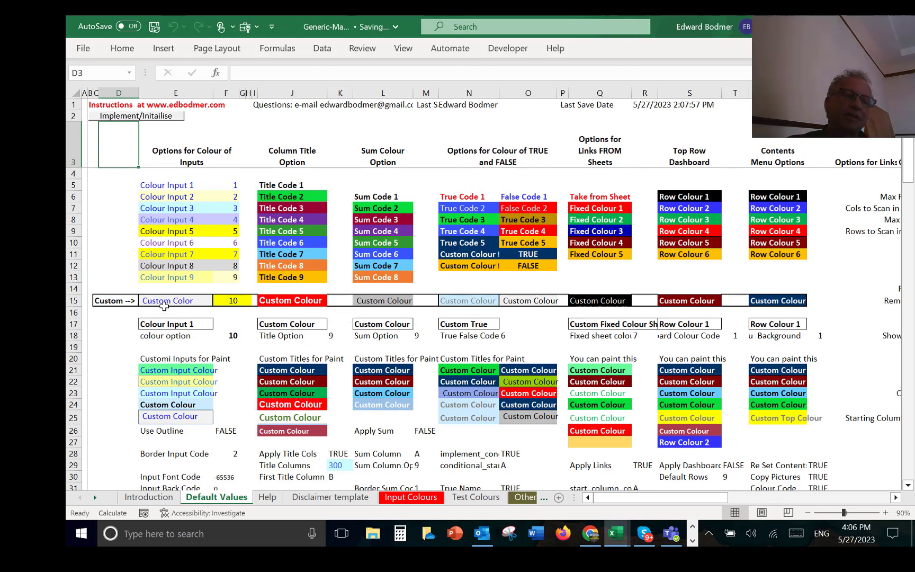
{"action": "left_click", "coordinate": [160, 301]}
{"action": "left_click_drag", "start_coordinate": [180, 299], "coordinate": [163, 349]}
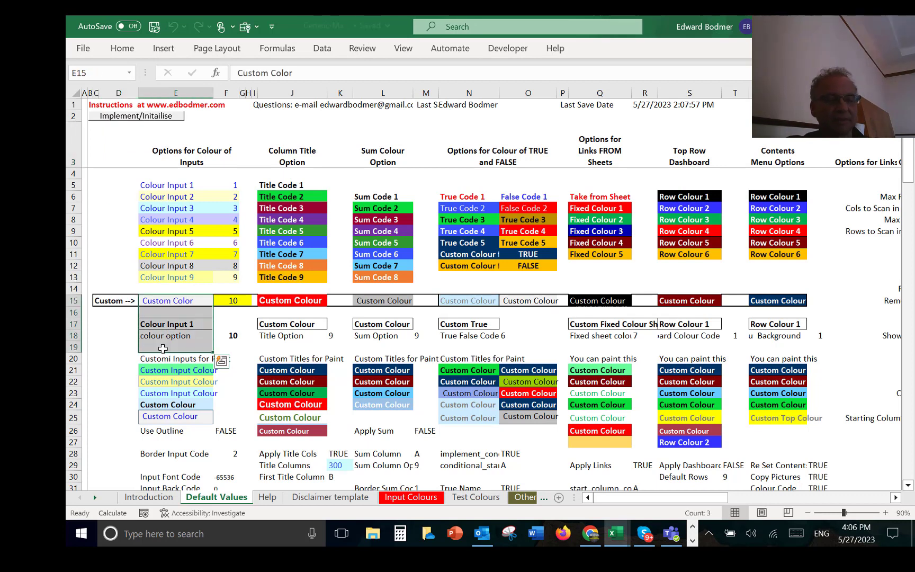
Step: Switch to the financing model workbook and colour the Input Sheet through the Format Options macro, keeping its preset choices
{"action": "key", "text": "alt+Tab"}
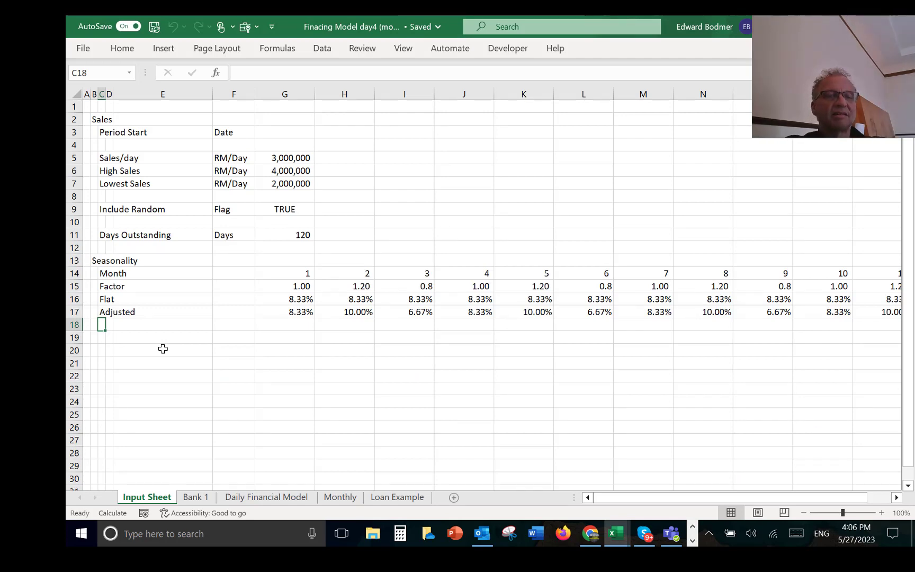
{"action": "key", "text": "ctrl+alt+c"}
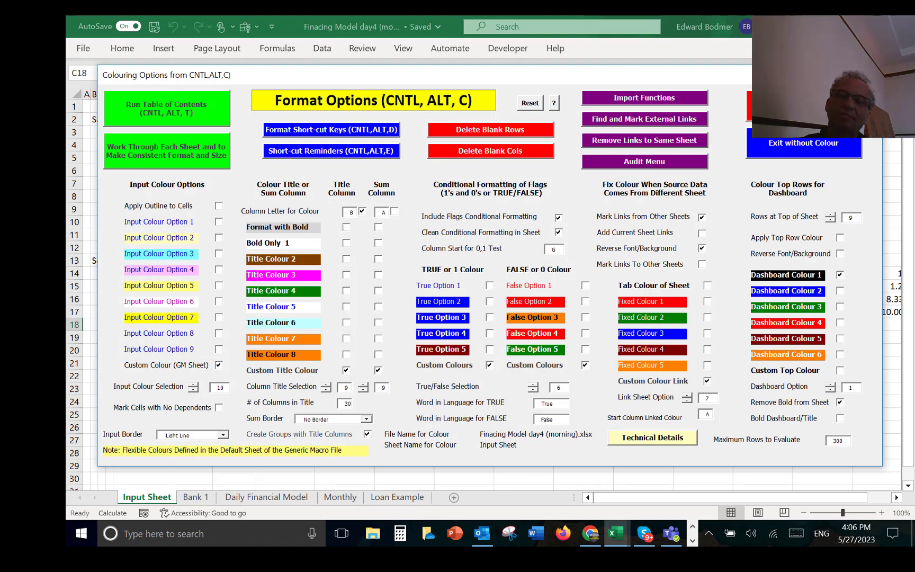
{"action": "left_click", "coordinate": [804, 106]}
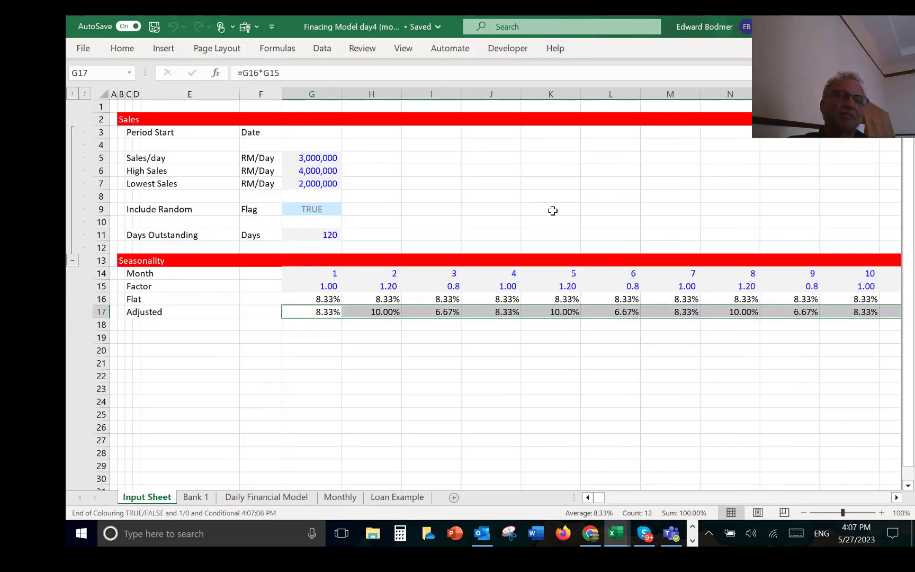
Step: Turn off the gridlines on the Input Sheet and return to cell A1
{"action": "left_click", "coordinate": [400, 50]}
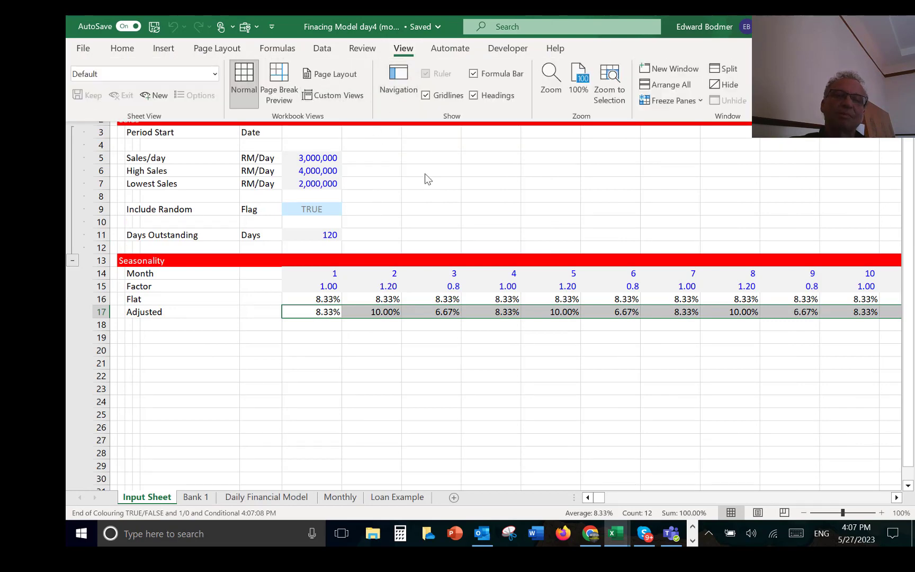
{"action": "left_click", "coordinate": [430, 96]}
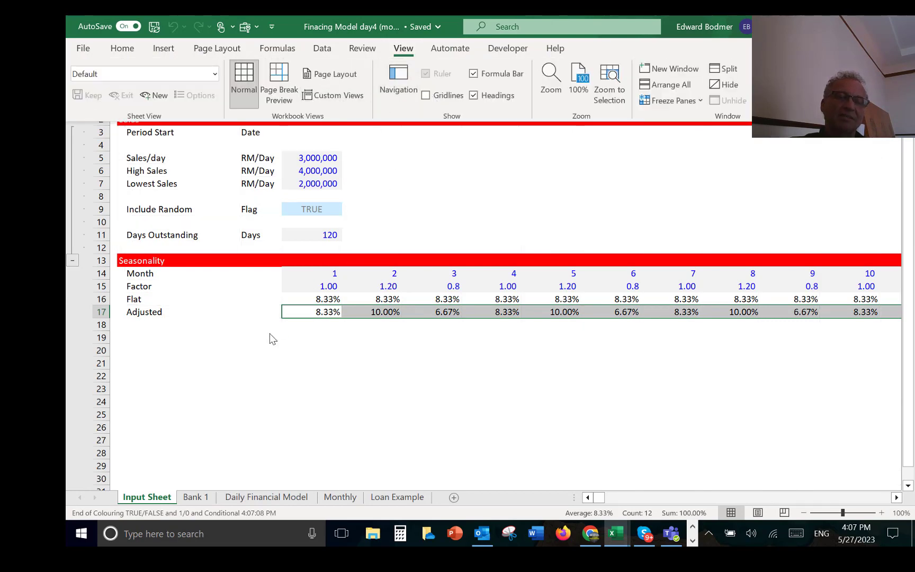
{"action": "left_click", "coordinate": [243, 358]}
{"action": "key", "text": "Up"}
{"action": "key", "text": "Up"}
{"action": "key", "text": "Up"}
{"action": "key", "text": "Up"}
{"action": "key", "text": "Up"}
{"action": "key", "text": "Up"}
{"action": "key", "text": "Up"}
{"action": "key", "text": "Up"}
{"action": "key", "text": "Up"}
{"action": "key", "text": "Up"}
{"action": "key", "text": "Up"}
{"action": "key", "text": "Up"}
{"action": "key", "text": "Up"}
{"action": "key", "text": "Up"}
{"action": "key", "text": "Up"}
{"action": "key", "text": "Up"}
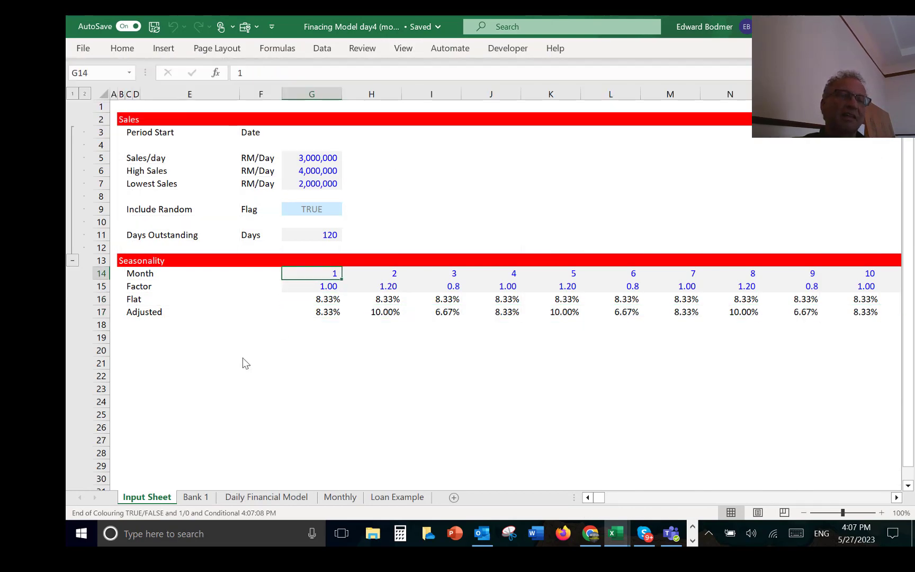
{"action": "key", "text": "Left"}
{"action": "key", "text": "Left"}
{"action": "key", "text": "Left"}
{"action": "key", "text": "Left"}
{"action": "key", "text": "Left"}
{"action": "key", "text": "Left"}
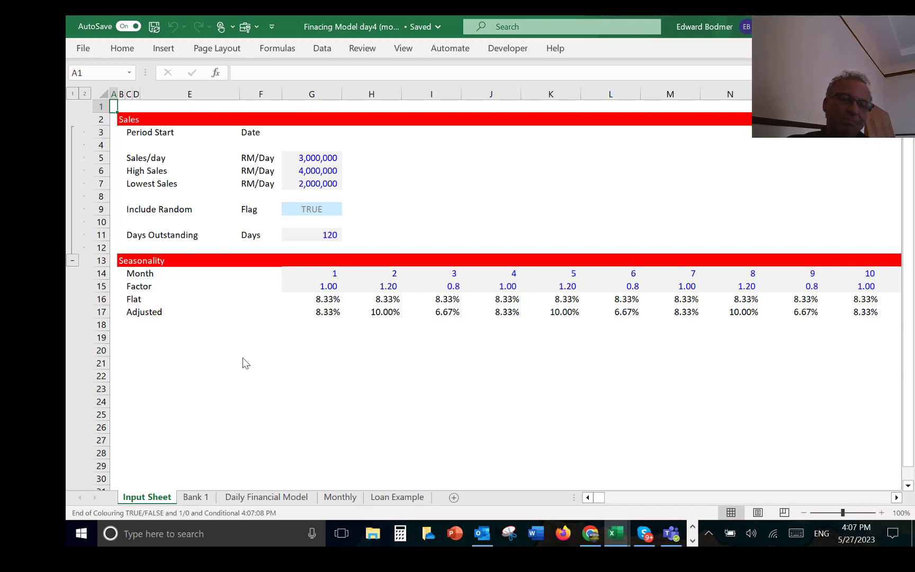
Step: Check the first day in J4 of the Daily Financial Model, and enter 1/1/2022 as the Input Sheet's Period Start in G3, formatted as 1-Jan-22
{"action": "key", "text": "ctrl+Page_Down"}
{"action": "key", "text": "ctrl+Page_Down"}
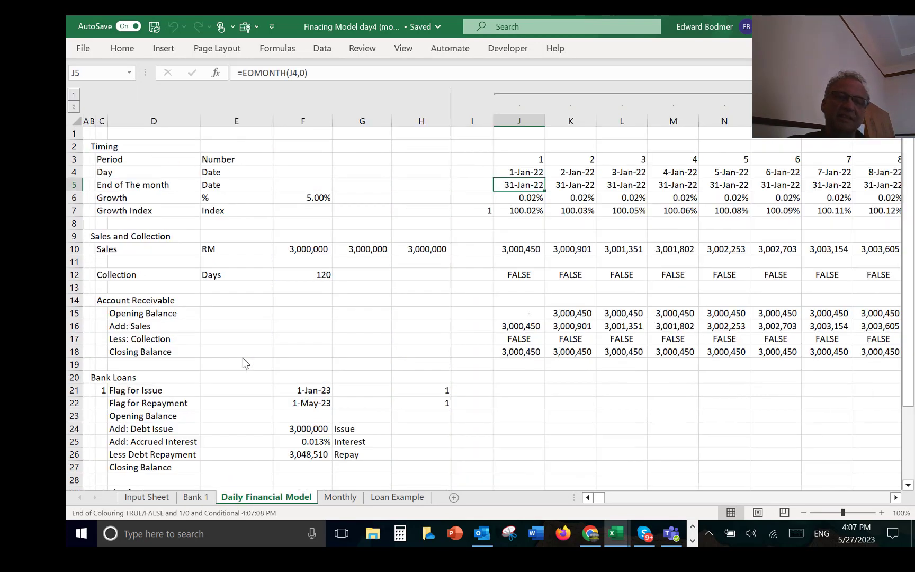
{"action": "key", "text": "Up"}
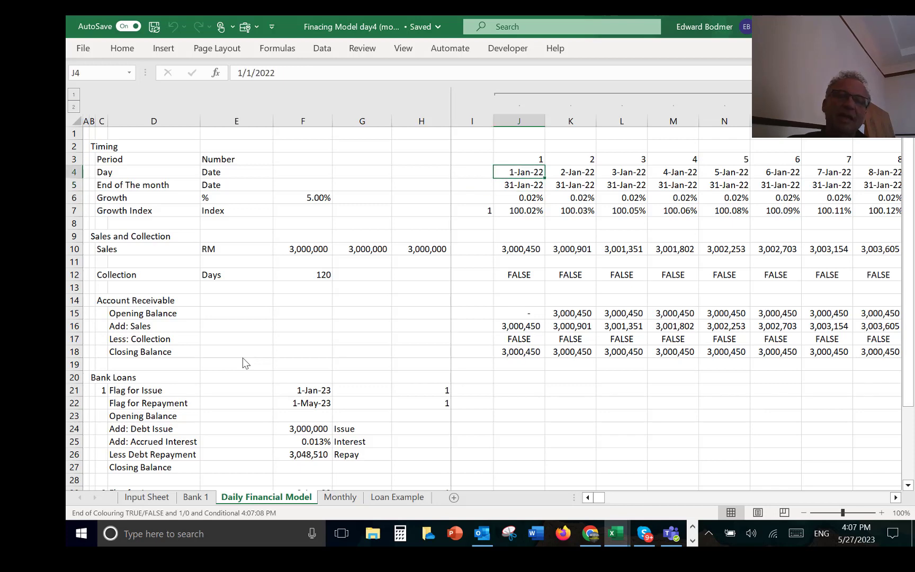
{"action": "key", "text": "ctrl+Page_Up"}
{"action": "key", "text": "ctrl+Page_Up"}
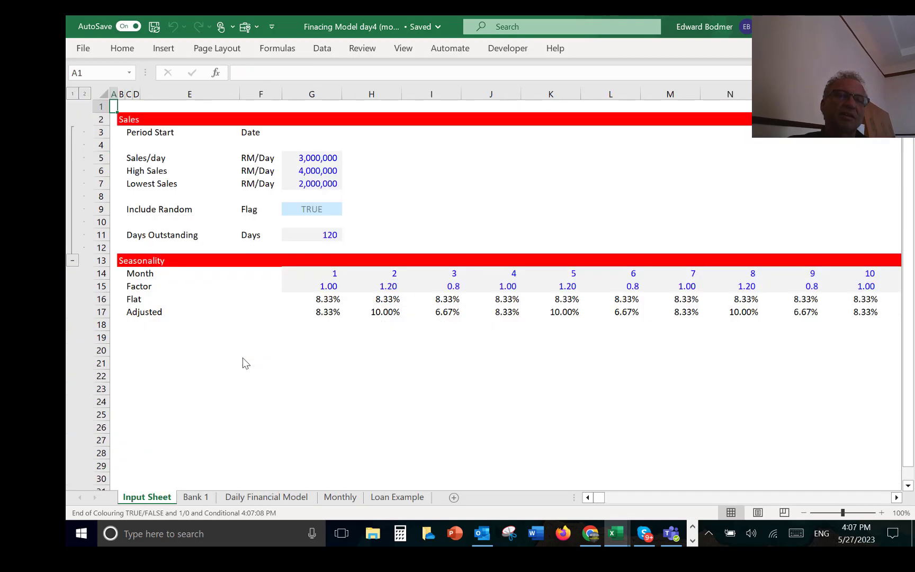
{"action": "key", "text": "Down"}
{"action": "key", "text": "Down"}
{"action": "key", "text": "Down"}
{"action": "key", "text": "Up"}
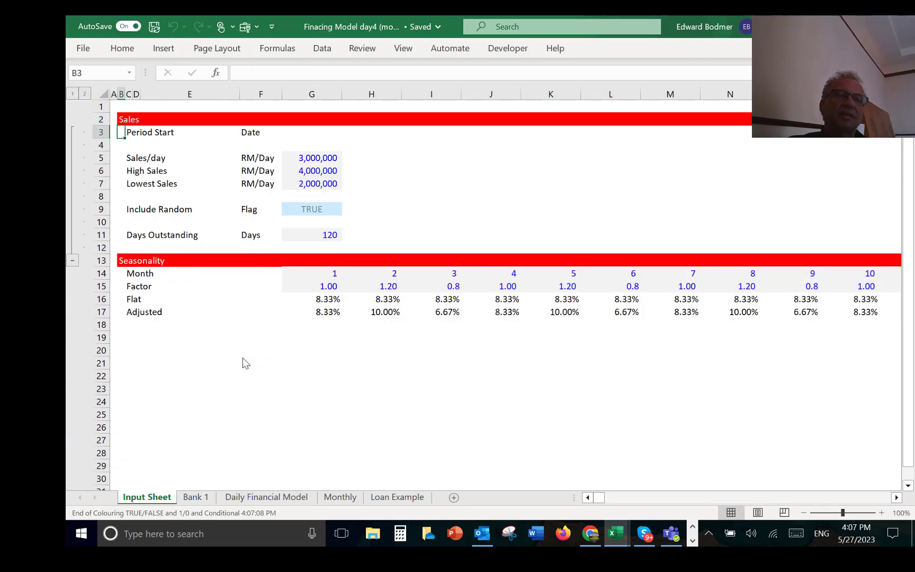
{"action": "key", "text": "ctrl+Right"}
{"action": "key", "text": "Right"}
{"action": "key", "text": "Right"}
{"action": "type", "text": "1"}
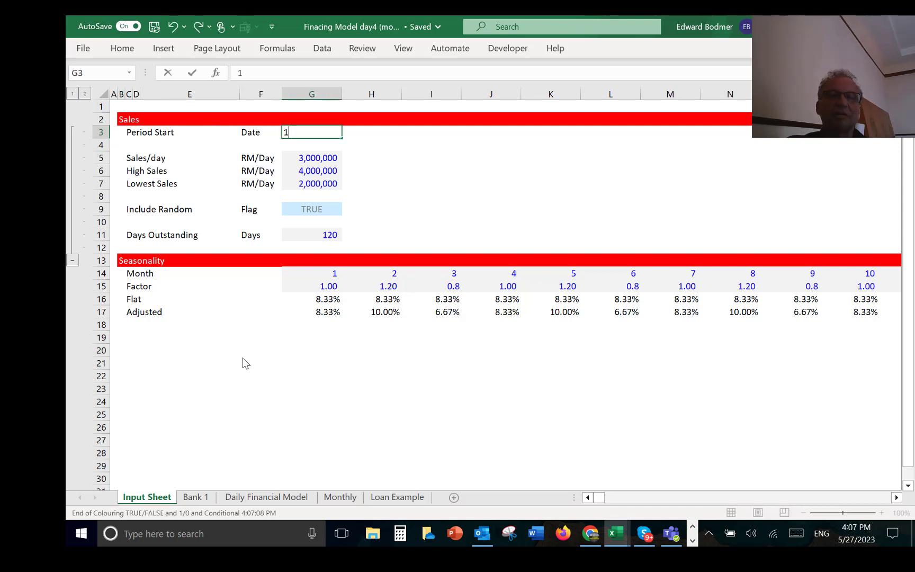
{"action": "type", "text": "/1/"}
{"action": "type", "text": "200"}
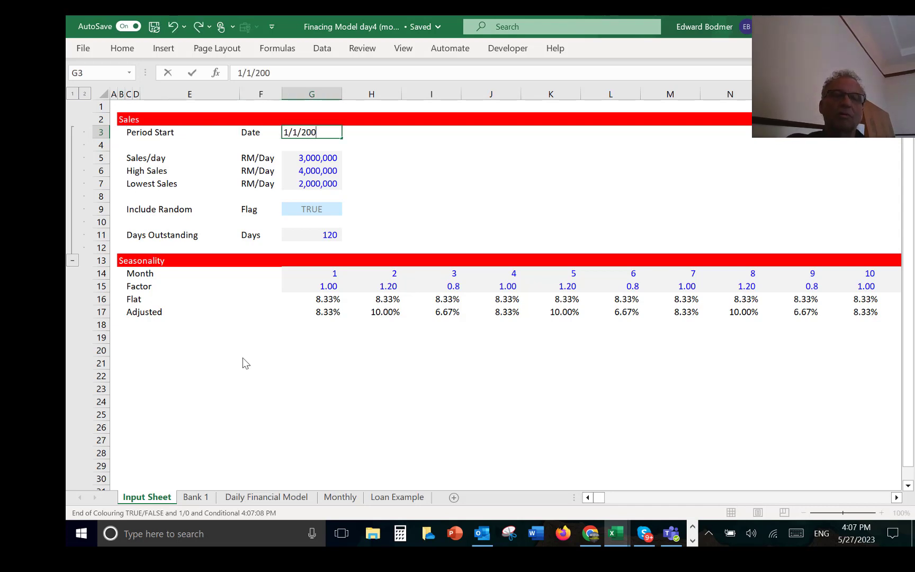
{"action": "key", "text": "BackSpace"}
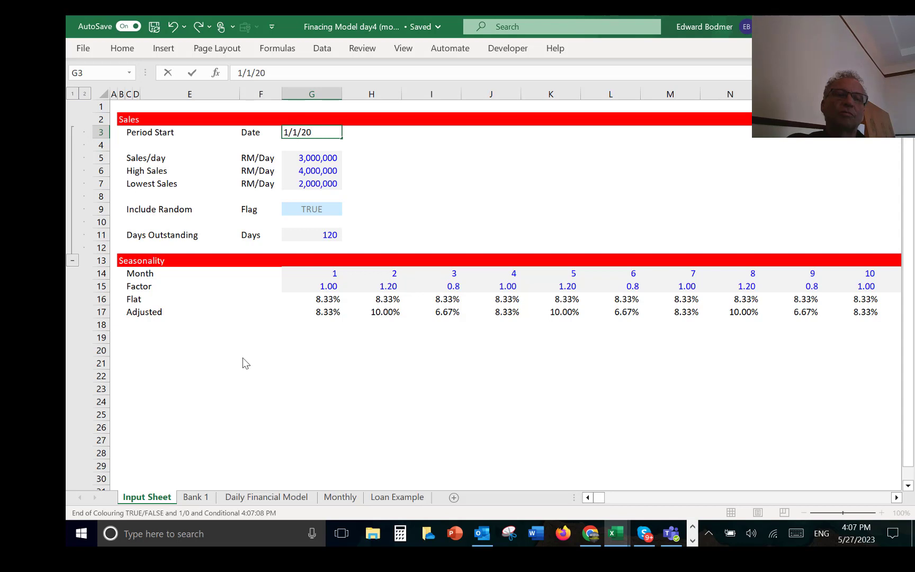
{"action": "type", "text": "22"}
{"action": "key", "text": "Return"}
{"action": "key", "text": "Up"}
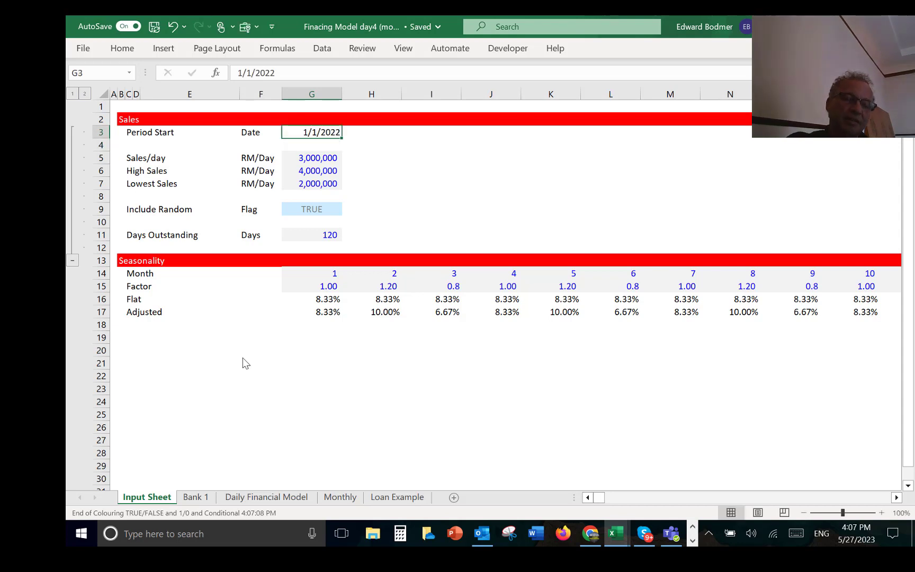
{"action": "key", "text": "ctrl+shift+3"}
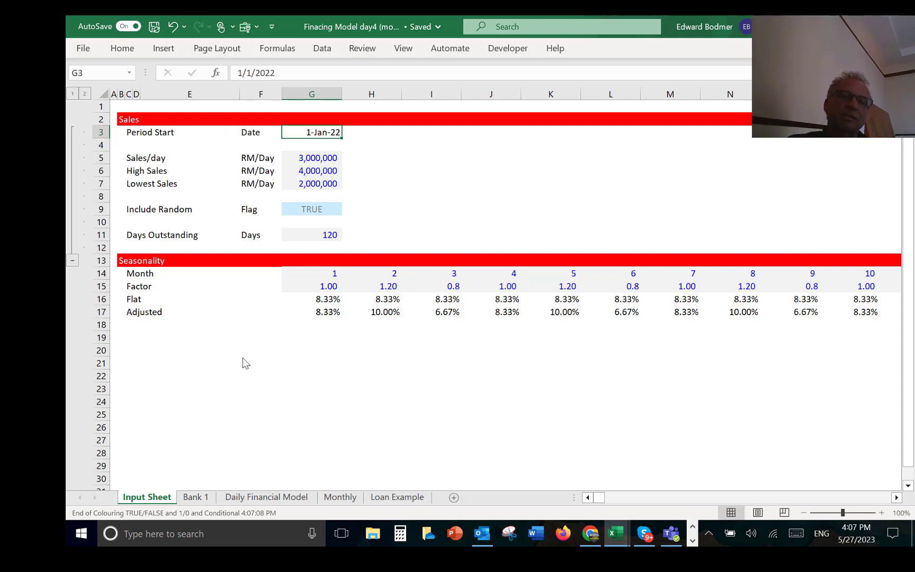
Step: Link the first day in J4 of the Daily Financial Model to the Period Start in G3 of the Input Sheet
{"action": "key", "text": "ctrl+Page_Down"}
{"action": "key", "text": "ctrl+Page_Down"}
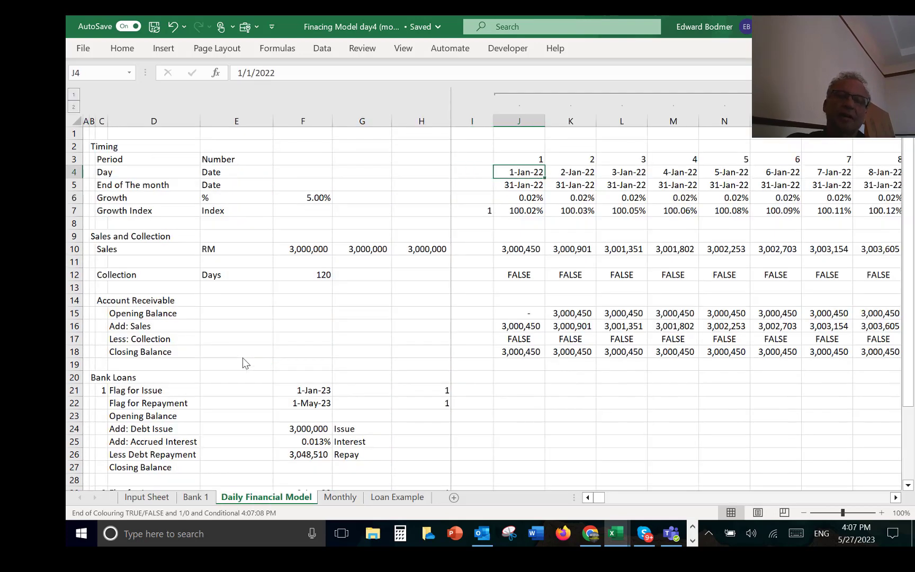
{"action": "key", "text": "Delete"}
{"action": "type", "text": "="}
{"action": "key", "text": "Escape"}
{"action": "key", "text": "ctrl+z"}
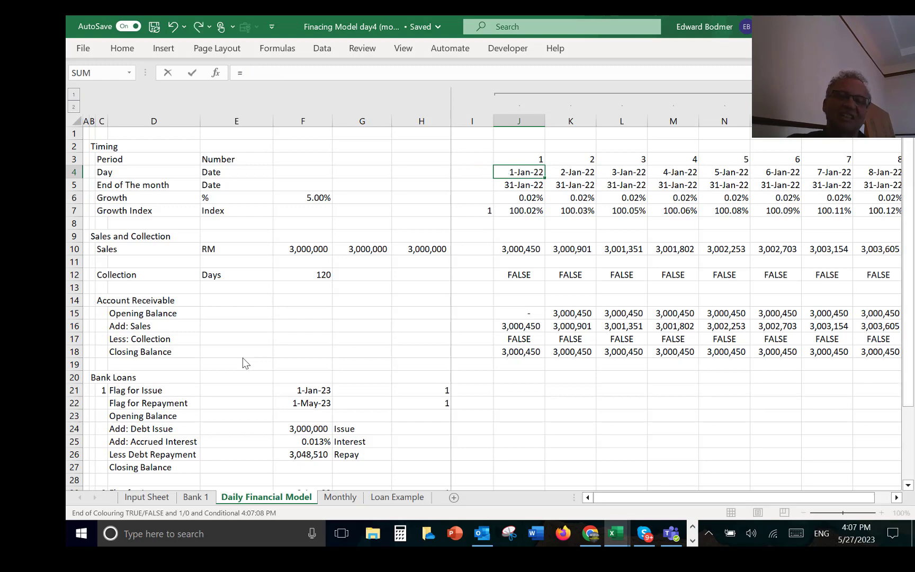
{"action": "key", "text": "ctrl+Page_Up"}
{"action": "key", "text": "ctrl+Page_Up"}
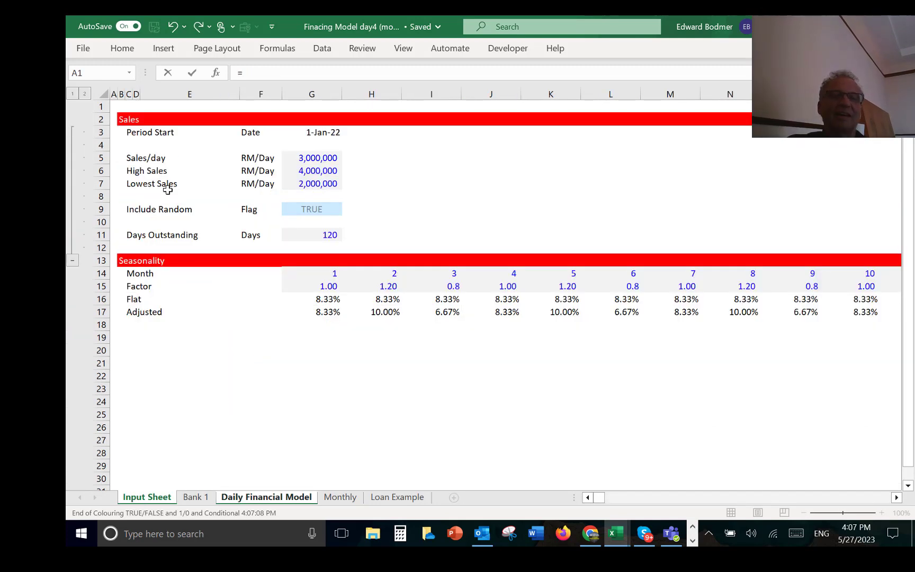
{"action": "left_click", "coordinate": [307, 131]}
{"action": "key", "text": "Return"}
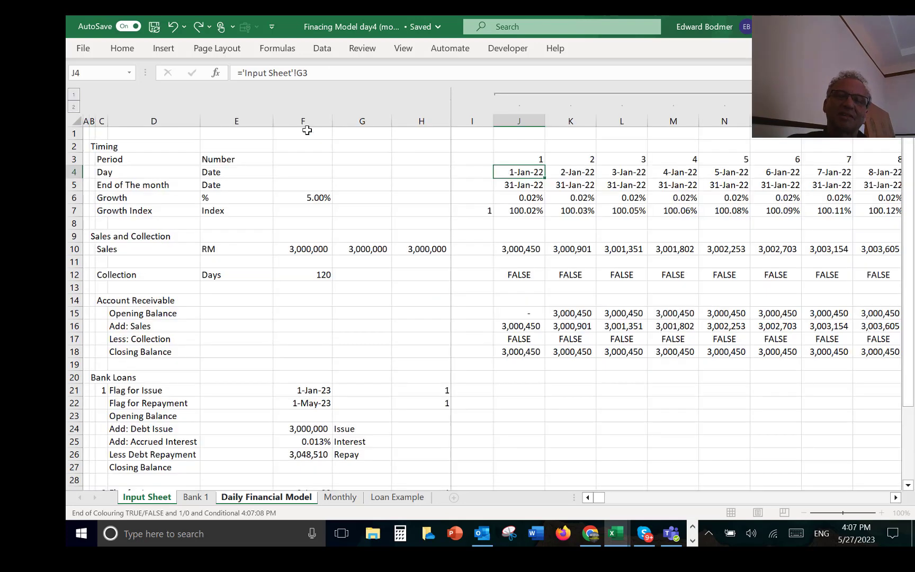
Step: Examine the formulas in the Day, End of The month and Growth rows for the first periods of the Daily Financial Model
{"action": "key", "text": "Up"}
{"action": "key", "text": "Right"}
{"action": "key", "text": "Left"}
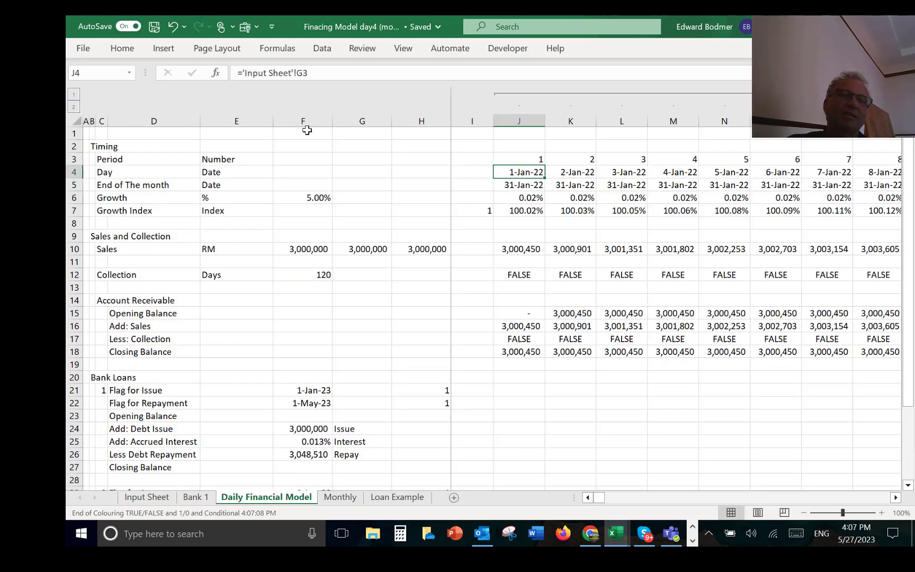
{"action": "key", "text": "Right"}
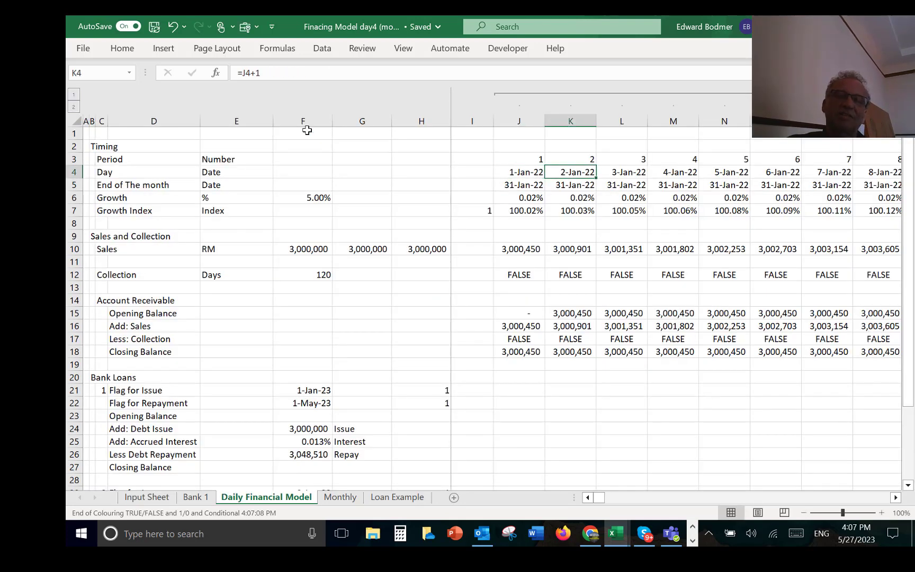
{"action": "key", "text": "Down"}
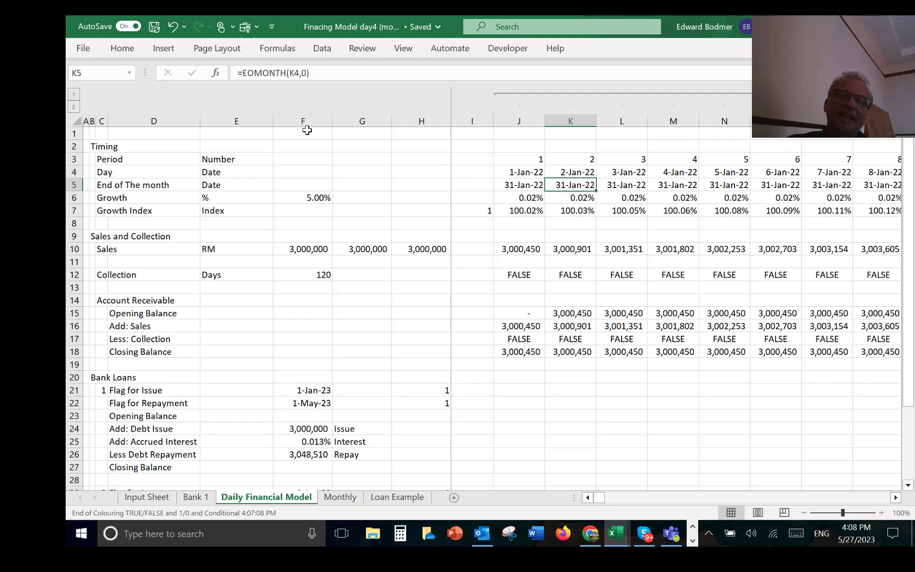
{"action": "key", "text": "Left"}
{"action": "key", "text": "F2"}
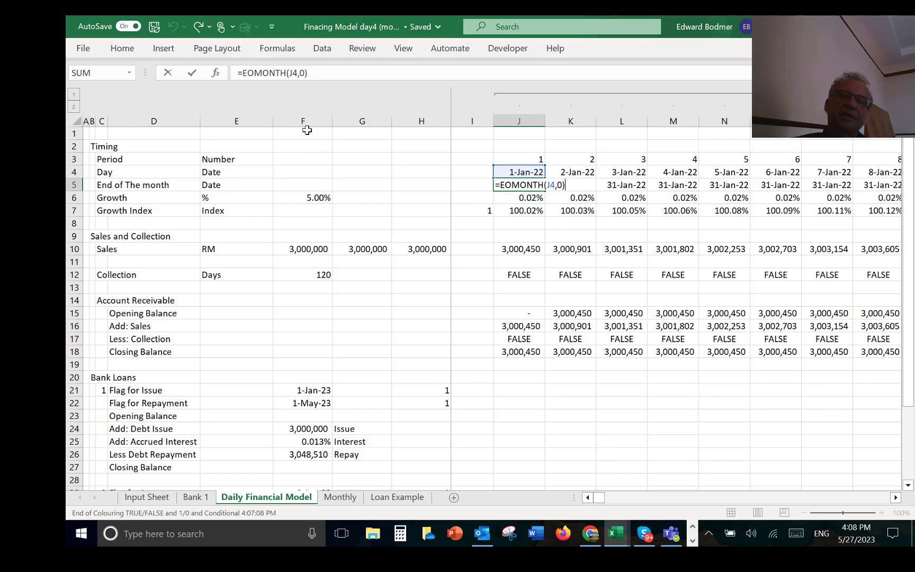
{"action": "key", "text": "ctrl+Return"}
{"action": "key", "text": "Up"}
{"action": "key", "text": "Right"}
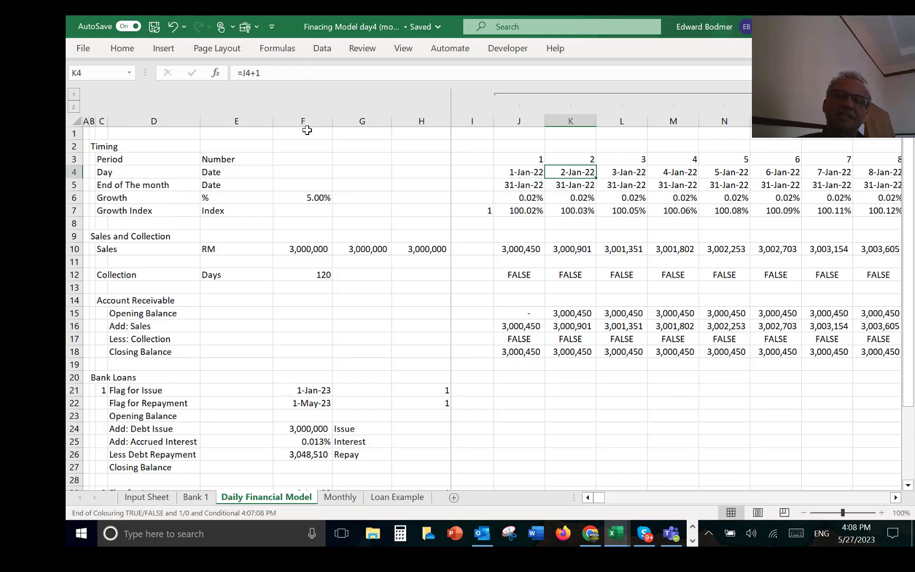
{"action": "key", "text": "F2"}
{"action": "key", "text": "Escape"}
{"action": "key", "text": "Right"}
{"action": "key", "text": "F2"}
{"action": "key", "text": "Escape"}
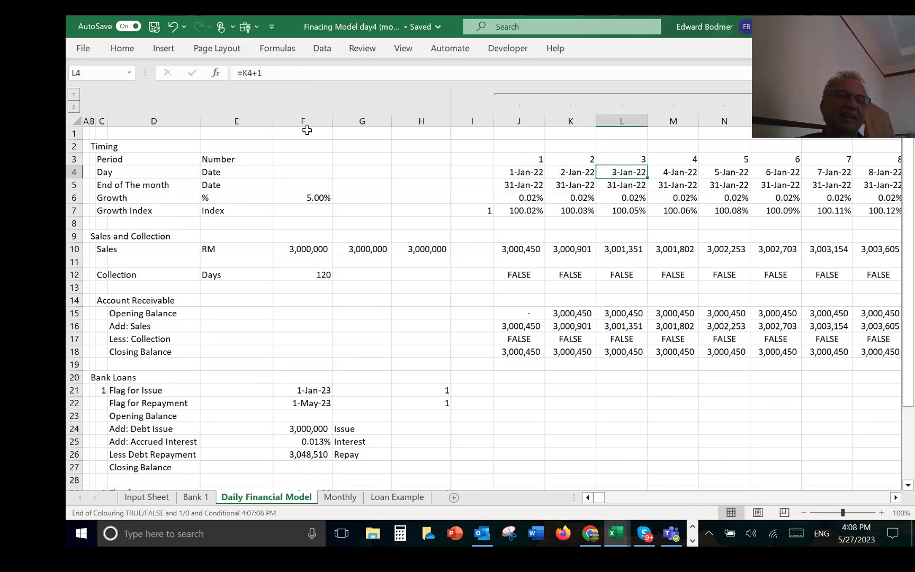
{"action": "key", "text": "Left"}
{"action": "key", "text": "Down"}
{"action": "key", "text": "Down"}
{"action": "key", "text": "Left"}
{"action": "key", "text": "Left"}
{"action": "key", "text": "Left"}
{"action": "key", "text": "Left"}
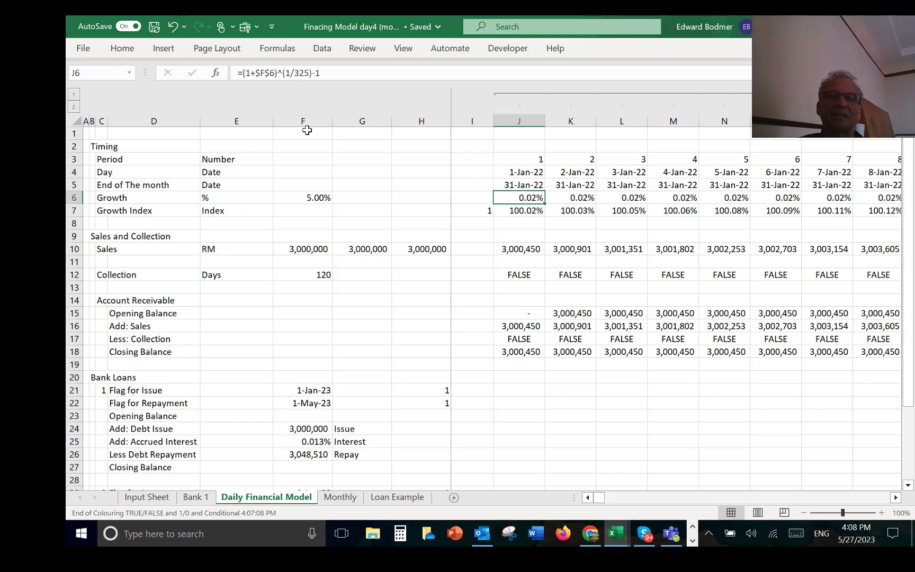
Step: Insert two blank rows above the Growth row in the Daily Financial Model's Timing section
{"action": "key", "text": "Left"}
{"action": "key", "text": "Left"}
{"action": "key", "text": "Left"}
{"action": "key", "text": "Left"}
{"action": "key", "text": "Left"}
{"action": "key", "text": "Left"}
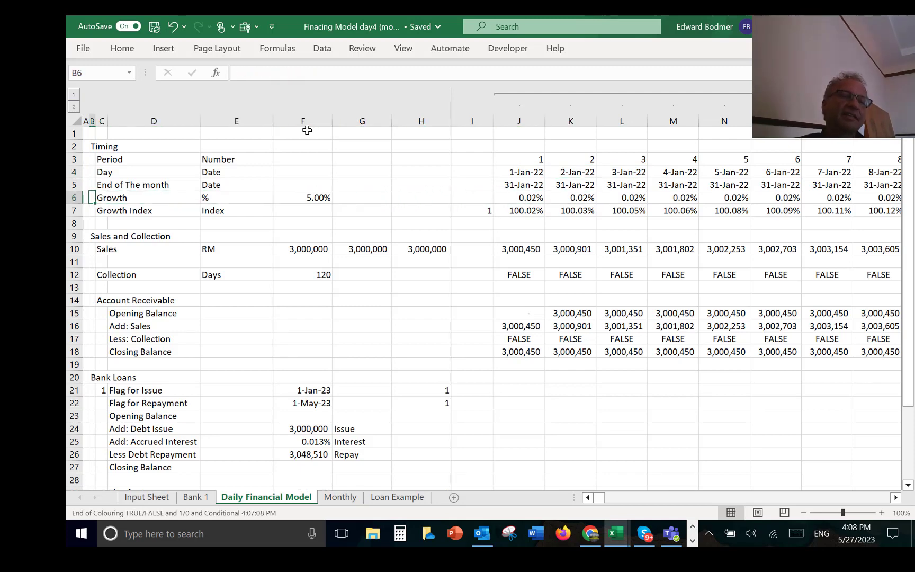
{"action": "key", "text": "shift+space"}
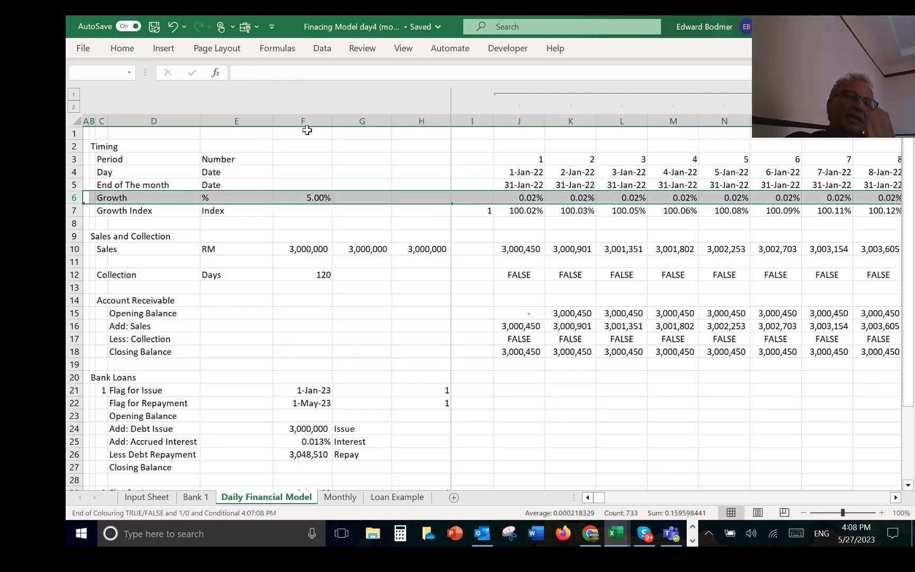
{"action": "key", "text": "ctrl+shift+plus"}
{"action": "key", "text": "ctrl+shift+plus"}
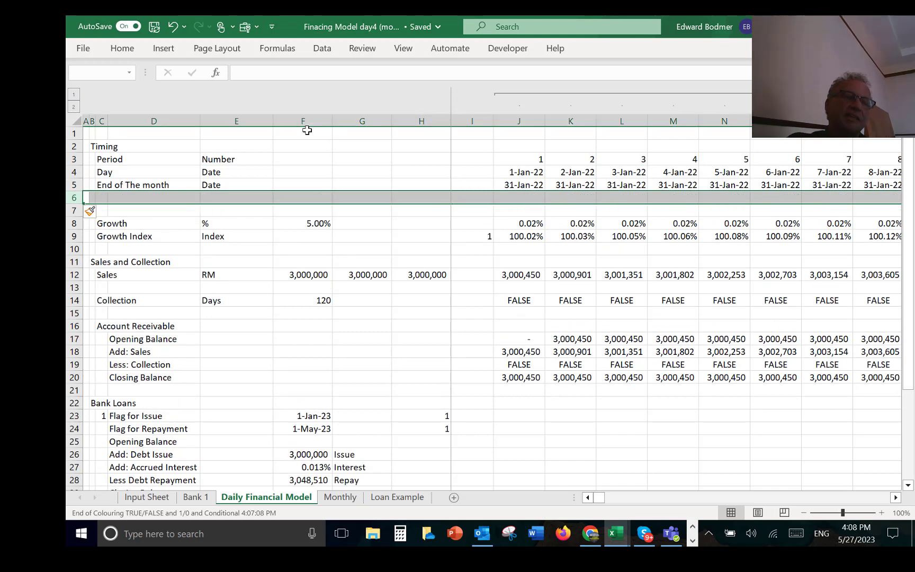
{"action": "key", "text": "Right"}
{"action": "key", "text": "Right"}
{"action": "type", "text": "Se"}
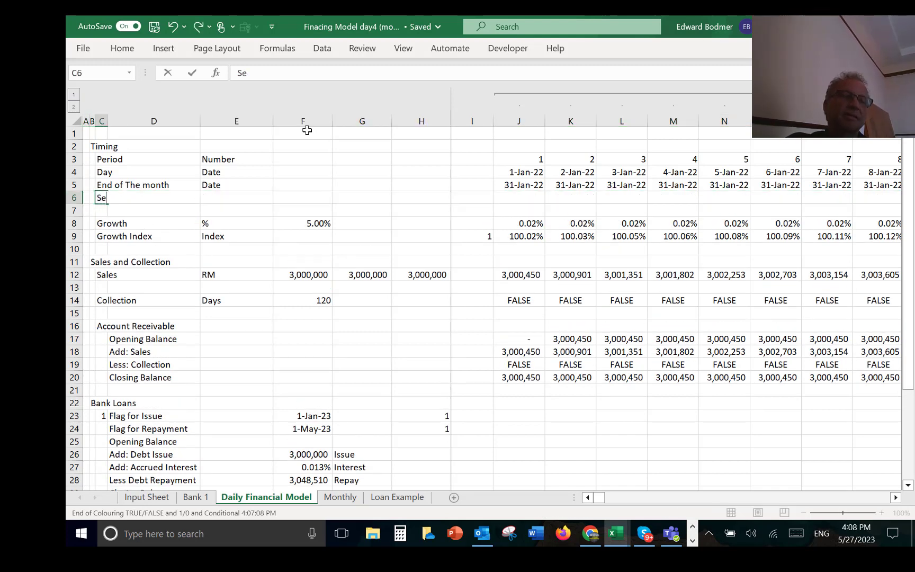
{"action": "type", "text": "asonal"}
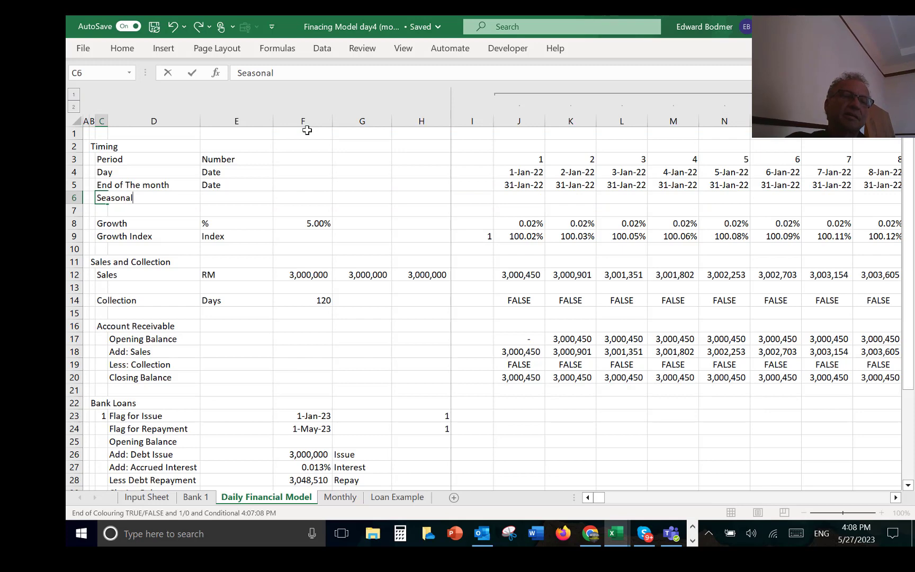
{"action": "key", "text": "Escape"}
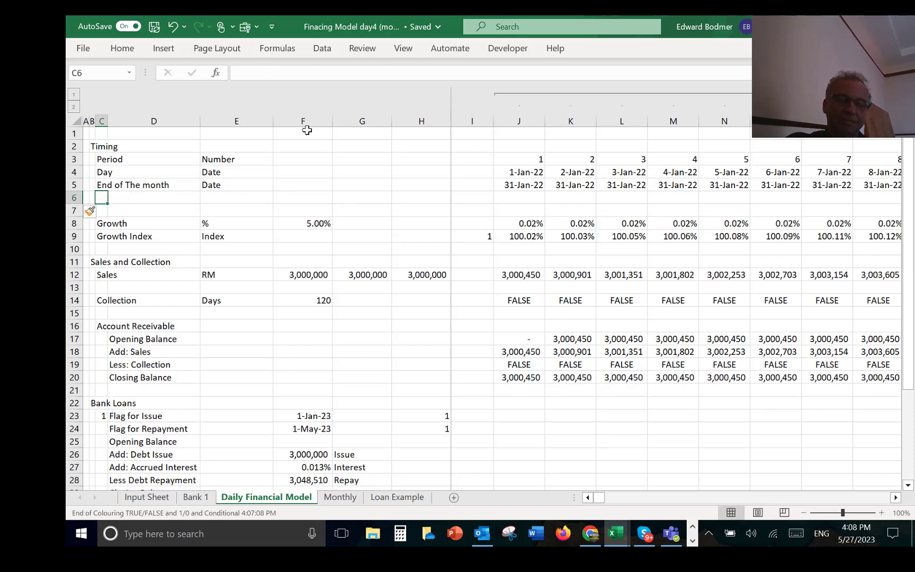
Step: Label the new row 6 "Month" in C6 and enter "Month" as its unit in E6
{"action": "type", "text": "Month"}
{"action": "key", "text": "Return"}
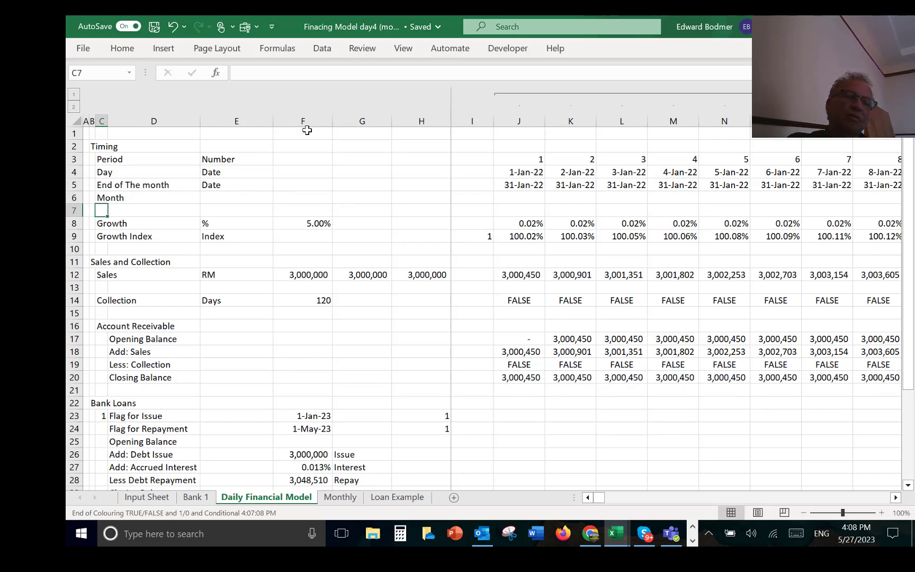
{"action": "key", "text": "Up"}
{"action": "key", "text": "Right"}
{"action": "key", "text": "Right"}
{"action": "type", "text": "Month"}
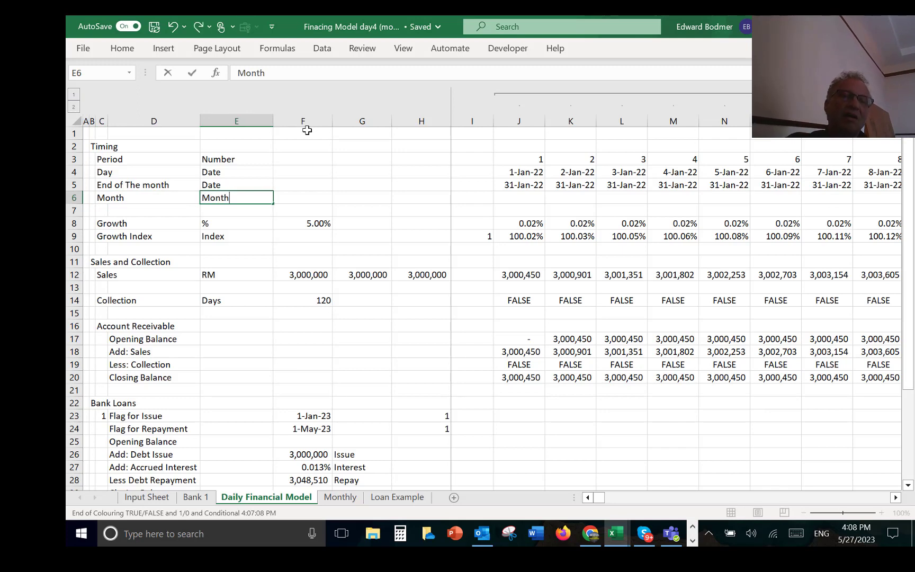
{"action": "key", "text": "Return"}
{"action": "key", "text": "Up"}
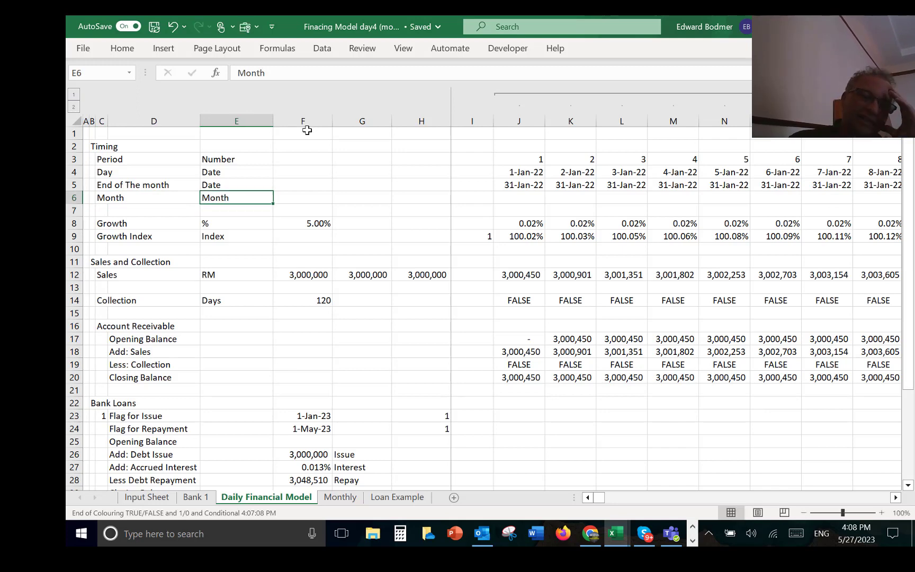
{"action": "key", "text": "Right"}
{"action": "key", "text": "Right"}
{"action": "key", "text": "Right"}
{"action": "key", "text": "Right"}
{"action": "key", "text": "Right"}
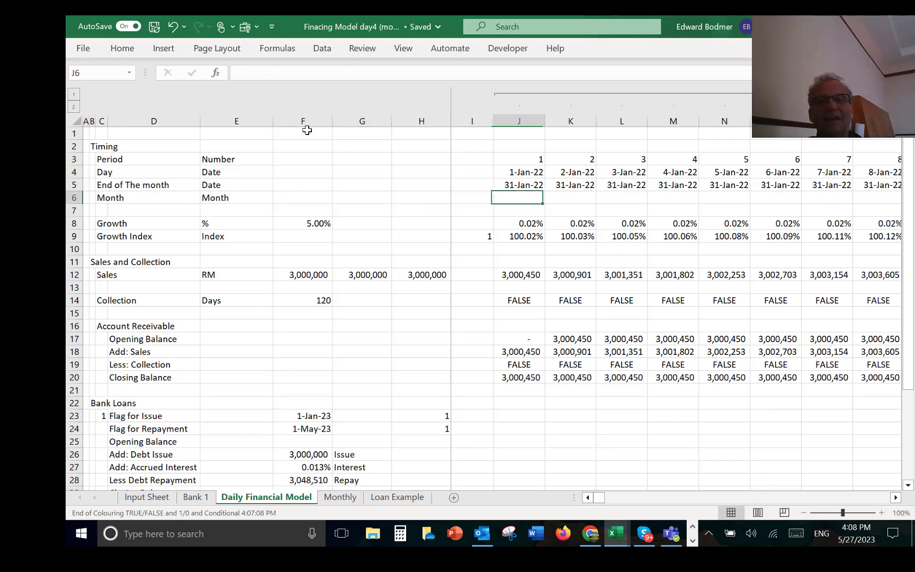
{"action": "type", "text": "=mont"}
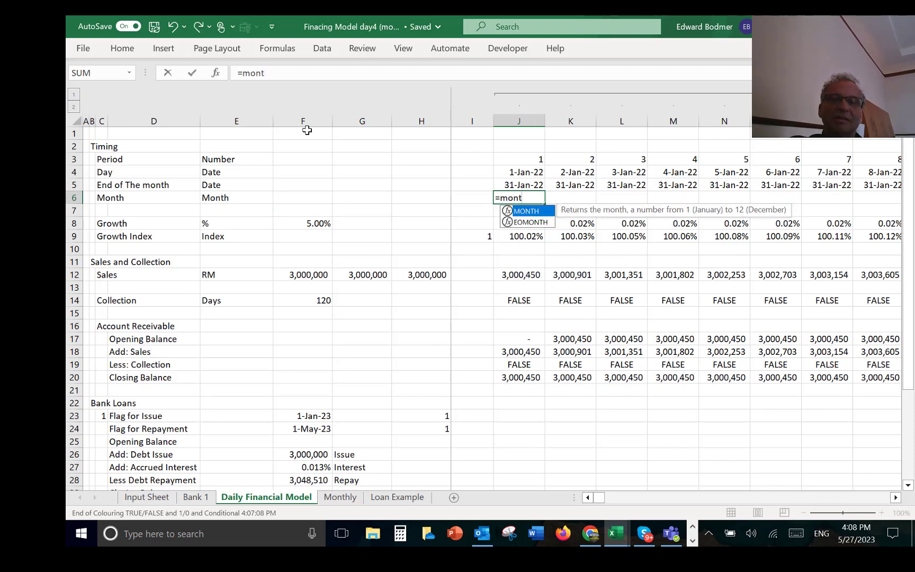
{"action": "key", "text": "Escape"}
{"action": "key", "text": "Escape"}
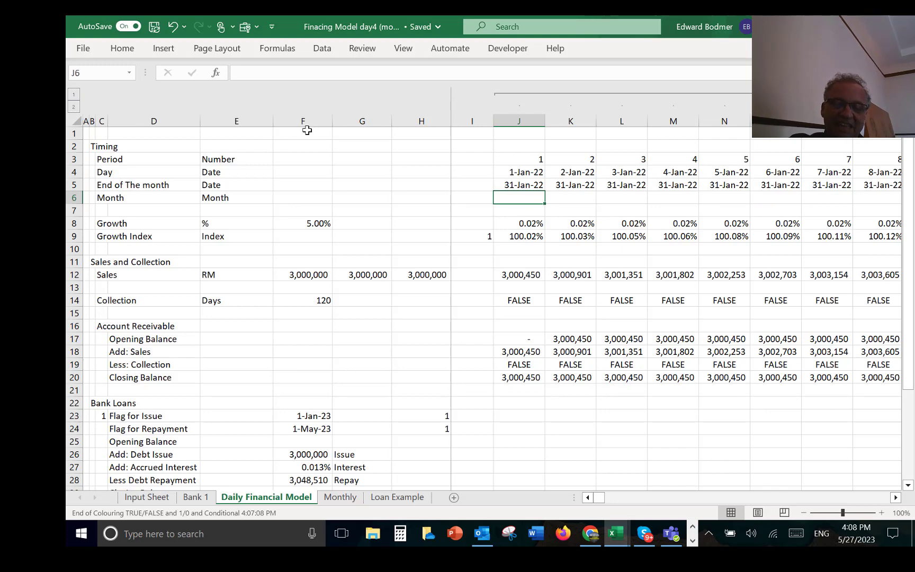
Step: Enter =MONTH(J4) as the first period's month in J6 and format it as a general number
{"action": "type", "text": "=MON"}
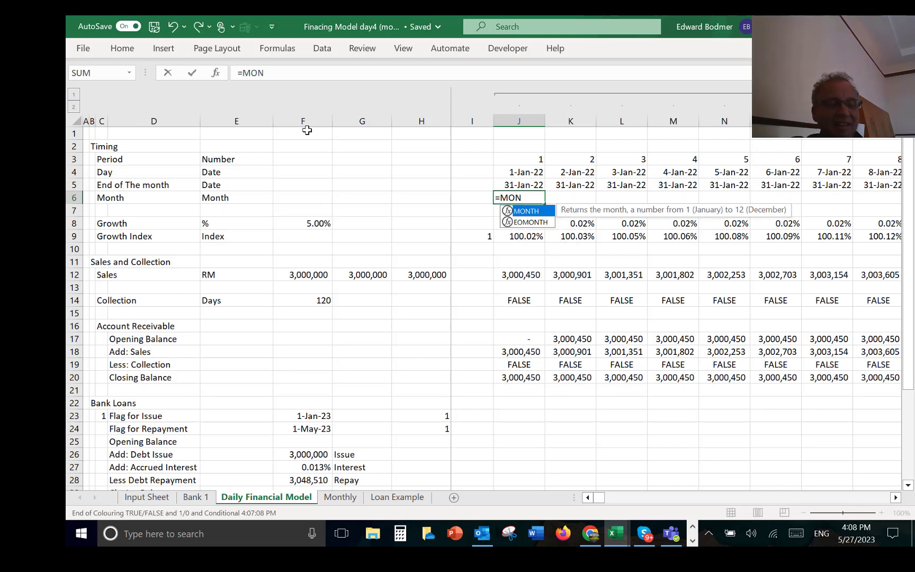
{"action": "key", "text": "Tab"}
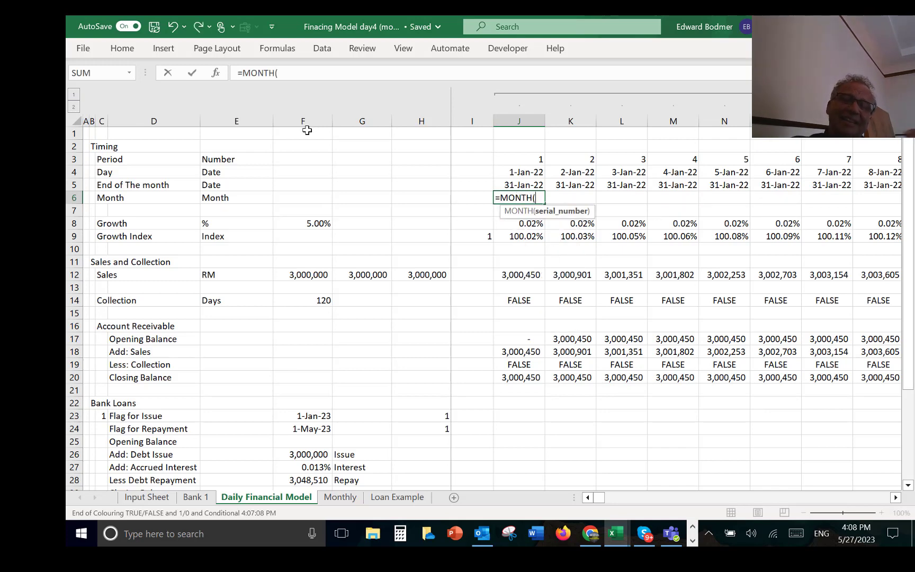
{"action": "key", "text": "Up"}
{"action": "key", "text": "Up"}
{"action": "key", "text": "Return"}
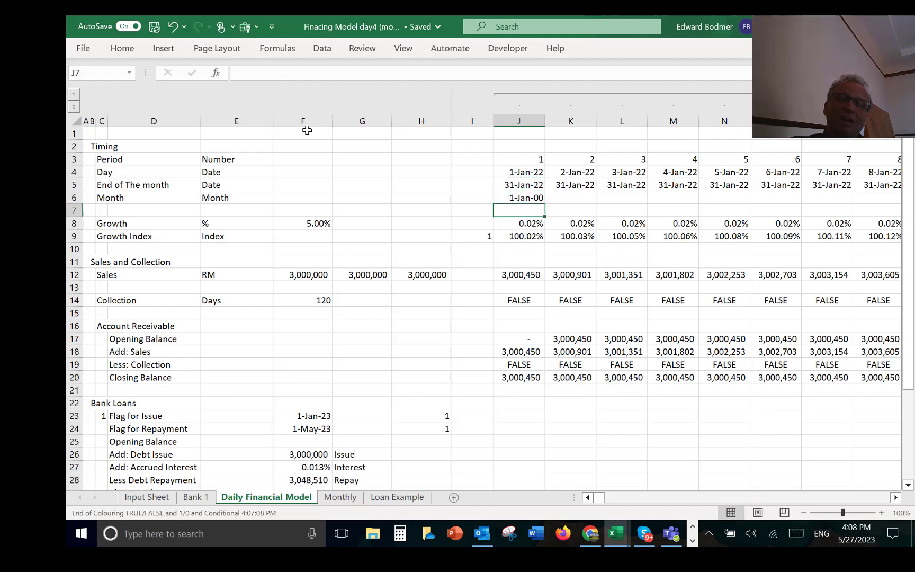
{"action": "key", "text": "Up"}
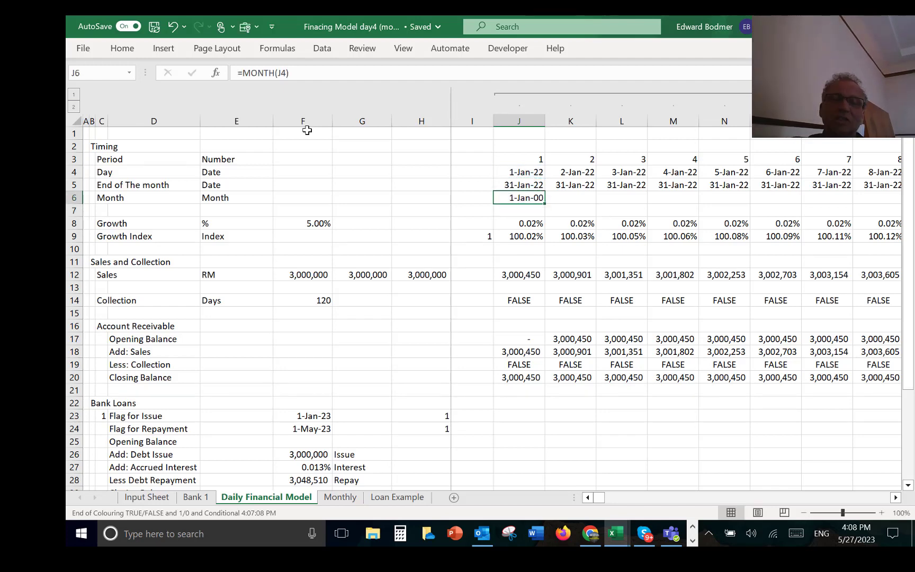
{"action": "key", "text": "ctrl+shift+asciitilde"}
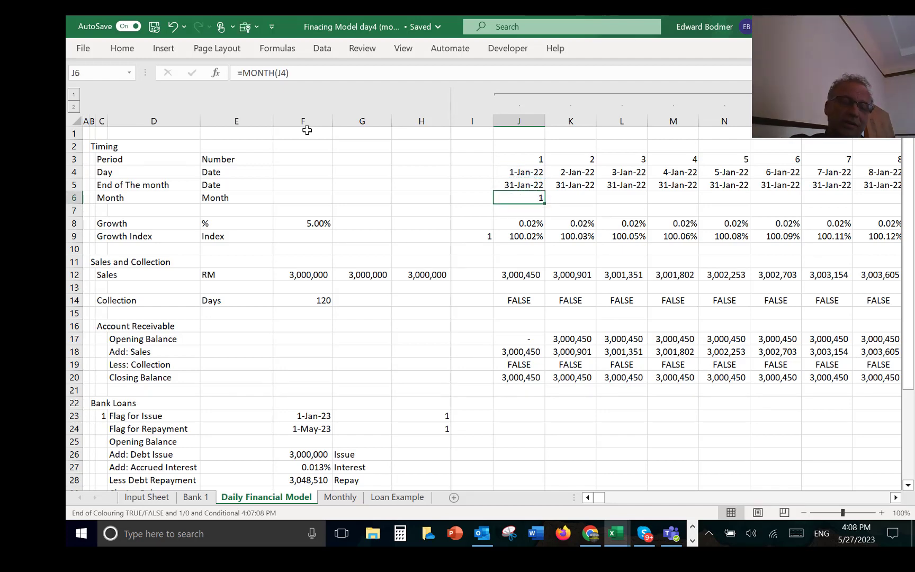
Step: Fill the Month formula from J6 across all daily periods, recalculate the workbook and check the April 2022 days
{"action": "key", "text": "ctrl+shift+r"}
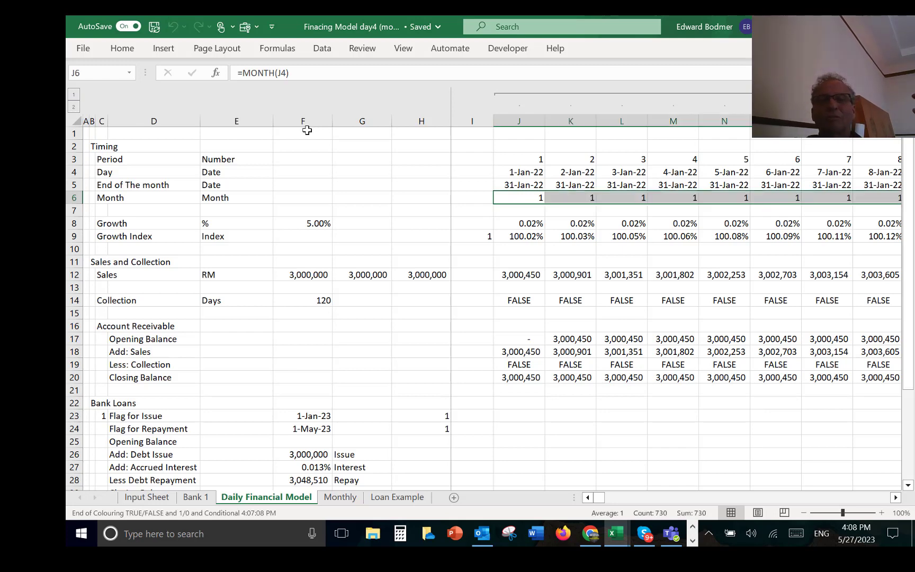
{"action": "key", "text": "Right"}
{"action": "key", "text": "Right"}
{"action": "key", "text": "Right"}
{"action": "key", "text": "Right"}
{"action": "key", "text": "Right"}
{"action": "key", "text": "Right"}
{"action": "key", "text": "Right"}
{"action": "key", "text": "Right"}
{"action": "key", "text": "Right"}
{"action": "key", "text": "Right"}
{"action": "key", "text": "Right"}
{"action": "key", "text": "Right"}
{"action": "key", "text": "Right"}
{"action": "key", "text": "Right"}
{"action": "key", "text": "Right"}
{"action": "key", "text": "Right"}
{"action": "key", "text": "Right"}
{"action": "key", "text": "Right"}
{"action": "key", "text": "Right"}
{"action": "key", "text": "Right"}
{"action": "key", "text": "Right"}
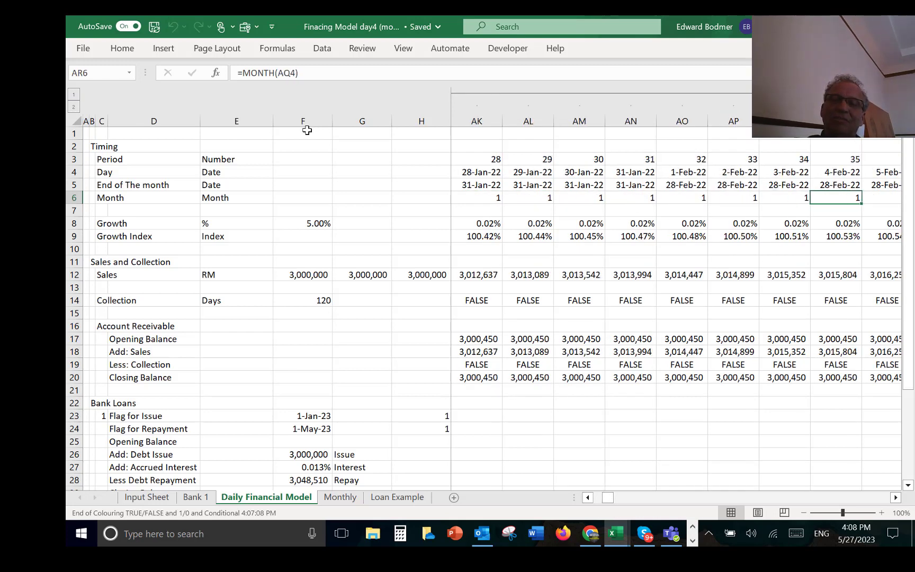
{"action": "key", "text": "Right"}
{"action": "key", "text": "Right"}
{"action": "key", "text": "Right"}
{"action": "key", "text": "Right"}
{"action": "key", "text": "Right"}
{"action": "key", "text": "Right"}
{"action": "key", "text": "Right"}
{"action": "key", "text": "Right"}
{"action": "key", "text": "Right"}
{"action": "key", "text": "Right"}
{"action": "key", "text": "Right"}
{"action": "key", "text": "Right"}
{"action": "key", "text": "Right"}
{"action": "key", "text": "Right"}
{"action": "key", "text": "Right"}
{"action": "key", "text": "Right"}
{"action": "key", "text": "Right"}
{"action": "key", "text": "Right"}
{"action": "key", "text": "Right"}
{"action": "key", "text": "Right"}
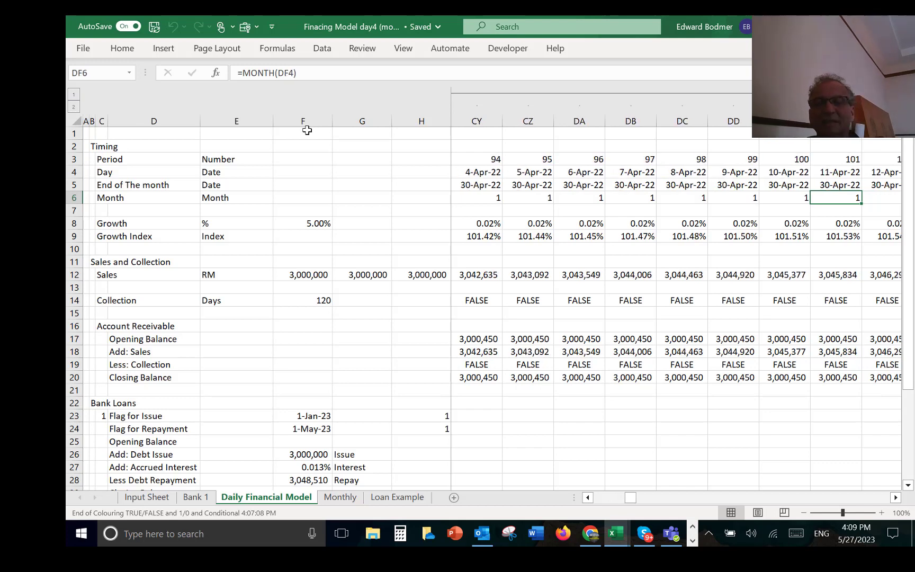
{"action": "key", "text": "F9"}
{"action": "key", "text": "Left"}
{"action": "key", "text": "Left"}
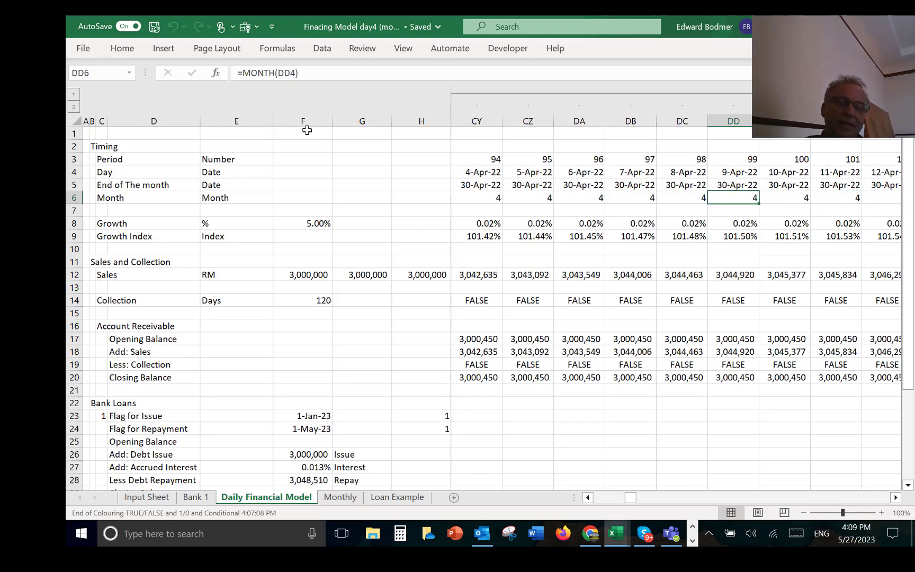
Step: Set the workbook's calculation mode to Automatic Except for Data Tables
{"action": "key", "text": "ctrl+Left"}
{"action": "key", "text": "ctrl+Left"}
{"action": "key", "text": "Right"}
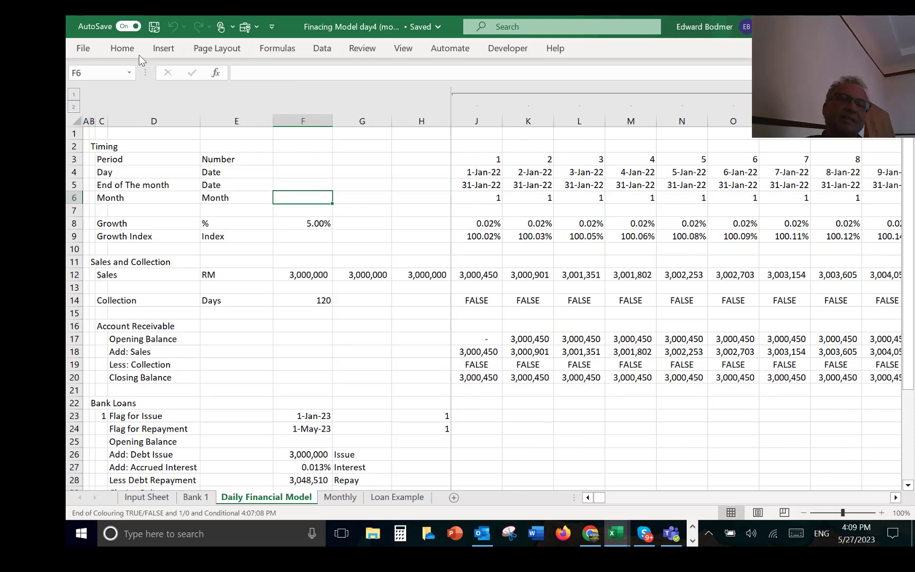
{"action": "left_click", "coordinate": [282, 51]}
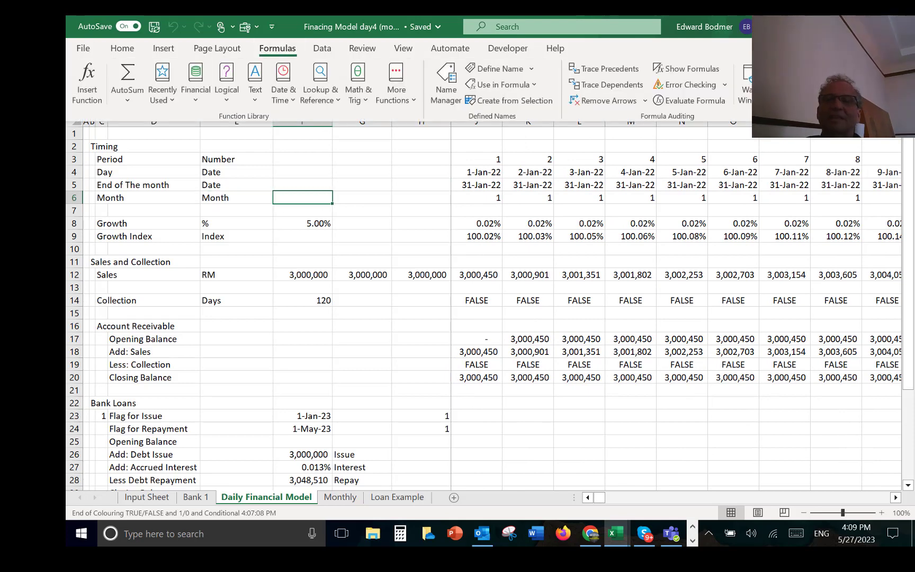
{"action": "left_click", "coordinate": [793, 93]}
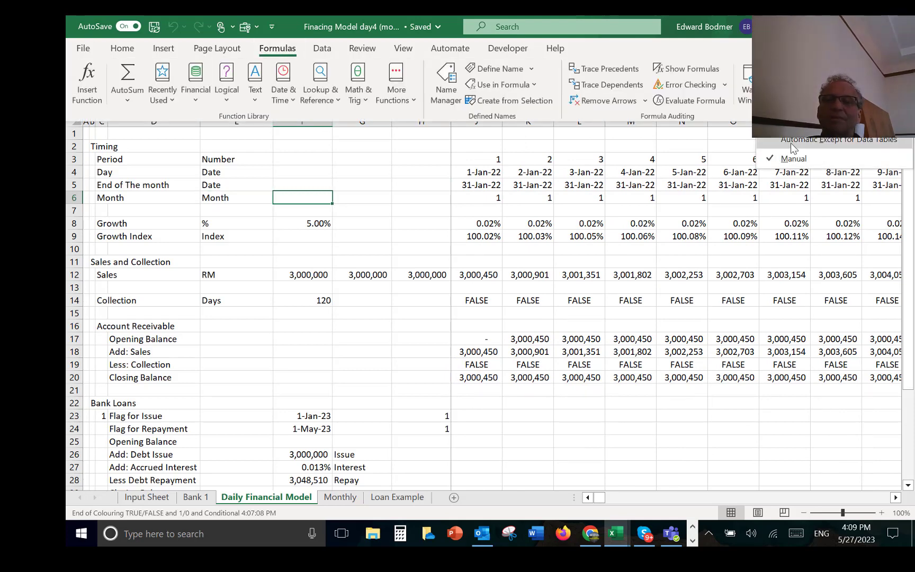
{"action": "left_click", "coordinate": [794, 144]}
Step: Label the blank row 7 "Seasonal Factor" in C7, below the Month row
{"action": "key", "text": "Left"}
{"action": "key", "text": "Left"}
{"action": "key", "text": "Left"}
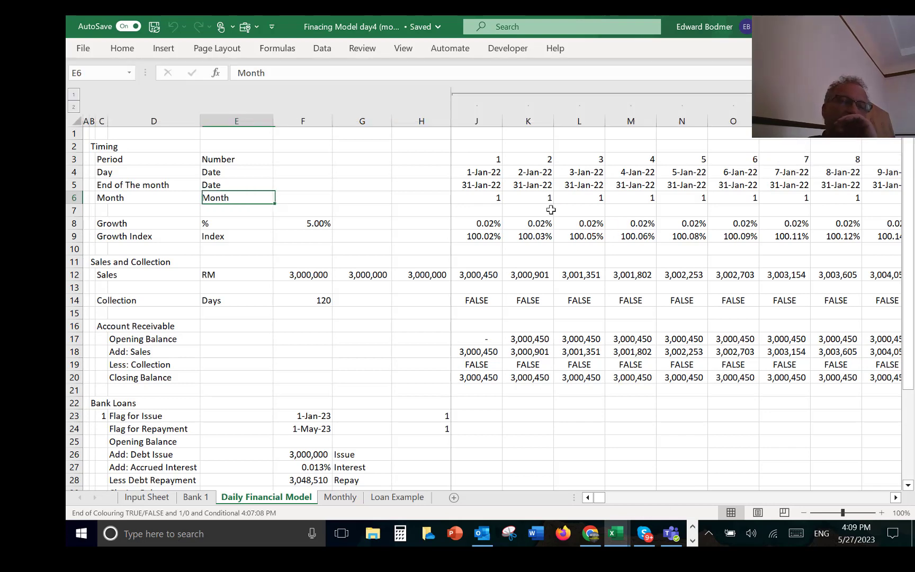
{"action": "key", "text": "Down"}
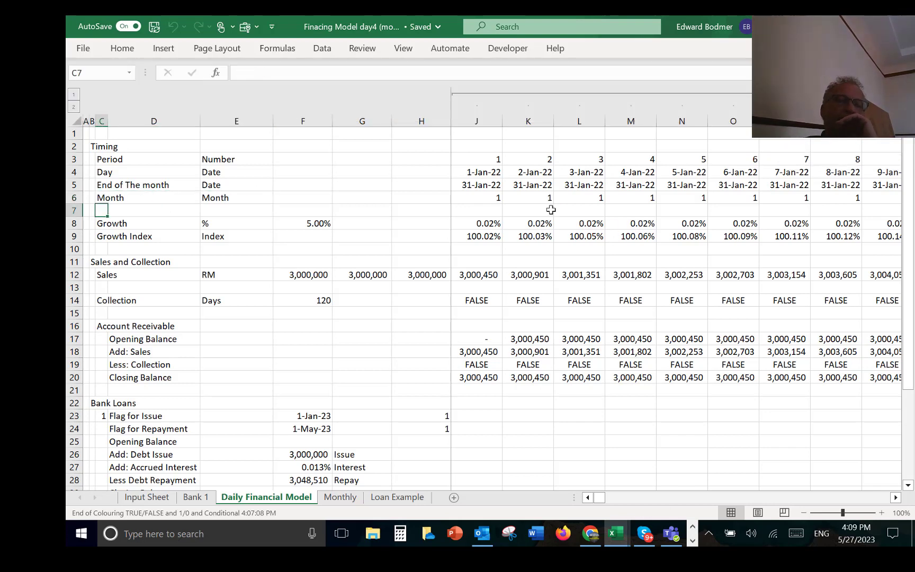
{"action": "type", "text": "sEA"}
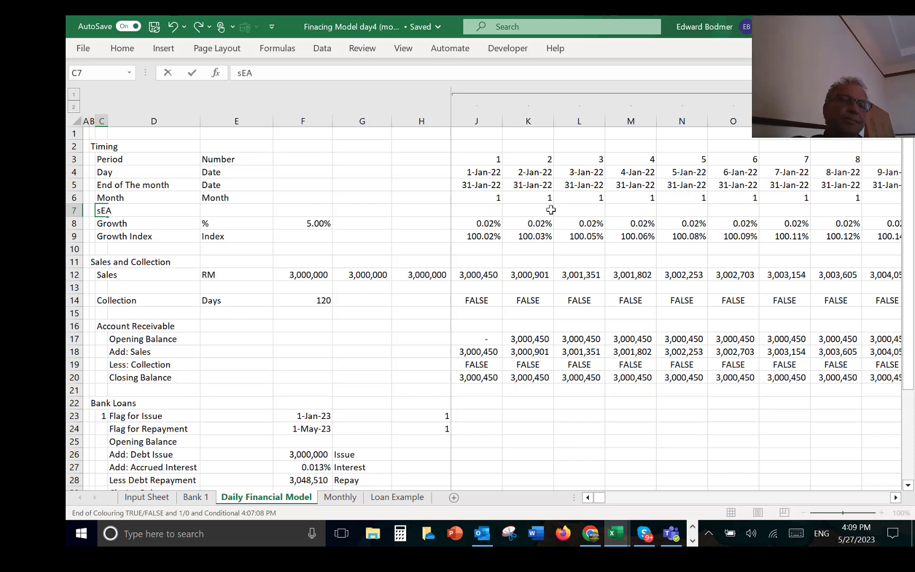
{"action": "key", "text": "Escape"}
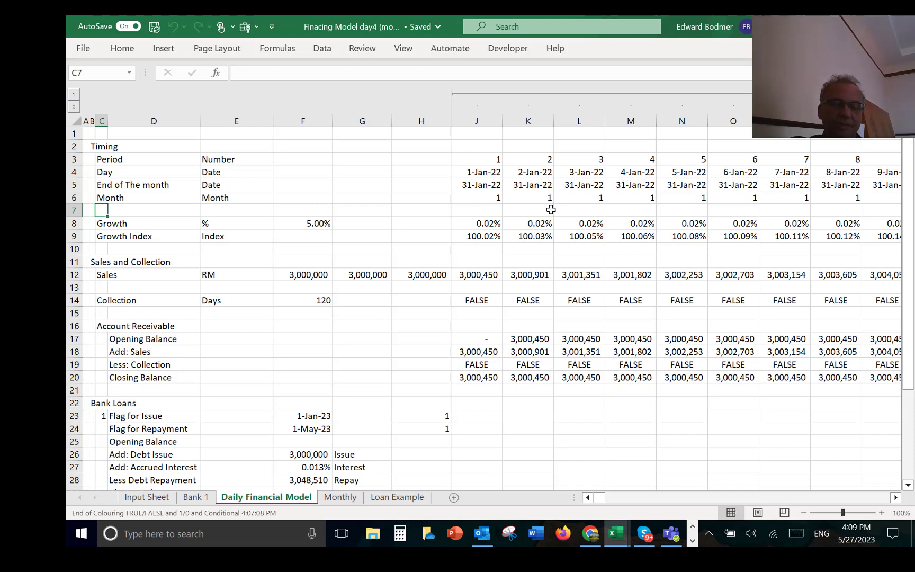
{"action": "type", "text": "Seaso"}
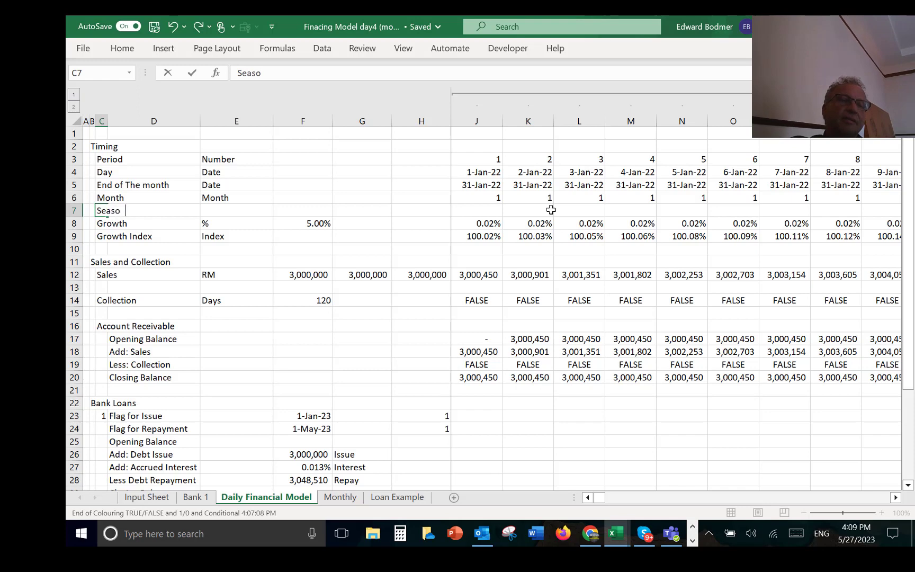
{"action": "type", "text": "nal Factor"}
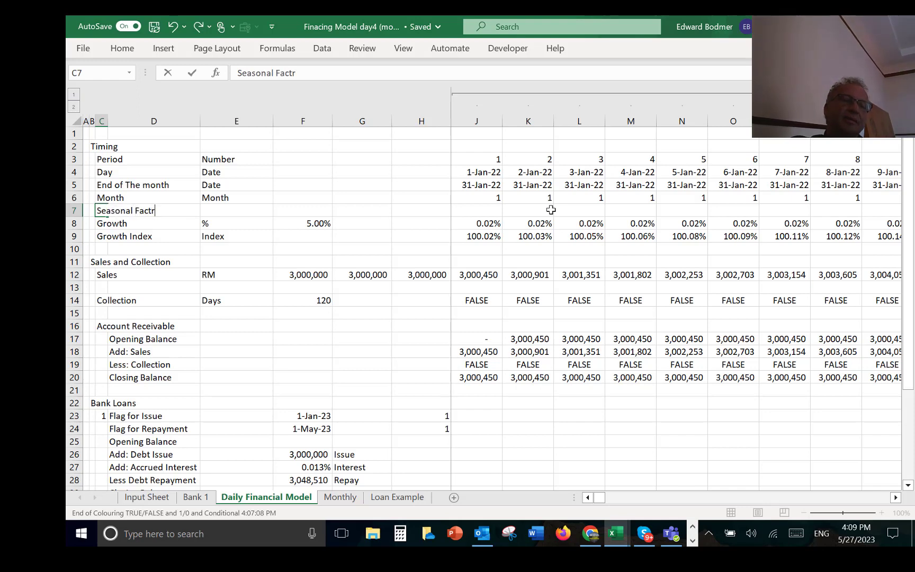
{"action": "key", "text": "Return"}
Step: Enter % as the Seasonal Factor row's unit in E7
{"action": "key", "text": "Up"}
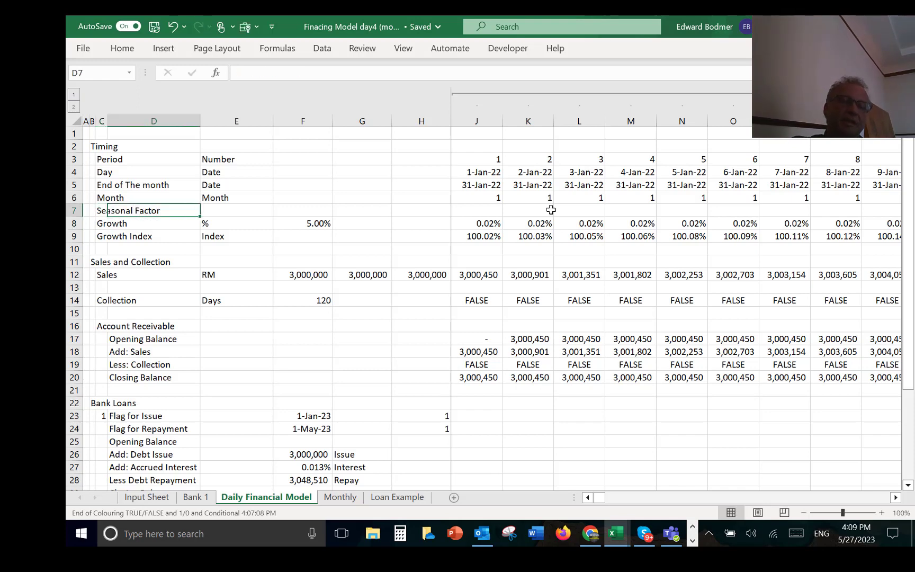
{"action": "key", "text": "Right"}
{"action": "key", "text": "Right"}
{"action": "type", "text": "%"}
{"action": "key", "text": "Return"}
{"action": "key", "text": "Up"}
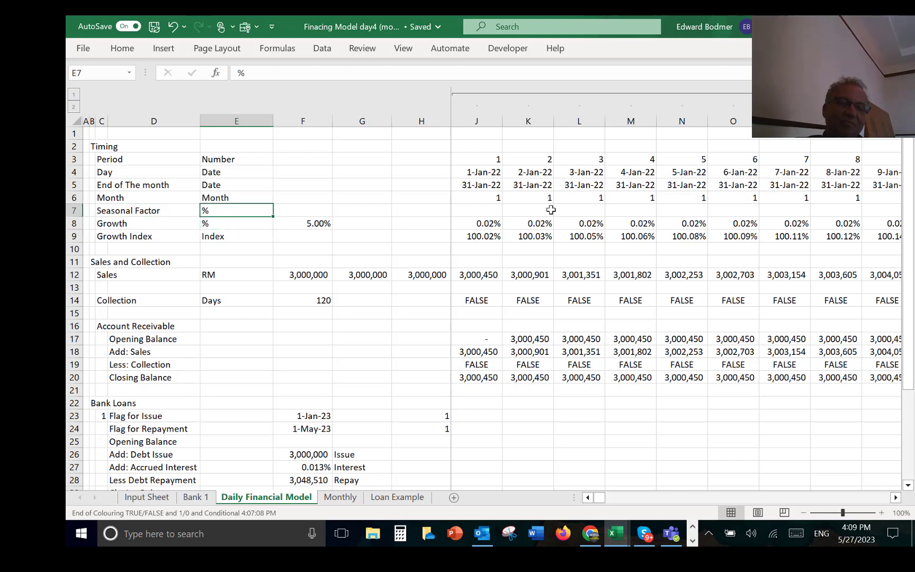
Step: Label row 19 of the Input Sheet "Applied" in C19, below the Seasonality table
{"action": "key", "text": "ctrl+Page_Up"}
{"action": "key", "text": "ctrl+Page_Up"}
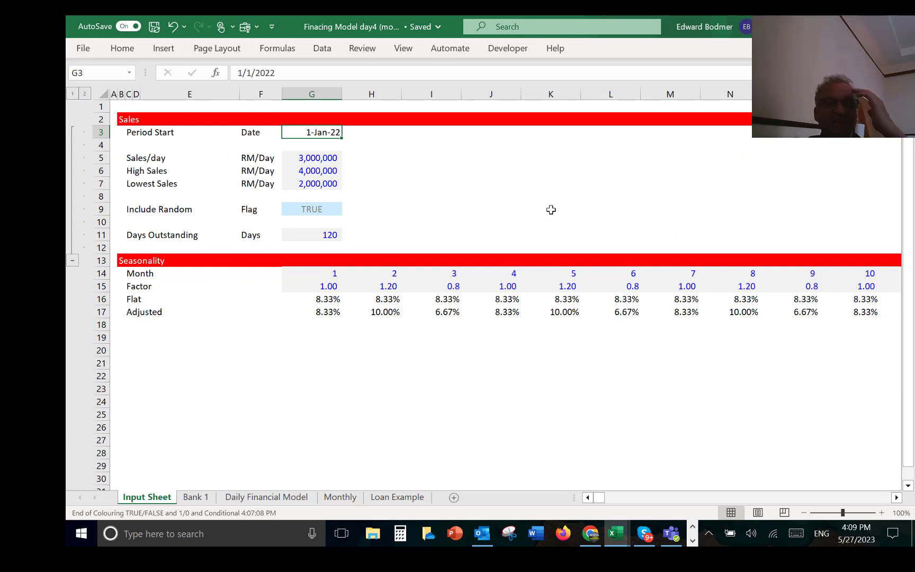
{"action": "key", "text": "Down"}
{"action": "key", "text": "Down"}
{"action": "key", "text": "Down"}
{"action": "key", "text": "Down"}
{"action": "key", "text": "Down"}
{"action": "key", "text": "Down"}
{"action": "key", "text": "Down"}
{"action": "key", "text": "Down"}
{"action": "key", "text": "Down"}
{"action": "key", "text": "Down"}
{"action": "key", "text": "Down"}
{"action": "key", "text": "Down"}
{"action": "key", "text": "Down"}
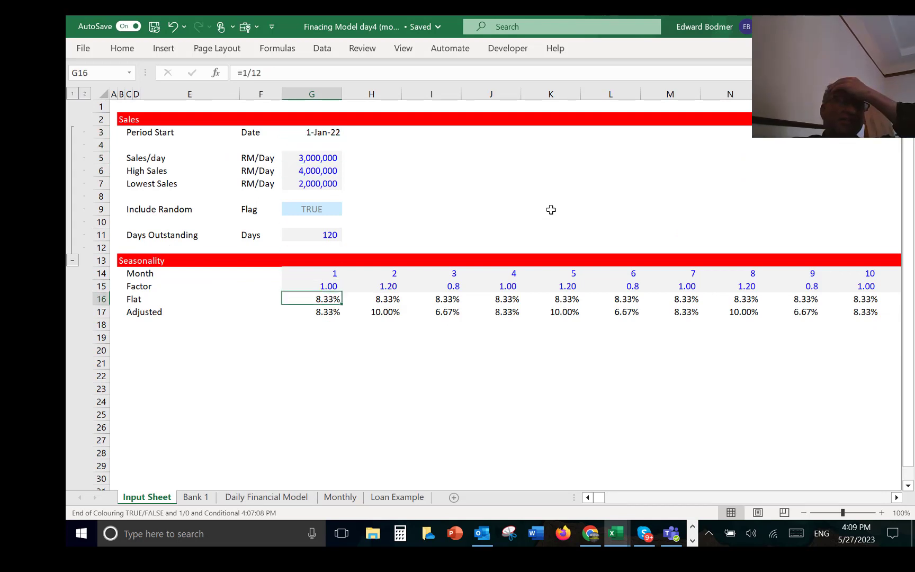
{"action": "key", "text": "Down"}
{"action": "key", "text": "Up"}
{"action": "key", "text": "Down"}
{"action": "key", "text": "Down"}
{"action": "key", "text": "Down"}
{"action": "key", "text": "Left"}
{"action": "key", "text": "Left"}
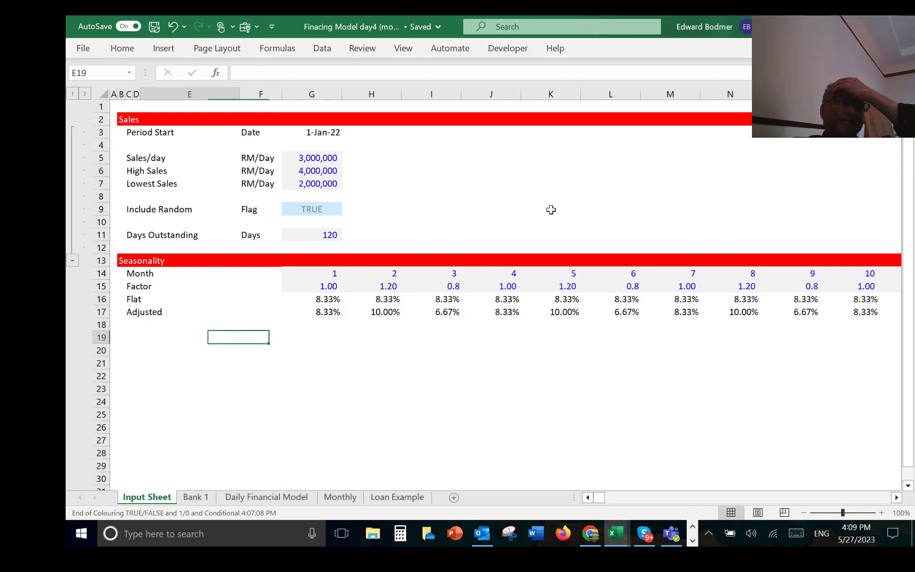
{"action": "key", "text": "Left"}
{"action": "key", "text": "Left"}
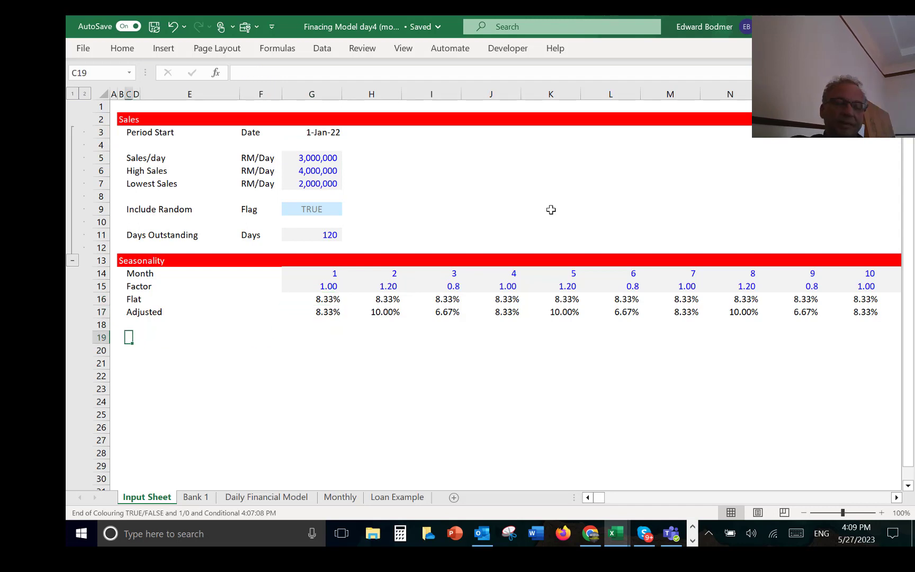
{"action": "type", "text": "Applied"}
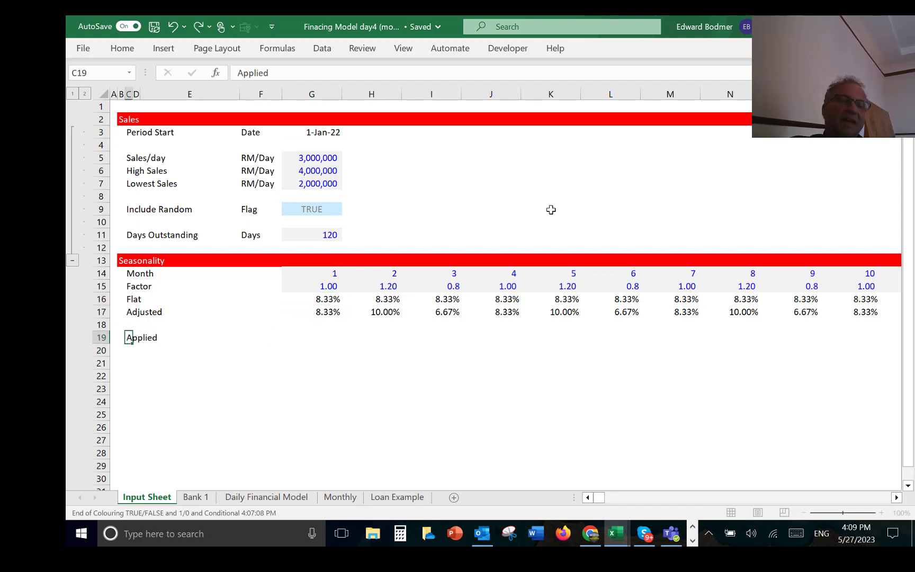
Step: Enter 1 in F19 as the selector for the Applied row
{"action": "key", "text": "Right"}
{"action": "key", "text": "Right"}
{"action": "key", "text": "Right"}
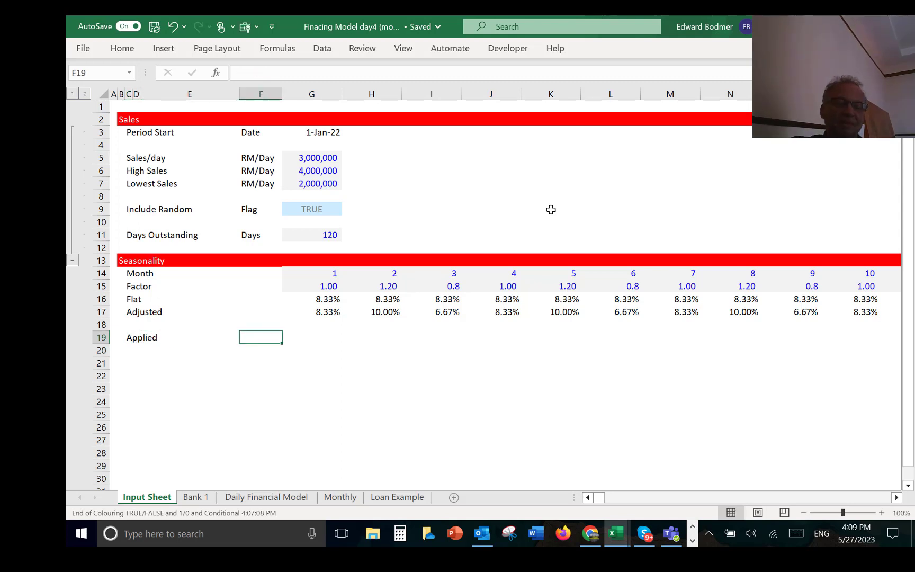
{"action": "type", "text": "1"}
{"action": "key", "text": "Right"}
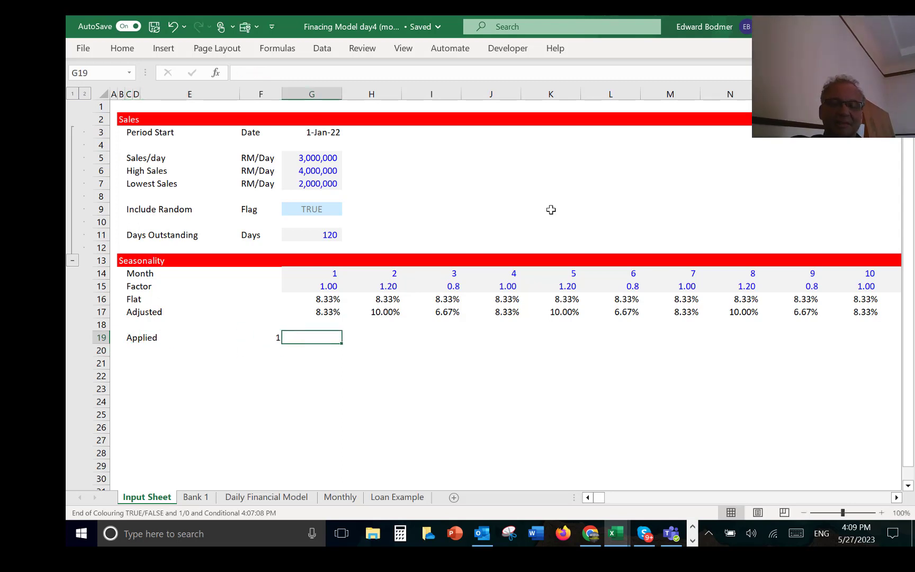
Step: Enter =INDEX(G16:G17,$F$19) in G19 to pick the Flat or Adjusted seasonality for month 1
{"action": "type", "text": "=in"}
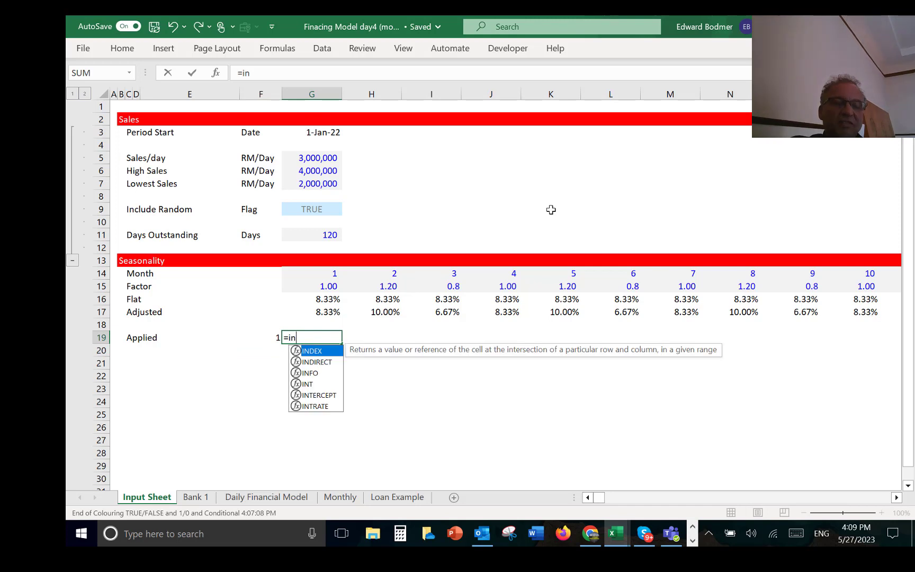
{"action": "key", "text": "Tab"}
{"action": "key", "text": "Up"}
{"action": "key", "text": "Up"}
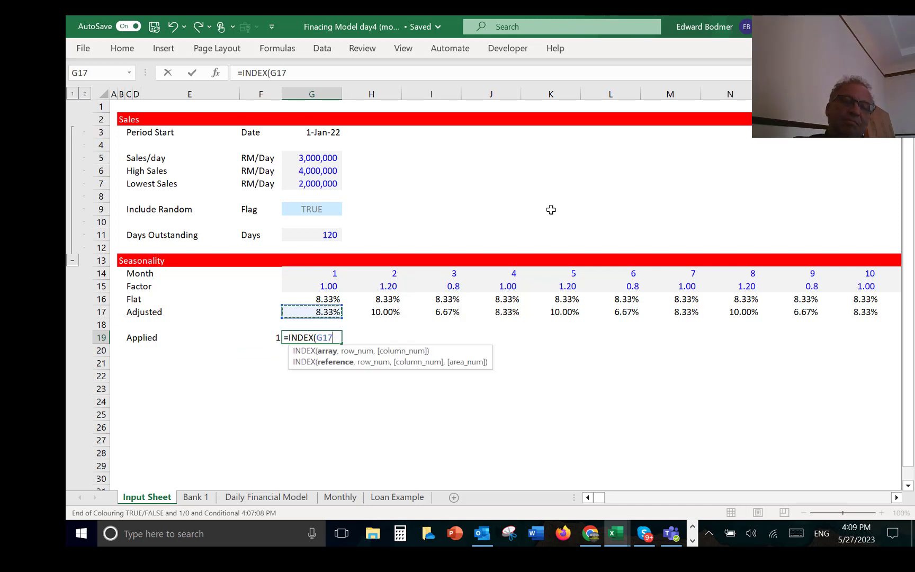
{"action": "key", "text": "shift+Up"}
{"action": "type", "text": ","}
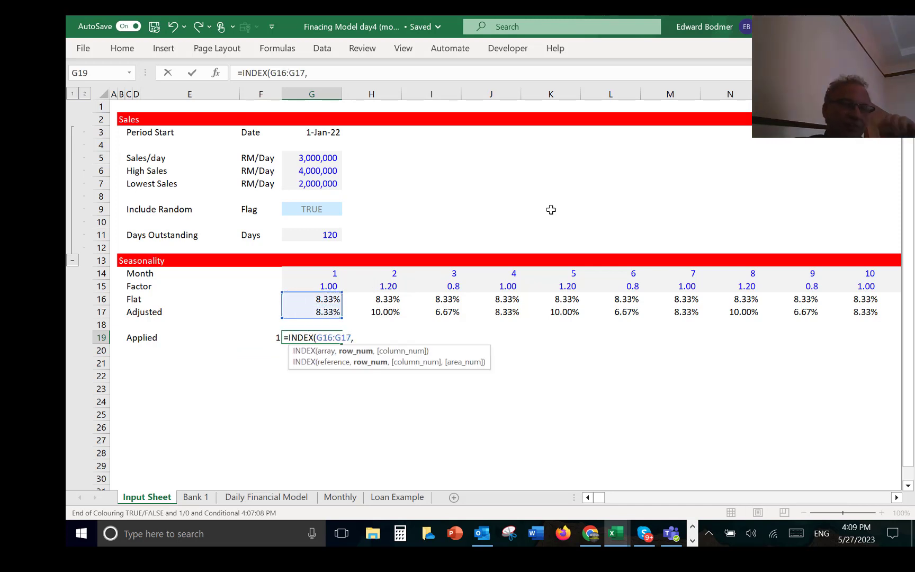
{"action": "key", "text": "Left"}
{"action": "key", "text": "F4"}
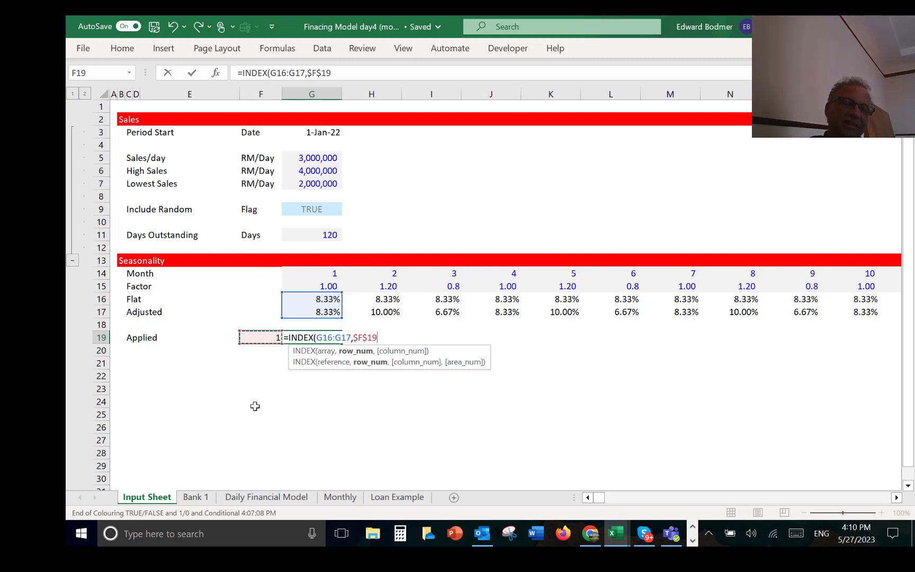
{"action": "key", "text": "Return"}
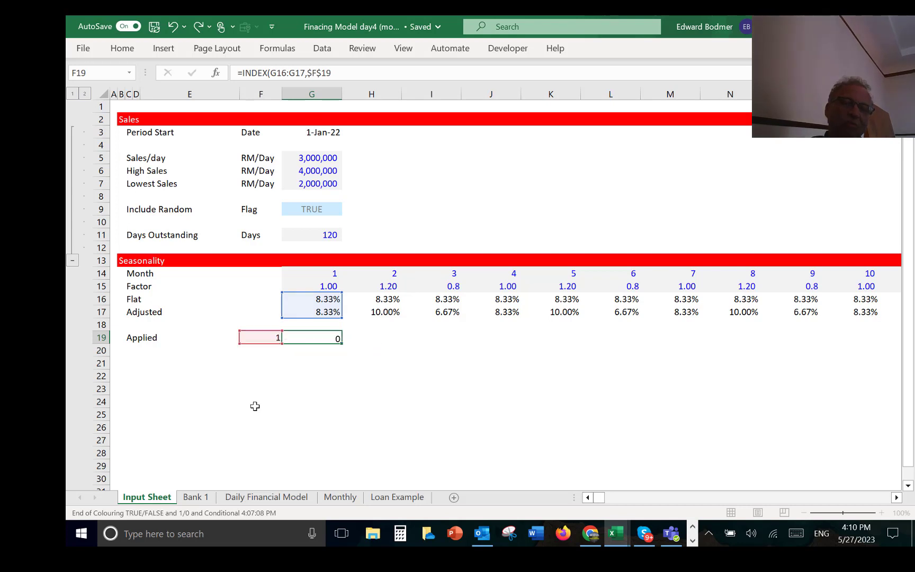
Step: Number the seasonality options in column F: 1 for Flat in F16 and 2 for Adjusted in F17
{"action": "key", "text": "Up"}
{"action": "key", "text": "Up"}
{"action": "key", "text": "Up"}
{"action": "key", "text": "Up"}
{"action": "key", "text": "Up"}
{"action": "key", "text": "Left"}
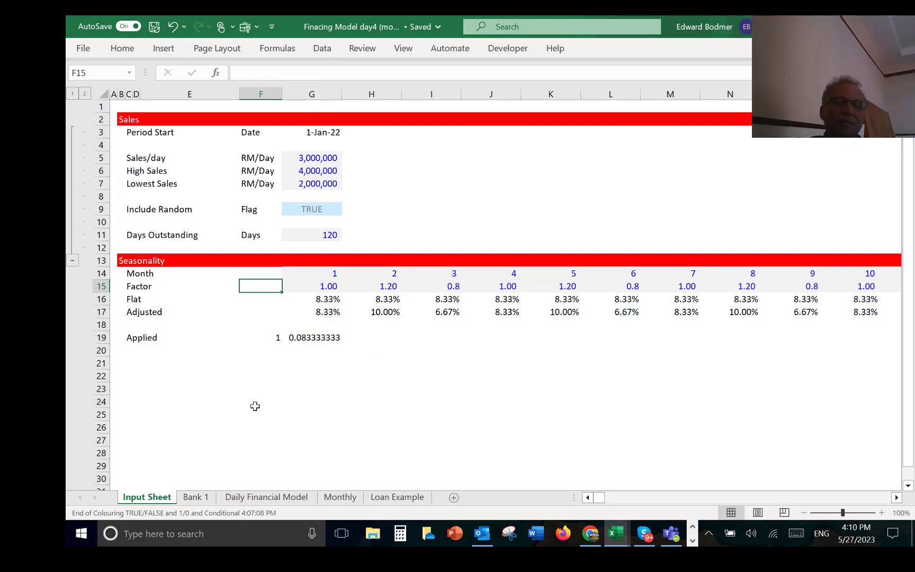
{"action": "key", "text": "Down"}
{"action": "type", "text": "1"}
{"action": "key", "text": "Return"}
{"action": "type", "text": "2"}
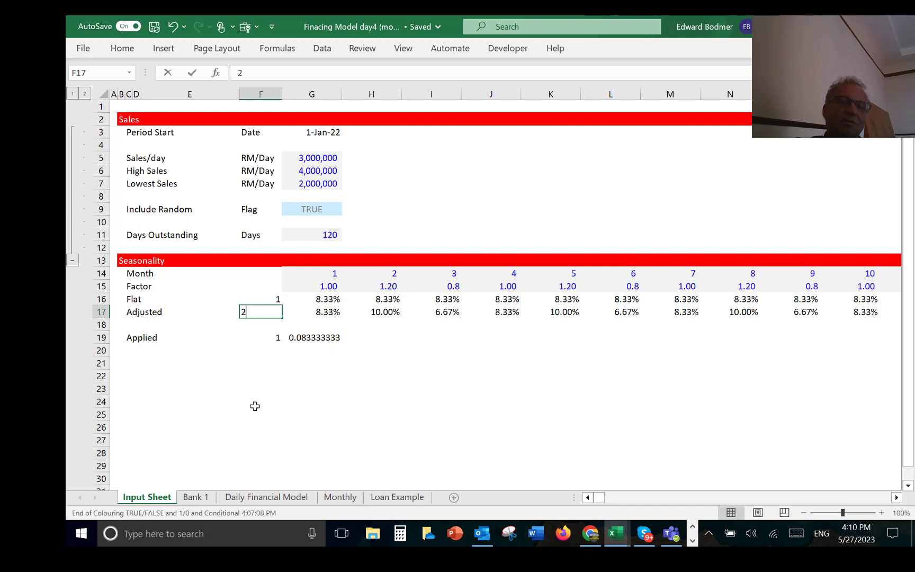
{"action": "key", "text": "Return"}
{"action": "key", "text": "Return"}
Step: Replace the formula in G19 with a LOOKUP that searches for F19 in the option numbers $F$16:$F$17
{"action": "key", "text": "Right"}
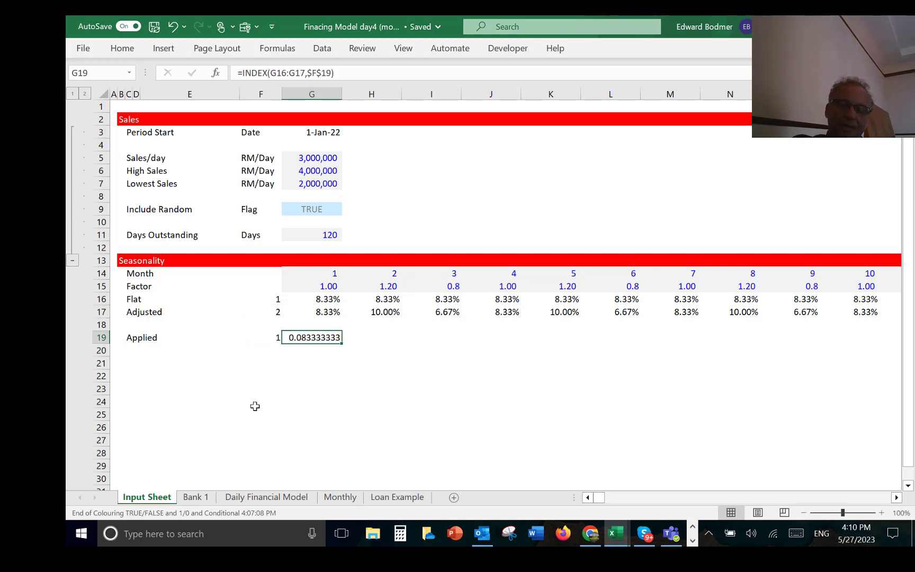
{"action": "type", "text": "=loo"}
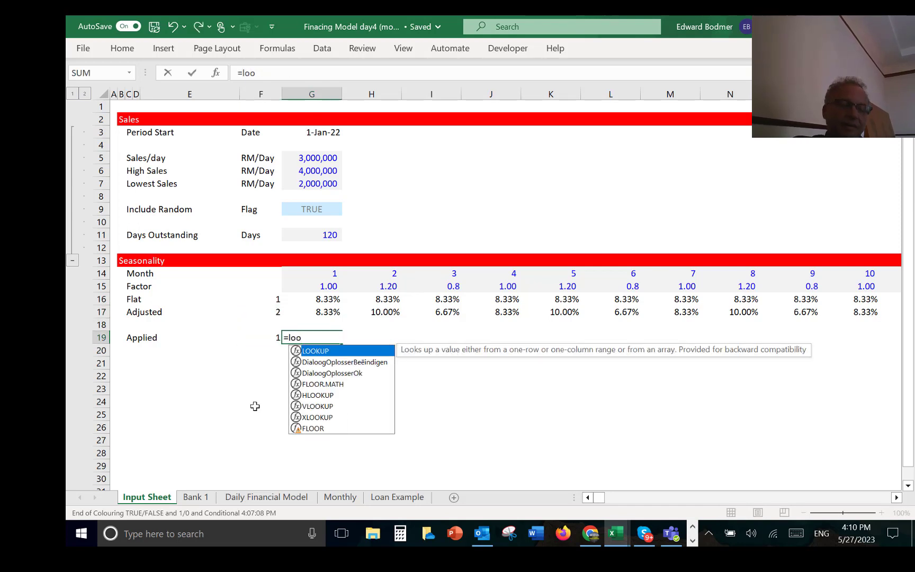
{"action": "key", "text": "Tab"}
{"action": "key", "text": "Up"}
{"action": "key", "text": "Up"}
{"action": "key", "text": "Up"}
{"action": "key", "text": "Left"}
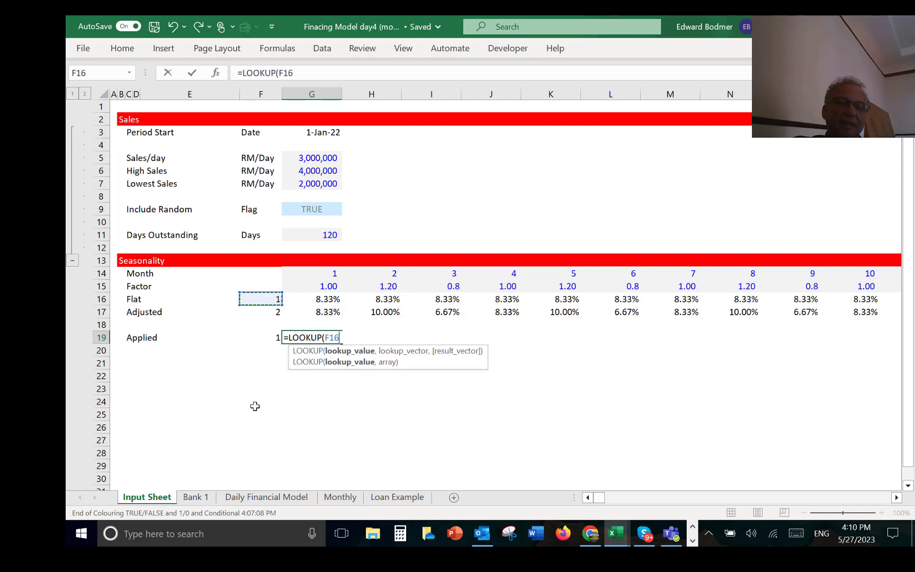
{"action": "key", "text": "Down"}
{"action": "key", "text": "Down"}
{"action": "key", "text": "Down"}
{"action": "type", "text": ","}
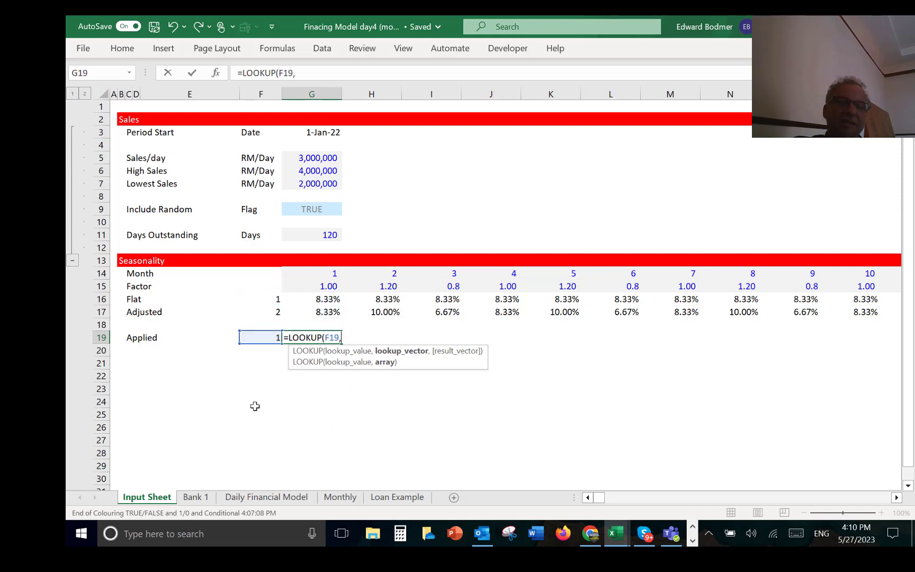
{"action": "key", "text": "Up"}
{"action": "key", "text": "Up"}
{"action": "key", "text": "Up"}
{"action": "key", "text": "Left"}
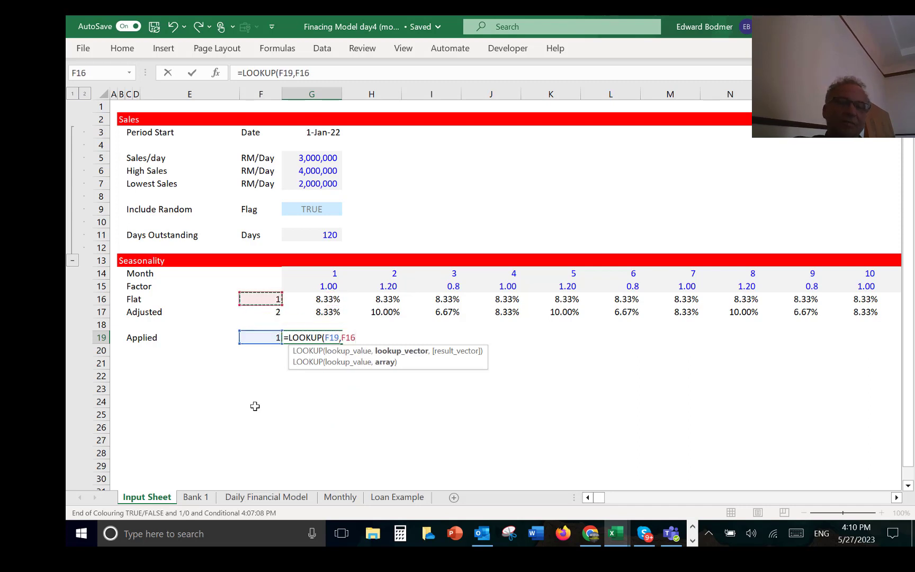
{"action": "key", "text": "shift+Down"}
{"action": "key", "text": "F4"}
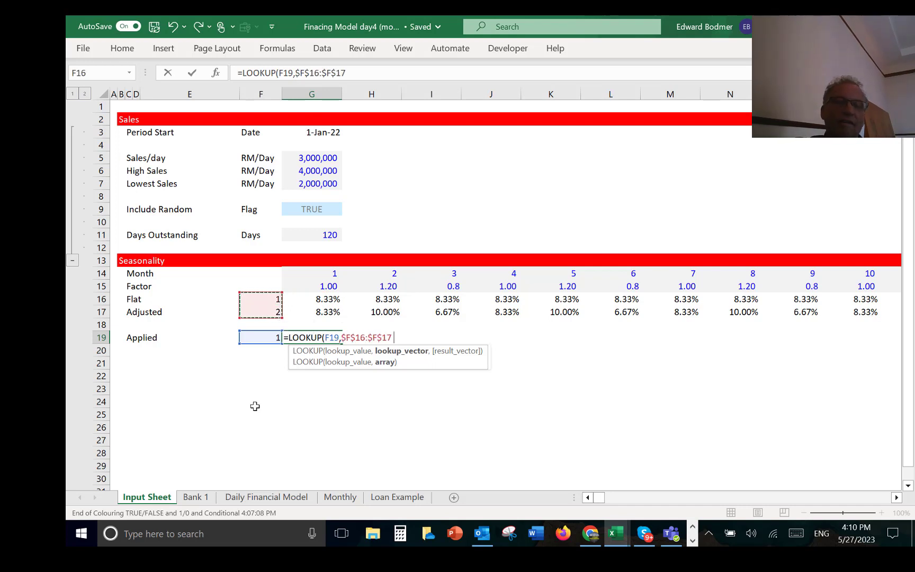
Step: Complete the LOOKUP formula in G19 with G16:G17 as its result vector
{"action": "type", "text": ","}
{"action": "key", "text": "Up"}
{"action": "key", "text": "Up"}
{"action": "key", "text": "Up"}
{"action": "key", "text": "shift+Down"}
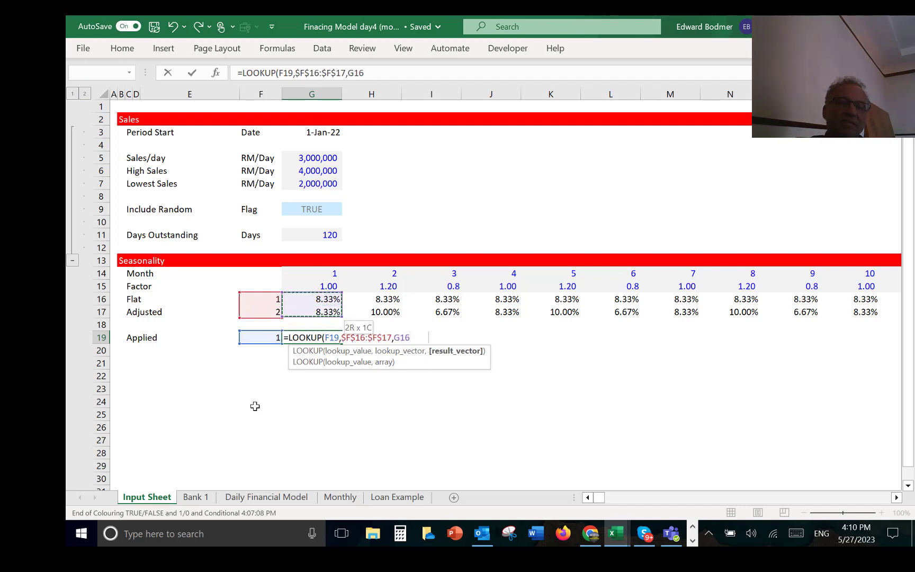
{"action": "key", "text": "shift+Down"}
{"action": "key", "text": "shift+Down"}
{"action": "key", "text": "shift+Up"}
{"action": "key", "text": "shift+Up"}
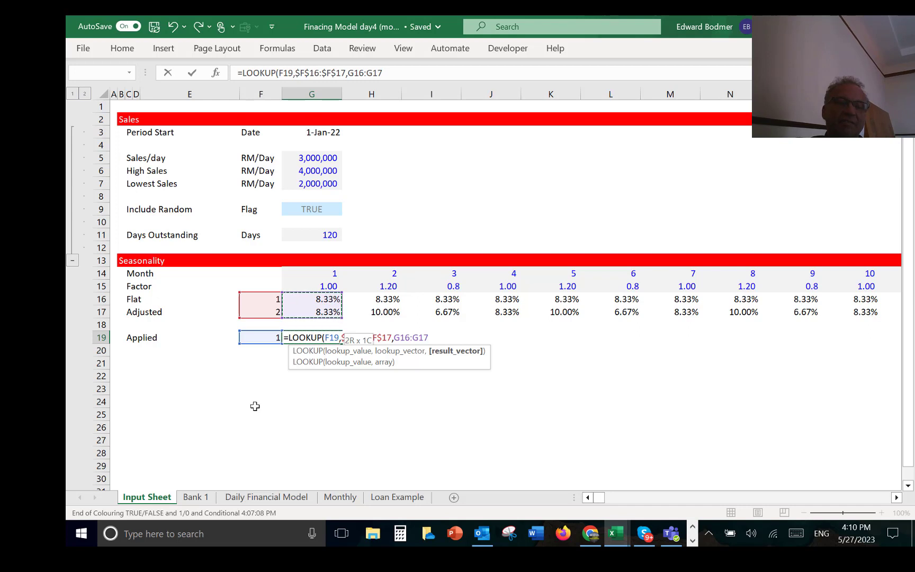
{"action": "key", "text": "Return"}
{"action": "key", "text": "Up"}
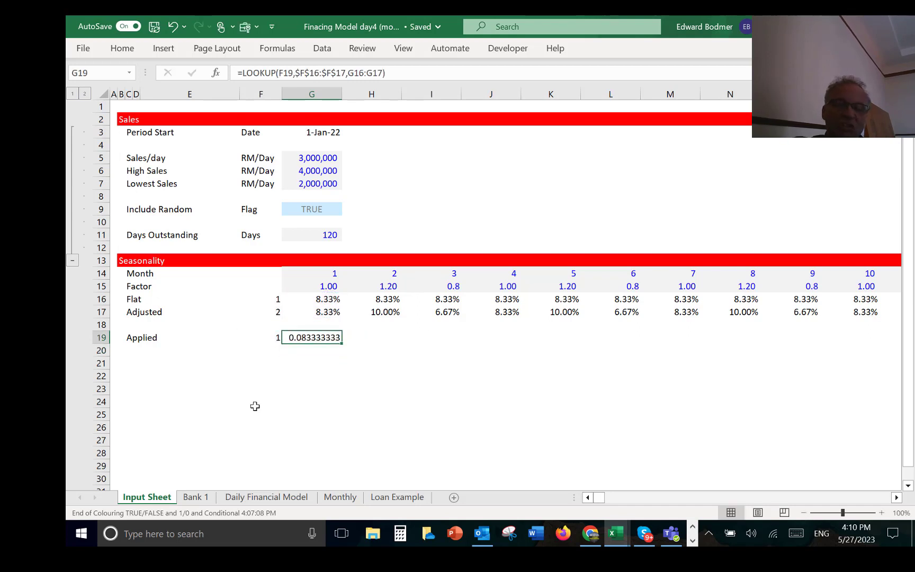
Step: Format G19 as a percentage and fill it across the twelve months of the Applied row
{"action": "key", "text": "ctrl+shift+5"}
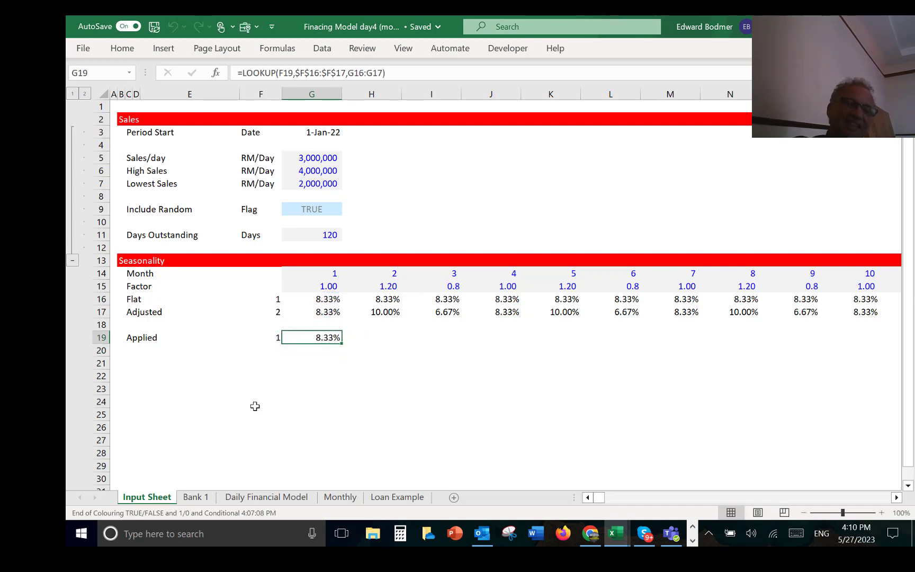
{"action": "key", "text": "ctrl+shift+Right"}
{"action": "key", "text": "ctrl+r"}
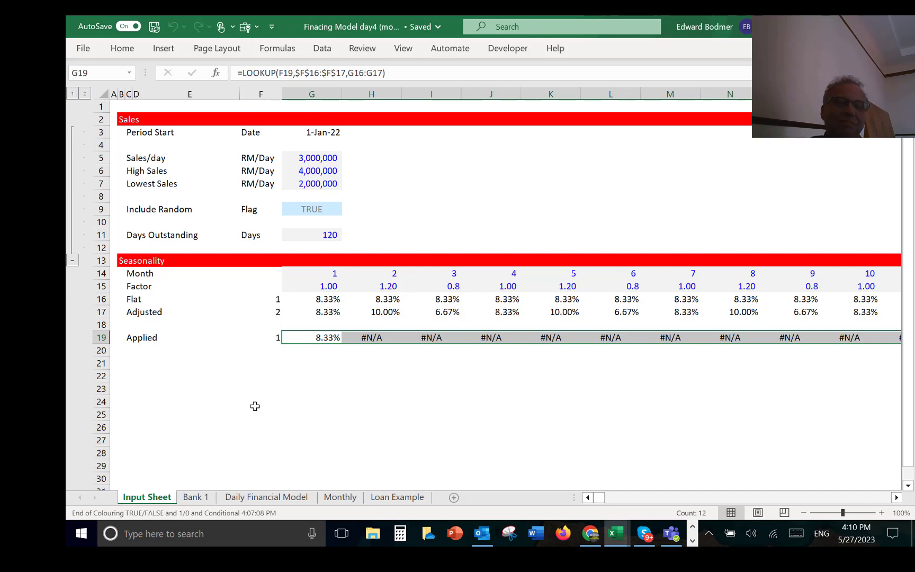
Step: Make the lookup value absolute as $F$19 in G19's formula and refill it across the twelve months
{"action": "key", "text": "ctrl+shift+Left"}
{"action": "key", "text": "F2"}
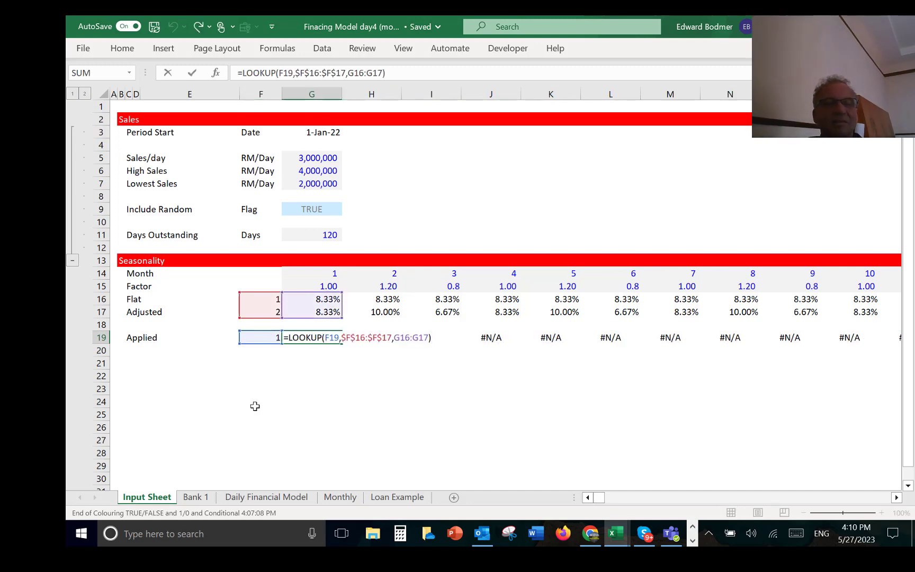
{"action": "key", "text": "Left"}
{"action": "key", "text": "Left"}
{"action": "key", "text": "Left"}
{"action": "key", "text": "Left"}
{"action": "key", "text": "Left"}
{"action": "key", "text": "Left"}
{"action": "key", "text": "Left"}
{"action": "key", "text": "Left"}
{"action": "key", "text": "Left"}
{"action": "key", "text": "Left"}
{"action": "key", "text": "Left"}
{"action": "key", "text": "Left"}
{"action": "key", "text": "Left"}
{"action": "key", "text": "Left"}
{"action": "key", "text": "Left"}
{"action": "key", "text": "Left"}
{"action": "key", "text": "Left"}
{"action": "key", "text": "Left"}
{"action": "key", "text": "Left"}
{"action": "key", "text": "Left"}
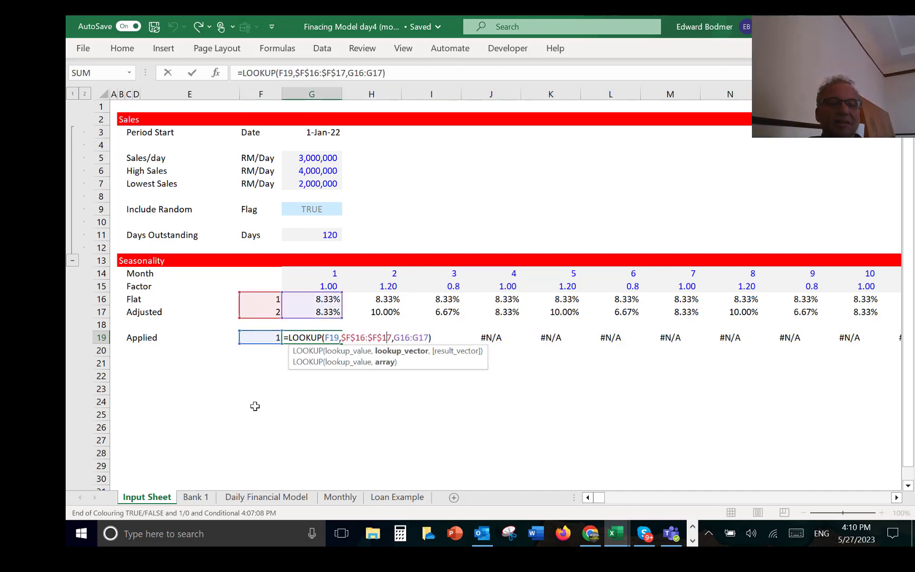
{"action": "key", "text": "F4"}
{"action": "key", "text": "ctrl+Return"}
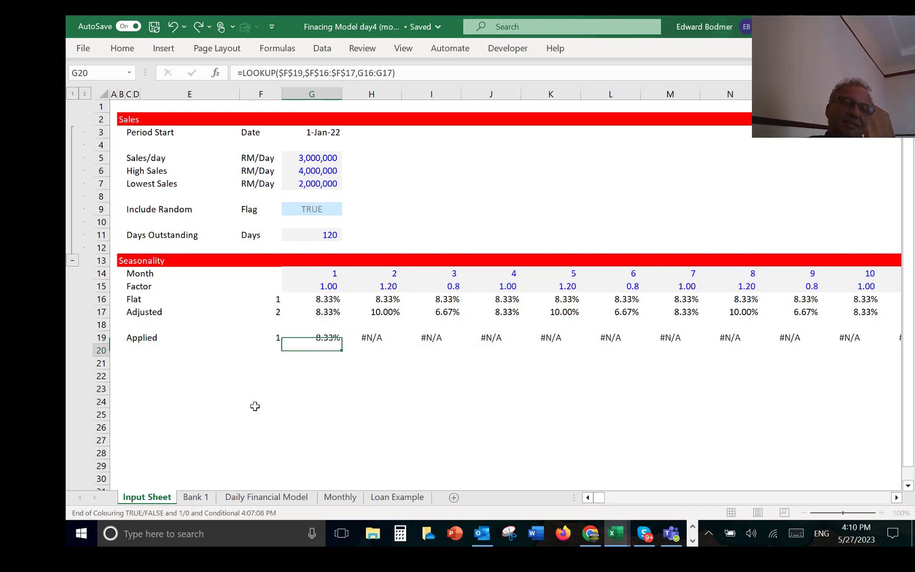
{"action": "key", "text": "ctrl+shift+Right"}
{"action": "key", "text": "ctrl+r"}
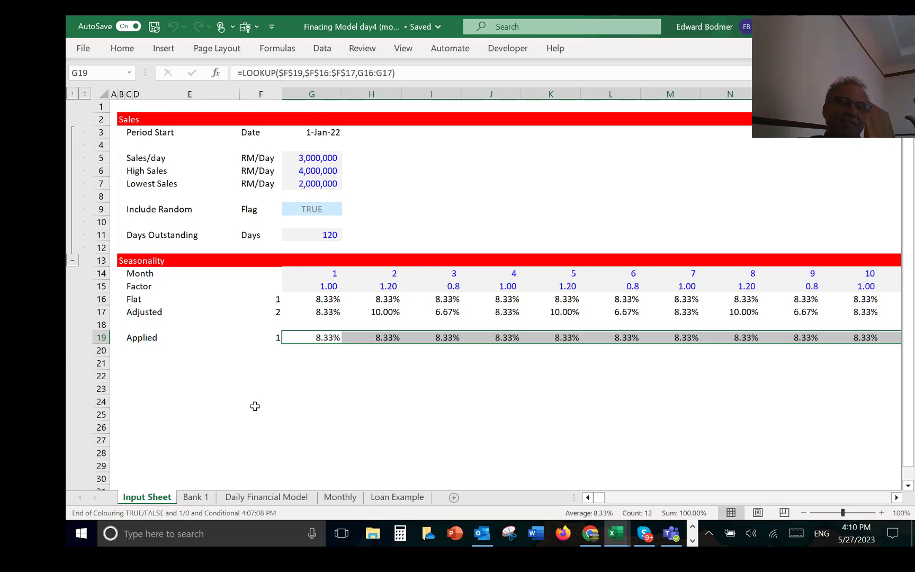
Step: Start a formula-based conditional formatting rule for the Flat and Adjusted seasonality rows, from their labels through month 12
{"action": "key", "text": "Left"}
{"action": "key", "text": "Left"}
{"action": "key", "text": "Left"}
{"action": "key", "text": "Up"}
{"action": "key", "text": "Up"}
{"action": "key", "text": "Up"}
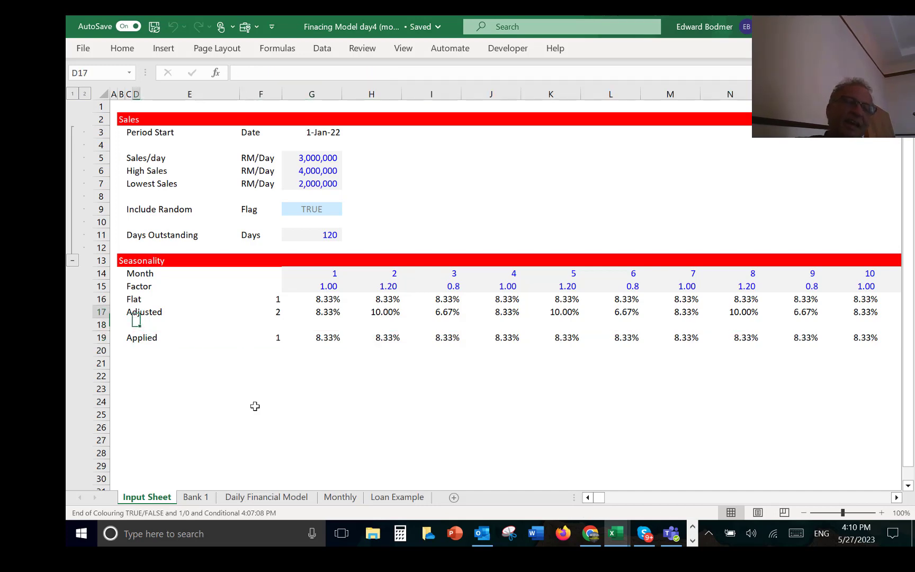
{"action": "key", "text": "Right"}
{"action": "key", "text": "Right"}
{"action": "key", "text": "Right"}
{"action": "key", "text": "Left"}
{"action": "key", "text": "Left"}
{"action": "key", "text": "Left"}
{"action": "key", "text": "Left"}
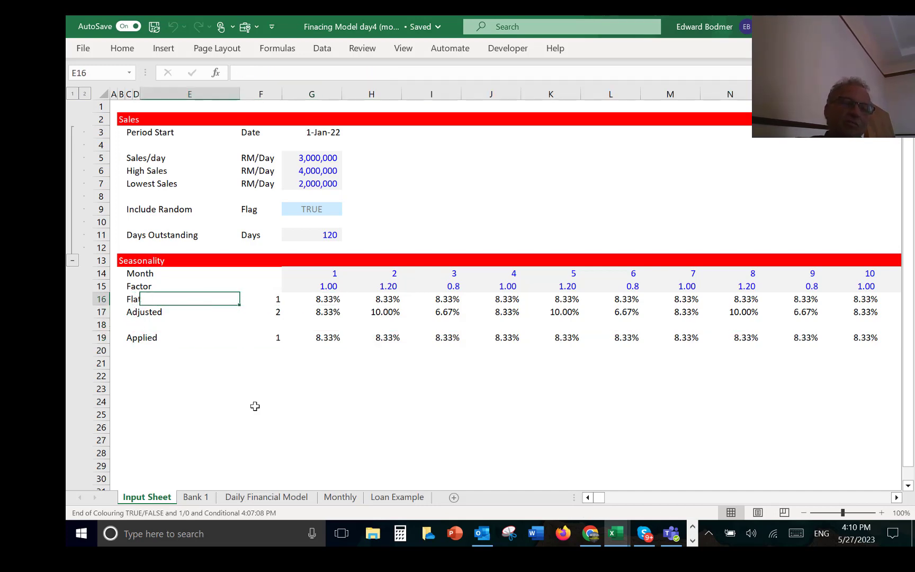
{"action": "key", "text": "shift+Down"}
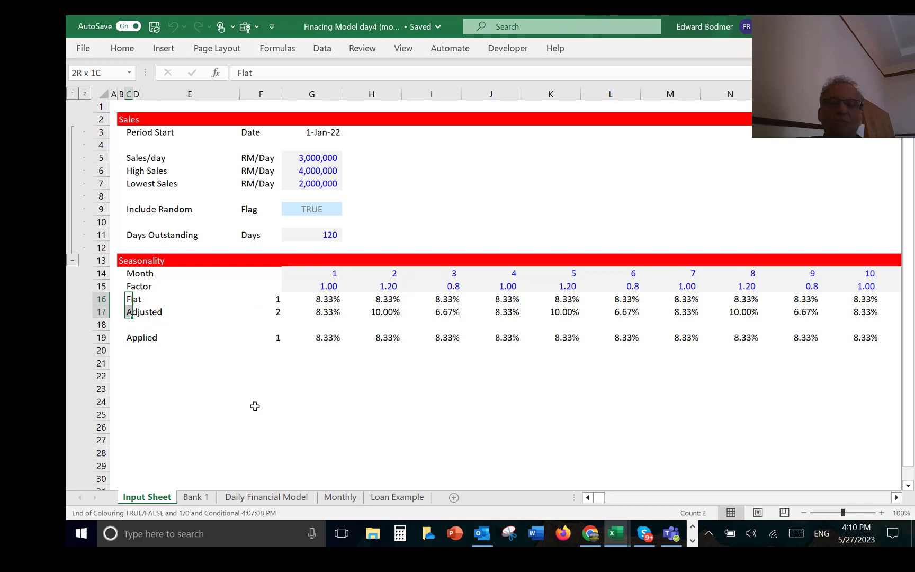
{"action": "key", "text": "shift+Right"}
{"action": "key", "text": "shift+Right"}
{"action": "key", "text": "shift+Right"}
{"action": "key", "text": "ctrl+shift+Right"}
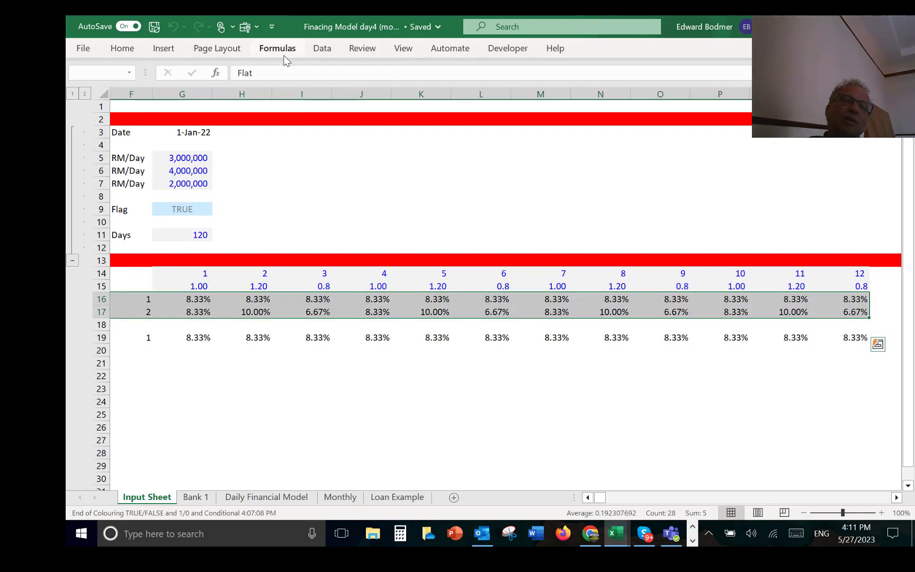
{"action": "left_click", "coordinate": [121, 51]}
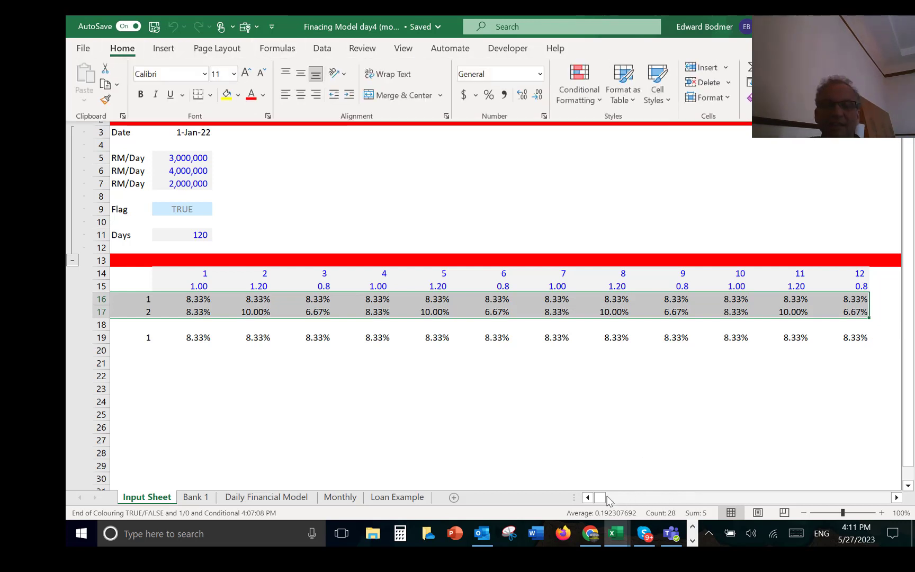
{"action": "left_click_drag", "start_coordinate": [601, 498], "coordinate": [555, 502]}
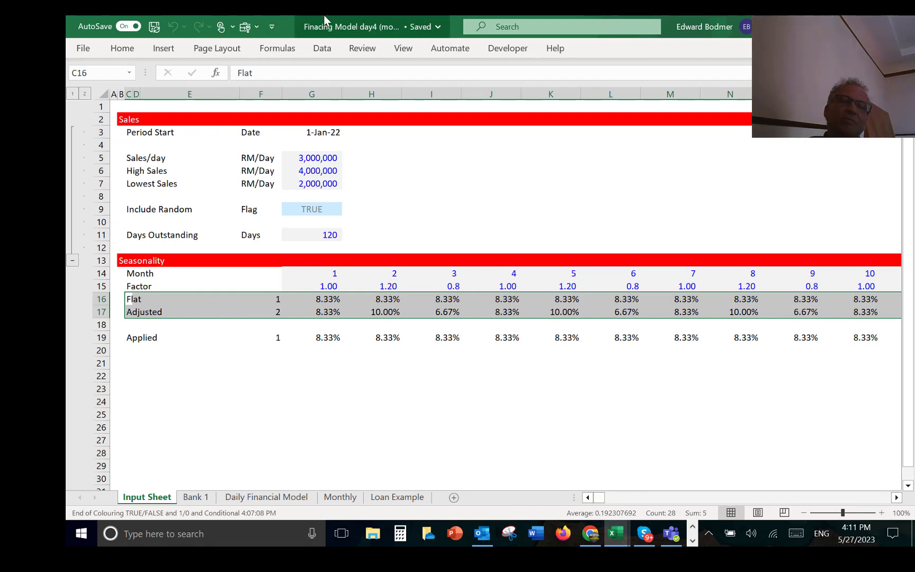
{"action": "left_click", "coordinate": [508, 52]}
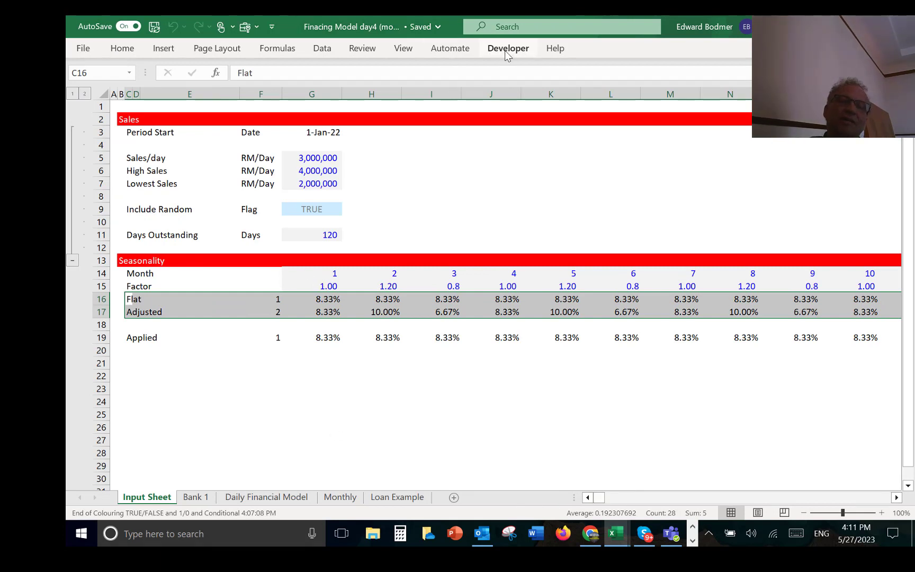
{"action": "left_click", "coordinate": [120, 48]}
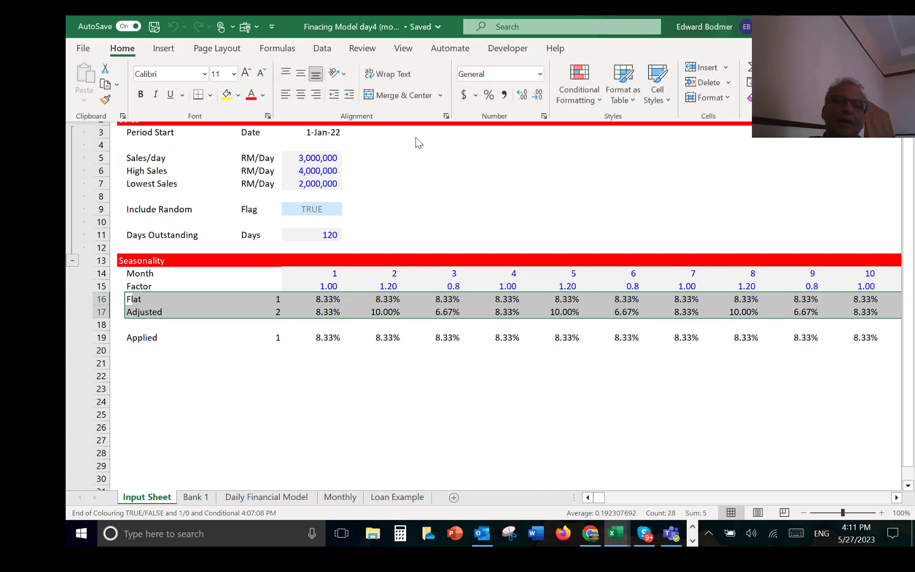
{"action": "left_click", "coordinate": [592, 94]}
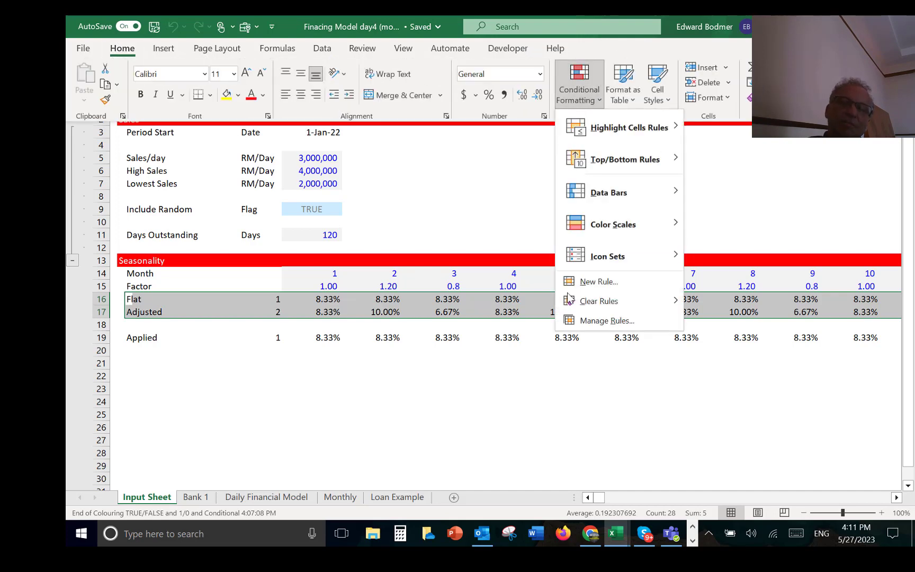
{"action": "left_click", "coordinate": [587, 282]}
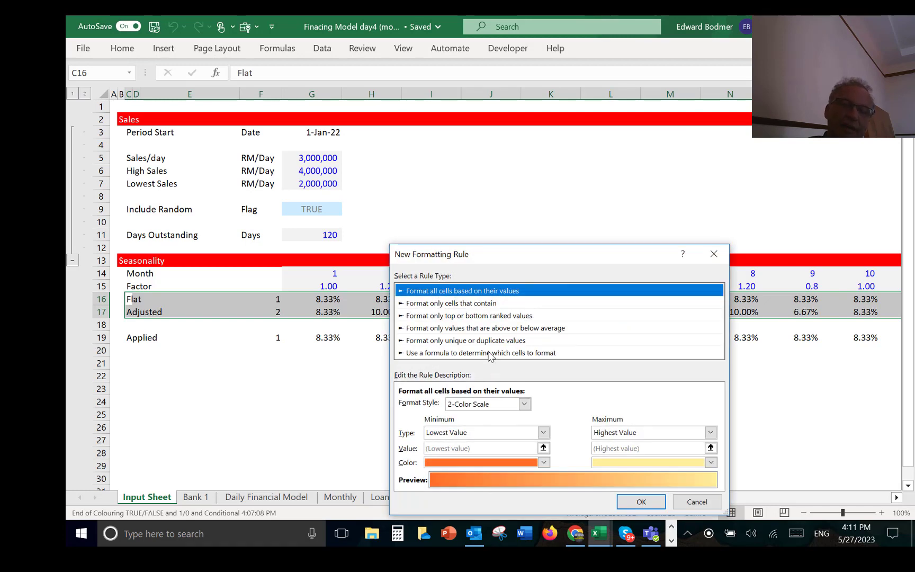
{"action": "left_click", "coordinate": [490, 353]}
Step: Set the rule's formula to =$F$19=$F16 so it compares the applied option number with each row's option number
{"action": "left_click", "coordinate": [708, 405]}
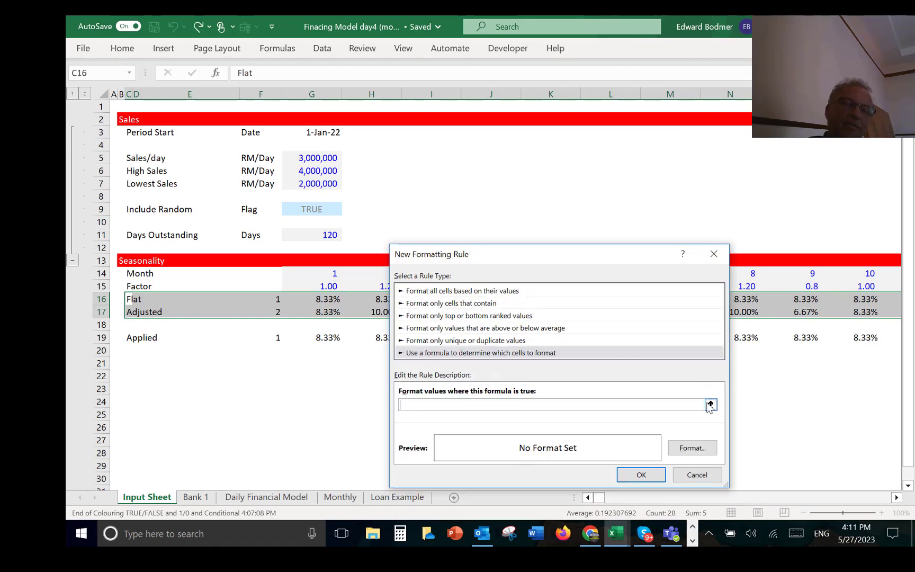
{"action": "left_click", "coordinate": [710, 405]}
{"action": "left_click", "coordinate": [278, 339]}
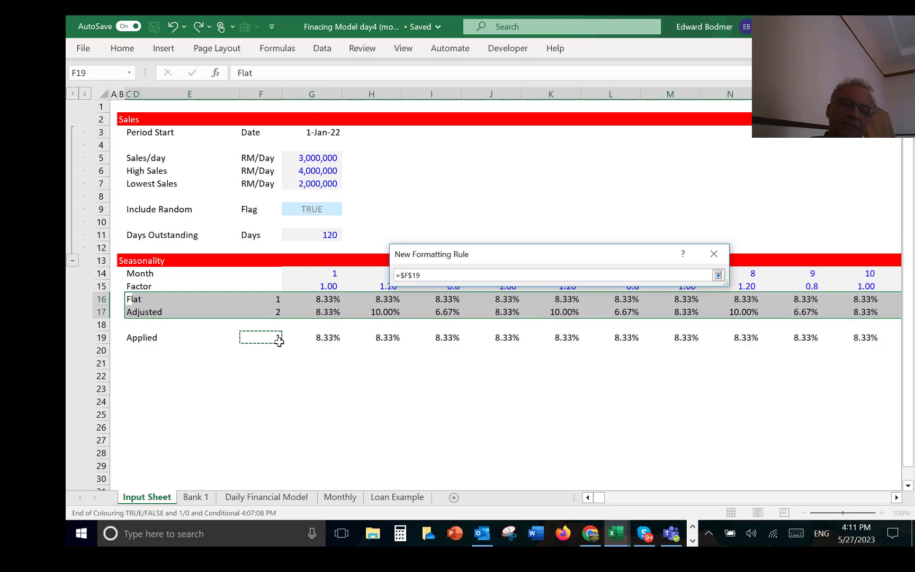
{"action": "key", "text": "Return"}
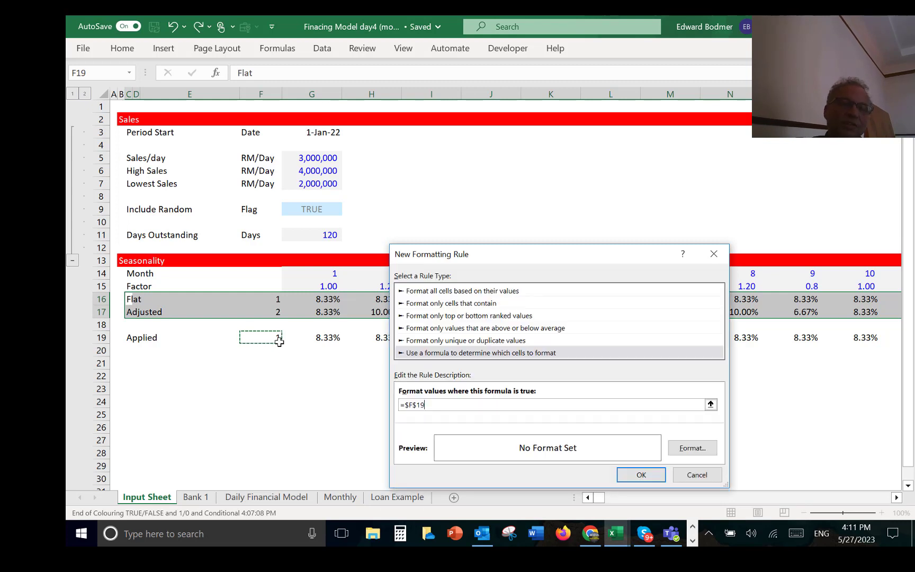
{"action": "type", "text": "="}
{"action": "left_click", "coordinate": [270, 297]}
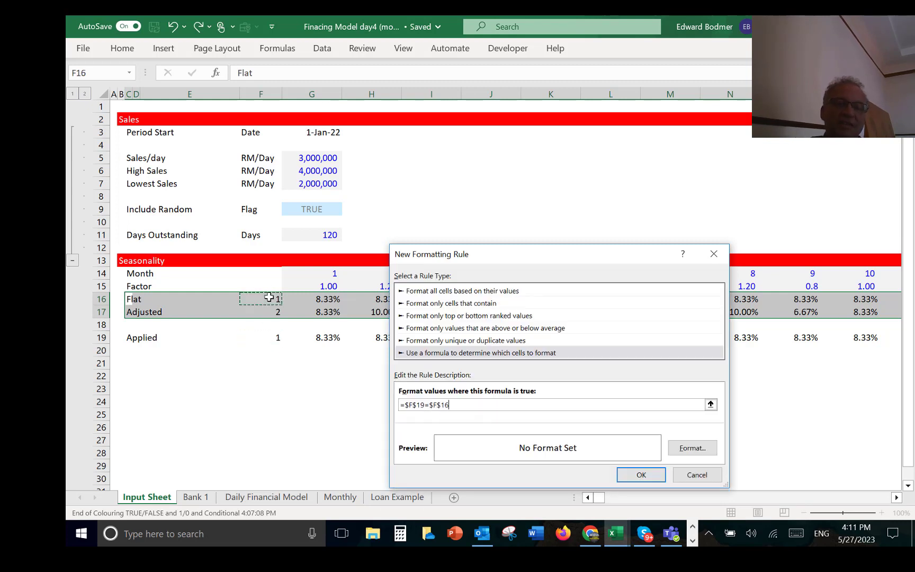
{"action": "key", "text": "F4"}
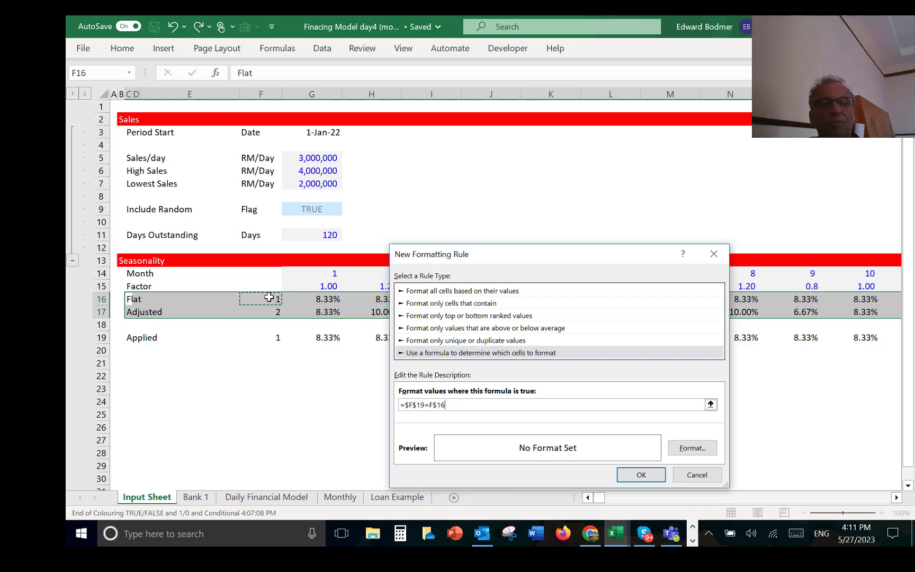
{"action": "key", "text": "F4"}
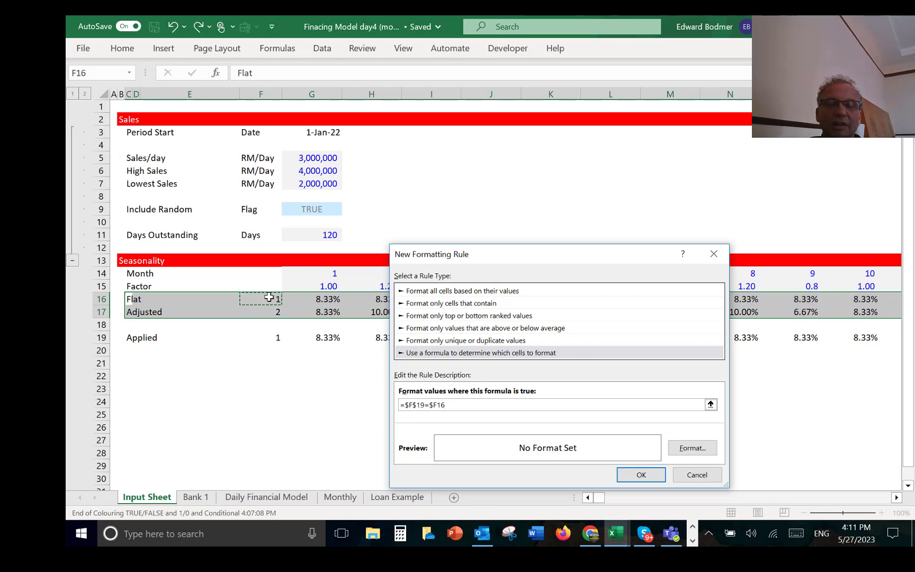
Step: Give the rule a light yellow background fill and apply it to the two seasonality rows
{"action": "left_click", "coordinate": [692, 448]}
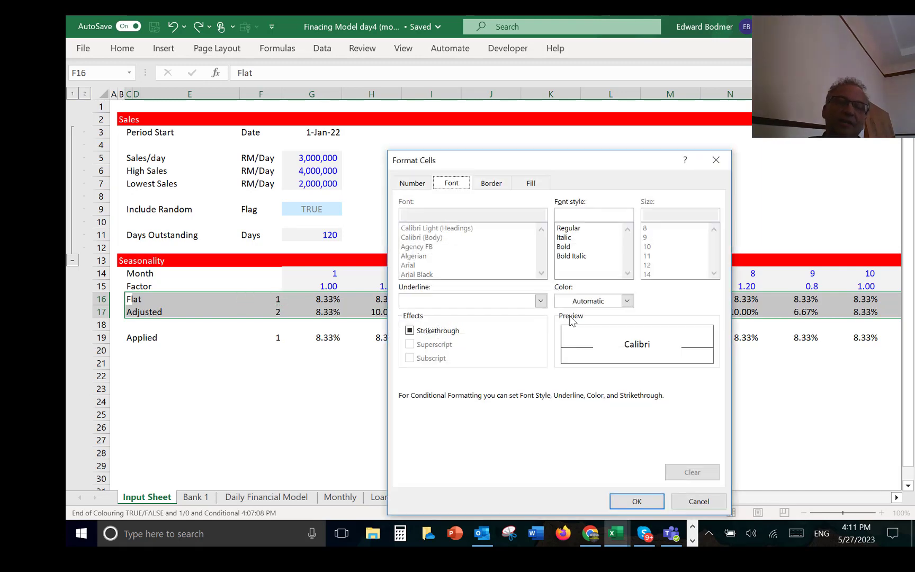
{"action": "left_click", "coordinate": [531, 184]}
{"action": "left_click", "coordinate": [495, 247]}
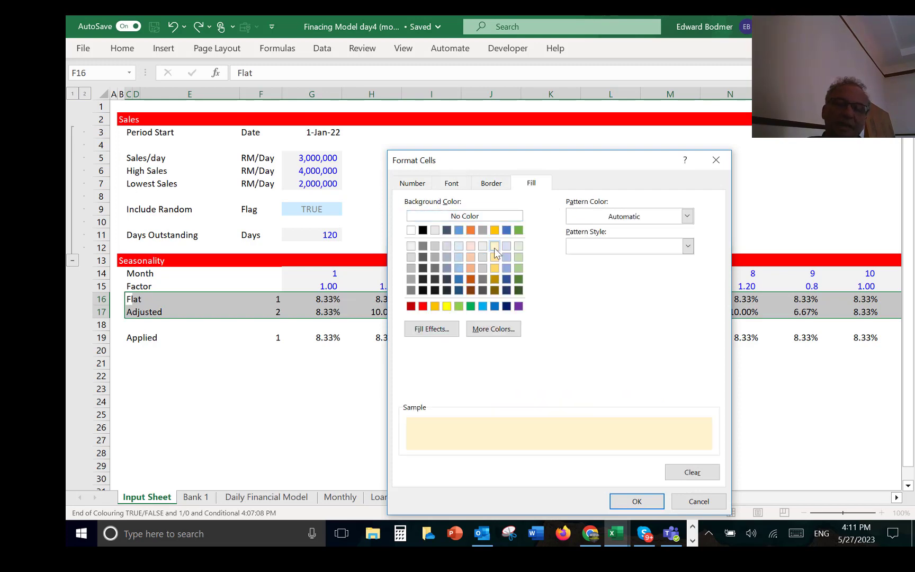
{"action": "left_click", "coordinate": [633, 506]}
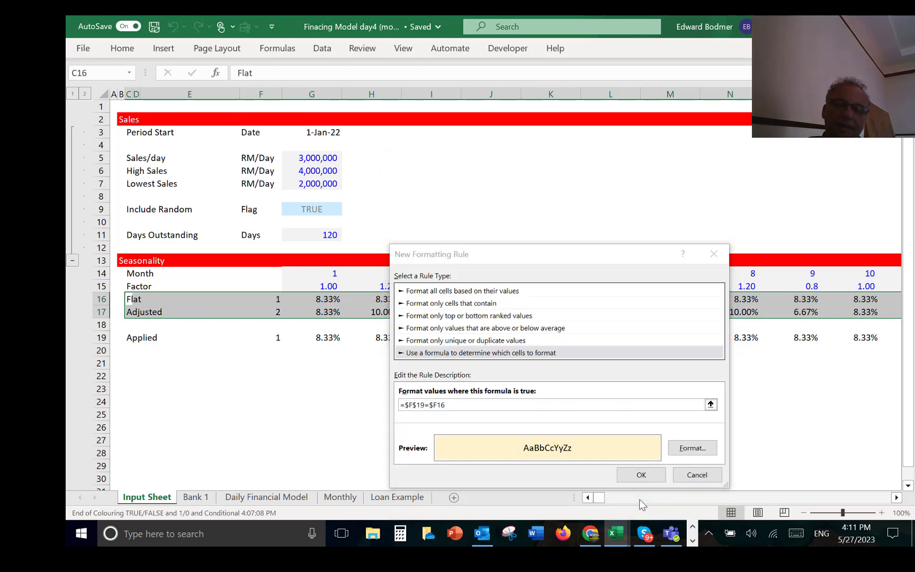
{"action": "left_click", "coordinate": [642, 475]}
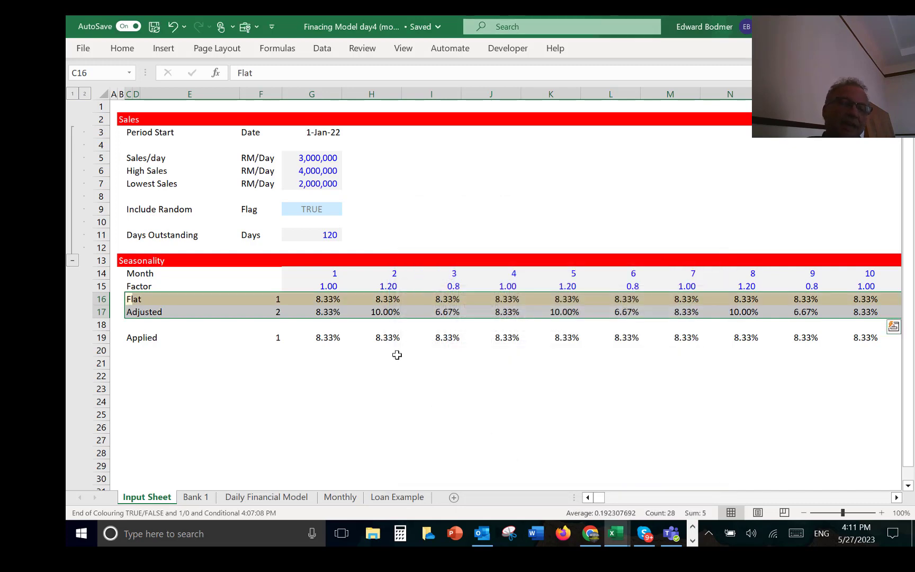
{"action": "left_click", "coordinate": [378, 365]}
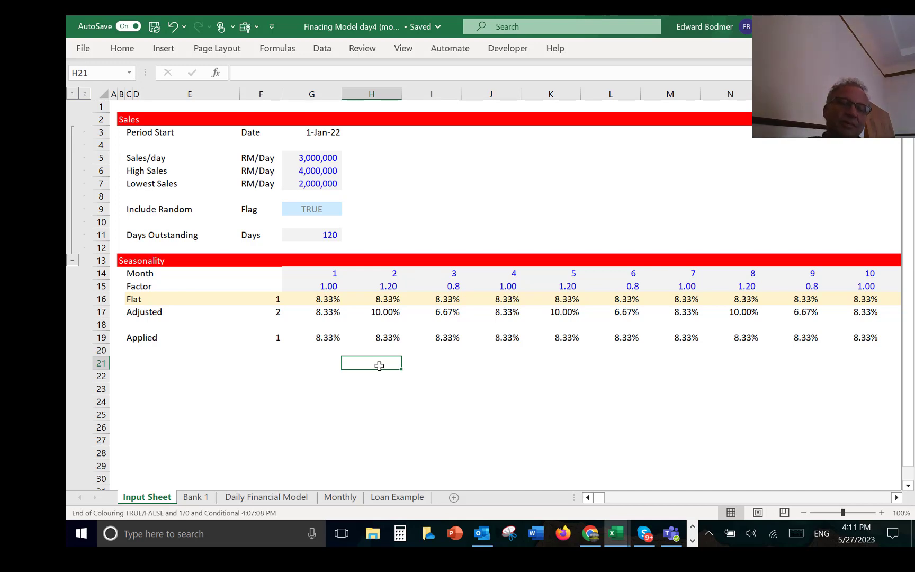
Step: Examine the Timing section's day, month and Seasonal Factor rows on the Daily Financial Model sheet
{"action": "key", "text": "ctrl+Page_Down"}
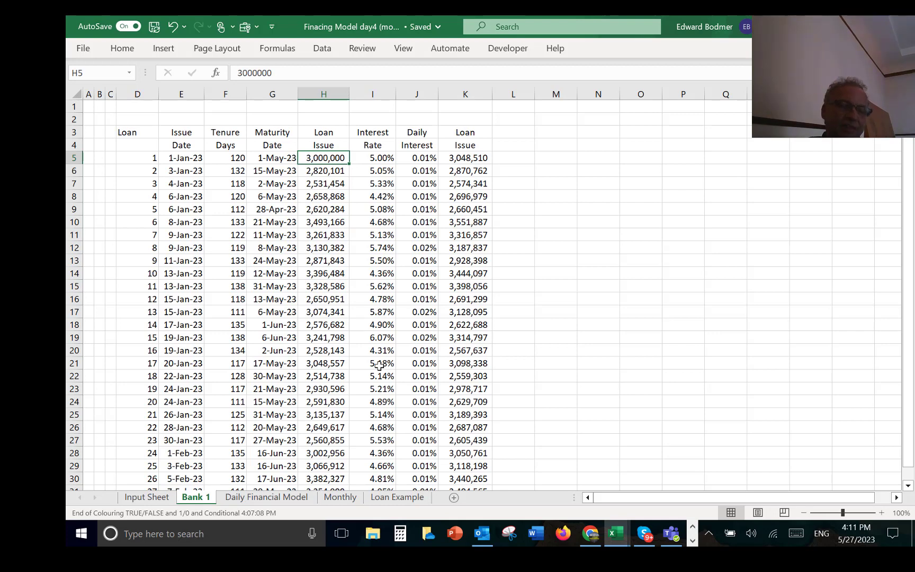
{"action": "key", "text": "ctrl+Page_Down"}
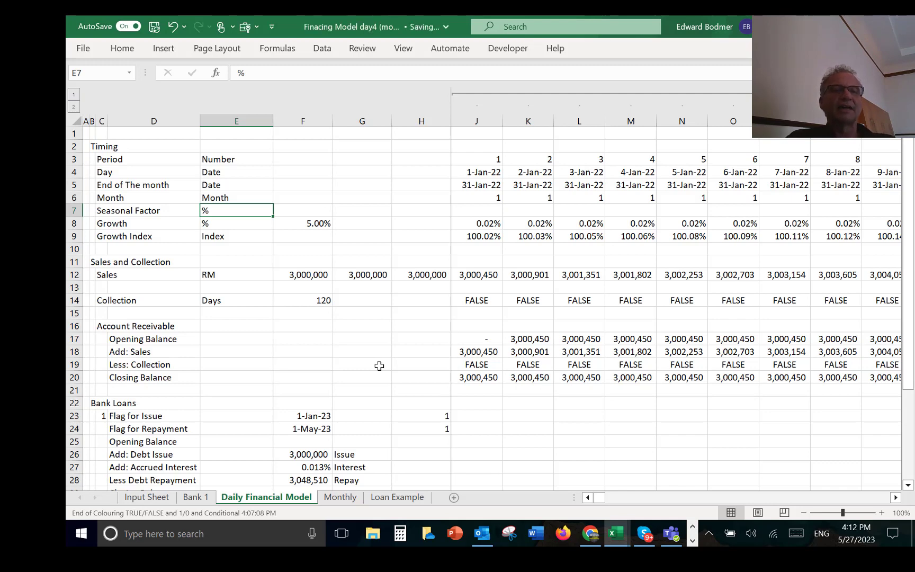
{"action": "key", "text": "Up"}
{"action": "key", "text": "Up"}
{"action": "key", "text": "Up"}
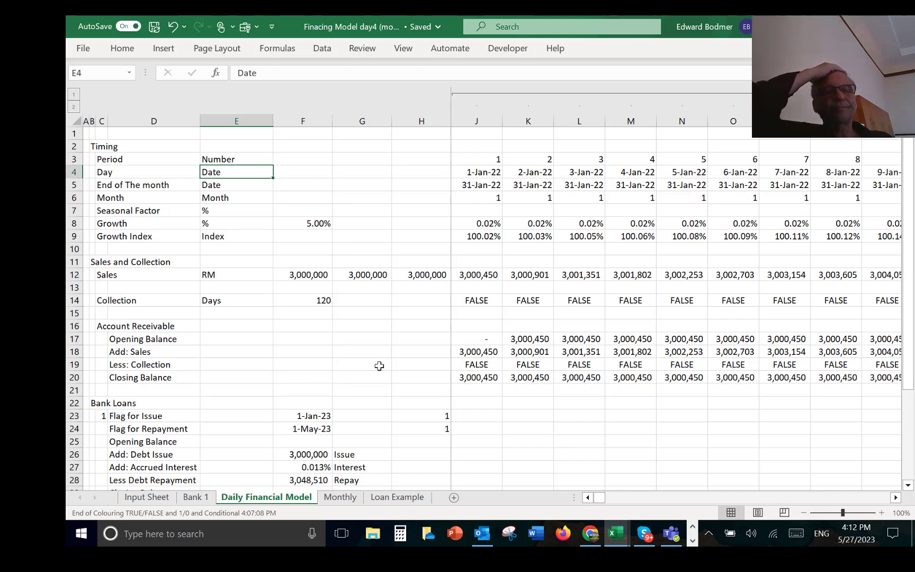
{"action": "key", "text": "Down"}
{"action": "key", "text": "Down"}
{"action": "key", "text": "Down"}
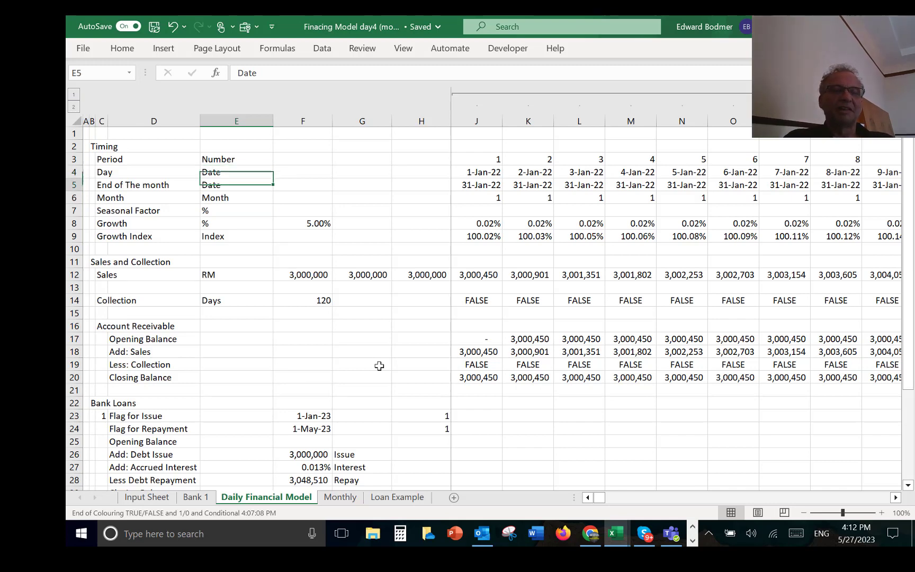
{"action": "key", "text": "Right"}
{"action": "key", "text": "Right"}
{"action": "key", "text": "Right"}
{"action": "key", "text": "Right"}
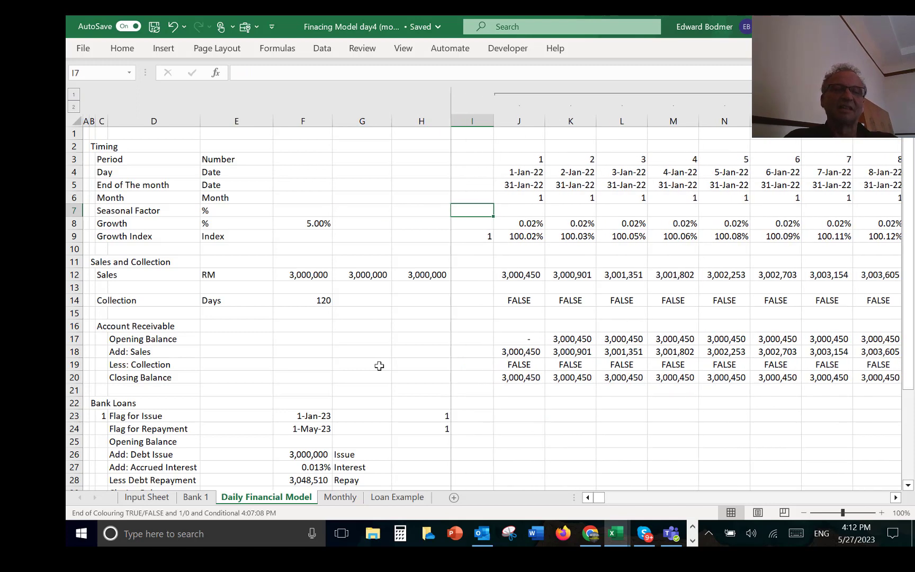
{"action": "key", "text": "Left"}
{"action": "key", "text": "Left"}
{"action": "key", "text": "Left"}
{"action": "key", "text": "Left"}
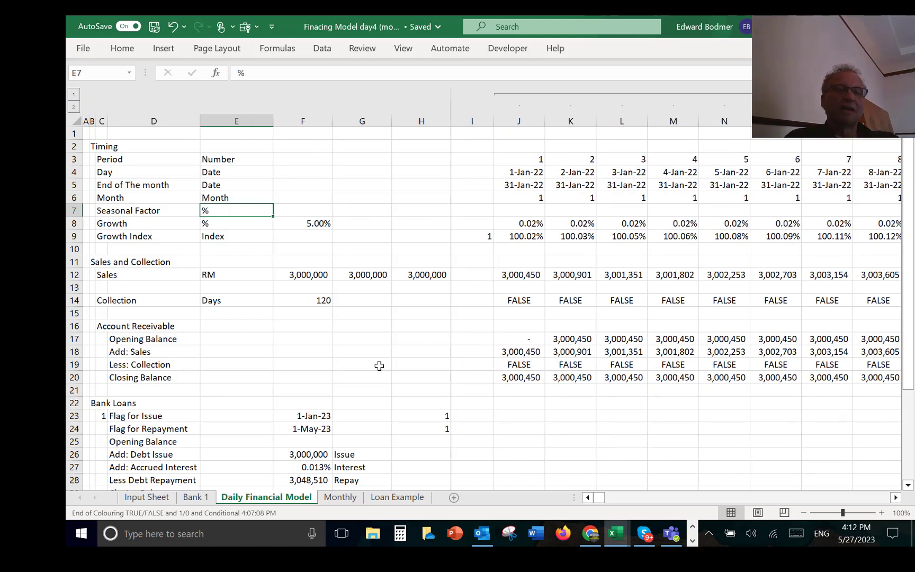
Step: Start a LOOKUP formula in the first day's Seasonal Factor cell, using that day's month number in J6 as the lookup value
{"action": "key", "text": "Right"}
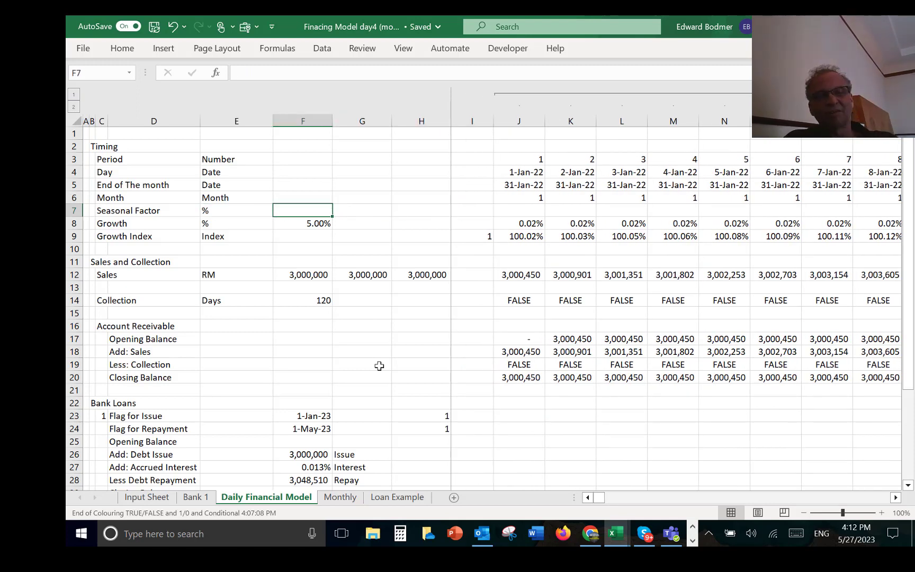
{"action": "key", "text": "Right"}
{"action": "key", "text": "Right"}
{"action": "key", "text": "Right"}
{"action": "key", "text": "Right"}
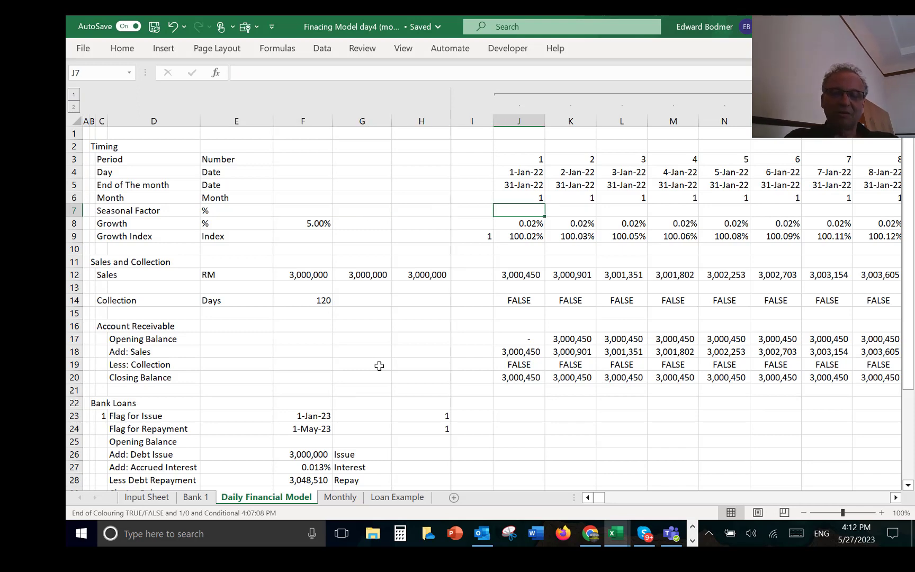
{"action": "type", "text": "="}
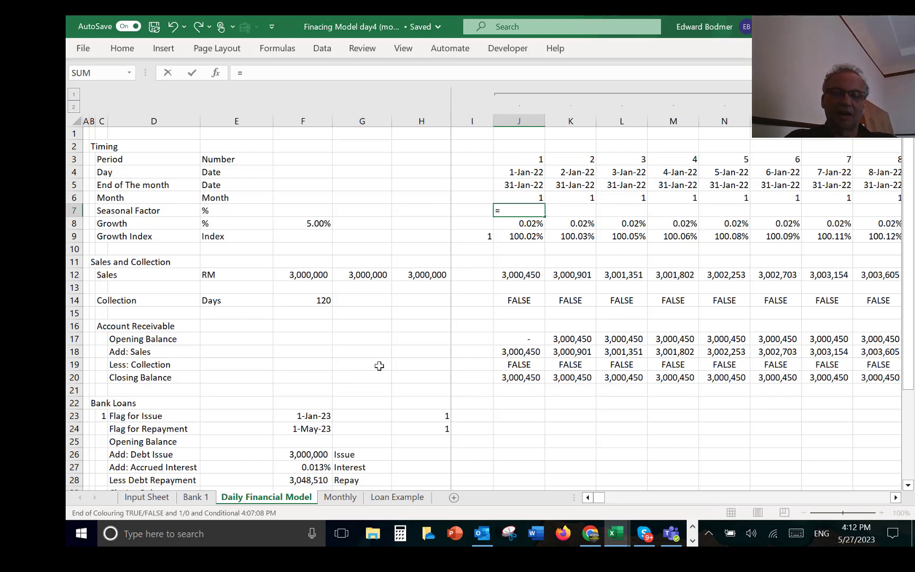
{"action": "type", "text": "loo"}
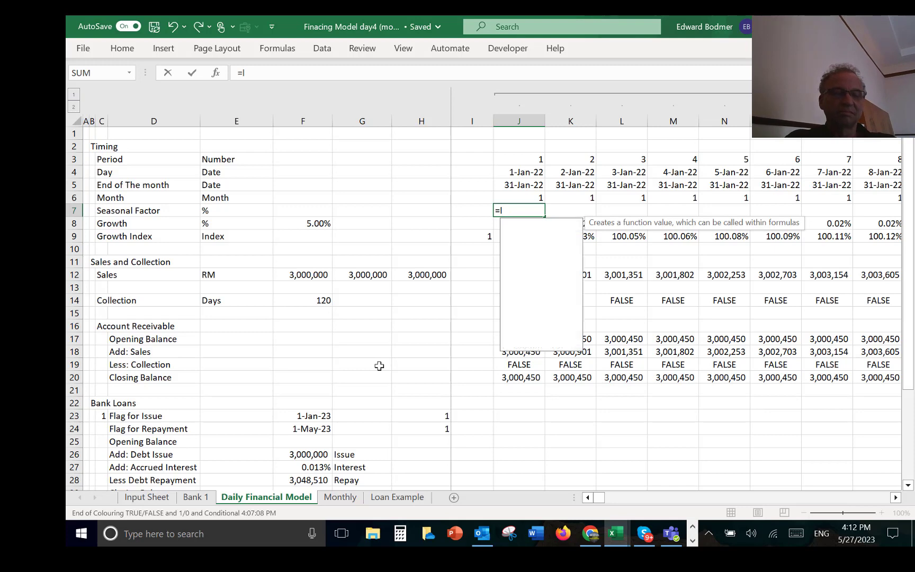
{"action": "key", "text": "Tab"}
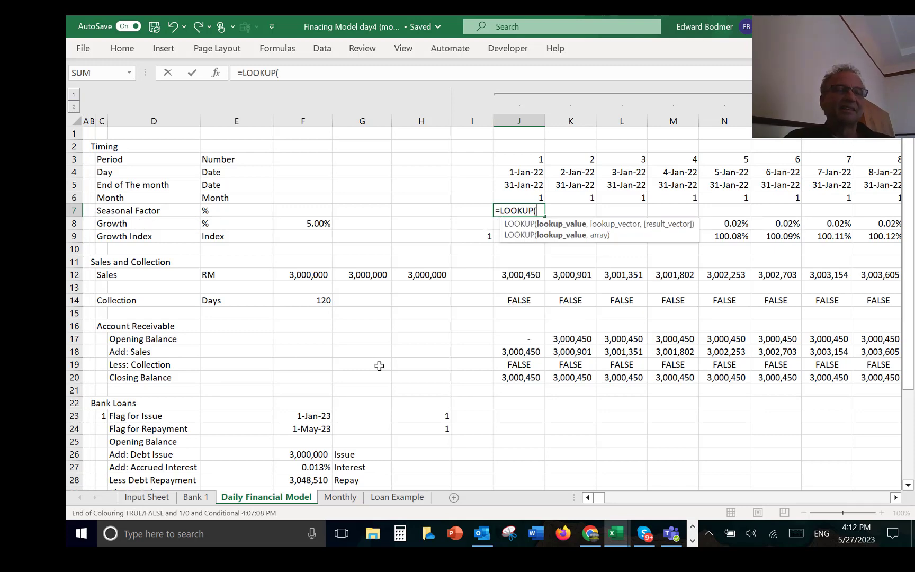
{"action": "key", "text": "Up"}
{"action": "type", "text": ","}
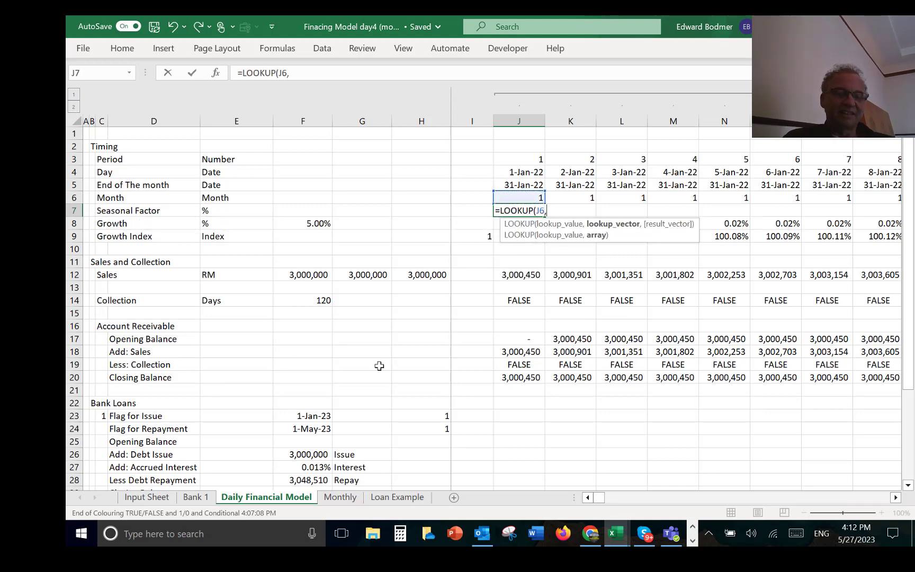
Step: Add the Input Sheet's entire Month row 14 as the lookup vector and entire Applied row 19 as the result vector
{"action": "key", "text": "ctrl+Page_Up"}
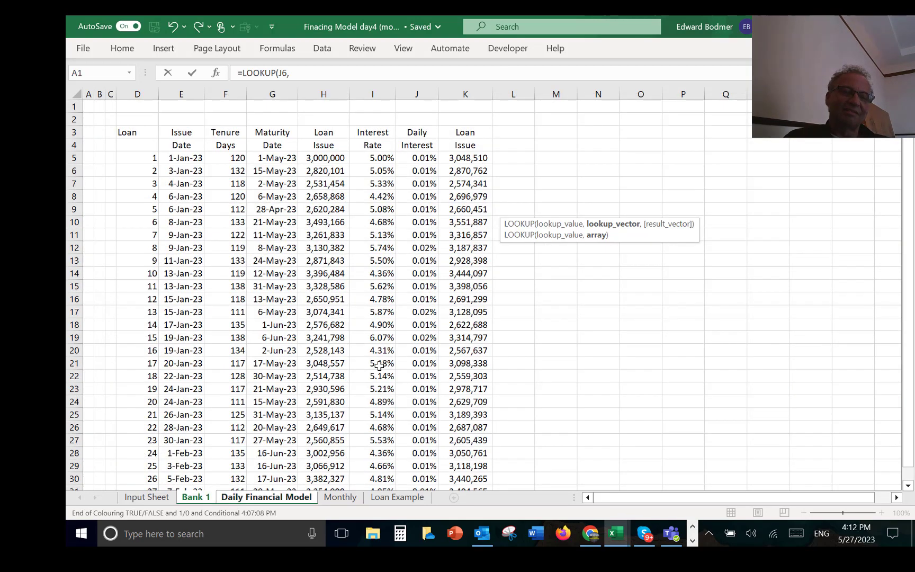
{"action": "key", "text": "ctrl+Page_Up"}
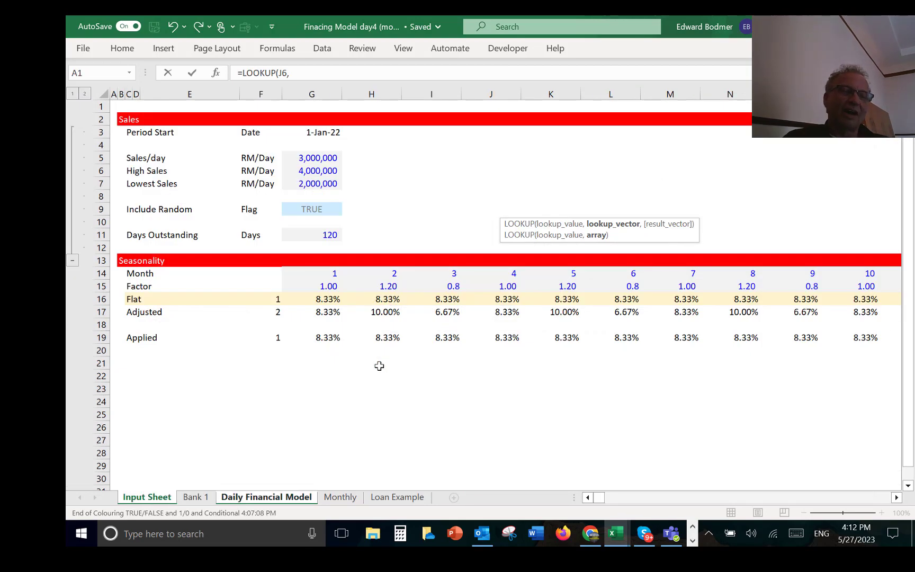
{"action": "left_click", "coordinate": [90, 274]}
{"action": "type", "text": ","}
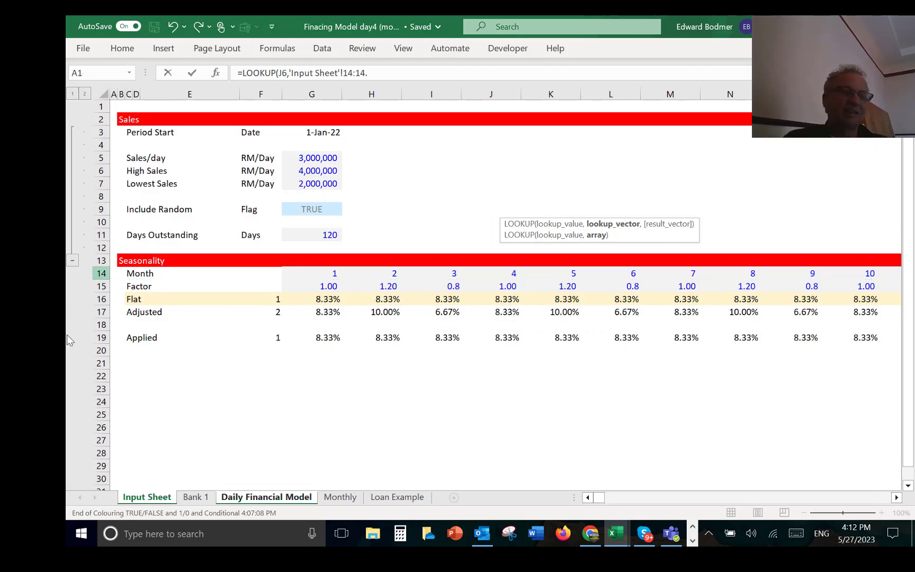
{"action": "left_click", "coordinate": [100, 338]}
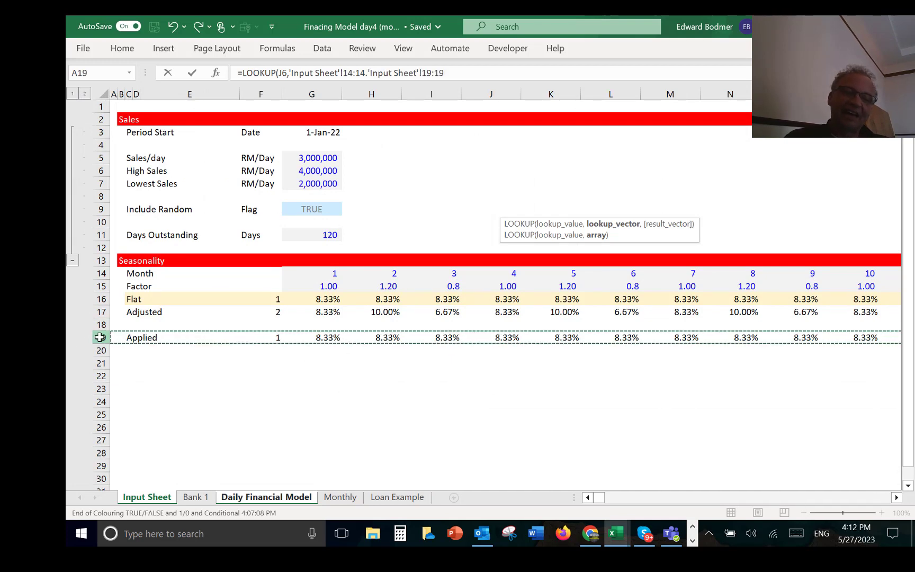
{"action": "key", "text": "Return"}
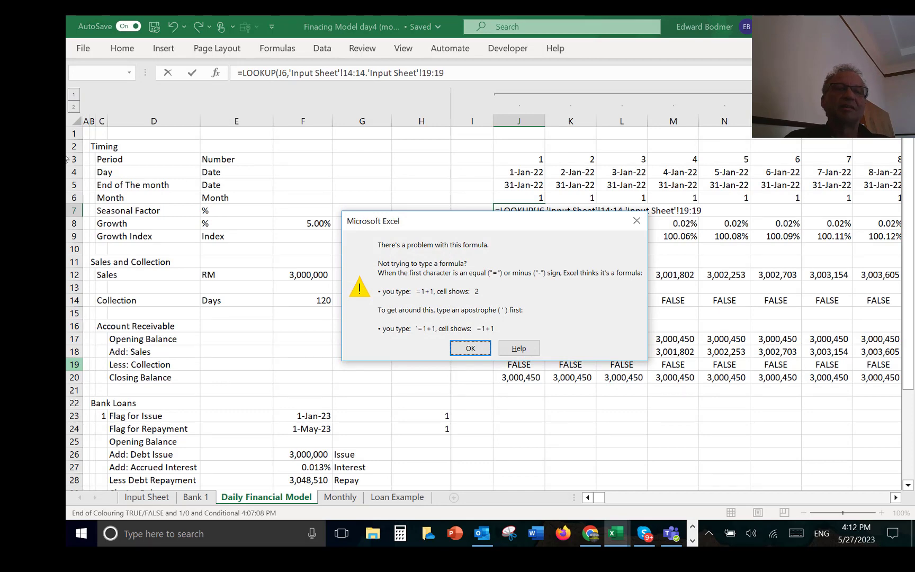
Step: Correct the separator between the row 14 and row 19 references to a comma and enter the Seasonal Factor formula
{"action": "left_click", "coordinate": [470, 348]}
{"action": "left_click", "coordinate": [369, 73]}
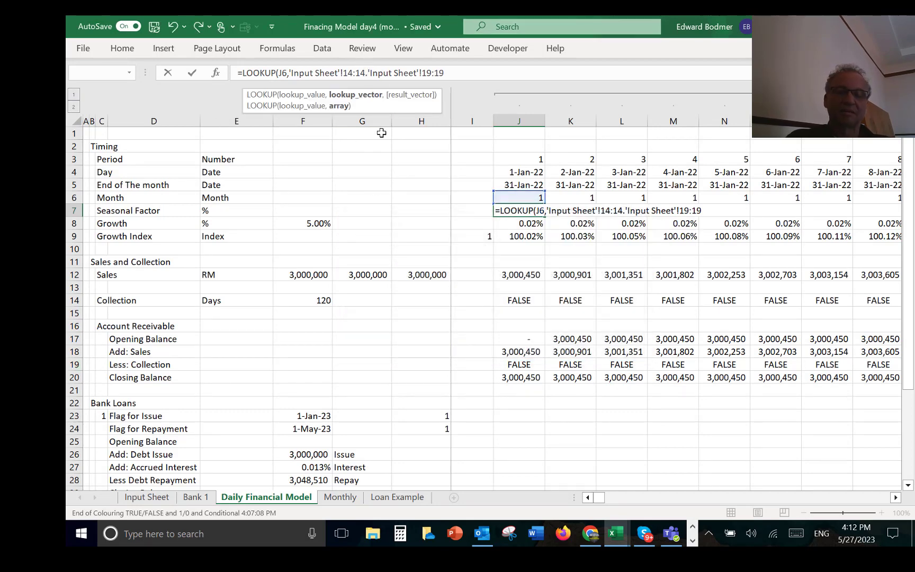
{"action": "key", "text": "BackSpace"}
{"action": "type", "text": ","}
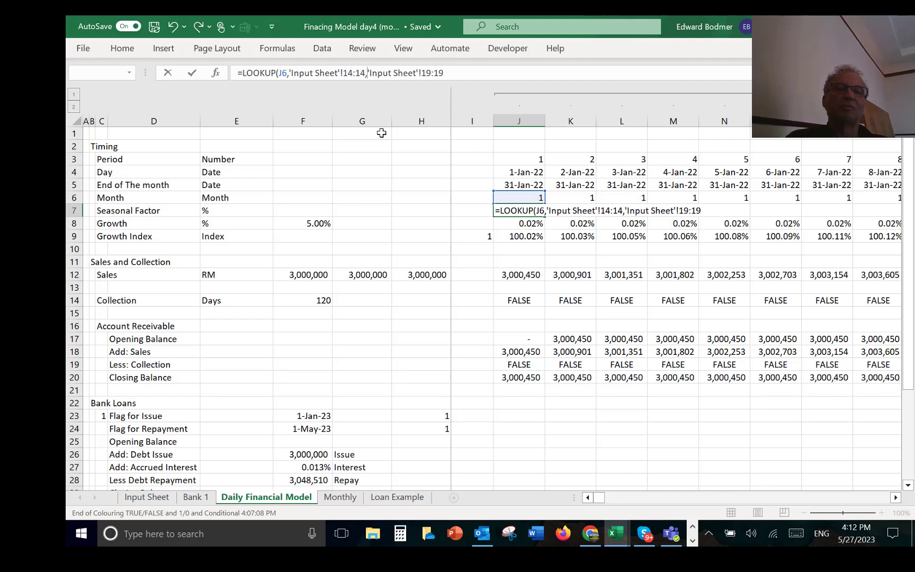
{"action": "key", "text": "Return"}
{"action": "key", "text": "Up"}
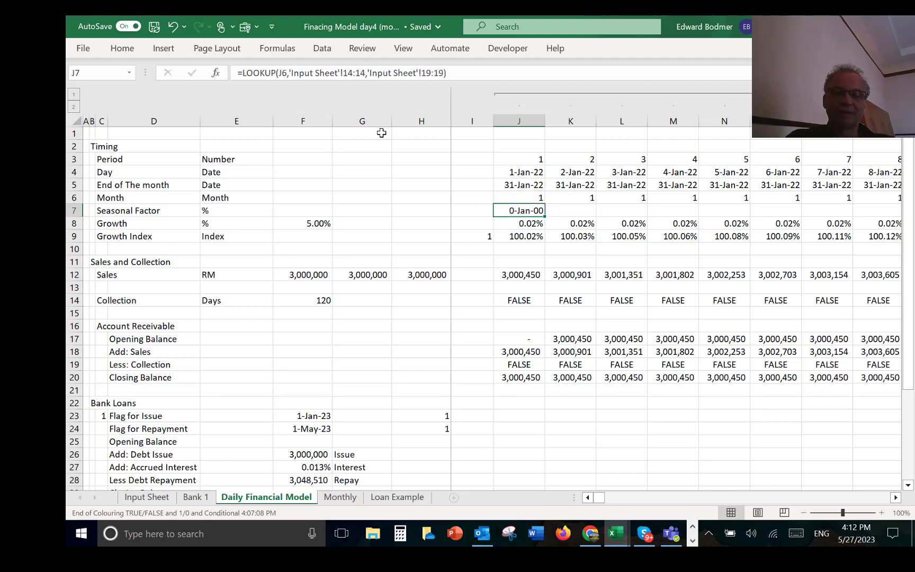
Step: Format the first Seasonal Factor cell as a percentage and copy its formula across all days of the row
{"action": "key", "text": "ctrl+shift+5"}
{"action": "key", "text": "ctrl+shift+Right"}
{"action": "key", "text": "ctrl+r"}
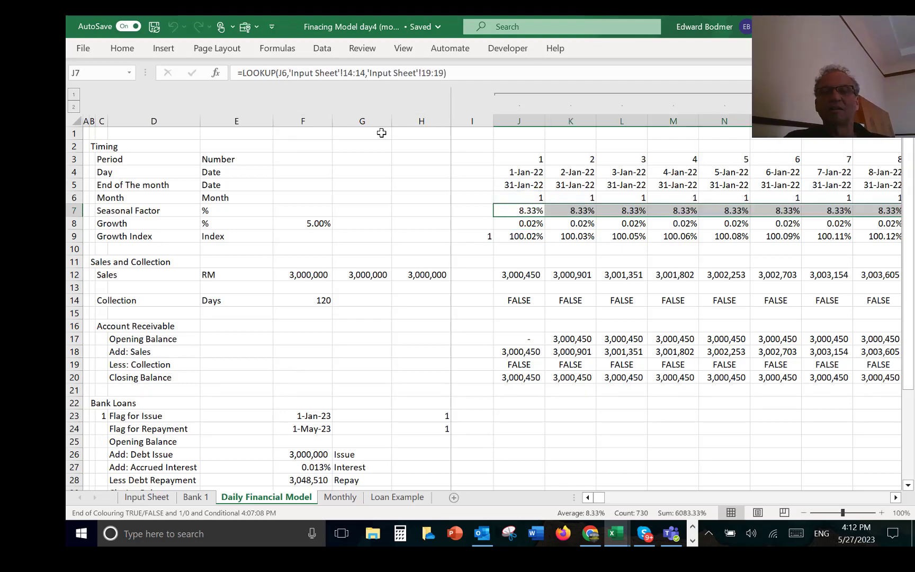
{"action": "key", "text": "ctrl+shift+Left"}
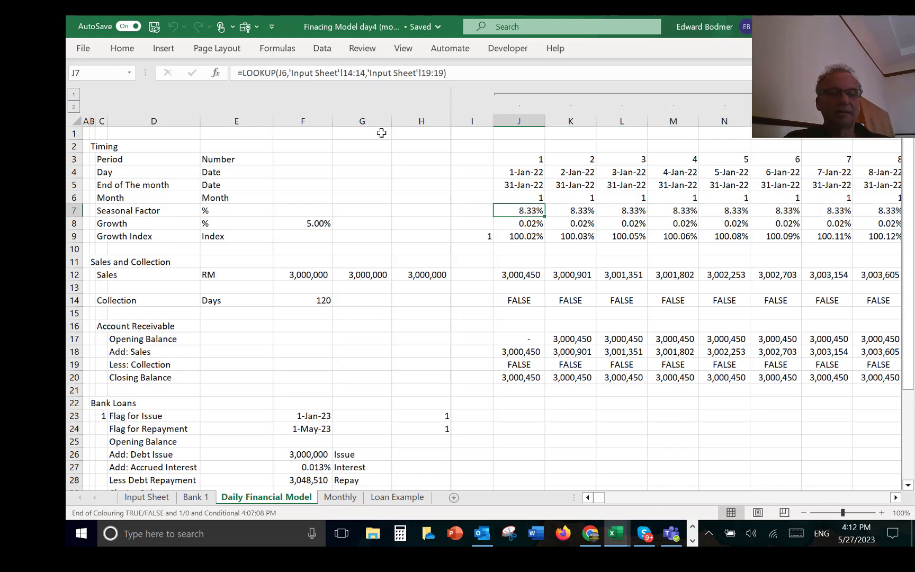
Step: Set the Applied seasonality option number on the Input Sheet to 2
{"action": "key", "text": "ctrl+Page_Up"}
{"action": "key", "text": "ctrl+Page_Up"}
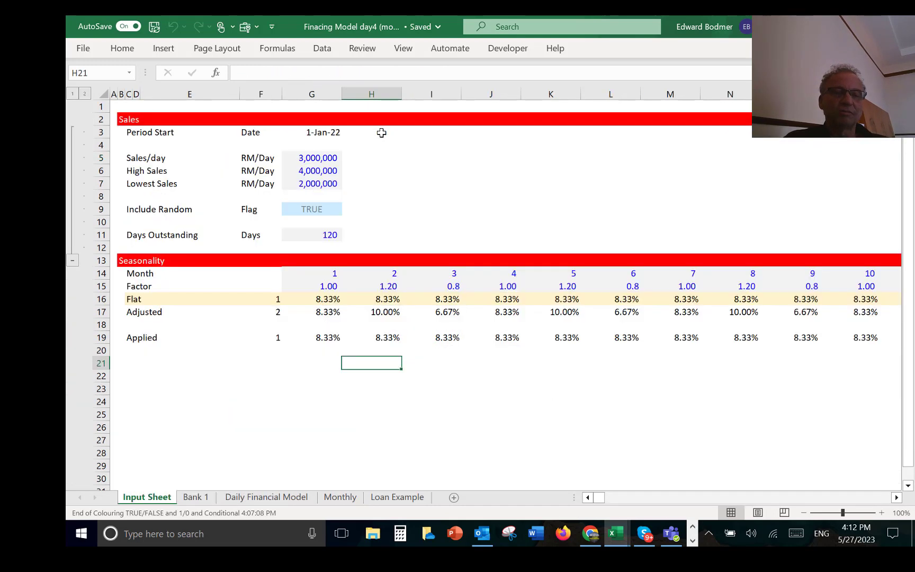
{"action": "key", "text": "Up"}
{"action": "key", "text": "Up"}
{"action": "key", "text": "Up"}
{"action": "key", "text": "Left"}
{"action": "key", "text": "Left"}
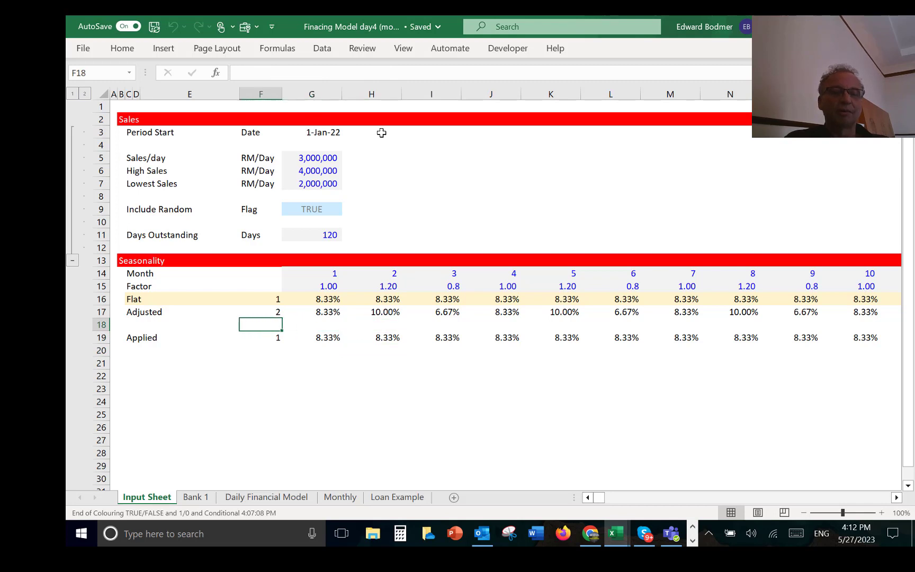
{"action": "key", "text": "Down"}
{"action": "key", "text": "F2"}
{"action": "key", "text": "BackSpace"}
{"action": "type", "text": "2"}
{"action": "key", "text": "Return"}
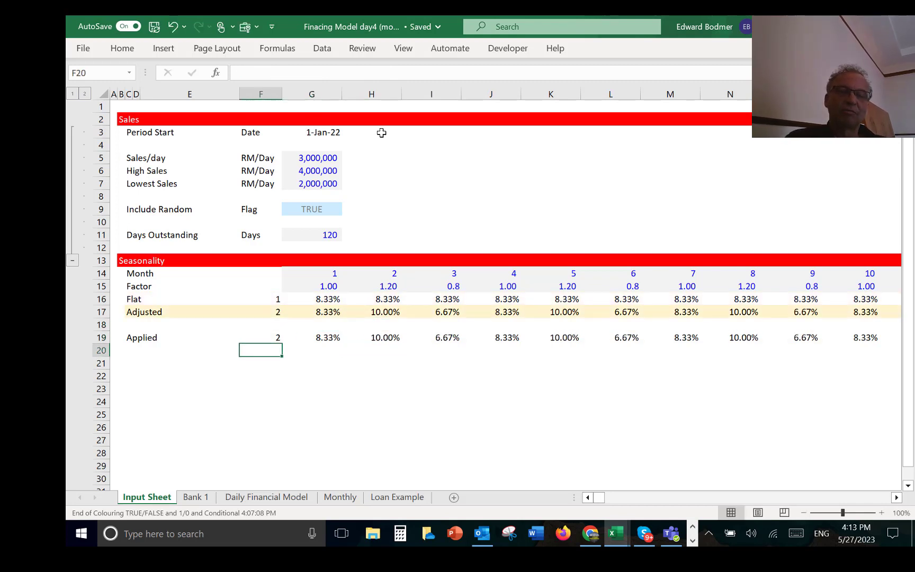
Step: Insert an empty column on the Input Sheet between the option numbers and the month 1 values
{"action": "key", "text": "Up"}
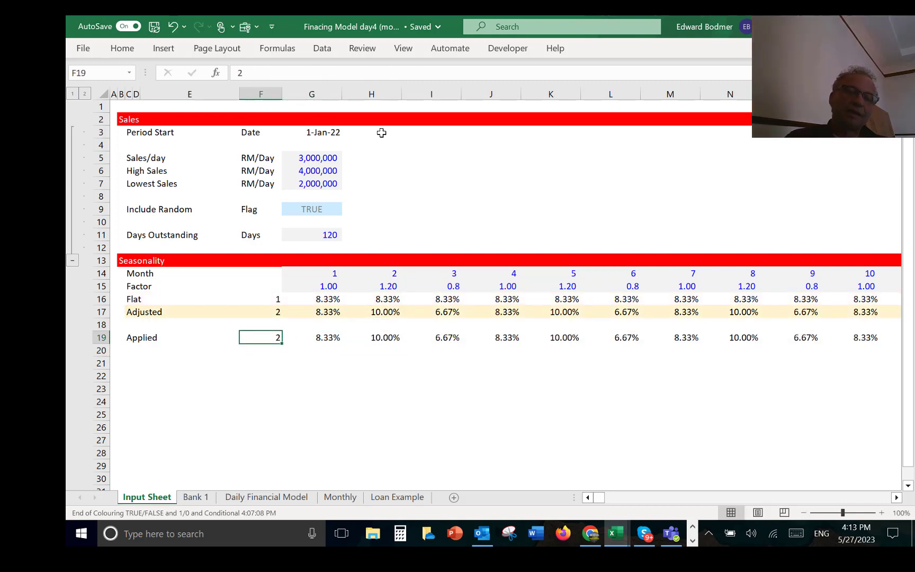
{"action": "key", "text": "Right"}
{"action": "key", "text": "Left"}
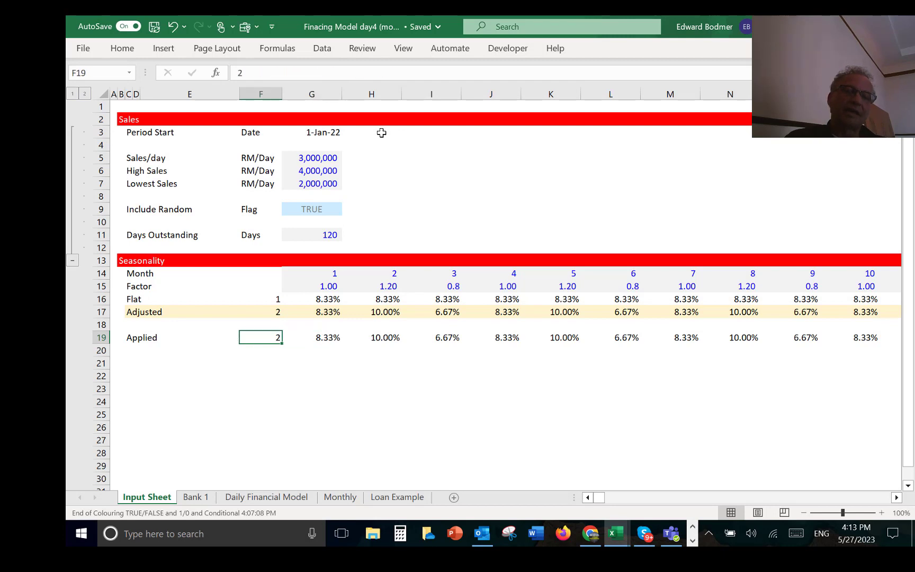
{"action": "key", "text": "Right"}
{"action": "key", "text": "ctrl+space"}
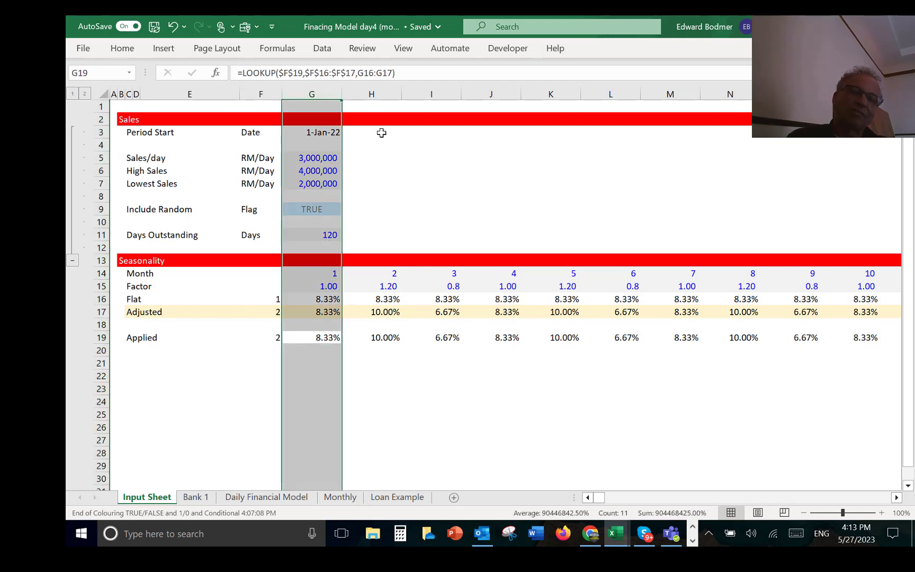
{"action": "key", "text": "ctrl+shift+plus"}
{"action": "key", "text": "Right"}
{"action": "key", "text": "Left"}
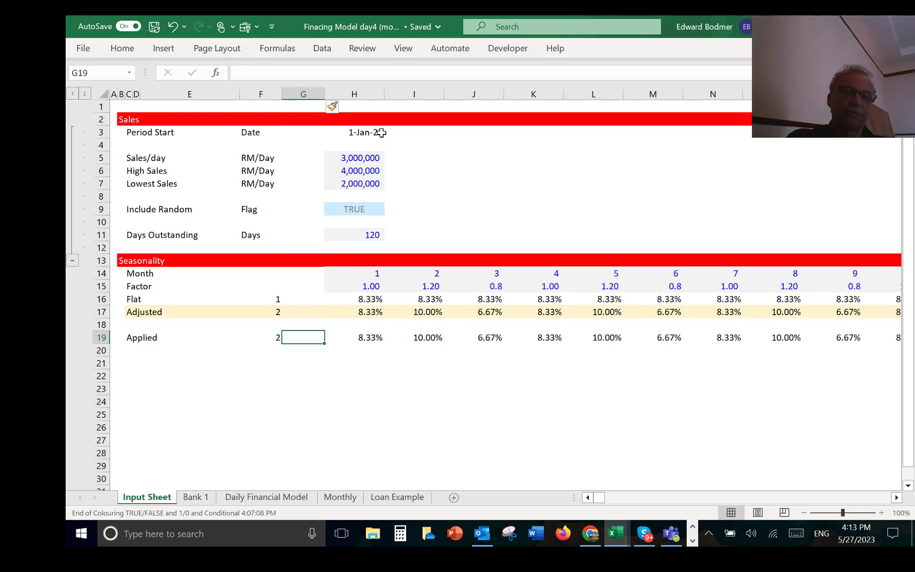
Step: Add row totals in column G for the Applied, Adjusted and Flat rows, summing from column H to XFD, and check the Applied formula
{"action": "key", "text": "ctrl+alt+s"}
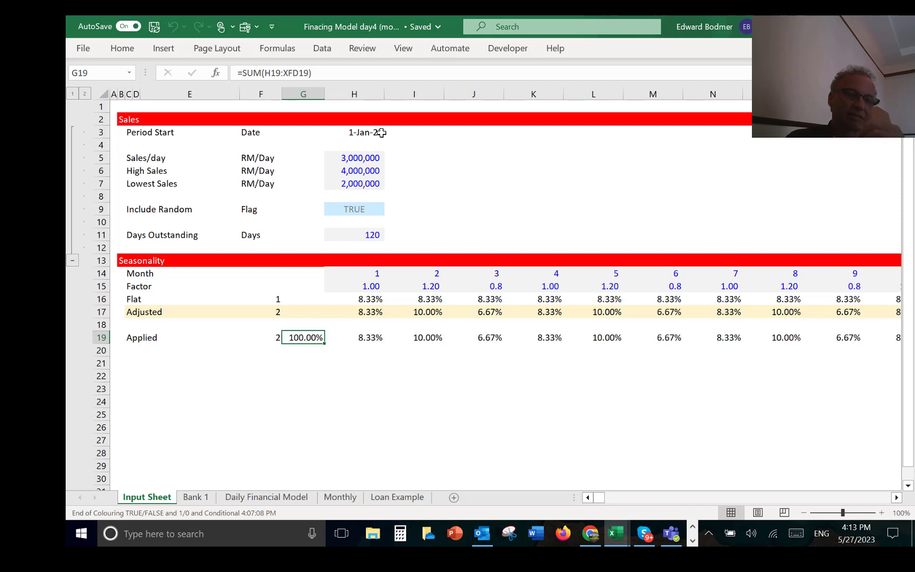
{"action": "key", "text": "Up"}
{"action": "key", "text": "Up"}
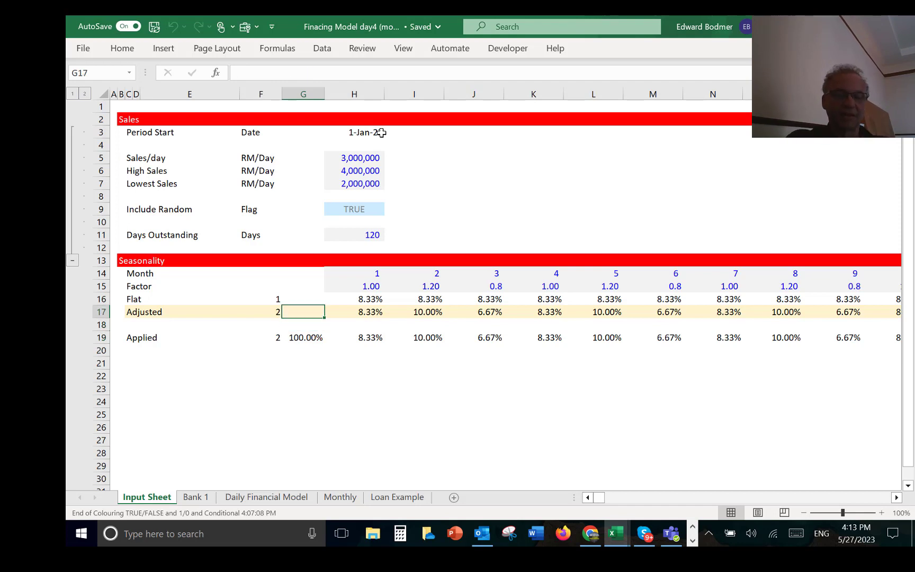
{"action": "key", "text": "ctrl+alt+s"}
{"action": "key", "text": "Up"}
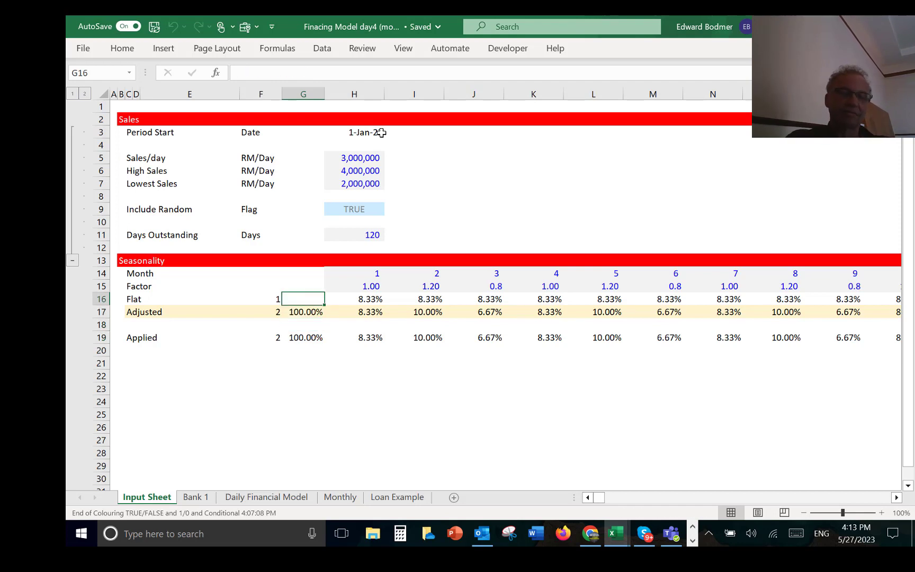
{"action": "key", "text": "ctrl+alt+s"}
{"action": "key", "text": "Down"}
{"action": "key", "text": "Down"}
{"action": "key", "text": "Down"}
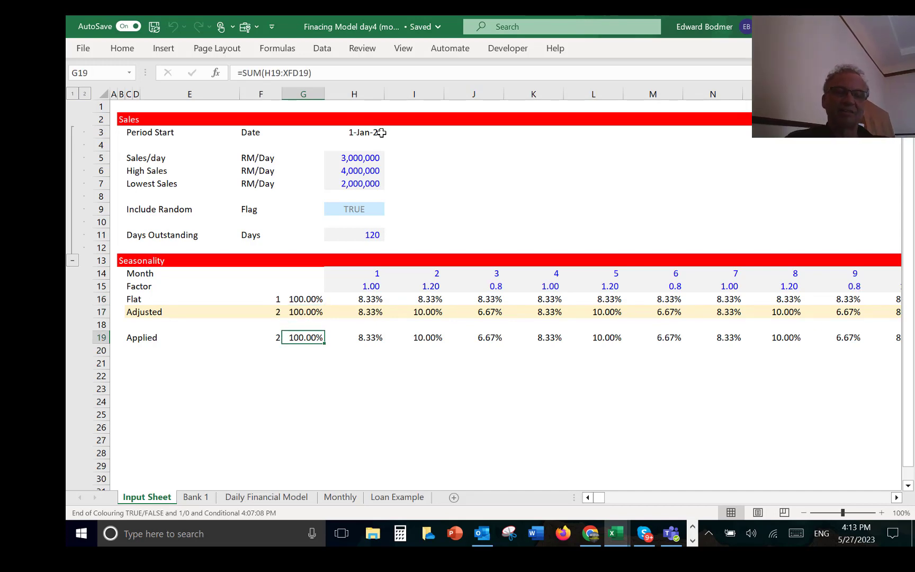
{"action": "key", "text": "F2"}
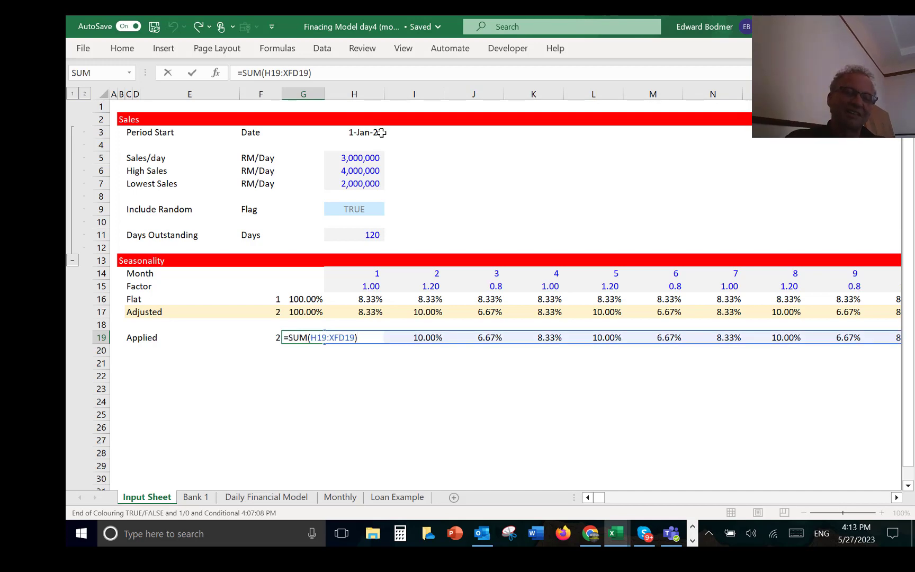
{"action": "key", "text": "Return"}
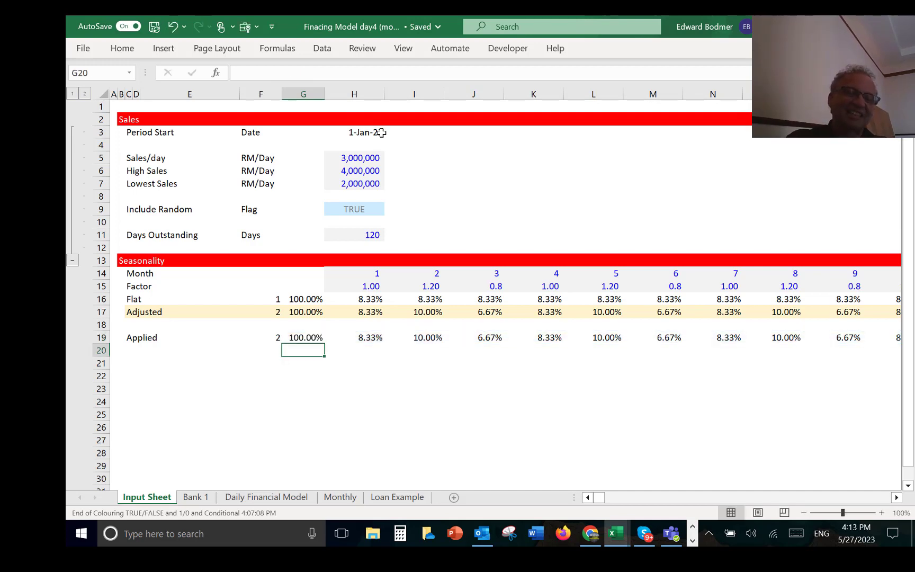
{"action": "key", "text": "Up"}
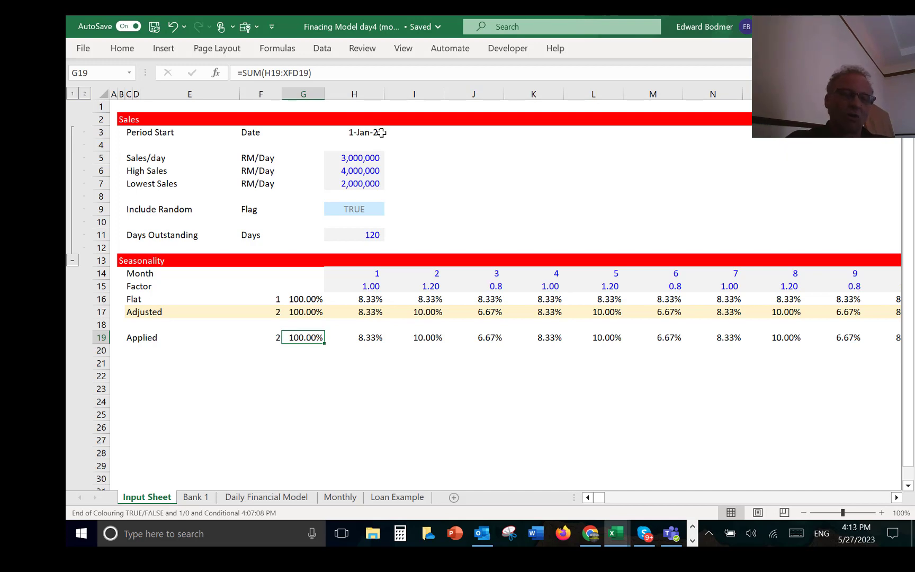
Step: Examine the Growth formula in the first day's column on the Daily Financial Model sheet
{"action": "key", "text": "ctrl+Page_Down"}
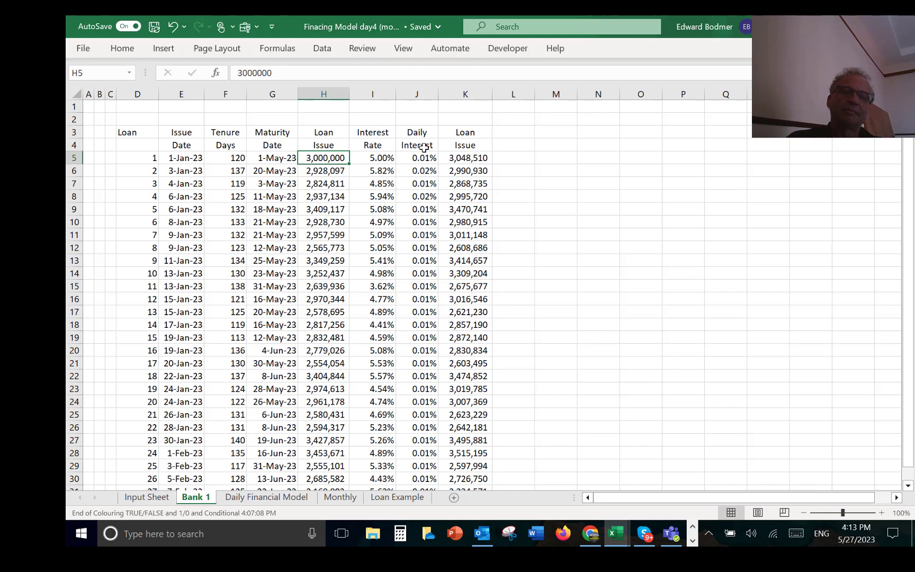
{"action": "key", "text": "ctrl+Page_Down"}
{"action": "key", "text": "Up"}
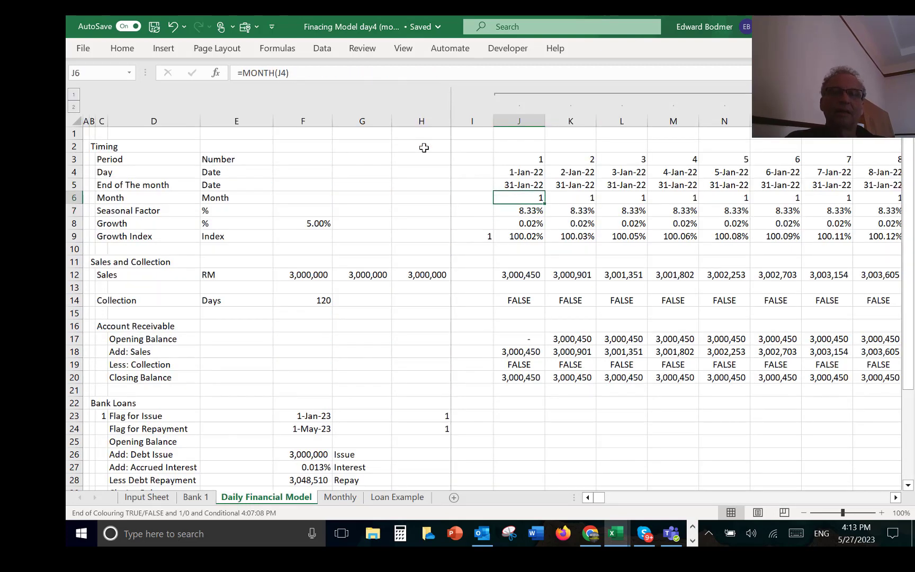
{"action": "key", "text": "Down"}
{"action": "key", "text": "Down"}
{"action": "key", "text": "Left"}
{"action": "key", "text": "Left"}
{"action": "key", "text": "Left"}
{"action": "key", "text": "Left"}
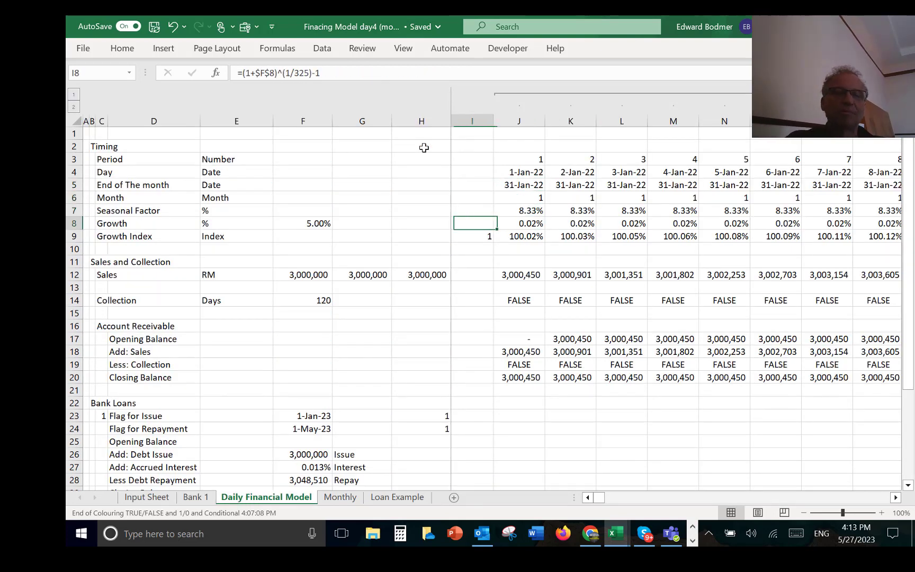
{"action": "key", "text": "Right"}
{"action": "key", "text": "Right"}
{"action": "key", "text": "Right"}
{"action": "key", "text": "Right"}
{"action": "key", "text": "F2"}
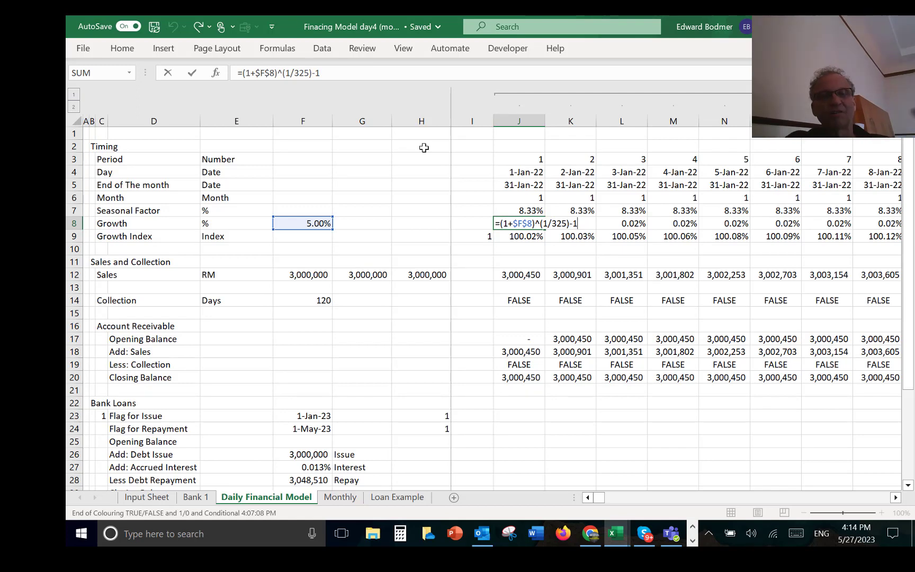
{"action": "key", "text": "Escape"}
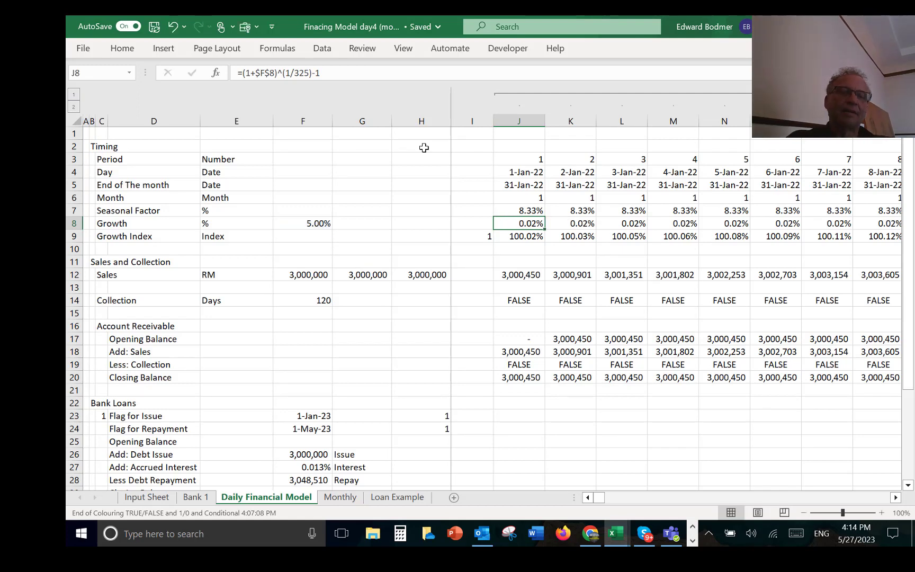
Step: Insert two empty rows above the Include Random row in the Input Sheet's Sales section
{"action": "key", "text": "Left"}
{"action": "key", "text": "Left"}
{"action": "key", "text": "Left"}
{"action": "key", "text": "Left"}
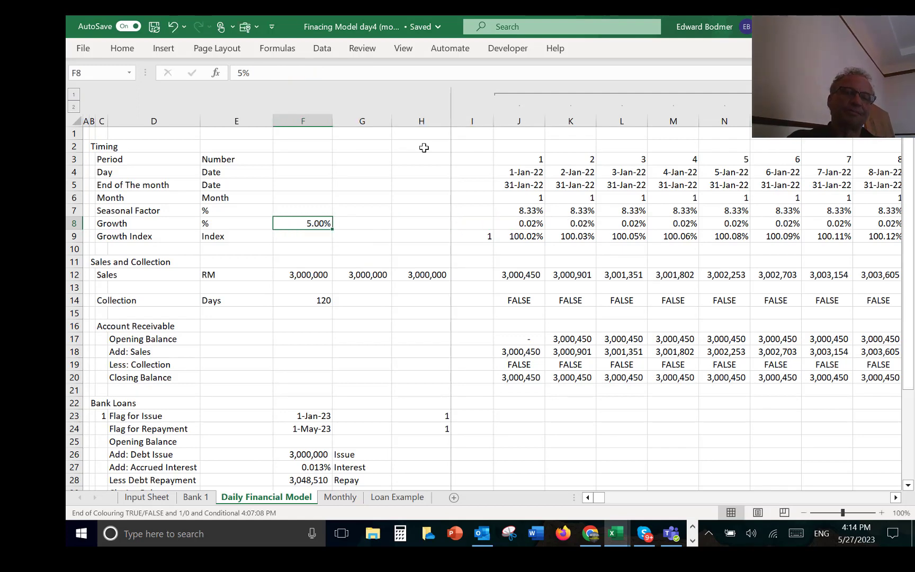
{"action": "key", "text": "ctrl+Page_Up"}
{"action": "key", "text": "ctrl+Page_Up"}
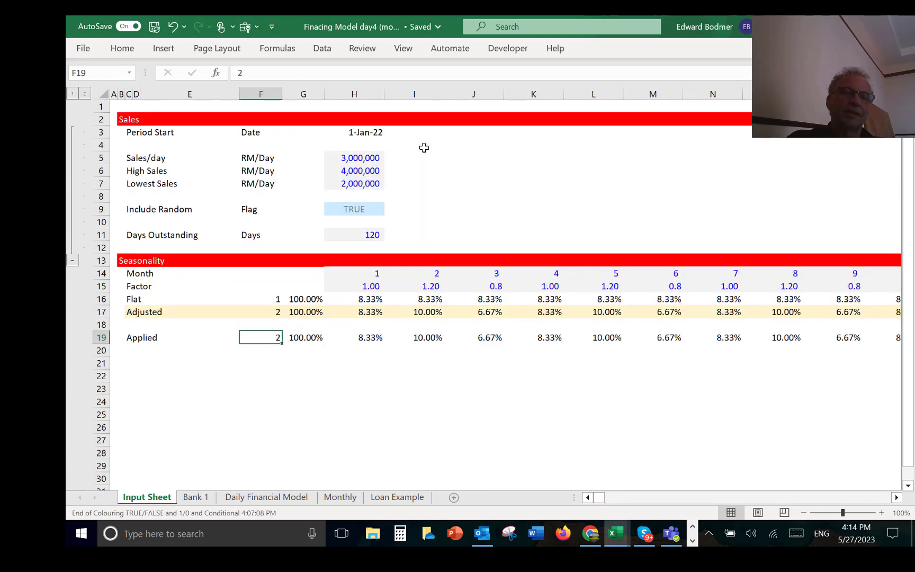
{"action": "key", "text": "Up"}
{"action": "key", "text": "Up"}
{"action": "key", "text": "Up"}
{"action": "key", "text": "Up"}
{"action": "key", "text": "Up"}
{"action": "key", "text": "Up"}
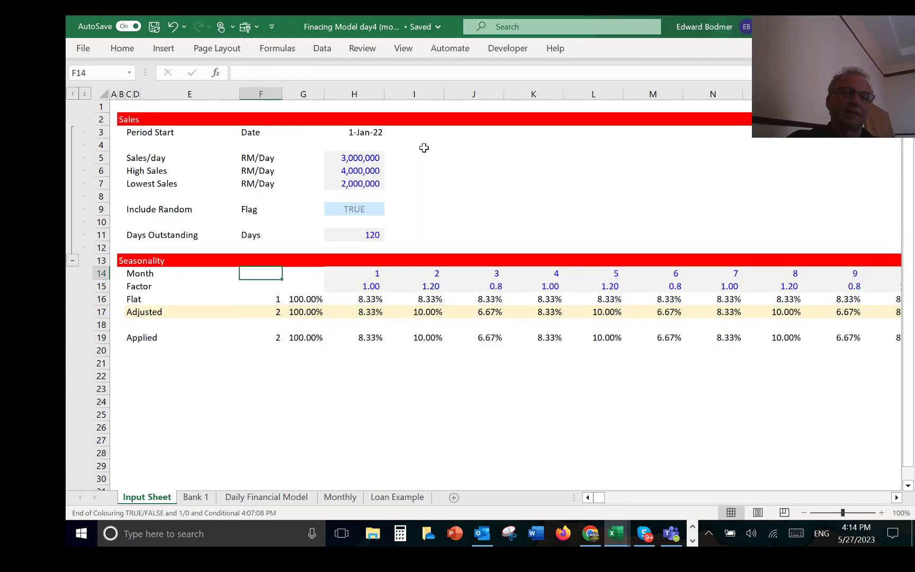
{"action": "key", "text": "Up"}
{"action": "key", "text": "Up"}
{"action": "key", "text": "Up"}
{"action": "key", "text": "Up"}
{"action": "key", "text": "Up"}
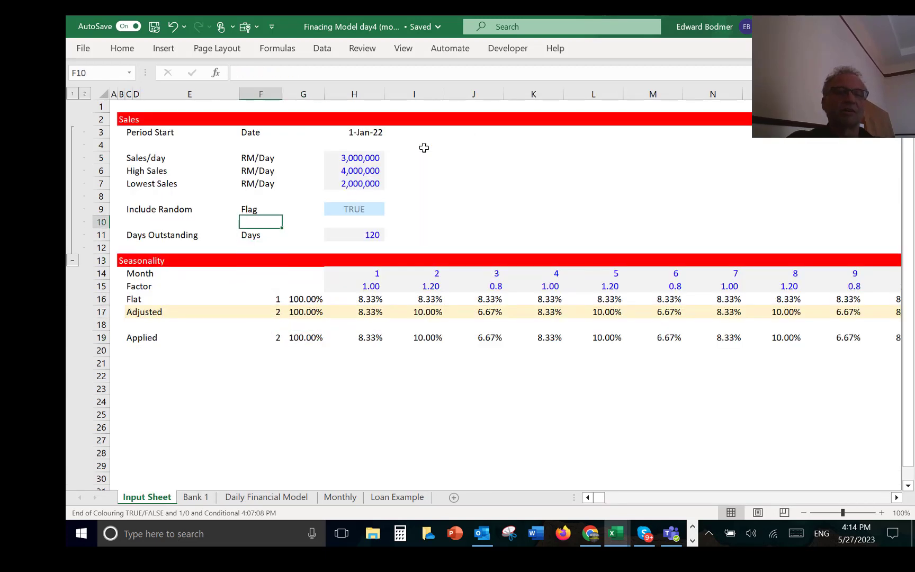
{"action": "key", "text": "Down"}
{"action": "key", "text": "shift+space"}
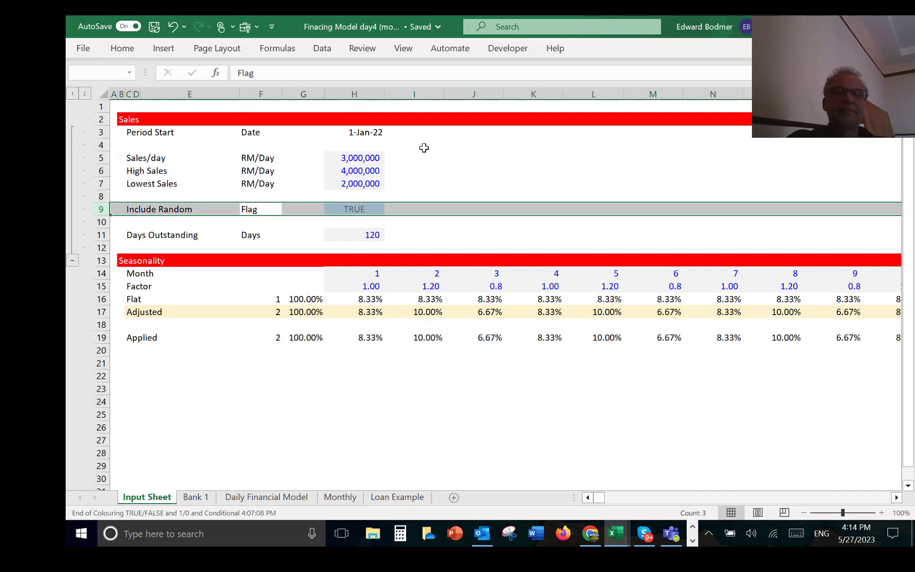
{"action": "key", "text": "ctrl+shift+equal"}
{"action": "key", "text": "ctrl+shift+equal"}
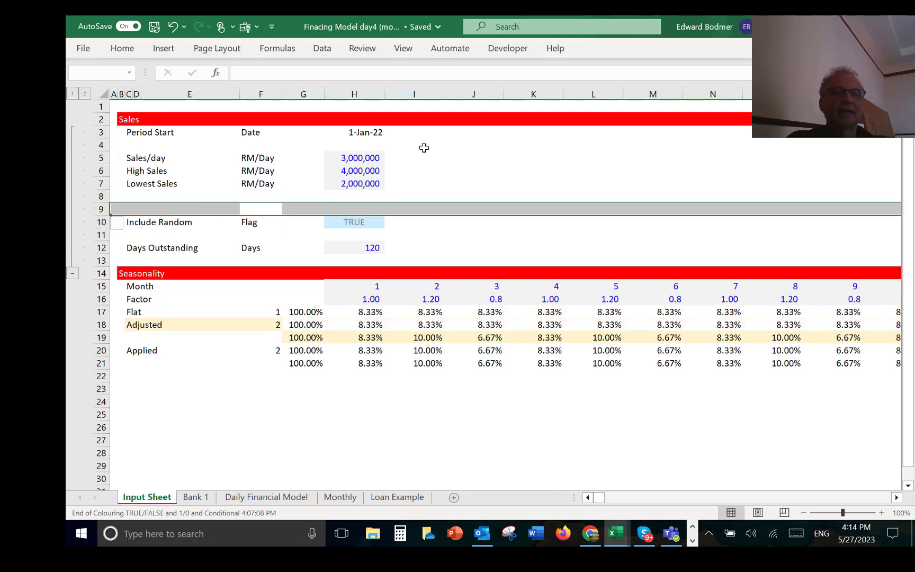
Step: Label the first new row, row 9 of the Input Sheet, as Annual Sales Growth in column C
{"action": "key", "text": "Left"}
{"action": "key", "text": "Left"}
{"action": "key", "text": "Left"}
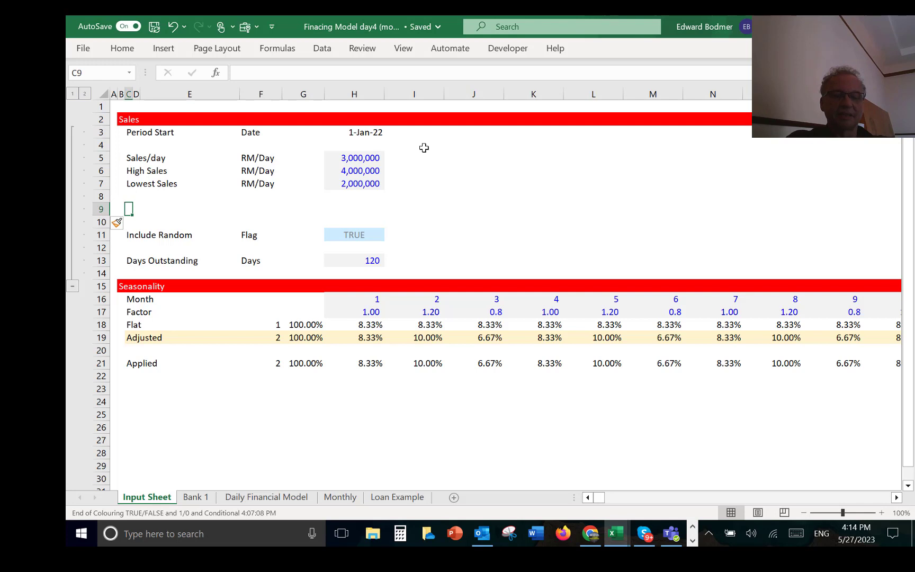
{"action": "type", "text": "Annual S"}
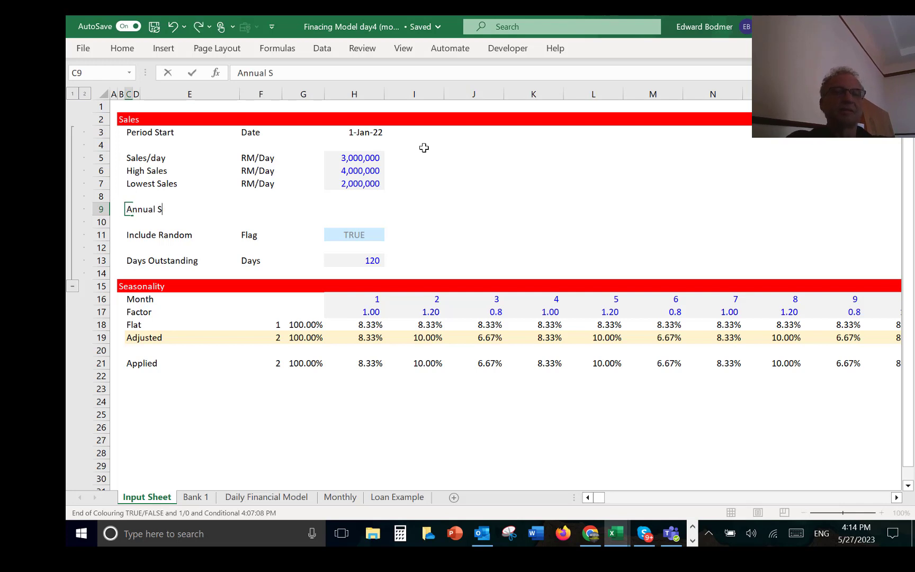
{"action": "type", "text": "ales Grw"}
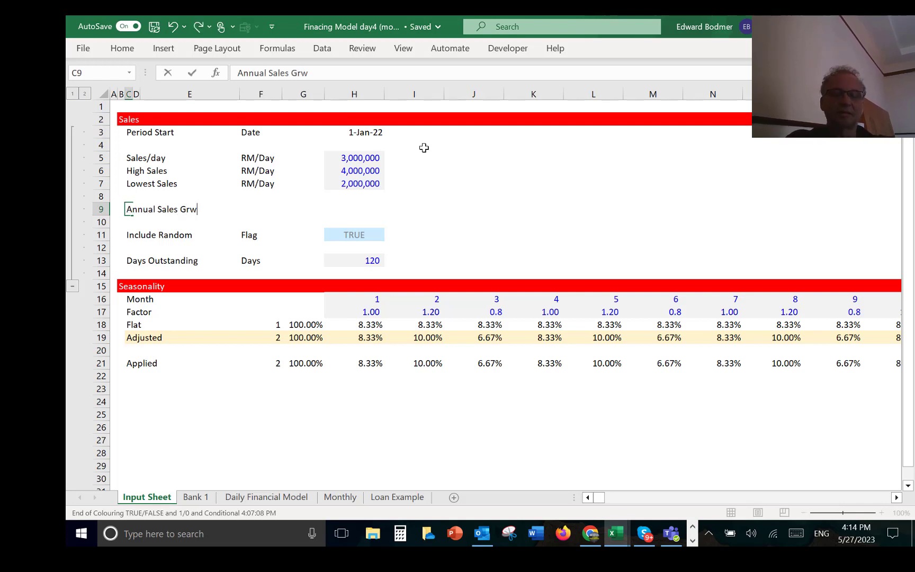
{"action": "key", "text": "BackSpace"}
{"action": "type", "text": "owth"}
{"action": "key", "text": "Return"}
Step: Enter % as the unit of the Annual Sales Growth row in column F
{"action": "key", "text": "Up"}
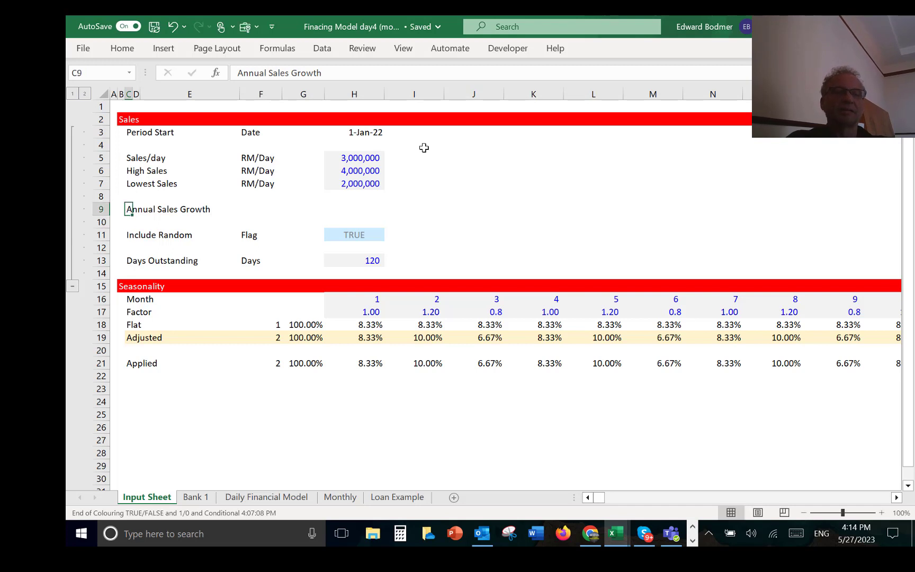
{"action": "key", "text": "Right"}
{"action": "key", "text": "Right"}
{"action": "key", "text": "Right"}
{"action": "type", "text": "5"}
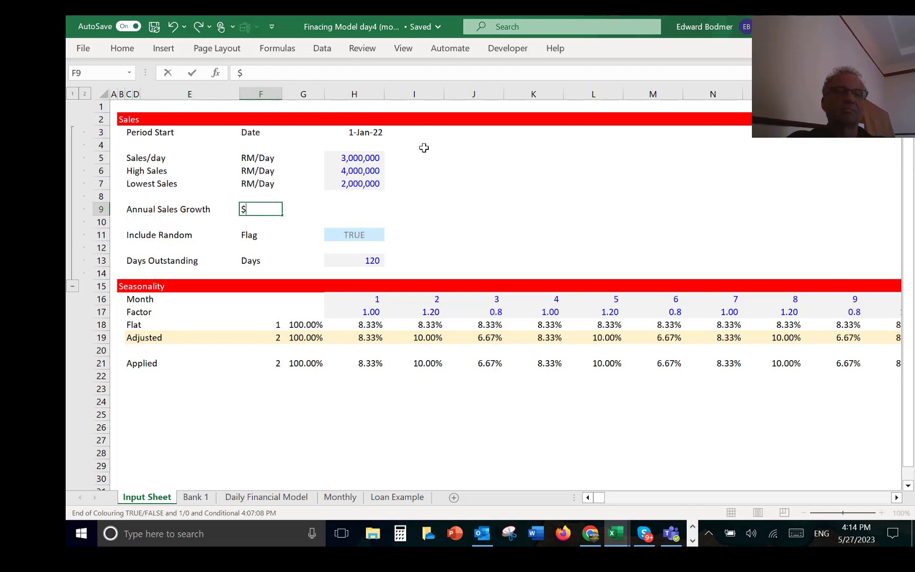
{"action": "key", "text": "BackSpace"}
{"action": "type", "text": "%"}
{"action": "key", "text": "Return"}
Step: Set the Annual Sales Growth input in H9 to 5% and format it as a percentage with two decimals
{"action": "key", "text": "Up"}
{"action": "key", "text": "Right"}
{"action": "key", "text": "Right"}
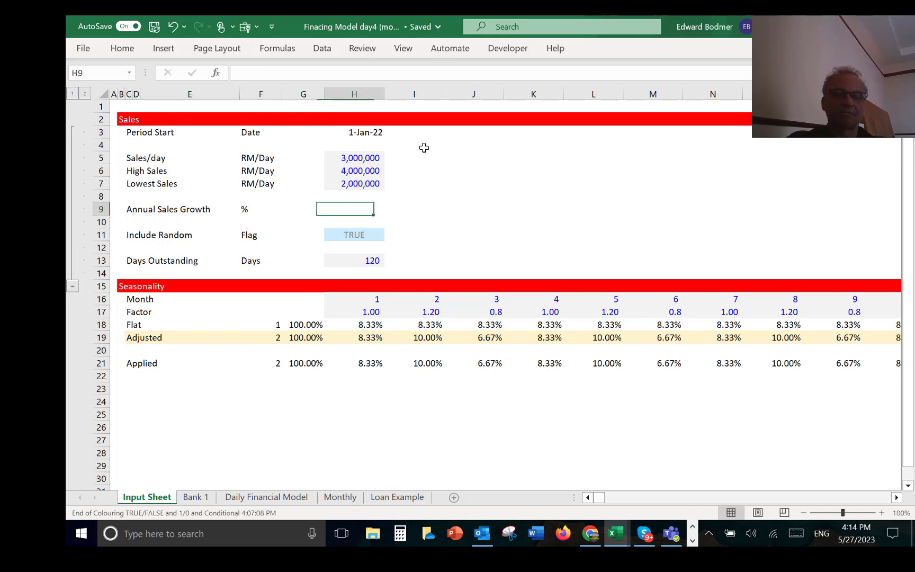
{"action": "type", "text": "5%"}
{"action": "key", "text": "Return"}
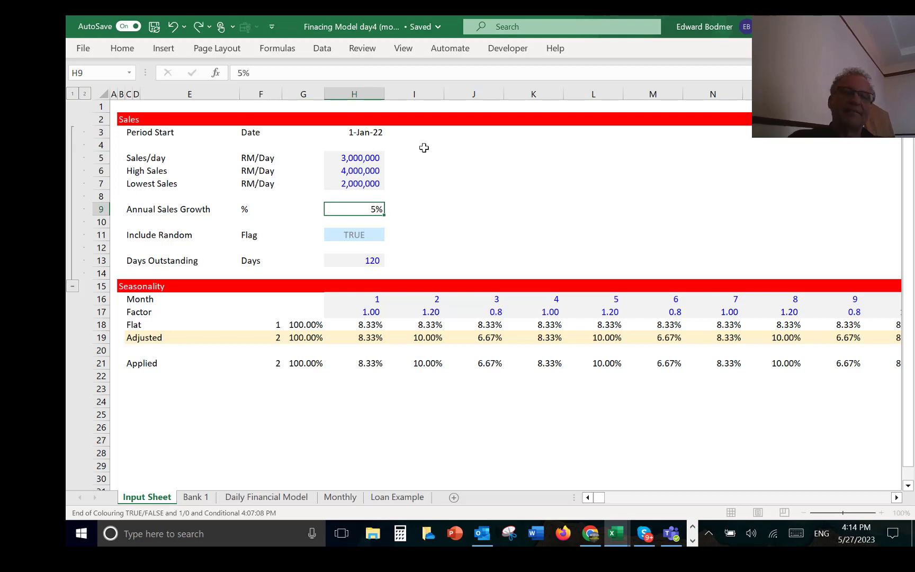
{"action": "key", "text": "Up"}
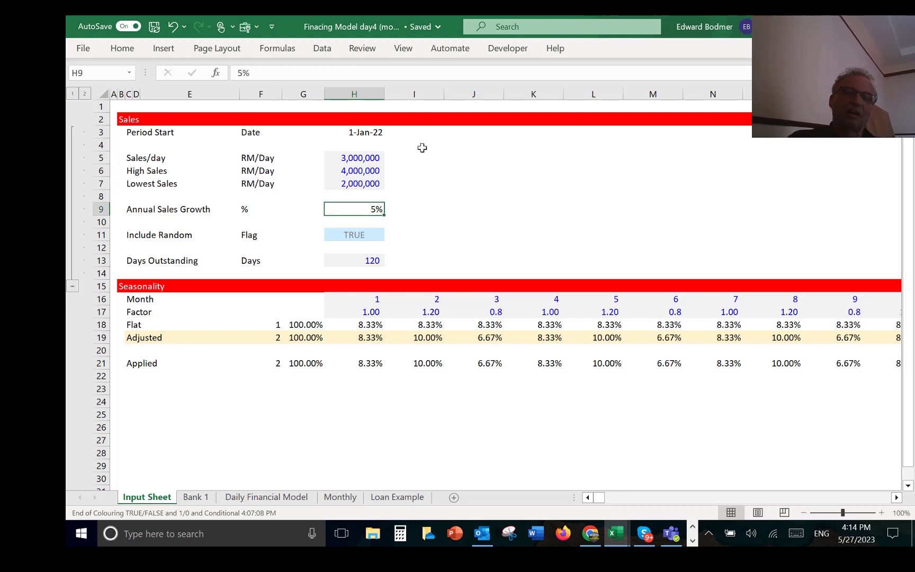
{"action": "key", "text": "ctrl+shift+5"}
Step: Link the annual Growth rate in F8 of the Daily Financial Model sheet to the Input Sheet's Annual Sales Growth in H9
{"action": "key", "text": "ctrl+Page_Down"}
{"action": "key", "text": "ctrl+Page_Down"}
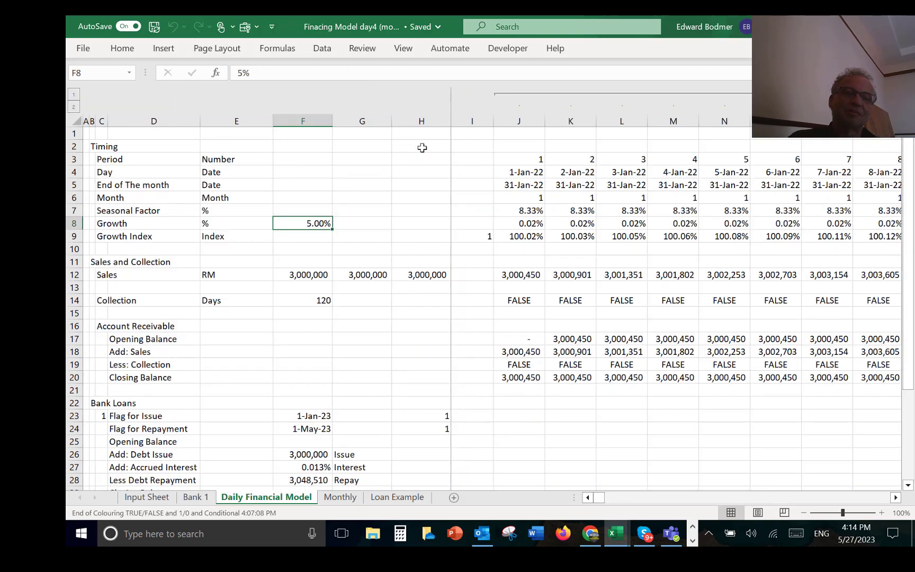
{"action": "type", "text": "="}
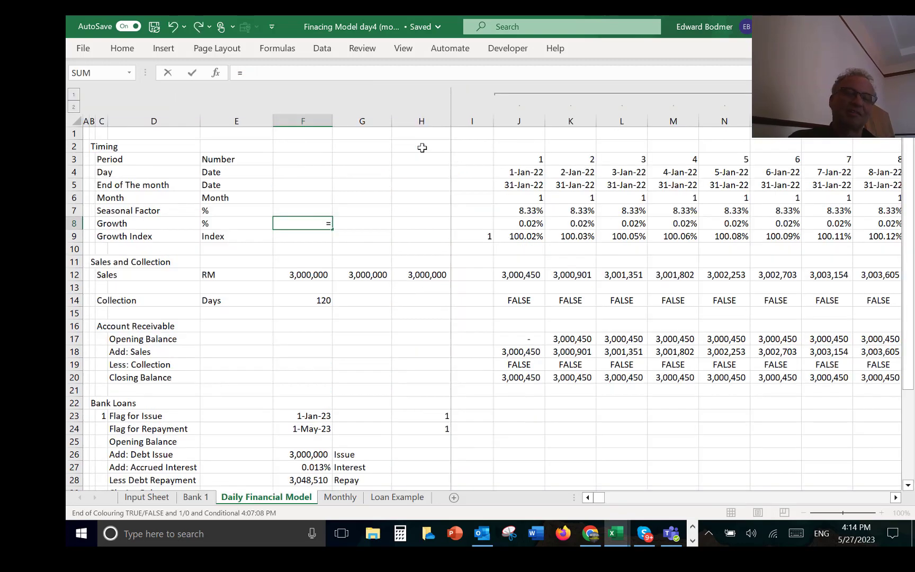
{"action": "key", "text": "ctrl+Page_Up"}
{"action": "key", "text": "ctrl+Page_Up"}
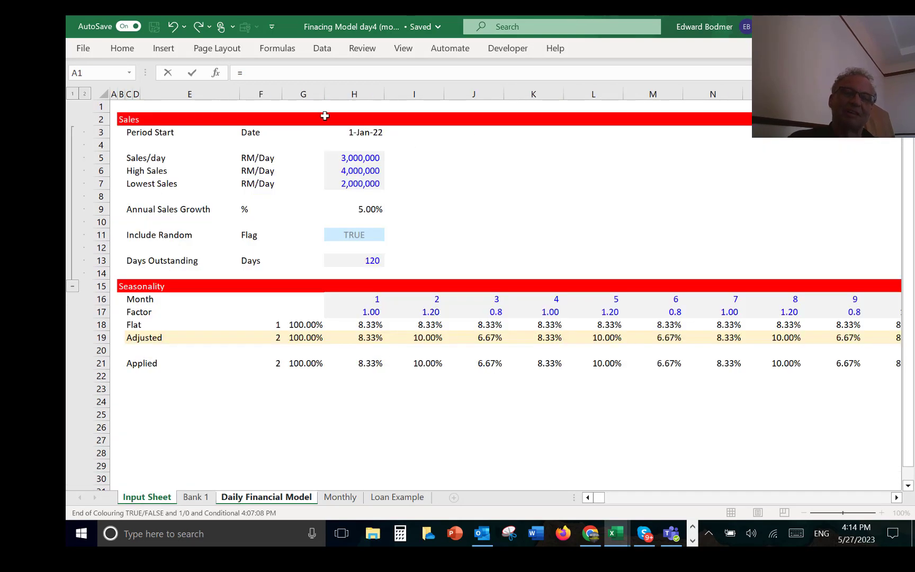
{"action": "left_click", "coordinate": [352, 209]}
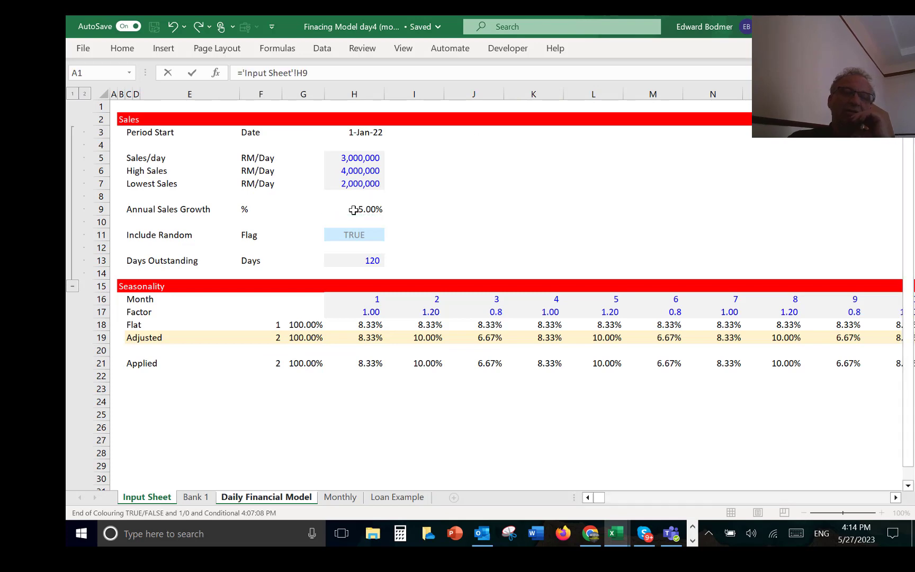
{"action": "key", "text": "Return"}
{"action": "key", "text": "Return"}
Step: Examine the Sales row's label, unit and input formulas in columns C to G on the Daily Financial Model sheet
{"action": "key", "text": "Down"}
{"action": "key", "text": "Down"}
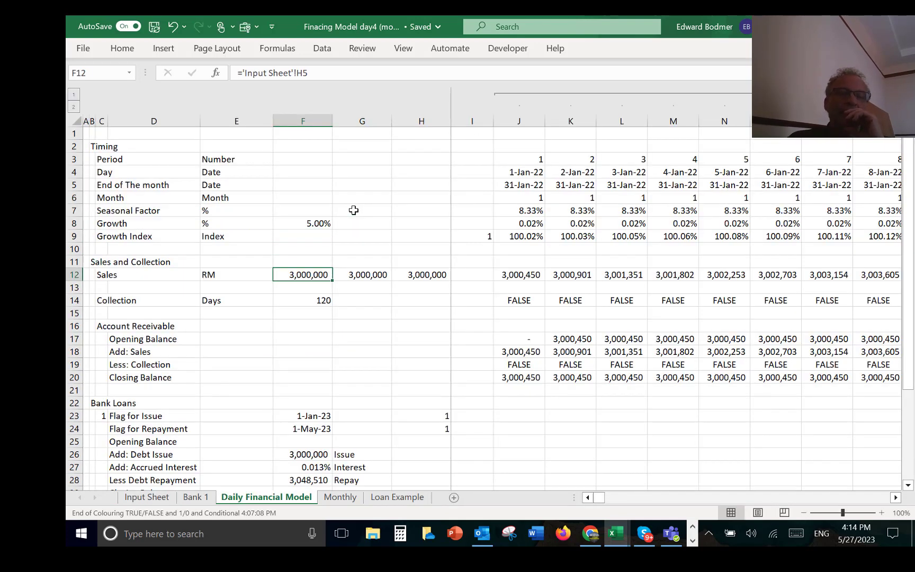
{"action": "key", "text": "Right"}
{"action": "key", "text": "Left"}
{"action": "key", "text": "Right"}
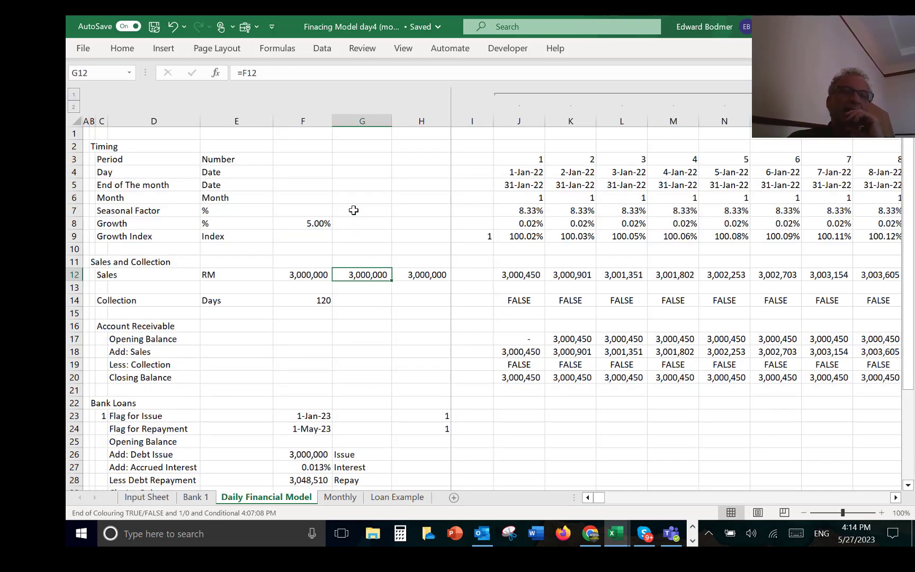
{"action": "key", "text": "Left"}
{"action": "key", "text": "Left"}
{"action": "key", "text": "Left"}
{"action": "key", "text": "Right"}
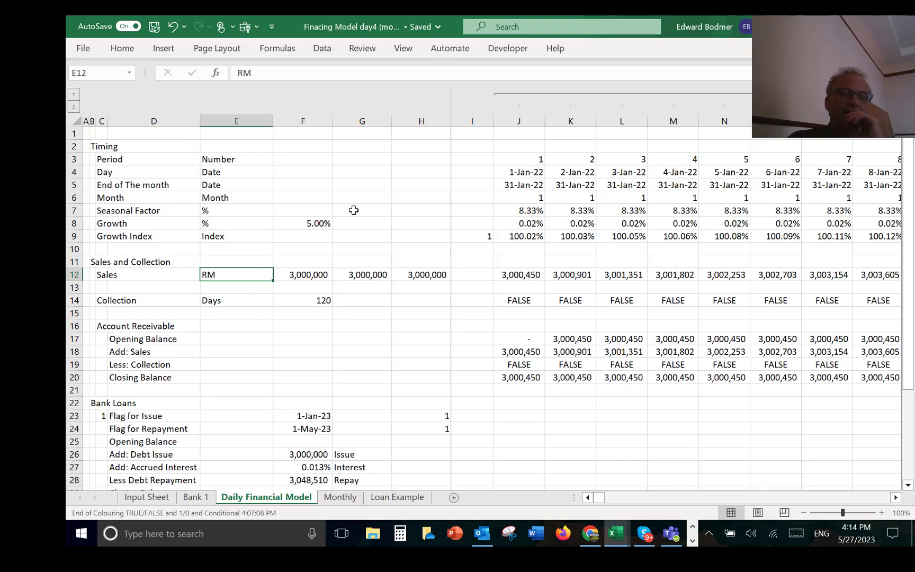
{"action": "key", "text": "Right"}
{"action": "key", "text": "Right"}
{"action": "key", "text": "Left"}
{"action": "key", "text": "Left"}
{"action": "key", "text": "Left"}
{"action": "key", "text": "Left"}
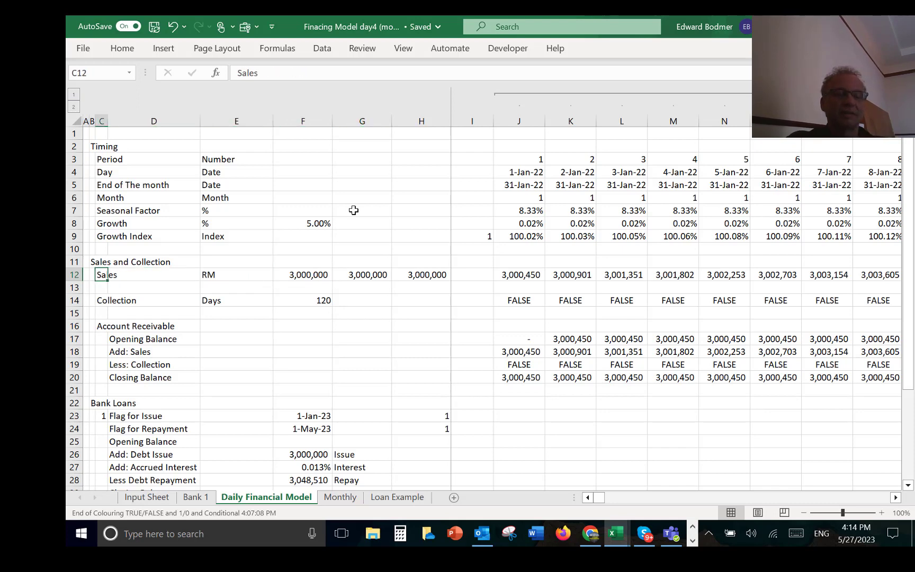
{"action": "key", "text": "Right"}
{"action": "key", "text": "Right"}
{"action": "key", "text": "Left"}
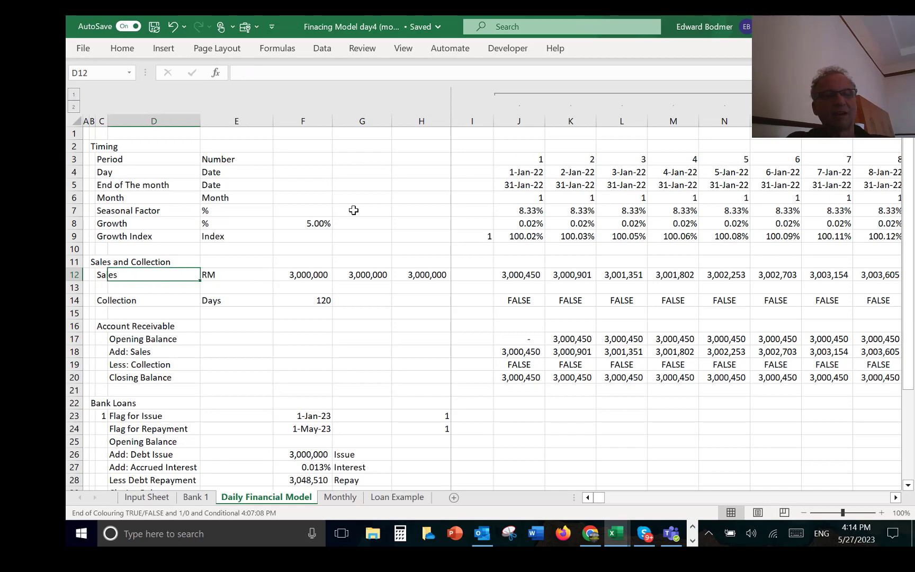
Step: Insert a row above Sales on the Daily Financial Model sheet and label it Apply Random in column C
{"action": "key", "text": "Left"}
{"action": "key", "text": "shift+space"}
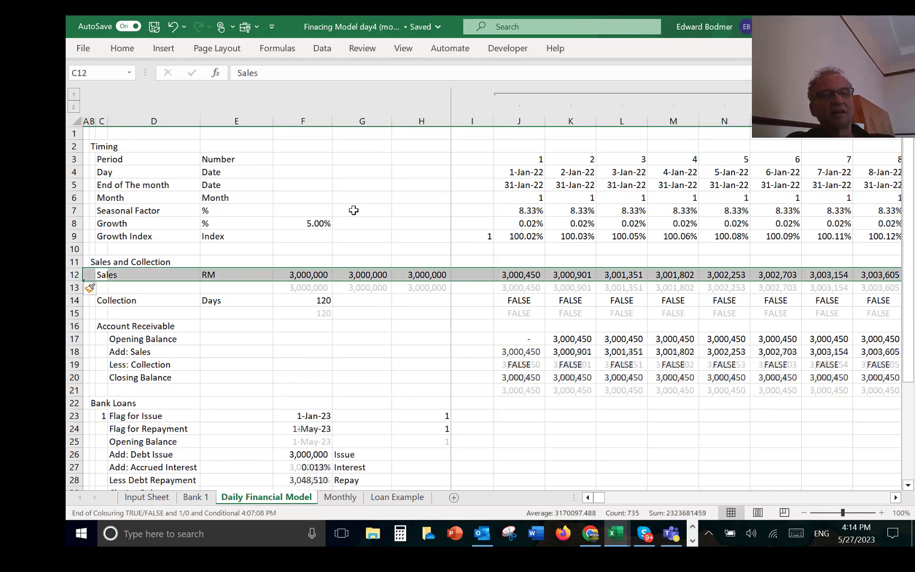
{"action": "key", "text": "ctrl+shift+plus"}
{"action": "key", "text": "Right"}
{"action": "key", "text": "Left"}
{"action": "type", "text": "Apply "}
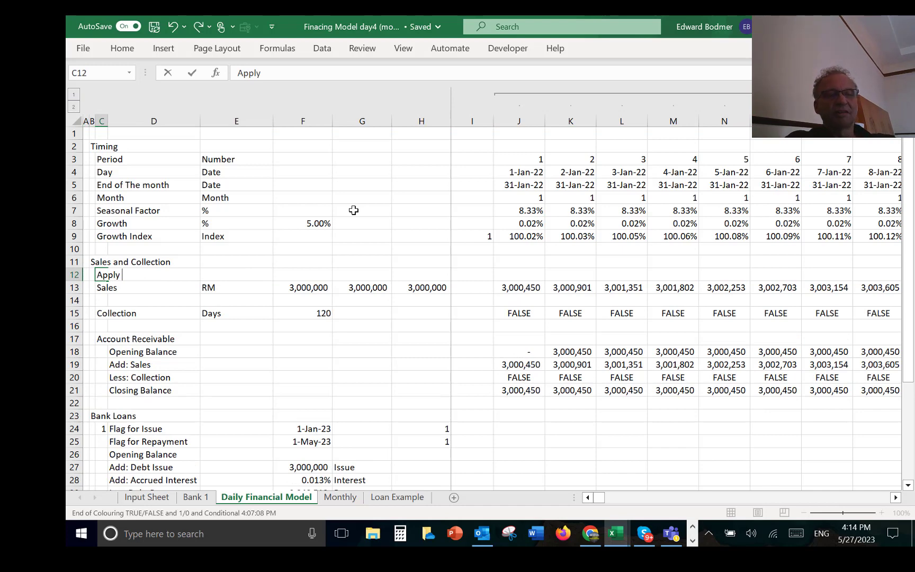
{"action": "type", "text": "Ran"}
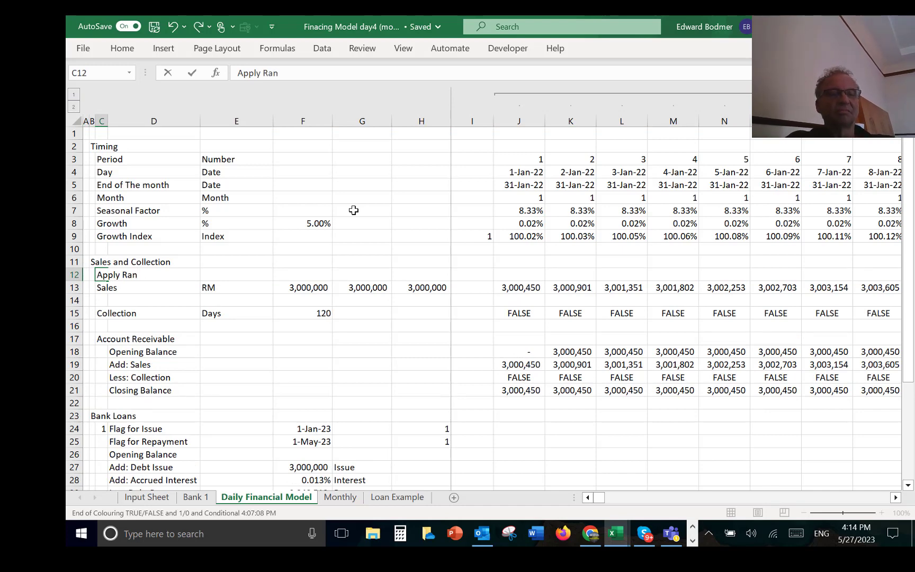
{"action": "type", "text": "dom"}
{"action": "key", "text": "Return"}
Step: Enter Flag as the unit of the Apply Random row in column E
{"action": "key", "text": "Up"}
{"action": "key", "text": "Right"}
{"action": "key", "text": "Right"}
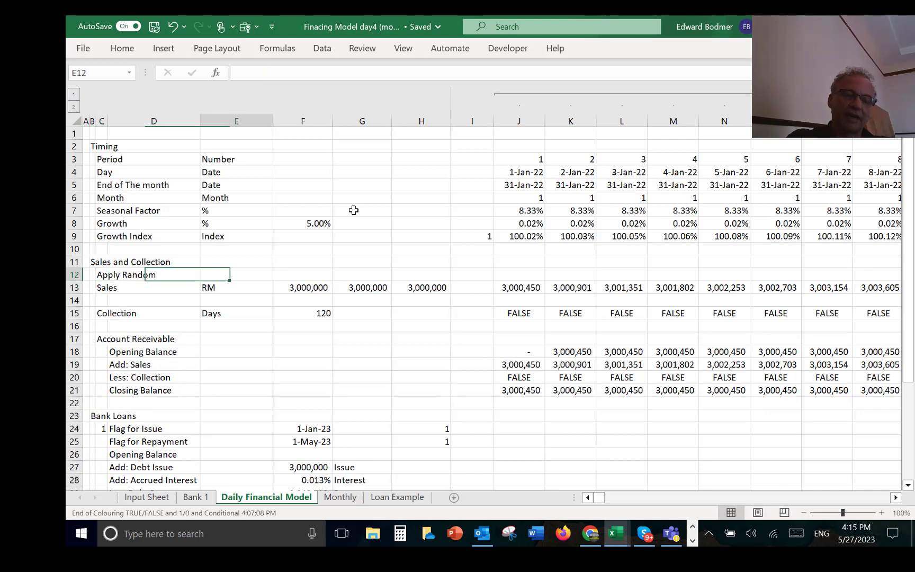
{"action": "type", "text": "Fla"}
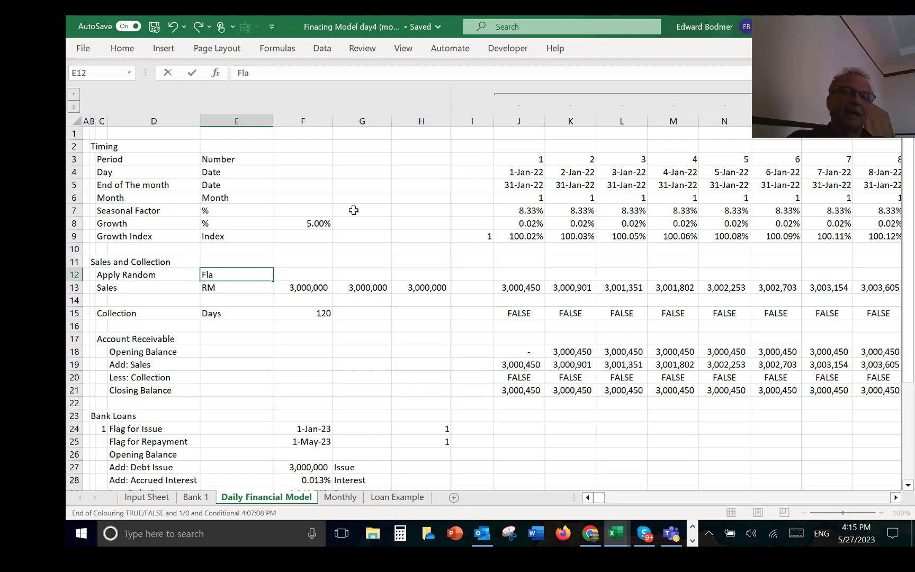
{"action": "type", "text": "g"}
{"action": "key", "text": "Return"}
Step: Link the Apply Random flag in F12 to the Input Sheet's Include Random setting in H11
{"action": "key", "text": "Up"}
{"action": "key", "text": "Right"}
{"action": "type", "text": "="}
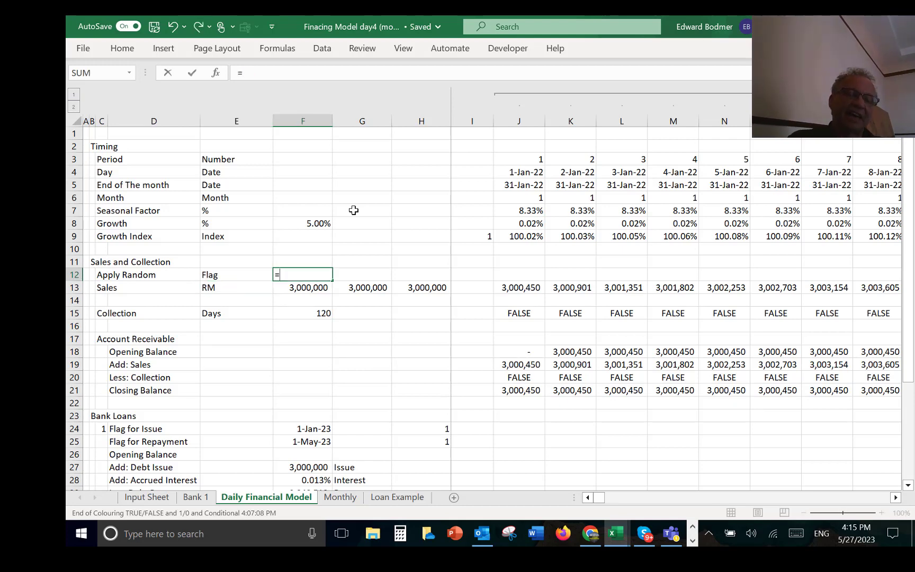
{"action": "key", "text": "ctrl+Page_Up"}
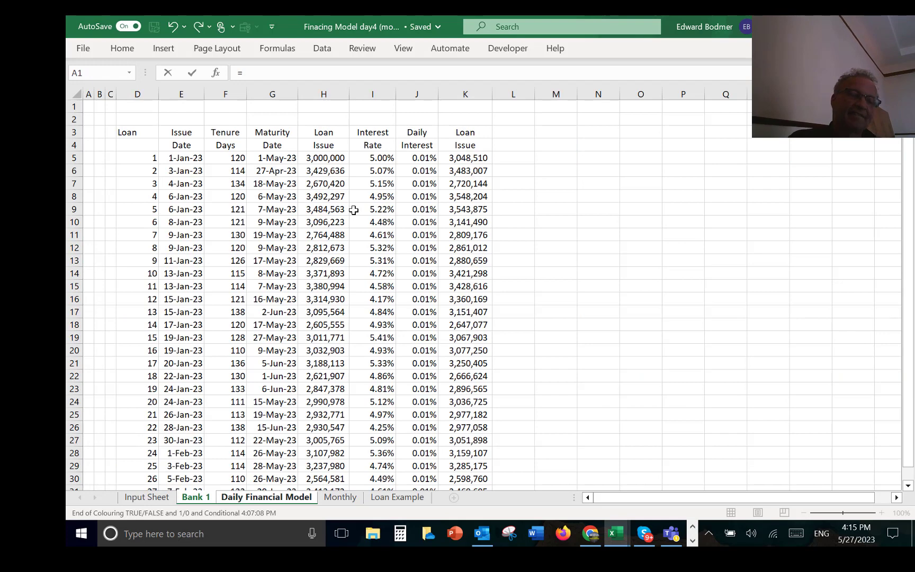
{"action": "key", "text": "ctrl+Page_Up"}
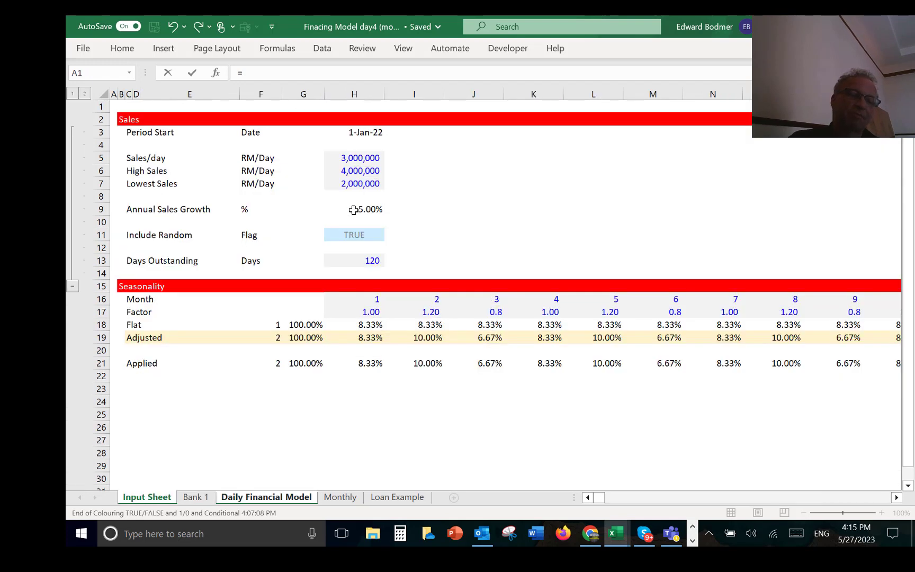
{"action": "left_click", "coordinate": [359, 237]}
{"action": "key", "text": "ctrl+Page_Down"}
{"action": "key", "text": "ctrl+Page_Down"}
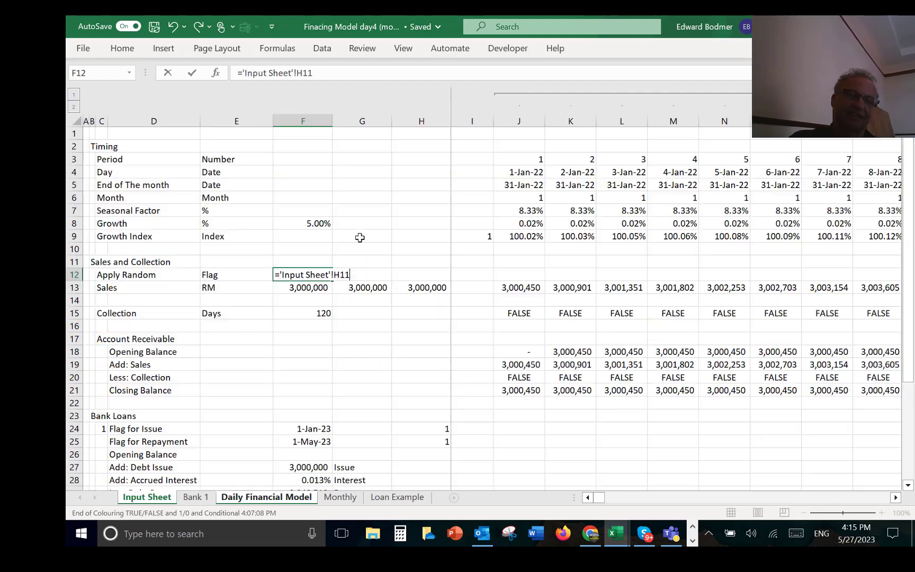
{"action": "key", "text": "Return"}
{"action": "key", "text": "Up"}
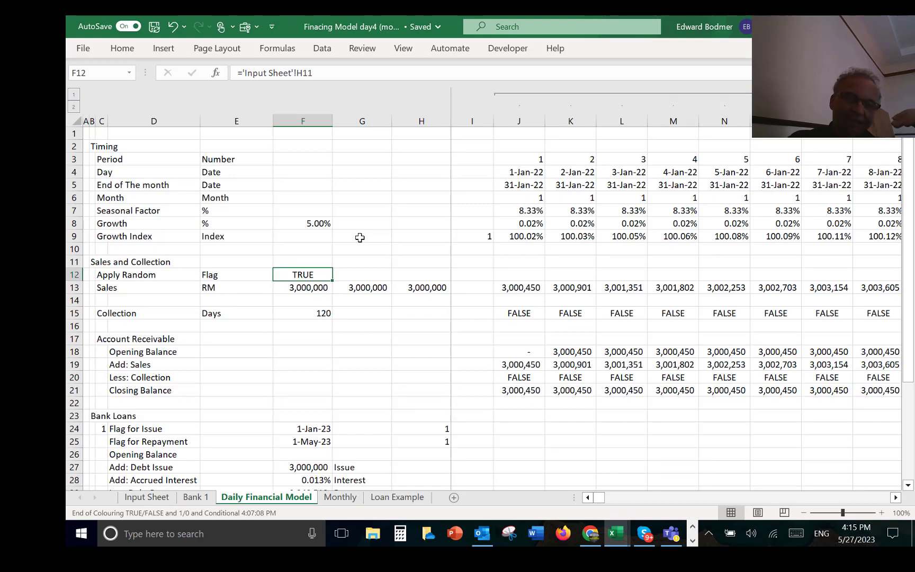
Step: Check the Sales row's input formulas in F13 and G13
{"action": "key", "text": "Down"}
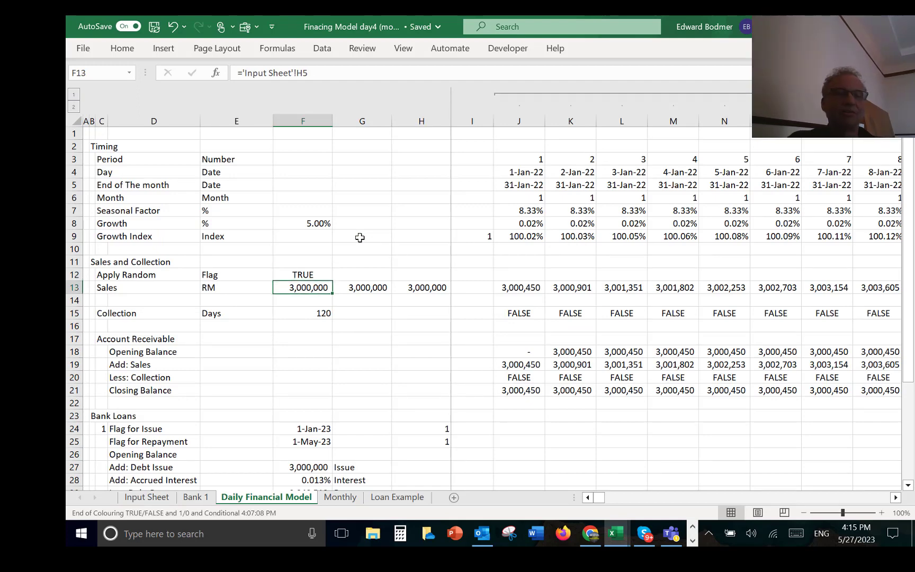
{"action": "key", "text": "Up"}
{"action": "key", "text": "Right"}
{"action": "key", "text": "Down"}
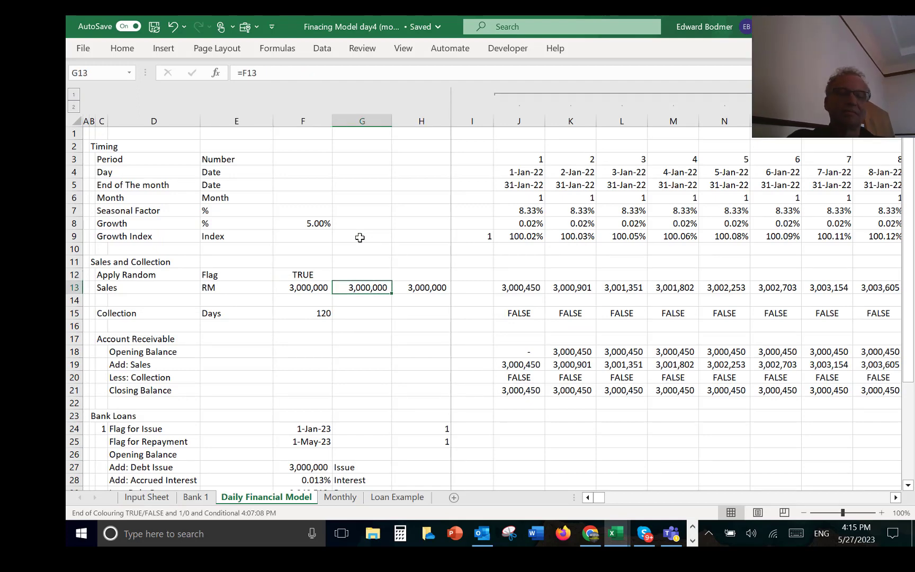
Step: Enter an IF formula in G13 returning the Input Sheet's High Sales in H6 when the Apply Random flag in F12 is true
{"action": "type", "text": "="}
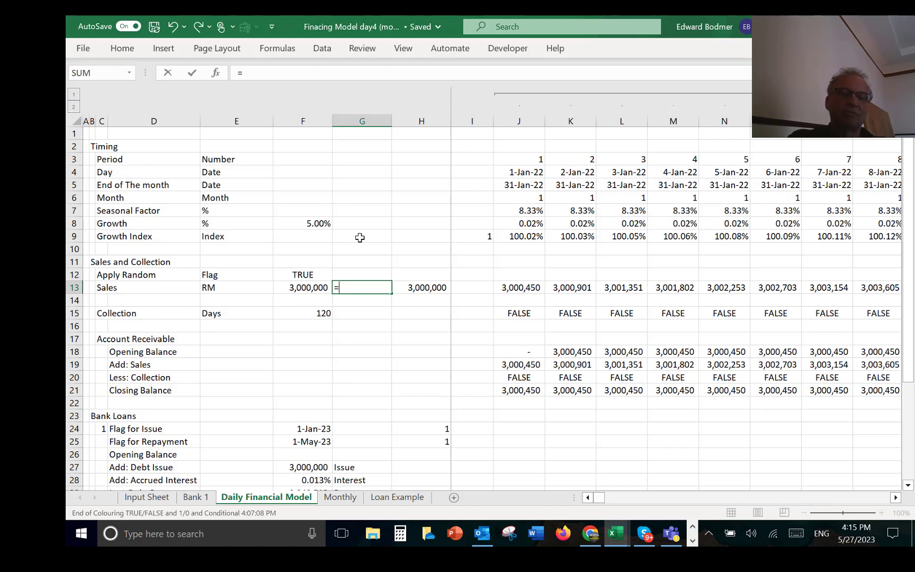
{"action": "key", "text": "Escape"}
{"action": "type", "text": "=if("}
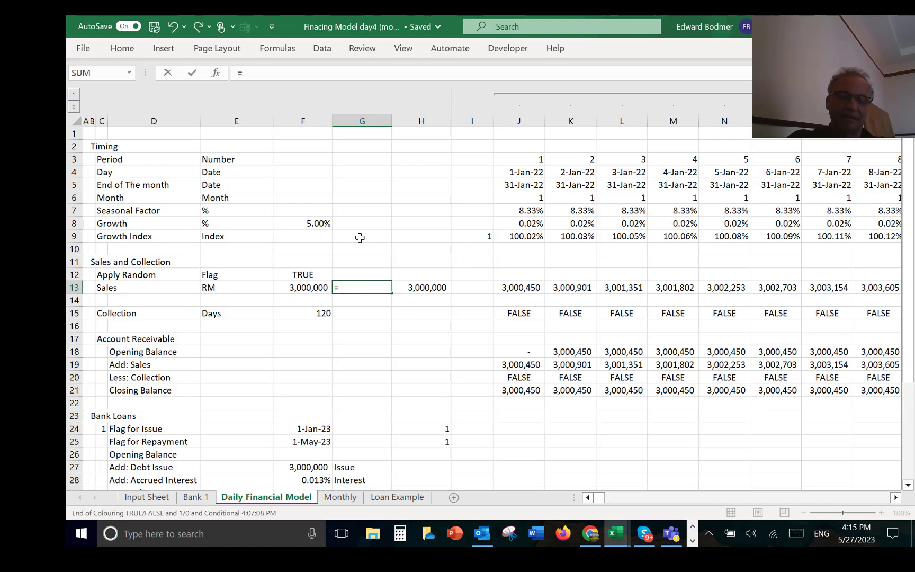
{"action": "key", "text": "Up"}
{"action": "key", "text": "Left"}
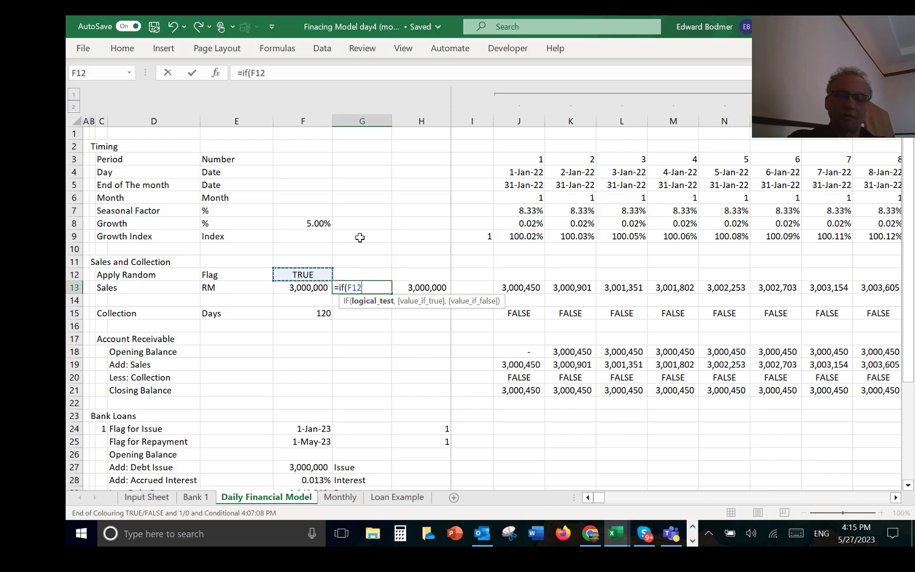
{"action": "type", "text": ","}
{"action": "key", "text": "ctrl+Page_Up"}
{"action": "key", "text": "ctrl+Page_Up"}
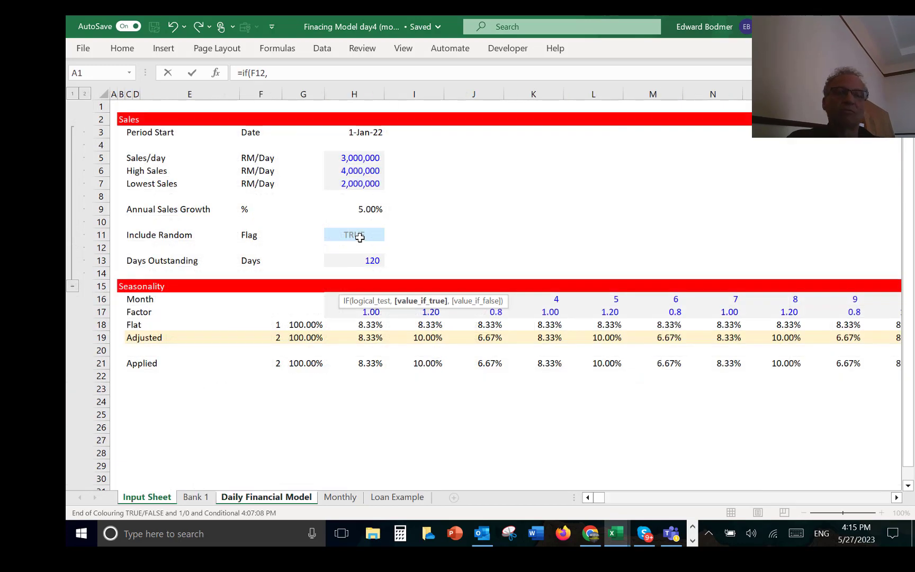
{"action": "left_click", "coordinate": [353, 171]}
{"action": "key", "text": "Return"}
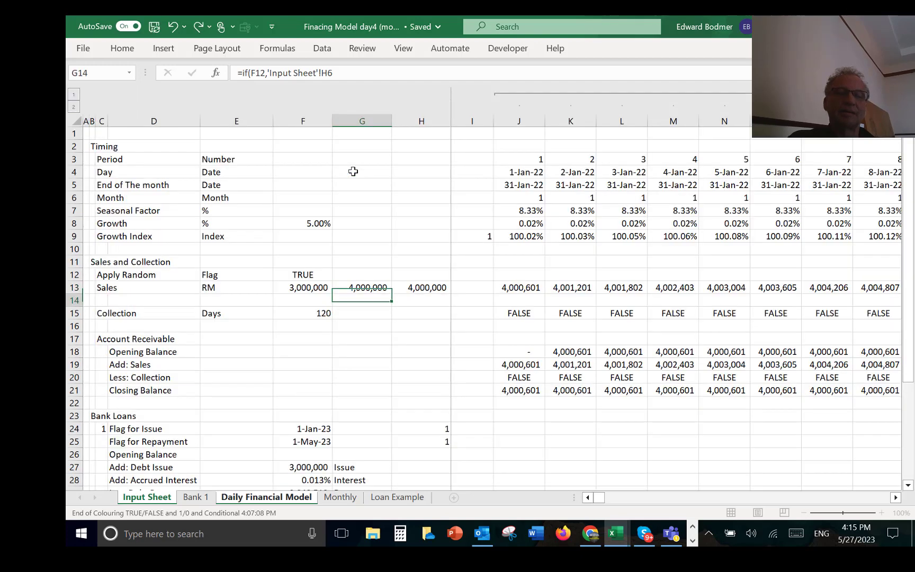
{"action": "key", "text": "Up"}
{"action": "key", "text": "Right"}
{"action": "key", "text": "F2"}
{"action": "key", "text": "BackSpace"}
{"action": "key", "text": "BackSpace"}
{"action": "key", "text": "BackSpace"}
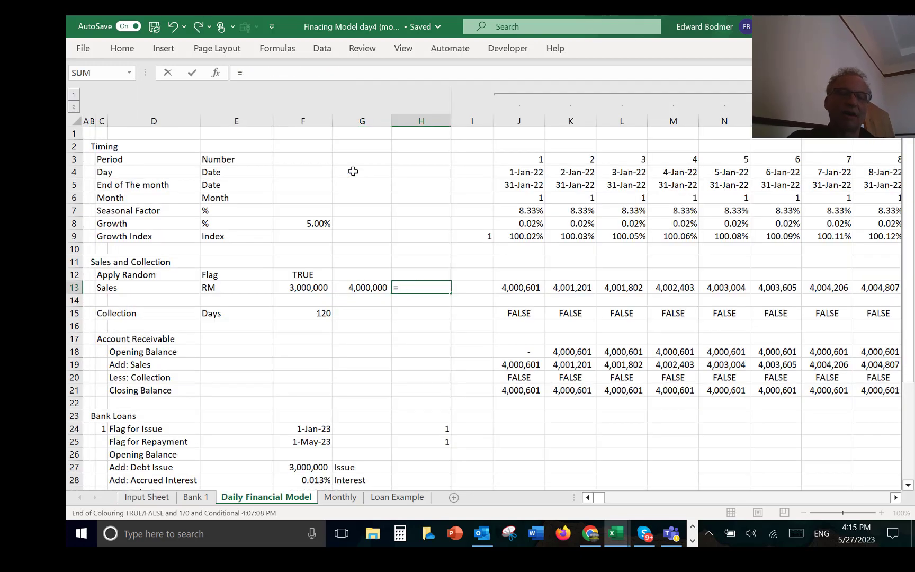
{"action": "key", "text": "Escape"}
Step: Complete G13's IF formula with the base sales in F13 as the value if false
{"action": "key", "text": "Left"}
{"action": "key", "text": "F2"}
{"action": "key", "text": "BackSpace"}
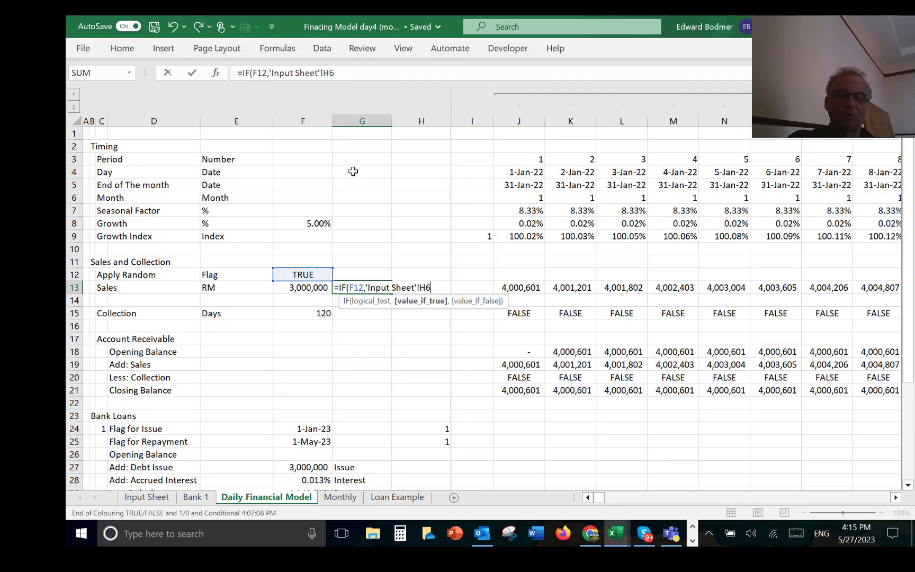
{"action": "type", "text": ","}
{"action": "left_click", "coordinate": [305, 286]}
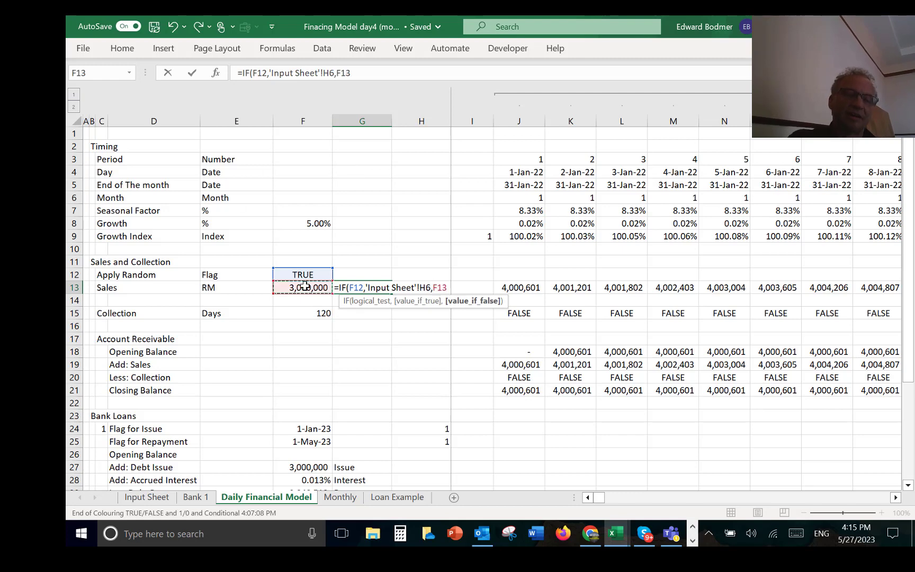
{"action": "key", "text": "Return"}
Step: Enter an IF formula in H13 returning the Input Sheet's Lowest Sales in H7 when F12 is true, otherwise the base sales in F13
{"action": "key", "text": "Up"}
{"action": "key", "text": "Right"}
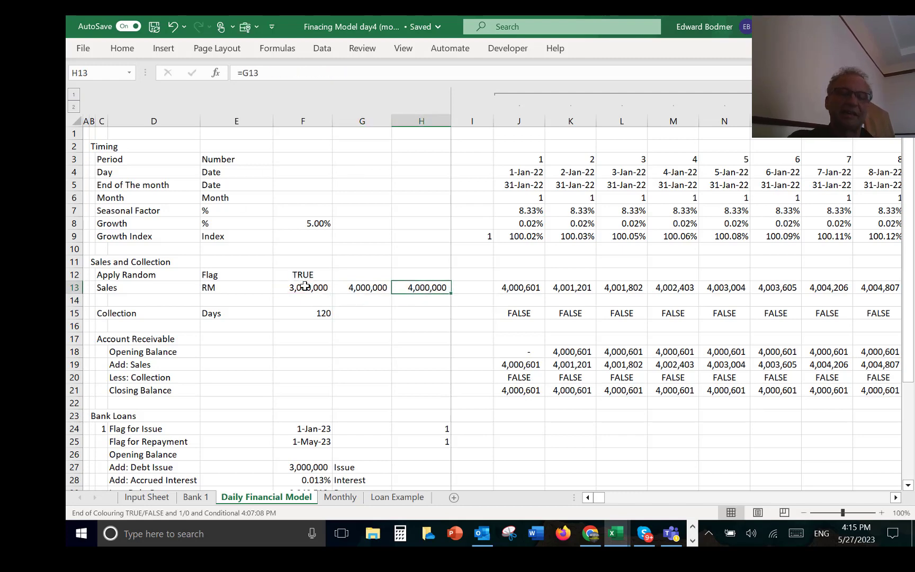
{"action": "type", "text": "=if("}
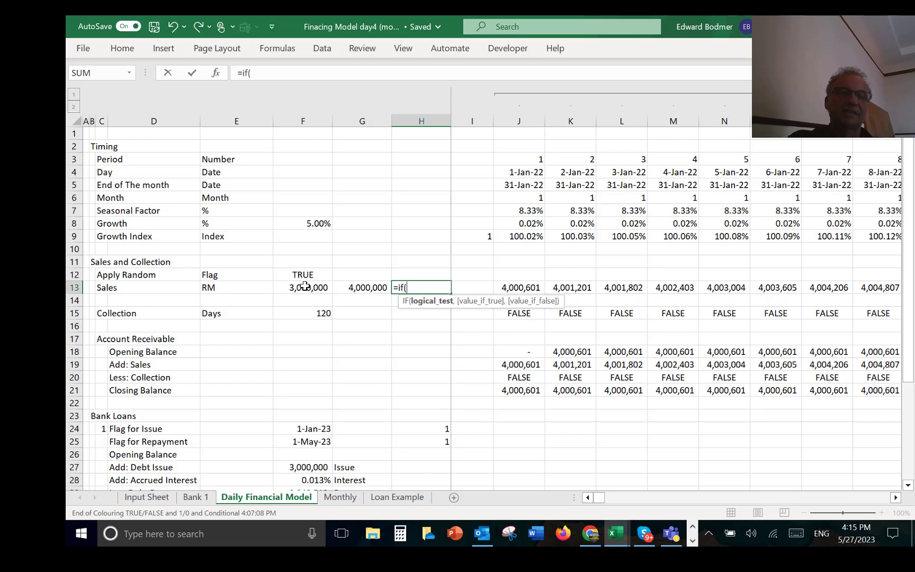
{"action": "left_click", "coordinate": [284, 286]}
{"action": "left_click", "coordinate": [292, 279]}
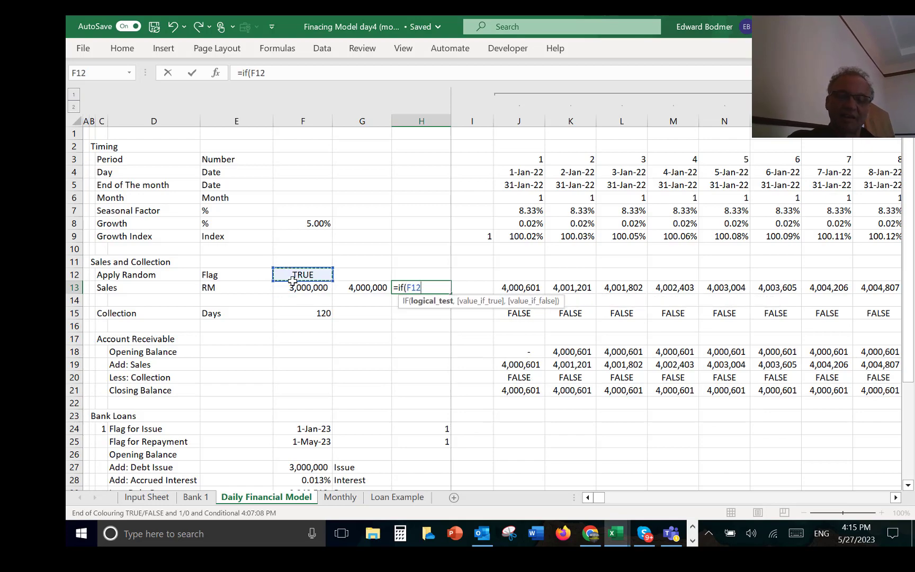
{"action": "key", "text": "ctrl+Page_Up"}
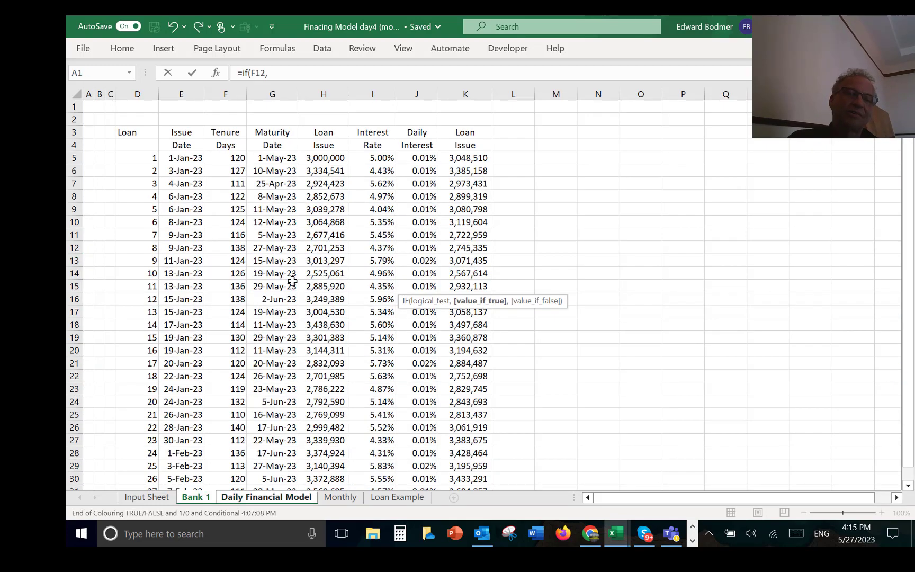
{"action": "key", "text": "ctrl+Page_Up"}
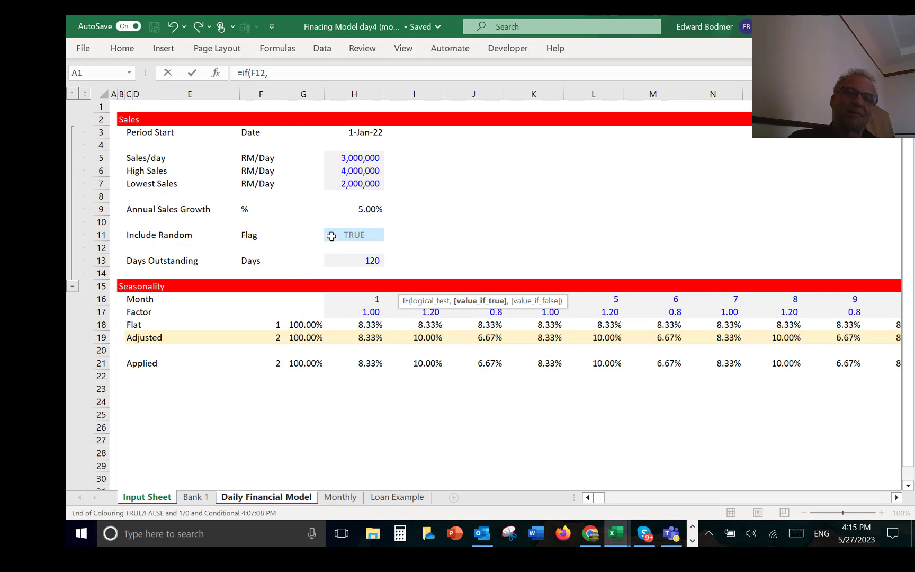
{"action": "left_click", "coordinate": [347, 185]}
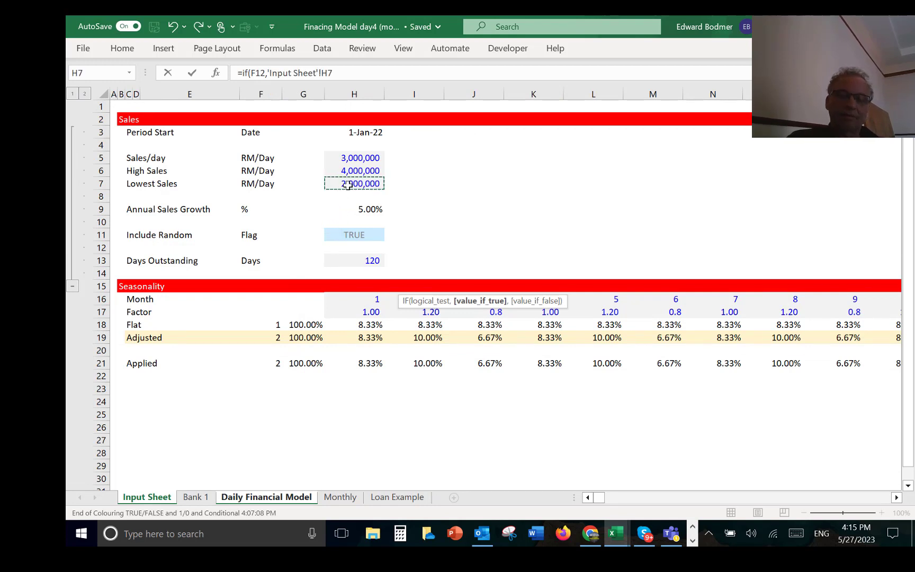
{"action": "type", "text": ","}
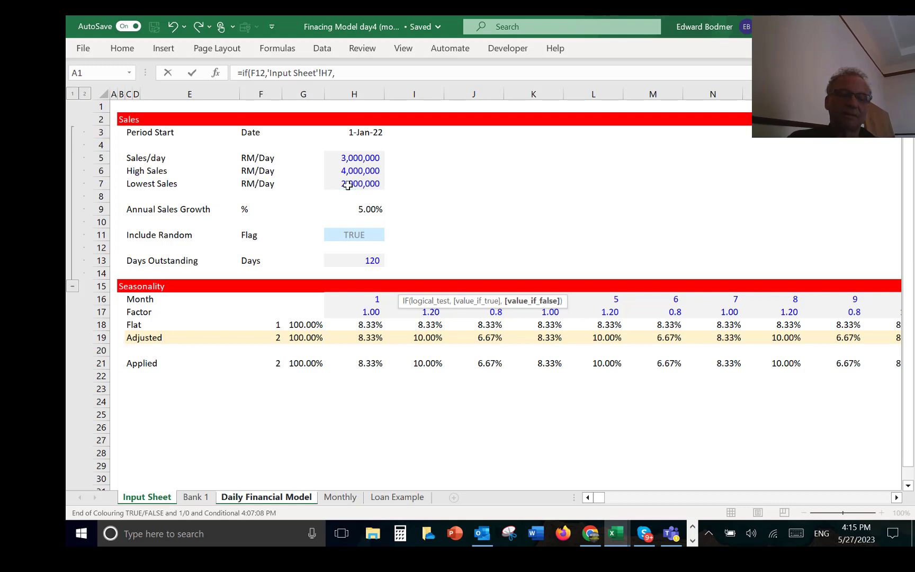
{"action": "key", "text": "ctrl+Page_Down"}
{"action": "key", "text": "ctrl+Page_Down"}
{"action": "key", "text": "Left"}
{"action": "key", "text": "Left"}
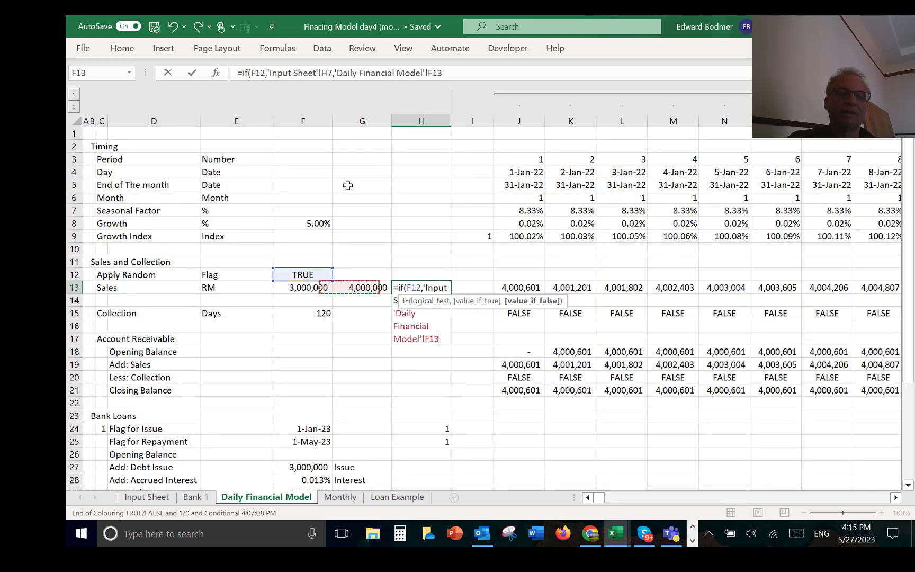
{"action": "key", "text": "Return"}
{"action": "key", "text": "Up"}
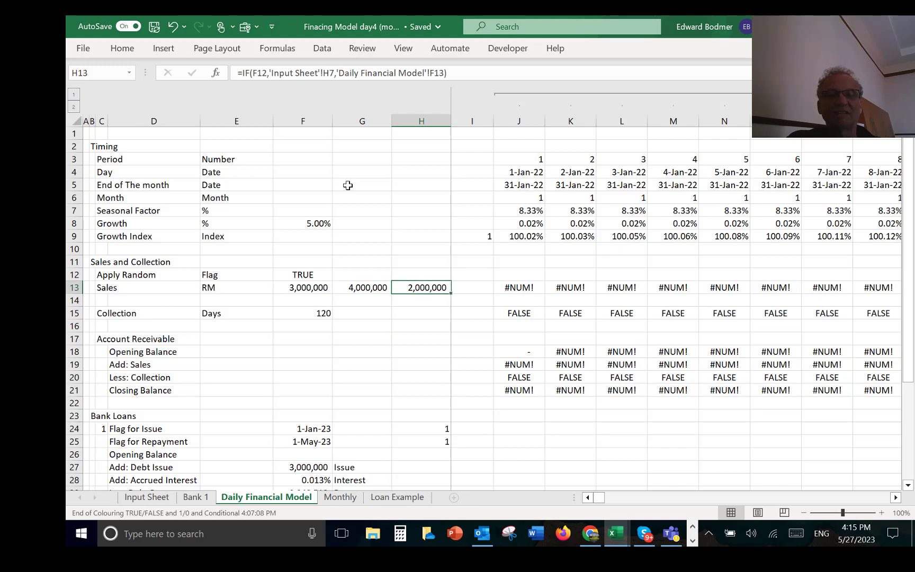
Step: Examine the first daily Sales formula in J13 and the random bounds it uses in G13 and H13
{"action": "key", "text": "Right"}
{"action": "key", "text": "Right"}
{"action": "key", "text": "F2"}
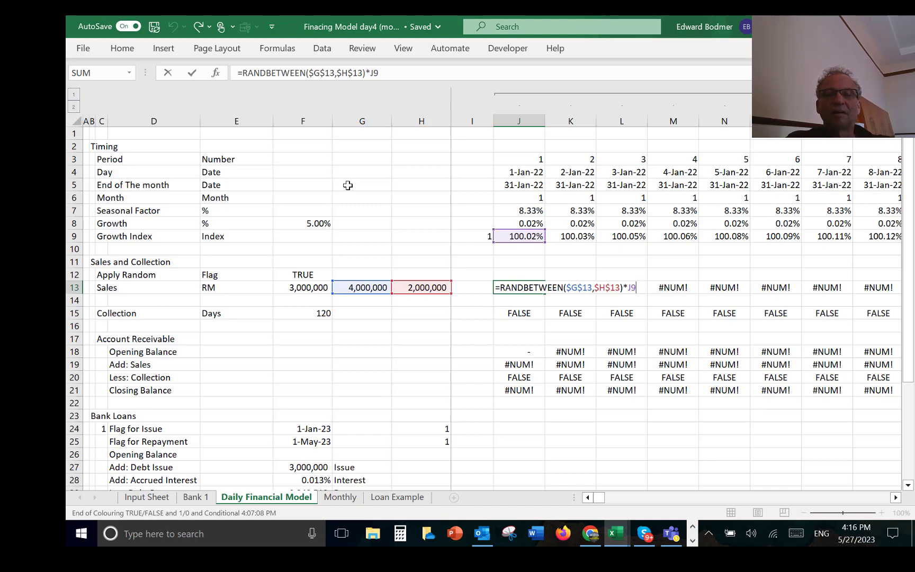
{"action": "key", "text": "ctrl+Return"}
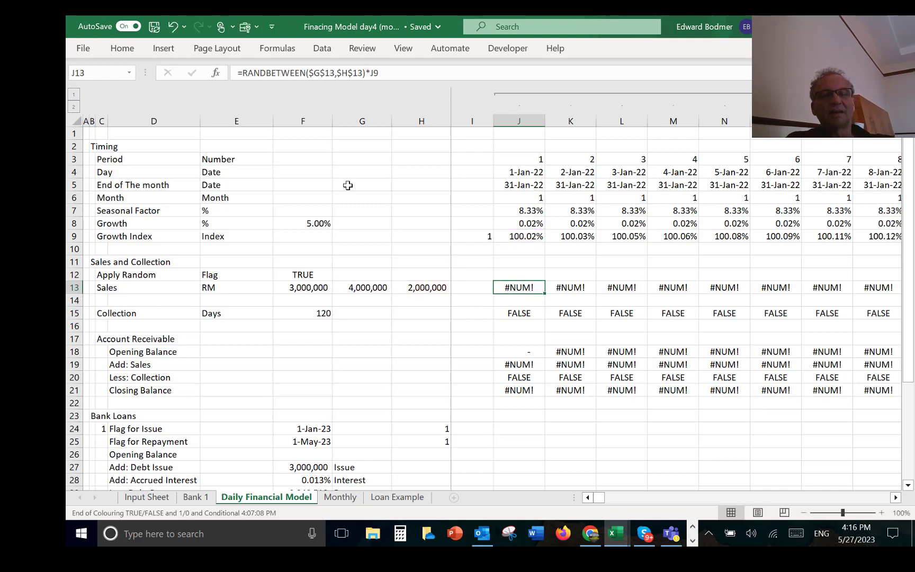
{"action": "key", "text": "Left"}
{"action": "key", "text": "Left"}
{"action": "key", "text": "Left"}
{"action": "key", "text": "Right"}
{"action": "key", "text": "Right"}
{"action": "key", "text": "Right"}
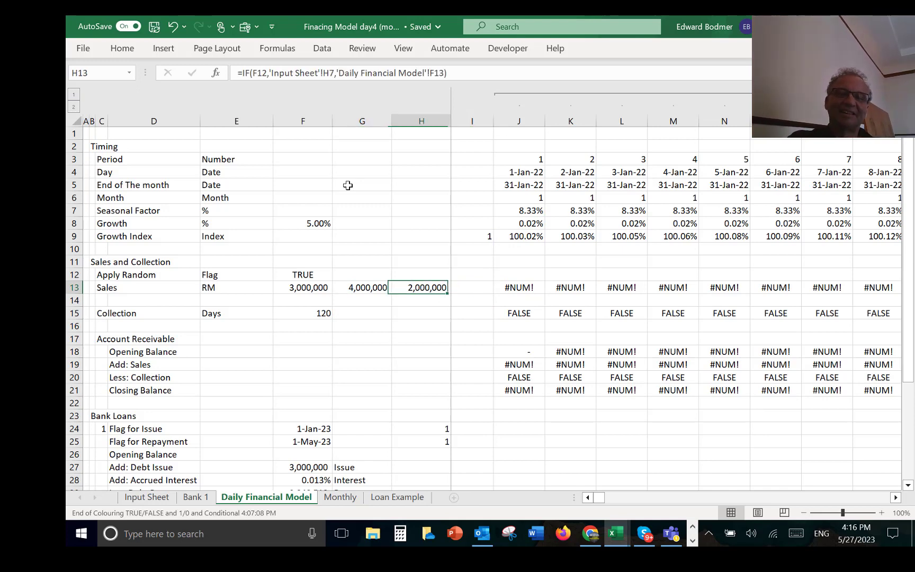
Step: Replace the J13 Sales formula with =RANDBETWEEN($G$13,$H$13)
{"action": "type", "text": "=rand"}
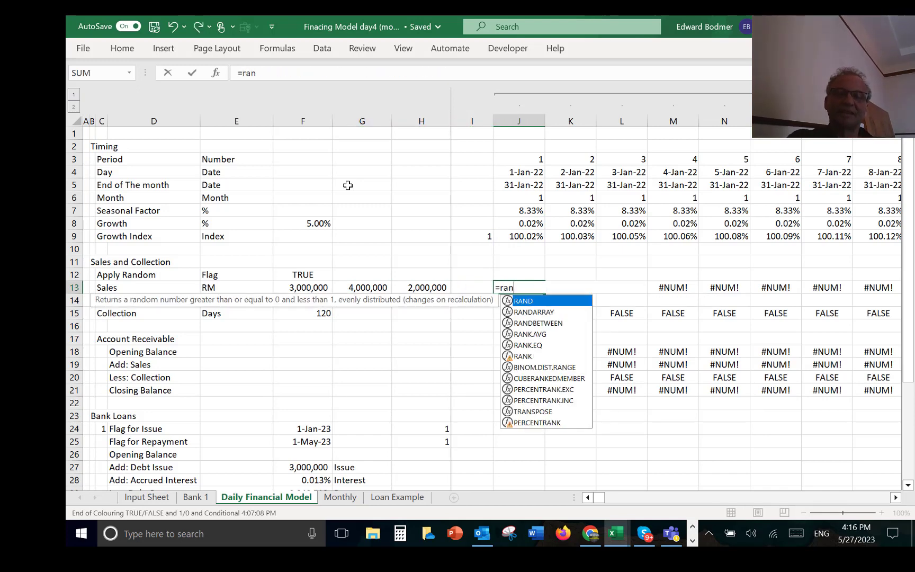
{"action": "key", "text": "Down"}
{"action": "key", "text": "Down"}
{"action": "key", "text": "Tab"}
{"action": "key", "text": "Left"}
{"action": "key", "text": "Left"}
{"action": "key", "text": "Left"}
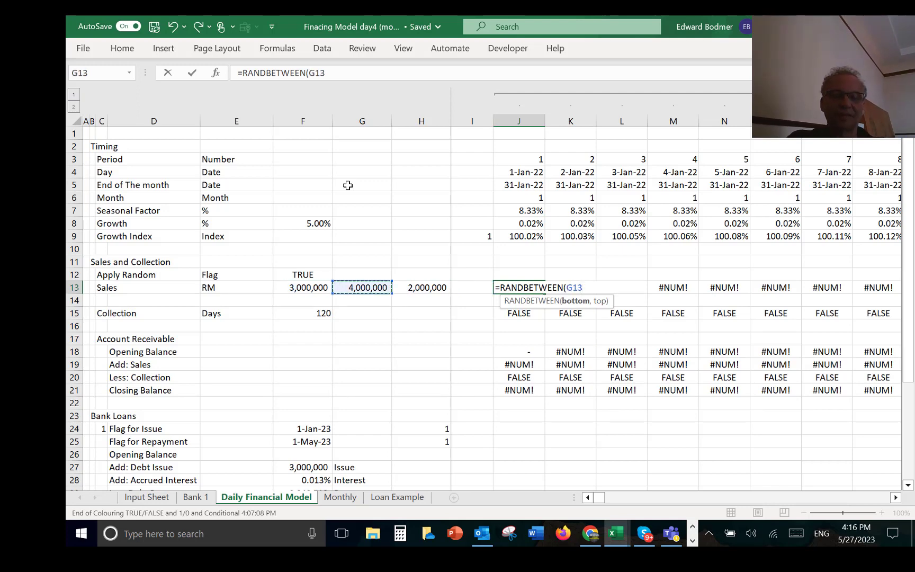
{"action": "key", "text": "F4"}
{"action": "type", "text": ","}
{"action": "key", "text": "Left"}
{"action": "key", "text": "Left"}
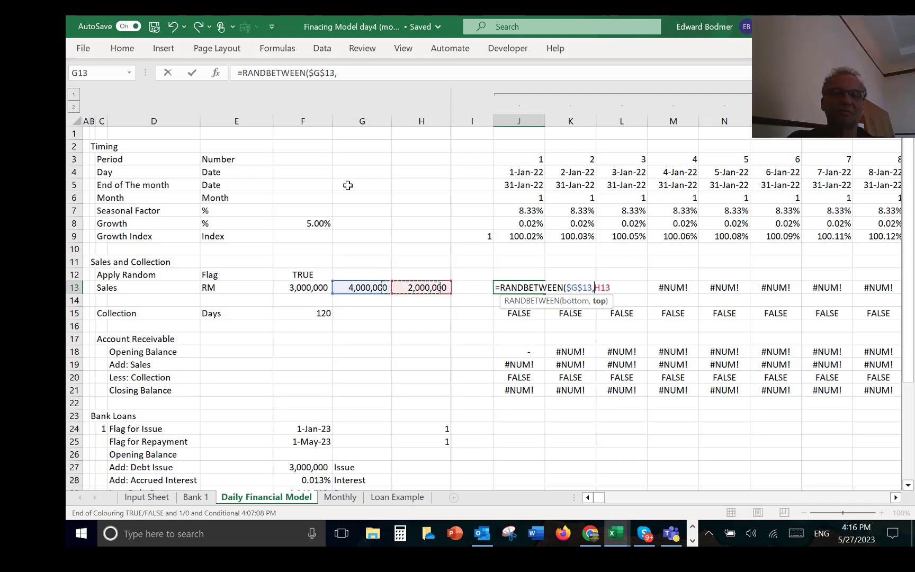
{"action": "key", "text": "Left"}
{"action": "key", "text": "Left"}
{"action": "key", "text": "Right"}
{"action": "key", "text": "Right"}
{"action": "key", "text": "F4"}
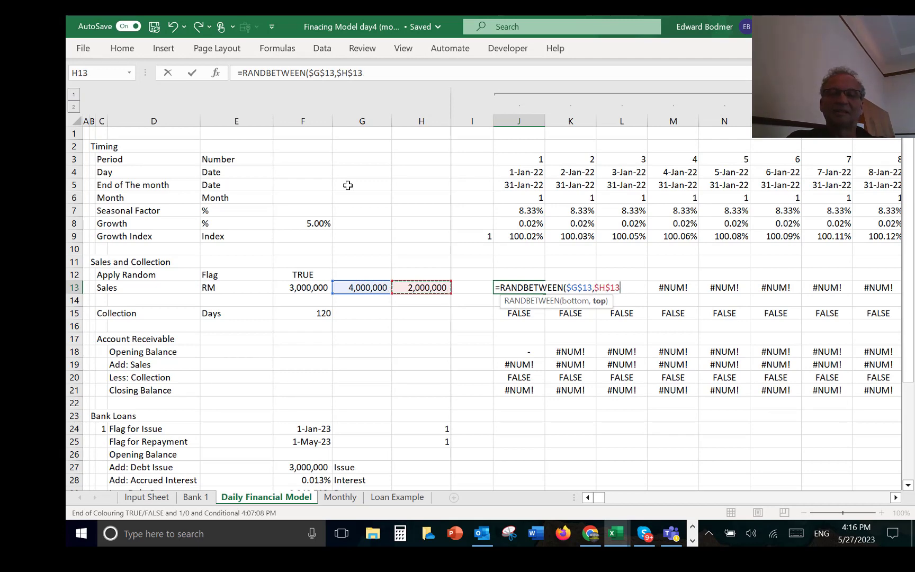
{"action": "type", "text": ")"}
{"action": "key", "text": "ctrl+Return"}
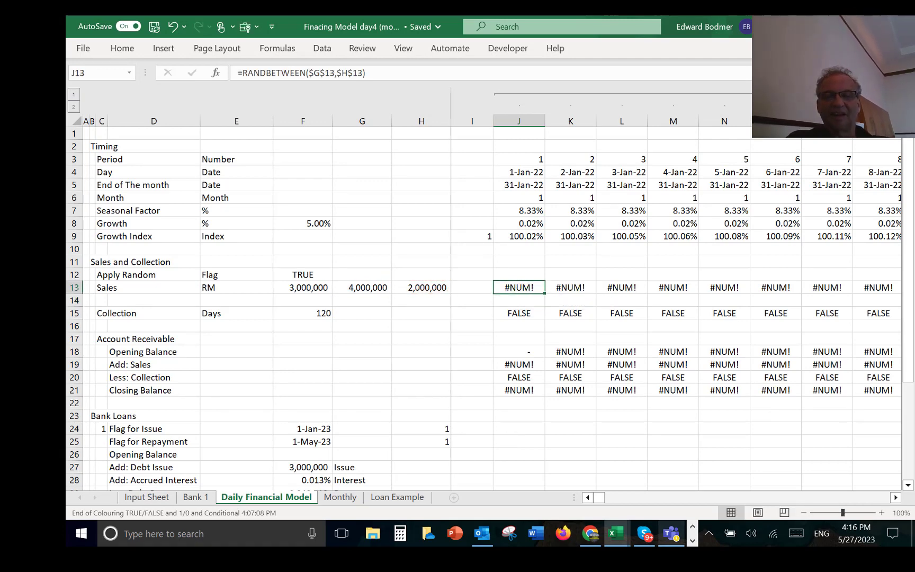
{"action": "left_click", "coordinate": [692, 540]}
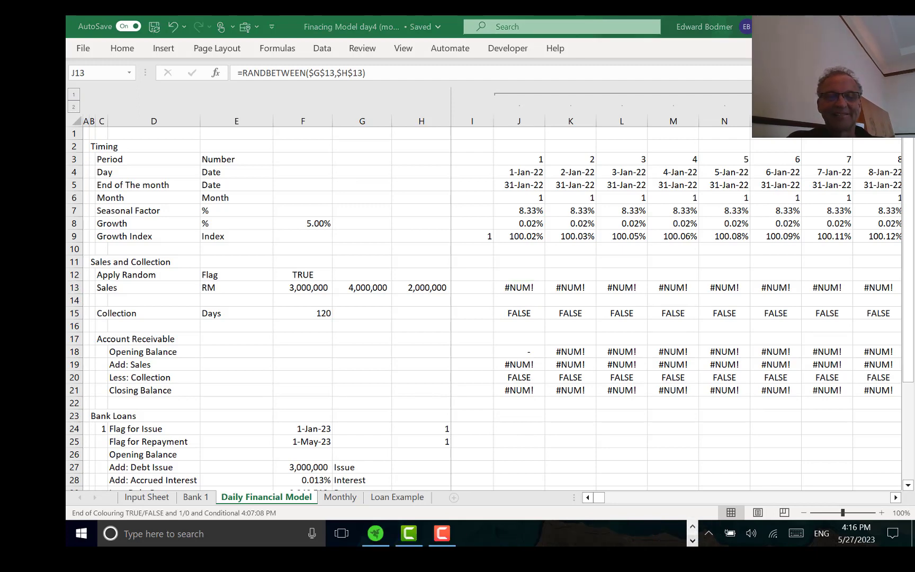
{"action": "left_click", "coordinate": [442, 533]}
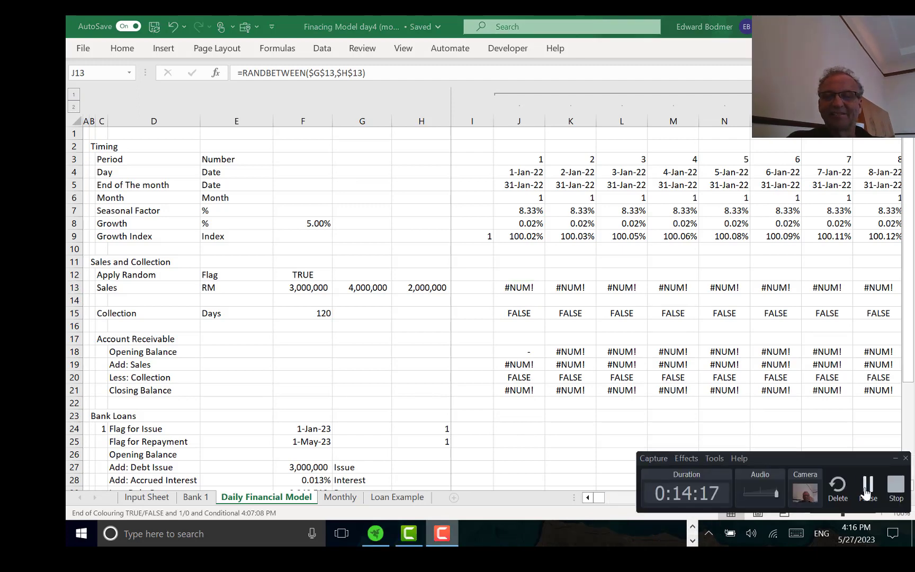
{"action": "left_click", "coordinate": [838, 479]}
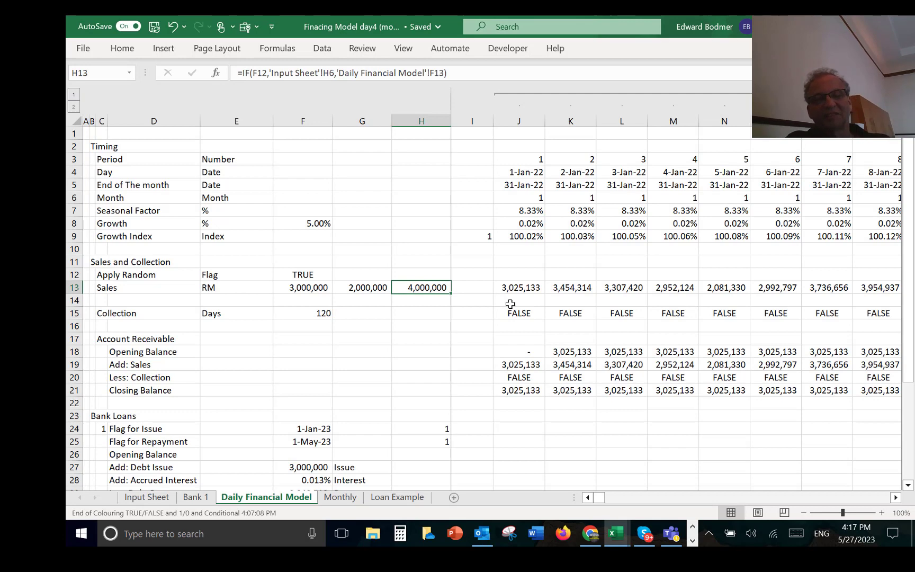
Step: Check the daily Sales formula in J13 and the Collection days link in F15
{"action": "key", "text": "Right"}
{"action": "key", "text": "Right"}
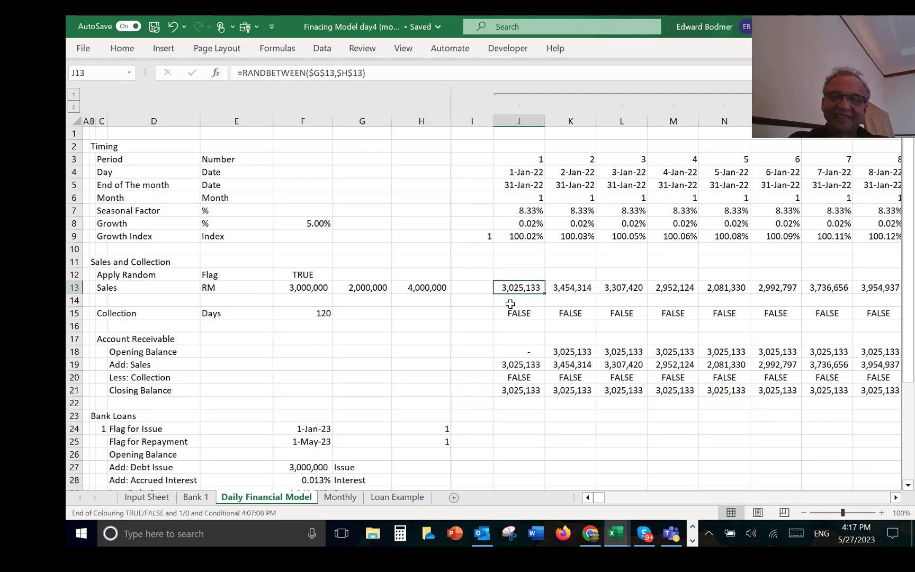
{"action": "key", "text": "Down"}
{"action": "key", "text": "Down"}
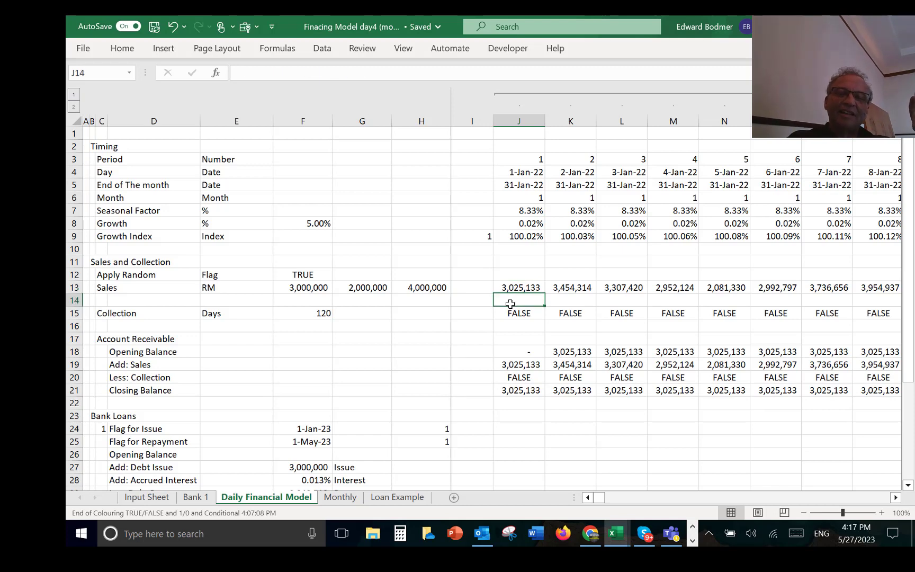
{"action": "key", "text": "Left"}
{"action": "key", "text": "Left"}
{"action": "key", "text": "Left"}
{"action": "key", "text": "Left"}
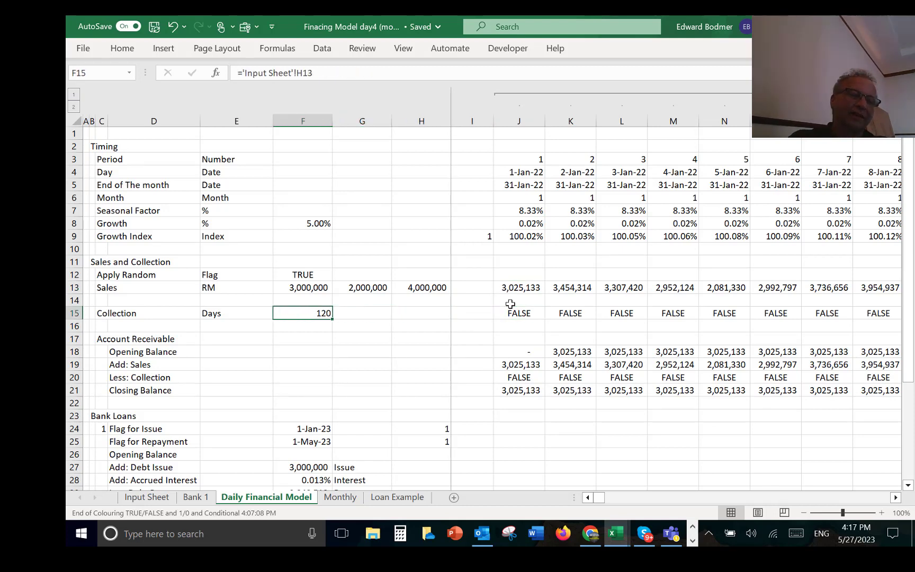
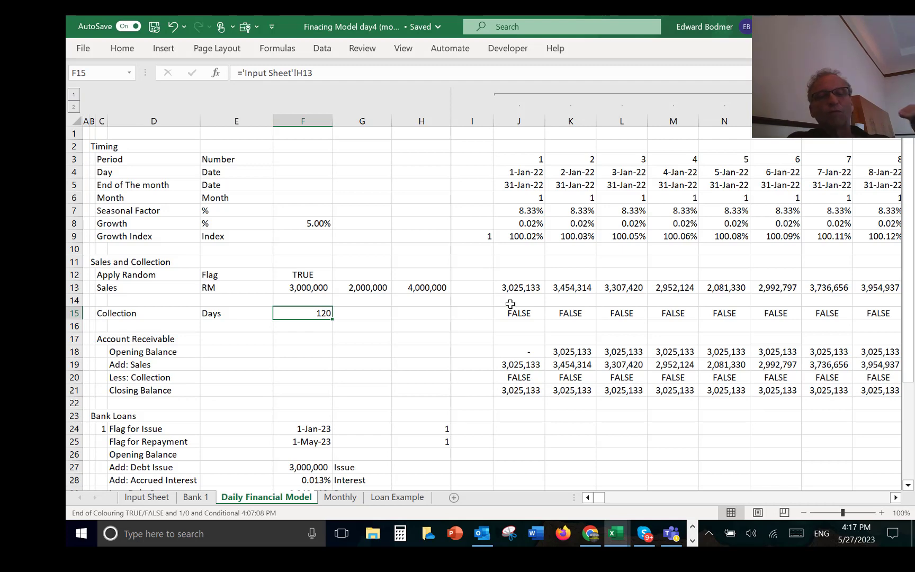
Step: Examine the first daily Collection formula in J15 and the cells it references
{"action": "key", "text": "Right"}
{"action": "key", "text": "Right"}
{"action": "key", "text": "Right"}
{"action": "key", "text": "Right"}
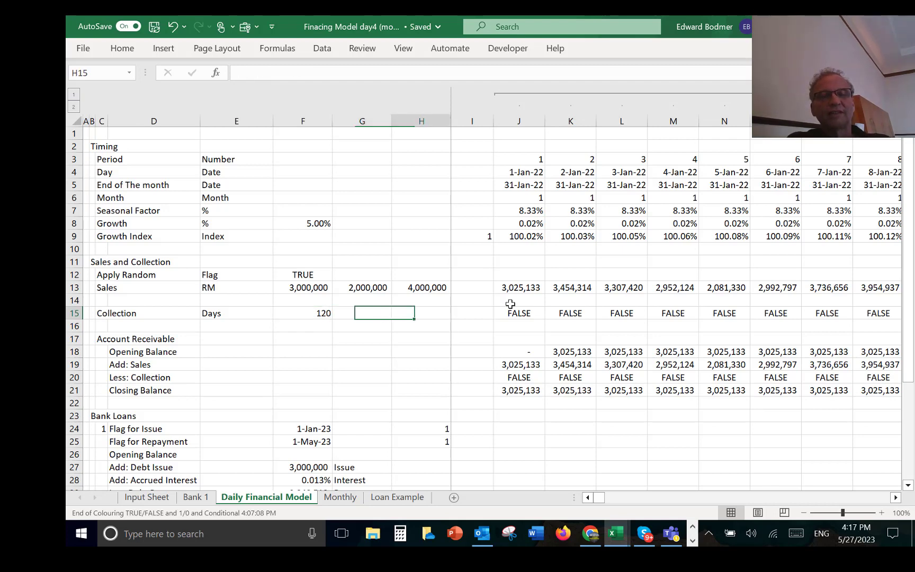
{"action": "key", "text": "F2"}
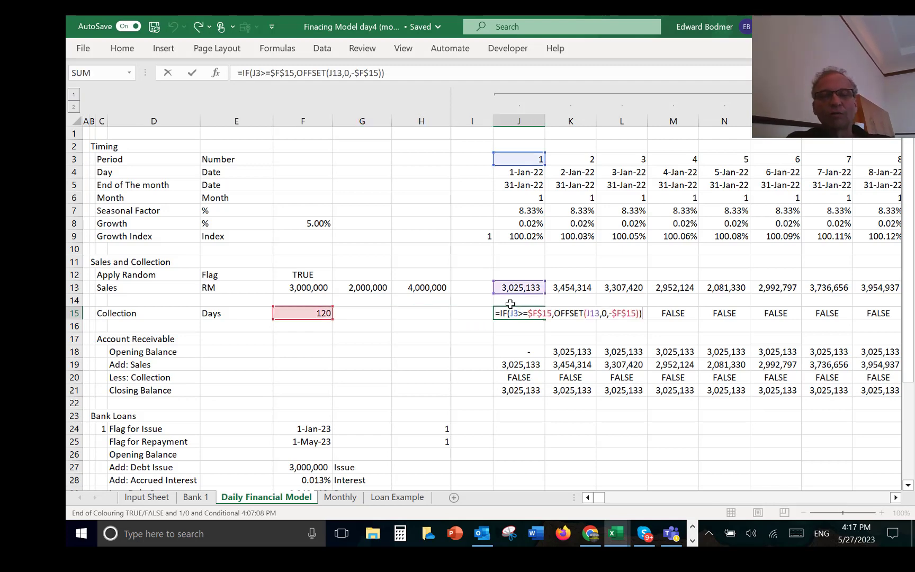
{"action": "key", "text": "Escape"}
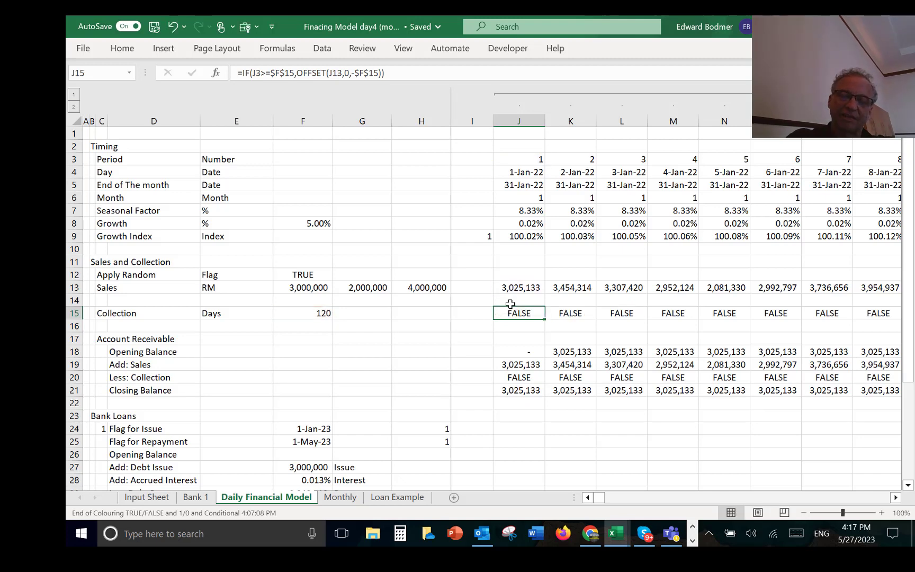
Step: Try replacing the J15 Collection formula with =IF(J13,0,-$F$15)
{"action": "type", "text": "=if("}
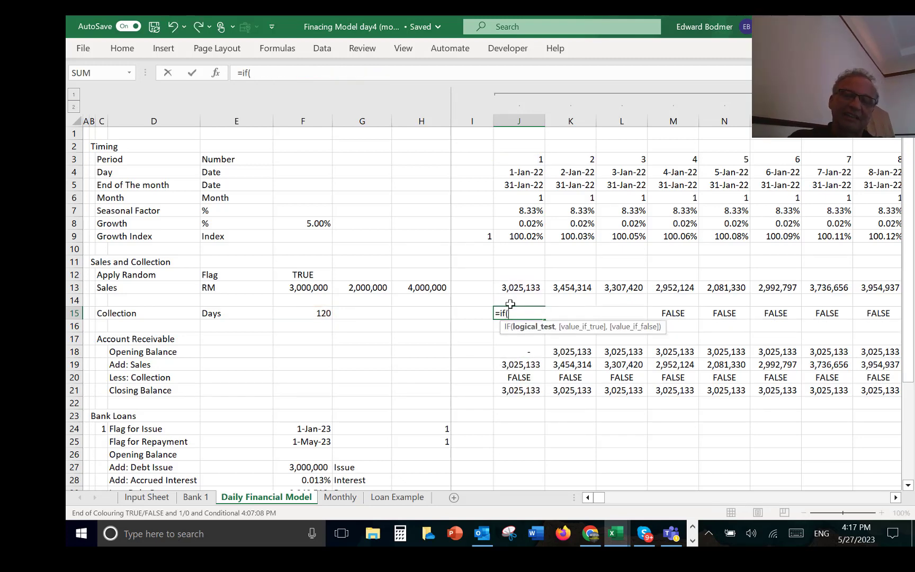
{"action": "key", "text": "Up"}
{"action": "key", "text": "Up"}
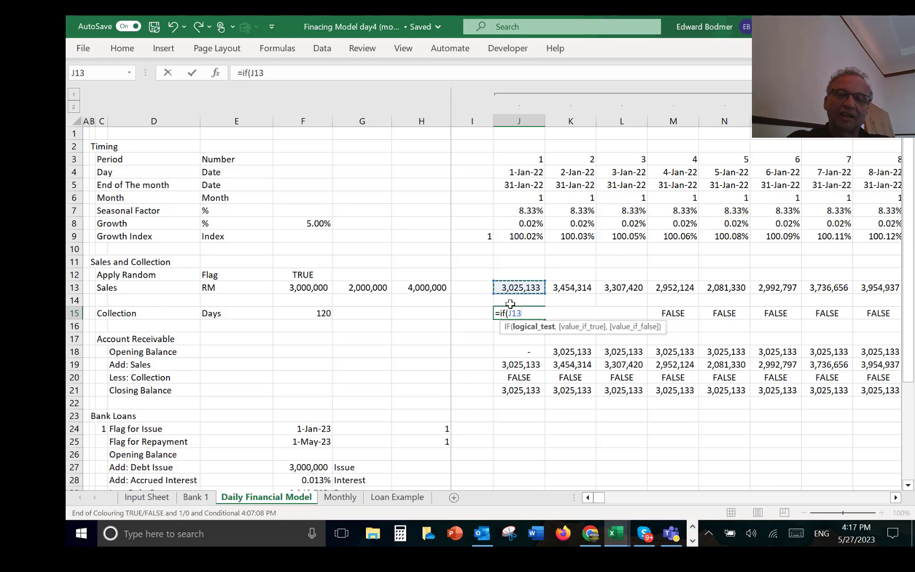
{"action": "type", "text": ",0,"}
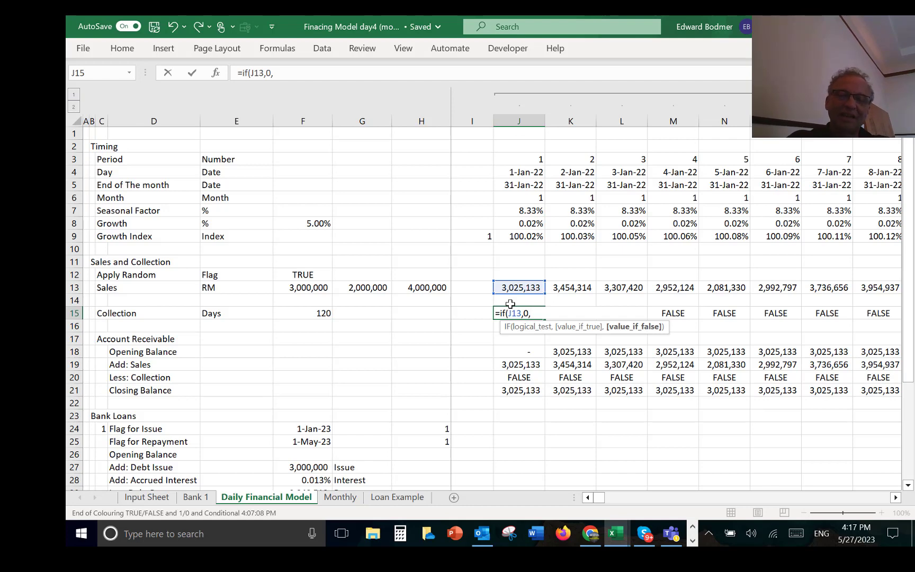
{"action": "type", "text": "-"}
{"action": "key", "text": "Left"}
{"action": "key", "text": "Left"}
{"action": "key", "text": "Left"}
{"action": "key", "text": "Left"}
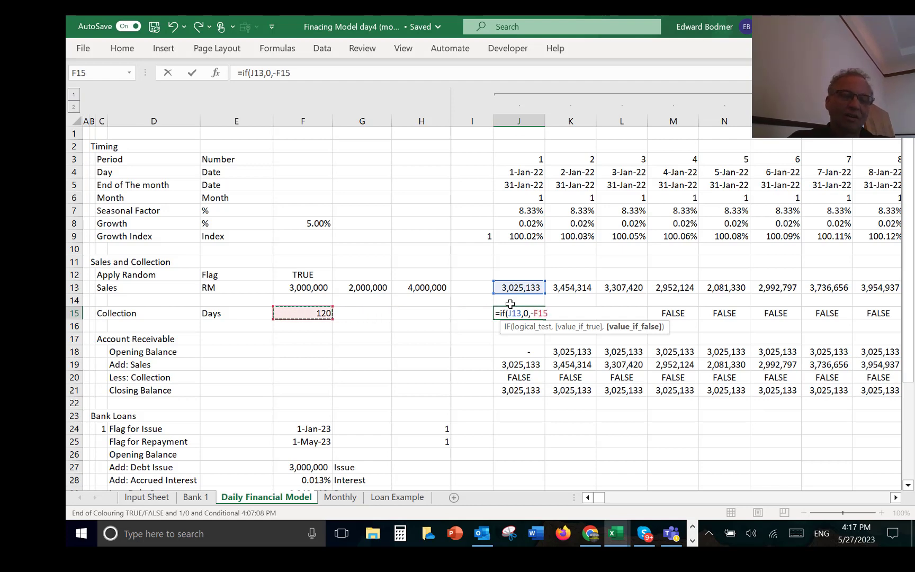
{"action": "key", "text": "F4"}
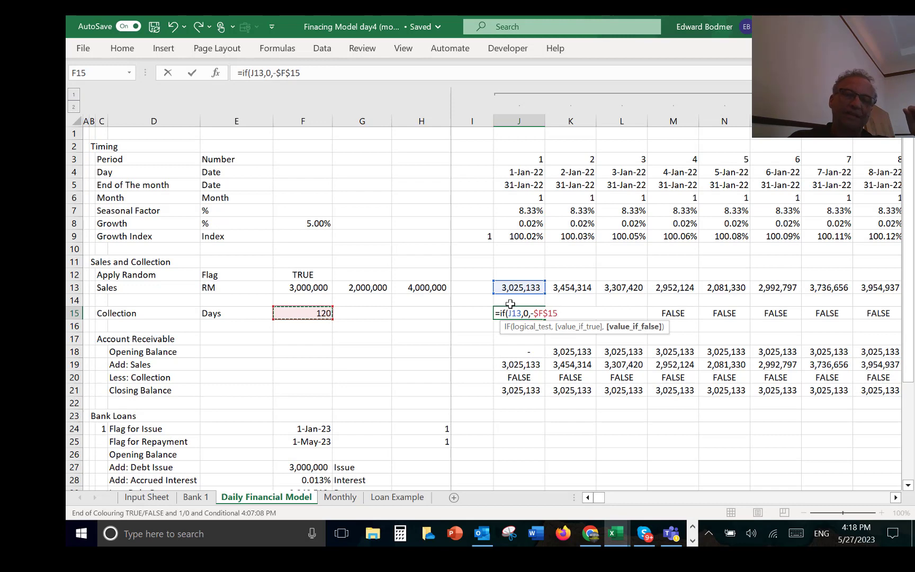
{"action": "key", "text": "Return"}
Step: Check which sales and collection-days cells the IF formula in J15 references
{"action": "key", "text": "ctrl+z"}
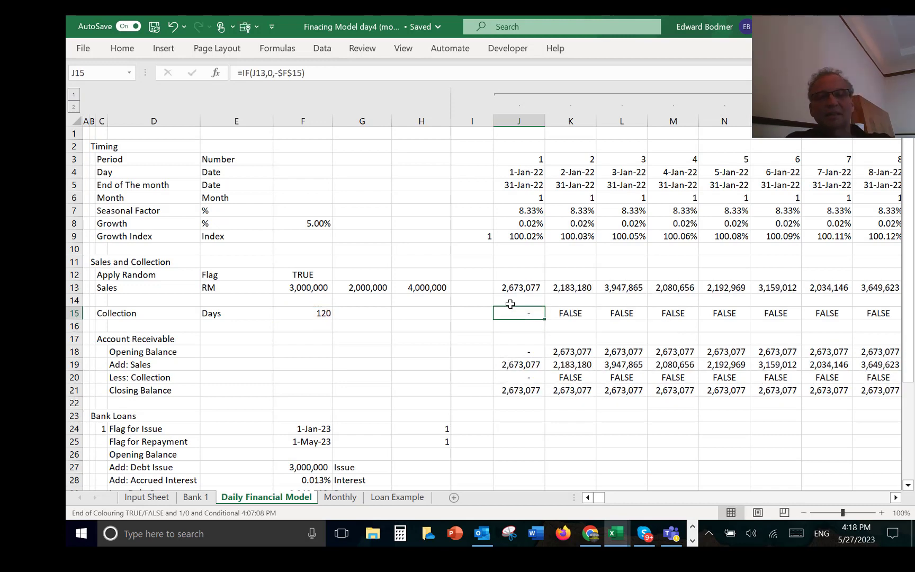
{"action": "key", "text": "F2"}
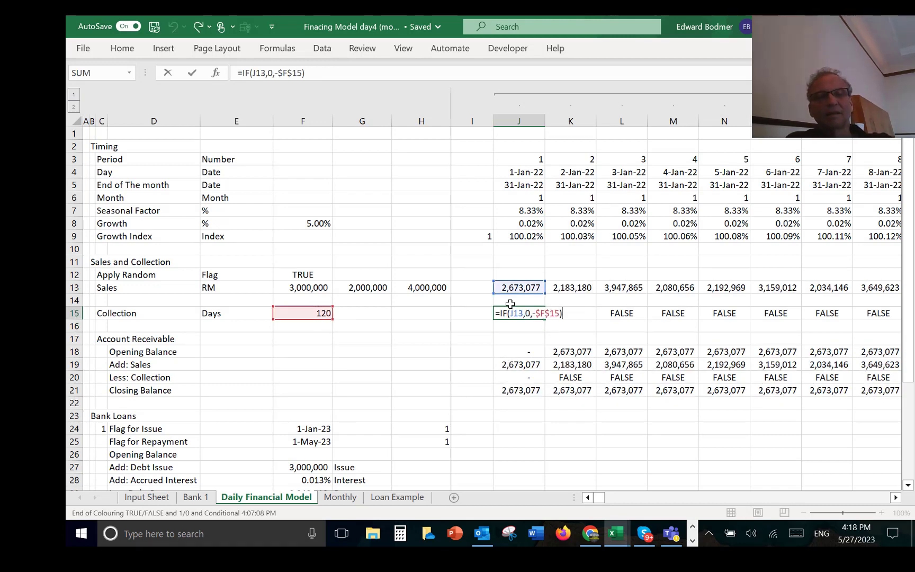
{"action": "key", "text": "ctrl+Return"}
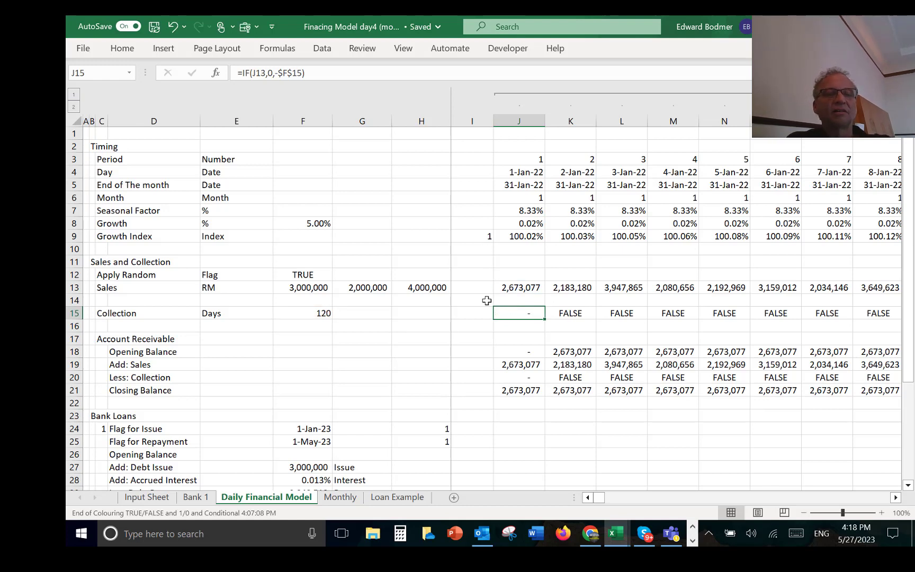
{"action": "key", "text": "ctrl+z"}
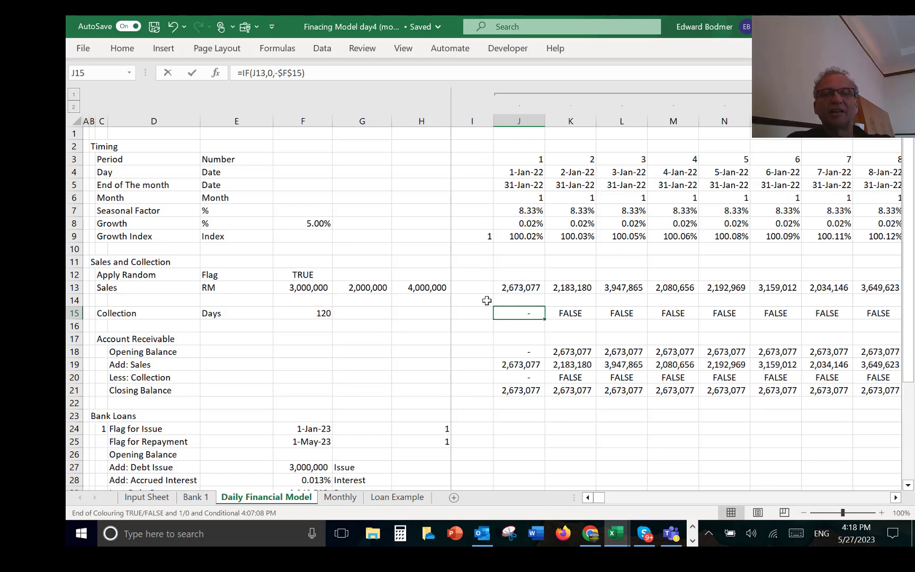
{"action": "key", "text": "F2"}
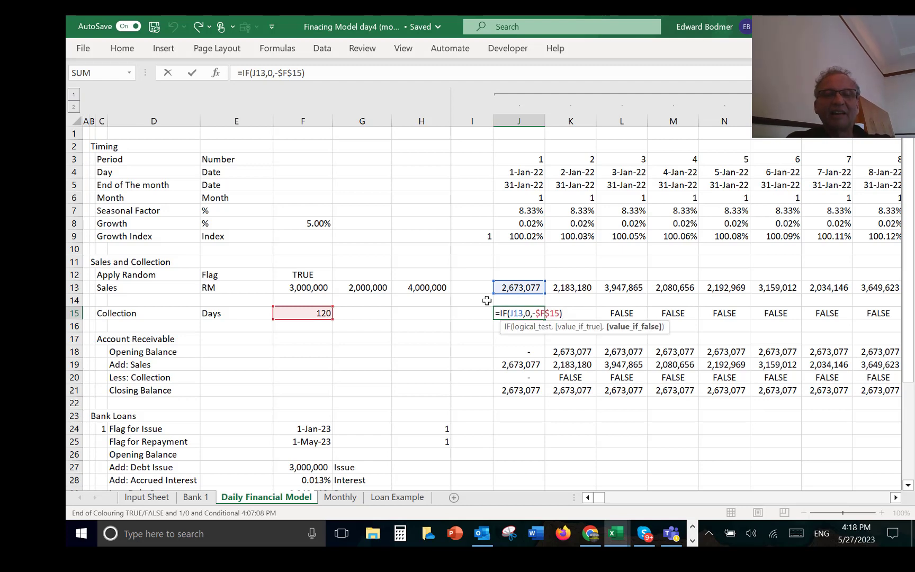
{"action": "key", "text": "ctrl+Return"}
{"action": "key", "text": "Left"}
{"action": "key", "text": "Left"}
{"action": "key", "text": "Right"}
{"action": "key", "text": "Right"}
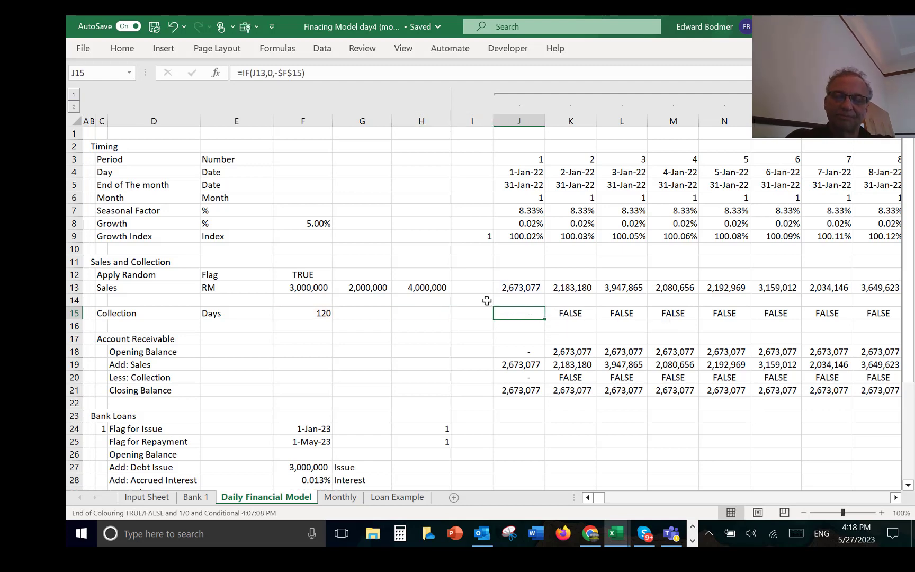
Step: Replace the J15 Collection formula with =OFFSET(J13,0,-$F$15) to pick up sales from the collection-days lag
{"action": "type", "text": "=off"}
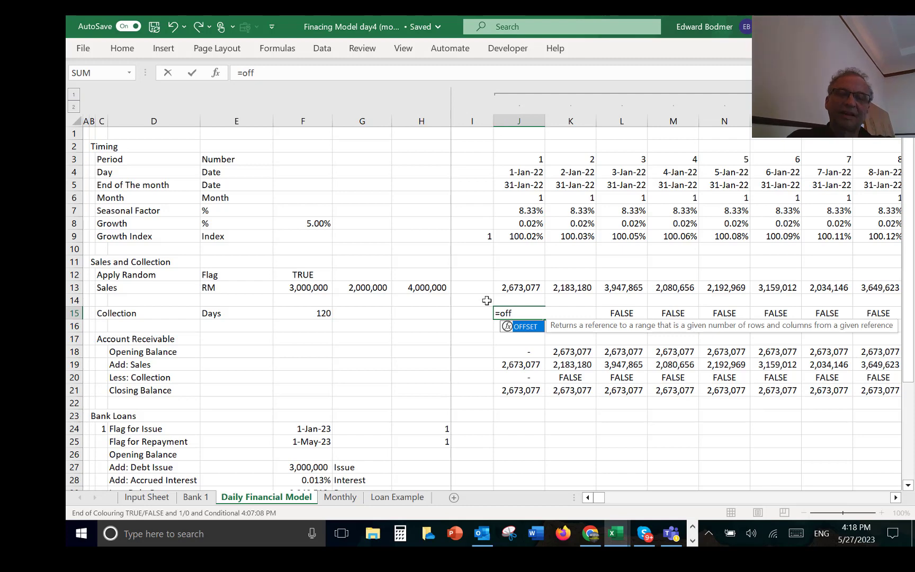
{"action": "key", "text": "Tab"}
{"action": "key", "text": "Up"}
{"action": "key", "text": "Up"}
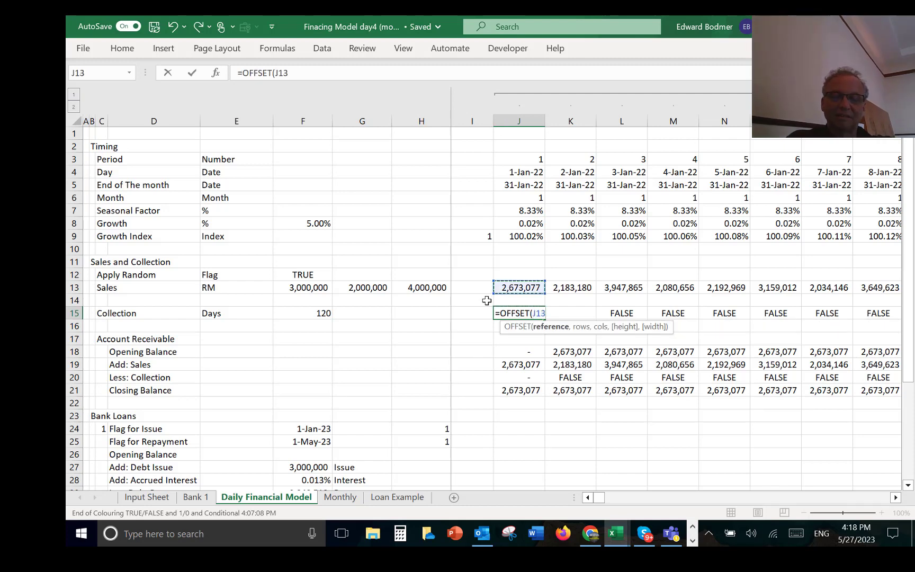
{"action": "type", "text": ","}
{"action": "key", "text": "Left"}
{"action": "key", "text": "Left"}
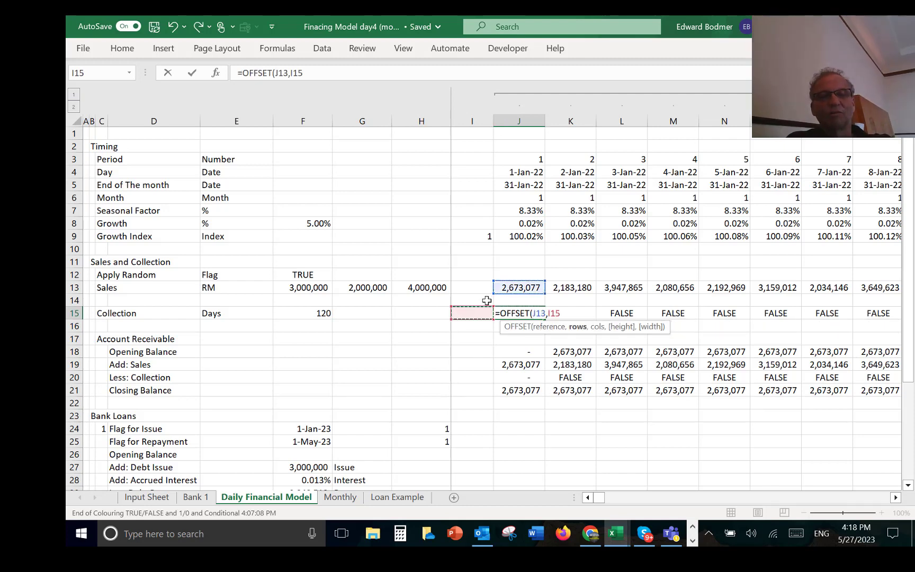
{"action": "key", "text": "Right"}
{"action": "key", "text": "BackSpace"}
{"action": "key", "text": "BackSpace"}
{"action": "key", "text": "BackSpace"}
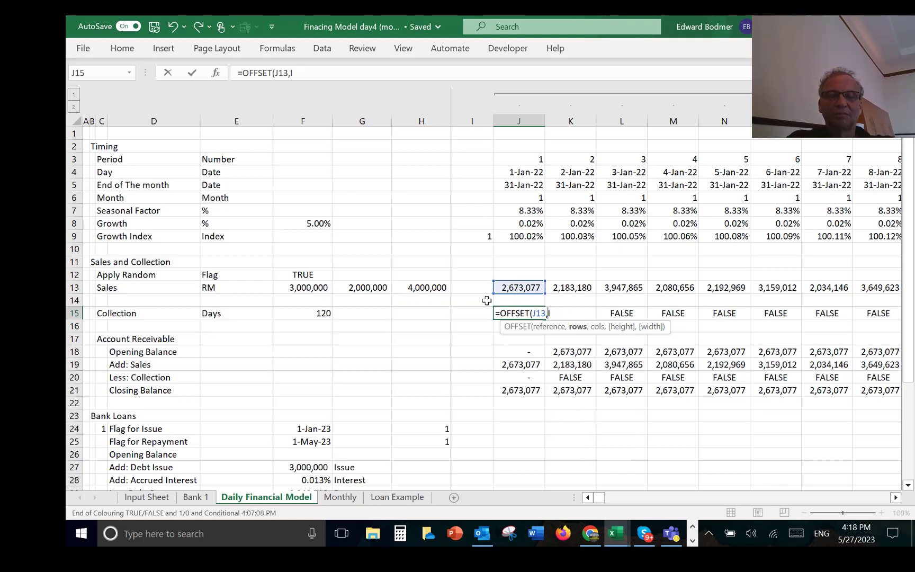
{"action": "type", "text": "0,"}
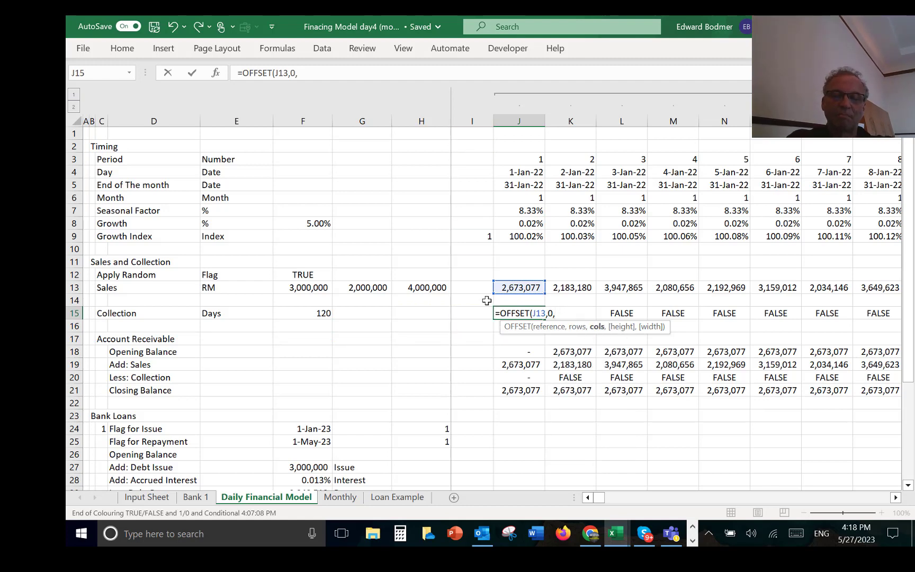
{"action": "type", "text": "-"}
{"action": "key", "text": "Left"}
{"action": "key", "text": "Left"}
{"action": "key", "text": "Left"}
{"action": "key", "text": "Left"}
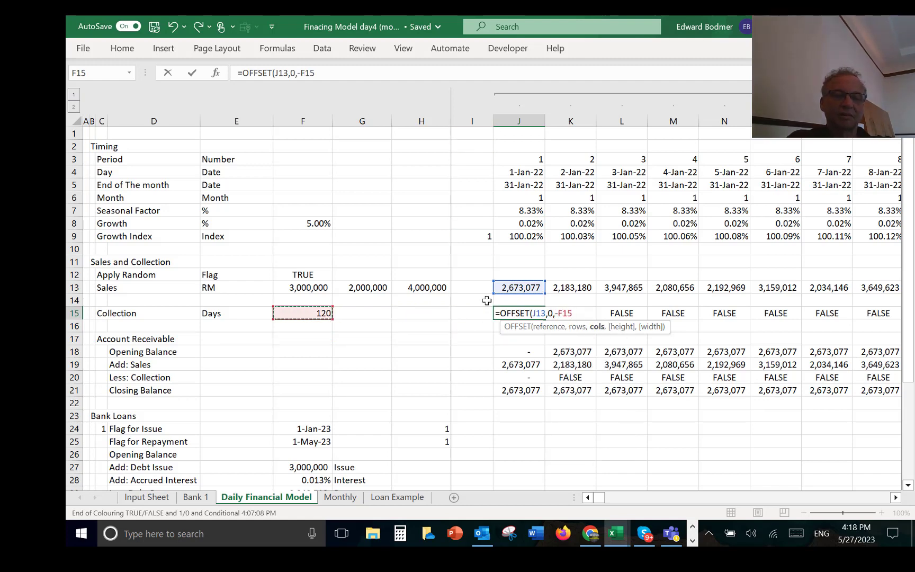
{"action": "key", "text": "F4"}
{"action": "key", "text": "ctrl+Return"}
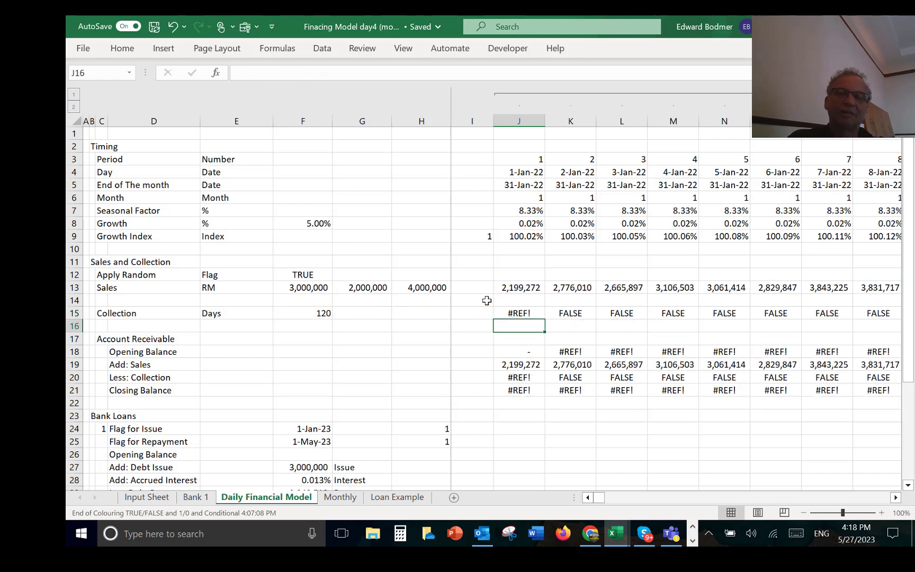
Step: Wrap the J15 OFFSET in an IF that tests whether period J3 is at least F15, giving =IF(J3>=F15,OFFSET(J13,0,-$F$15))
{"action": "key", "text": "F2"}
{"action": "key", "text": "Home"}
{"action": "key", "text": "Right"}
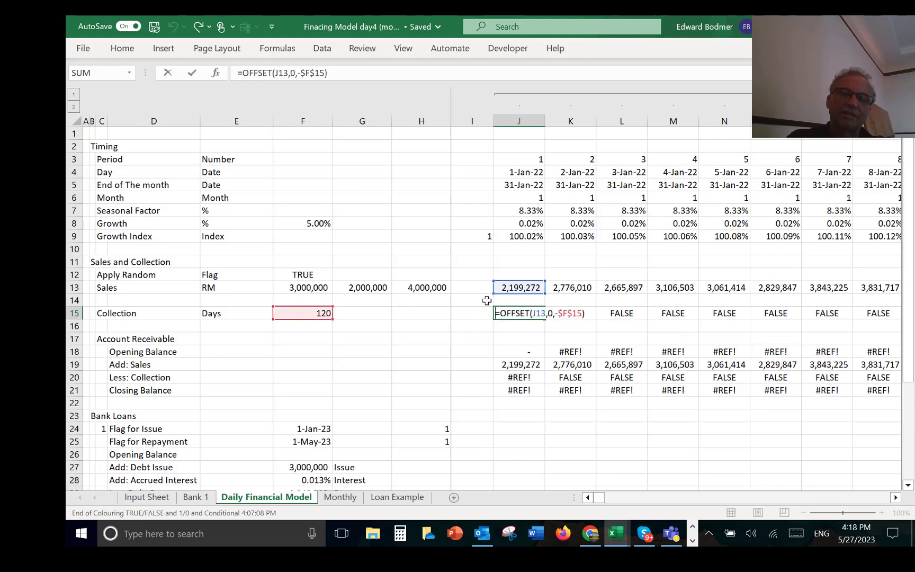
{"action": "type", "text": "if("}
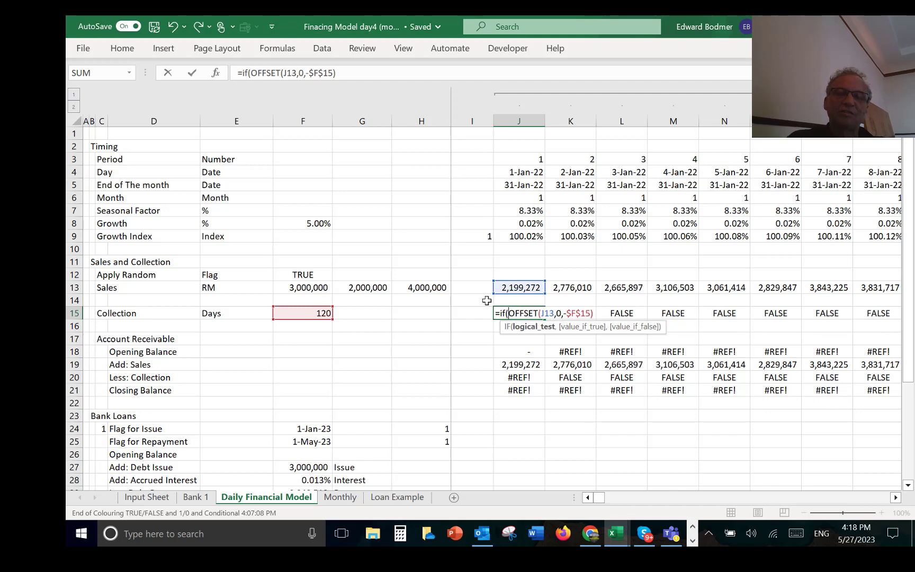
{"action": "left_click", "coordinate": [523, 167]}
{"action": "key", "text": "Up"}
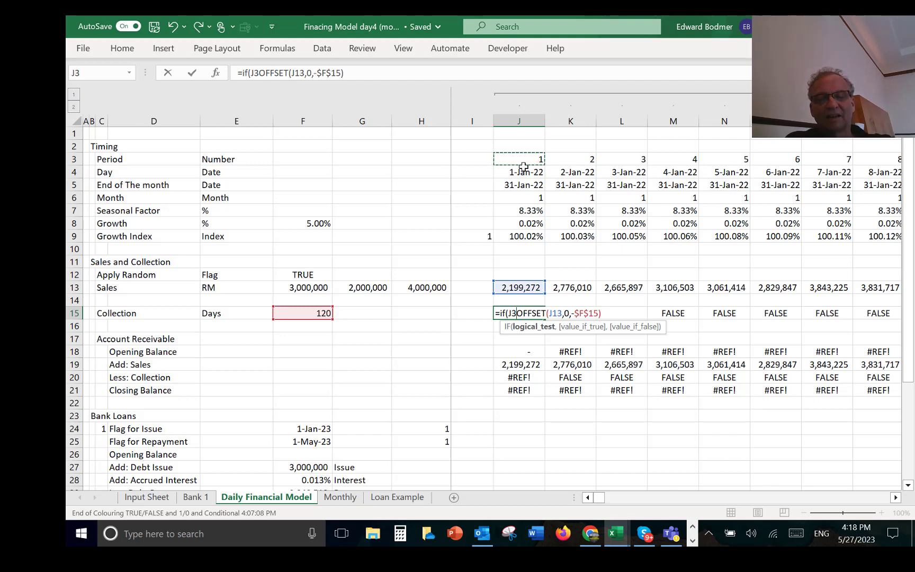
{"action": "type", "text": ">"}
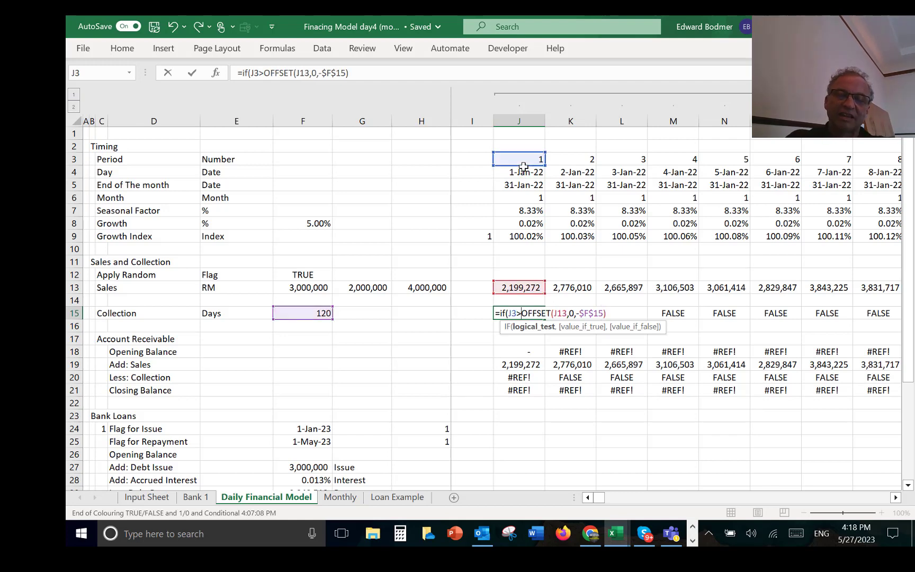
{"action": "type", "text": "="}
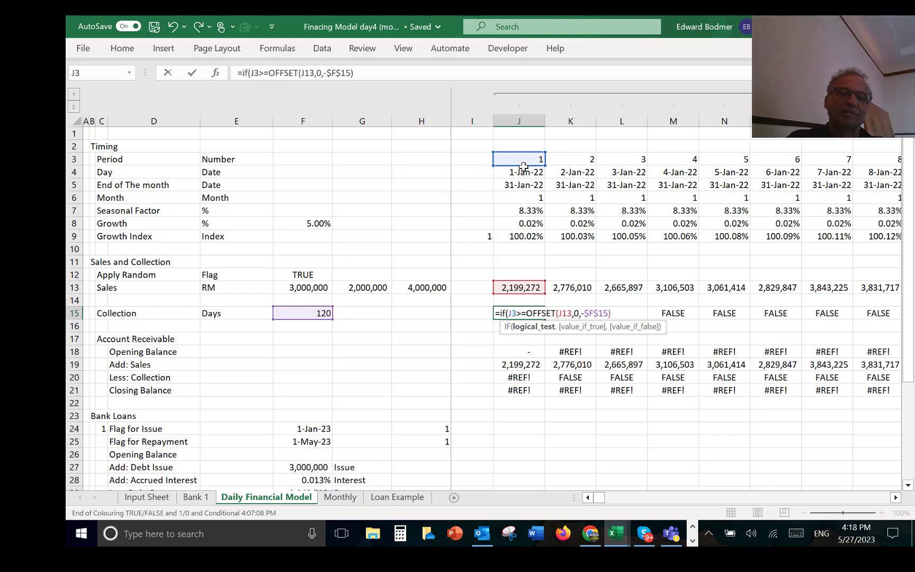
{"action": "left_click", "coordinate": [300, 312]}
{"action": "type", "text": ","}
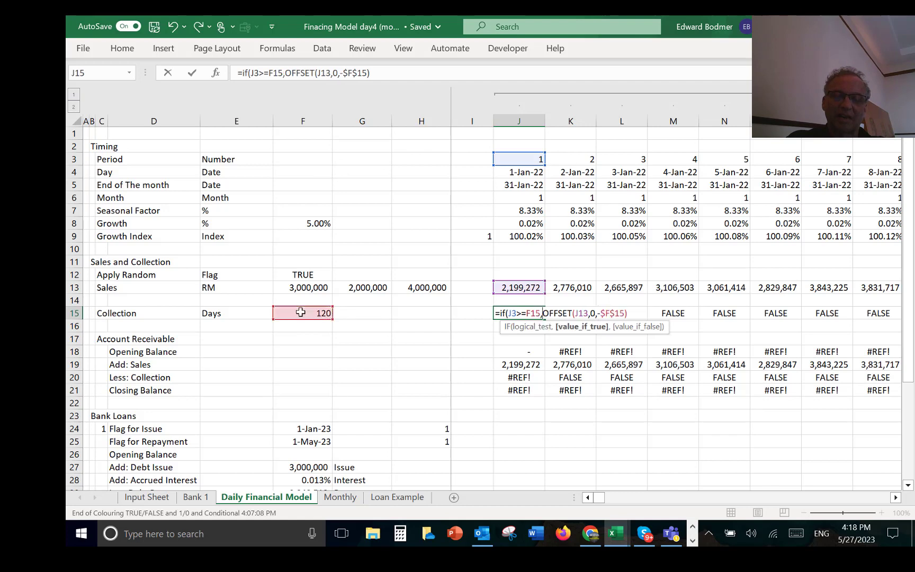
{"action": "key", "text": "Return"}
{"action": "key", "text": "Escape"}
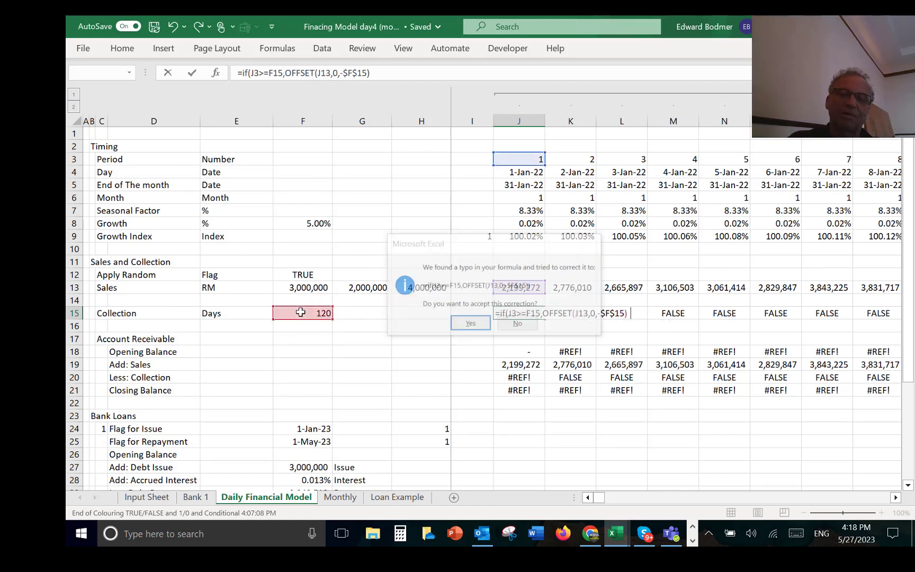
{"action": "type", "text": ")"}
{"action": "key", "text": "Return"}
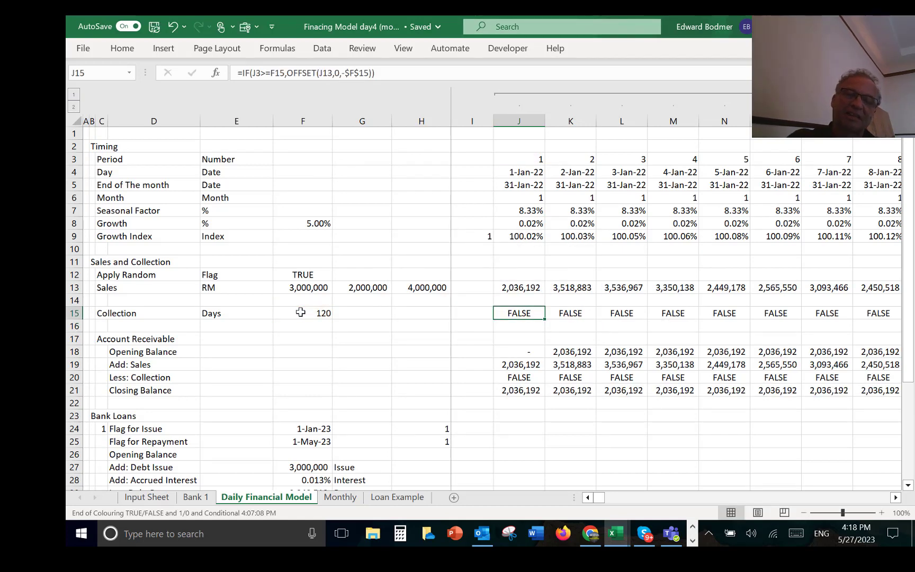
Step: Copy the J15 Collection formula across all daily columns of row 15
{"action": "key", "text": "ctrl+shift+Right"}
{"action": "key", "text": "ctrl+r"}
{"action": "key", "text": "Left"}
{"action": "key", "text": "Right"}
Step: Make the F15 reference in the J15 logical test absolute, so it reads J3>=$F$15
{"action": "key", "text": "F2"}
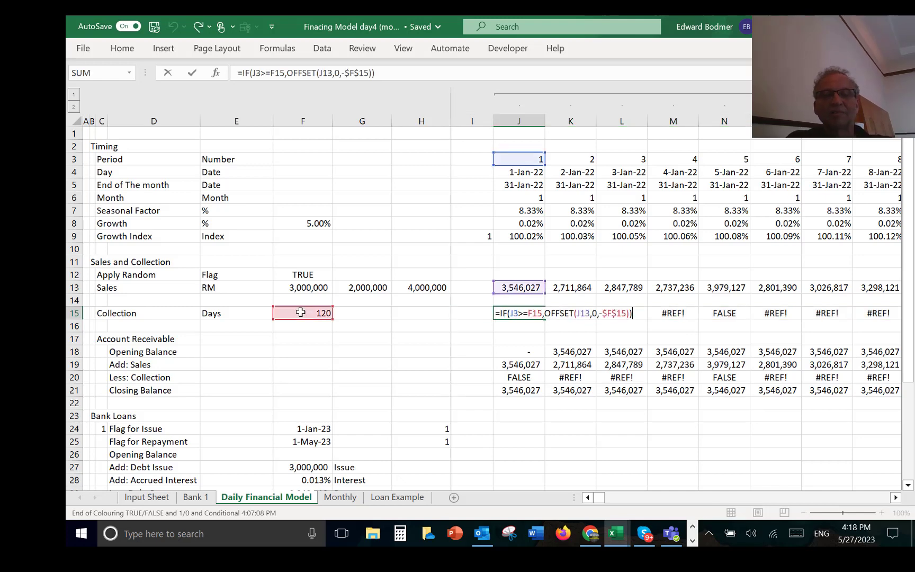
{"action": "key", "text": "Left"}
{"action": "key", "text": "Left"}
{"action": "key", "text": "Left"}
{"action": "key", "text": "Left"}
{"action": "key", "text": "Left"}
{"action": "key", "text": "Left"}
{"action": "key", "text": "Left"}
{"action": "key", "text": "Left"}
{"action": "key", "text": "Left"}
{"action": "key", "text": "Left"}
{"action": "key", "text": "Left"}
{"action": "key", "text": "Left"}
{"action": "key", "text": "Left"}
{"action": "key", "text": "Left"}
{"action": "key", "text": "Left"}
{"action": "key", "text": "Left"}
{"action": "key", "text": "Left"}
{"action": "key", "text": "Left"}
{"action": "key", "text": "Left"}
{"action": "key", "text": "Left"}
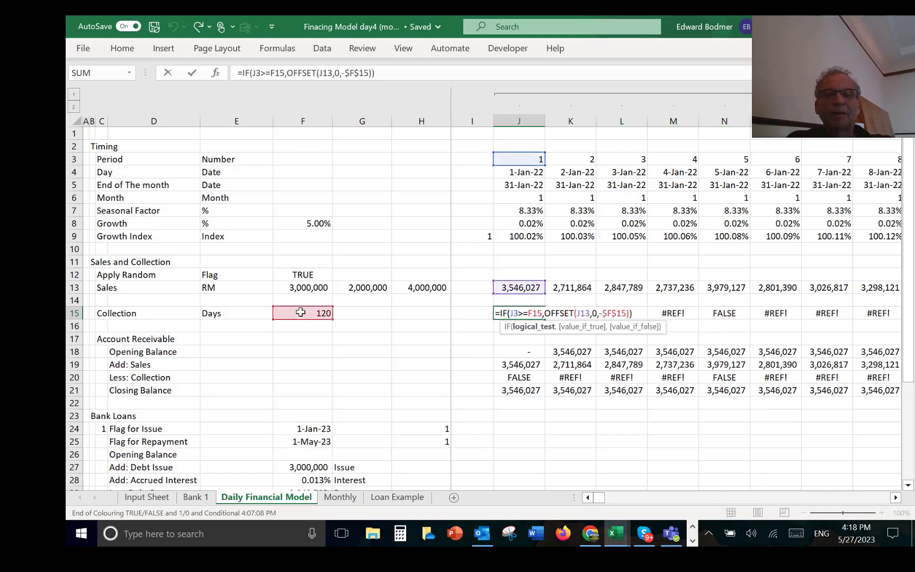
{"action": "key", "text": "F4"}
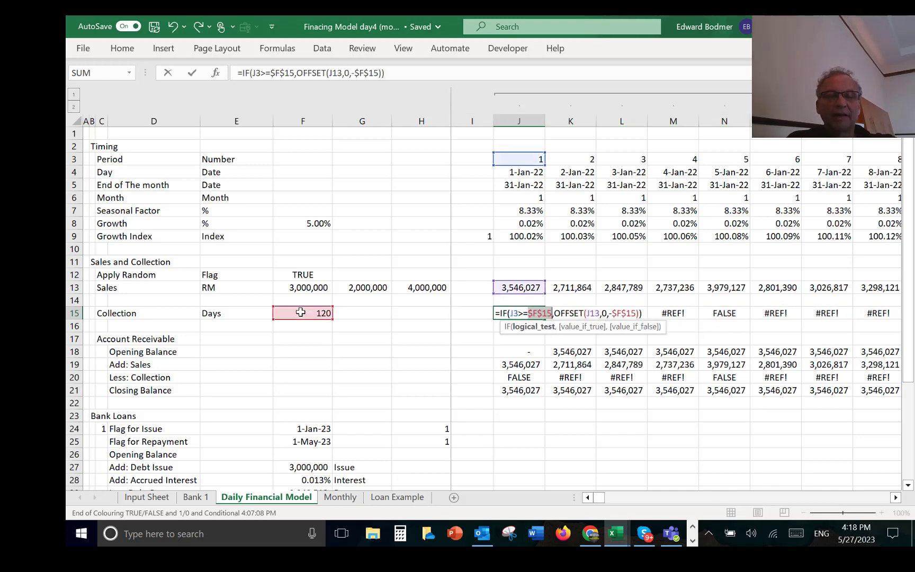
{"action": "key", "text": "Return"}
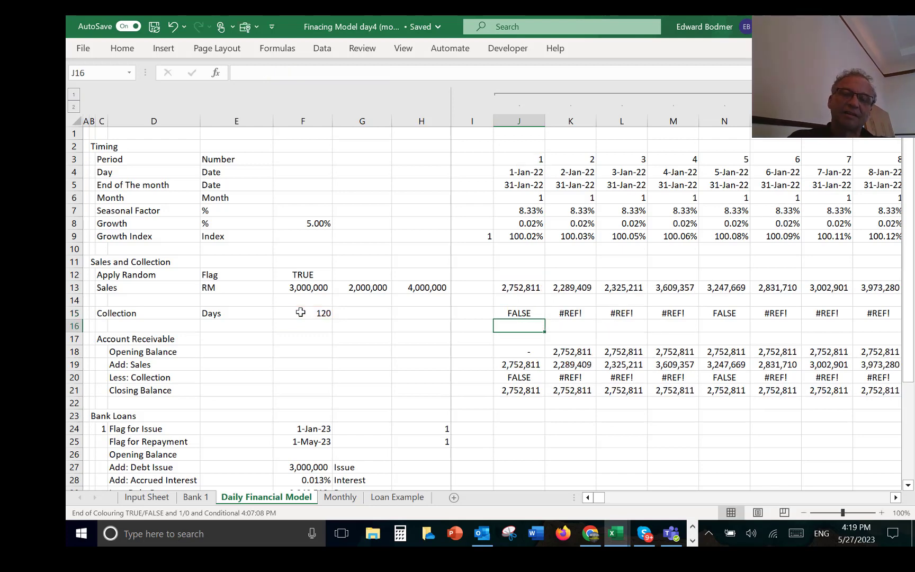
Step: Clear the Collection formulas in row 15 from K15 to the last daily column, keeping the one in J15
{"action": "key", "text": "Up"}
{"action": "key", "text": "Right"}
{"action": "key", "text": "ctrl+shift+Right"}
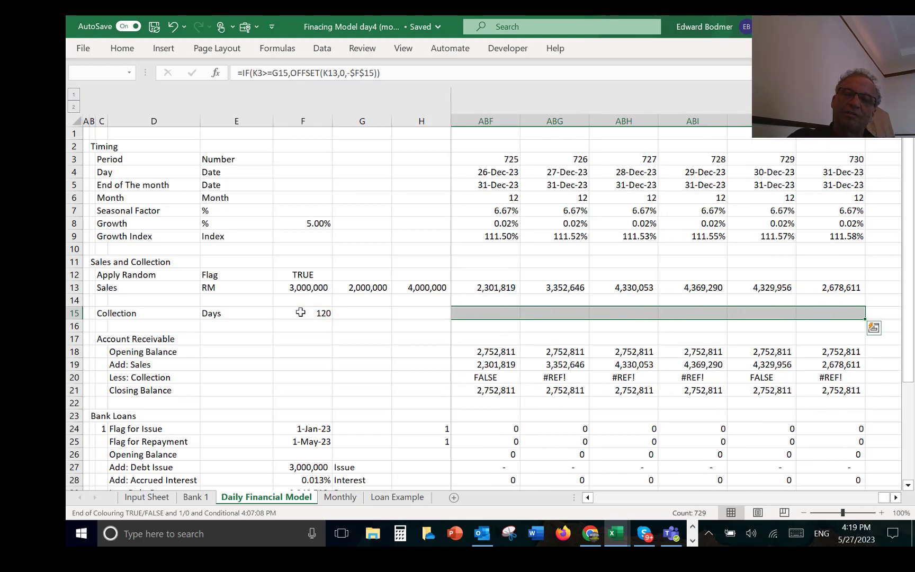
{"action": "key", "text": "Delete"}
{"action": "key", "text": "Left"}
{"action": "key", "text": "Left"}
{"action": "key", "text": "Left"}
{"action": "key", "text": "Right"}
{"action": "key", "text": "Right"}
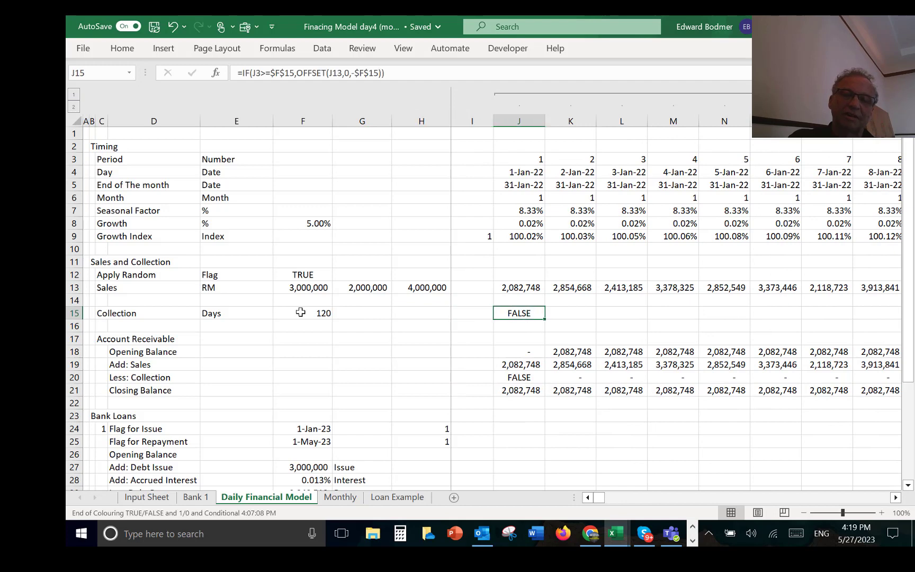
Step: Copy the J15 Collection formula with the absolute $F$15 test across all daily columns of row 15
{"action": "key", "text": "ctrl+shift+Right"}
{"action": "key", "text": "ctrl+r"}
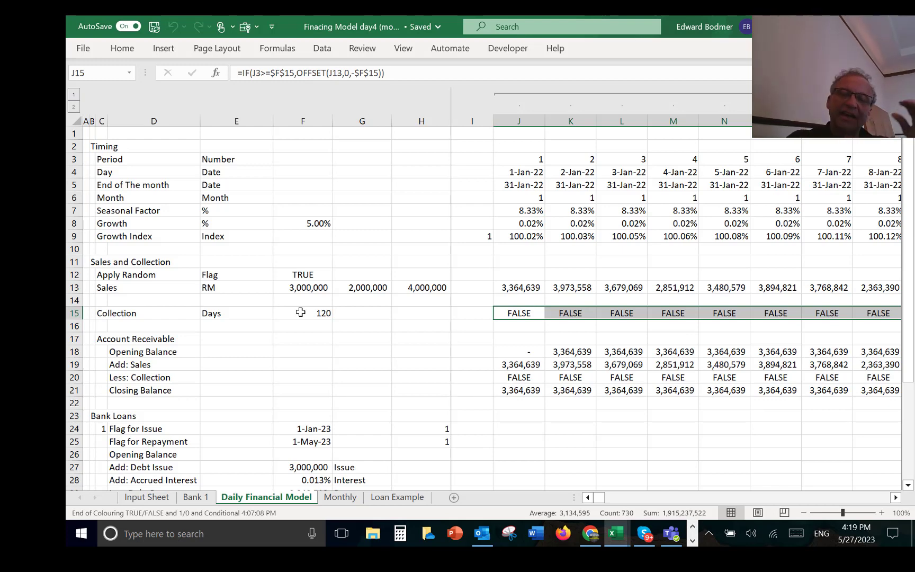
Step: Examine the Opening Balance, Add: Sales and Less: Collection formulas in J18 to J20 of the Account Receivable block
{"action": "key", "text": "Down"}
{"action": "key", "text": "Down"}
{"action": "key", "text": "Down"}
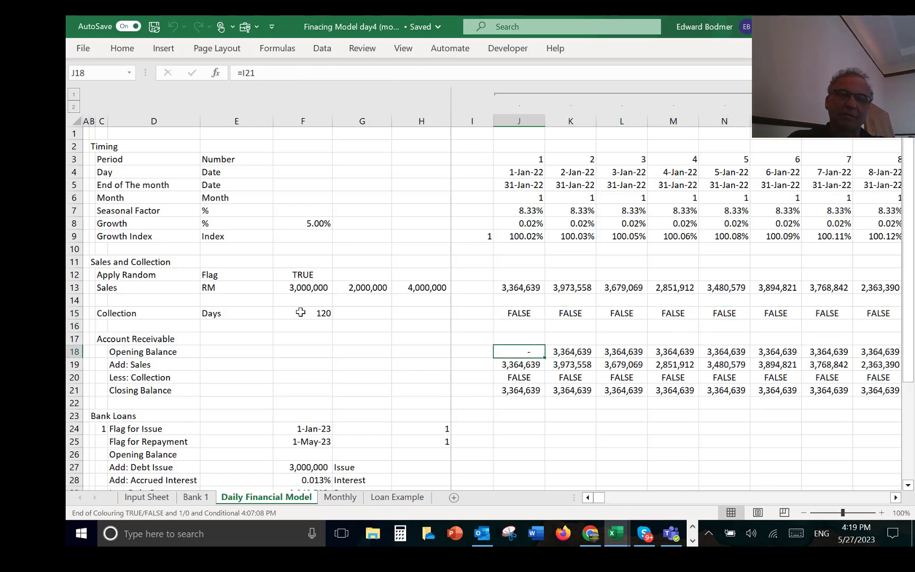
{"action": "key", "text": "Down"}
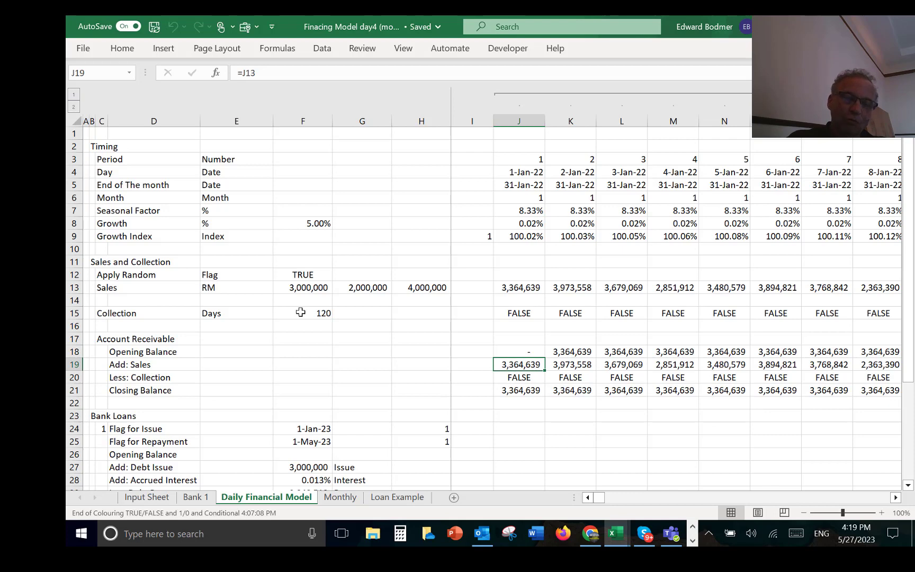
{"action": "key", "text": "Down"}
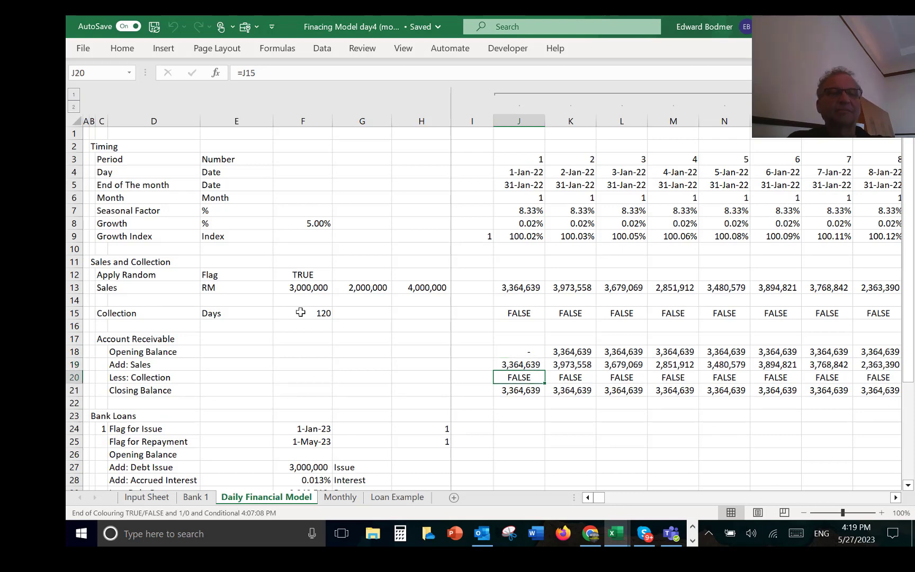
{"action": "key", "text": "Down"}
{"action": "key", "text": "Up"}
{"action": "key", "text": "F2"}
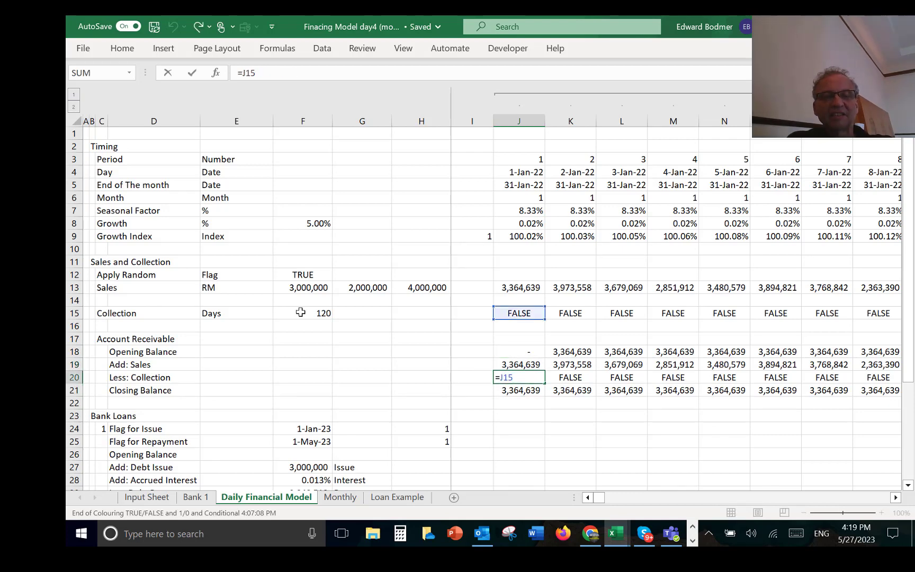
{"action": "key", "text": "Escape"}
Step: Try to calculate the Closing Balance in J21 with =SUM(J18:J20)
{"action": "key", "text": "Down"}
{"action": "key", "text": "alt+equal"}
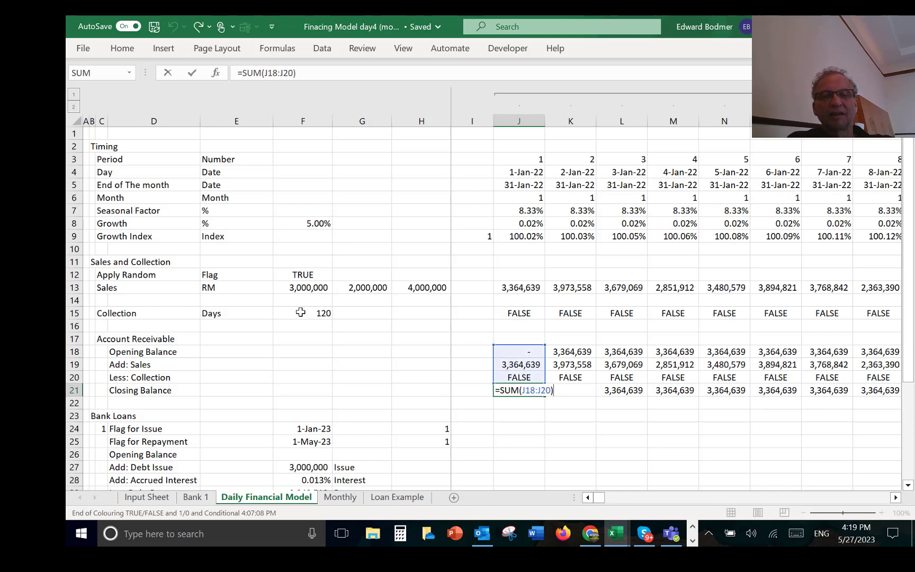
{"action": "key", "text": "ctrl+Return"}
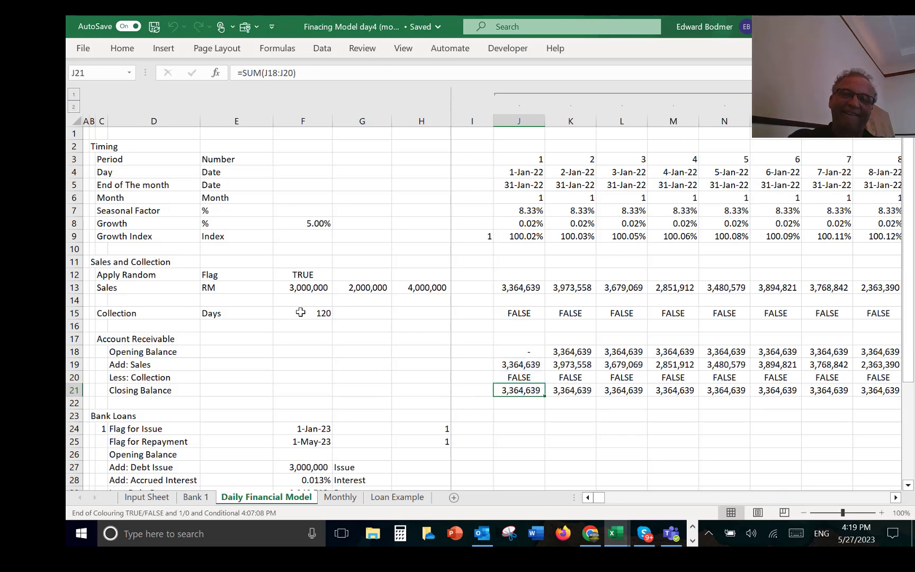
Step: Enter =J18+J19-J20 as the Closing Balance in J21 and copy it across all daily columns of row 21
{"action": "type", "text": "="}
{"action": "key", "text": "Up"}
{"action": "key", "text": "Up"}
{"action": "key", "text": "Up"}
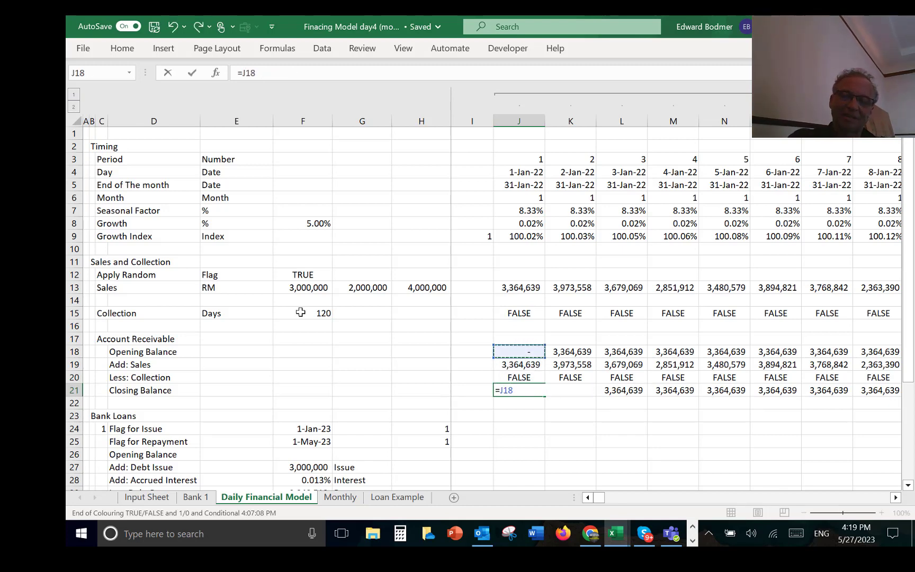
{"action": "type", "text": "+"}
{"action": "key", "text": "Down"}
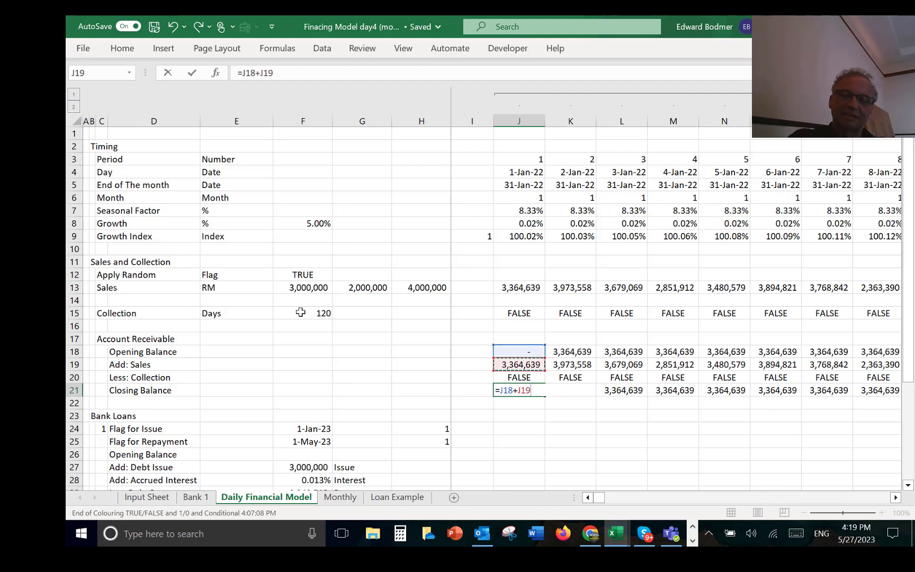
{"action": "type", "text": "-"}
{"action": "key", "text": "Down"}
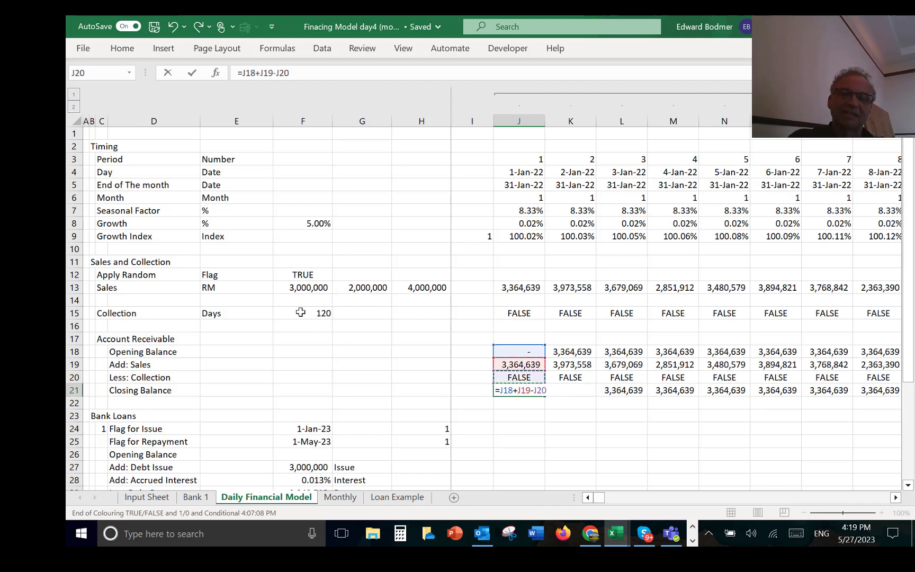
{"action": "key", "text": "ctrl+Return"}
{"action": "key", "text": "ctrl+alt+r"}
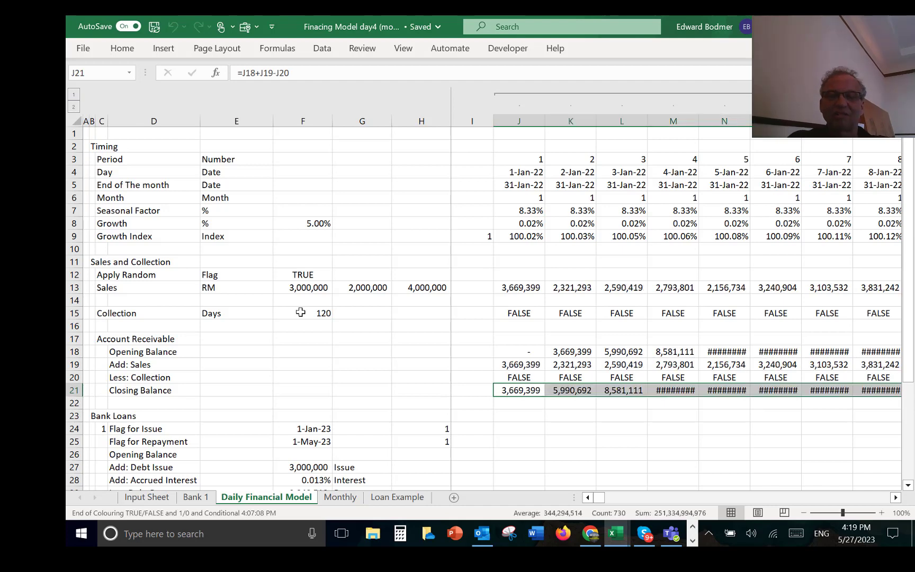
Step: Add a top border to the Account Receivable Closing Balance row, from D21 to the last daily column
{"action": "key", "text": "Left"}
{"action": "key", "text": "Left"}
{"action": "key", "text": "Left"}
{"action": "key", "text": "Left"}
{"action": "key", "text": "Left"}
{"action": "key", "text": "Left"}
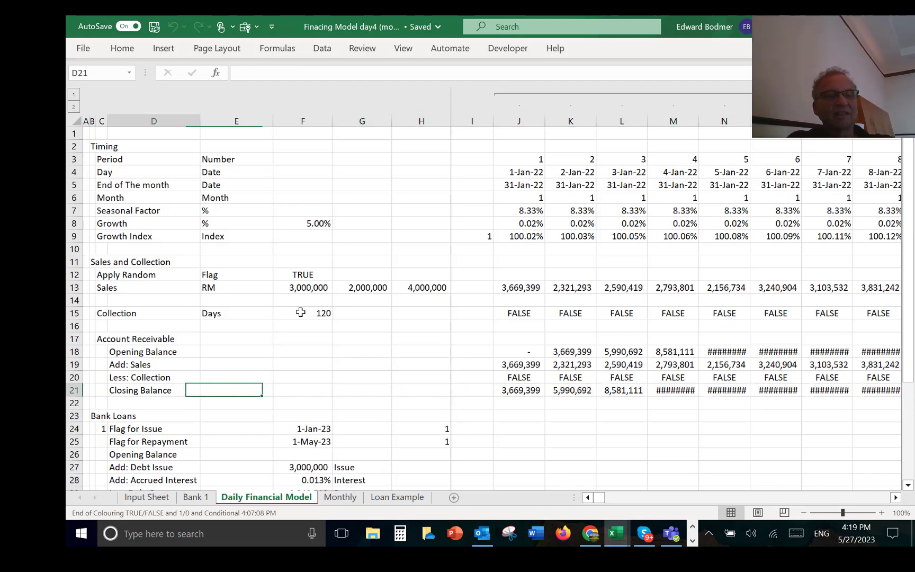
{"action": "key", "text": "ctrl+shift+Right"}
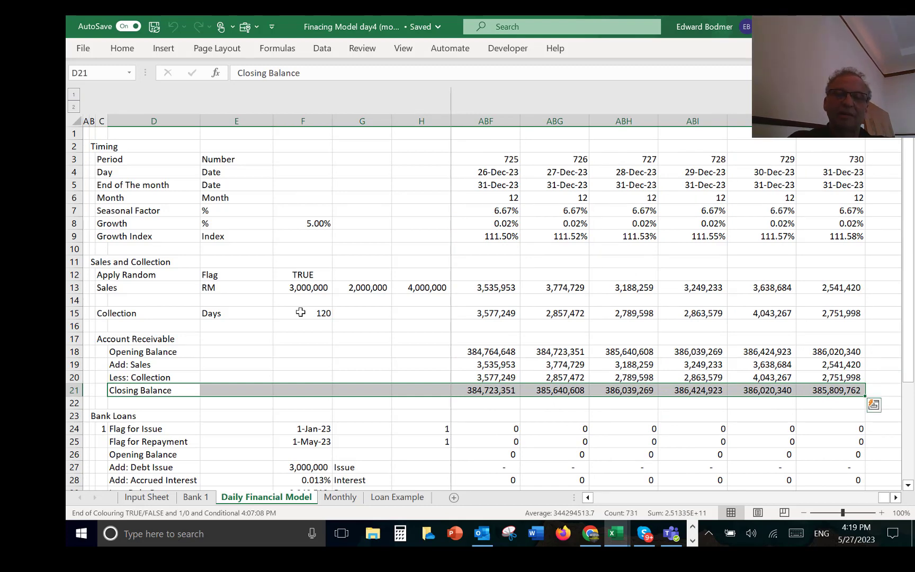
{"action": "key", "text": "Right"}
{"action": "key", "text": "Right"}
{"action": "key", "text": "Right"}
{"action": "key", "text": "Right"}
{"action": "key", "text": "Right"}
{"action": "key", "text": "Right"}
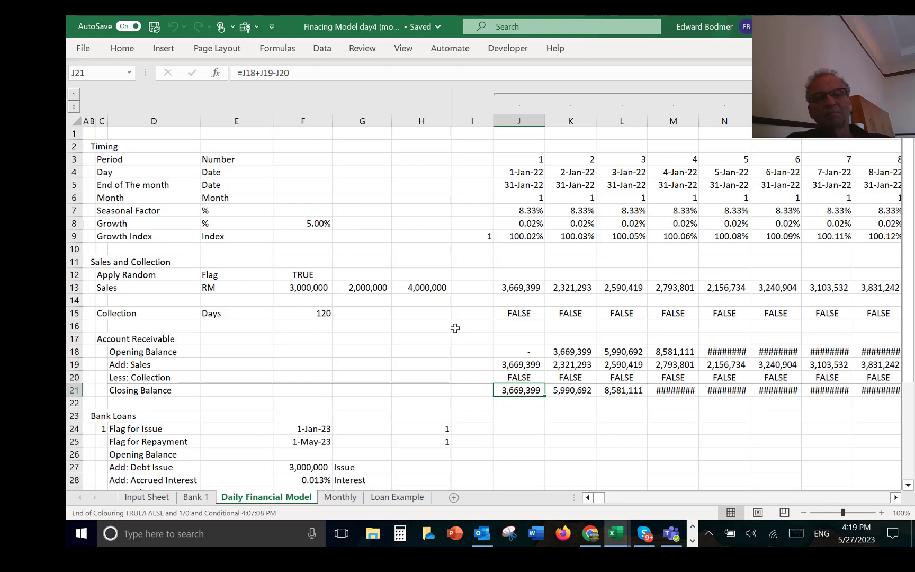
Step: Ungroup all columns from J to the end of the sheet to remove the column outline
{"action": "left_click", "coordinate": [529, 120]}
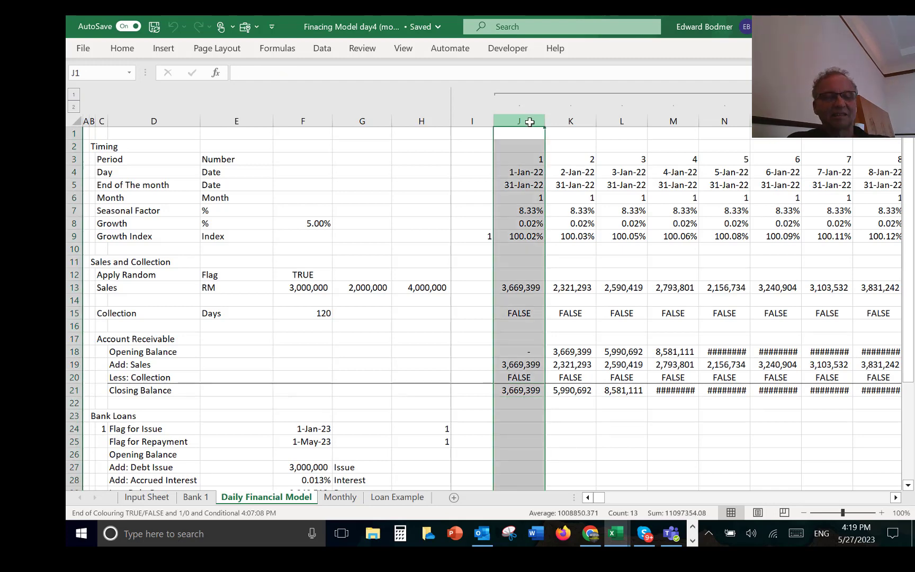
{"action": "key", "text": "ctrl+shift+Right"}
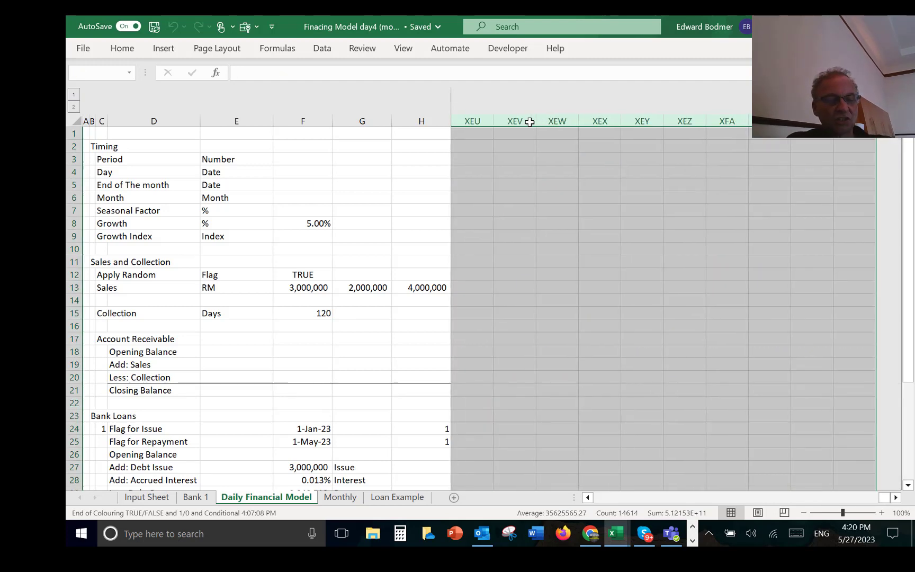
{"action": "key", "text": "alt+shift+Left"}
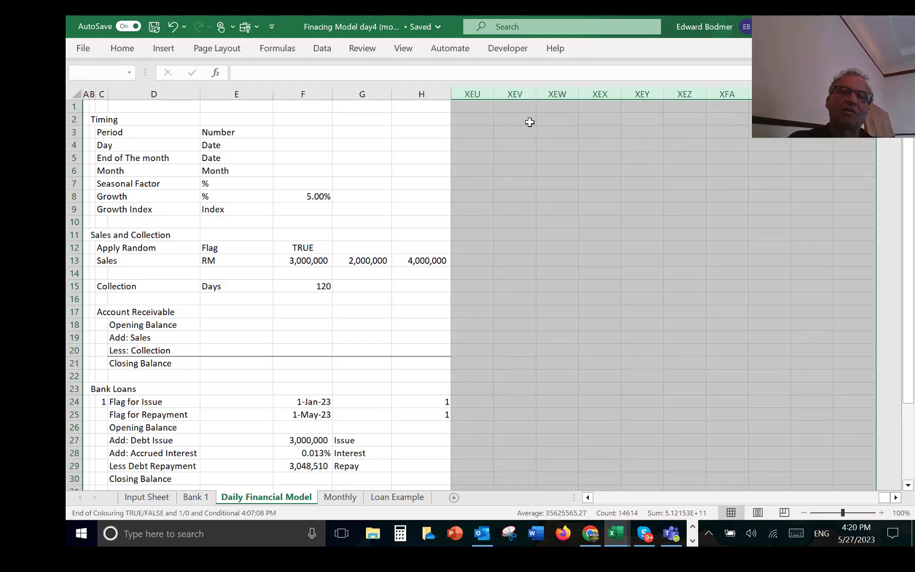
{"action": "key", "text": "Left"}
{"action": "key", "text": "Left"}
{"action": "key", "text": "Right"}
{"action": "key", "text": "Right"}
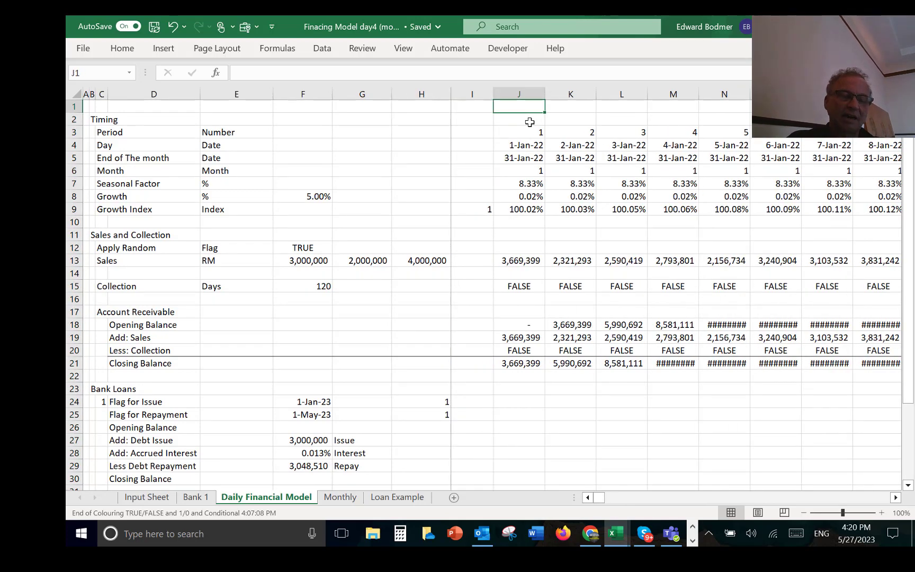
{"action": "key", "text": "Left"}
{"action": "key", "text": "Right"}
{"action": "key", "text": "Down"}
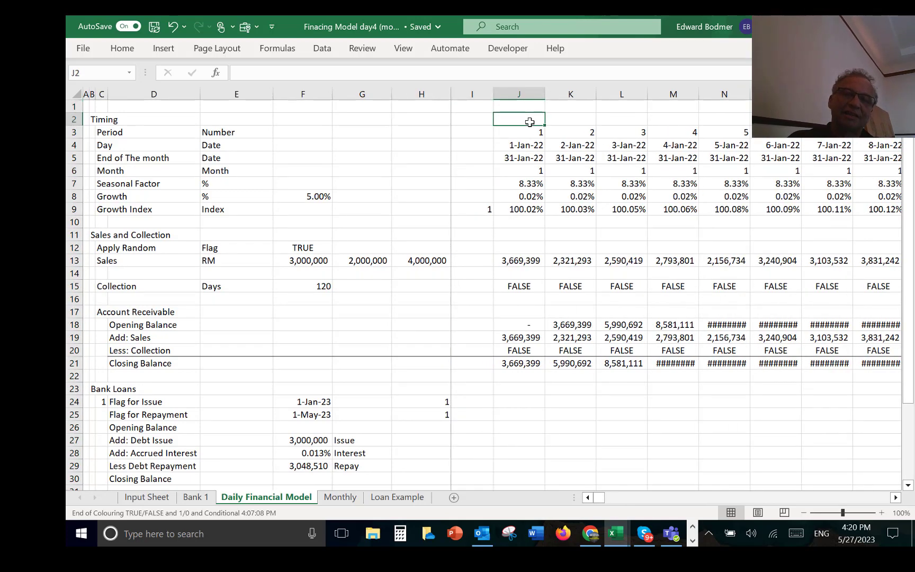
{"action": "key", "text": "Up"}
{"action": "key", "text": "Down"}
{"action": "key", "text": "Up"}
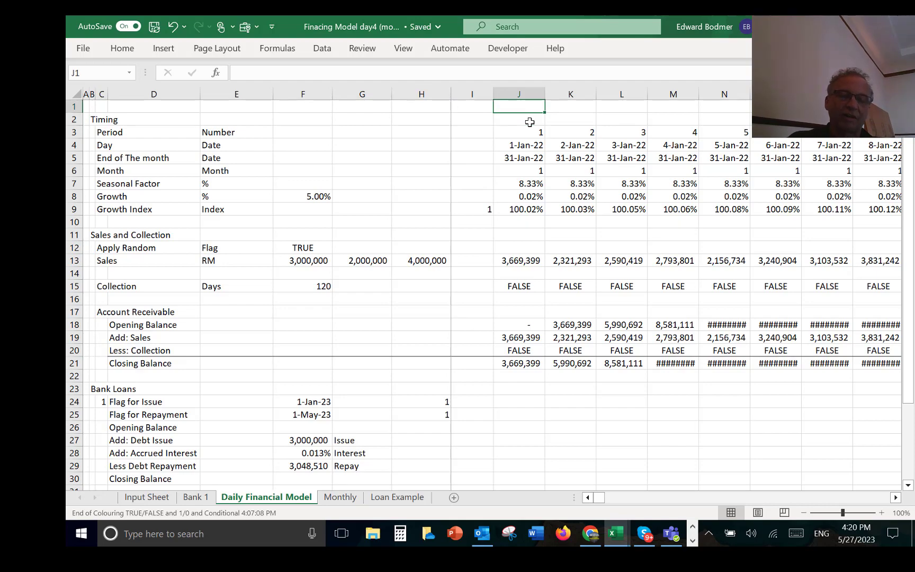
{"action": "key", "text": "ctrl+space"}
{"action": "key", "text": "shift+Right"}
{"action": "key", "text": "shift+Right"}
{"action": "key", "text": "shift+Right"}
{"action": "key", "text": "shift+Right"}
{"action": "key", "text": "shift+Right"}
{"action": "key", "text": "shift+Right"}
{"action": "key", "text": "shift+Right"}
{"action": "key", "text": "shift+Right"}
{"action": "key", "text": "shift+Right"}
{"action": "key", "text": "shift+Right"}
{"action": "key", "text": "shift+Right"}
{"action": "key", "text": "shift+Right"}
{"action": "key", "text": "shift+Right"}
{"action": "key", "text": "shift+Right"}
{"action": "key", "text": "shift+Right"}
{"action": "key", "text": "shift+Right"}
{"action": "key", "text": "shift+Right"}
{"action": "key", "text": "shift+Right"}
{"action": "key", "text": "shift+Right"}
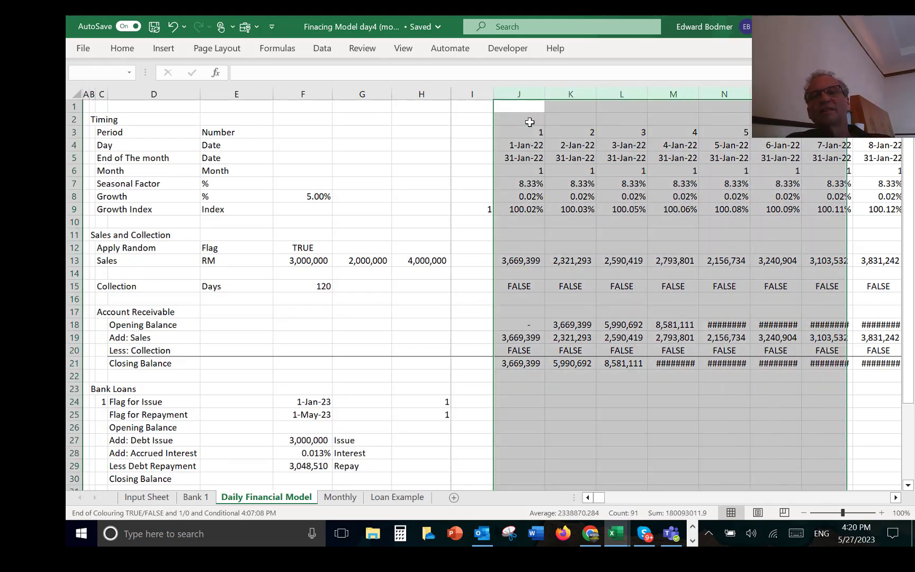
{"action": "key", "text": "shift+Right"}
{"action": "key", "text": "shift+Right"}
{"action": "key", "text": "shift+Right"}
{"action": "key", "text": "shift+Right"}
{"action": "key", "text": "shift+Right"}
{"action": "key", "text": "shift+Right"}
{"action": "key", "text": "shift+Right"}
{"action": "key", "text": "shift+Right"}
{"action": "key", "text": "shift+Right"}
{"action": "key", "text": "shift+Right"}
{"action": "key", "text": "shift+Right"}
{"action": "key", "text": "shift+Right"}
{"action": "key", "text": "shift+Right"}
{"action": "key", "text": "shift+Right"}
{"action": "key", "text": "shift+Right"}
{"action": "key", "text": "shift+Right"}
{"action": "key", "text": "shift+Right"}
{"action": "key", "text": "shift+Right"}
{"action": "key", "text": "shift+Right"}
{"action": "key", "text": "shift+Right"}
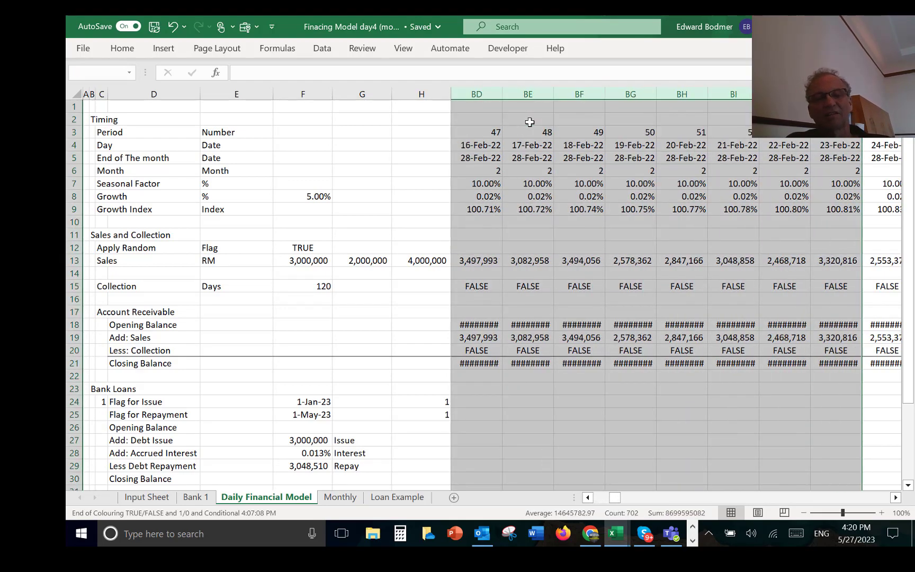
{"action": "key", "text": "ctrl+Home"}
{"action": "key", "text": "Home"}
{"action": "key", "text": "Down"}
{"action": "key", "text": "Down"}
{"action": "key", "text": "Down"}
{"action": "key", "text": "Down"}
{"action": "key", "text": "Down"}
{"action": "key", "text": "Down"}
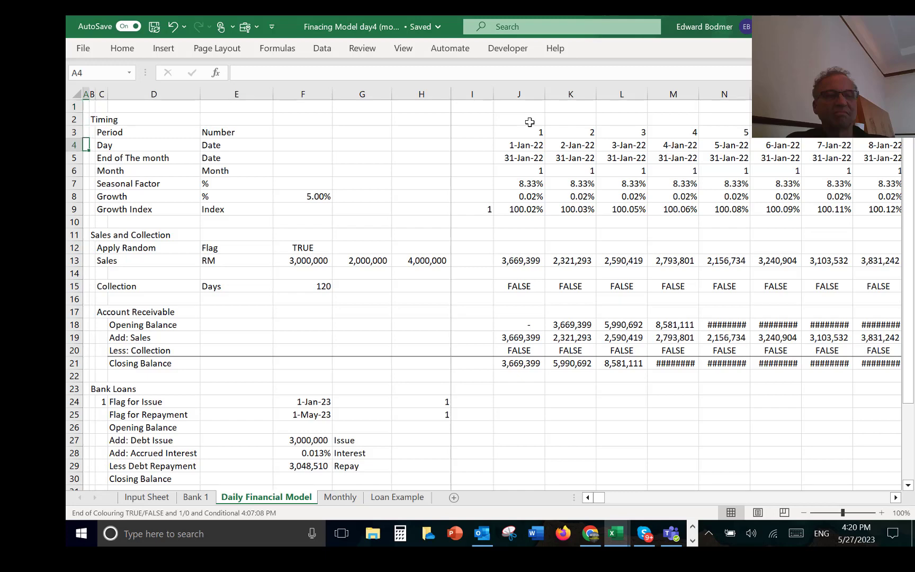
{"action": "left_click", "coordinate": [529, 324]}
{"action": "key", "text": "shift+Down"}
{"action": "key", "text": "shift+Down"}
{"action": "key", "text": "shift+Down"}
{"action": "key", "text": "ctrl+shift+Down"}
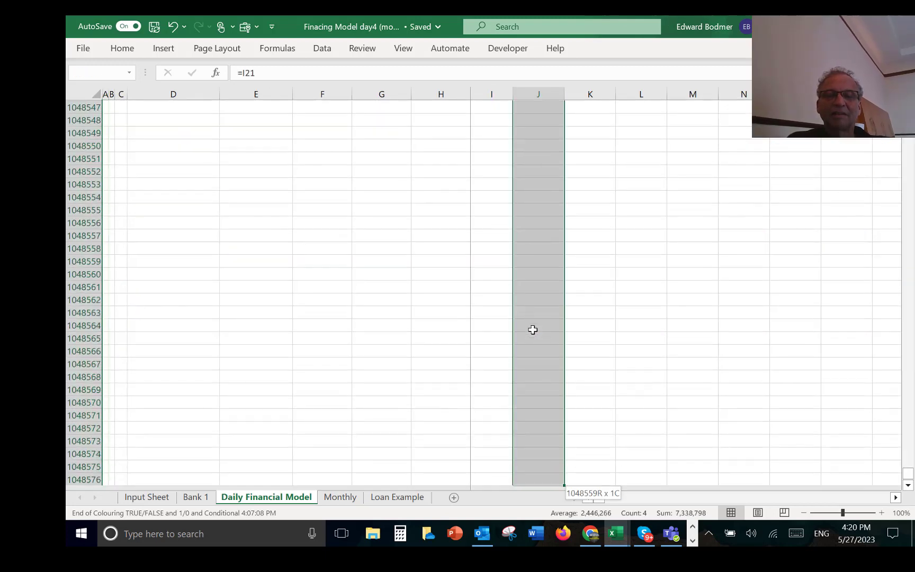
{"action": "key", "text": "ctrl+shift+Up"}
{"action": "key", "text": "ctrl+shift+Up"}
{"action": "key", "text": "Up"}
{"action": "key", "text": "Down"}
{"action": "key", "text": "shift+Down"}
{"action": "key", "text": "shift+Down"}
{"action": "key", "text": "shift+Down"}
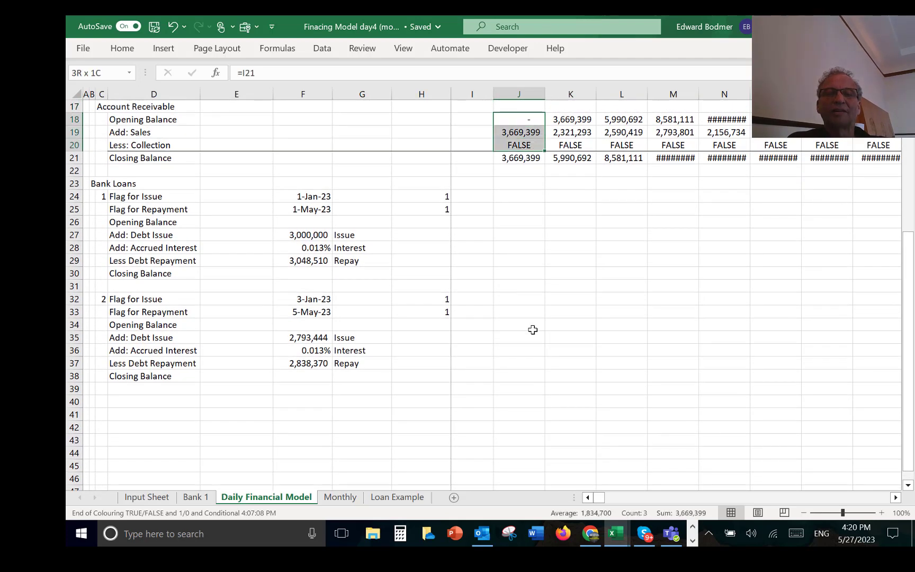
{"action": "key", "text": "ctrl+shift+Right"}
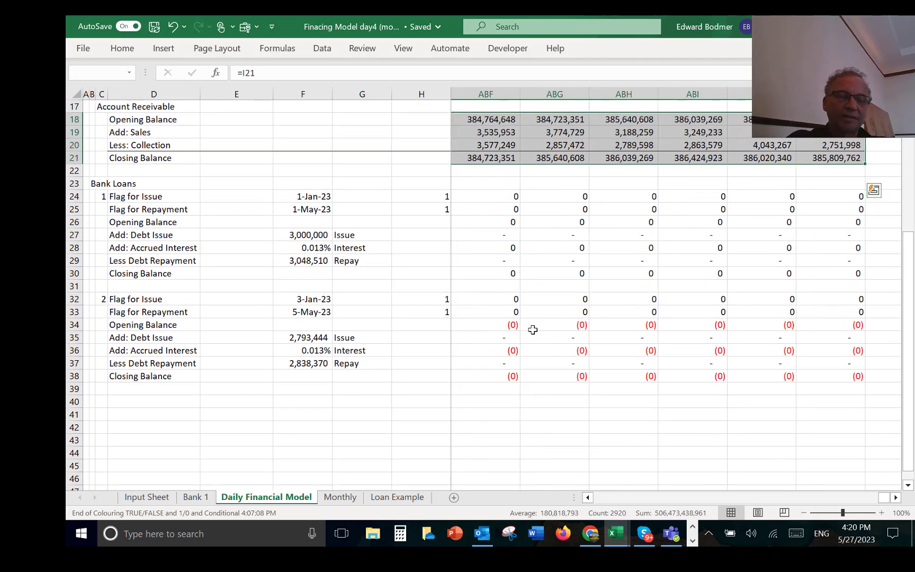
{"action": "key", "text": "Left"}
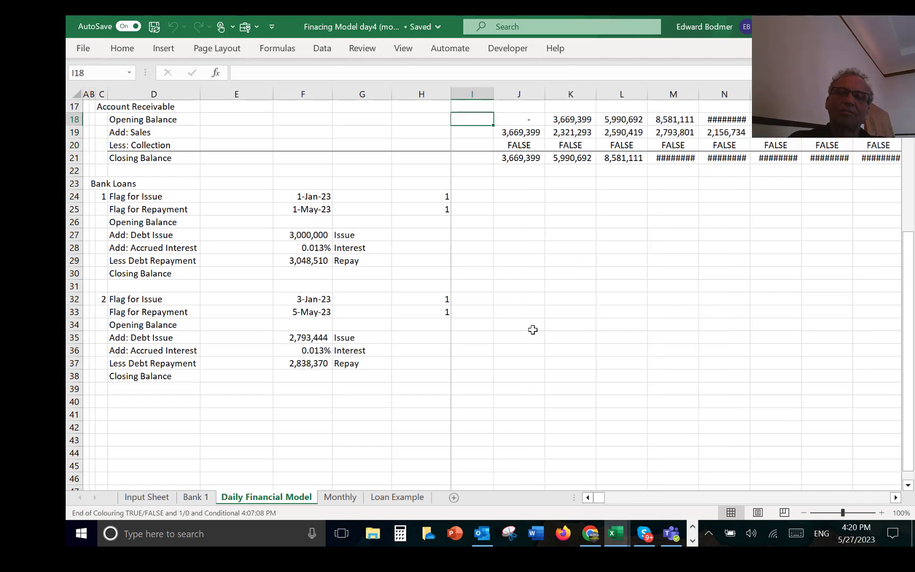
{"action": "key", "text": "Right"}
{"action": "key", "text": "Right"}
{"action": "key", "text": "Right"}
{"action": "key", "text": "Right"}
{"action": "key", "text": "Right"}
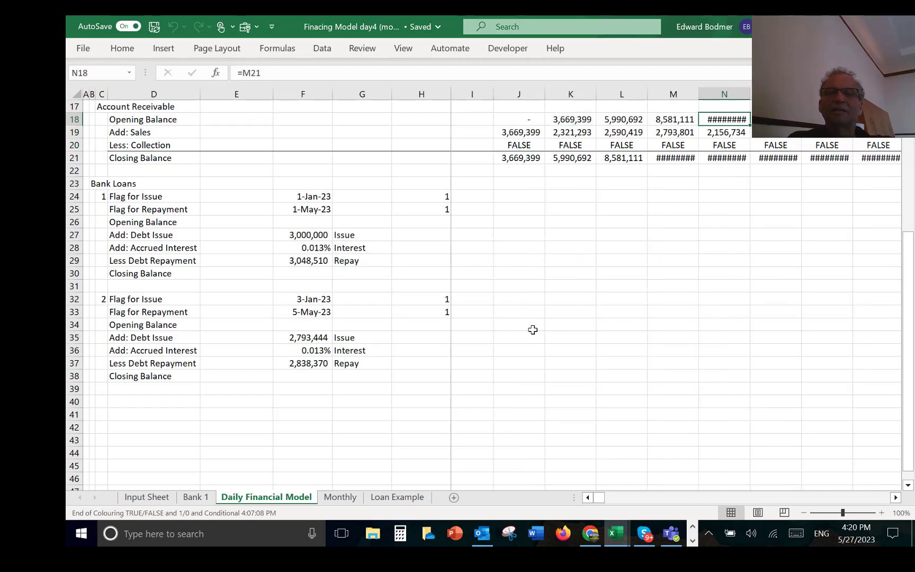
Step: Widen all daily columns from J to the last period slightly so the large balances fit
{"action": "key", "text": "Left"}
{"action": "key", "text": "Left"}
{"action": "key", "text": "Left"}
{"action": "key", "text": "Left"}
{"action": "key", "text": "ctrl+shift+Right"}
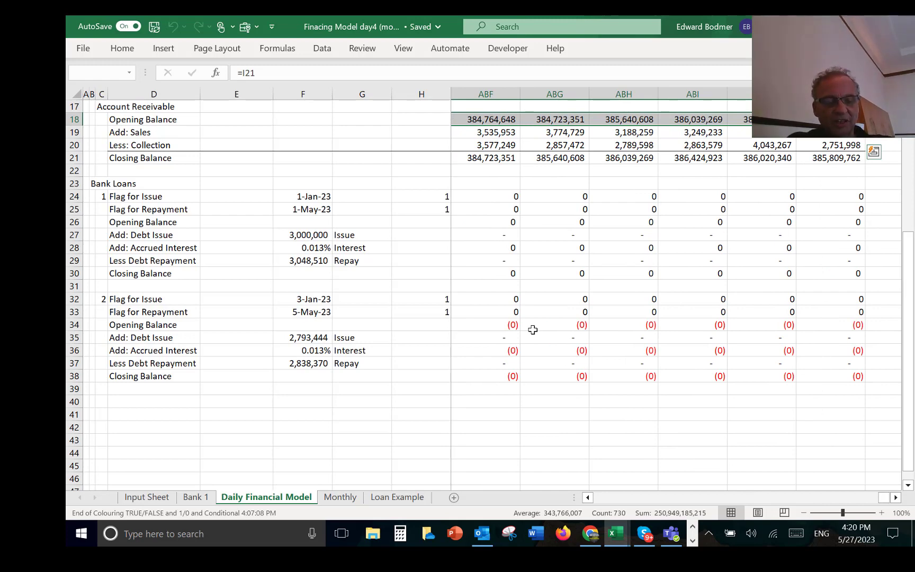
{"action": "key", "text": "ctrl+space"}
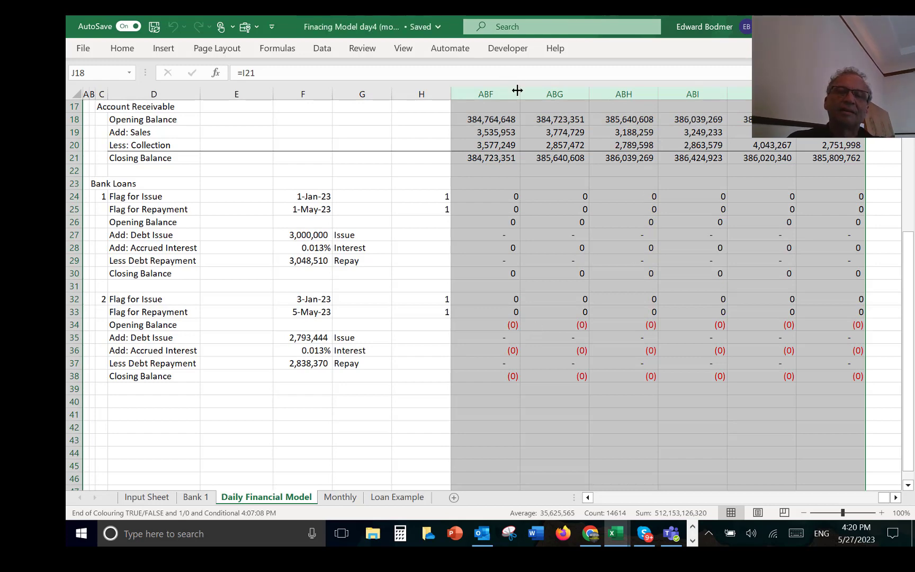
{"action": "left_click_drag", "start_coordinate": [518, 93], "coordinate": [522, 94]}
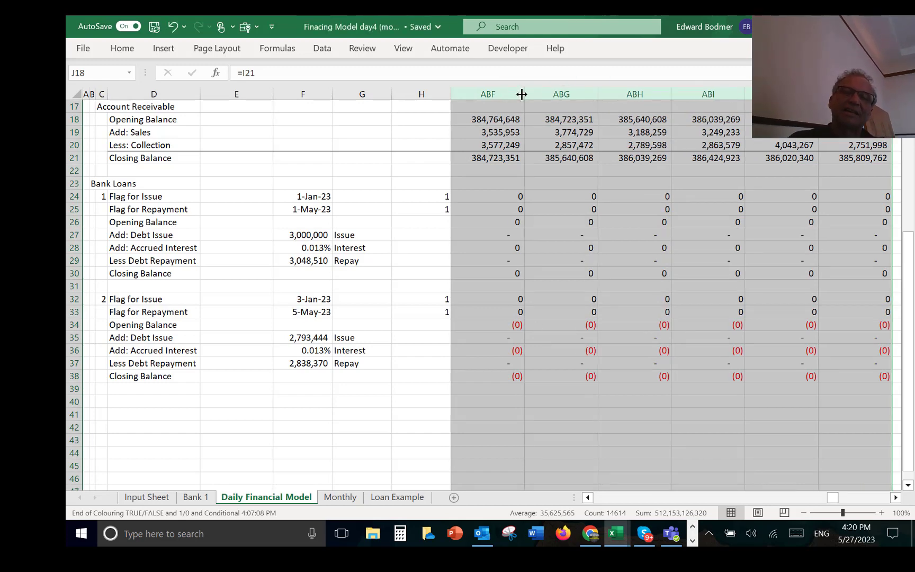
Step: Examine the Account Receivable balances in the first daily columns, from the Collection row down to the Closing Balance
{"action": "key", "text": "Left"}
{"action": "key", "text": "Left"}
{"action": "key", "text": "Right"}
{"action": "key", "text": "Right"}
{"action": "key", "text": "Up"}
{"action": "key", "text": "Up"}
{"action": "key", "text": "Up"}
{"action": "key", "text": "Up"}
{"action": "key", "text": "Up"}
{"action": "key", "text": "Up"}
{"action": "key", "text": "Up"}
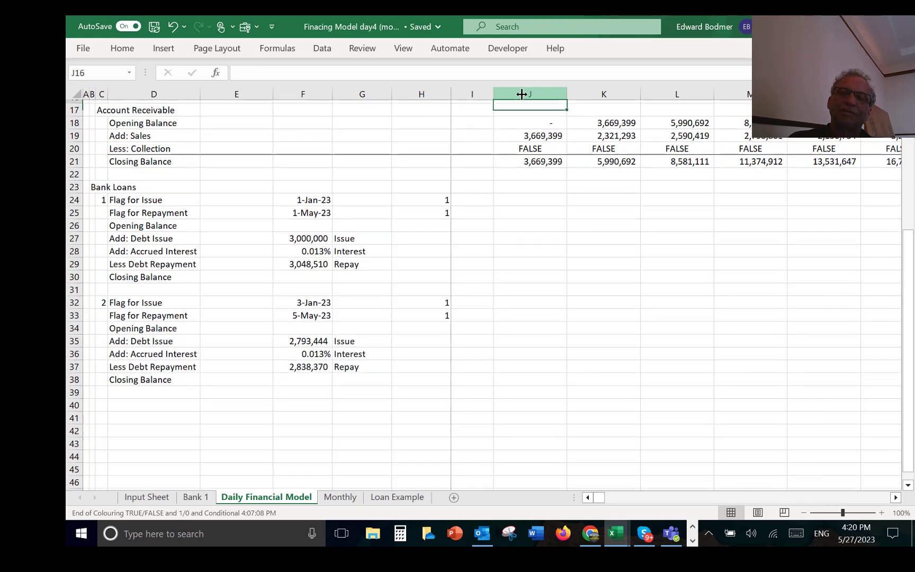
{"action": "key", "text": "Down"}
{"action": "key", "text": "Down"}
{"action": "key", "text": "Down"}
{"action": "key", "text": "Down"}
{"action": "key", "text": "Down"}
{"action": "key", "text": "Down"}
{"action": "key", "text": "Down"}
{"action": "key", "text": "Down"}
{"action": "key", "text": "Down"}
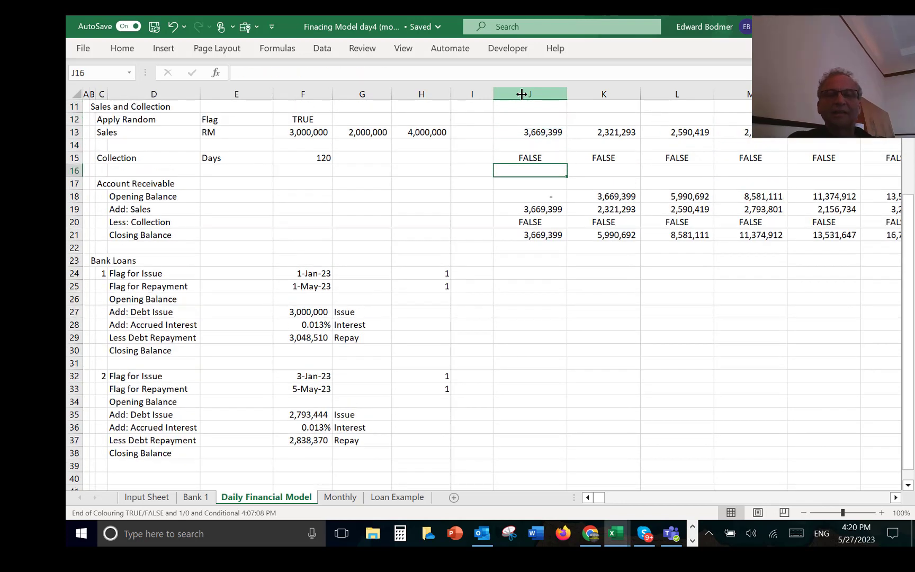
{"action": "key", "text": "Down"}
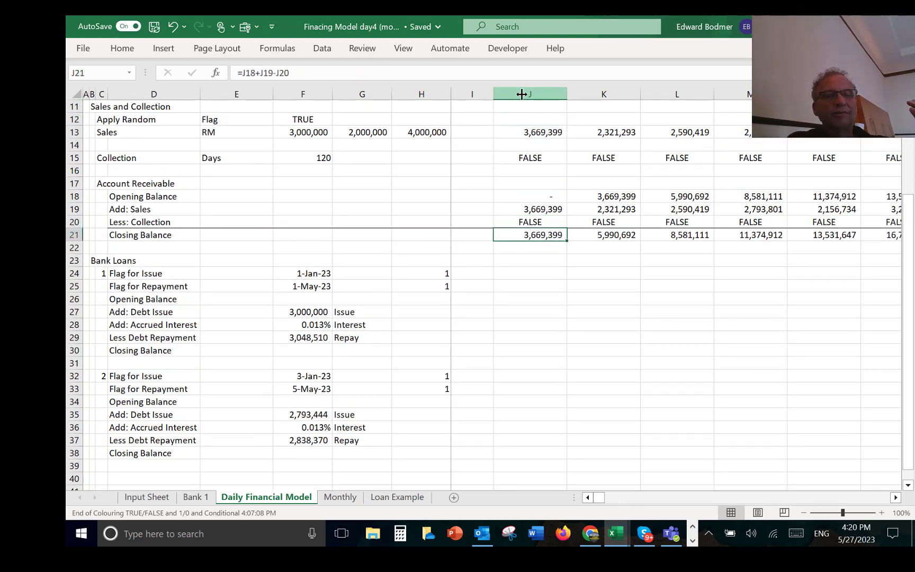
{"action": "key", "text": "Down"}
{"action": "key", "text": "Left"}
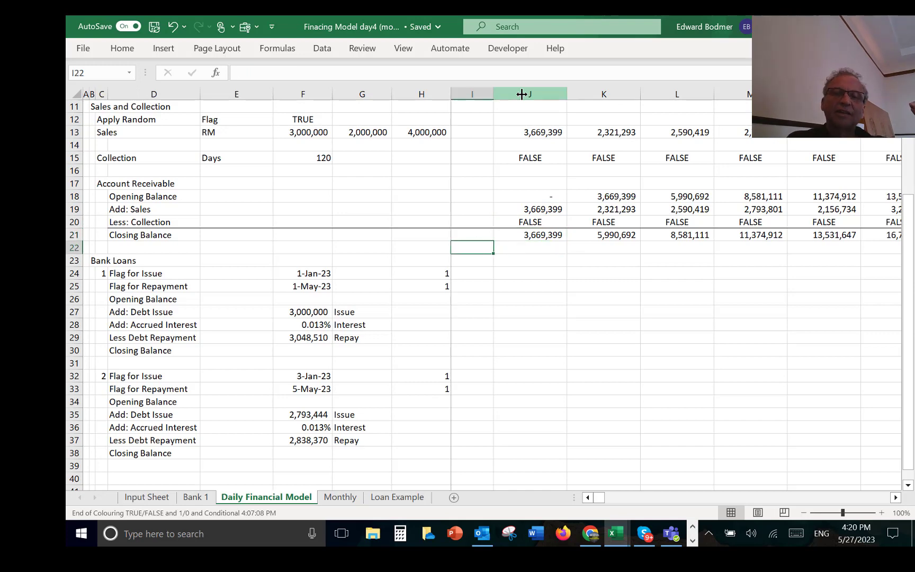
Step: Add the section heading "Graphs" in cell B46, below the Bank Loans section
{"action": "key", "text": "Home"}
{"action": "key", "text": "Down"}
{"action": "key", "text": "Down"}
{"action": "key", "text": "Down"}
{"action": "key", "text": "Down"}
{"action": "key", "text": "Down"}
{"action": "key", "text": "Down"}
{"action": "key", "text": "Down"}
{"action": "key", "text": "Down"}
{"action": "key", "text": "Down"}
{"action": "key", "text": "Down"}
{"action": "key", "text": "Down"}
{"action": "key", "text": "Down"}
{"action": "key", "text": "Down"}
{"action": "key", "text": "Down"}
{"action": "key", "text": "Down"}
{"action": "key", "text": "Down"}
{"action": "key", "text": "Down"}
{"action": "key", "text": "Down"}
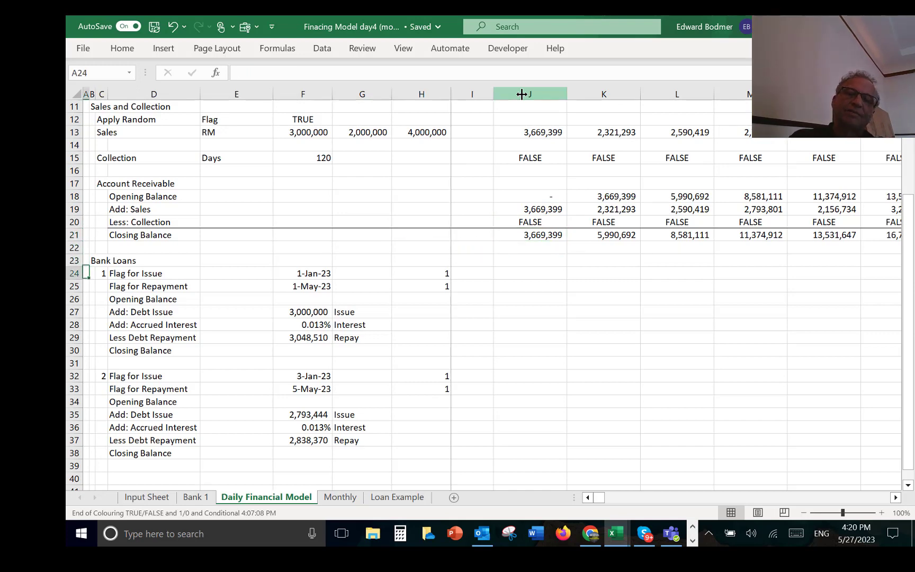
{"action": "key", "text": "Down"}
{"action": "key", "text": "Down"}
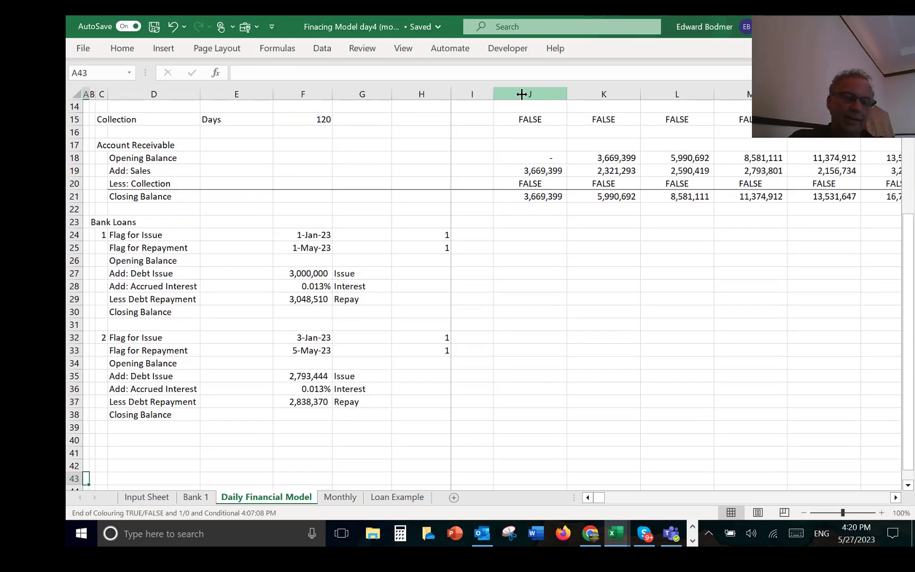
{"action": "key", "text": "Page_Down"}
{"action": "key", "text": "Page_Up"}
{"action": "key", "text": "Down"}
{"action": "key", "text": "Down"}
{"action": "key", "text": "Down"}
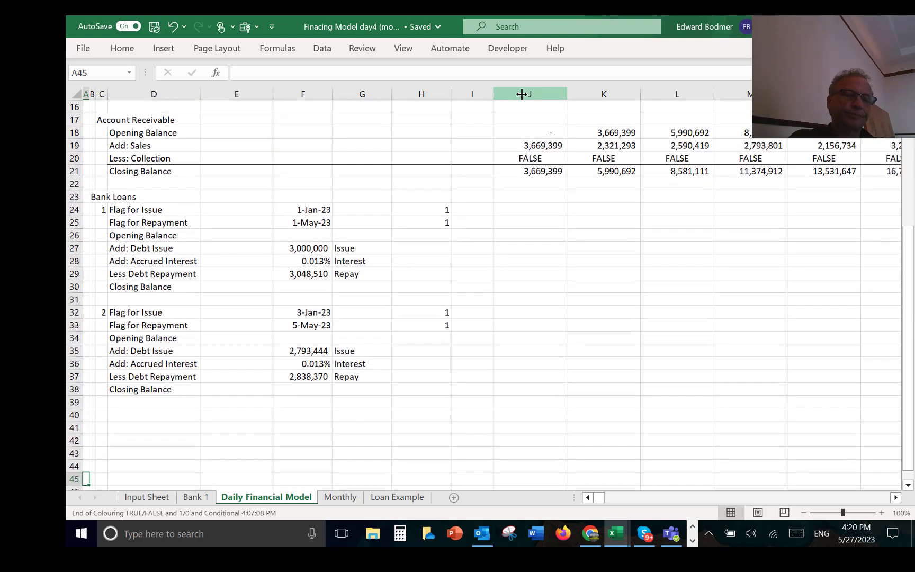
{"action": "key", "text": "Right"}
{"action": "type", "text": "Graphs"}
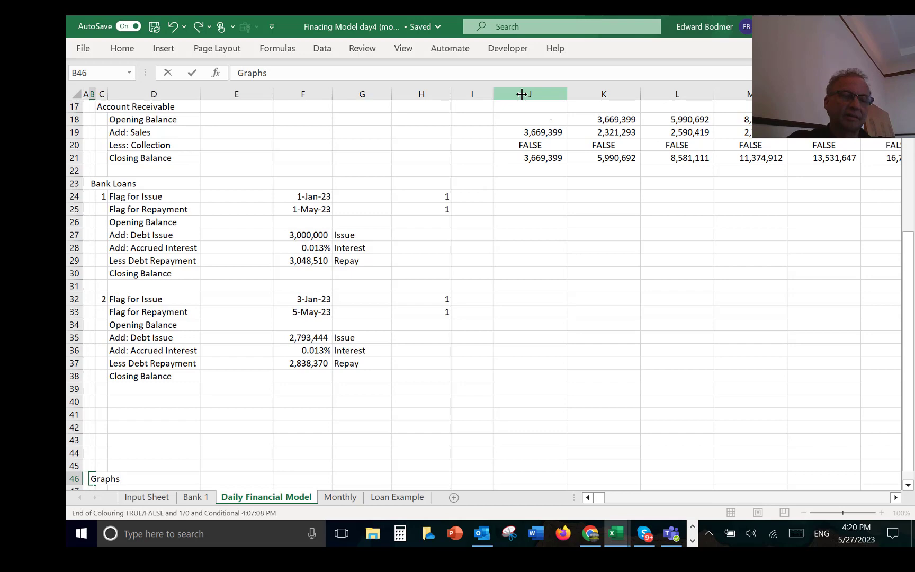
{"action": "key", "text": "Return"}
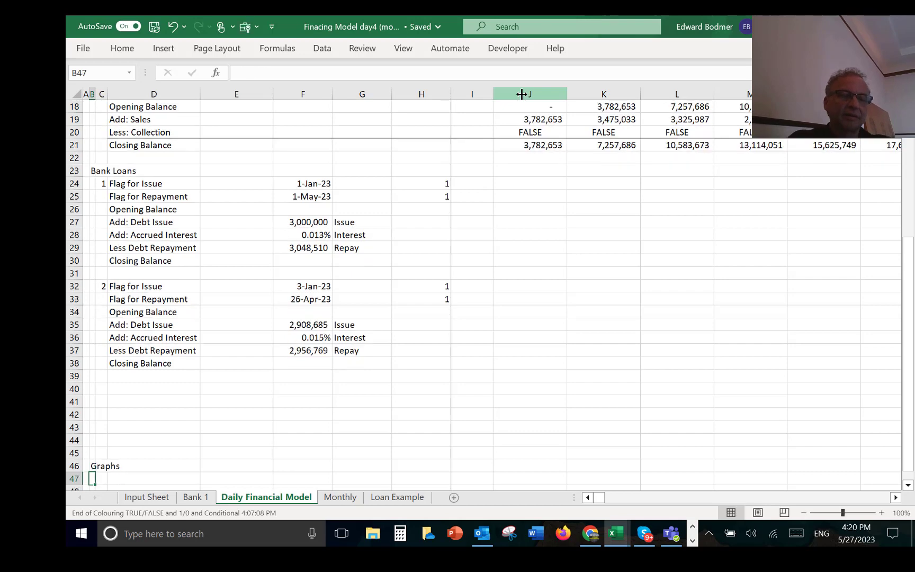
Step: Enter =IF(J15,J4,NA()) in J47 as the graph's date row and fill it across all daily columns
{"action": "key", "text": "Right"}
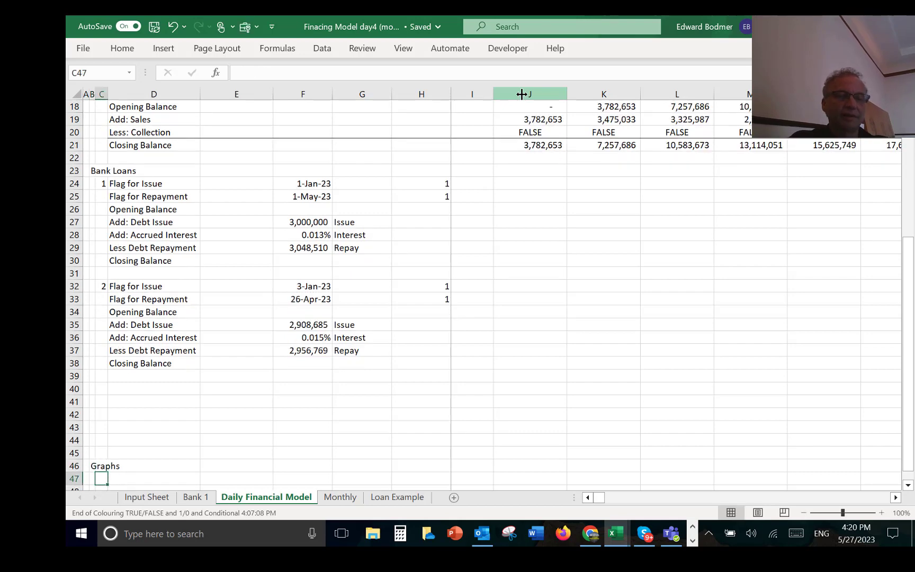
{"action": "key", "text": "Right"}
{"action": "key", "text": "Right"}
{"action": "key", "text": "Right"}
{"action": "key", "text": "Right"}
{"action": "key", "text": "Right"}
{"action": "key", "text": "Right"}
{"action": "key", "text": "Right"}
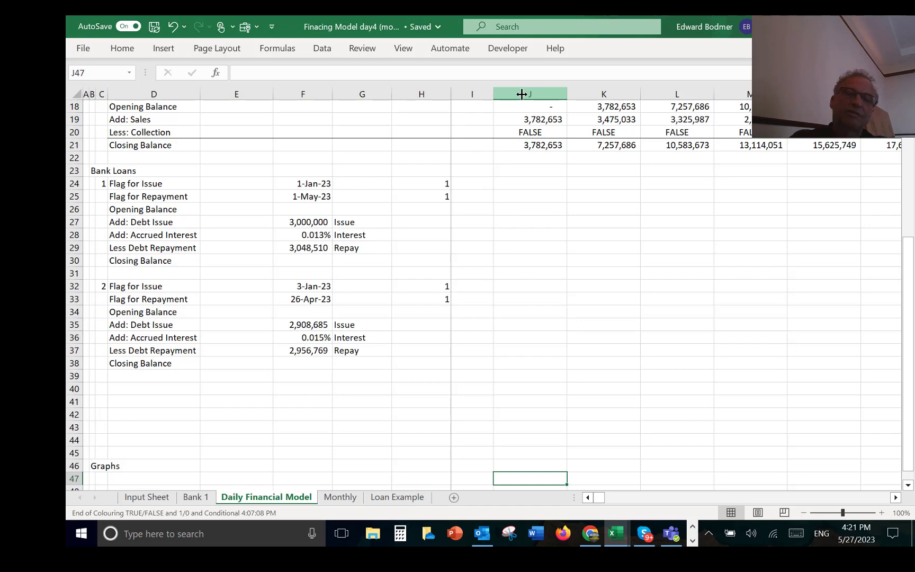
{"action": "type", "text": "=f"}
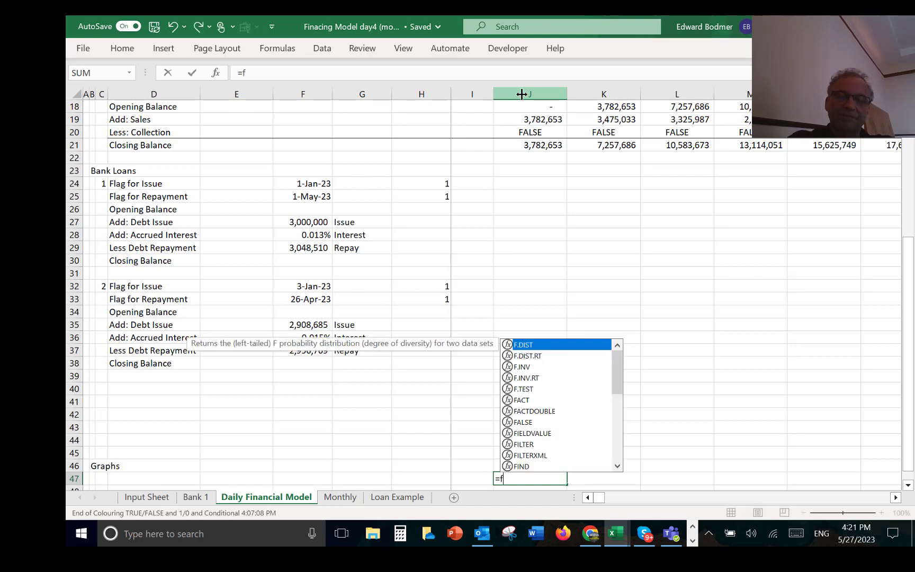
{"action": "key", "text": "BackSpace"}
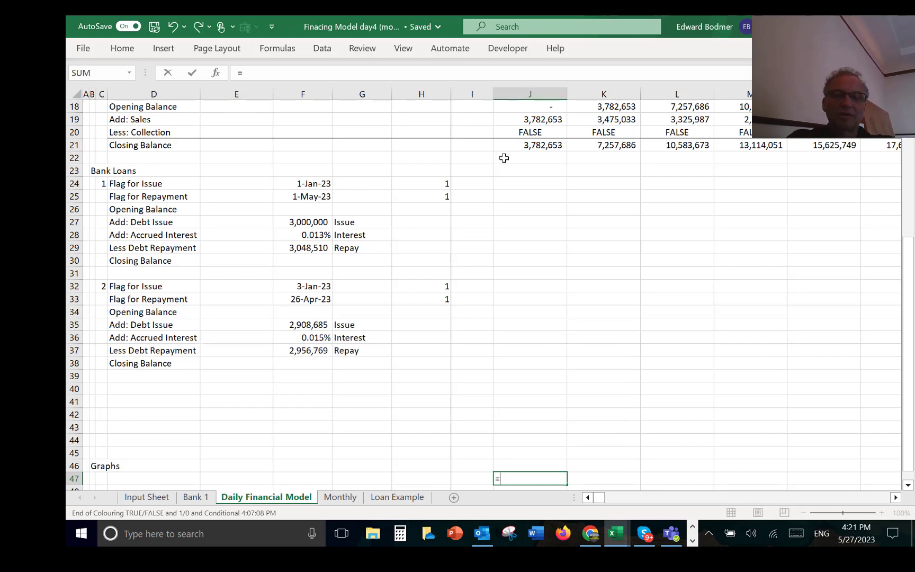
{"action": "type", "text": "if("}
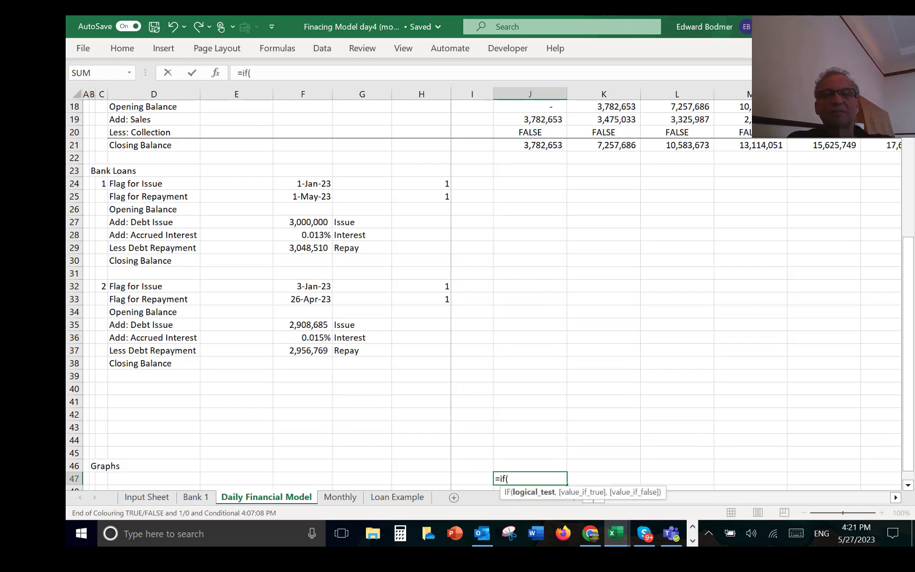
{"action": "left_click", "coordinate": [527, 163]}
{"action": "key", "text": "Up"}
{"action": "key", "text": "Up"}
{"action": "key", "text": "Up"}
{"action": "key", "text": "Up"}
{"action": "key", "text": "Up"}
{"action": "key", "text": "Up"}
{"action": "key", "text": "Up"}
{"action": "key", "text": "Up"}
{"action": "key", "text": "Up"}
{"action": "key", "text": "Up"}
{"action": "key", "text": "Up"}
{"action": "key", "text": "Up"}
{"action": "key", "text": "Up"}
{"action": "key", "text": "Up"}
{"action": "key", "text": "Up"}
{"action": "key", "text": "Up"}
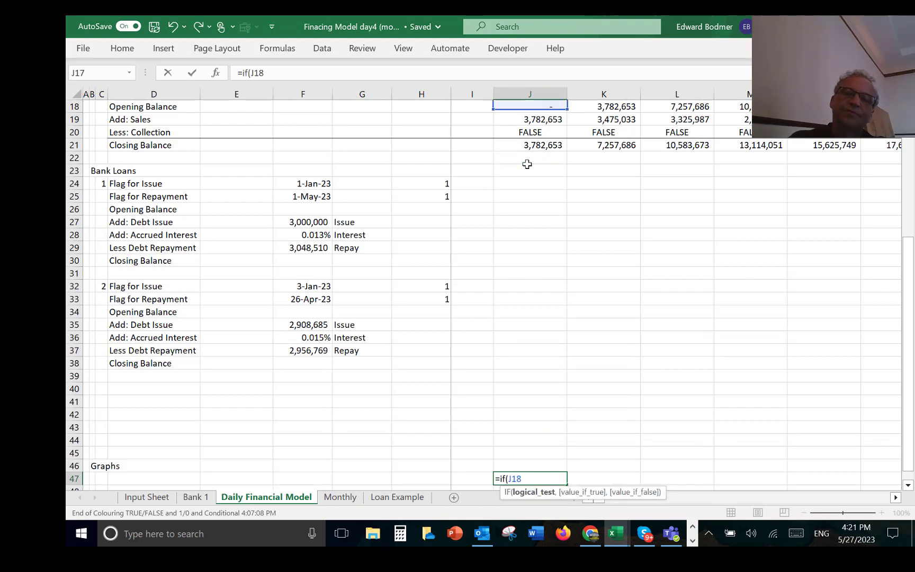
{"action": "key", "text": "Up"}
{"action": "key", "text": "Up"}
{"action": "key", "text": "Down"}
{"action": "key", "text": "Down"}
{"action": "key", "text": "Down"}
{"action": "key", "text": "Down"}
{"action": "key", "text": "Down"}
{"action": "key", "text": "Down"}
{"action": "key", "text": "Down"}
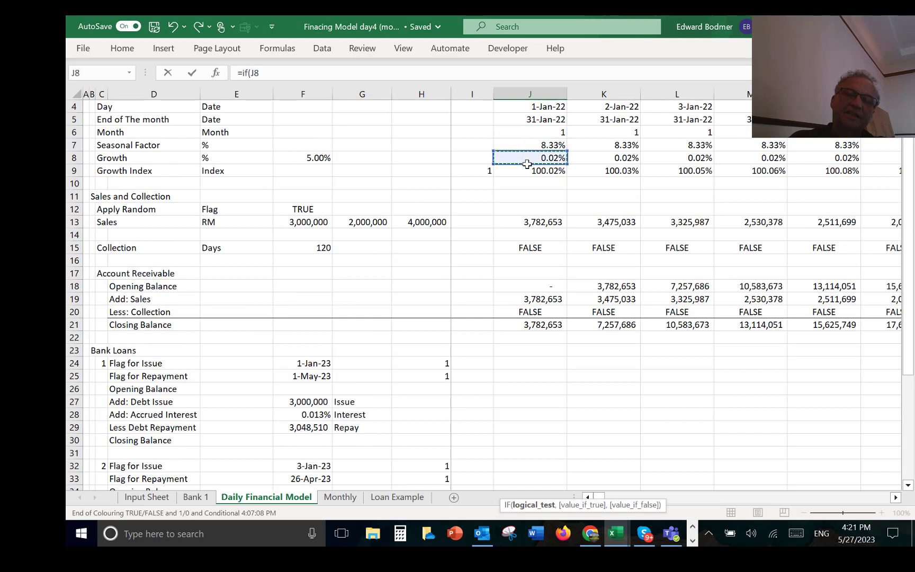
{"action": "key", "text": "Down"}
{"action": "key", "text": "Down"}
{"action": "key", "text": "Down"}
{"action": "key", "text": "Down"}
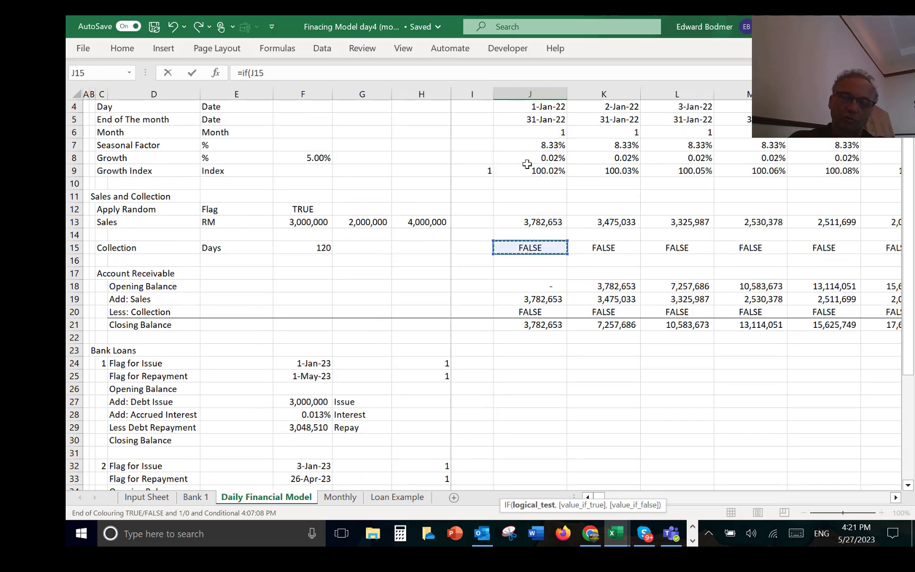
{"action": "type", "text": ","}
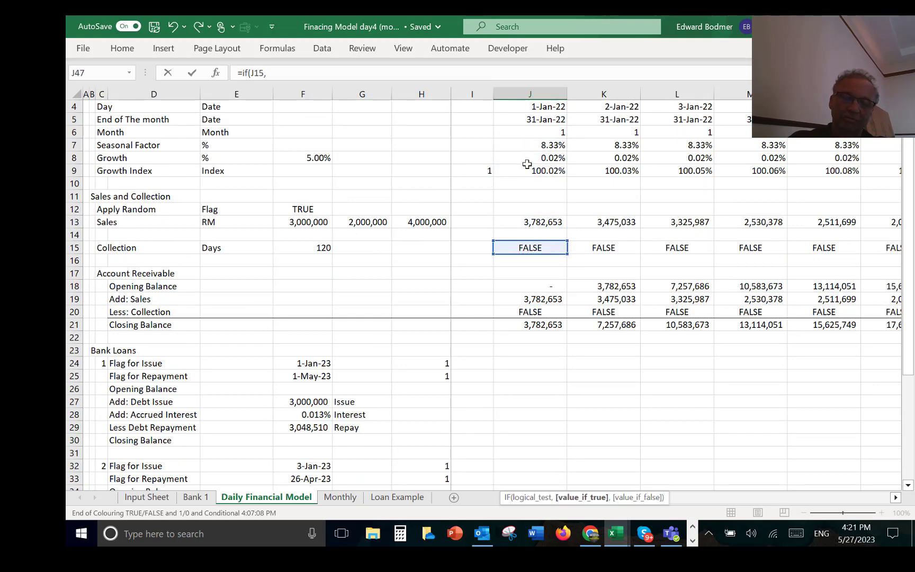
{"action": "left_click", "coordinate": [540, 102]}
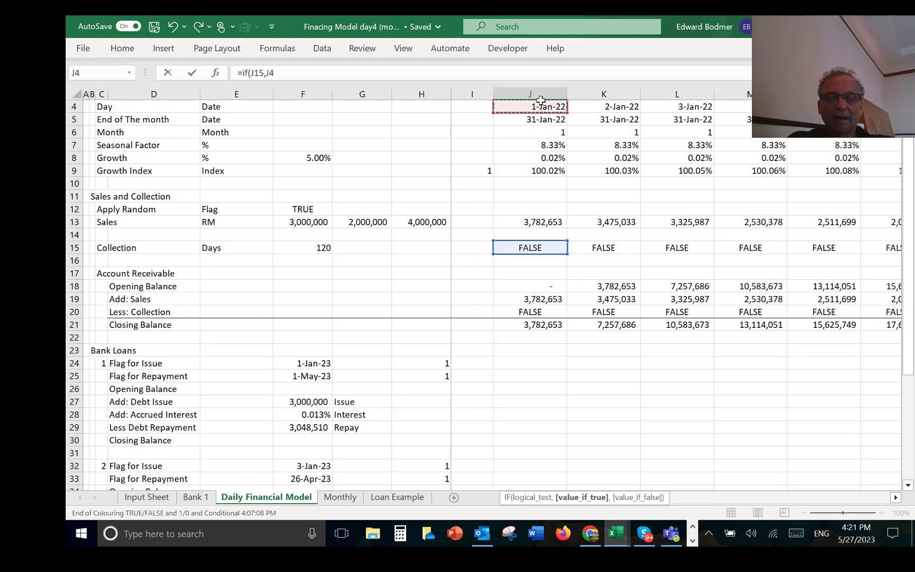
{"action": "type", "text": ",na()"}
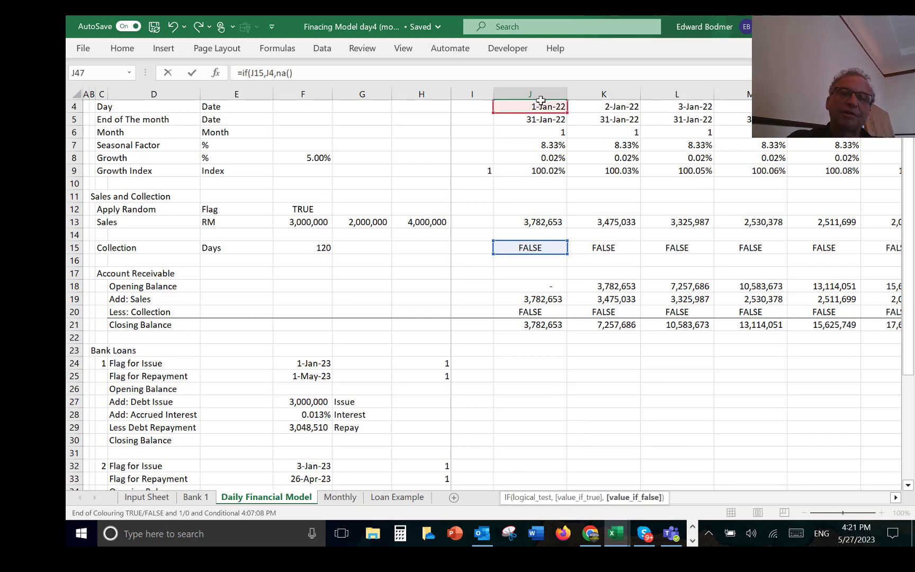
{"action": "key", "text": "Return"}
{"action": "key", "text": "Return"}
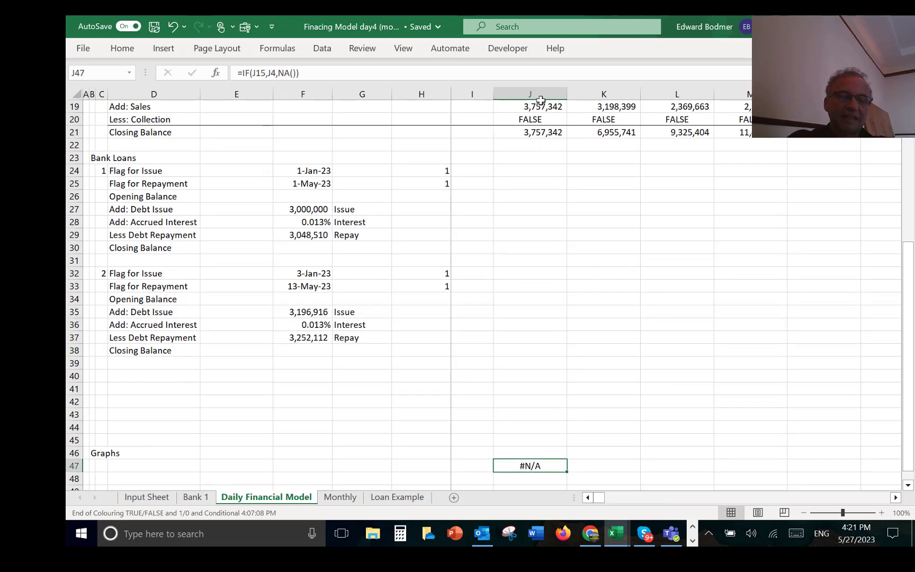
{"action": "key", "text": "ctrl+shift+r"}
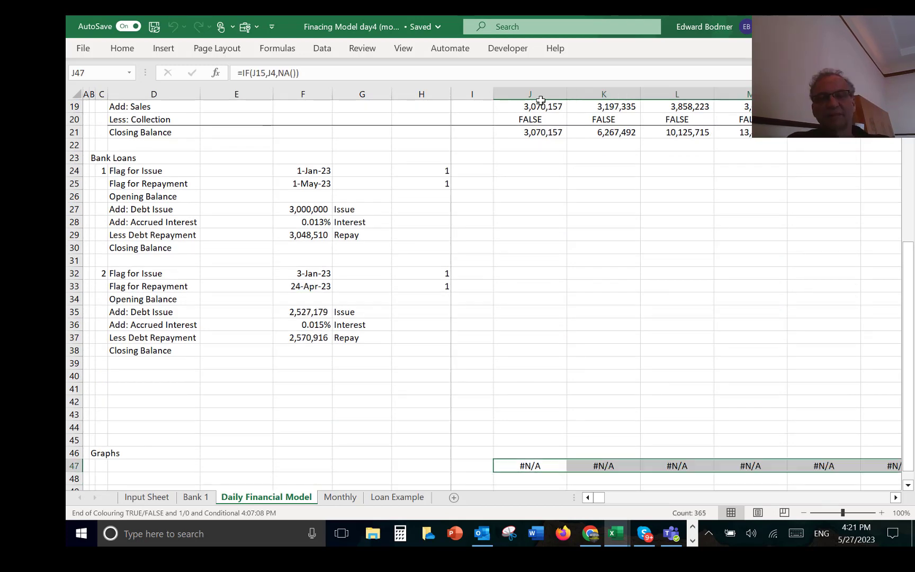
Step: Label row 48 of the Graphs section "Receivables" in cell C48
{"action": "key", "text": "Down"}
{"action": "key", "text": "Left"}
{"action": "key", "text": "Left"}
{"action": "key", "text": "Left"}
{"action": "key", "text": "Left"}
{"action": "key", "text": "Left"}
{"action": "key", "text": "Left"}
{"action": "key", "text": "Left"}
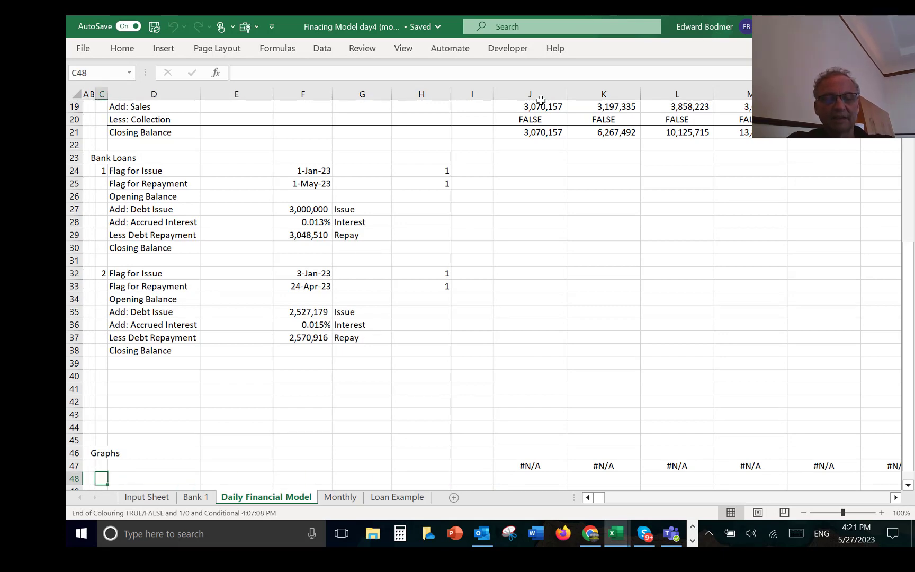
{"action": "type", "text": "Receivables"}
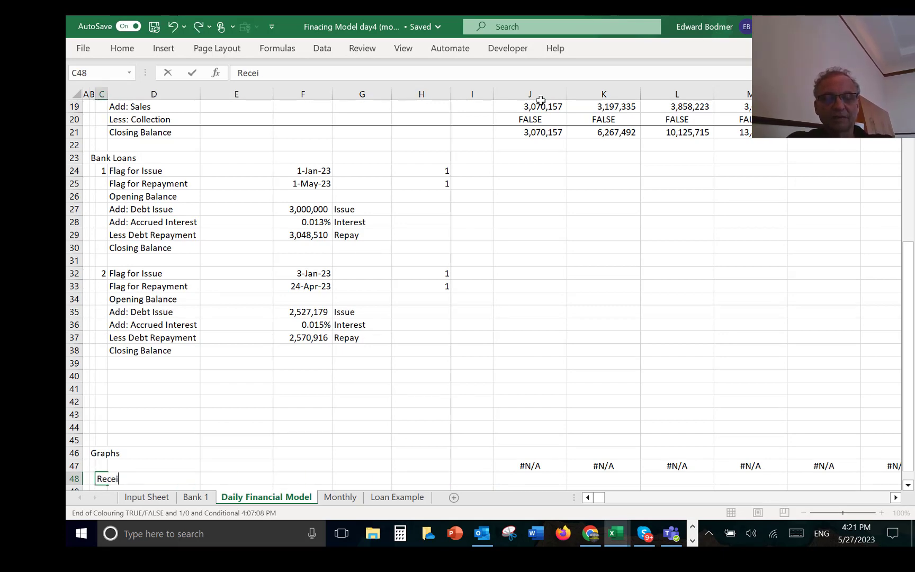
{"action": "key", "text": "Return"}
{"action": "key", "text": "Up"}
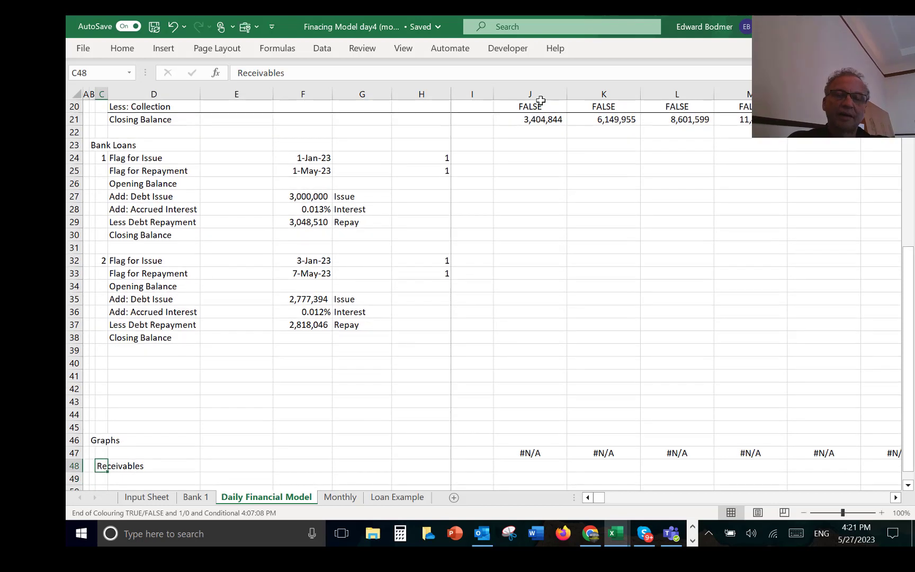
Step: Link J48 to the Account Receivable Closing Balance with =J21 and fill it across all daily columns
{"action": "key", "text": "Right"}
{"action": "key", "text": "Right"}
{"action": "key", "text": "Right"}
{"action": "key", "text": "Right"}
{"action": "key", "text": "Right"}
{"action": "key", "text": "Right"}
{"action": "key", "text": "Right"}
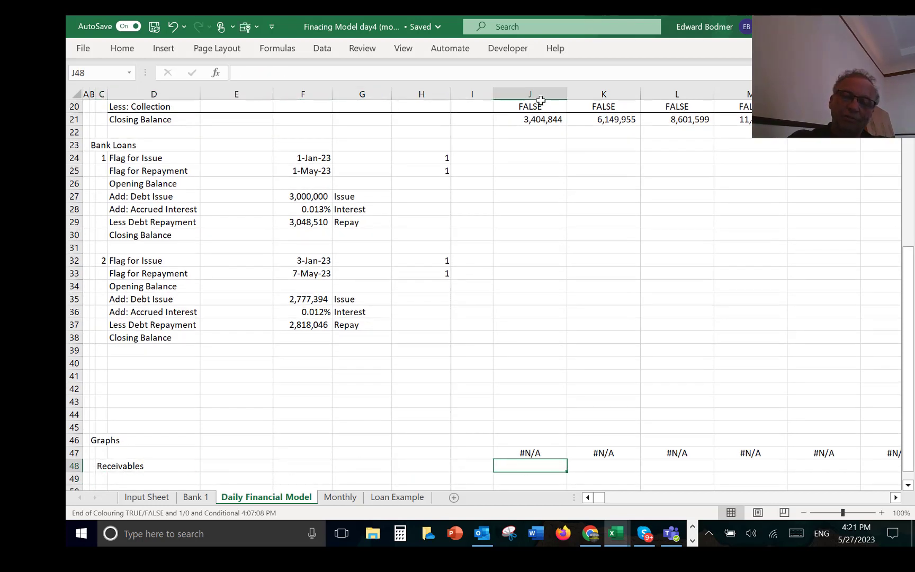
{"action": "type", "text": "="}
{"action": "key", "text": "Up"}
{"action": "key", "text": "Up"}
{"action": "key", "text": "Up"}
{"action": "key", "text": "Up"}
{"action": "key", "text": "Up"}
{"action": "key", "text": "Up"}
{"action": "key", "text": "Up"}
{"action": "key", "text": "Up"}
{"action": "key", "text": "Up"}
{"action": "key", "text": "Up"}
{"action": "key", "text": "Up"}
{"action": "key", "text": "Up"}
{"action": "key", "text": "Up"}
{"action": "key", "text": "Up"}
{"action": "key", "text": "Up"}
{"action": "key", "text": "Up"}
{"action": "key", "text": "Up"}
{"action": "key", "text": "Up"}
{"action": "key", "text": "Up"}
{"action": "key", "text": "Up"}
{"action": "key", "text": "Up"}
{"action": "key", "text": "Up"}
{"action": "key", "text": "Up"}
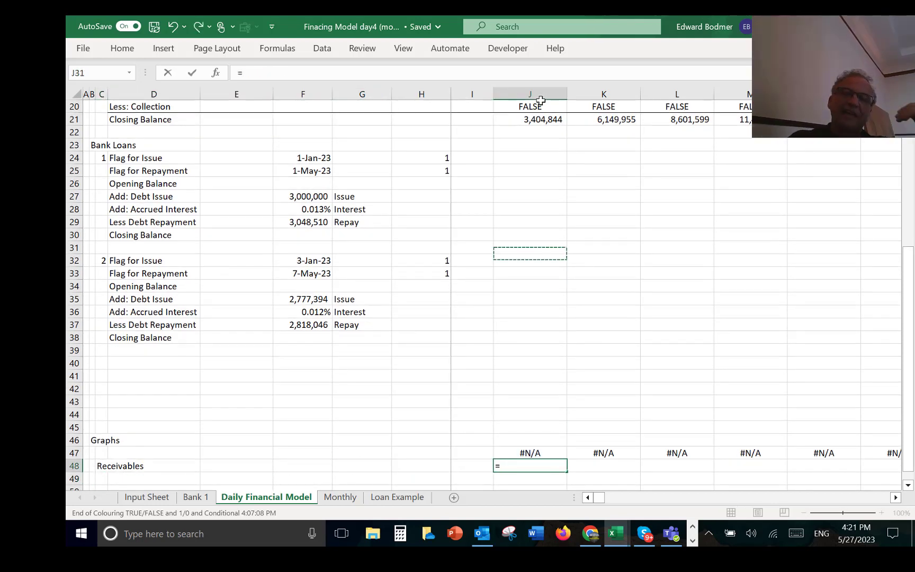
{"action": "key", "text": "Return"}
{"action": "key", "text": "Up"}
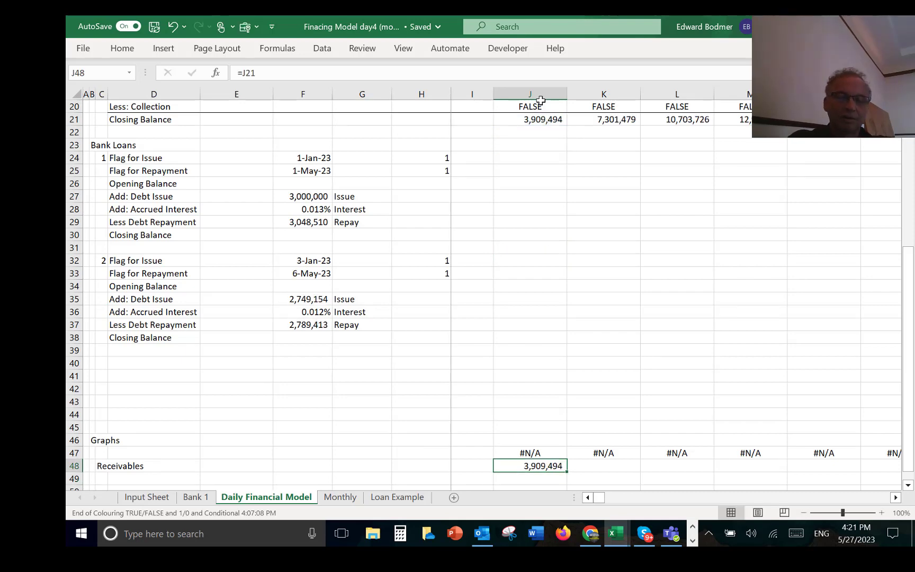
{"action": "key", "text": "ctrl+shift+r"}
Step: Create a default column chart on its own sheet from rows 47 and 48, column C to the last daily column
{"action": "key", "text": "Left"}
{"action": "key", "text": "Left"}
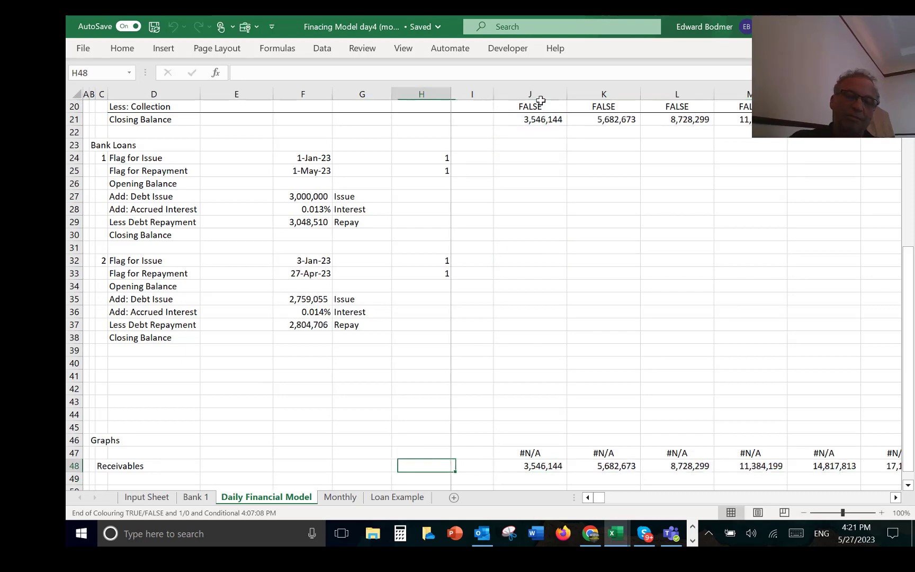
{"action": "key", "text": "Up"}
{"action": "key", "text": "Left"}
{"action": "key", "text": "Left"}
{"action": "key", "text": "Left"}
{"action": "key", "text": "Left"}
{"action": "key", "text": "Left"}
{"action": "key", "text": "Left"}
{"action": "key", "text": "shift+Down"}
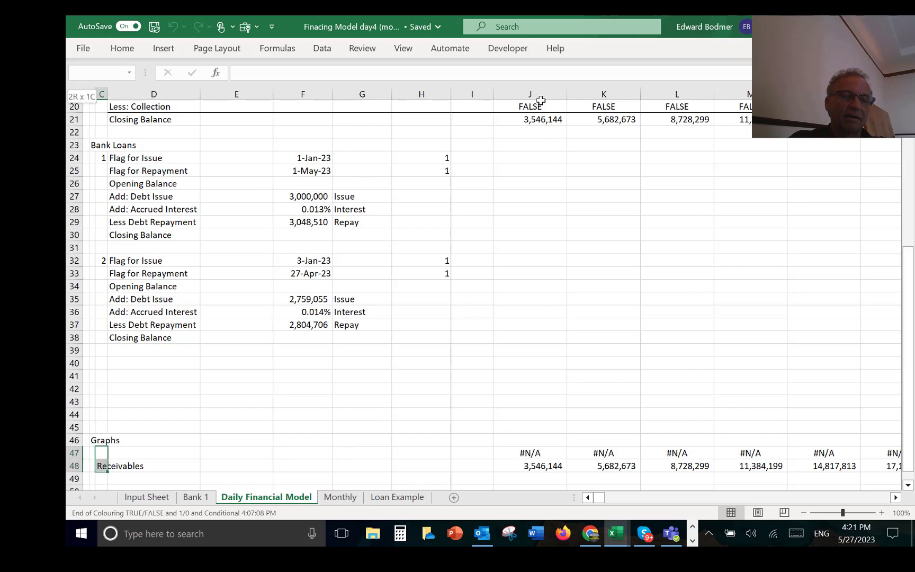
{"action": "key", "text": "ctrl+shift+Right"}
{"action": "key", "text": "ctrl+shift+Right"}
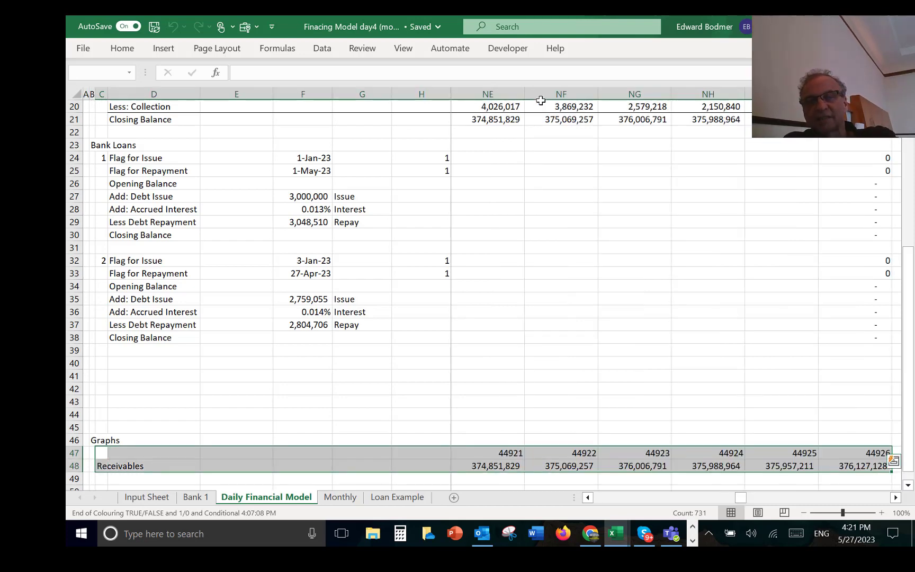
{"action": "key", "text": "F11"}
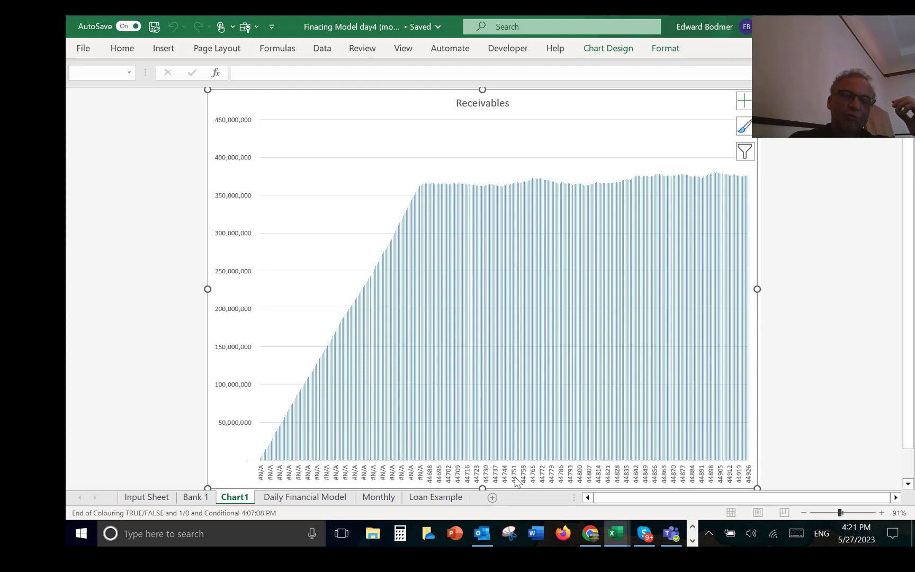
Step: Delete the Receivables chart sheet
{"action": "key", "text": "alt+e"}
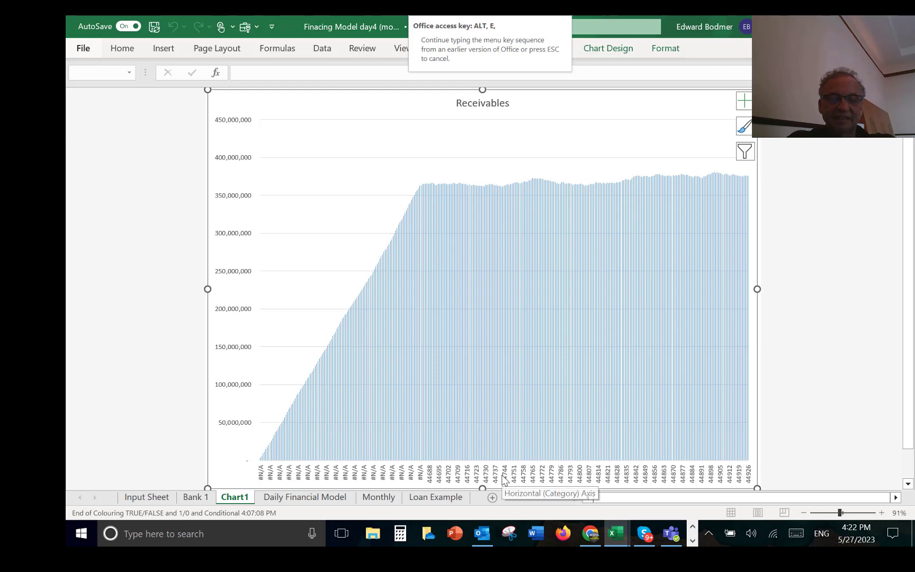
{"action": "key", "text": "Escape"}
{"action": "key", "text": "alt+e"}
{"action": "key", "text": "l"}
{"action": "key", "text": "Return"}
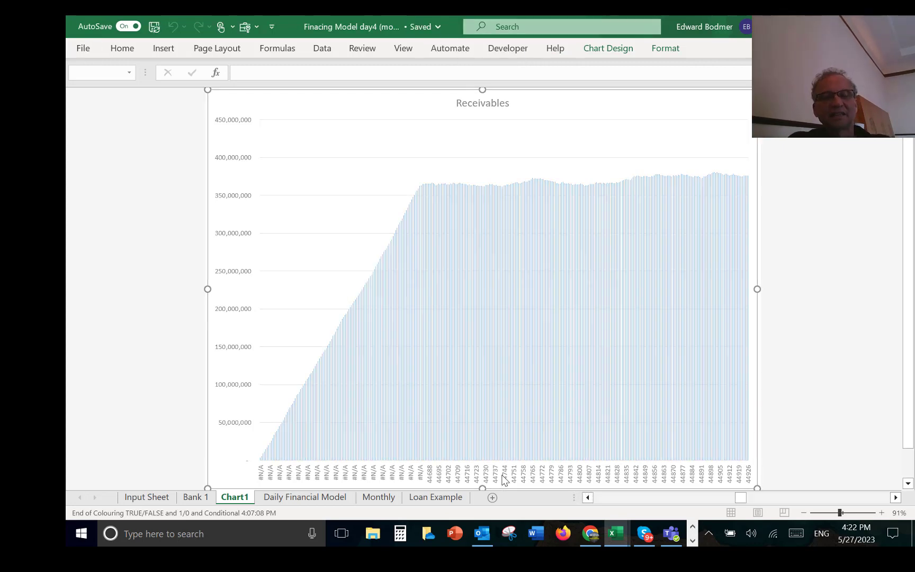
Step: Format the graph's date row 47 as day-month-year dates, from C47 to the last daily column
{"action": "key", "text": "Right"}
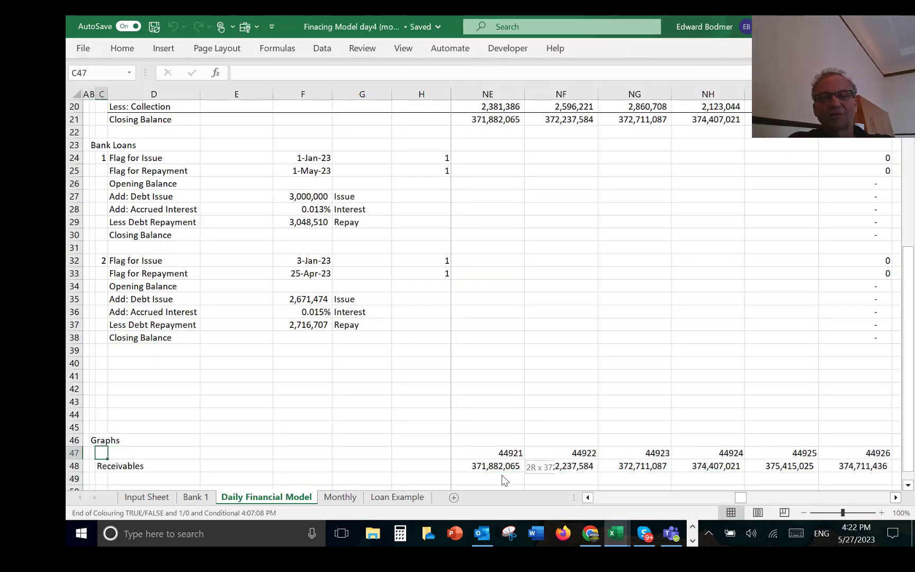
{"action": "key", "text": "ctrl+shift+Right"}
{"action": "key", "text": "ctrl+shift+Right"}
{"action": "key", "text": "ctrl+shift+3"}
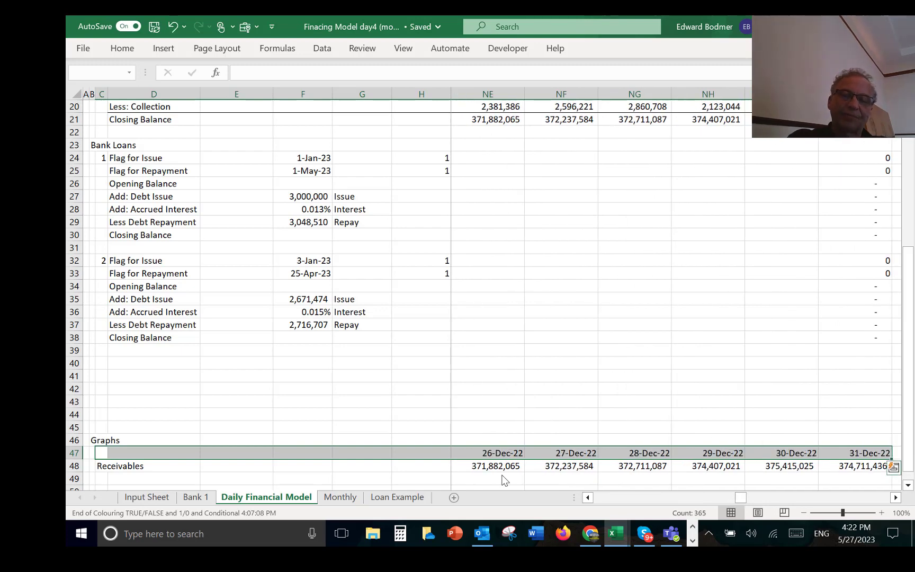
Step: Create a default column chart on its own sheet from rows 47 and 48, covering the formatted dates and receivables through the last daily column
{"action": "key", "text": "Left"}
{"action": "key", "text": "Left"}
{"action": "key", "text": "Right"}
{"action": "key", "text": "Right"}
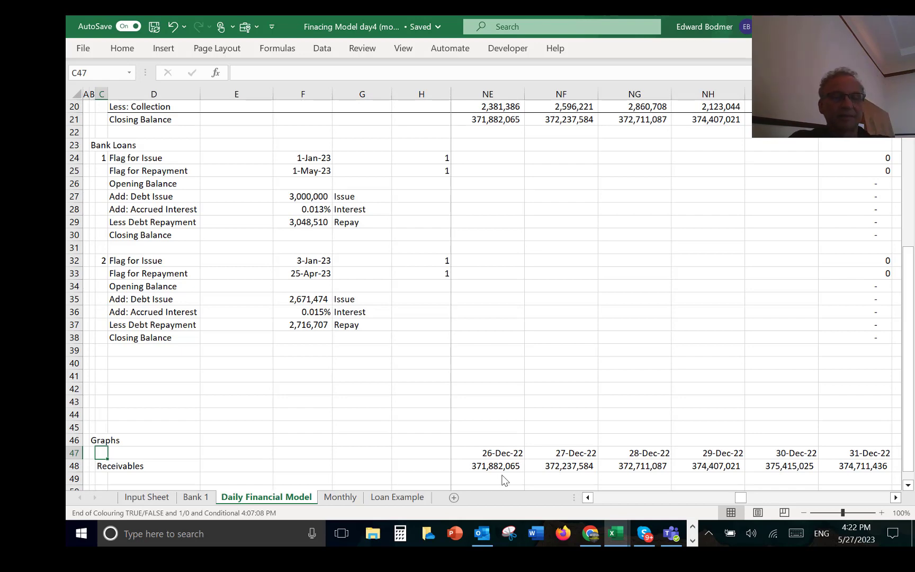
{"action": "key", "text": "shift+Down"}
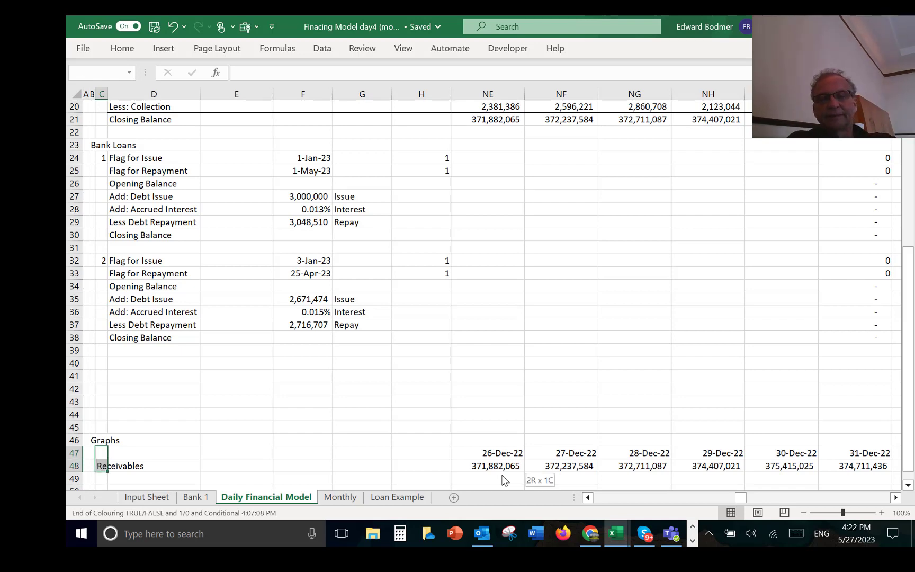
{"action": "key", "text": "ctrl+shift+Right"}
{"action": "key", "text": "ctrl+shift+Right"}
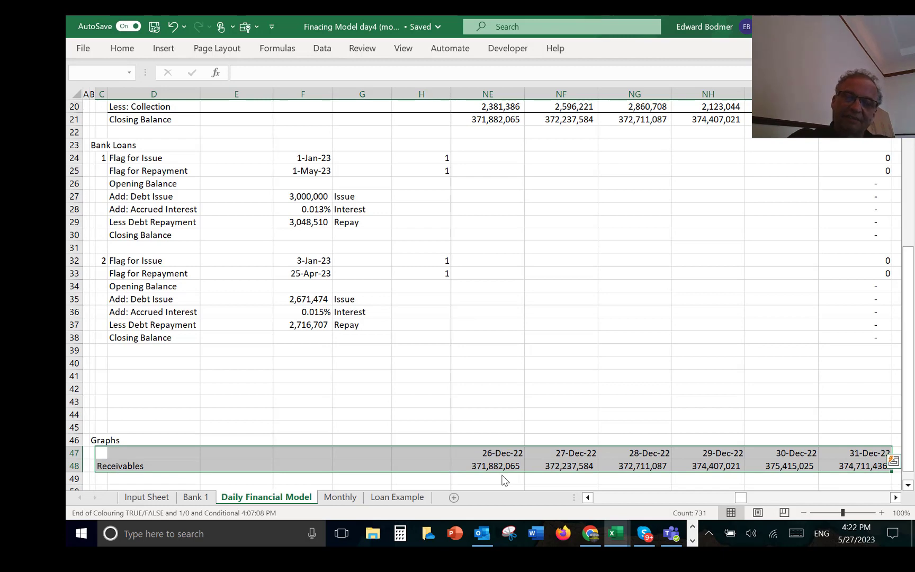
{"action": "key", "text": "F11"}
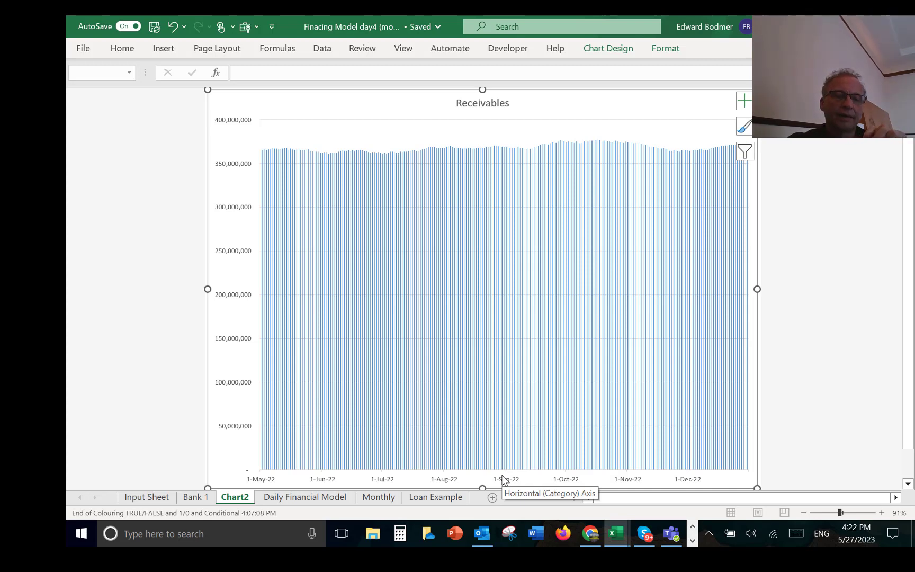
Step: Rename the new chart sheet as Receivables Graph and move it behind the Loan Example sheet
{"action": "double_click", "coordinate": [238, 501]}
{"action": "type", "text": "Rec"}
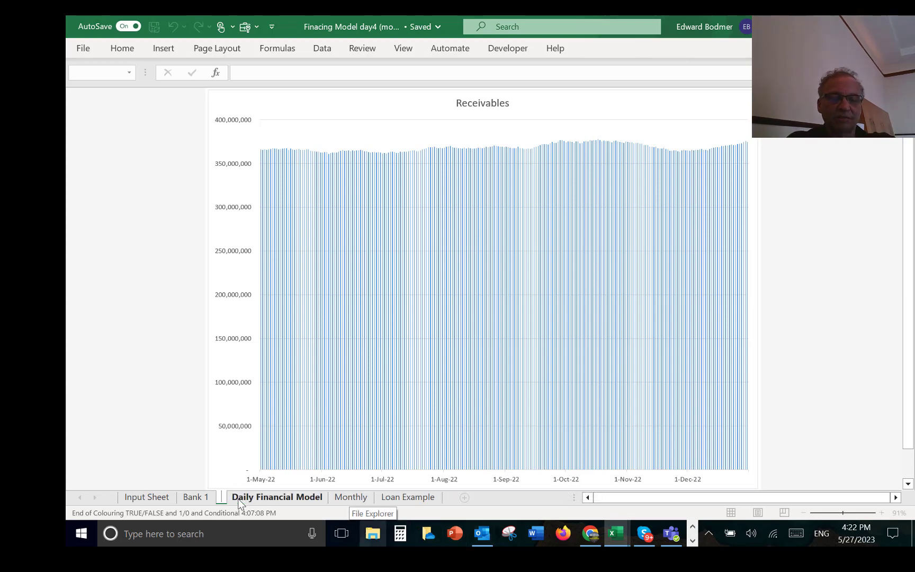
{"action": "type", "text": "eivable"}
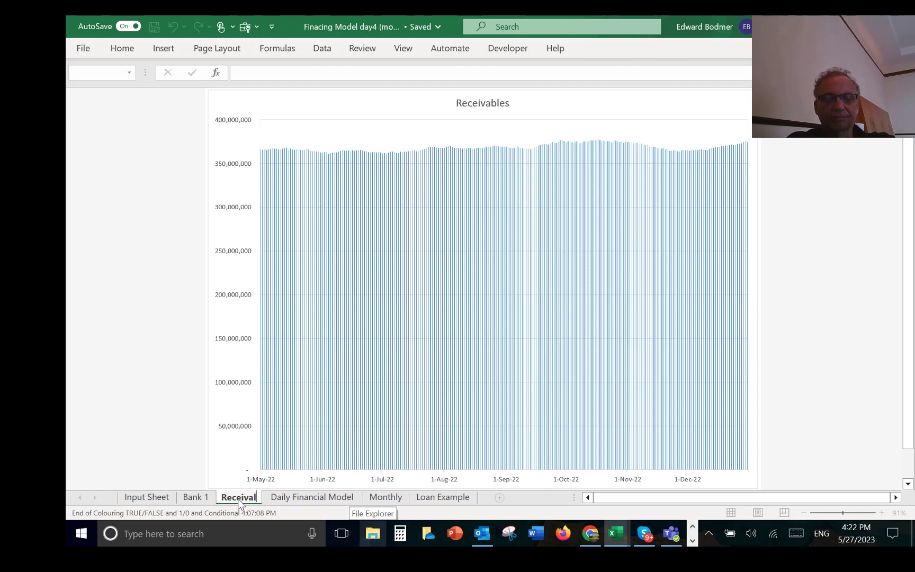
{"action": "type", "text": "s Graph"}
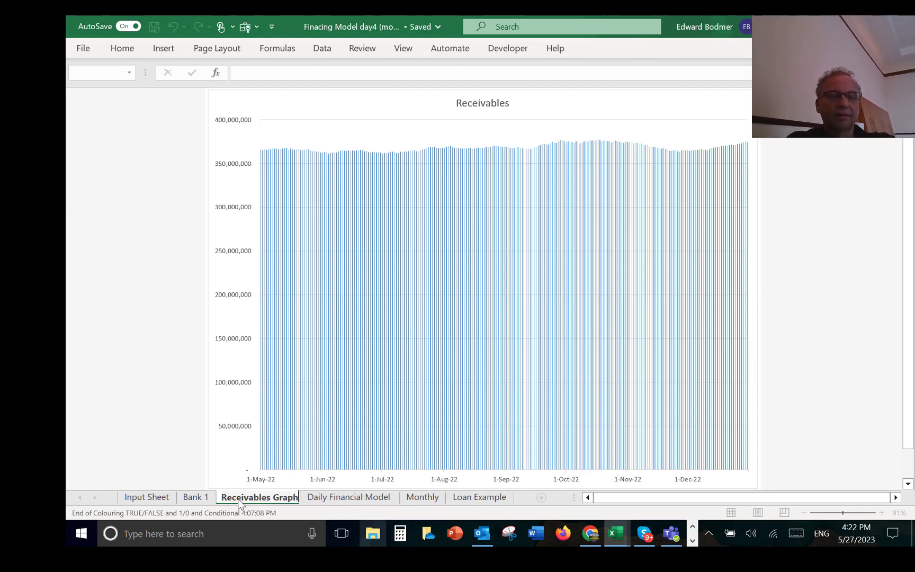
{"action": "key", "text": "Return"}
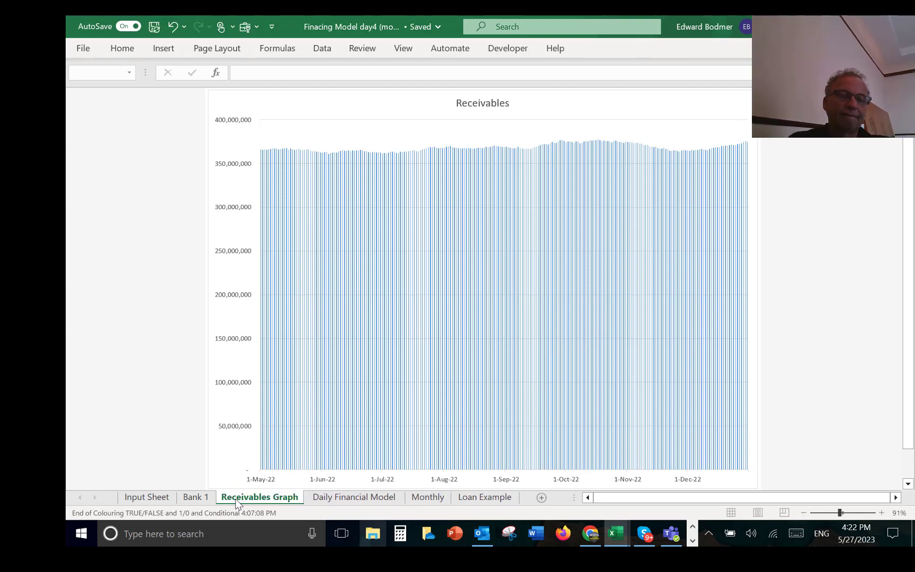
{"action": "left_click_drag", "start_coordinate": [536, 501], "coordinate": [502, 498]}
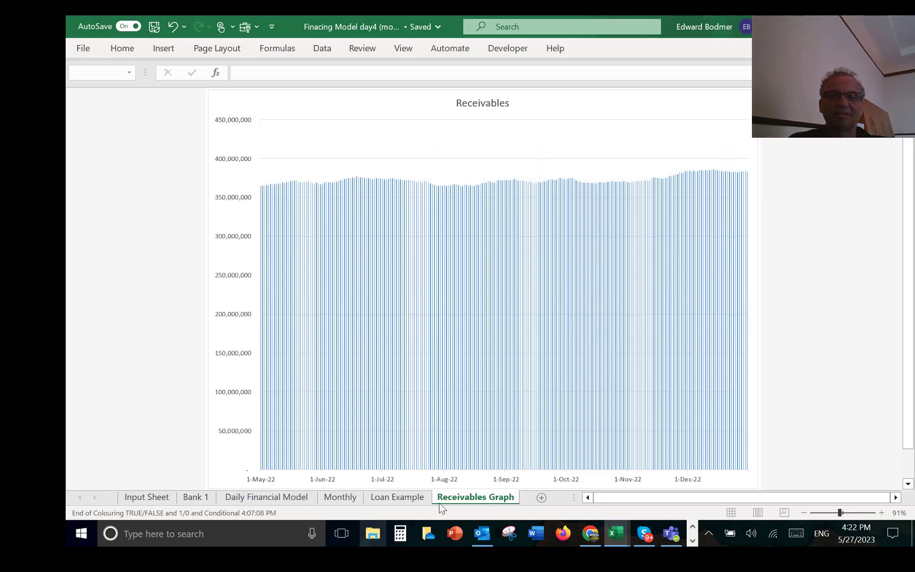
Step: Examine the Monthly sheet's layout and the Daily Financial Model's timing, sales, collection and account receivable rows
{"action": "key", "text": "ctrl+Page_Up"}
{"action": "key", "text": "ctrl+Page_Up"}
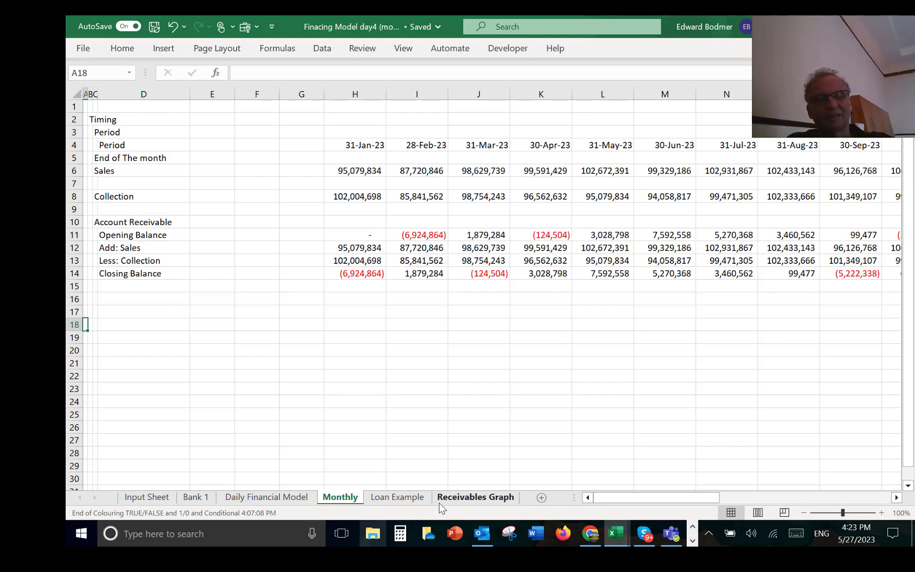
{"action": "key", "text": "Up"}
{"action": "key", "text": "Up"}
{"action": "key", "text": "Up"}
{"action": "key", "text": "Up"}
{"action": "key", "text": "Up"}
{"action": "key", "text": "Up"}
{"action": "key", "text": "Up"}
{"action": "key", "text": "Up"}
{"action": "key", "text": "Up"}
{"action": "key", "text": "Up"}
{"action": "key", "text": "Up"}
{"action": "key", "text": "Up"}
{"action": "key", "text": "Up"}
{"action": "key", "text": "Up"}
{"action": "key", "text": "Up"}
{"action": "key", "text": "Up"}
{"action": "key", "text": "Up"}
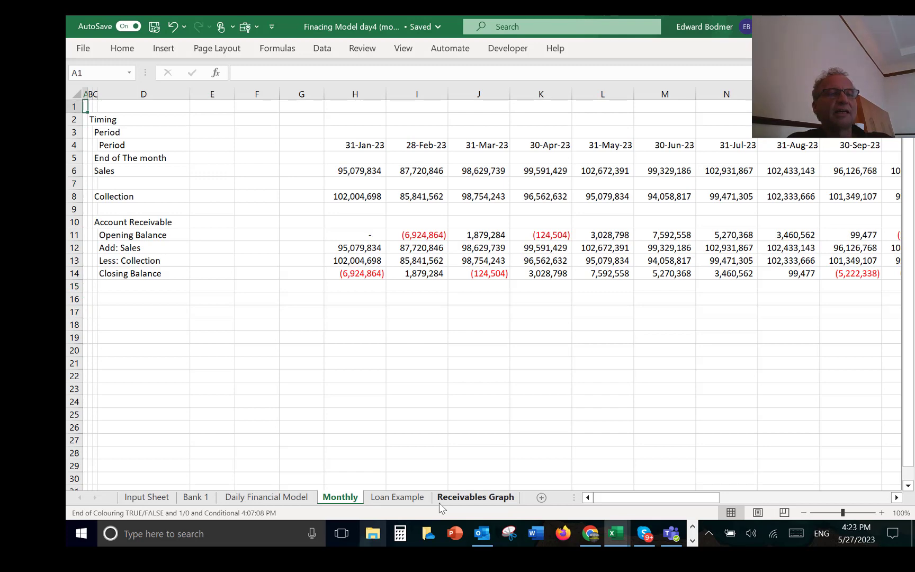
{"action": "key", "text": "ctrl+Page_Up"}
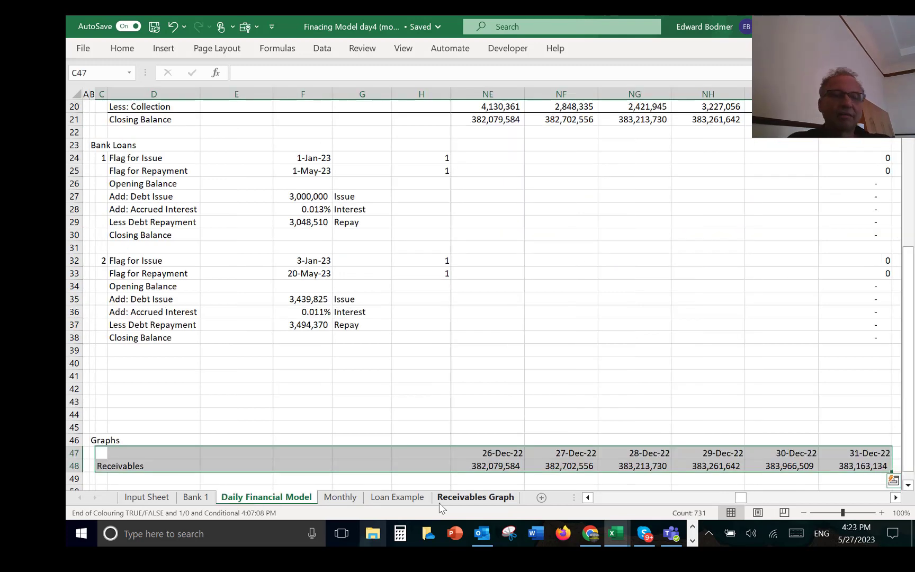
{"action": "key", "text": "Up"}
{"action": "key", "text": "Up"}
{"action": "key", "text": "Up"}
{"action": "key", "text": "Up"}
{"action": "key", "text": "Up"}
{"action": "key", "text": "Up"}
{"action": "key", "text": "Up"}
{"action": "key", "text": "Up"}
{"action": "key", "text": "Up"}
{"action": "key", "text": "Up"}
{"action": "key", "text": "Up"}
{"action": "key", "text": "Up"}
{"action": "key", "text": "Up"}
{"action": "key", "text": "Up"}
{"action": "key", "text": "Up"}
{"action": "key", "text": "Up"}
{"action": "key", "text": "Up"}
{"action": "key", "text": "Up"}
{"action": "key", "text": "Up"}
{"action": "key", "text": "Up"}
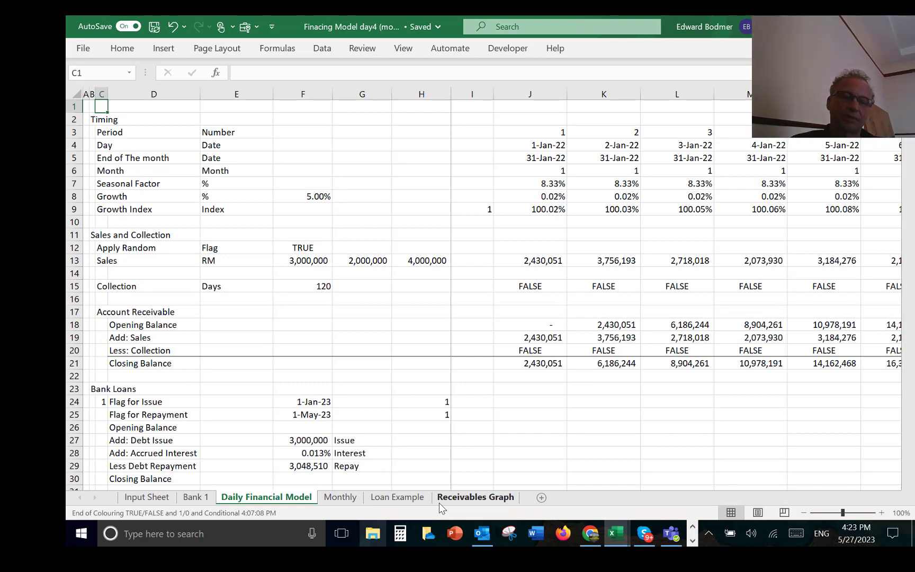
Step: Clear all existing dates and figures on the Monthly sheet, from H3 through row 14 of the last monthly column
{"action": "key", "text": "ctrl+Page_Down"}
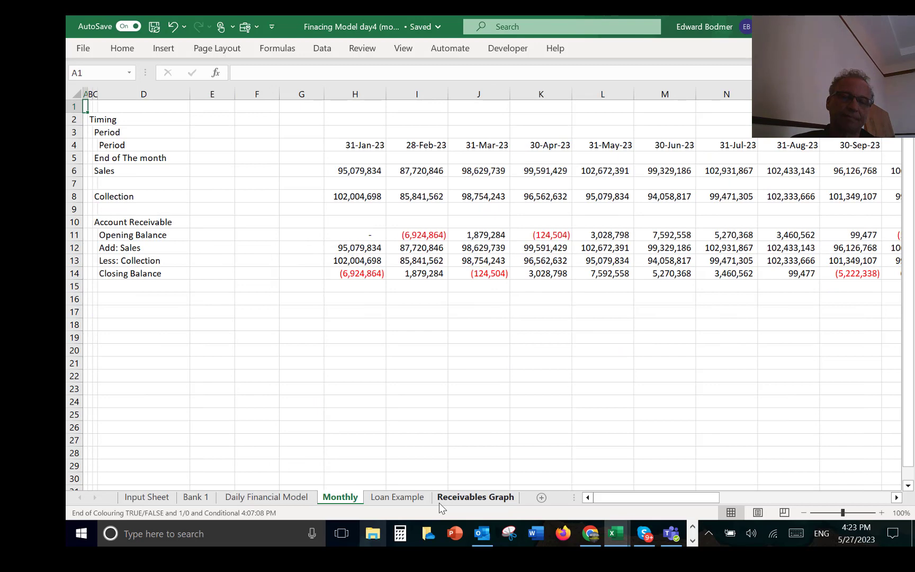
{"action": "left_click", "coordinate": [104, 147]}
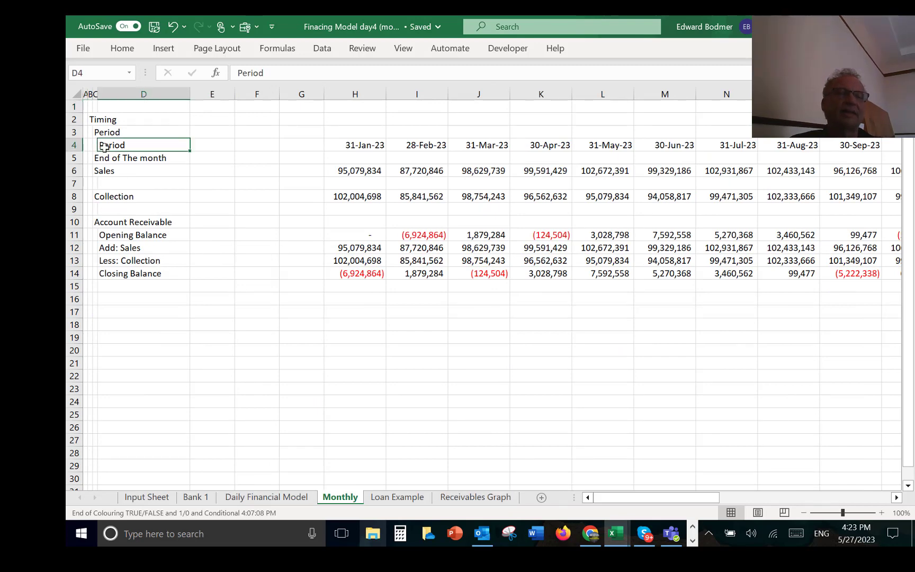
{"action": "key", "text": "Left"}
{"action": "key", "text": "Up"}
{"action": "key", "text": "Right"}
{"action": "key", "text": "Right"}
{"action": "key", "text": "Right"}
{"action": "key", "text": "Right"}
{"action": "key", "text": "Right"}
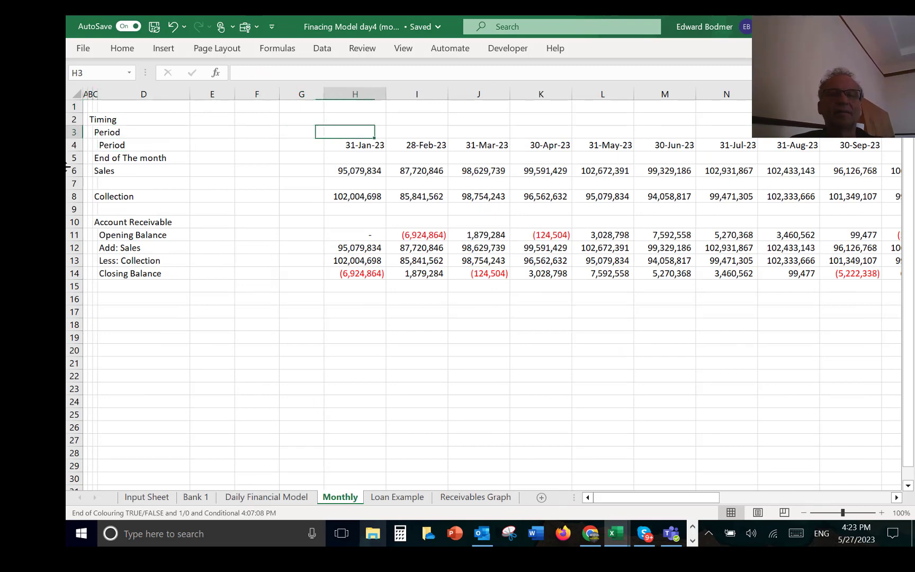
{"action": "key", "text": "Left"}
{"action": "key", "text": "Left"}
{"action": "key", "text": "Left"}
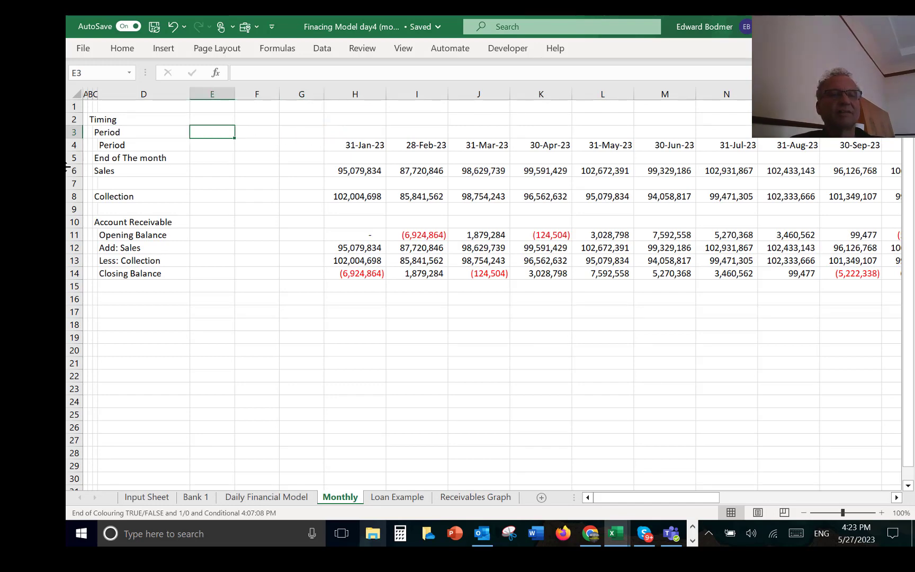
{"action": "key", "text": "Right"}
{"action": "key", "text": "Right"}
{"action": "key", "text": "Right"}
{"action": "key", "text": "shift+Down"}
{"action": "key", "text": "shift+Down"}
{"action": "key", "text": "shift+Down"}
{"action": "key", "text": "shift+Down"}
{"action": "key", "text": "shift+Down"}
{"action": "key", "text": "shift+Down"}
{"action": "key", "text": "shift+Down"}
{"action": "key", "text": "shift+Down"}
{"action": "key", "text": "shift+Down"}
{"action": "key", "text": "shift+Down"}
{"action": "key", "text": "shift+Down"}
{"action": "key", "text": "shift+Down"}
{"action": "key", "text": "shift+Down"}
{"action": "key", "text": "shift+Down"}
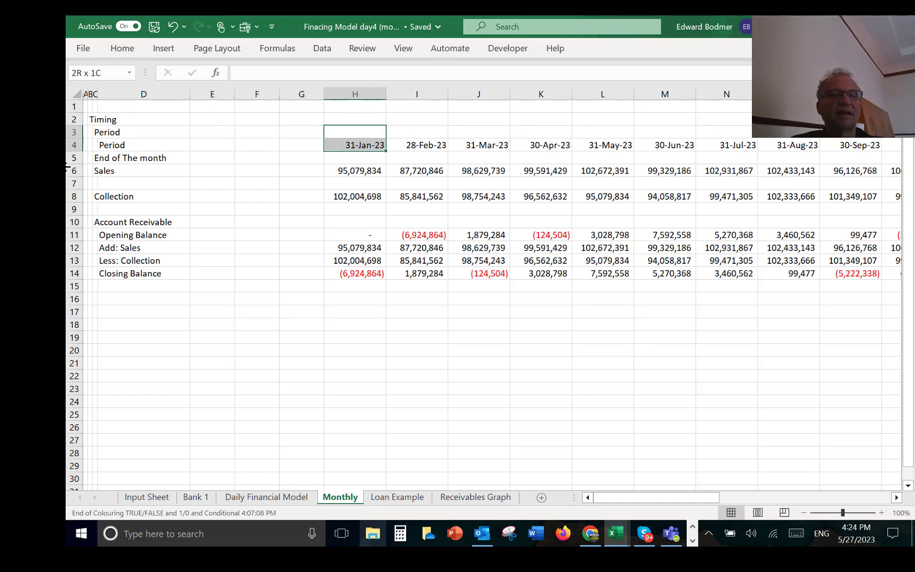
{"action": "key", "text": "shift+Up"}
{"action": "key", "text": "shift+Up"}
{"action": "key", "text": "shift+Up"}
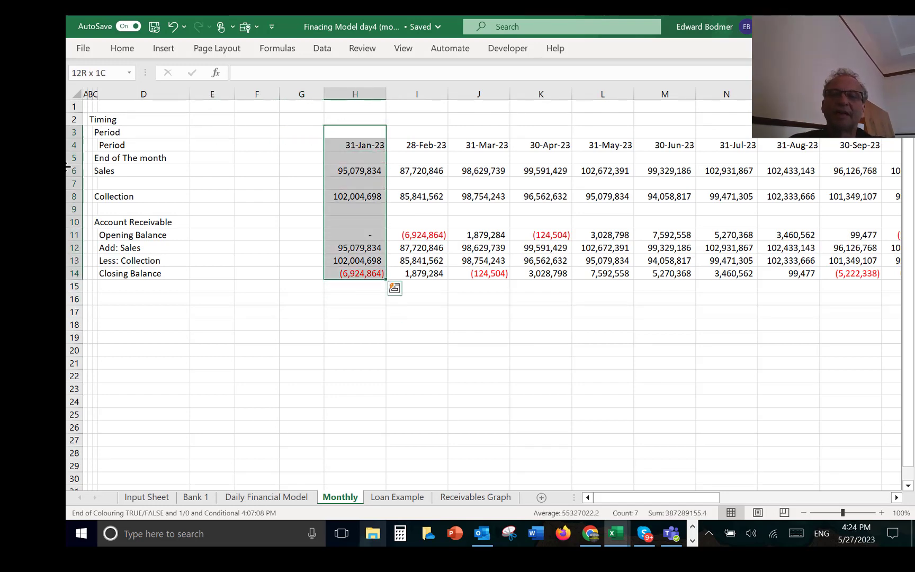
{"action": "key", "text": "ctrl+shift+Right"}
{"action": "key", "text": "ctrl+BackSpace"}
{"action": "key", "text": "Delete"}
Step: Remove the Period label from D4 on the Monthly sheet and enter Date as the row label in C4
{"action": "key", "text": "Left"}
{"action": "key", "text": "Left"}
{"action": "key", "text": "Left"}
{"action": "key", "text": "Left"}
{"action": "key", "text": "Left"}
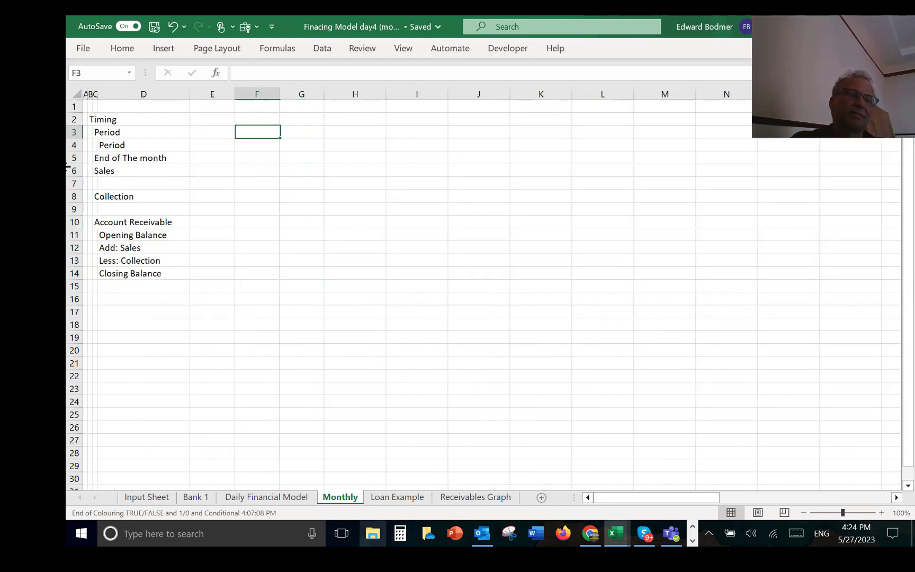
{"action": "key", "text": "Down"}
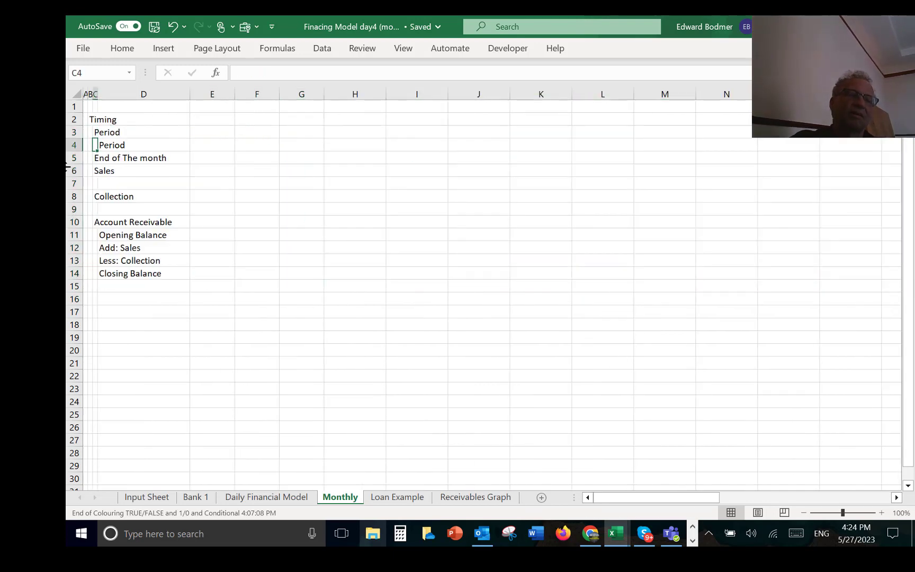
{"action": "key", "text": "Right"}
{"action": "key", "text": "Left"}
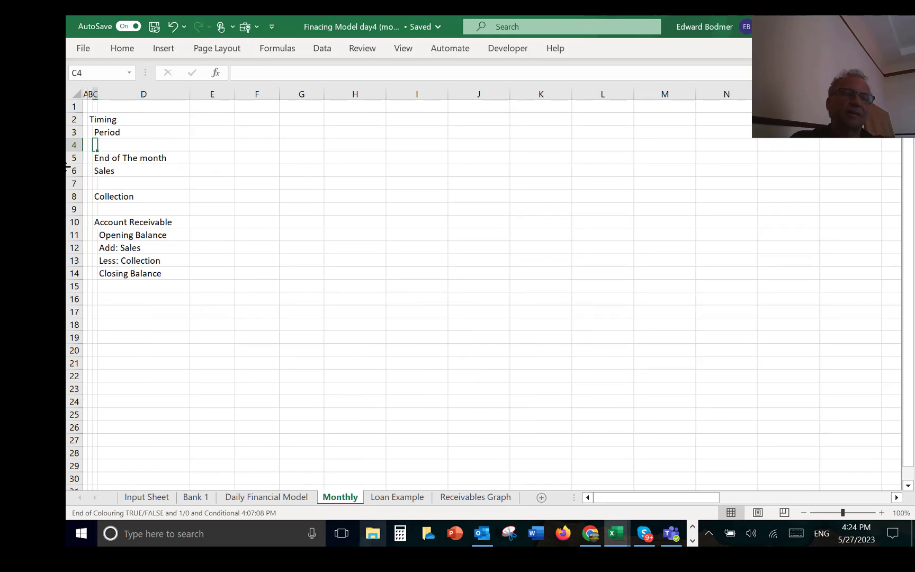
{"action": "type", "text": "Dealy"}
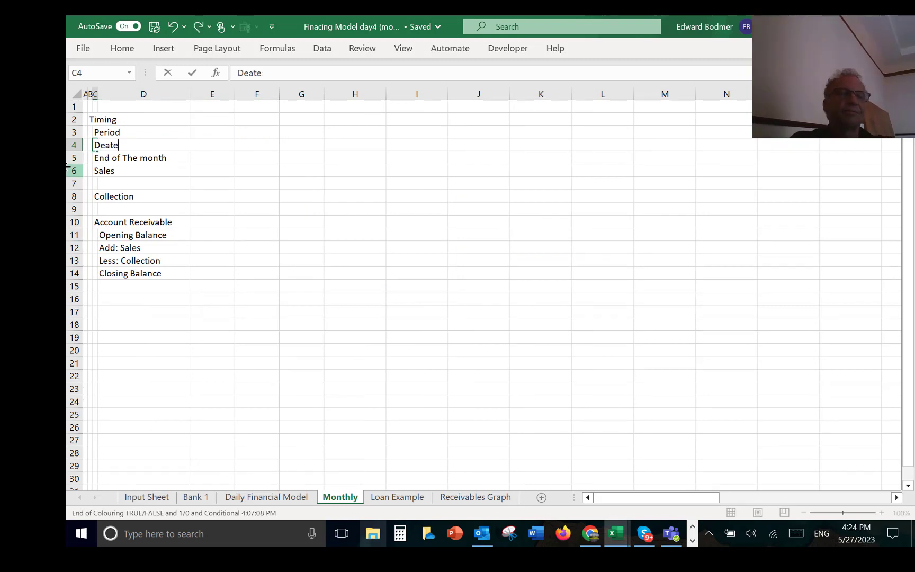
{"action": "key", "text": "BackSpace"}
{"action": "key", "text": "BackSpace"}
{"action": "key", "text": "BackSpace"}
{"action": "key", "text": "BackSpace"}
{"action": "type", "text": "ate"}
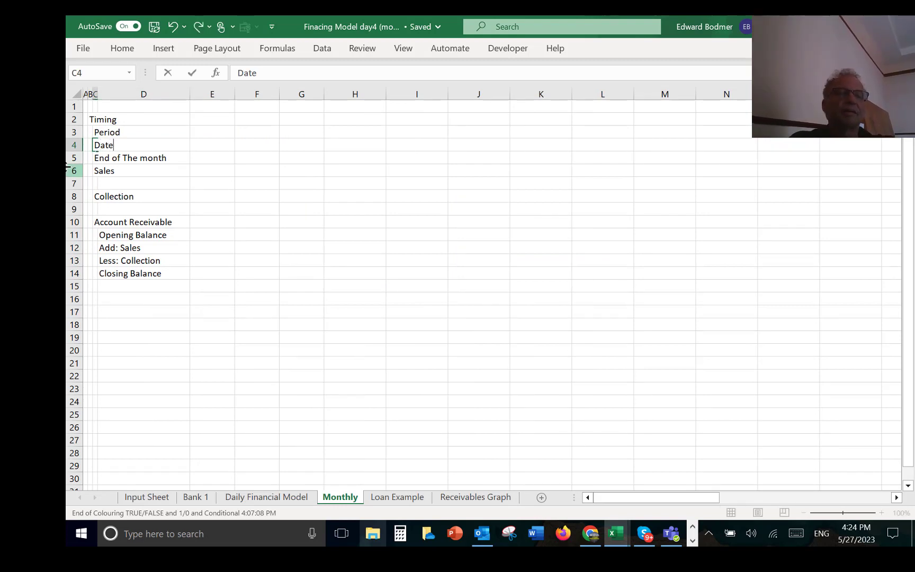
{"action": "key", "text": "ctrl+Return"}
Step: Enter 1 in H3 of the Period row and fill a linear series across the row with step 1 up to 24
{"action": "key", "text": "Up"}
{"action": "key", "text": "Right"}
{"action": "key", "text": "Right"}
{"action": "key", "text": "Right"}
{"action": "key", "text": "Right"}
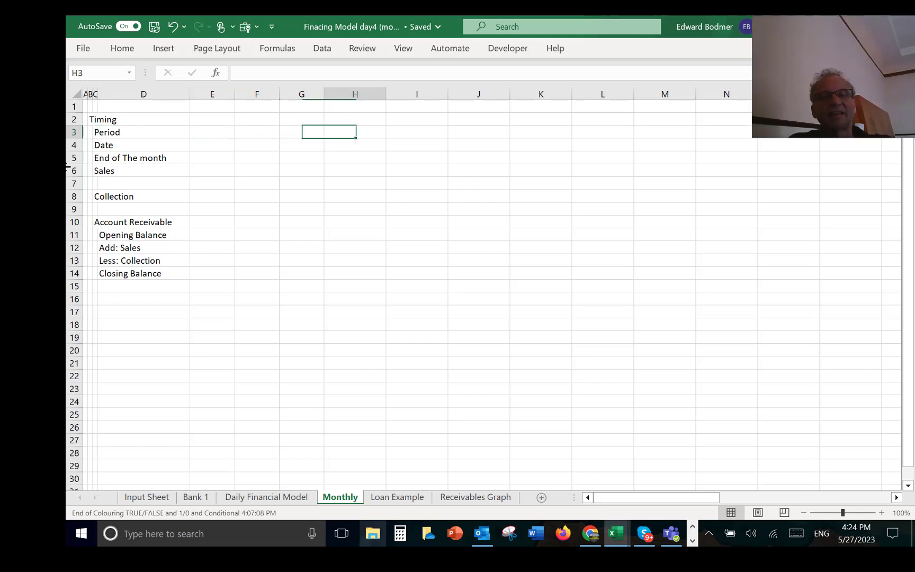
{"action": "key", "text": "Right"}
{"action": "type", "text": "1"}
{"action": "key", "text": "Return"}
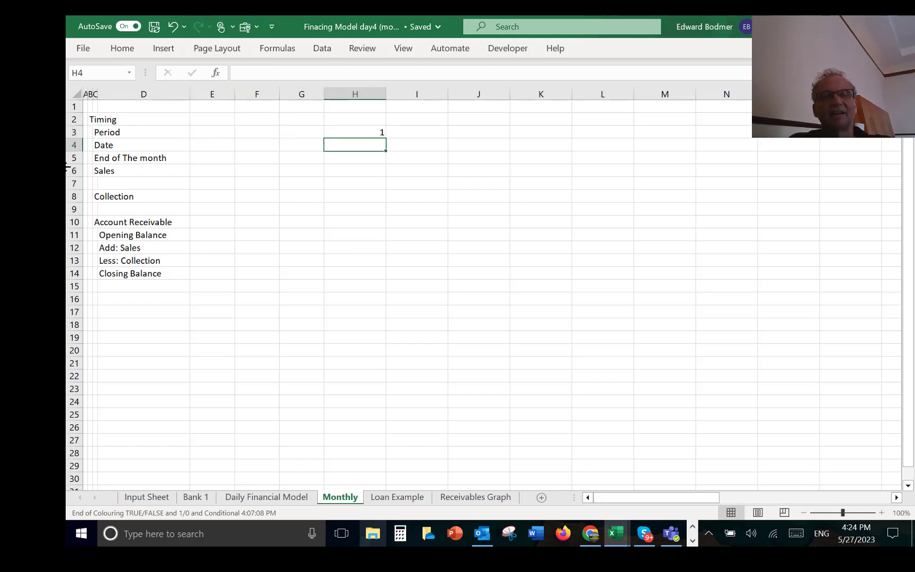
{"action": "key", "text": "Up"}
{"action": "key", "text": "alt+e"}
{"action": "key", "text": "i"}
{"action": "key", "text": "s"}
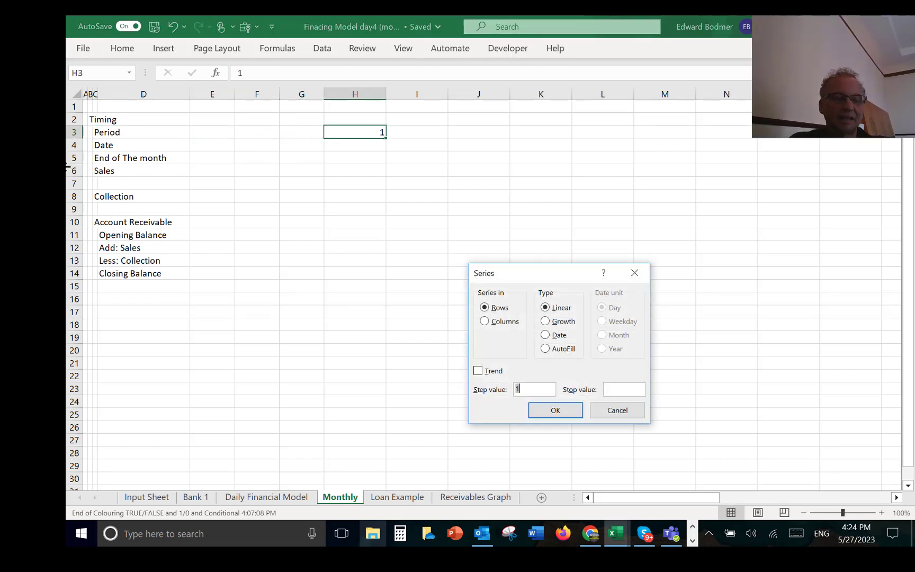
{"action": "key", "text": "Tab"}
{"action": "type", "text": "24"}
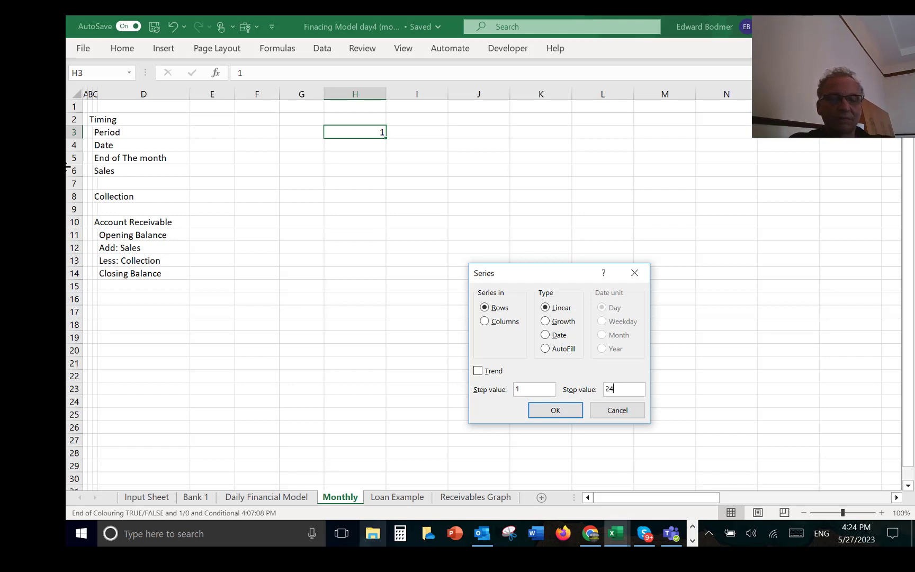
{"action": "key", "text": "Tab"}
{"action": "key", "text": "Return"}
Step: Delete the entire Date row, row 4, from the Monthly sheet
{"action": "key", "text": "Down"}
{"action": "key", "text": "Left"}
{"action": "key", "text": "Left"}
{"action": "key", "text": "Left"}
{"action": "key", "text": "Left"}
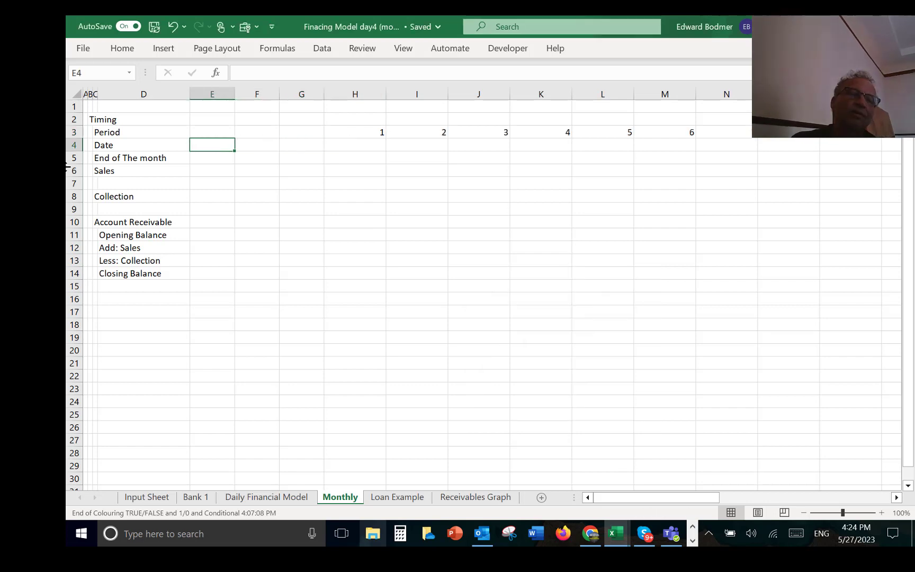
{"action": "key", "text": "Right"}
{"action": "key", "text": "Right"}
{"action": "key", "text": "Right"}
{"action": "key", "text": "Right"}
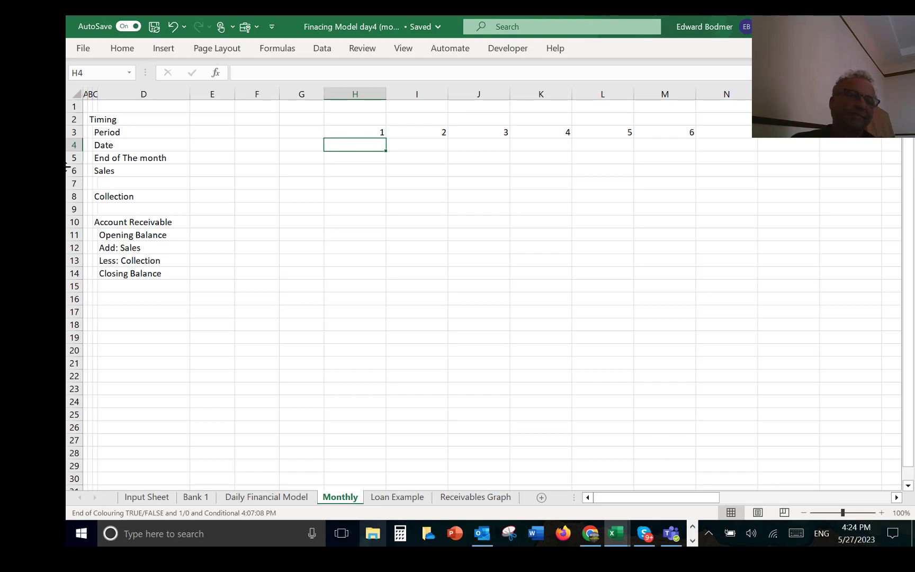
{"action": "key", "text": "Left"}
{"action": "key", "text": "Left"}
{"action": "key", "text": "Left"}
{"action": "key", "text": "Left"}
{"action": "key", "text": "Left"}
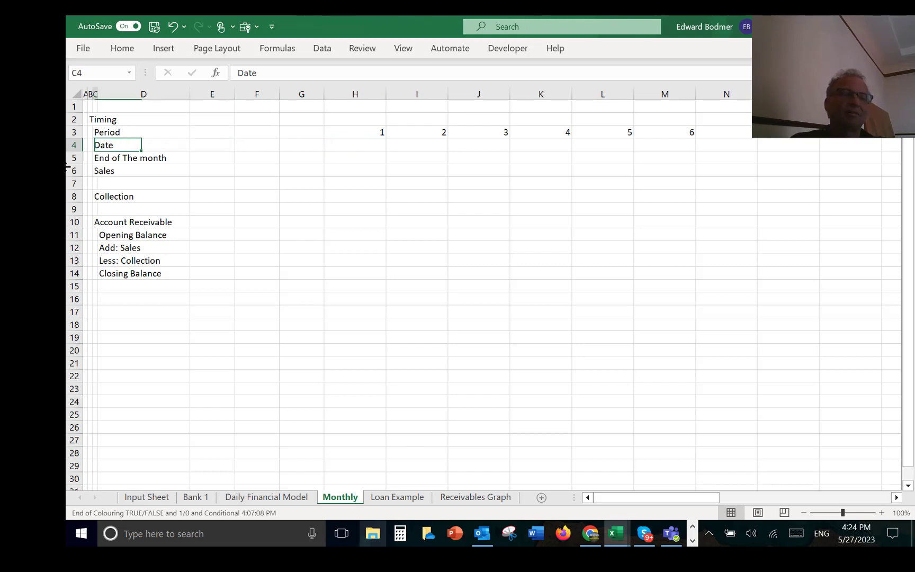
{"action": "key", "text": "shift+space"}
{"action": "key", "text": "ctrl+minus"}
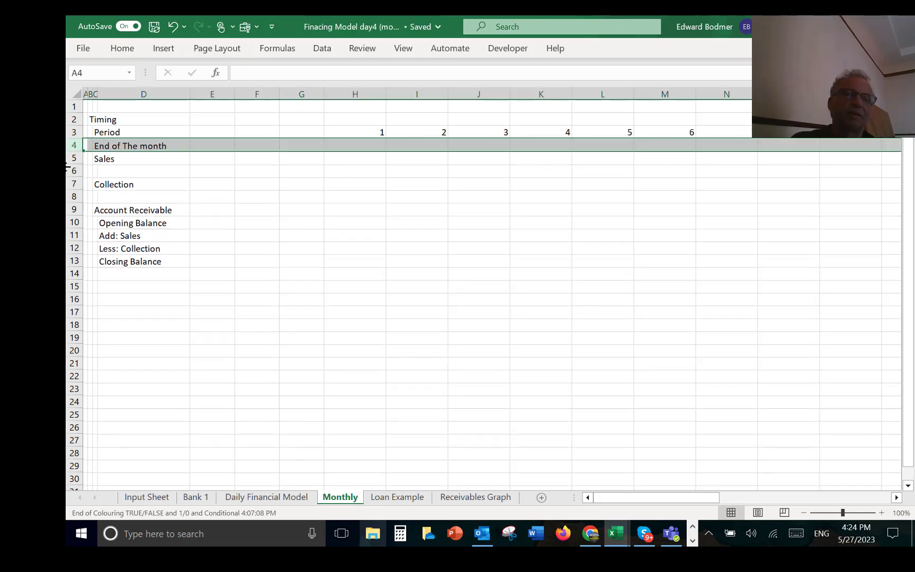
Step: Enter =EOMONTH('Daily Financial Model'!J4,0) in H4 of the End of The month row and format it as a date
{"action": "key", "text": "Right"}
{"action": "key", "text": "Right"}
{"action": "key", "text": "Right"}
{"action": "key", "text": "Right"}
{"action": "key", "text": "Right"}
{"action": "key", "text": "Right"}
{"action": "key", "text": "Right"}
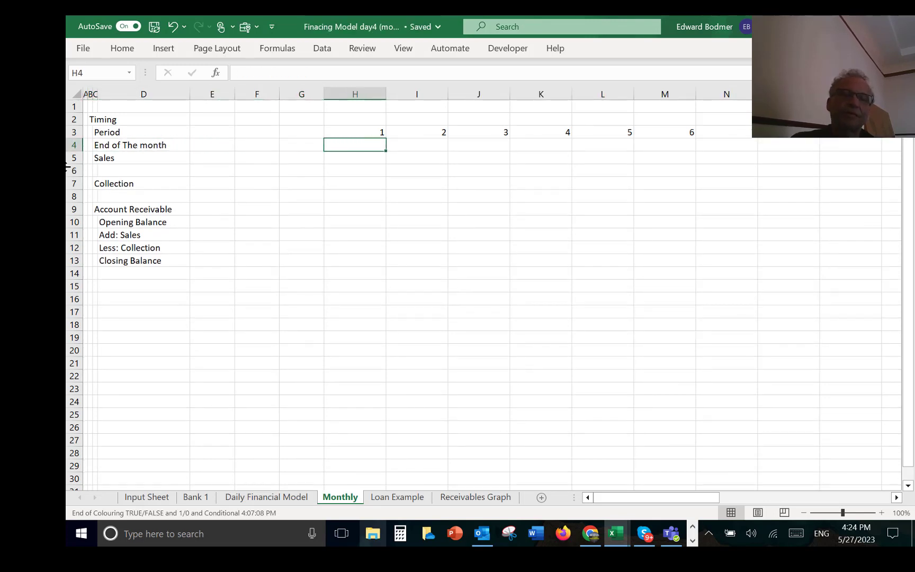
{"action": "type", "text": "=eo"}
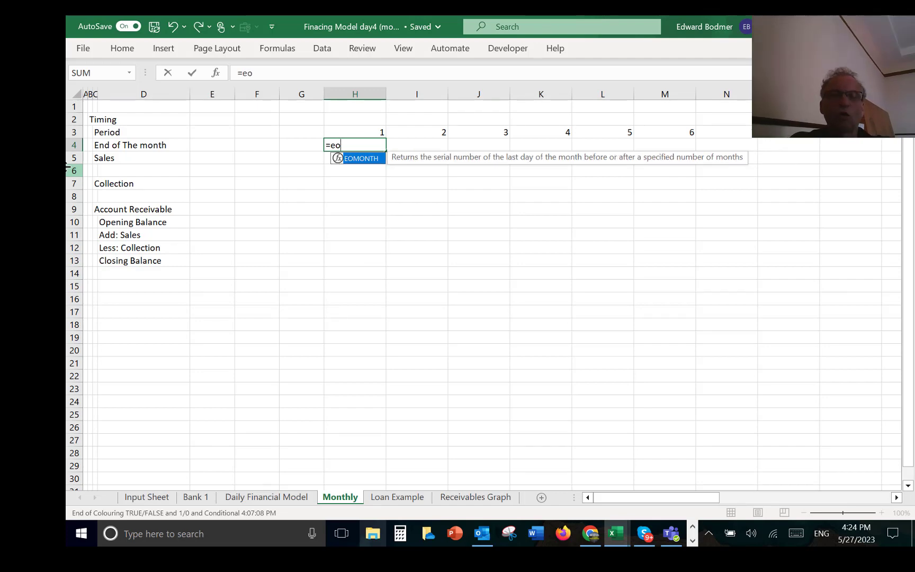
{"action": "key", "text": "Tab"}
{"action": "key", "text": "ctrl+Page_Up"}
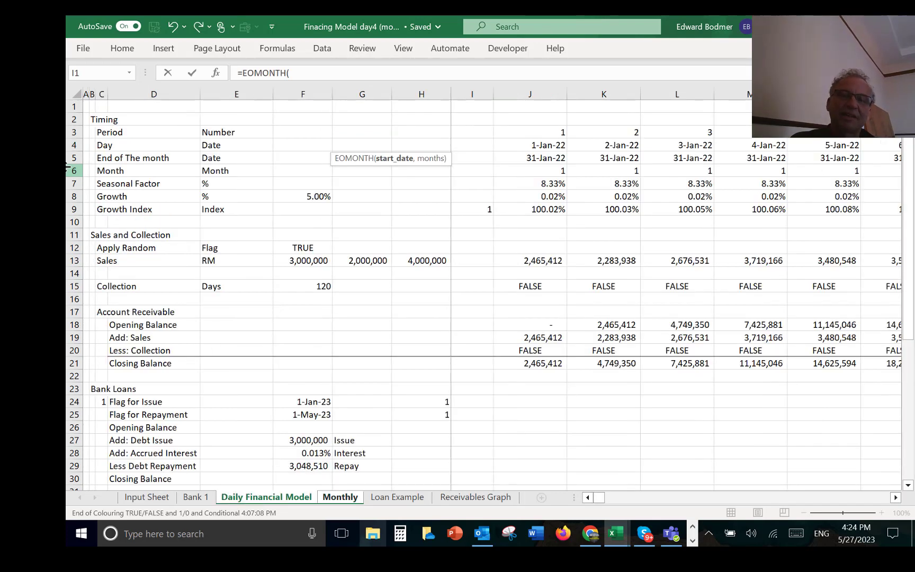
{"action": "left_click", "coordinate": [527, 146]}
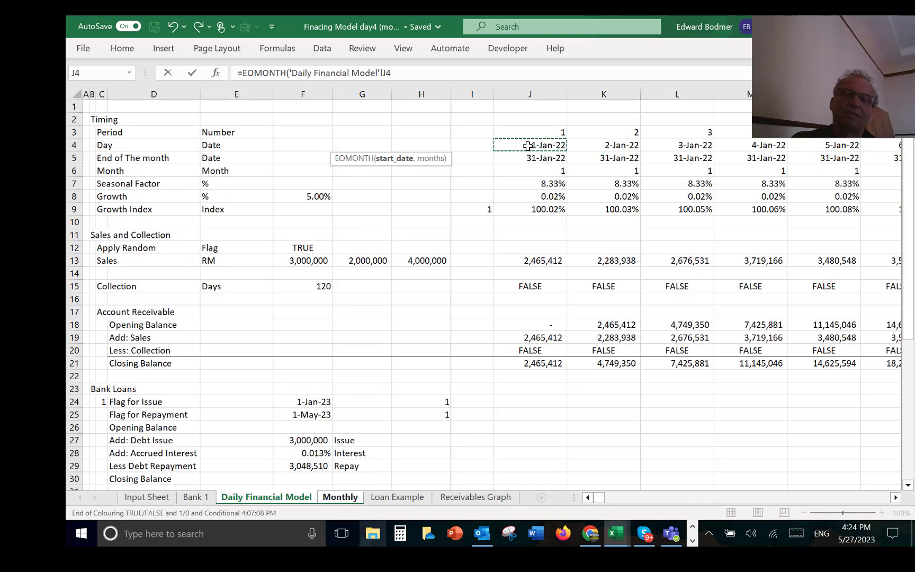
{"action": "key", "text": "ctrl+Page_Down"}
{"action": "key", "text": "Return"}
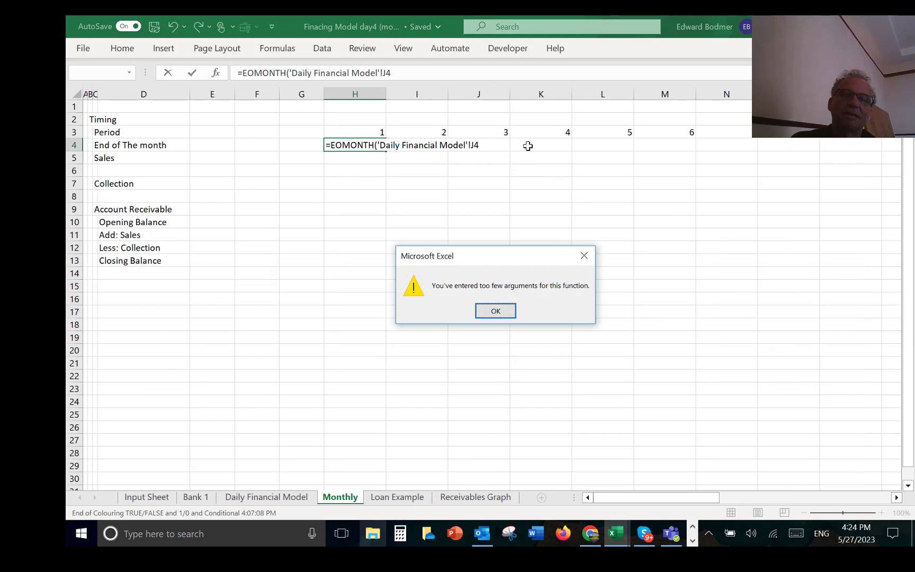
{"action": "key", "text": "Return"}
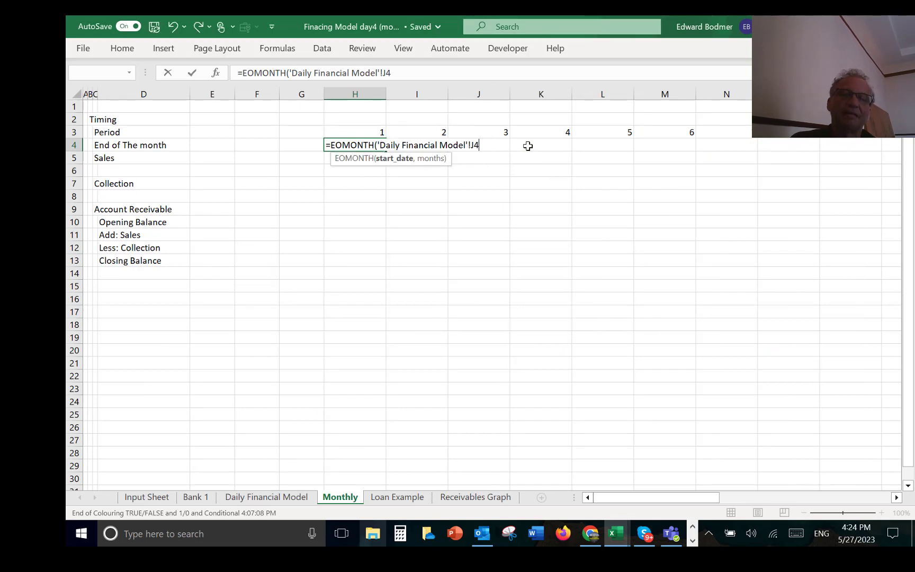
{"action": "type", "text": ",0"}
{"action": "key", "text": "Return"}
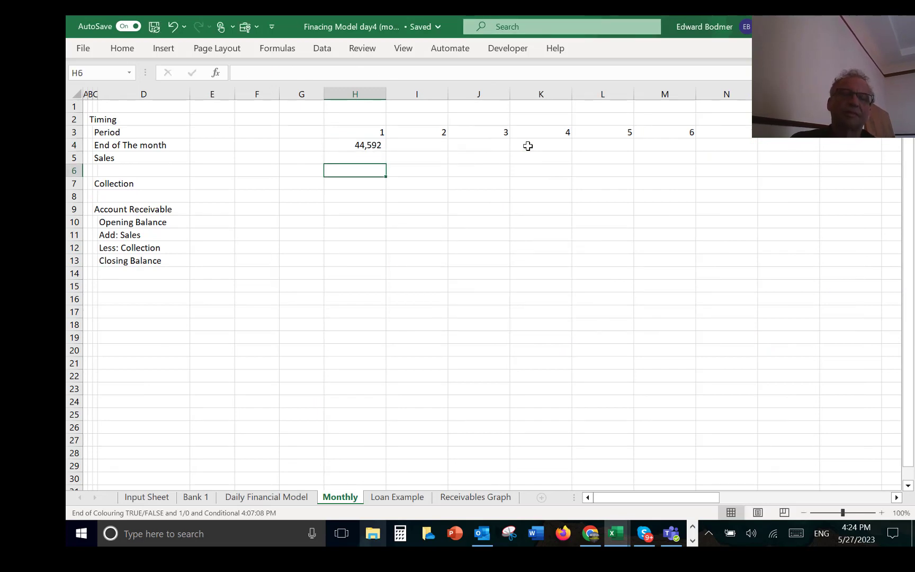
{"action": "key", "text": "Up"}
{"action": "key", "text": "ctrl+shift+3"}
Step: Enter =EOMONTH(H4,1) in I4 as a date and fill it across the remaining monthly columns
{"action": "key", "text": "Right"}
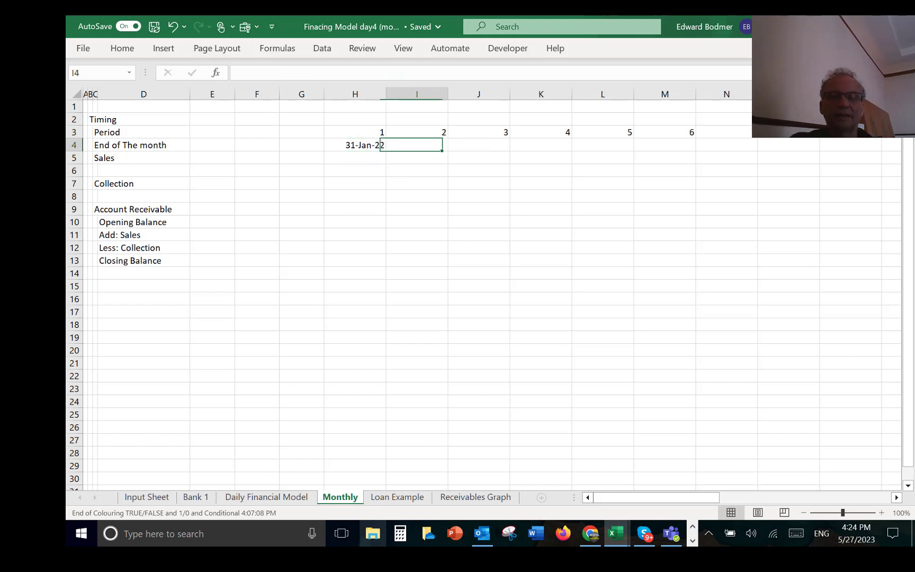
{"action": "type", "text": "=ed"}
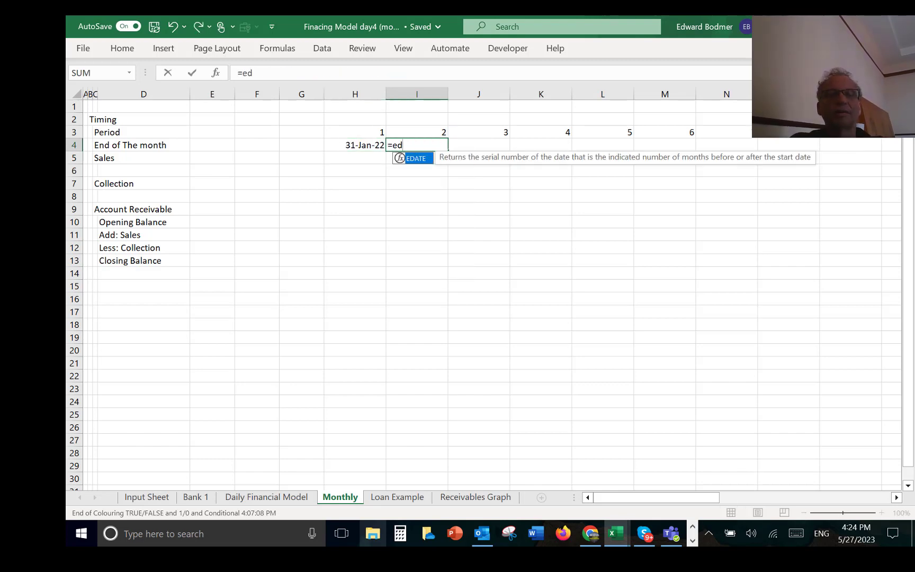
{"action": "key", "text": "BackSpace"}
{"action": "type", "text": "o"}
{"action": "key", "text": "Tab"}
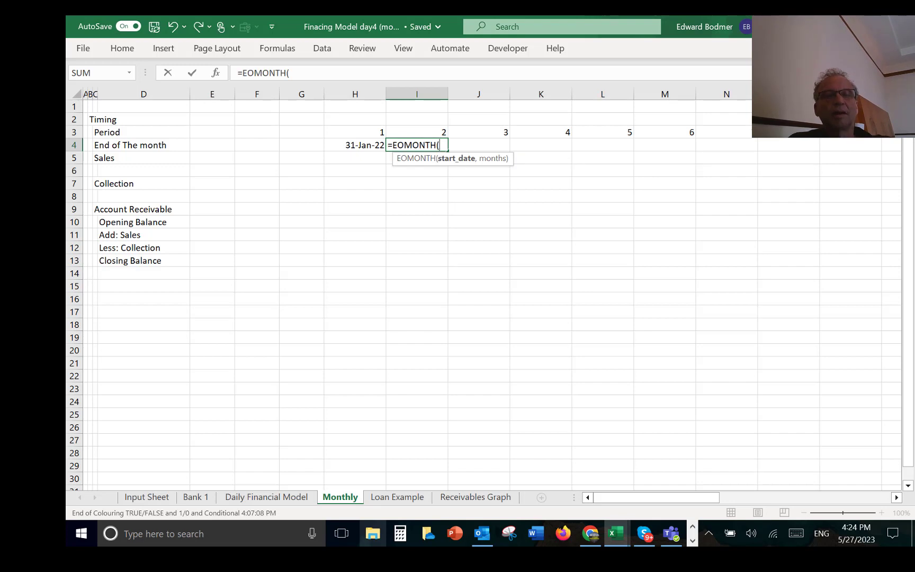
{"action": "key", "text": "Left"}
{"action": "type", "text": ",1)"}
{"action": "key", "text": "Return"}
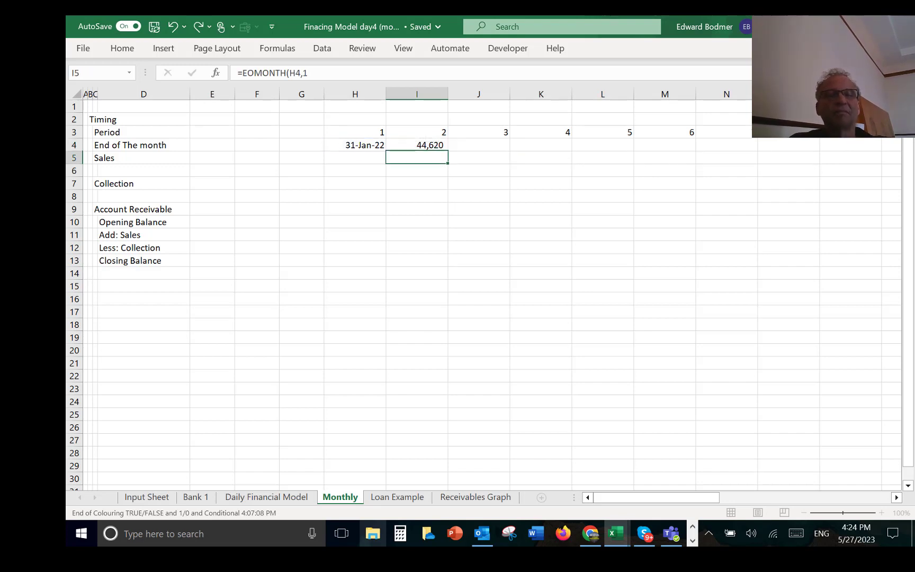
{"action": "key", "text": "Up"}
{"action": "key", "text": "ctrl+shift+3"}
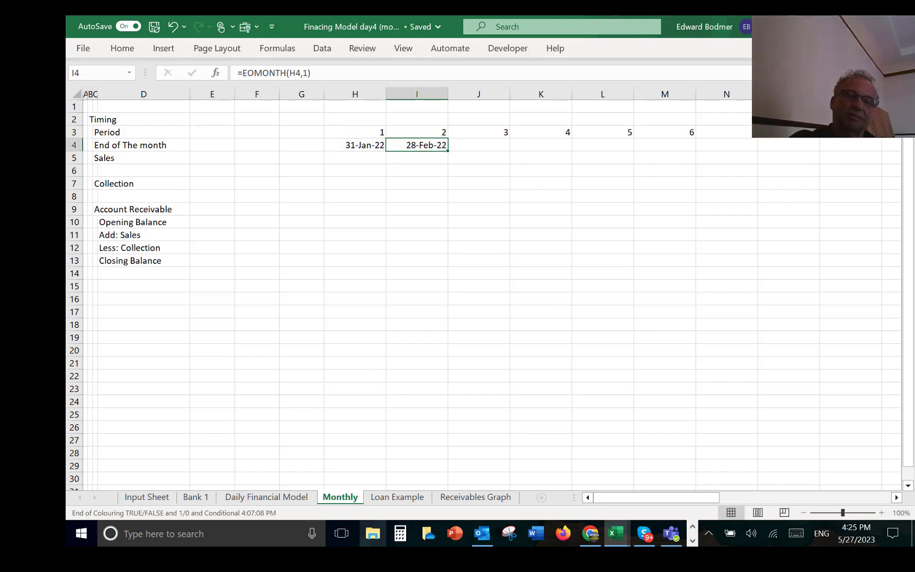
{"action": "key", "text": "ctrl+shift+r"}
Step: Examine the End of The month formula in J5 of the Daily Financial Model sheet
{"action": "key", "text": "Down"}
{"action": "key", "text": "Left"}
{"action": "key", "text": "Left"}
{"action": "key", "text": "Left"}
{"action": "key", "text": "Left"}
{"action": "key", "text": "Left"}
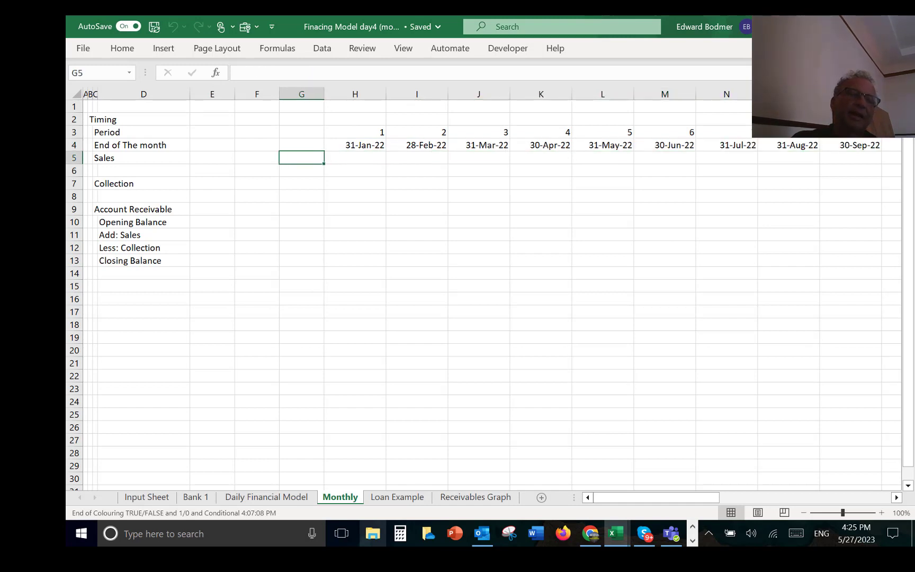
{"action": "key", "text": "Up"}
{"action": "key", "text": "Right"}
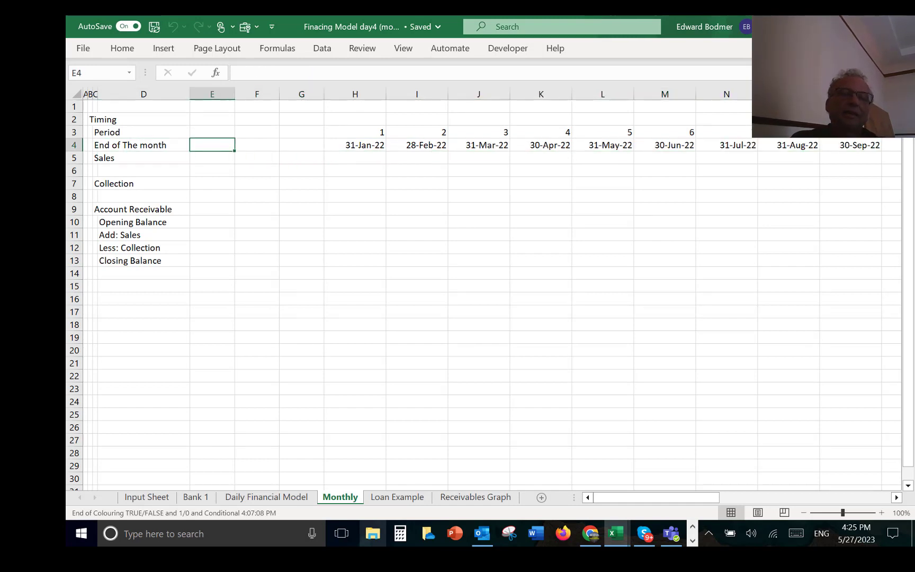
{"action": "key", "text": "Left"}
{"action": "key", "text": "Down"}
{"action": "key", "text": "Left"}
{"action": "key", "text": "Right"}
{"action": "key", "text": "Right"}
{"action": "key", "text": "Right"}
{"action": "key", "text": "Right"}
{"action": "key", "text": "Right"}
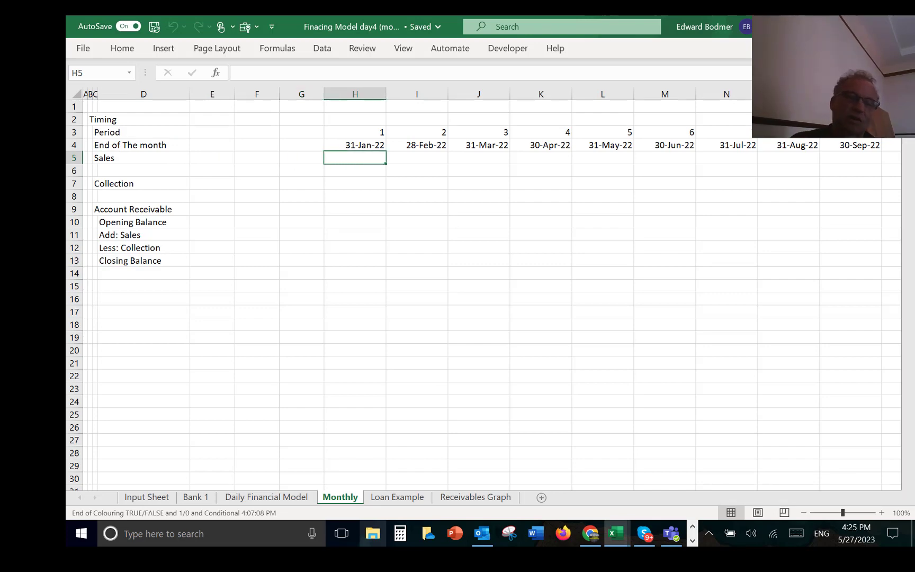
{"action": "key", "text": "ctrl+Page_Up"}
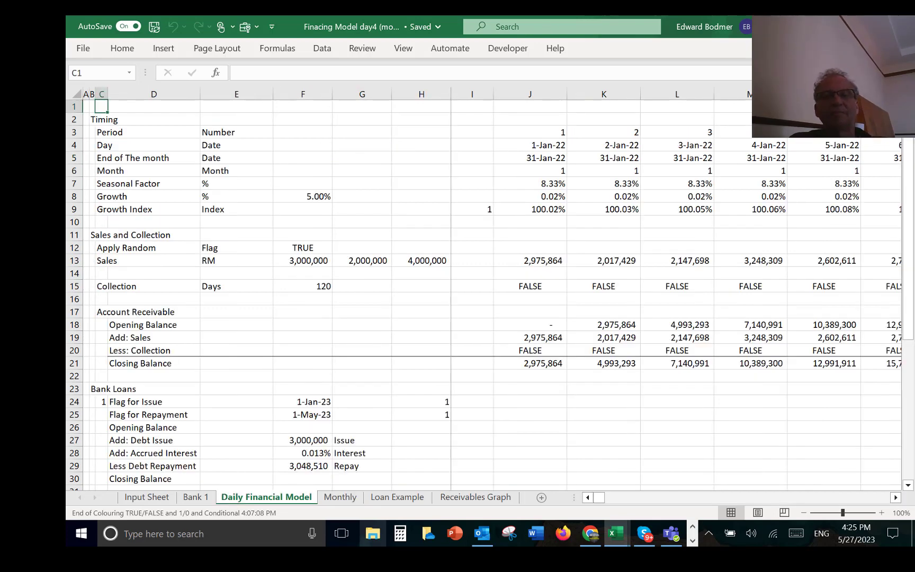
{"action": "left_click", "coordinate": [545, 156]}
{"action": "key", "text": "F2"}
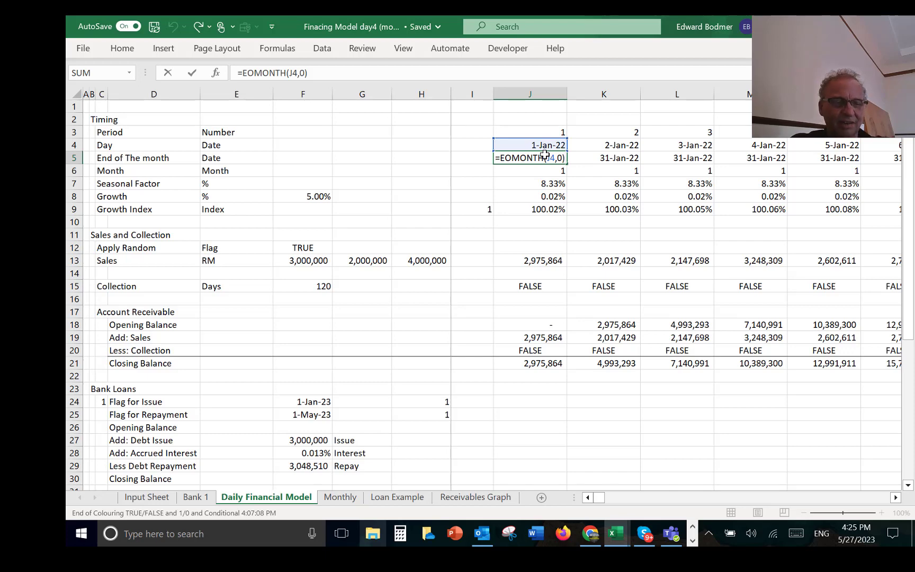
{"action": "key", "text": "ctrl+Return"}
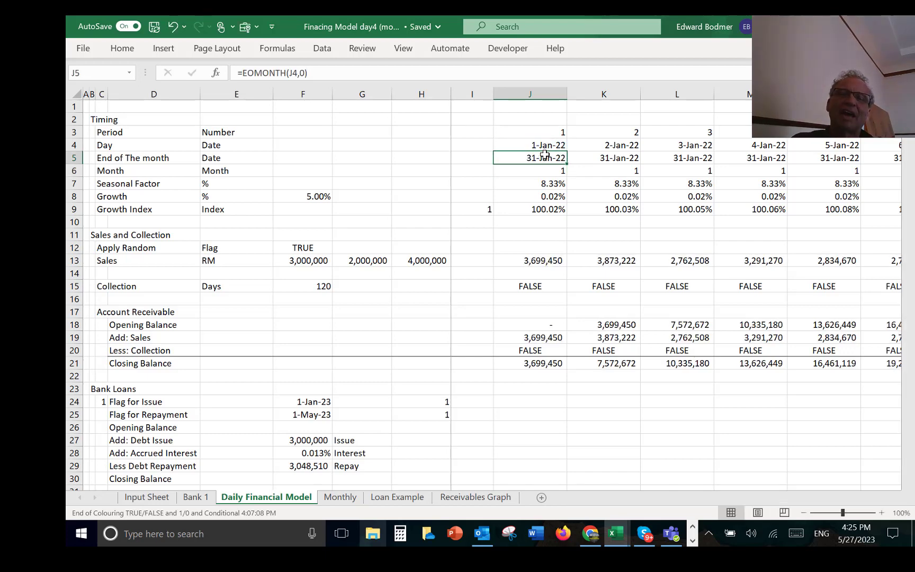
Step: Enter =SUMIF('Daily Financial Model'!5:5,Monthly!H4,'Daily Financial Model'!13:13) in H5 of the Monthly sheet's Sales row and fill it across all months
{"action": "key", "text": "ctrl+Page_Down"}
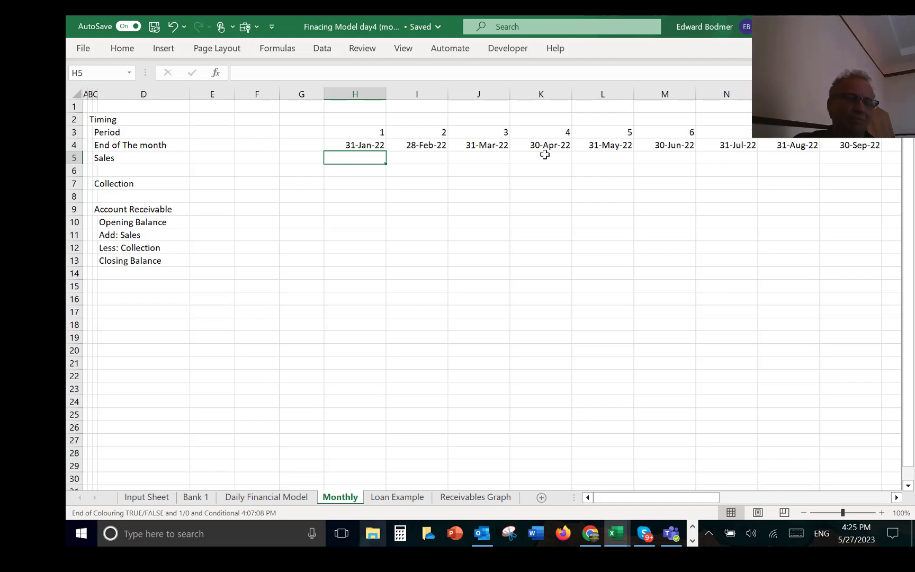
{"action": "type", "text": "="}
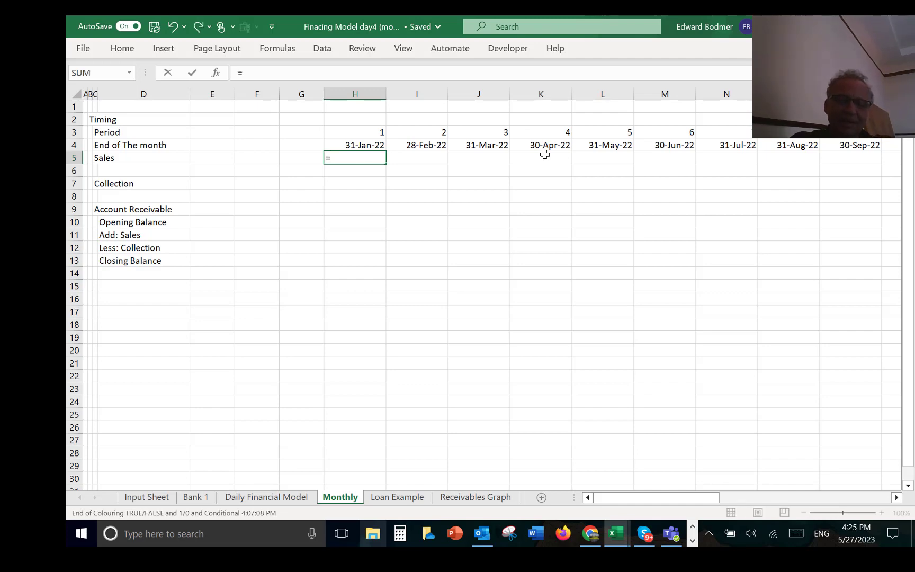
{"action": "type", "text": "sum"}
{"action": "key", "text": "Tab"}
{"action": "key", "text": "BackSpace"}
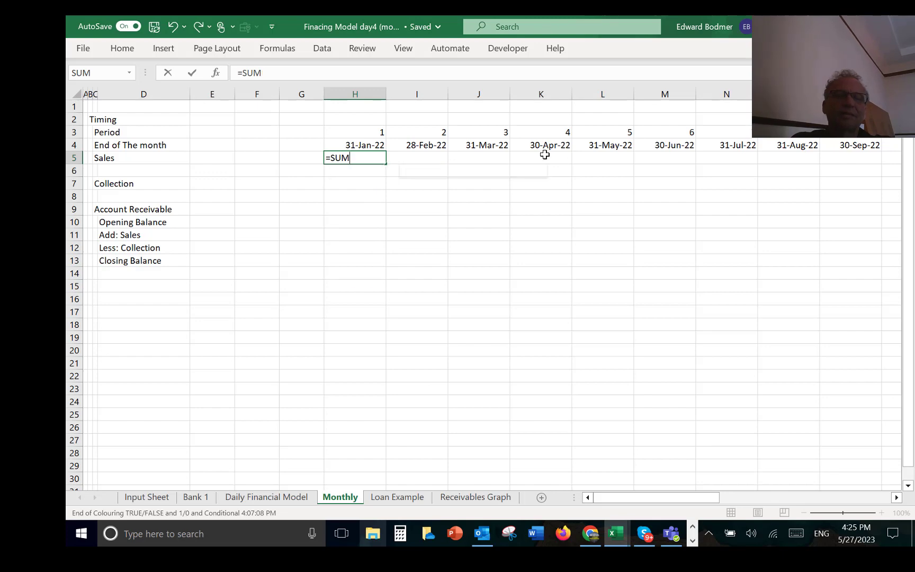
{"action": "key", "text": "Down"}
{"action": "key", "text": "Tab"}
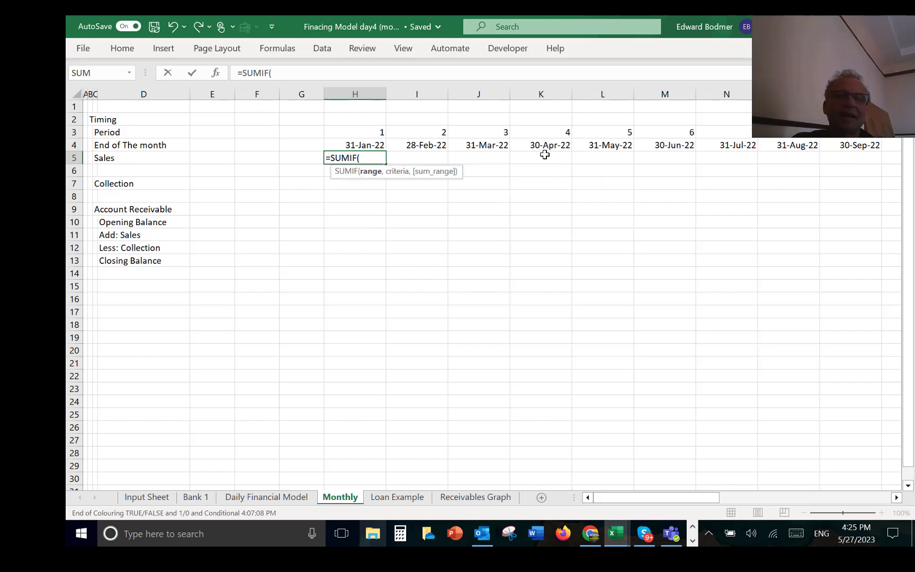
{"action": "key", "text": "ctrl+Page_Up"}
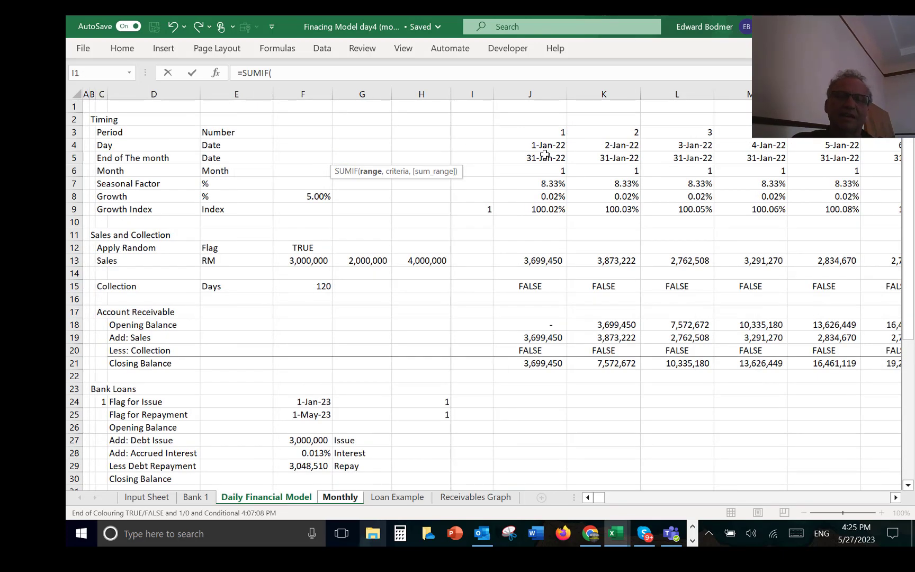
{"action": "left_click", "coordinate": [74, 158]}
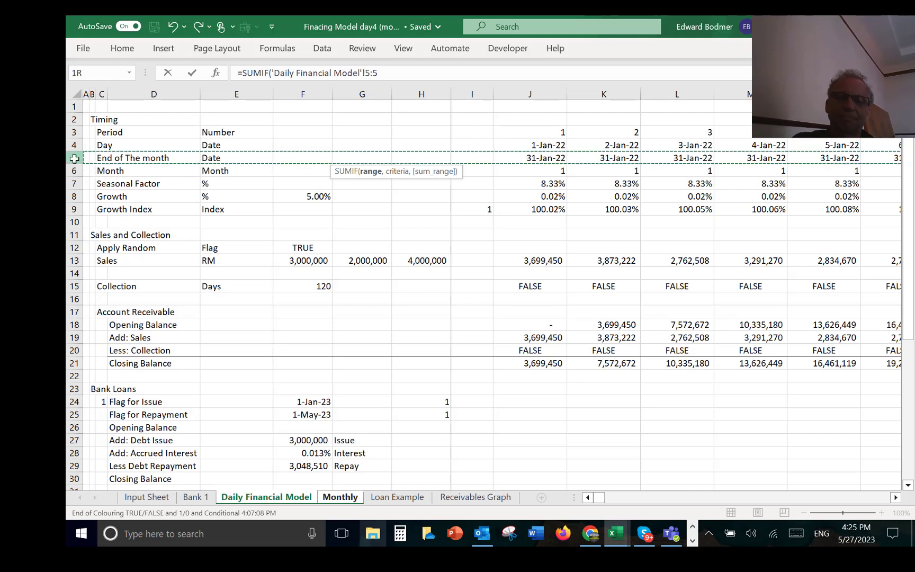
{"action": "type", "text": ","}
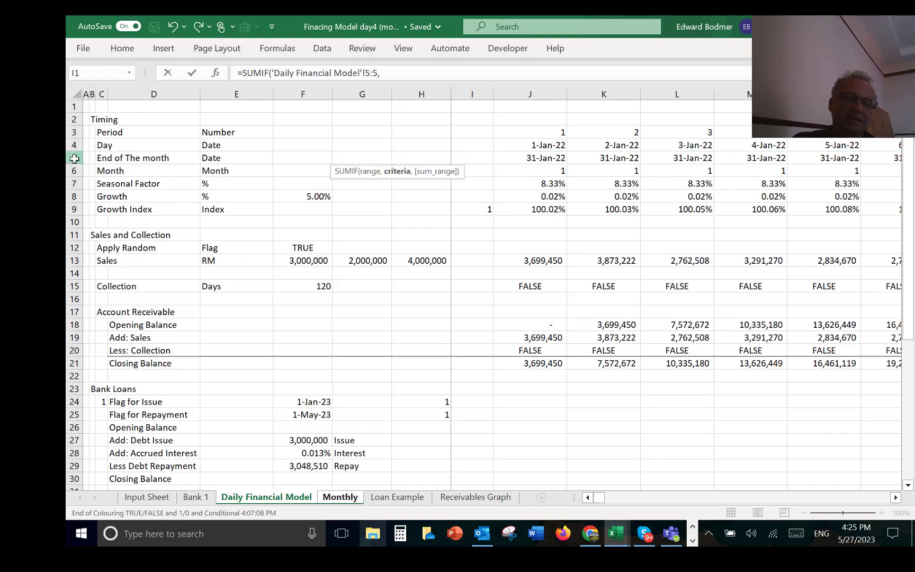
{"action": "key", "text": "ctrl+Page_Down"}
{"action": "key", "text": "Up"}
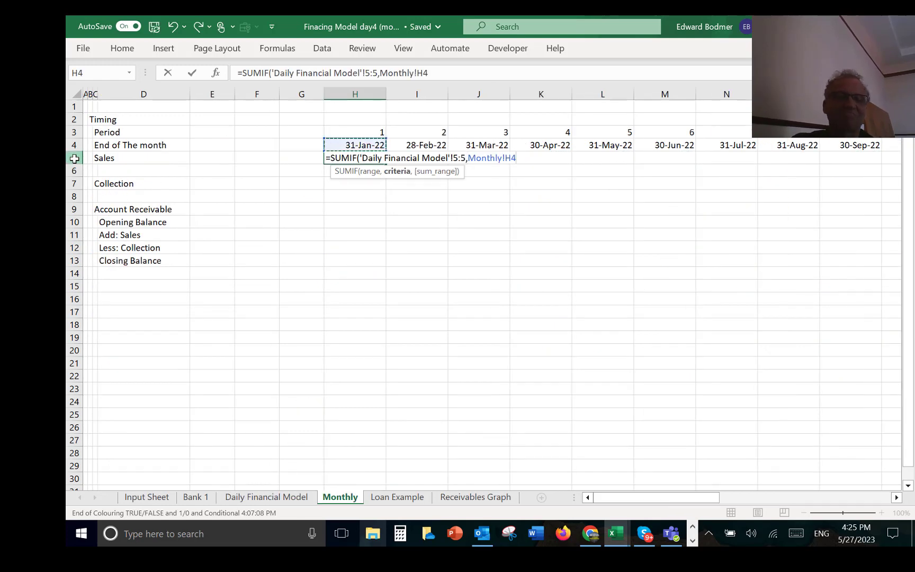
{"action": "type", "text": ","}
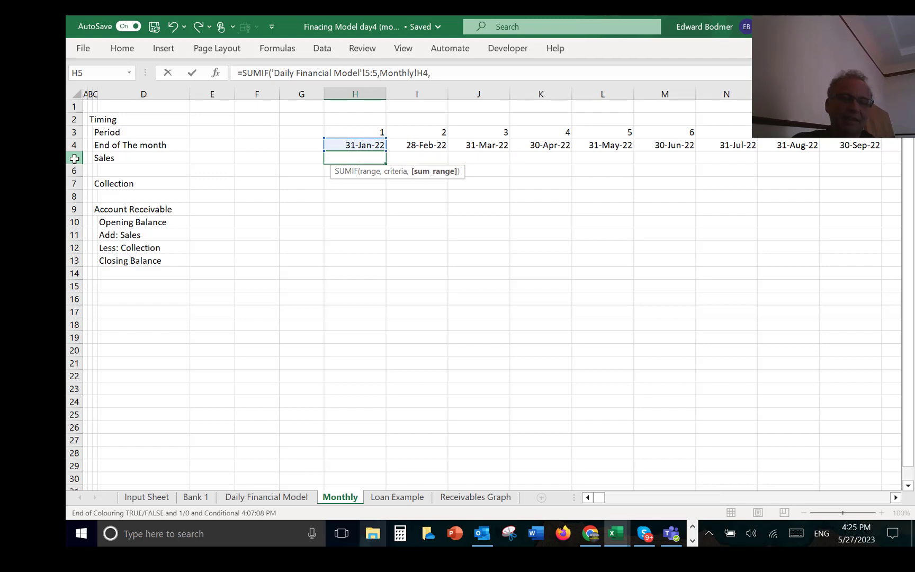
{"action": "key", "text": "ctrl+Page_Up"}
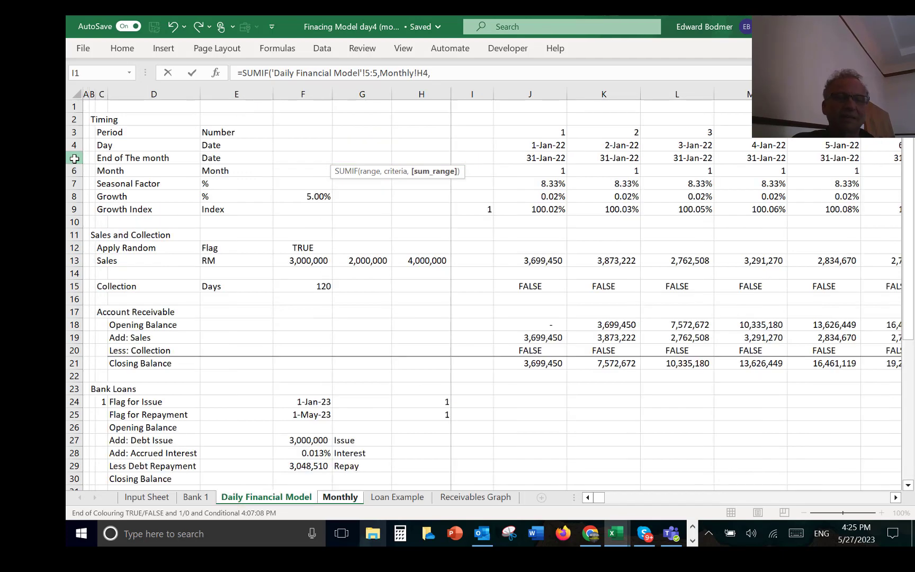
{"action": "left_click", "coordinate": [76, 262]}
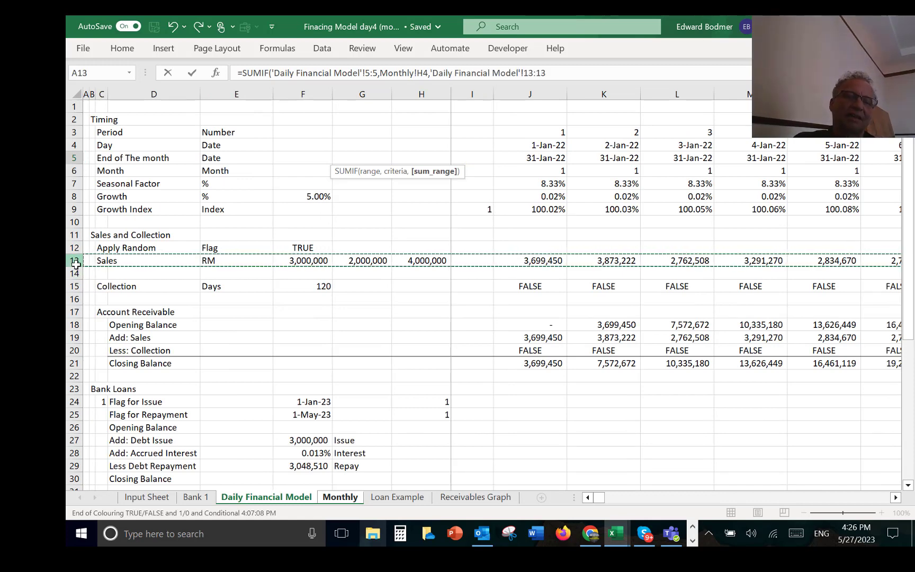
{"action": "type", "text": ")"}
{"action": "key", "text": "Return"}
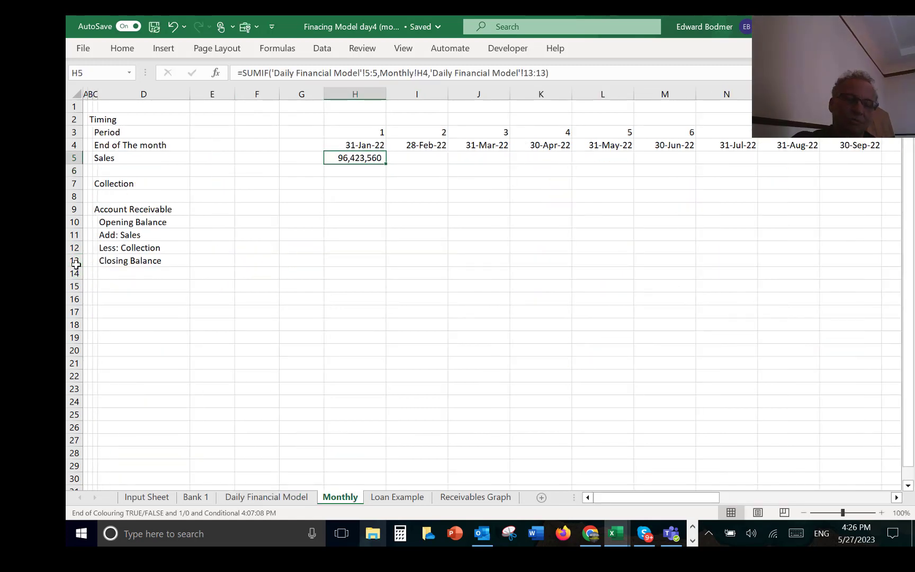
{"action": "key", "text": "ctrl+shift+r"}
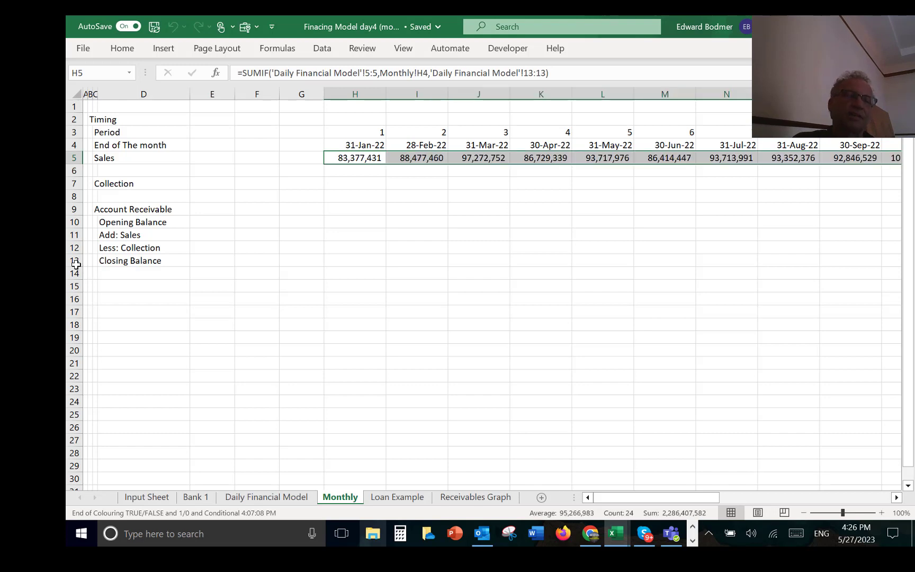
Step: Enter =SUMIF('Daily Financial Model'!5:5,Monthly!H4,'Daily Financial Model'!15:15) in H7 of the Monthly sheet's Collection row and fill it across all months
{"action": "key", "text": "Down"}
{"action": "key", "text": "Down"}
{"action": "key", "text": "Down"}
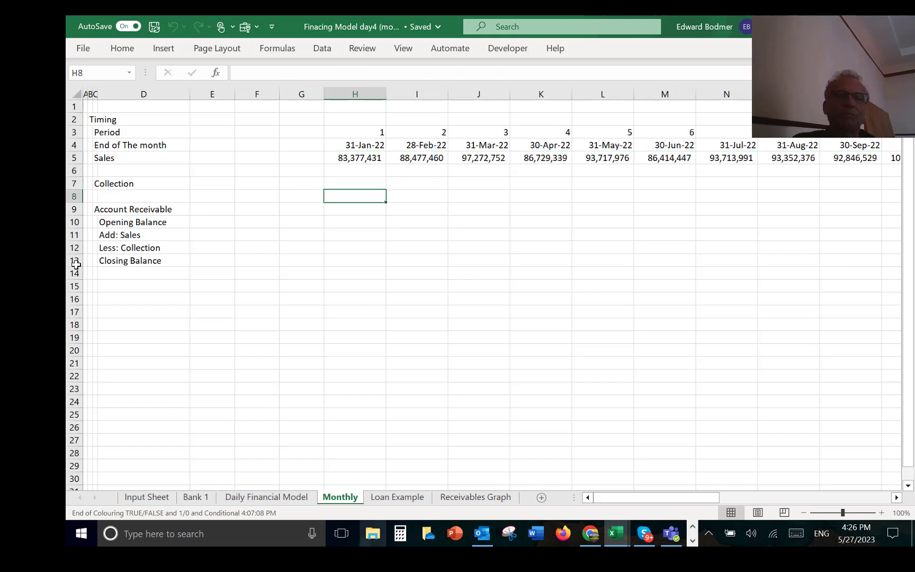
{"action": "key", "text": "Up"}
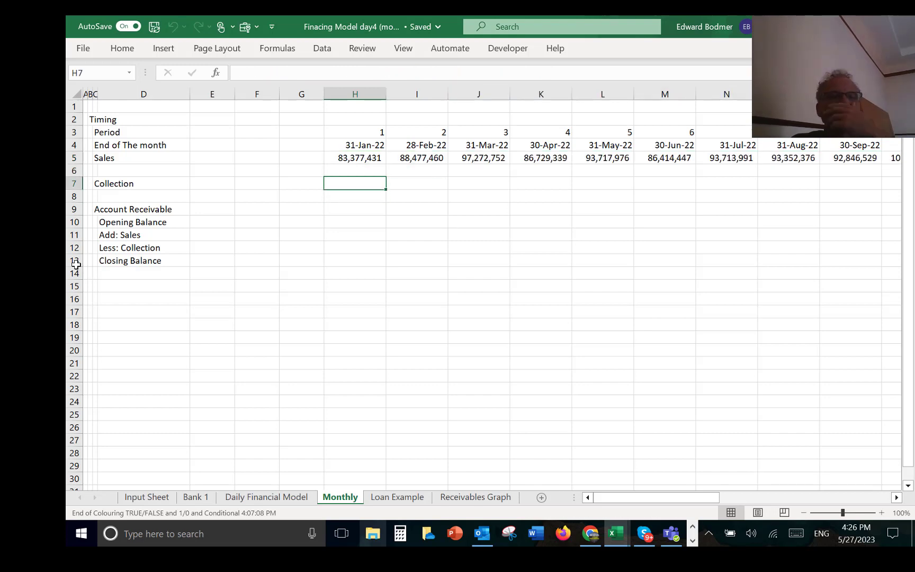
{"action": "type", "text": "=sum"}
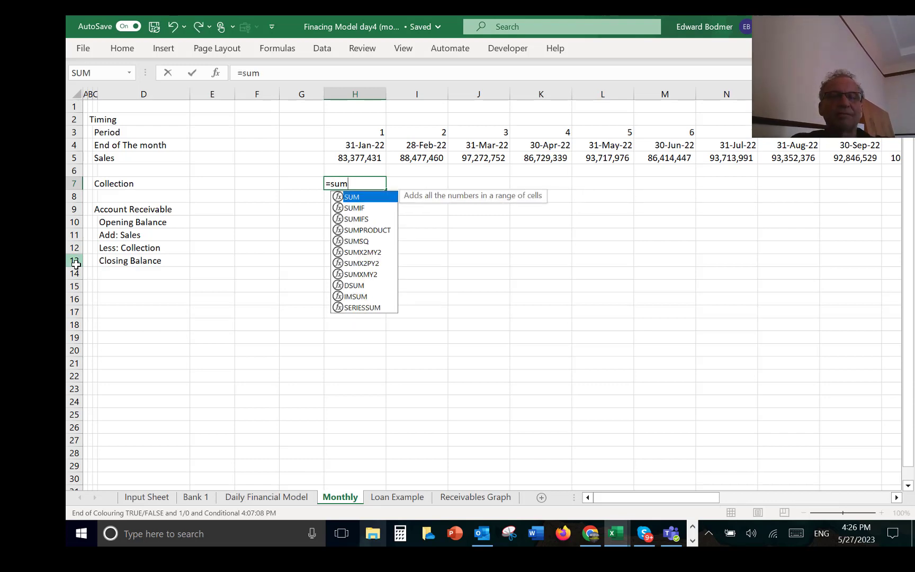
{"action": "key", "text": "Down"}
{"action": "key", "text": "Tab"}
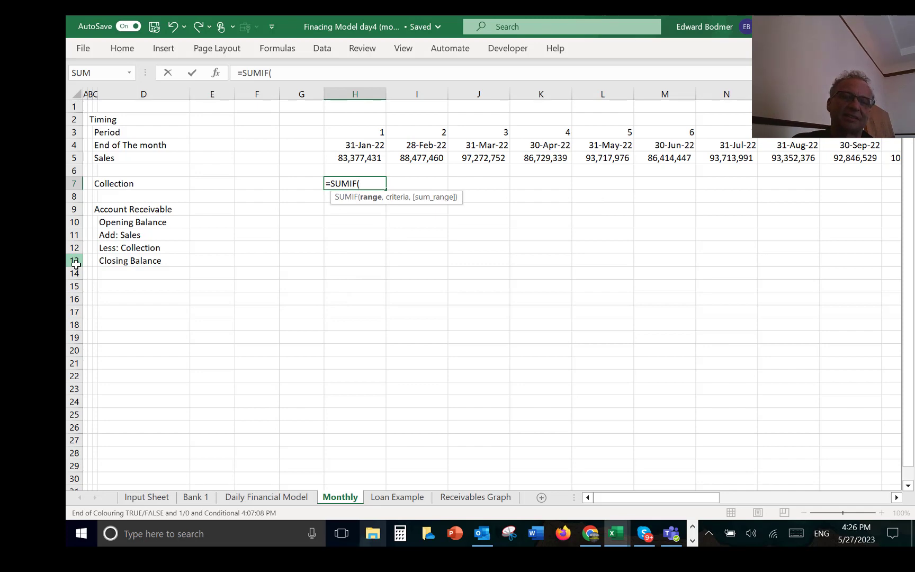
{"action": "key", "text": "ctrl+Page_Up"}
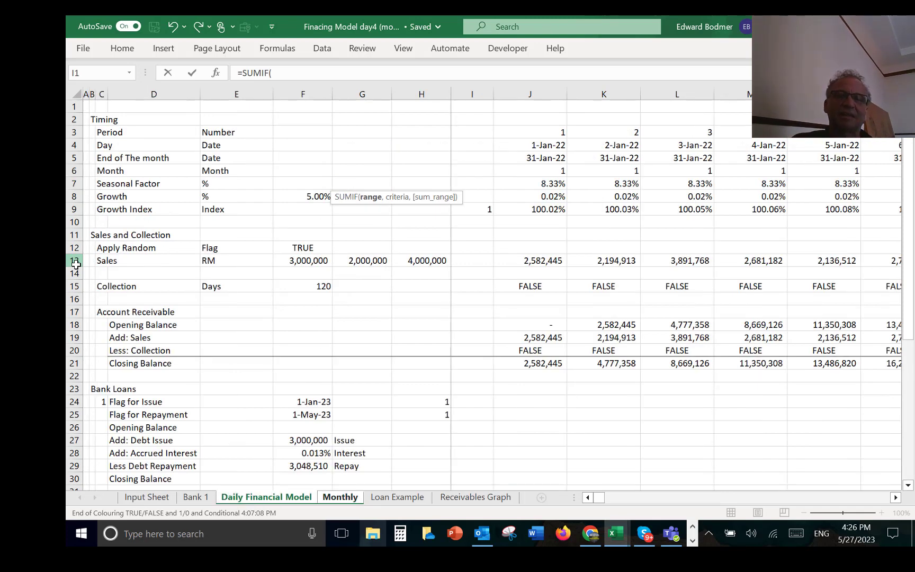
{"action": "left_click", "coordinate": [76, 159]}
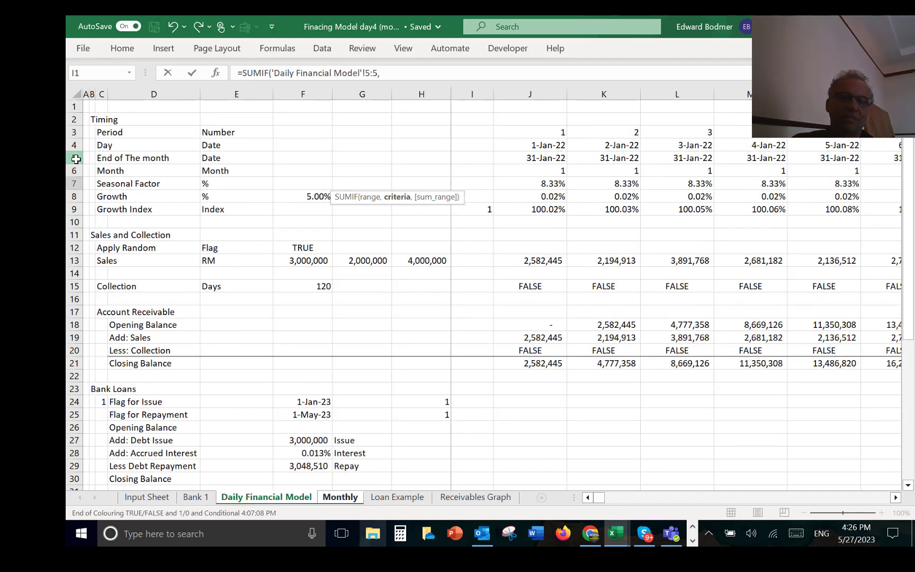
{"action": "type", "text": ","}
{"action": "key", "text": "Up"}
{"action": "key", "text": "Up"}
{"action": "key", "text": "Up"}
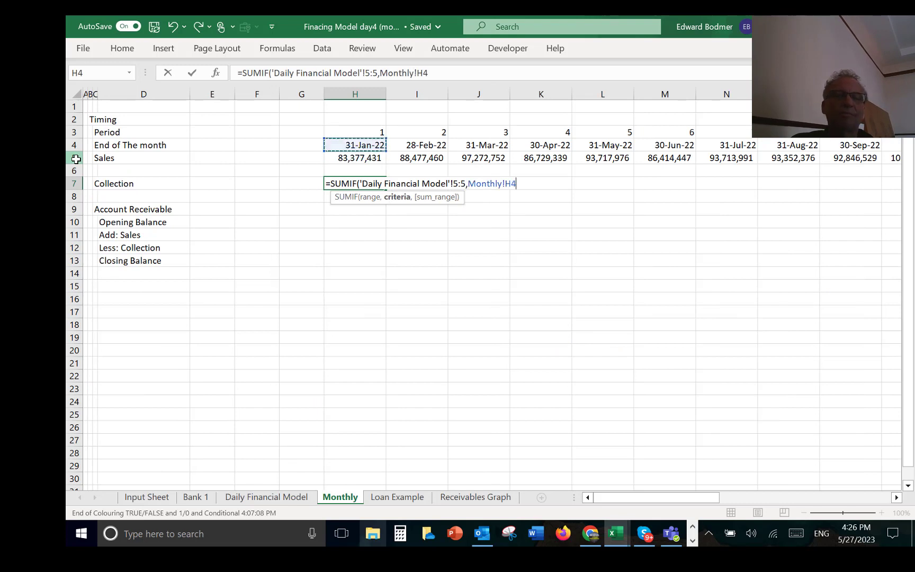
{"action": "type", "text": ","}
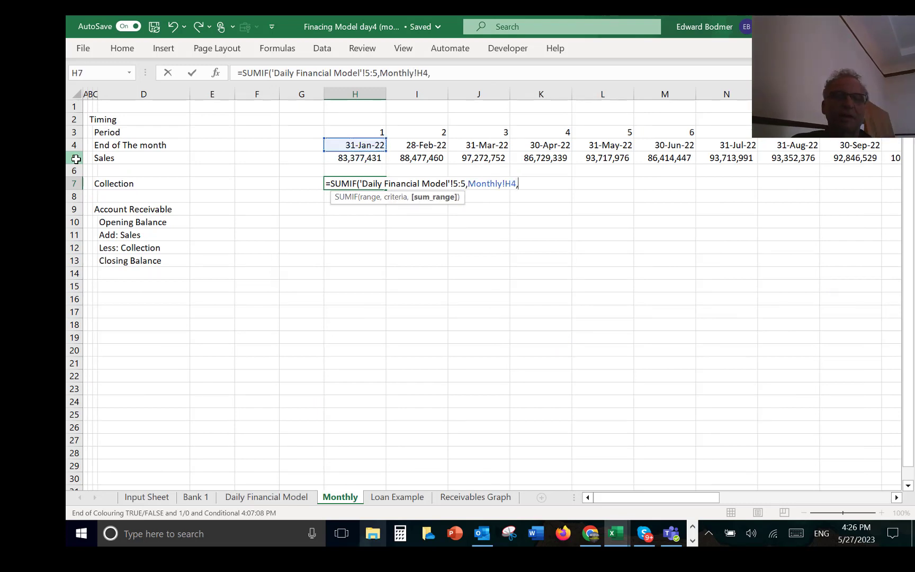
{"action": "key", "text": "ctrl+Page_Up"}
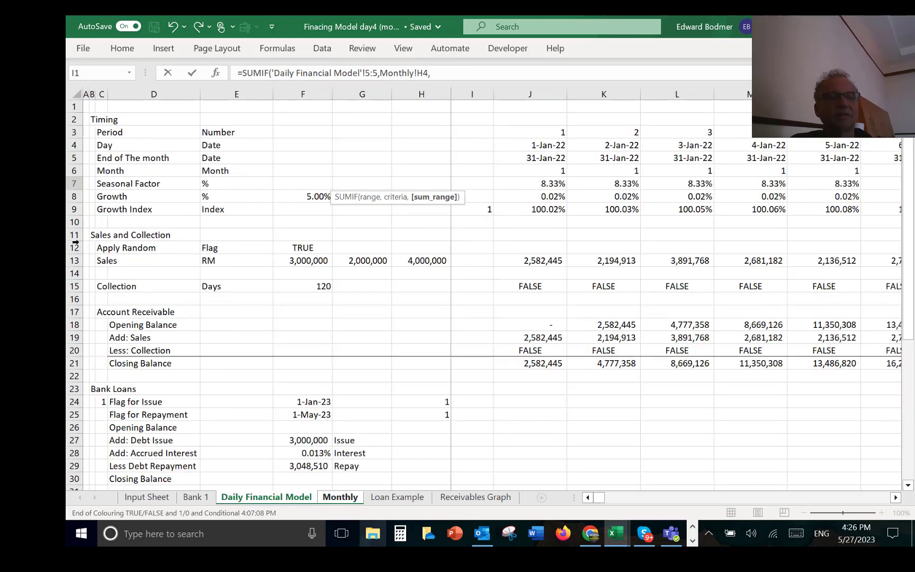
{"action": "left_click", "coordinate": [71, 286]}
{"action": "key", "text": "Return"}
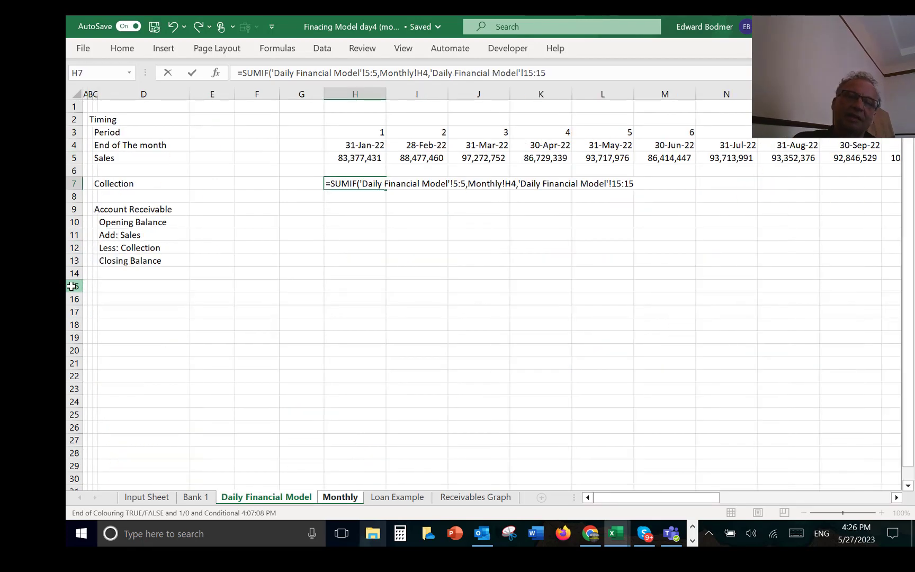
{"action": "key", "text": "Up"}
{"action": "key", "text": "ctrl+shift+r"}
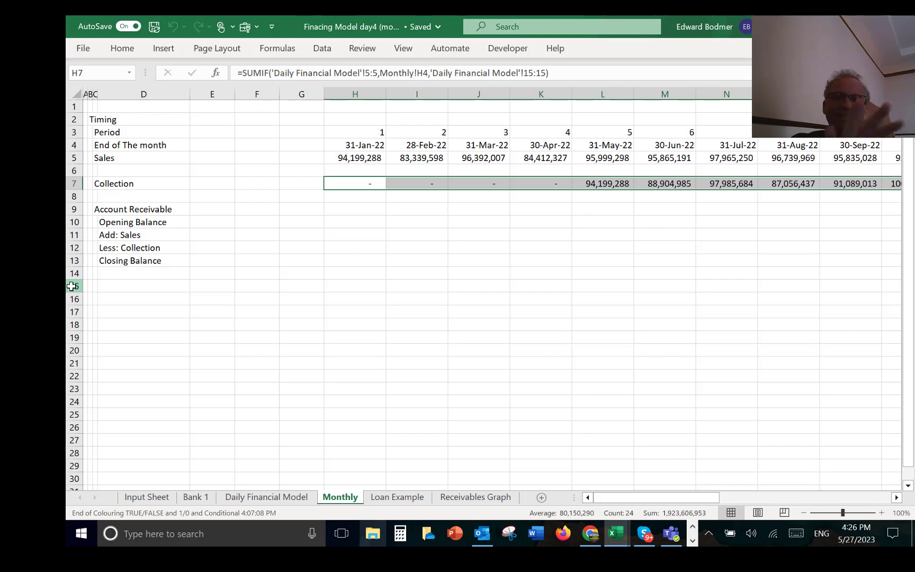
Step: Enter =G13 in H10 so the Opening Balance picks up the previous month's Closing Balance
{"action": "key", "text": "Down"}
{"action": "key", "text": "Down"}
{"action": "key", "text": "Down"}
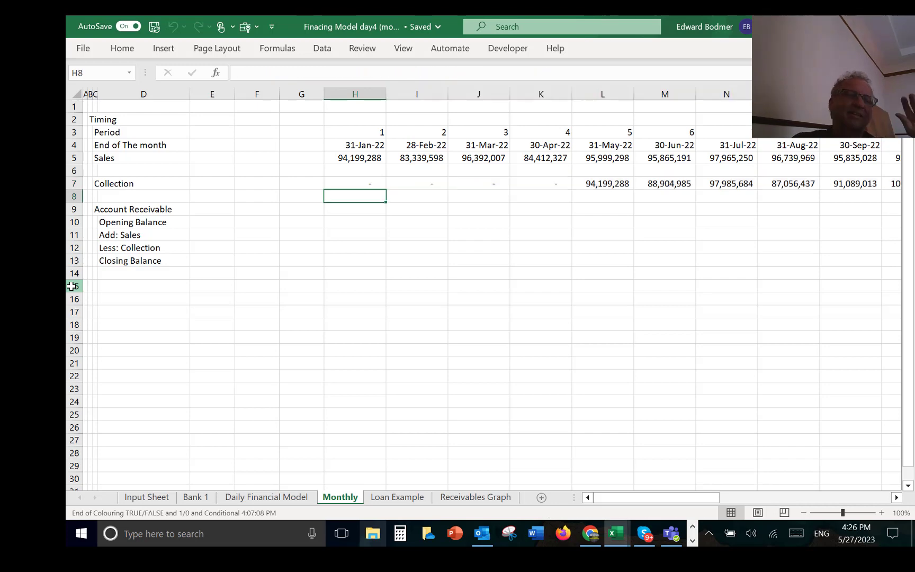
{"action": "type", "text": "="}
{"action": "key", "text": "Down"}
{"action": "key", "text": "Down"}
{"action": "key", "text": "Down"}
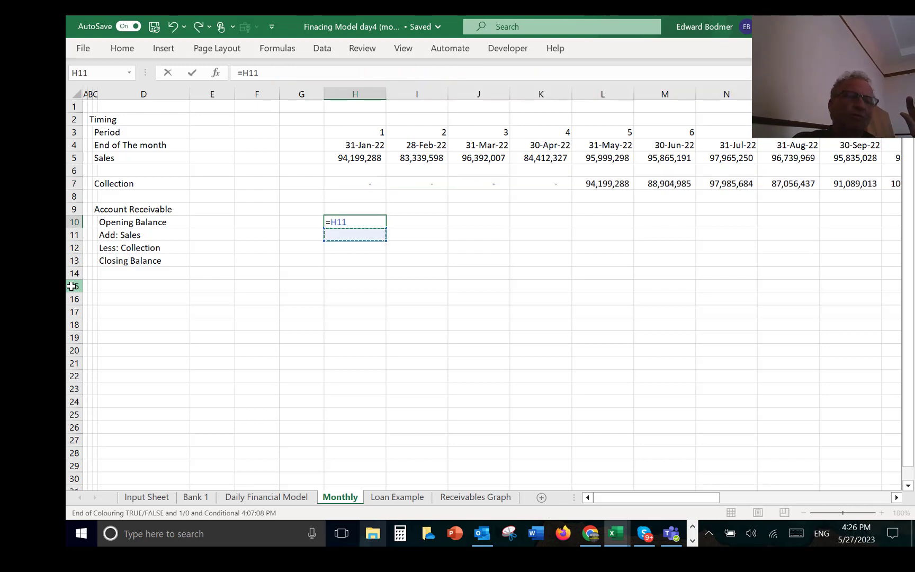
{"action": "key", "text": "Left"}
{"action": "key", "text": "Return"}
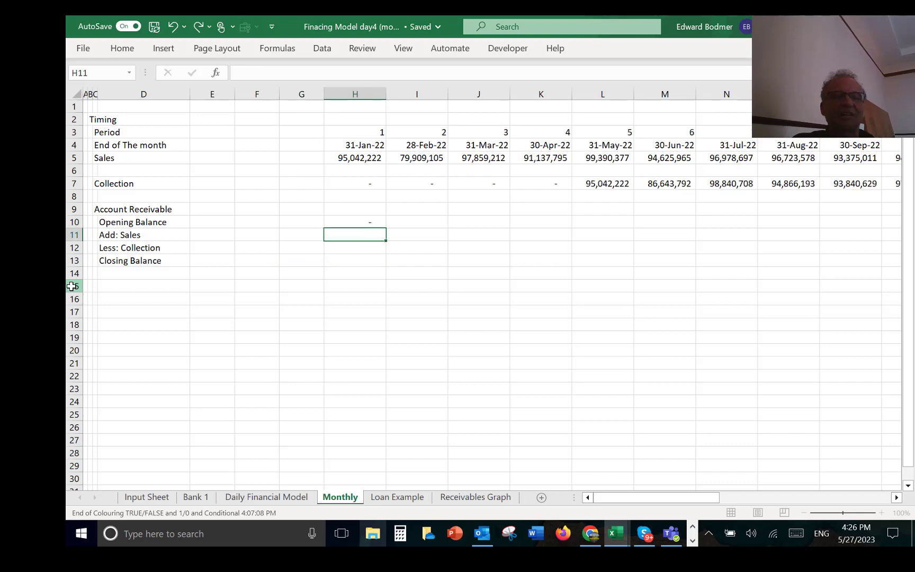
Step: Link the Add: Sales line of Account Receivable to monthly sales by entering =H5 in H11
{"action": "type", "text": "="}
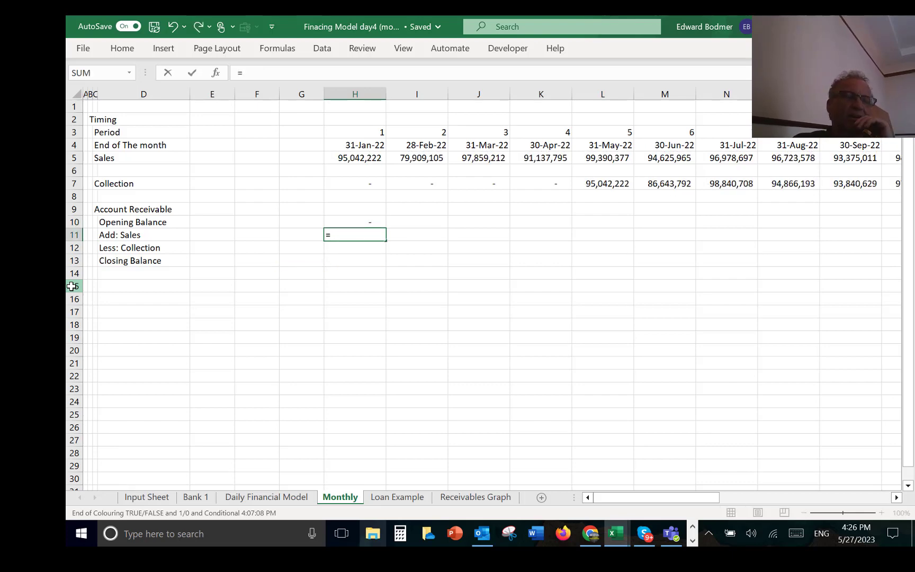
{"action": "key", "text": "Up"}
{"action": "key", "text": "Up"}
{"action": "key", "text": "Up"}
{"action": "key", "text": "Up"}
{"action": "key", "text": "Up"}
{"action": "key", "text": "Up"}
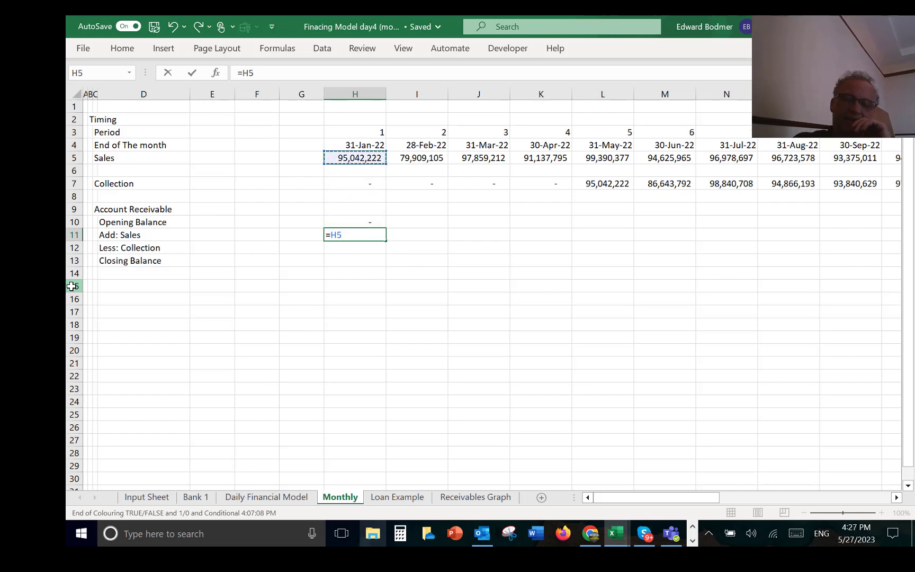
{"action": "key", "text": "Return"}
Step: Link the Less: Collection line of Account Receivable to monthly collection by entering =H7 in H12
{"action": "type", "text": "="}
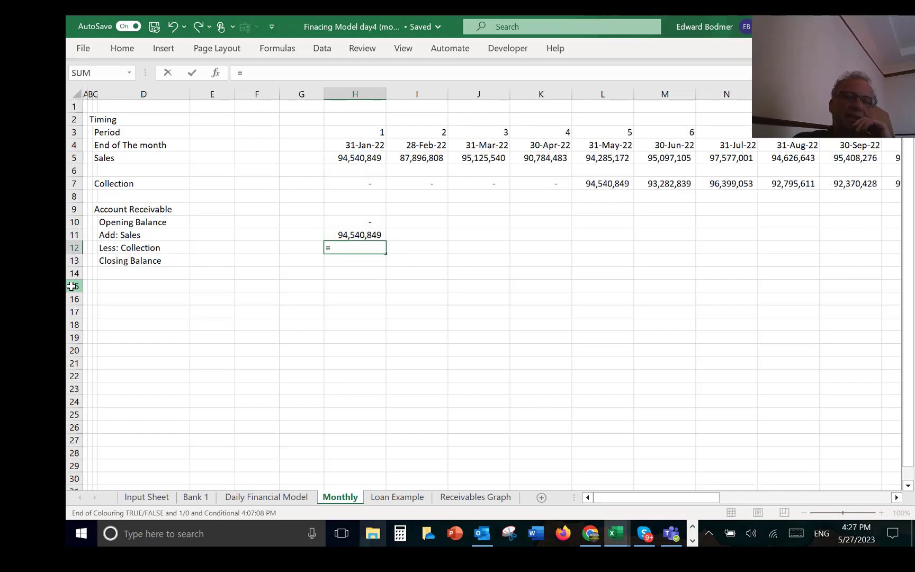
{"action": "key", "text": "Up"}
{"action": "key", "text": "Up"}
{"action": "key", "text": "Up"}
{"action": "key", "text": "Up"}
{"action": "key", "text": "Up"}
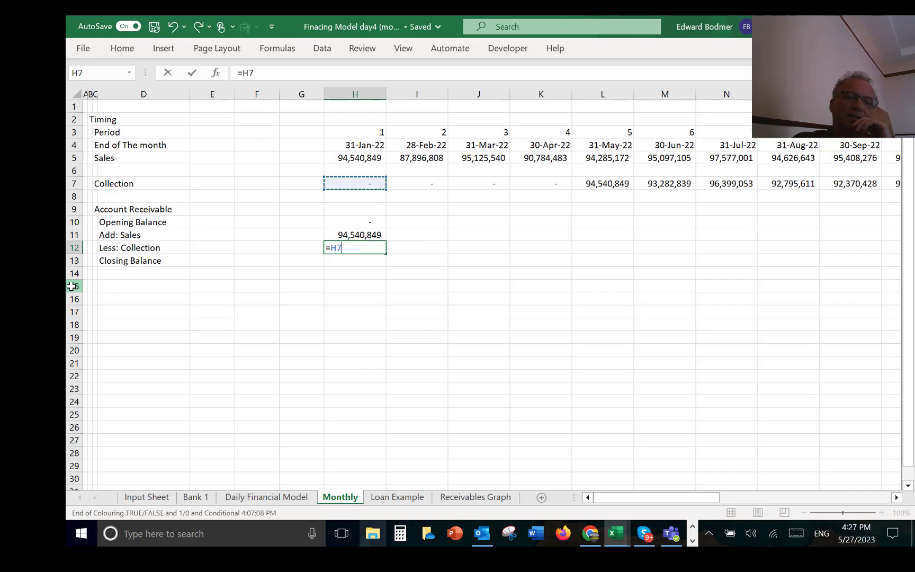
{"action": "key", "text": "Return"}
Step: Calculate the Closing Balance of Account Receivable by entering =H10+H11-H12 in H13
{"action": "type", "text": "="}
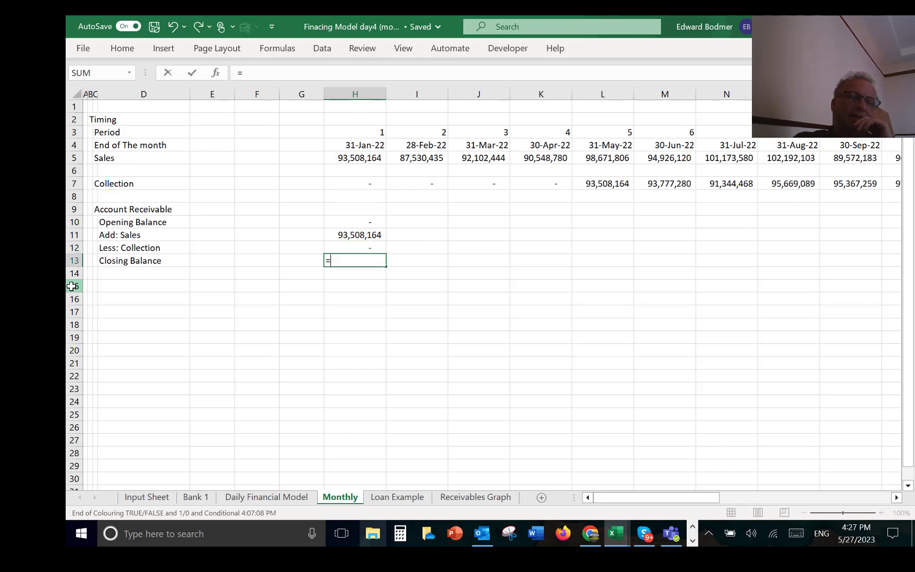
{"action": "key", "text": "Up"}
{"action": "key", "text": "Up"}
{"action": "key", "text": "Up"}
{"action": "type", "text": "+"}
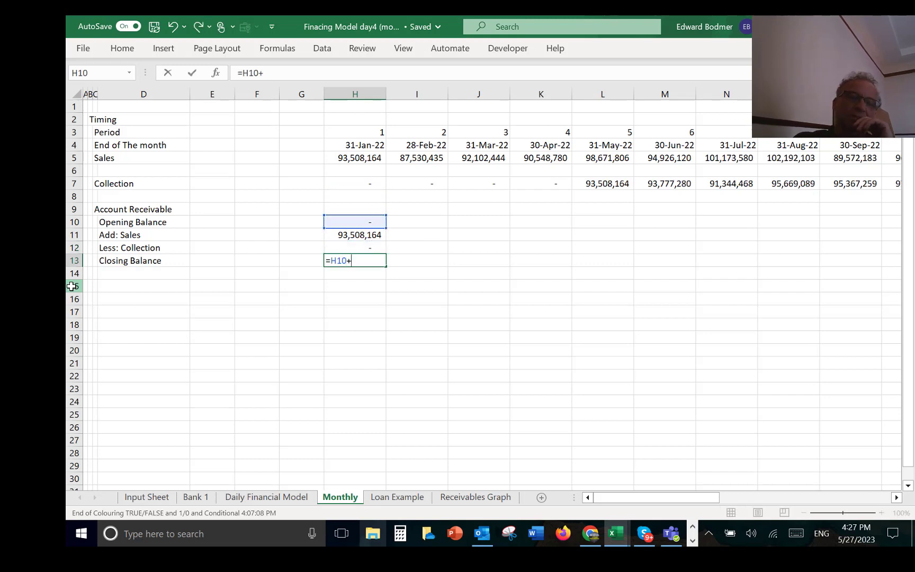
{"action": "key", "text": "Up"}
{"action": "key", "text": "Up"}
{"action": "type", "text": "-"}
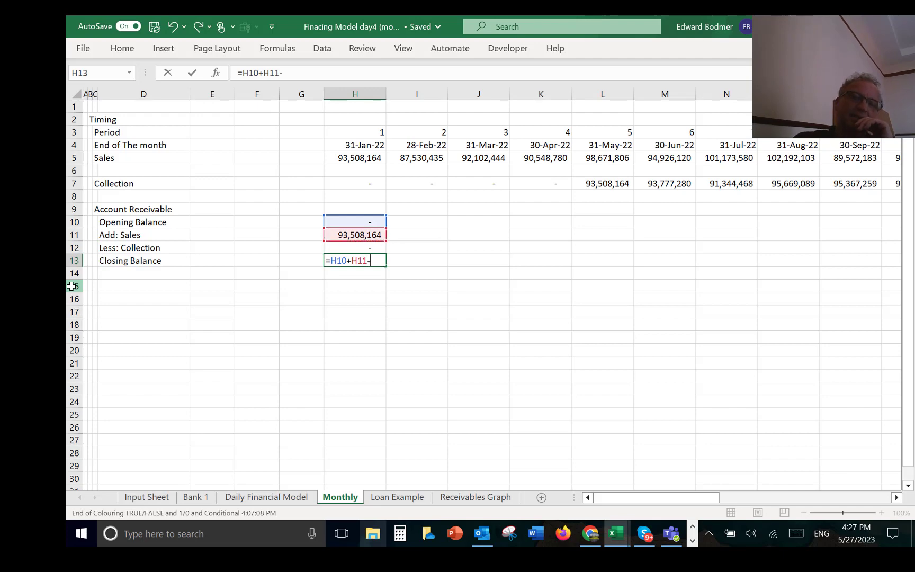
{"action": "key", "text": "Up"}
{"action": "key", "text": "Return"}
Step: Fill the Account Receivable formulas in H10:H13 across all monthly columns
{"action": "key", "text": "Up"}
{"action": "key", "text": "Up"}
{"action": "key", "text": "Up"}
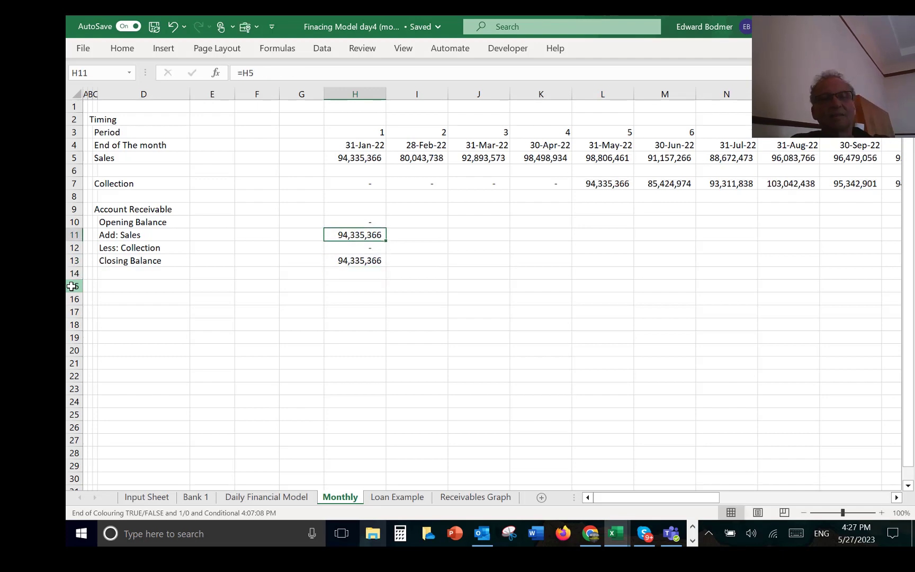
{"action": "key", "text": "shift+Up"}
{"action": "key", "text": "shift+Down"}
{"action": "key", "text": "shift+Down"}
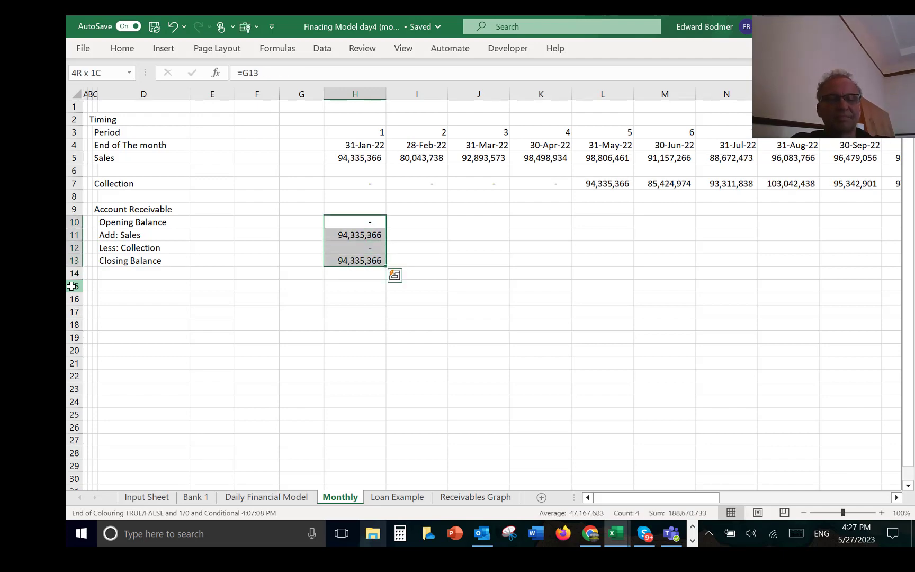
{"action": "key", "text": "ctrl+shift+r"}
{"action": "key", "text": "Left"}
{"action": "key", "text": "Left"}
{"action": "key", "text": "Left"}
{"action": "key", "text": "Left"}
{"action": "key", "text": "Left"}
{"action": "key", "text": "Left"}
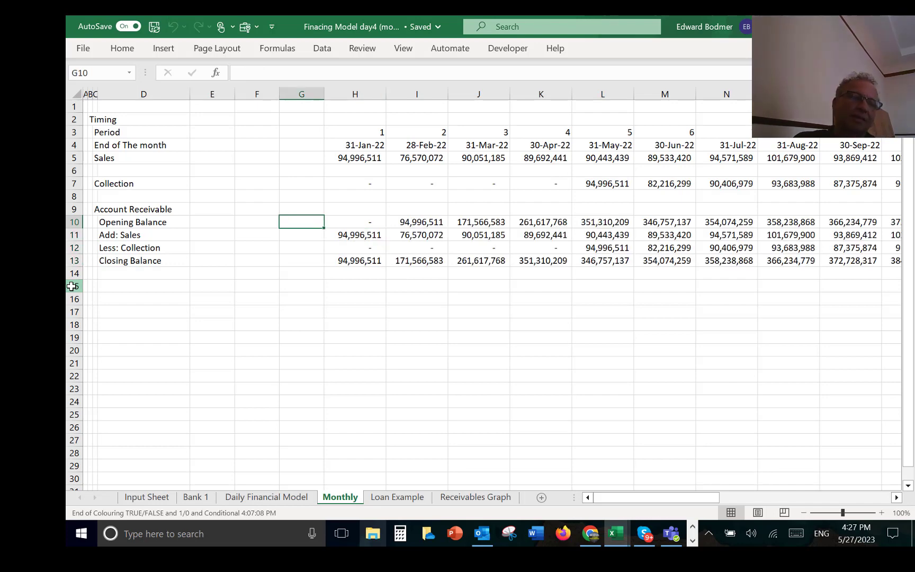
{"action": "key", "text": "Left"}
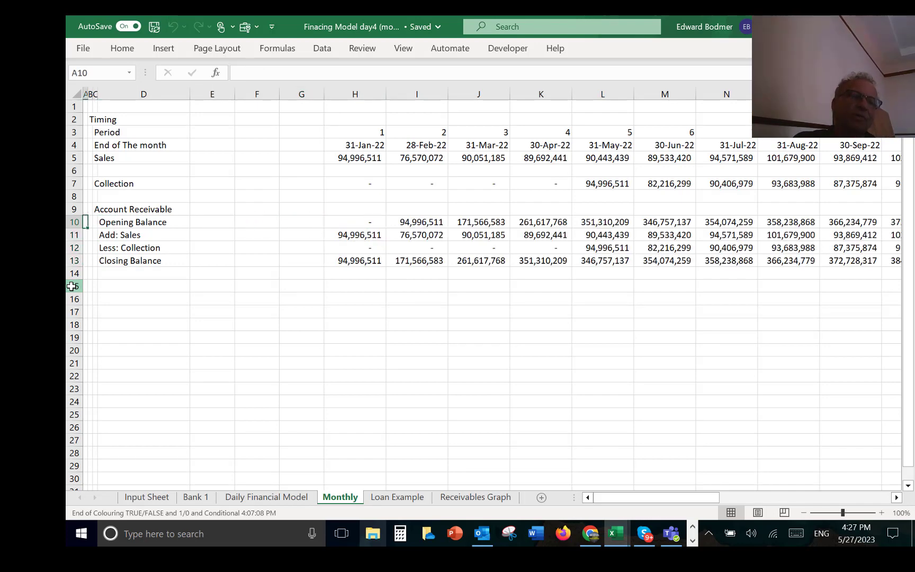
{"action": "key", "text": "Up"}
{"action": "key", "text": "Up"}
{"action": "key", "text": "Up"}
{"action": "key", "text": "Up"}
{"action": "key", "text": "Up"}
{"action": "key", "text": "Up"}
{"action": "key", "text": "Up"}
{"action": "key", "text": "Up"}
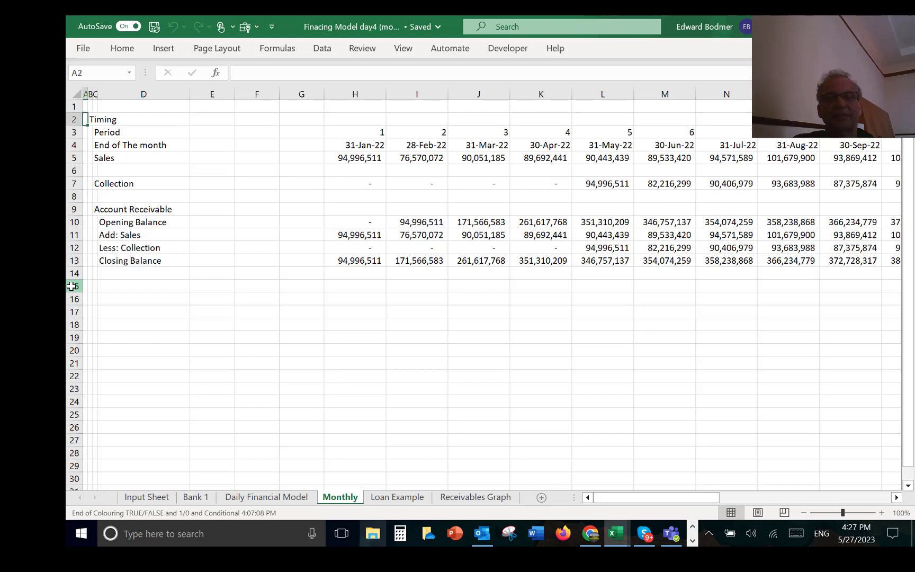
{"action": "left_click", "coordinate": [275, 307]}
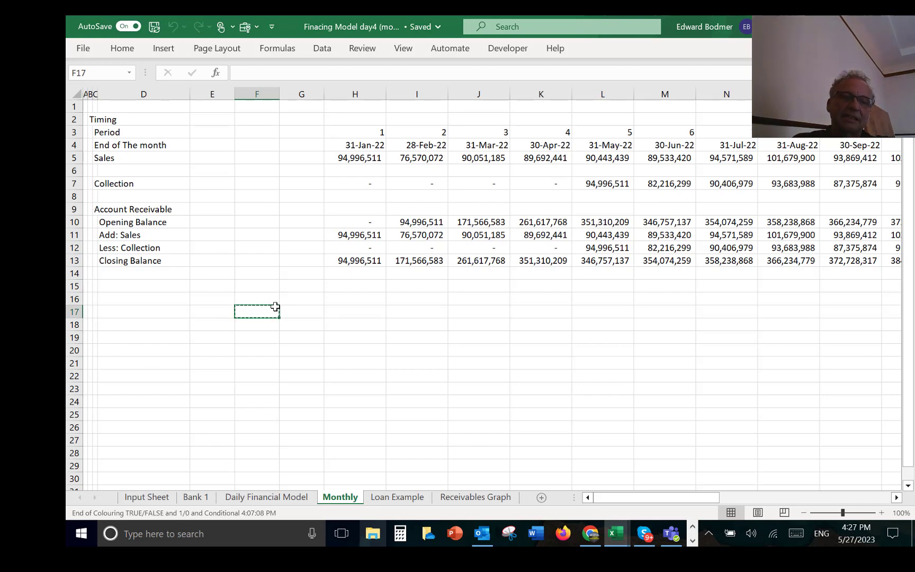
{"action": "key", "text": "Escape"}
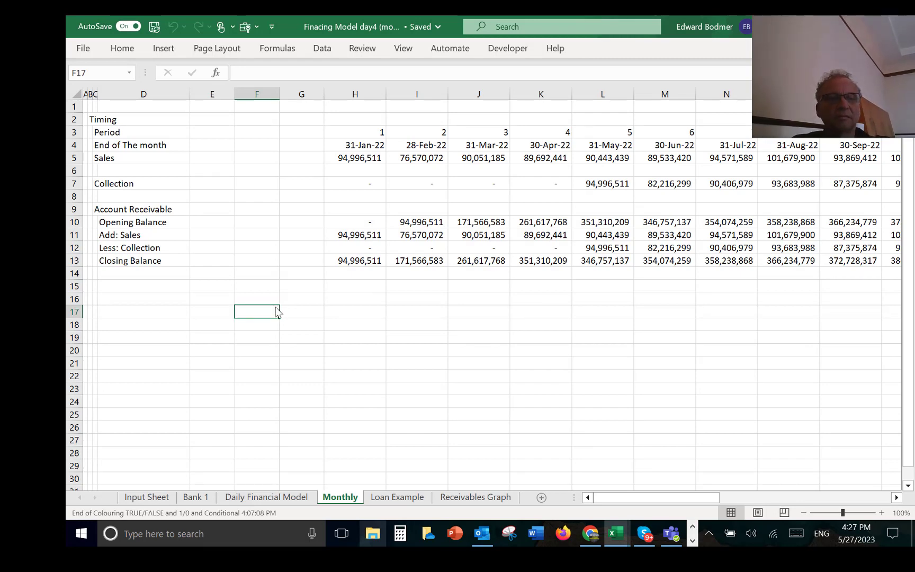
Step: Run the colouring macro on the Monthly sheet with the current Format Options
{"action": "left_click", "coordinate": [329, 273]}
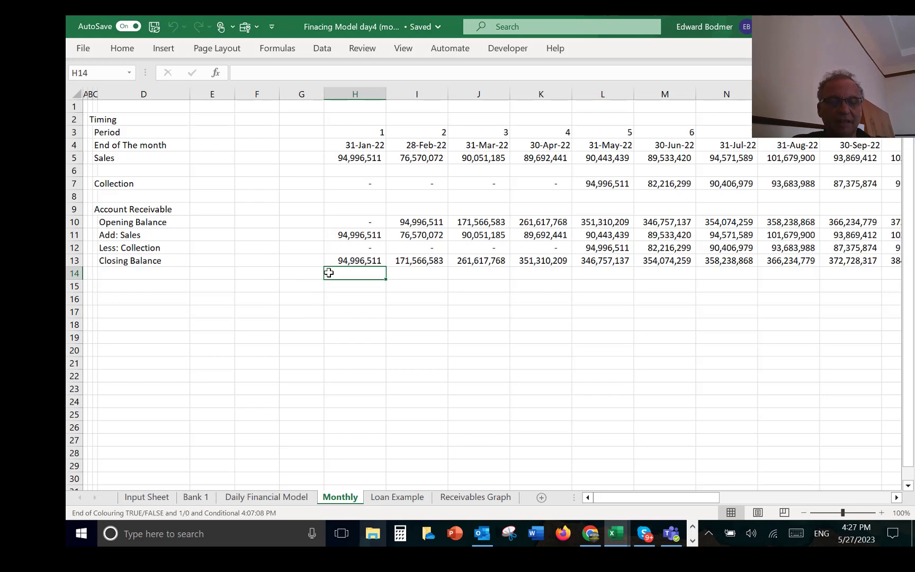
{"action": "key", "text": "ctrl+alt+c"}
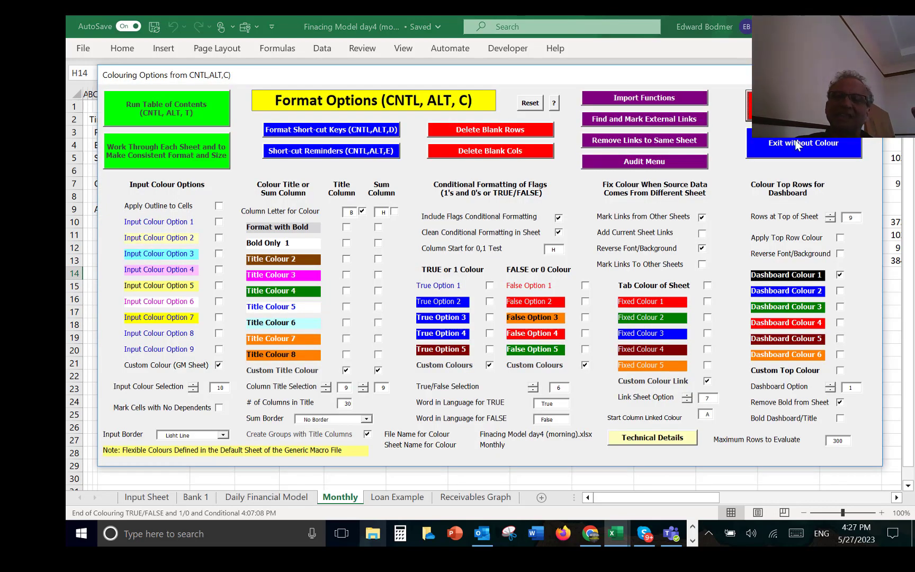
{"action": "left_click", "coordinate": [803, 107]}
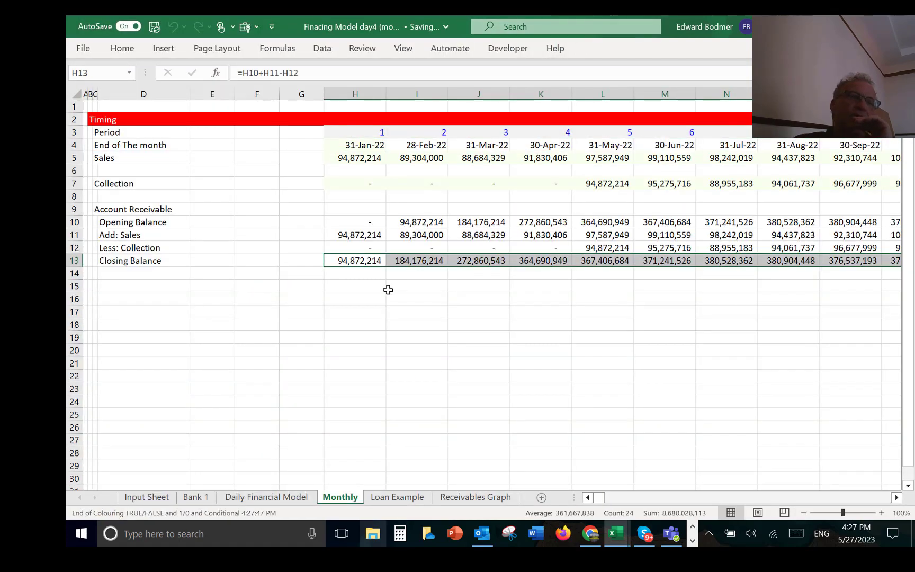
Step: Turn off the gridlines on the Monthly sheet
{"action": "left_click", "coordinate": [138, 213]}
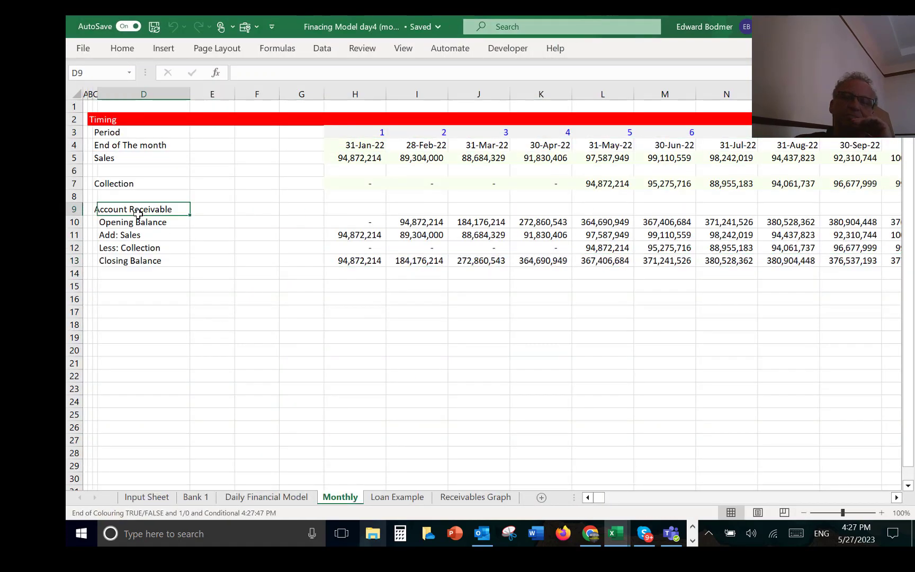
{"action": "left_click", "coordinate": [403, 51]}
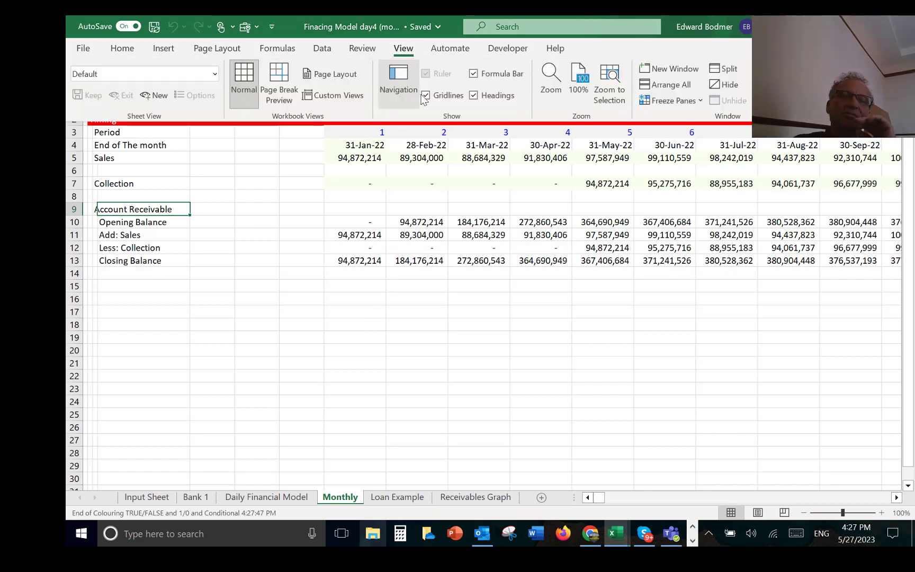
{"action": "left_click", "coordinate": [427, 95]}
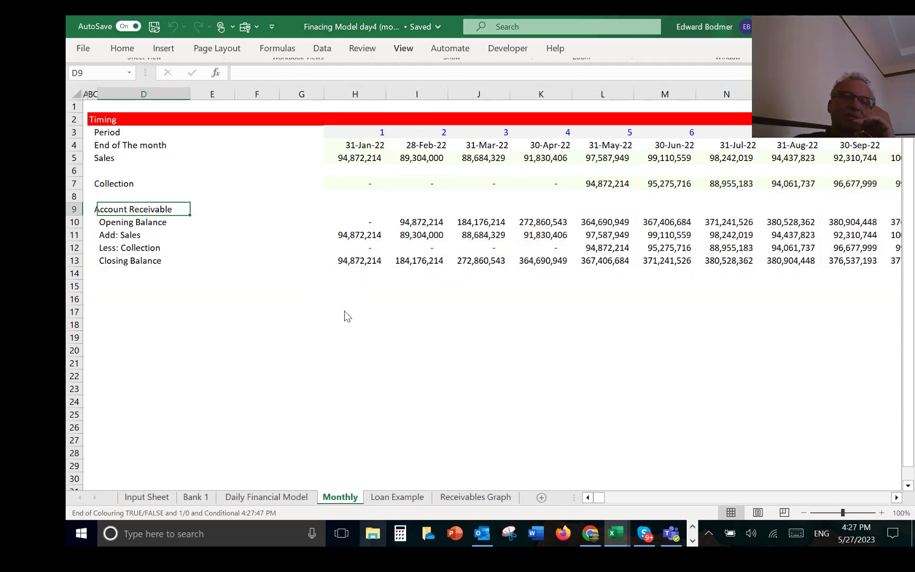
Step: Examine the SUMIF formulas behind the first month's Sales and Collection on the Monthly sheet
{"action": "left_click", "coordinate": [371, 158]}
{"action": "key", "text": "Up"}
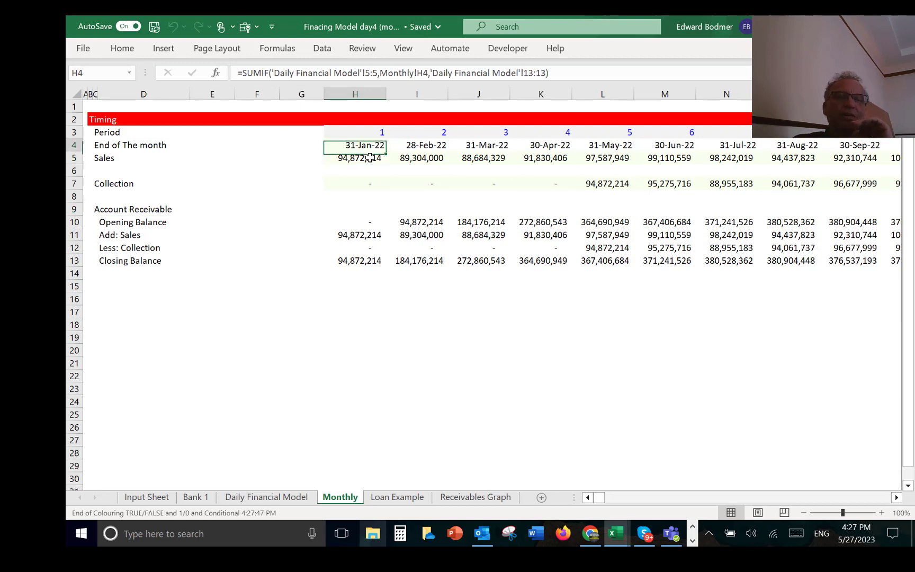
{"action": "key", "text": "Down"}
{"action": "key", "text": "Down"}
{"action": "key", "text": "Down"}
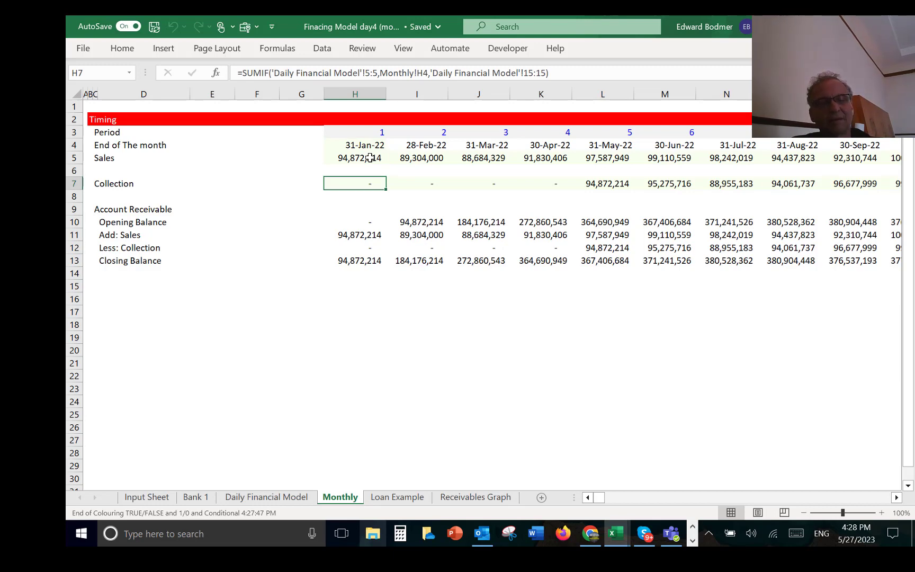
Step: Turn off the gridlines on the Daily Financial Model sheet
{"action": "key", "text": "ctrl+Page_Up"}
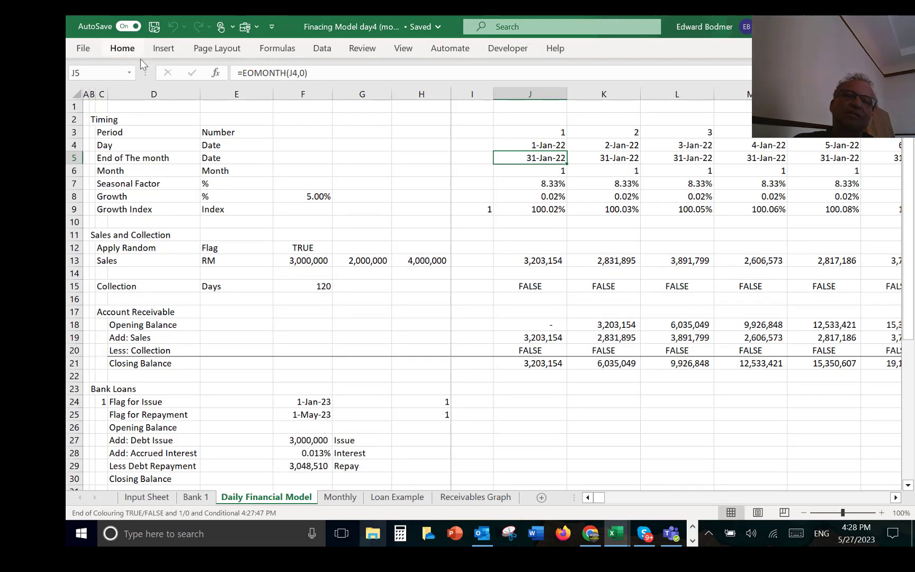
{"action": "left_click", "coordinate": [402, 47]}
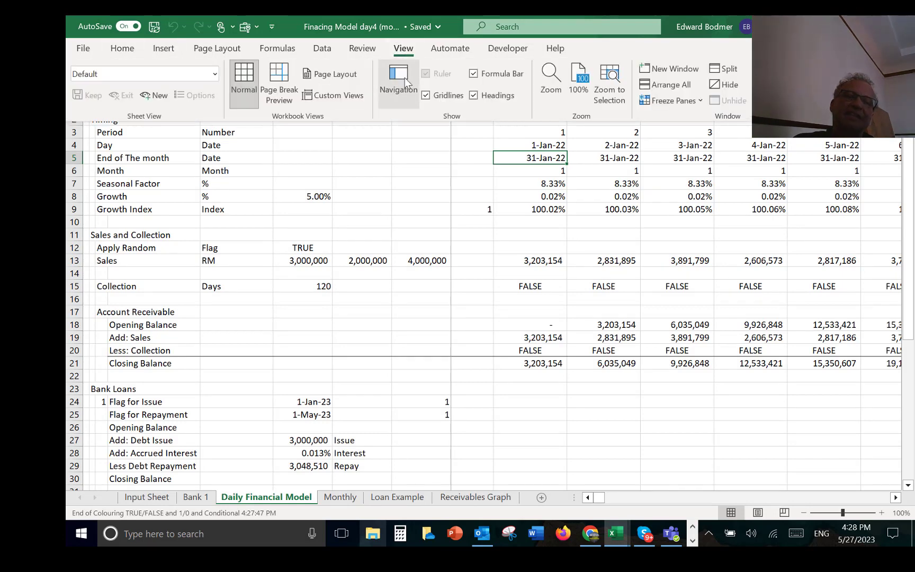
{"action": "left_click", "coordinate": [425, 95]}
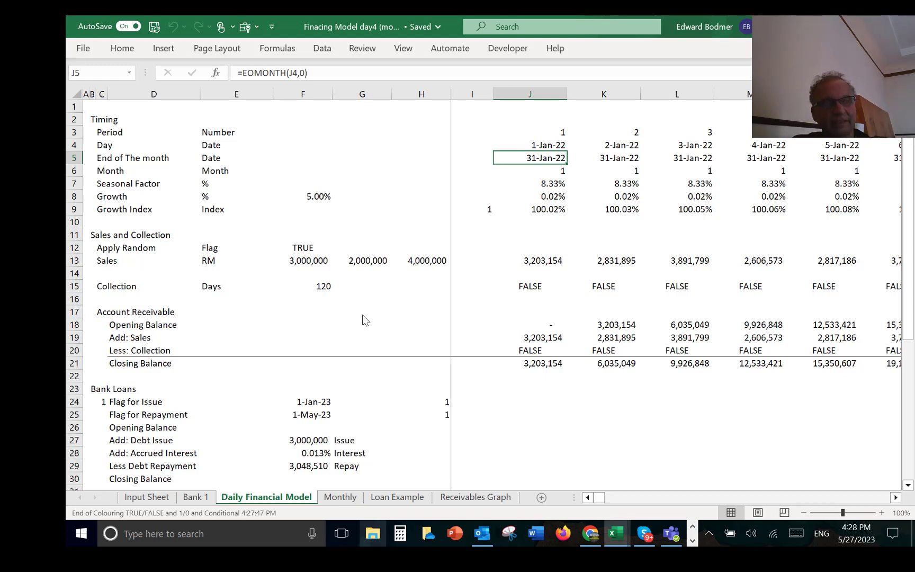
Step: Examine the Issue Date, Tenure Days and Maturity Date formulas of the first two loans on the Bank 1 sheet
{"action": "key", "text": "ctrl+Page_Up"}
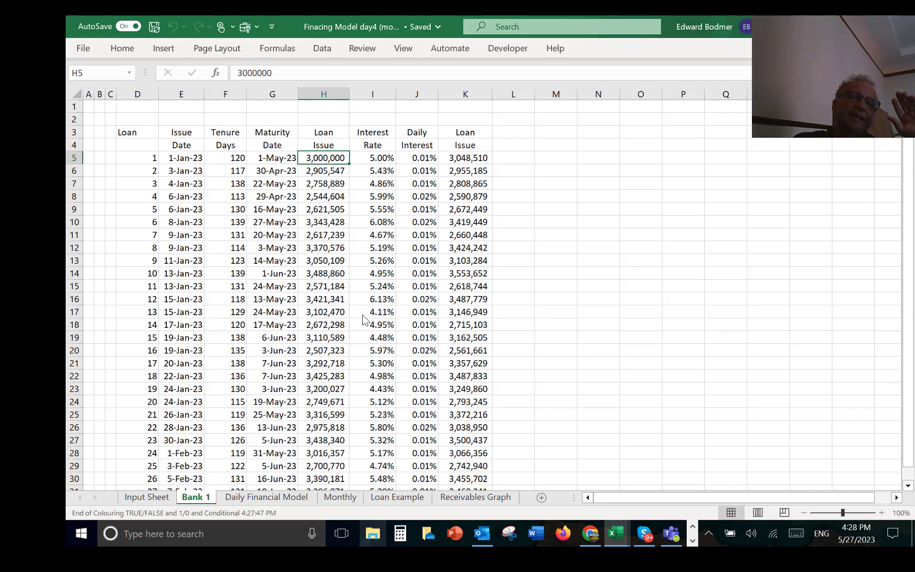
{"action": "key", "text": "Up"}
{"action": "key", "text": "Right"}
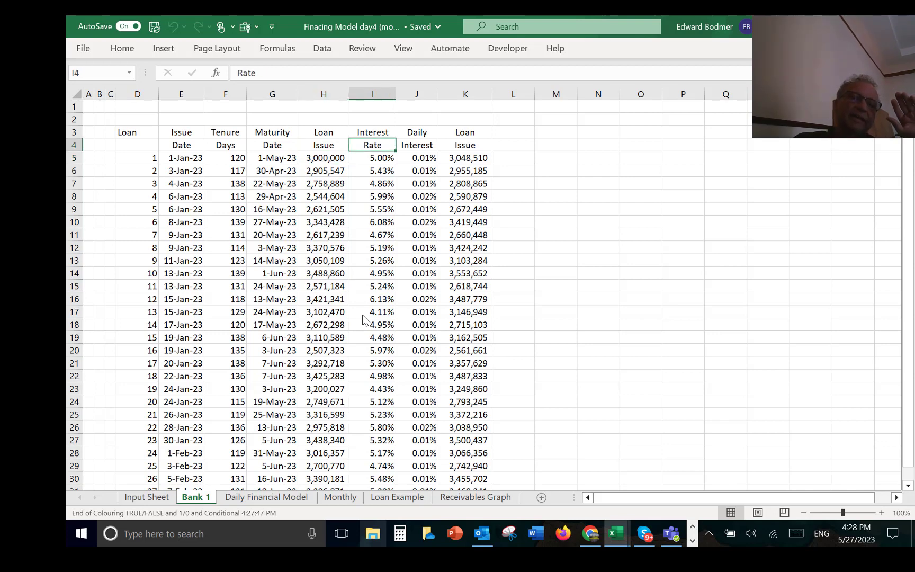
{"action": "key", "text": "Left"}
{"action": "key", "text": "Down"}
{"action": "key", "text": "Left"}
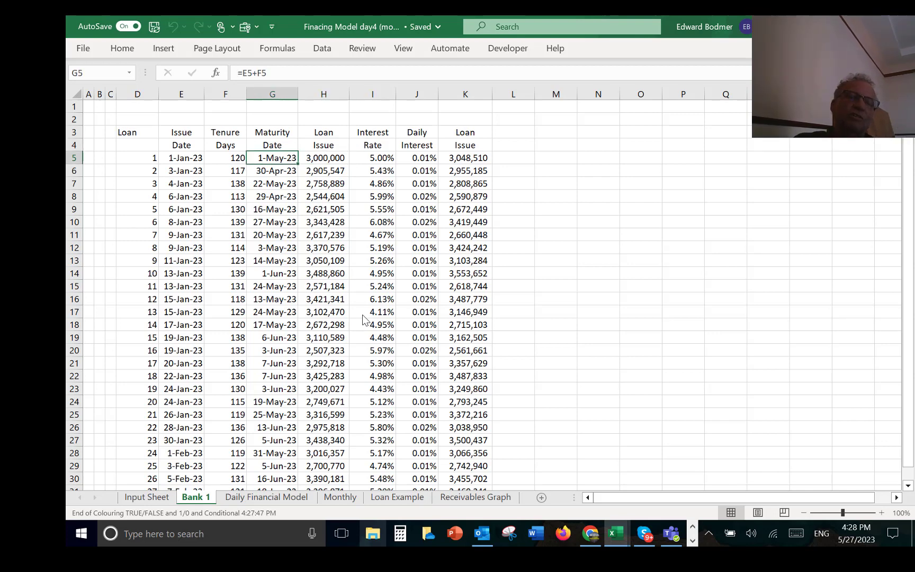
{"action": "key", "text": "Down"}
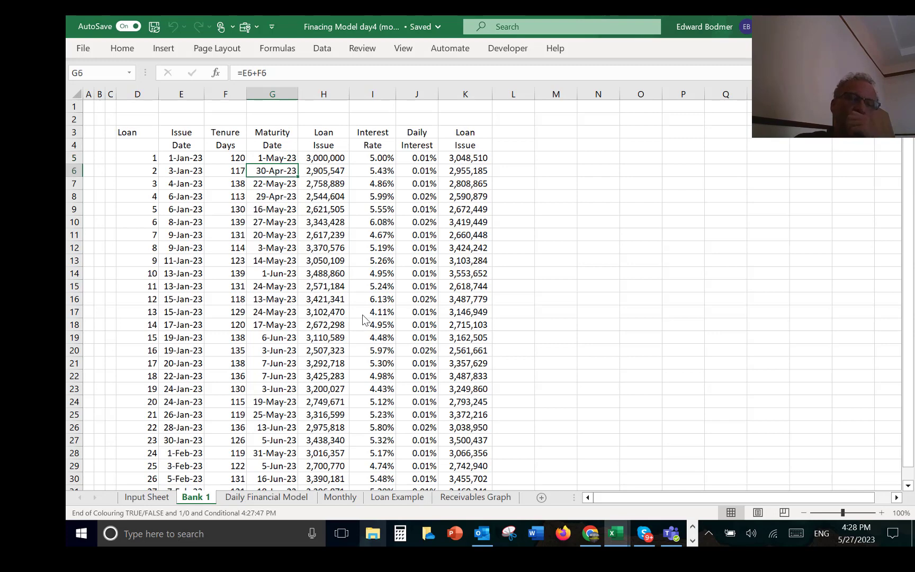
{"action": "key", "text": "Left"}
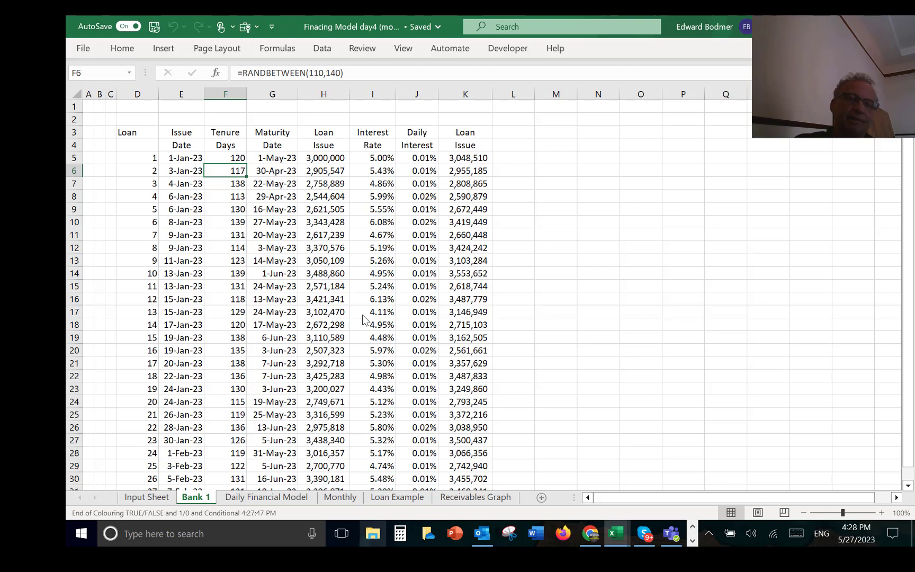
{"action": "key", "text": "Right"}
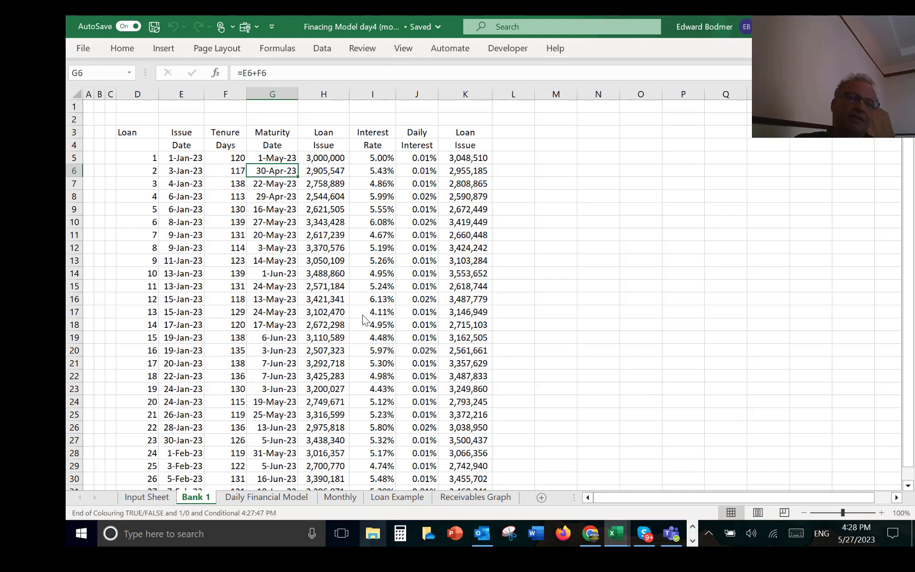
{"action": "key", "text": "Left"}
{"action": "key", "text": "Left"}
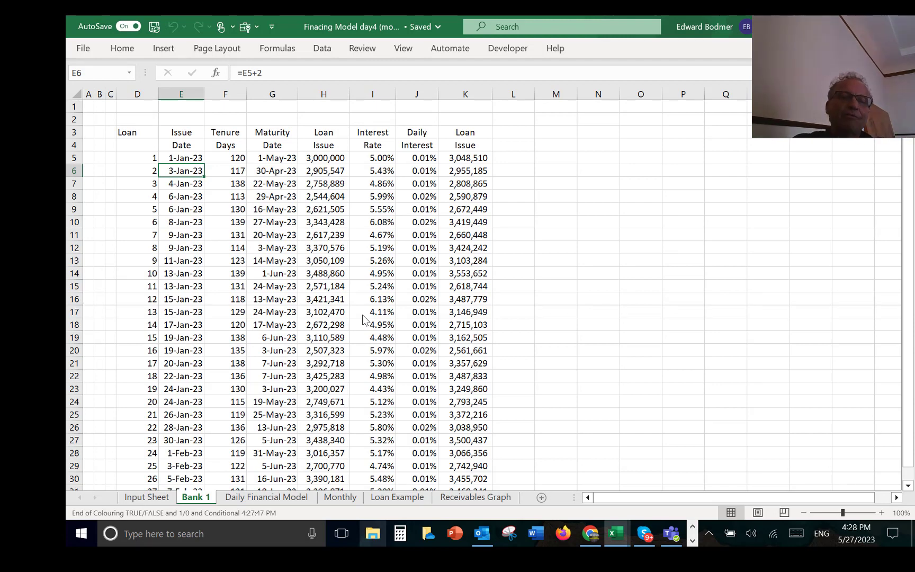
{"action": "key", "text": "Right"}
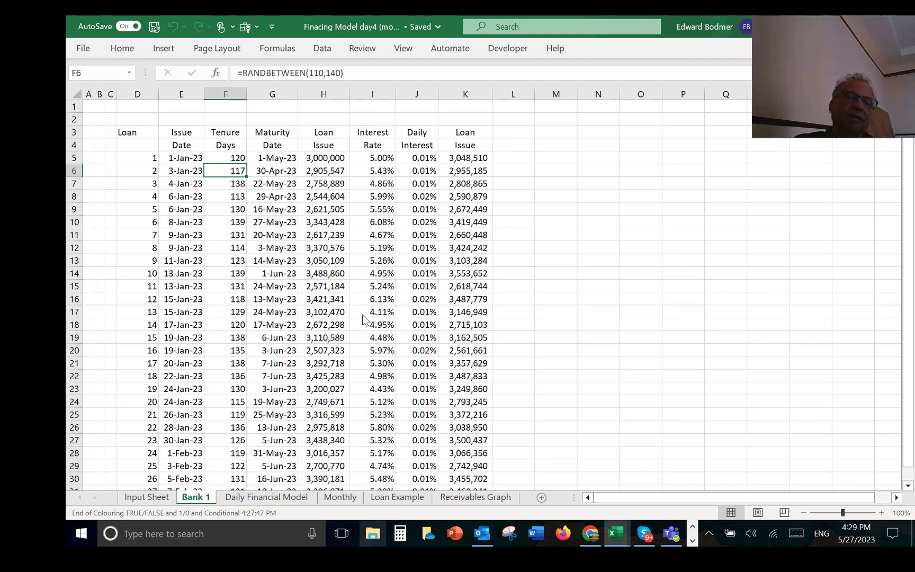
Step: Change the second line of the last loan column's header in K4 to Repayment
{"action": "key", "text": "Up"}
{"action": "key", "text": "Right"}
{"action": "key", "text": "Right"}
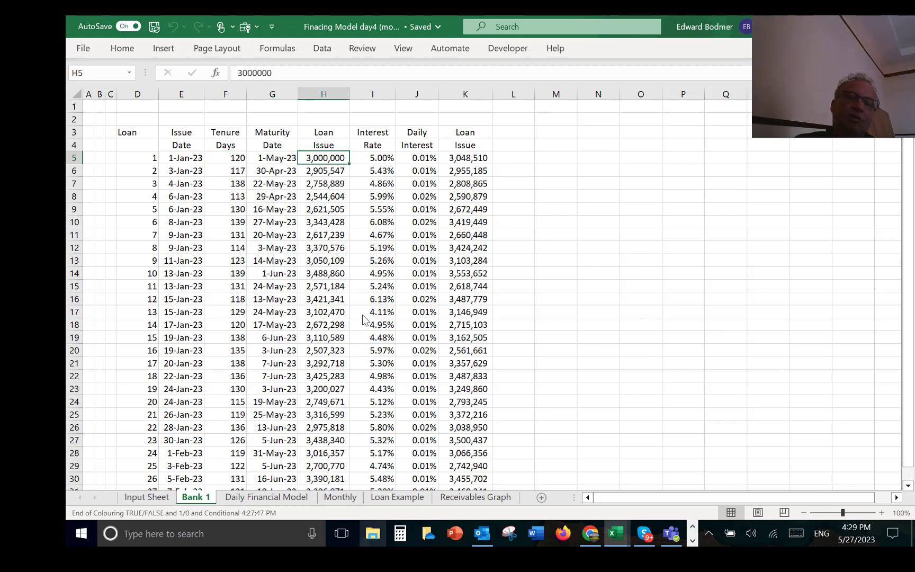
{"action": "key", "text": "Right"}
{"action": "key", "text": "Right"}
{"action": "key", "text": "Right"}
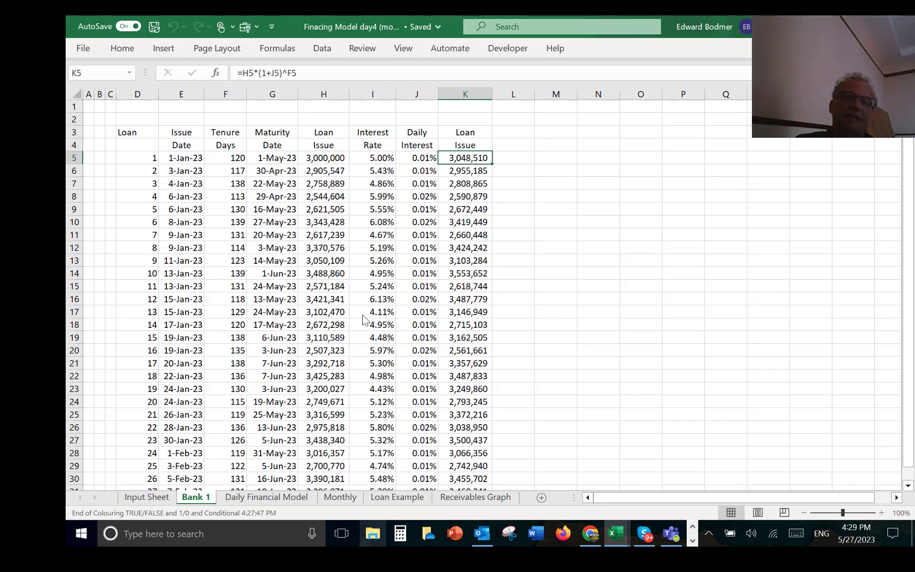
{"action": "key", "text": "Up"}
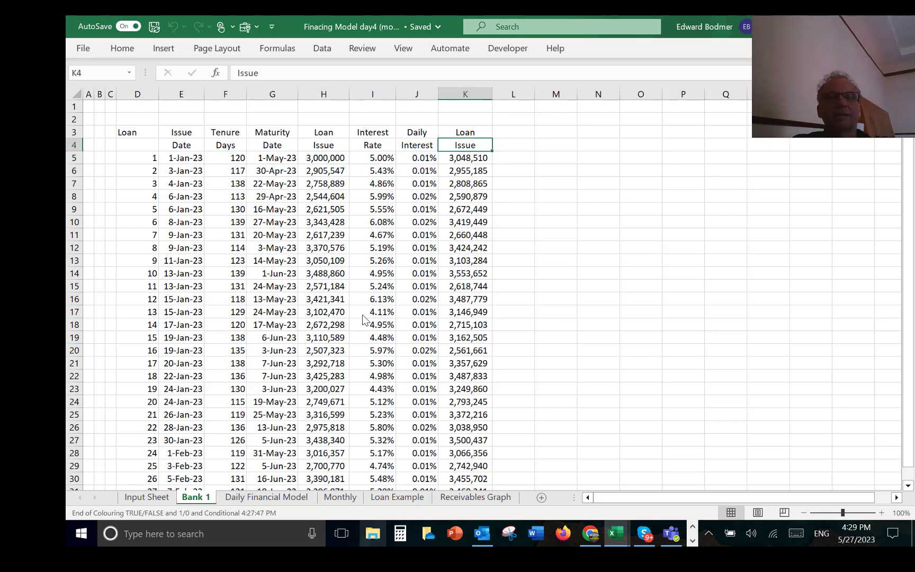
{"action": "type", "text": "Repayment"}
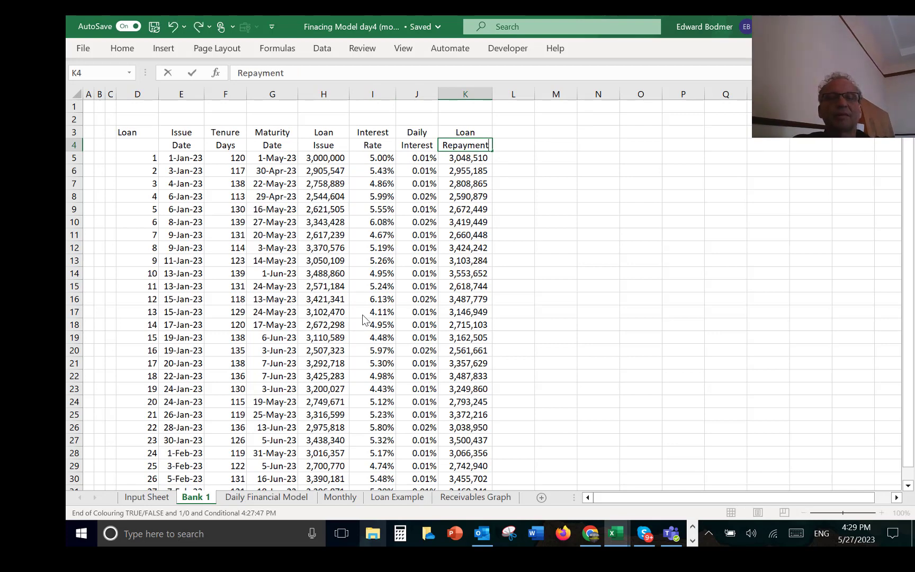
{"action": "key", "text": "Return"}
Step: Examine the first loan's Interest Rate and the Tenure Days formulas of the following loans
{"action": "key", "text": "Left"}
{"action": "key", "text": "Left"}
{"action": "key", "text": "Up"}
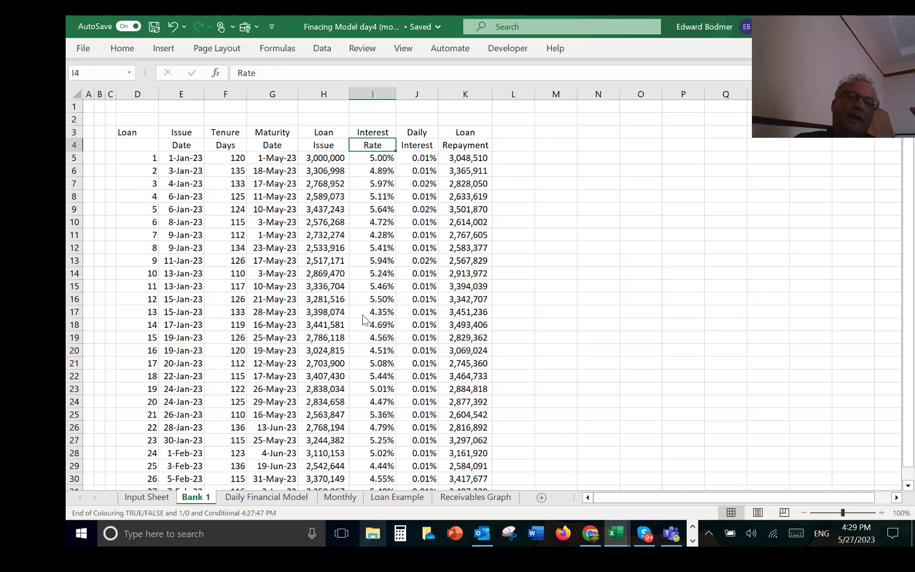
{"action": "key", "text": "Down"}
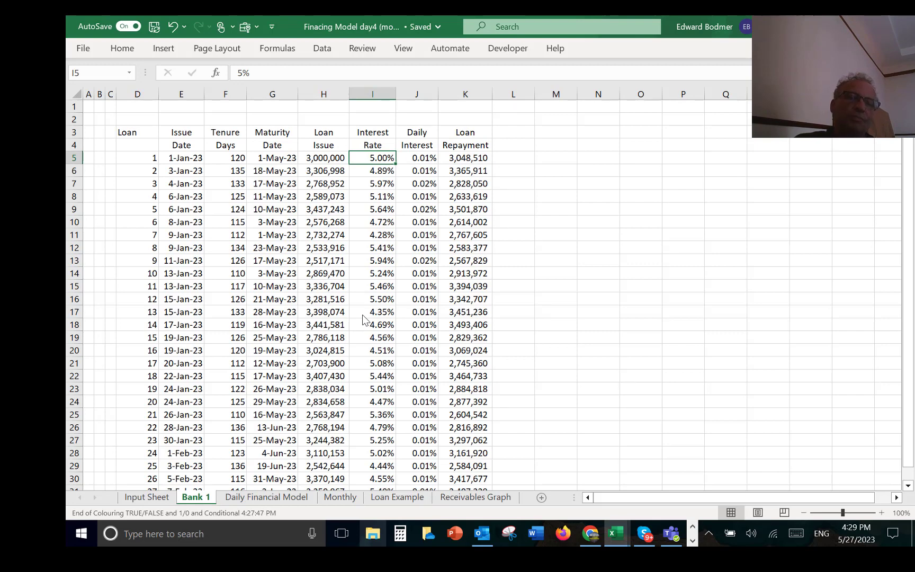
{"action": "key", "text": "Left"}
{"action": "key", "text": "Left"}
{"action": "key", "text": "Left"}
{"action": "key", "text": "Down"}
{"action": "key", "text": "Down"}
{"action": "key", "text": "Down"}
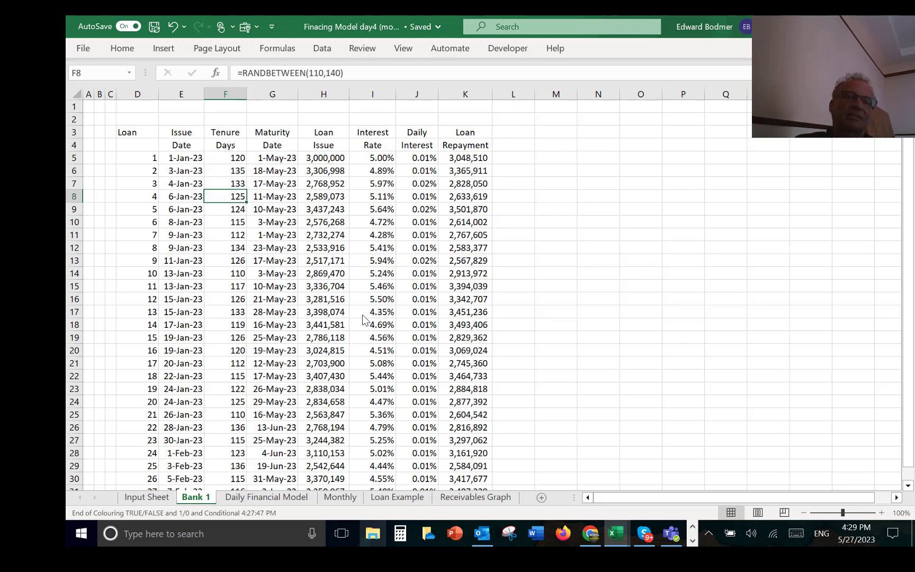
Step: Inspect the Maturity Date formulas together with the first loan's issue date and tenure cells they depend on
{"action": "key", "text": "Right"}
{"action": "key", "text": "Up"}
{"action": "key", "text": "Up"}
{"action": "key", "text": "Up"}
{"action": "key", "text": "Down"}
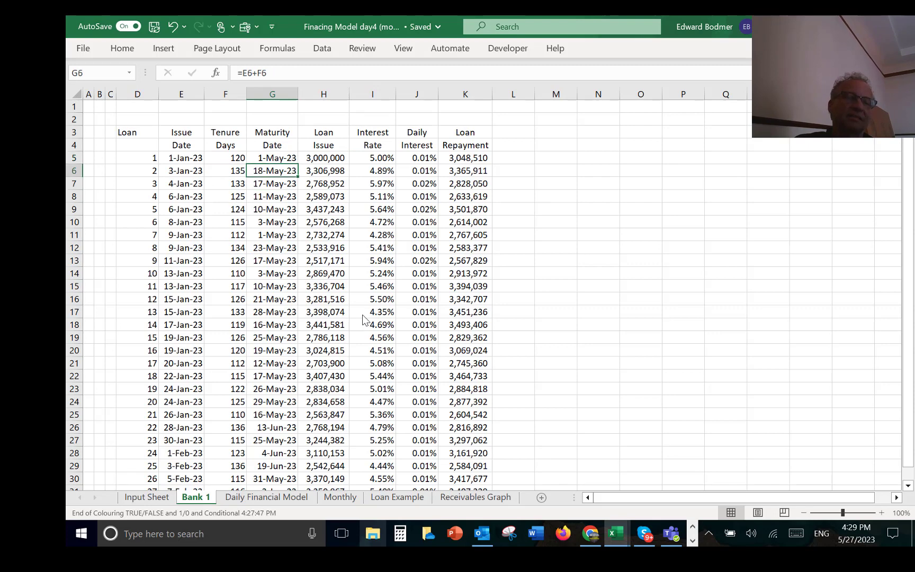
{"action": "key", "text": "Down"}
{"action": "key", "text": "Down"}
{"action": "key", "text": "Up"}
{"action": "key", "text": "Up"}
{"action": "key", "text": "Left"}
{"action": "key", "text": "Up"}
{"action": "key", "text": "Left"}
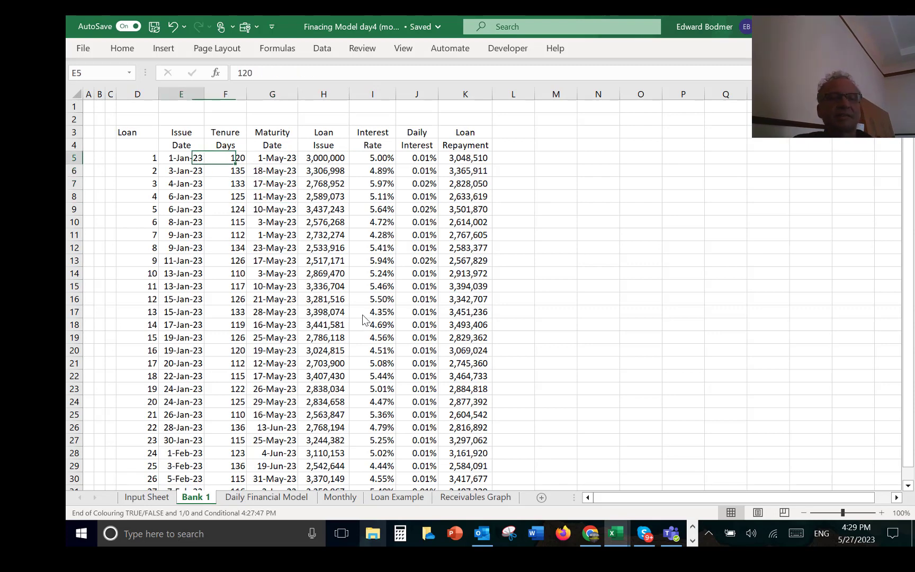
{"action": "key", "text": "Right"}
{"action": "key", "text": "Right"}
{"action": "key", "text": "Right"}
{"action": "key", "text": "Left"}
{"action": "key", "text": "F2"}
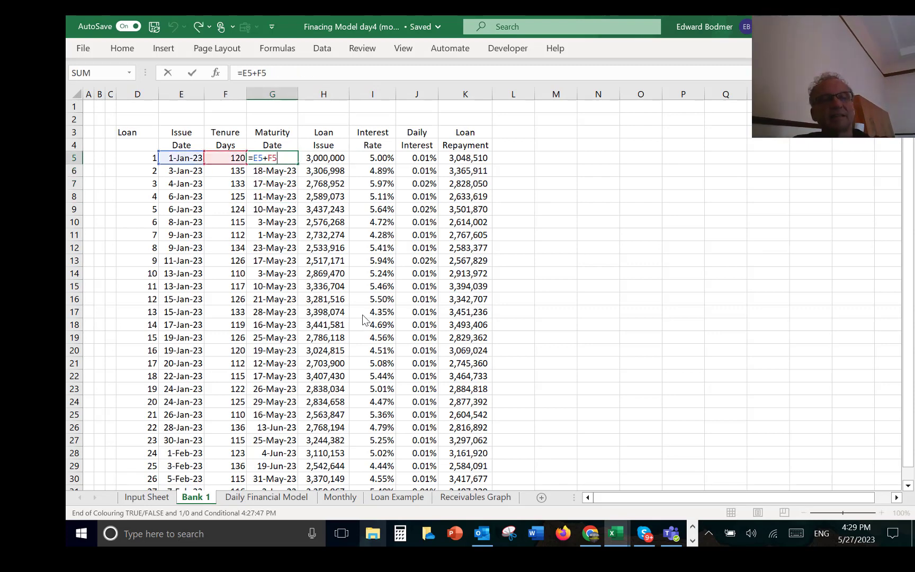
{"action": "key", "text": "Escape"}
{"action": "key", "text": "Left"}
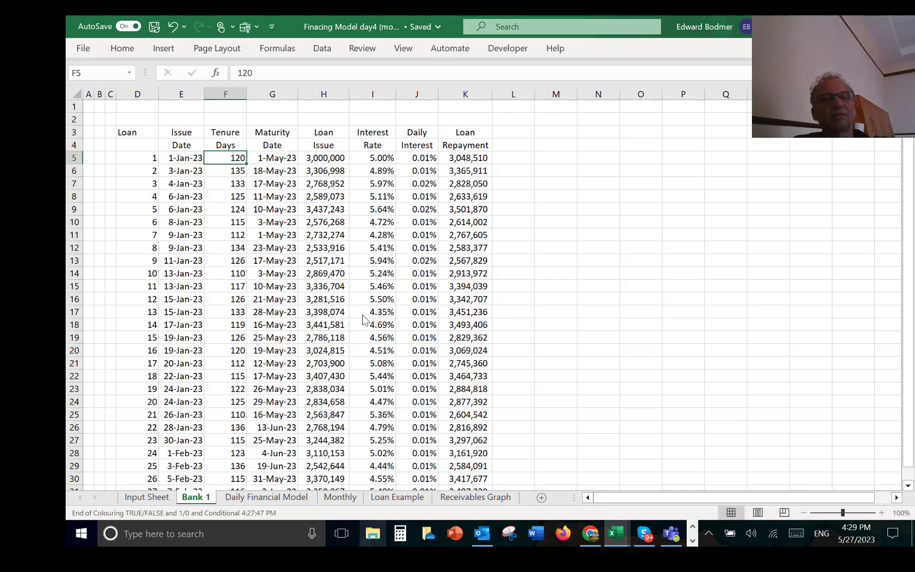
{"action": "key", "text": "Right"}
{"action": "key", "text": "F2"}
{"action": "key", "text": "Escape"}
Step: Examine how the Loan Issue amounts are set for the first loan and the randomised loans below it
{"action": "key", "text": "Right"}
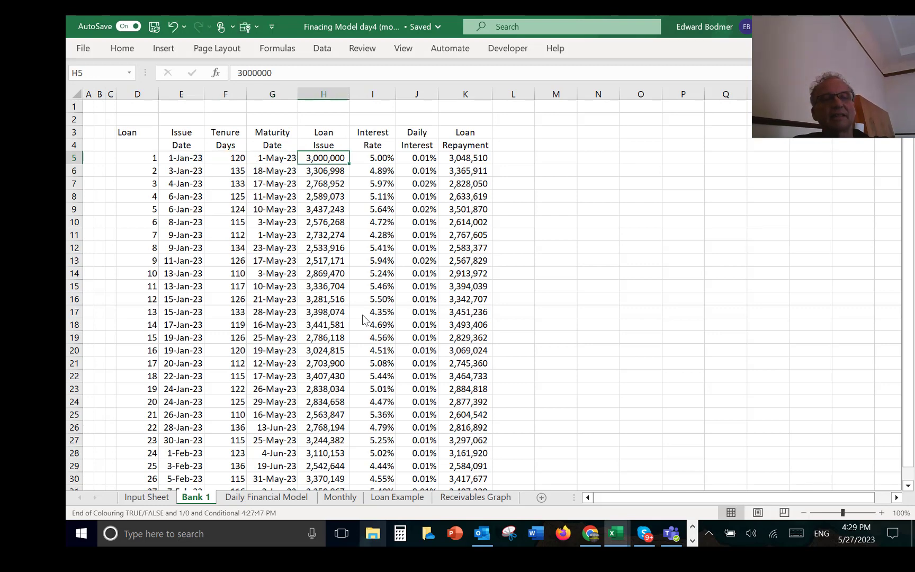
{"action": "key", "text": "F2"}
{"action": "key", "text": "Escape"}
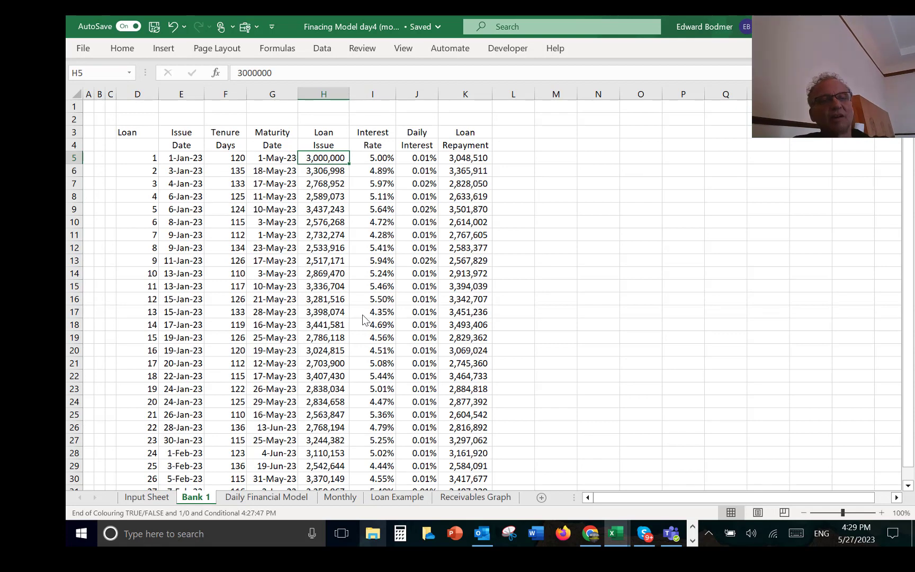
{"action": "key", "text": "Down"}
{"action": "key", "text": "Down"}
{"action": "key", "text": "Down"}
{"action": "key", "text": "Up"}
{"action": "key", "text": "Up"}
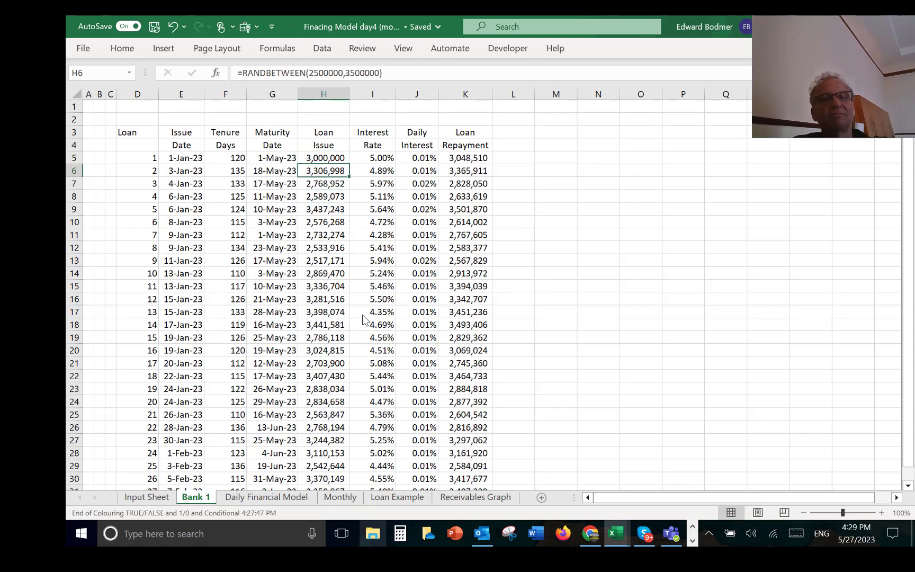
{"action": "key", "text": "Up"}
{"action": "key", "text": "Right"}
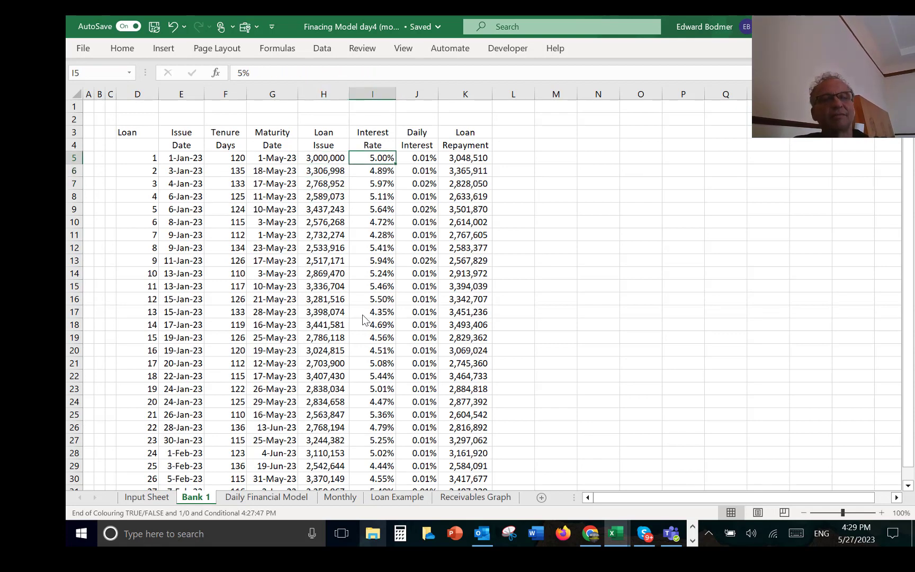
Step: Inspect the randomised Interest Rate formulas in the rows beneath the first loan
{"action": "key", "text": "Down"}
{"action": "key", "text": "F2"}
{"action": "key", "text": "Escape"}
{"action": "key", "text": "Up"}
{"action": "key", "text": "Up"}
{"action": "key", "text": "Down"}
{"action": "key", "text": "Down"}
{"action": "key", "text": "Down"}
Step: Examine the first loan's Daily Interest and Loan Repayment formulas in J5 and K5
{"action": "key", "text": "Up"}
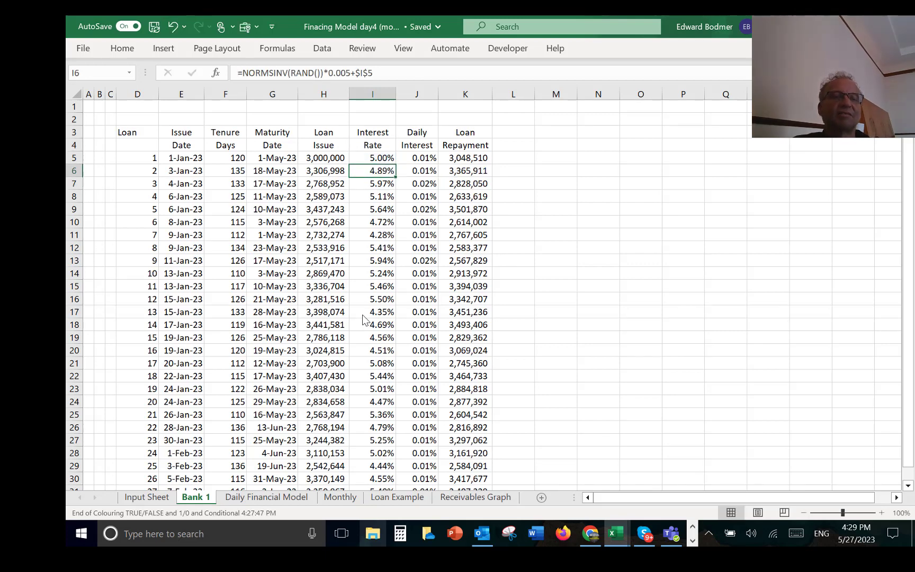
{"action": "key", "text": "Up"}
{"action": "key", "text": "Right"}
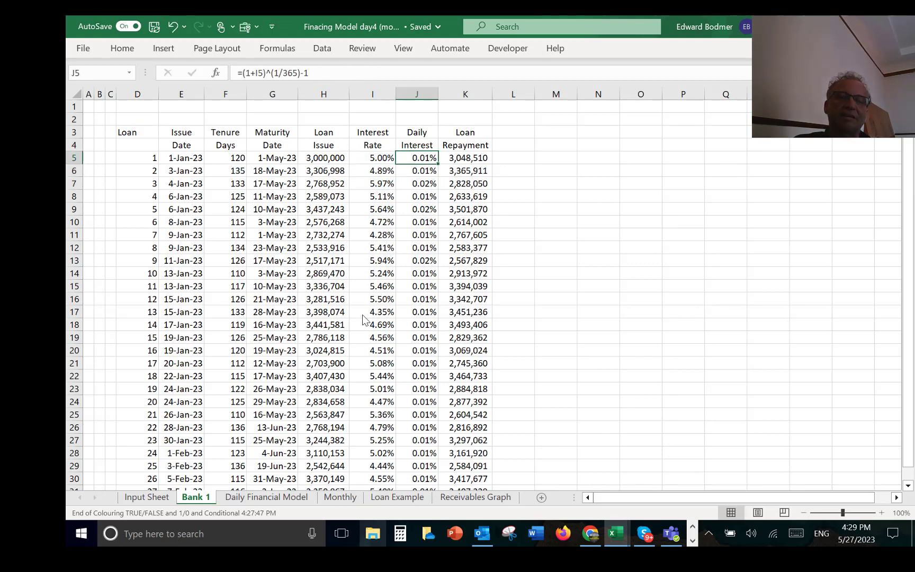
{"action": "key", "text": "Right"}
{"action": "key", "text": "Down"}
{"action": "key", "text": "Up"}
{"action": "key", "text": "Left"}
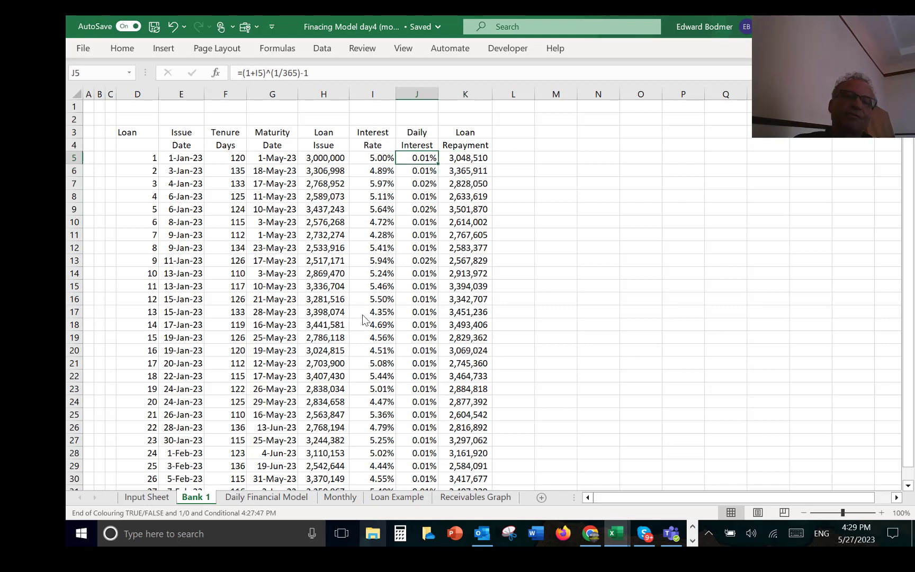
{"action": "key", "text": "Left"}
{"action": "key", "text": "Right"}
{"action": "key", "text": "Right"}
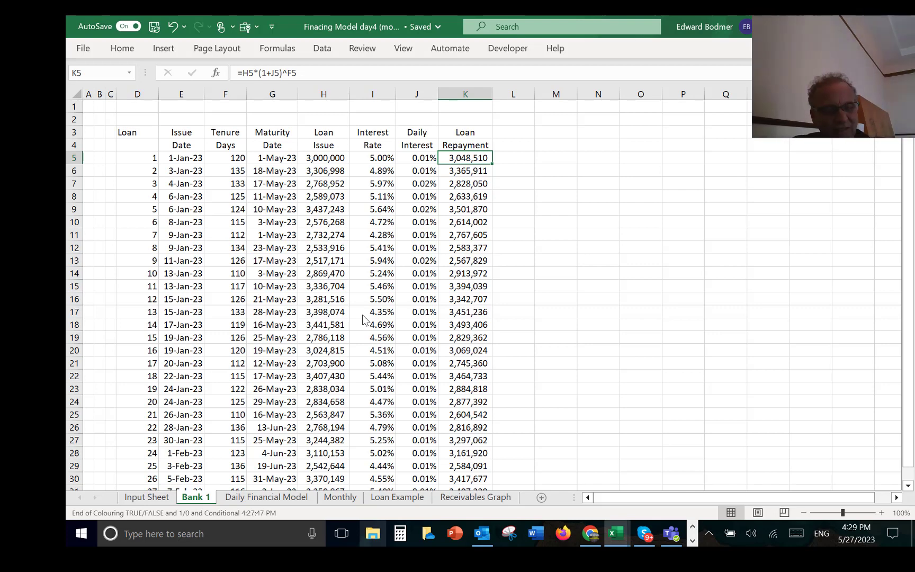
Step: Review the Loan Size at Repayment and Loan tenure inputs on the Loan Example sheet
{"action": "key", "text": "ctrl+Page_Down"}
{"action": "key", "text": "ctrl+Page_Down"}
{"action": "key", "text": "ctrl+Page_Down"}
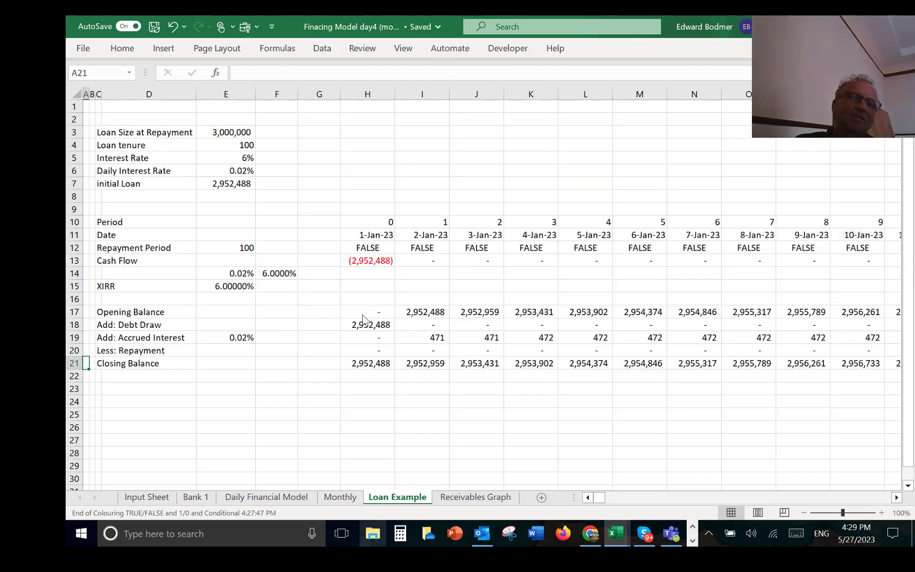
{"action": "key", "text": "Right"}
{"action": "key", "text": "Right"}
{"action": "key", "text": "Up"}
{"action": "key", "text": "Up"}
{"action": "key", "text": "Up"}
{"action": "key", "text": "Up"}
{"action": "key", "text": "Up"}
{"action": "key", "text": "Up"}
{"action": "key", "text": "Up"}
{"action": "key", "text": "Up"}
{"action": "key", "text": "Up"}
{"action": "key", "text": "Up"}
{"action": "key", "text": "Up"}
{"action": "key", "text": "Up"}
{"action": "key", "text": "Up"}
{"action": "key", "text": "Up"}
{"action": "key", "text": "Up"}
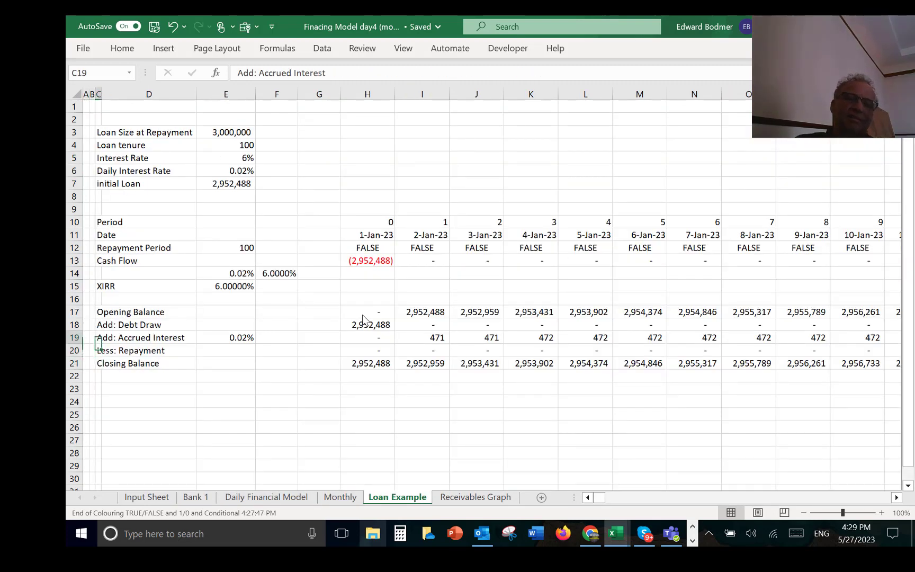
{"action": "key", "text": "Right"}
{"action": "key", "text": "Right"}
{"action": "key", "text": "Down"}
{"action": "key", "text": "Down"}
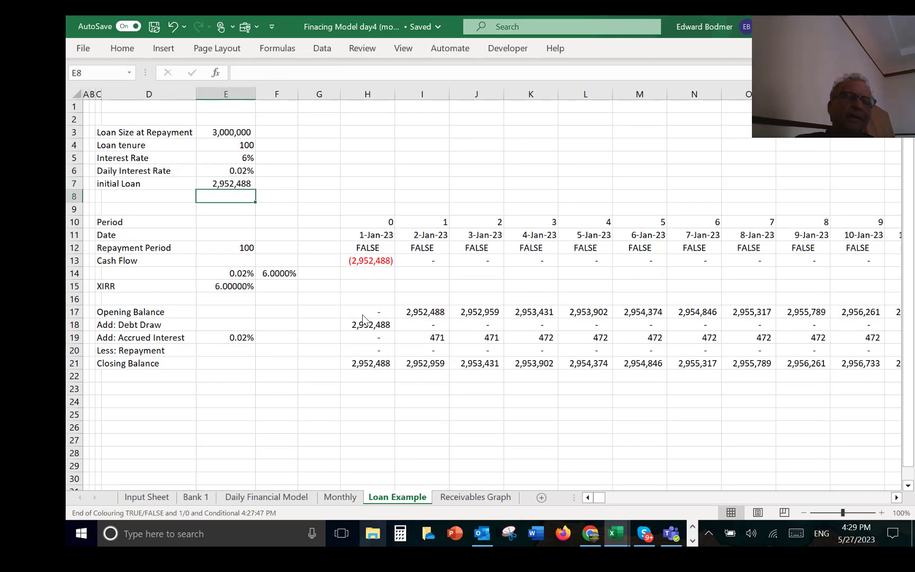
{"action": "key", "text": "Up"}
{"action": "key", "text": "Up"}
{"action": "key", "text": "Up"}
{"action": "key", "text": "Up"}
{"action": "key", "text": "Up"}
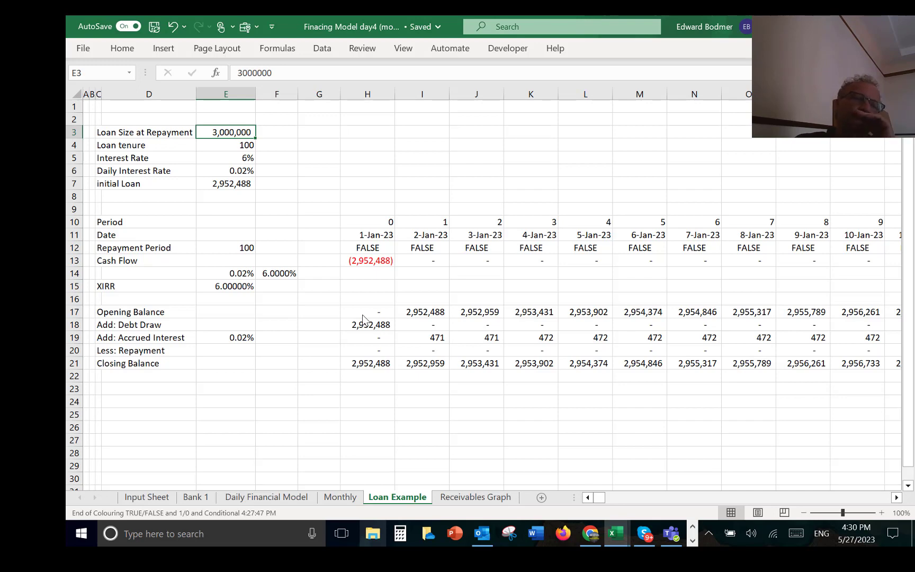
{"action": "key", "text": "Down"}
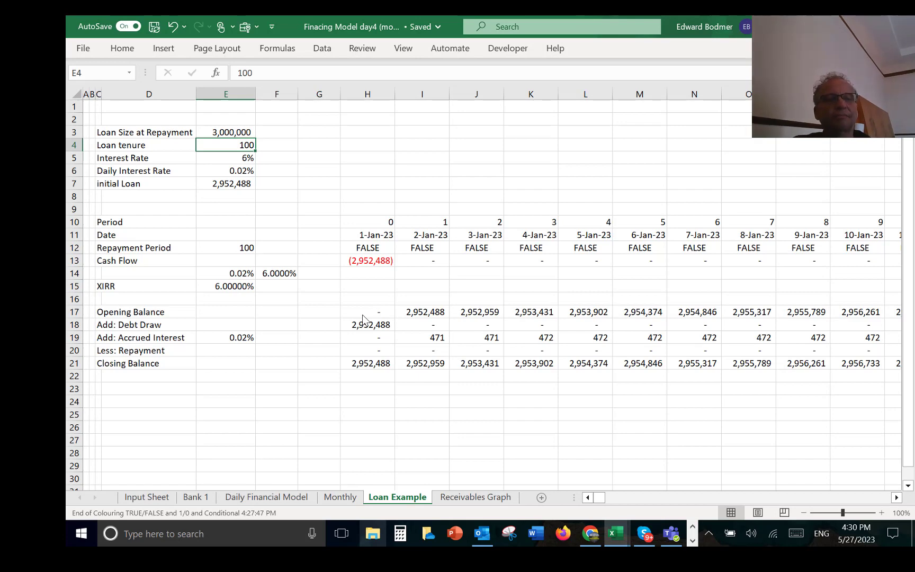
Step: Insert a blank column E between the row labels and the loan input values, and narrow it
{"action": "key", "text": "ctrl+space"}
{"action": "left_click", "coordinate": [362, 315], "text": "ctrl"}
{"action": "key", "text": "Left"}
{"action": "key", "text": "Left"}
{"action": "key", "text": "Left"}
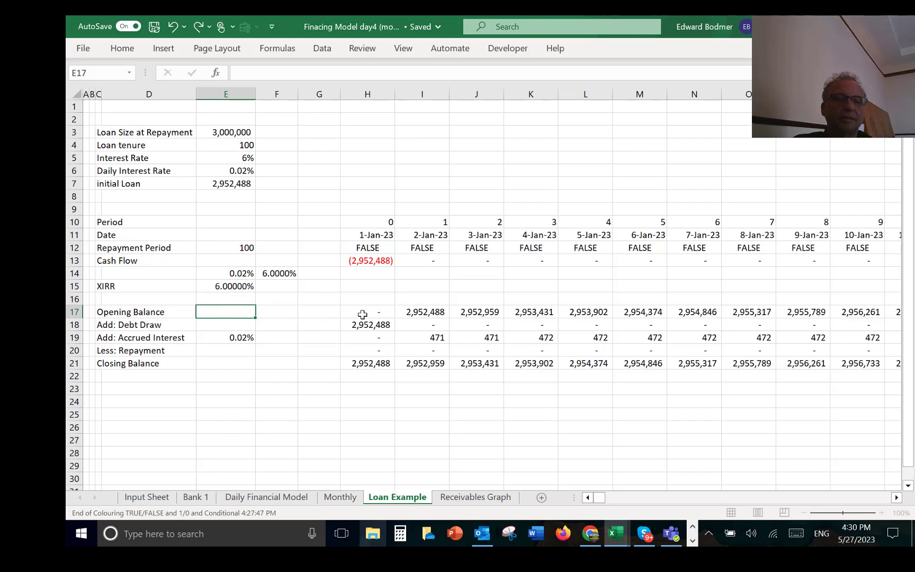
{"action": "key", "text": "ctrl+space"}
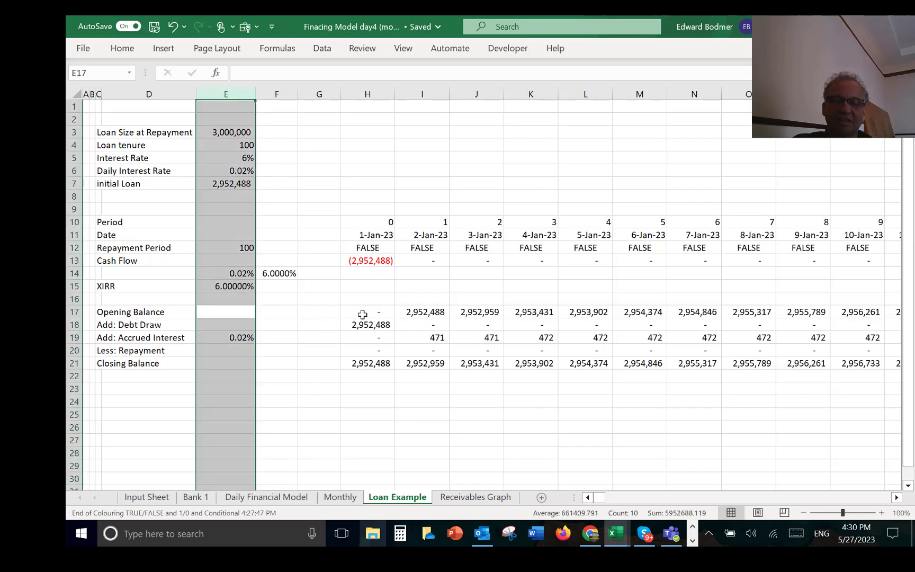
{"action": "key", "text": "ctrl+shift+plus"}
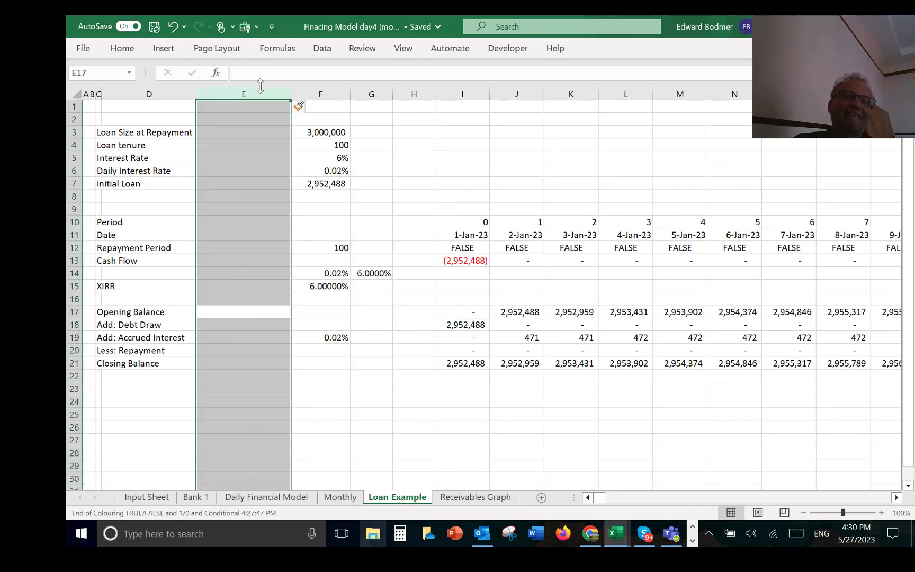
{"action": "left_click_drag", "start_coordinate": [290, 93], "coordinate": [239, 93]}
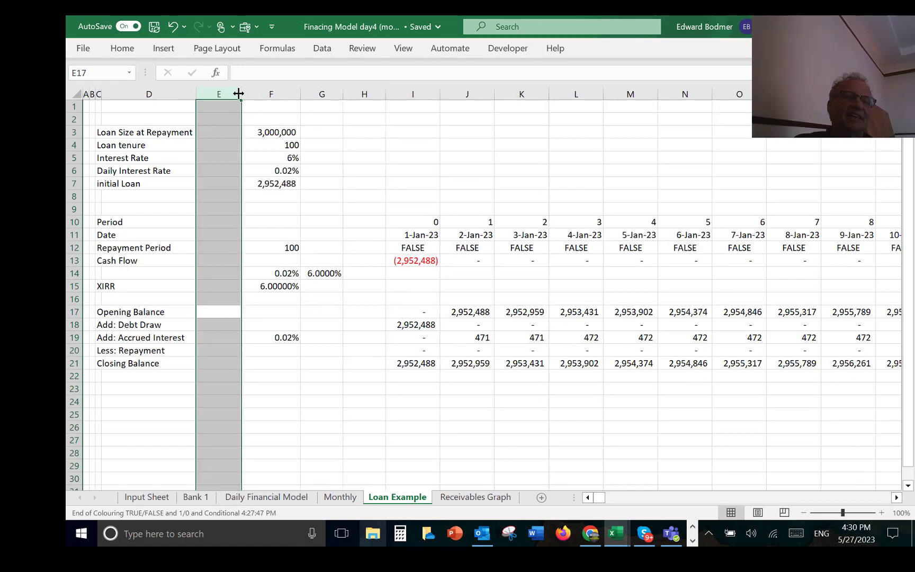
Step: Add the unit labels Days for Loan tenure in E4 and % p.a. for Interest Rate in E5
{"action": "key", "text": "Down"}
{"action": "key", "text": "Up"}
{"action": "key", "text": "Up"}
{"action": "key", "text": "Up"}
{"action": "key", "text": "Up"}
{"action": "key", "text": "Up"}
{"action": "key", "text": "Up"}
{"action": "key", "text": "Up"}
{"action": "key", "text": "Up"}
{"action": "key", "text": "Up"}
{"action": "key", "text": "Up"}
{"action": "key", "text": "Up"}
{"action": "key", "text": "Up"}
{"action": "key", "text": "Up"}
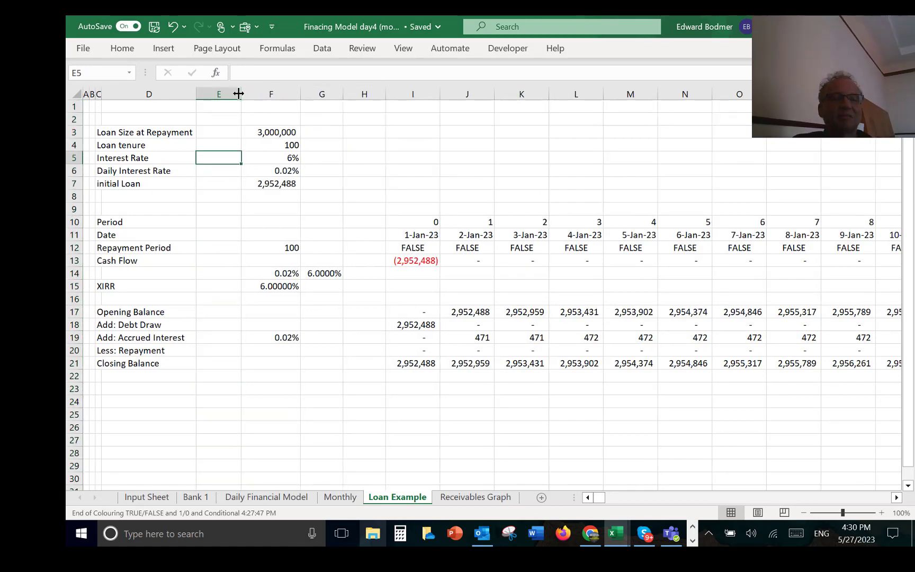
{"action": "key", "text": "Up"}
{"action": "type", "text": "Days"}
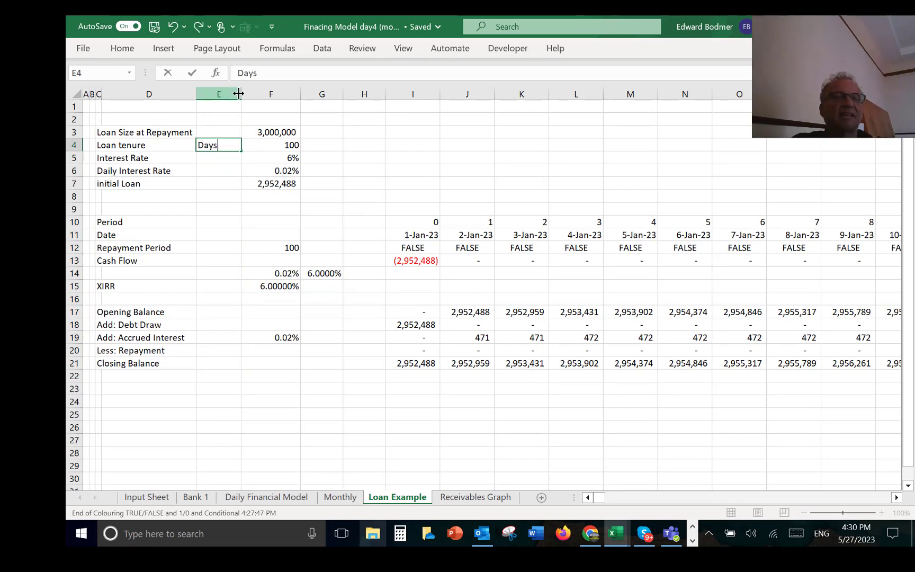
{"action": "key", "text": "Return"}
{"action": "type", "text": "A"}
{"action": "key", "text": "BackSpace"}
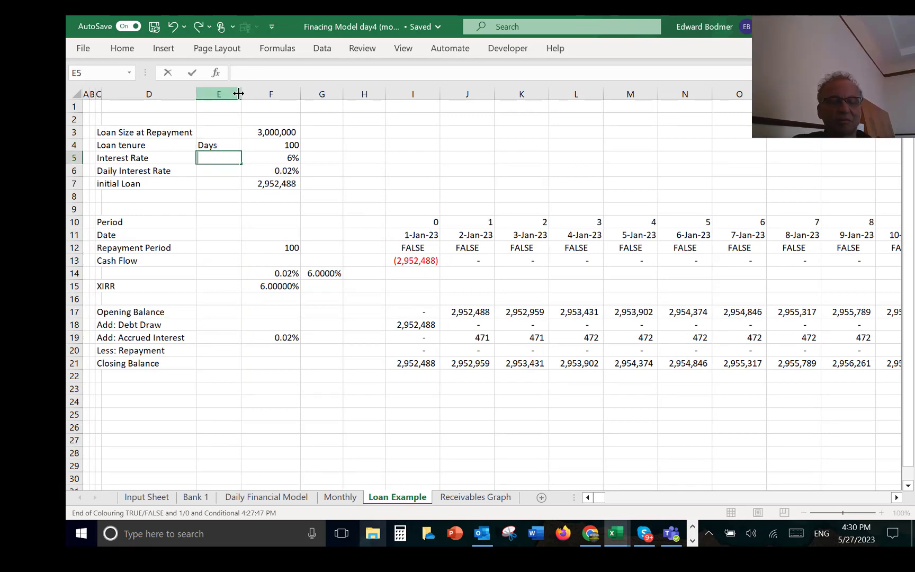
{"action": "type", "text": "% p.a."}
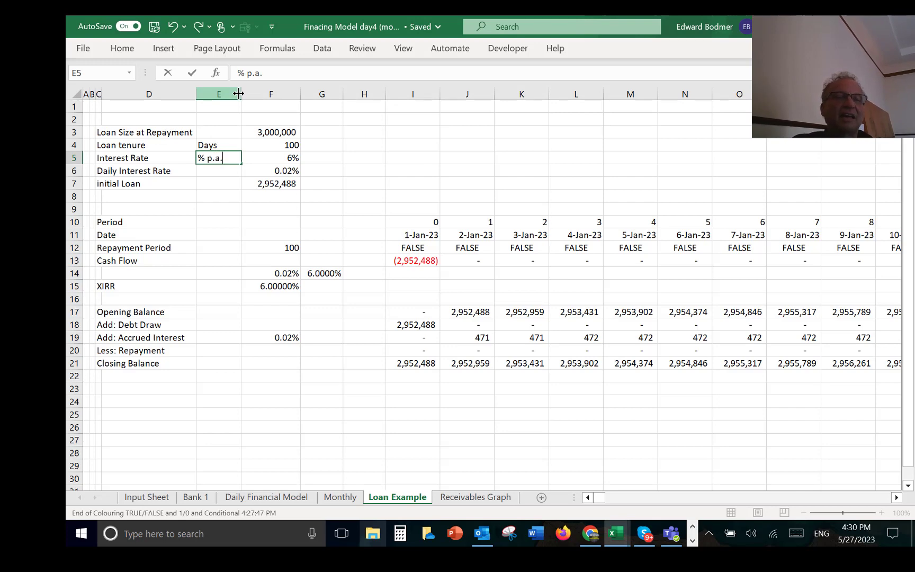
{"action": "key", "text": "Return"}
Step: Change the Daily Interest Rate formula in F6 to simple daily interest, =F5/365
{"action": "key", "text": "Right"}
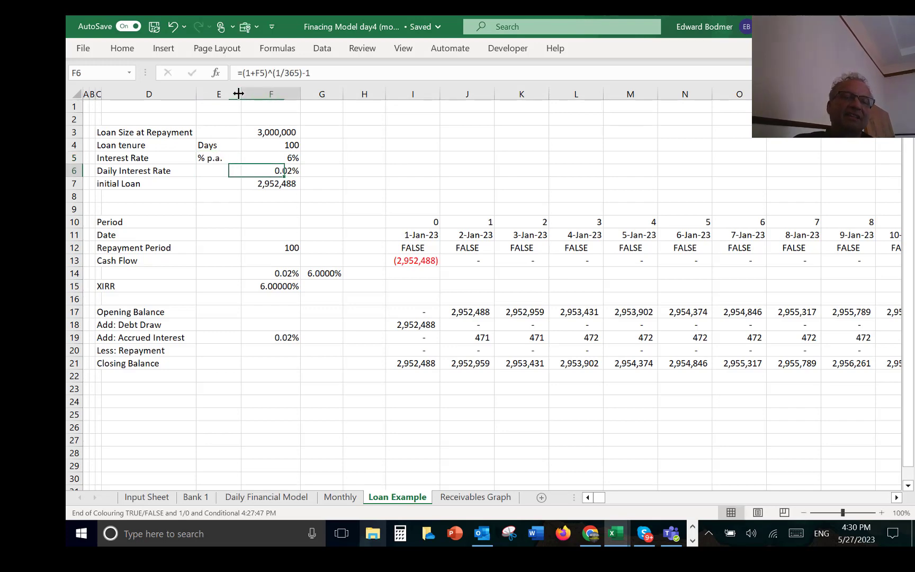
{"action": "type", "text": "="}
{"action": "key", "text": "Up"}
{"action": "type", "text": "/"}
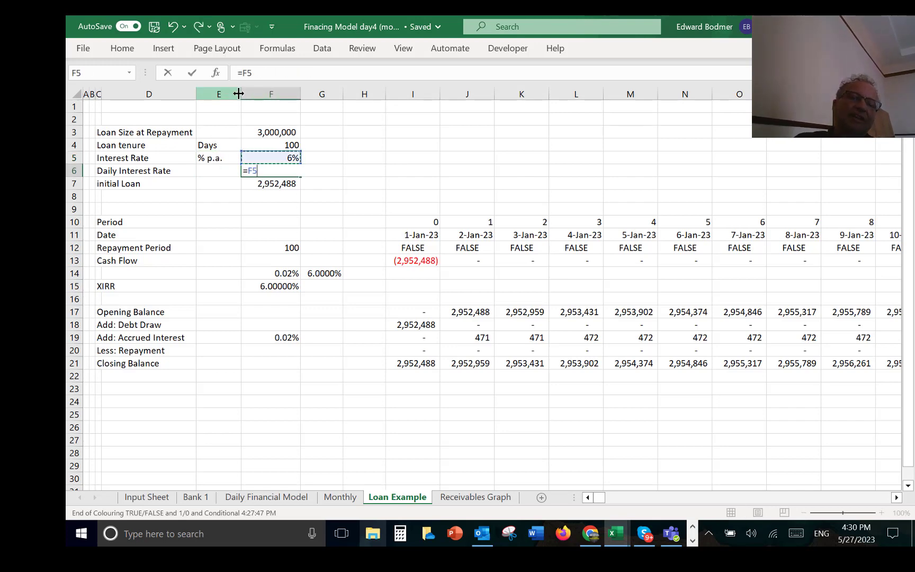
{"action": "type", "text": "365"}
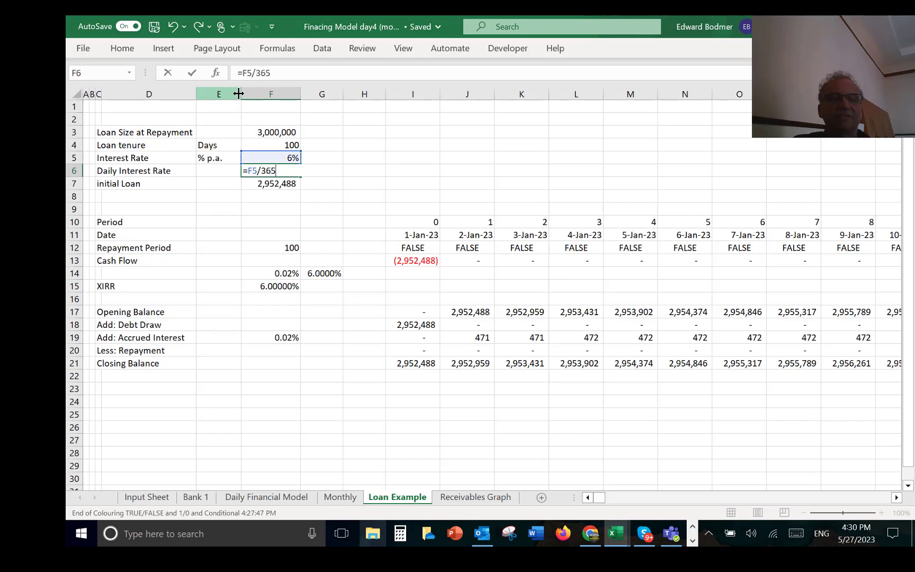
{"action": "key", "text": "Return"}
{"action": "key", "text": "Up"}
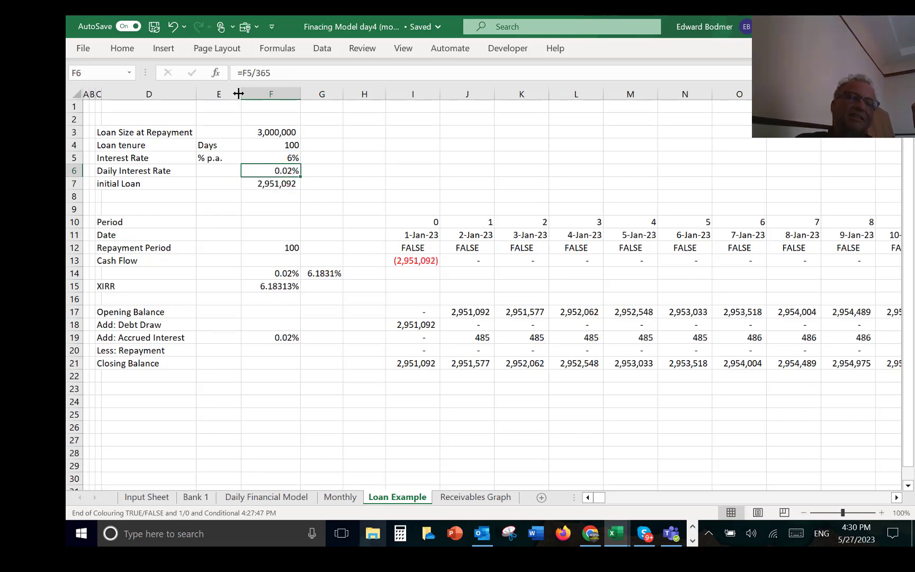
Step: Re-enter the initial Loan formula in F7 as =F3/(1+F6)^F4, discounting the repayment size over the loan tenure
{"action": "key", "text": "Down"}
{"action": "key", "text": "Down"}
{"action": "key", "text": "Down"}
{"action": "key", "text": "Down"}
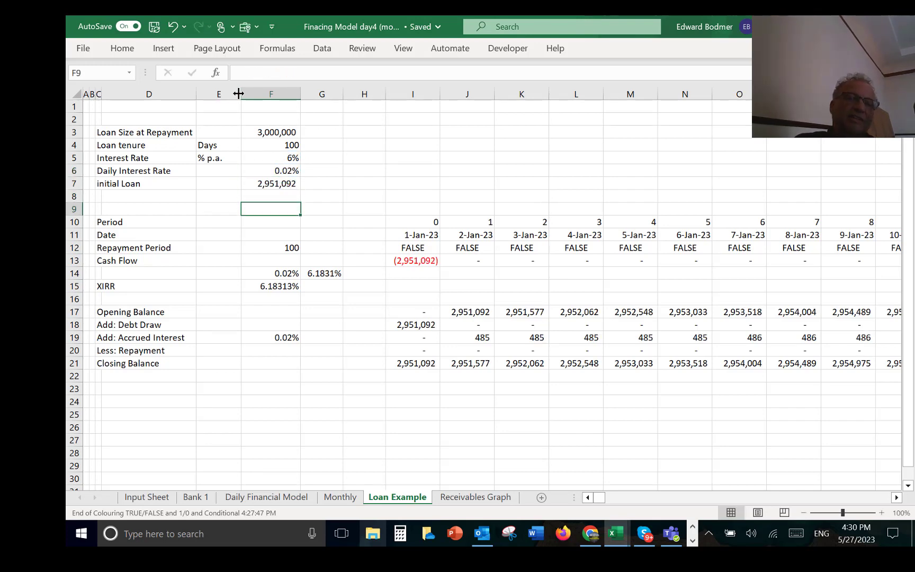
{"action": "key", "text": "Up"}
{"action": "key", "text": "Up"}
{"action": "key", "text": "Up"}
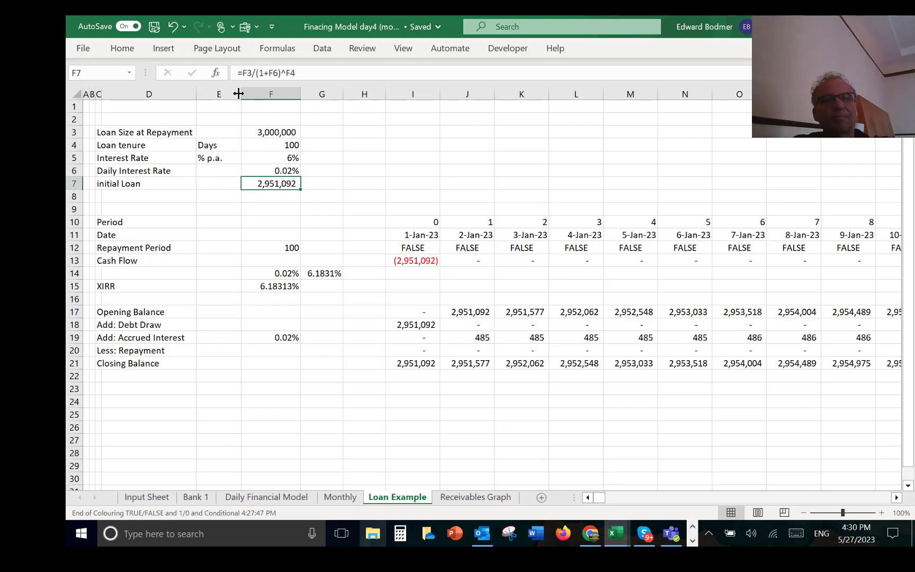
{"action": "type", "text": "="}
{"action": "key", "text": "Up"}
{"action": "key", "text": "Up"}
{"action": "key", "text": "Up"}
{"action": "key", "text": "Up"}
{"action": "key", "text": "Up"}
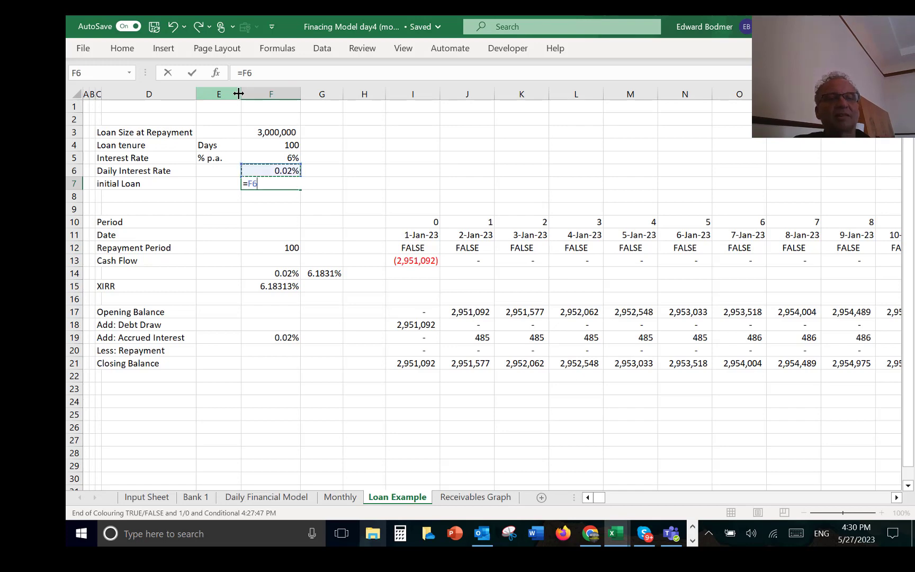
{"action": "key", "text": "Down"}
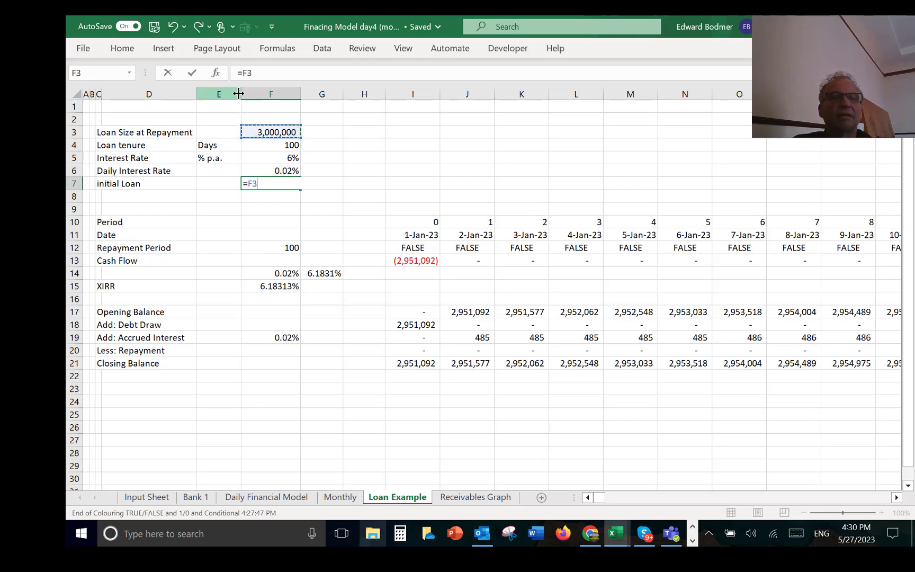
{"action": "type", "text": "/(1+"}
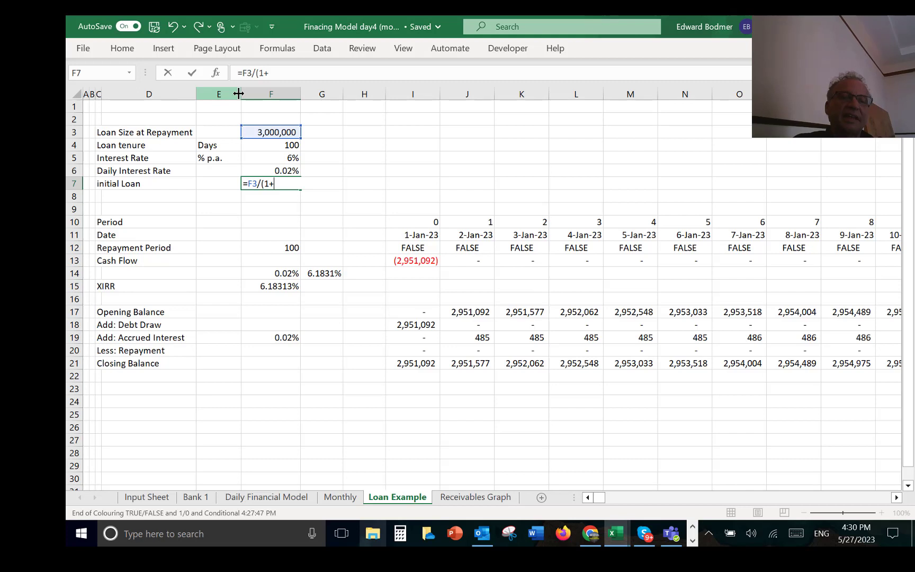
{"action": "key", "text": "Up"}
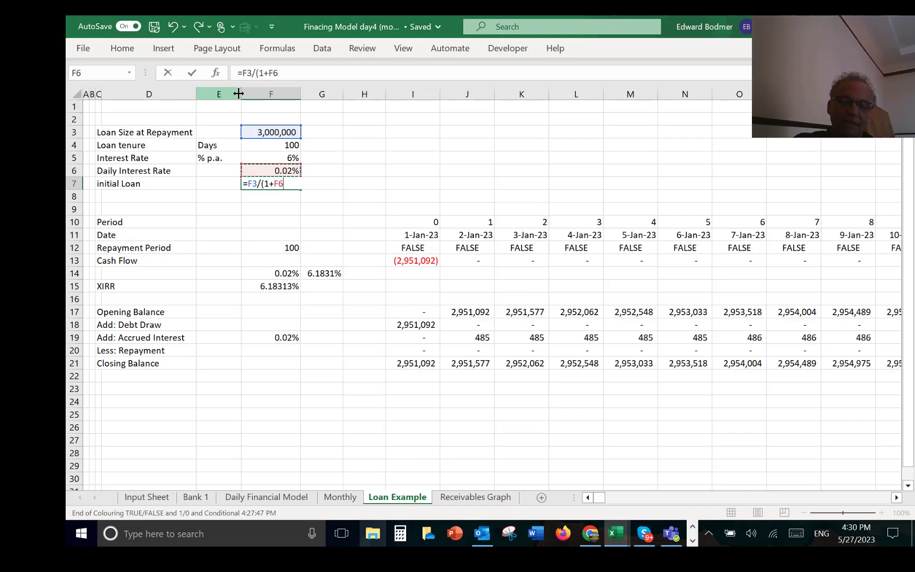
{"action": "type", "text": ")"}
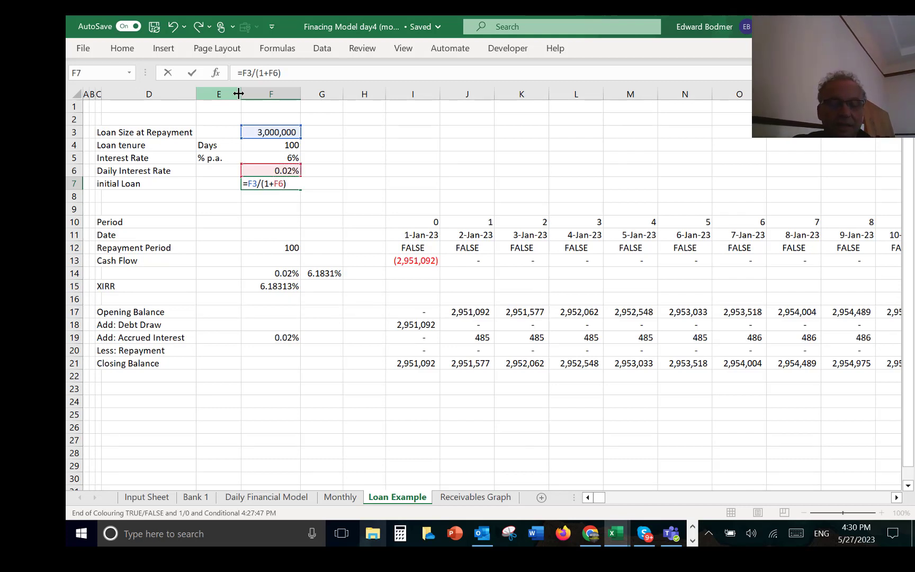
{"action": "type", "text": "^"}
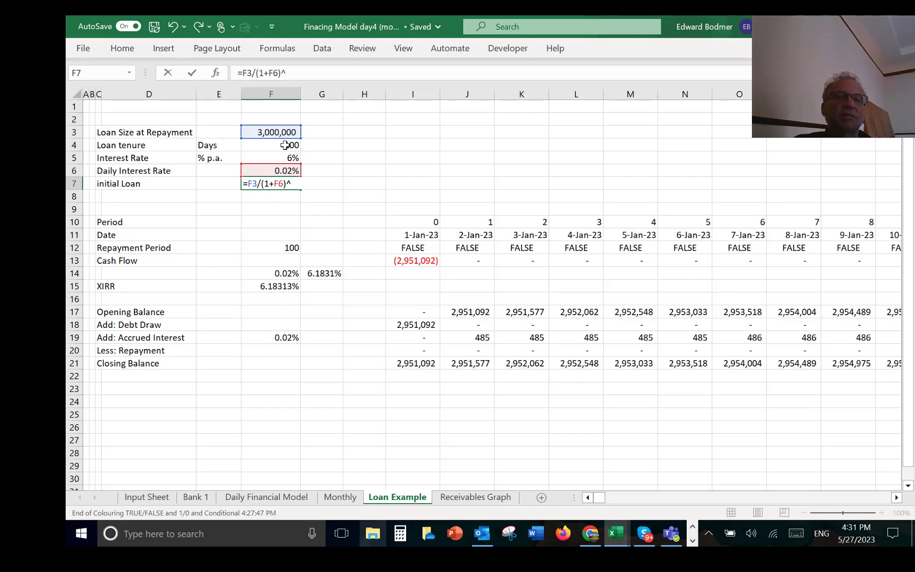
{"action": "left_click", "coordinate": [284, 145]}
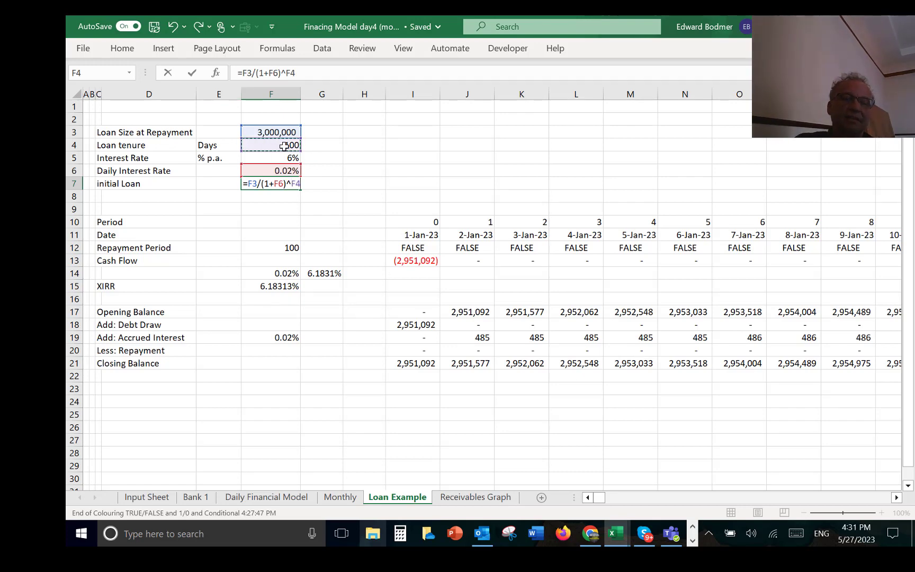
{"action": "key", "text": "Return"}
{"action": "key", "text": "Up"}
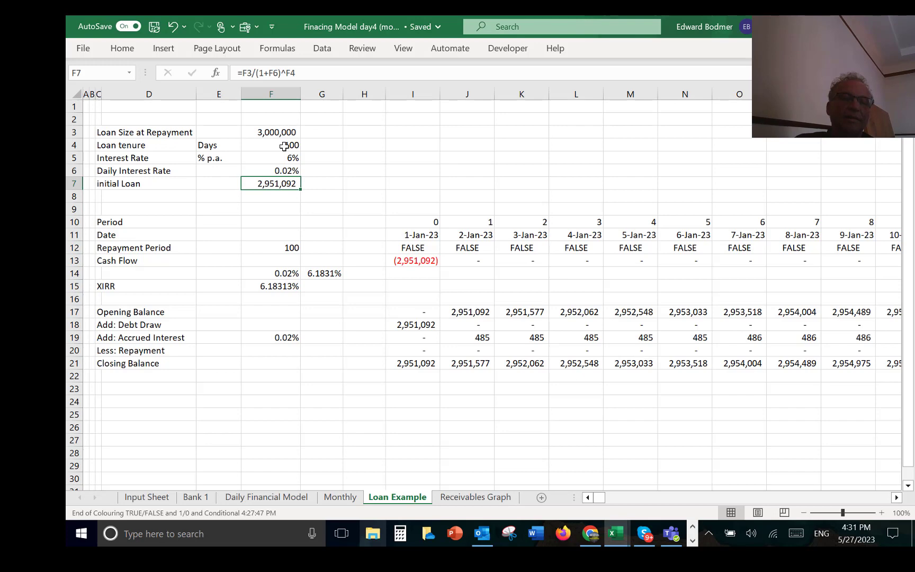
Step: Examine how the Repayment Period in F12 links to the Loan tenure input
{"action": "key", "text": "Down"}
{"action": "key", "text": "Down"}
{"action": "key", "text": "Down"}
{"action": "key", "text": "Down"}
{"action": "key", "text": "Down"}
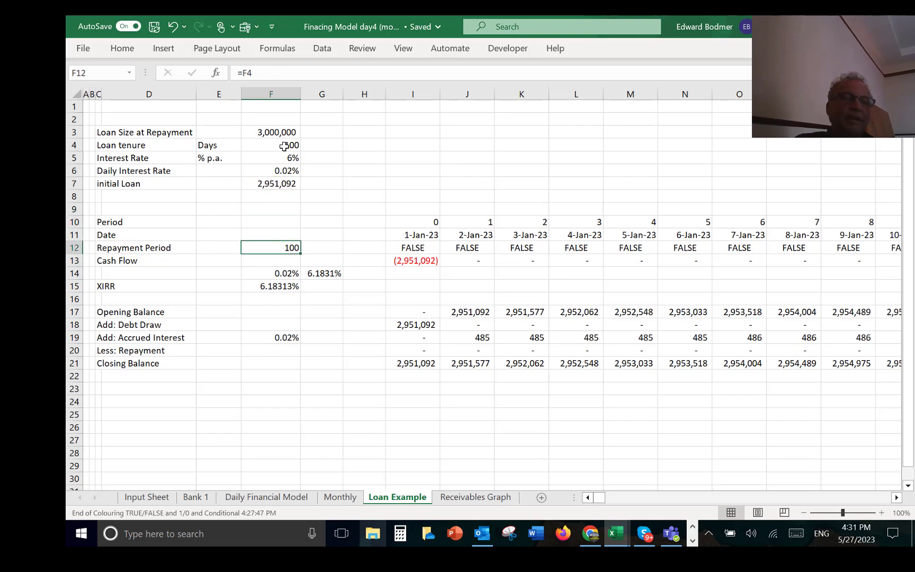
{"action": "key", "text": "Right"}
{"action": "key", "text": "Right"}
{"action": "key", "text": "Right"}
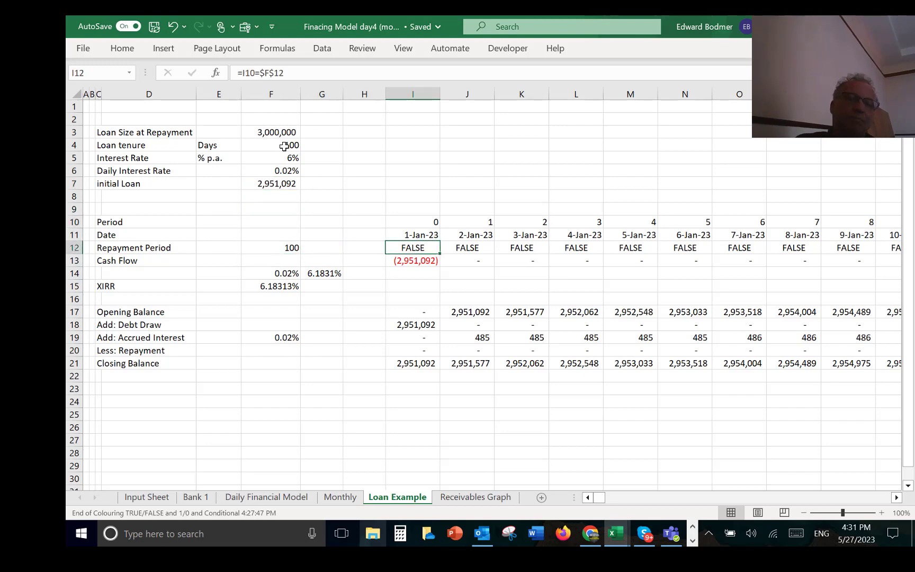
{"action": "key", "text": "Left"}
{"action": "key", "text": "Left"}
{"action": "key", "text": "Left"}
{"action": "key", "text": "F2"}
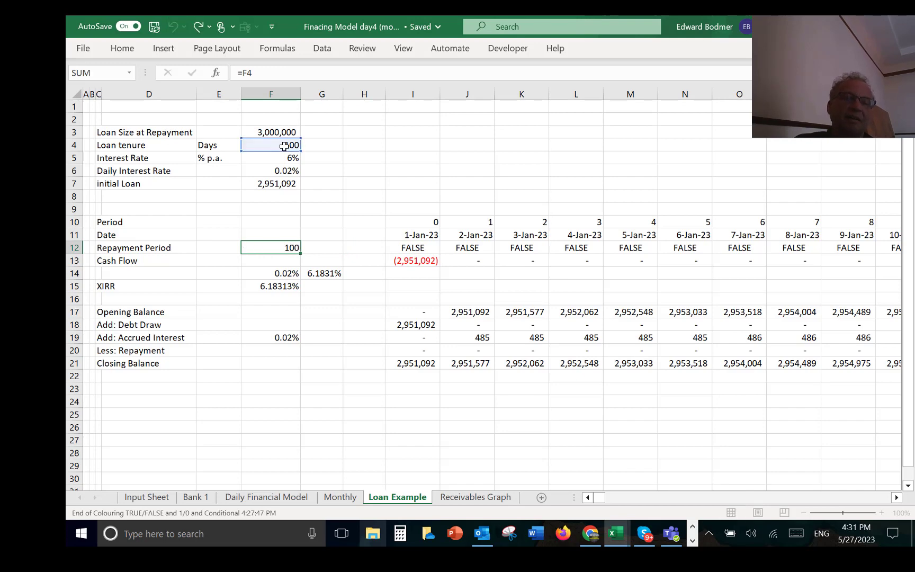
{"action": "key", "text": "Escape"}
Step: Inspect the first repayment flag formula in I12 and the period number it refers to
{"action": "key", "text": "Right"}
{"action": "key", "text": "Right"}
{"action": "key", "text": "Right"}
{"action": "key", "text": "F2"}
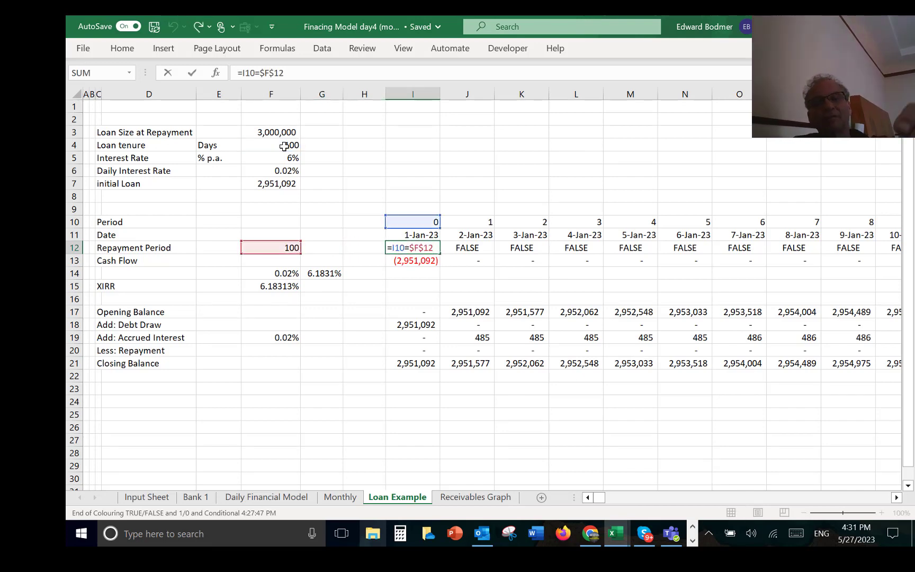
{"action": "key", "text": "shift+Return"}
{"action": "key", "text": "Up"}
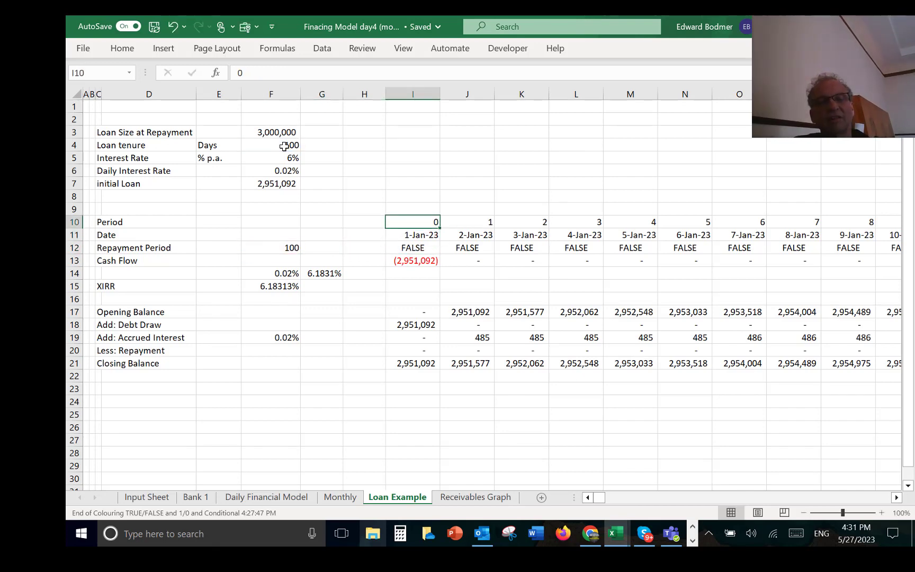
{"action": "key", "text": "Down"}
{"action": "key", "text": "Down"}
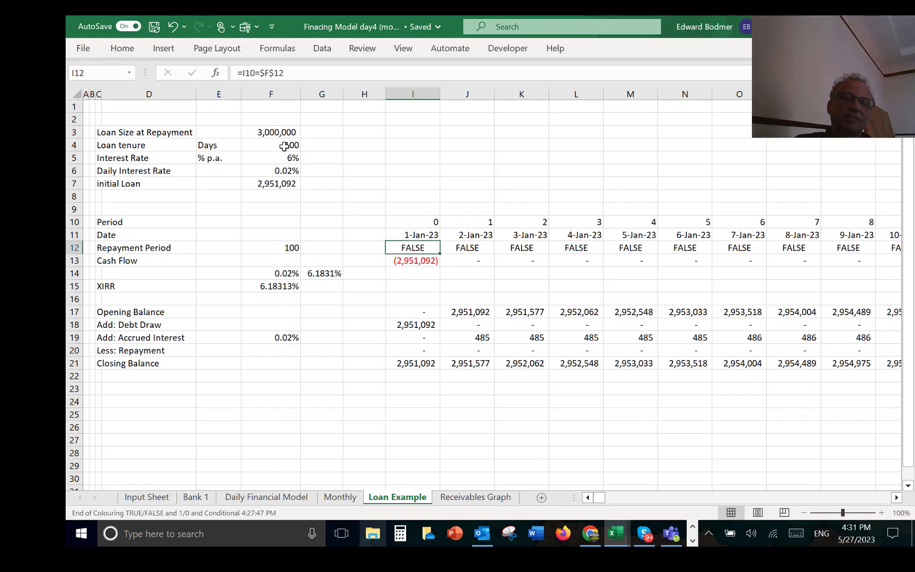
Step: Re-enter the first repayment flag in I12 as =I10=$F$12 and fill it across the Repayment Period row
{"action": "type", "text": "="}
{"action": "key", "text": "Up"}
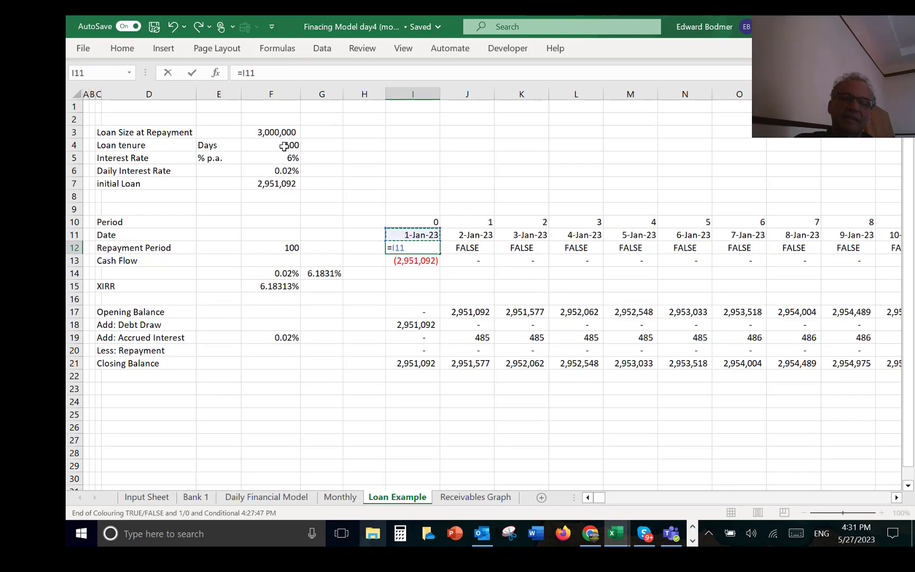
{"action": "key", "text": "Up"}
{"action": "type", "text": "="}
{"action": "key", "text": "Left"}
{"action": "key", "text": "Left"}
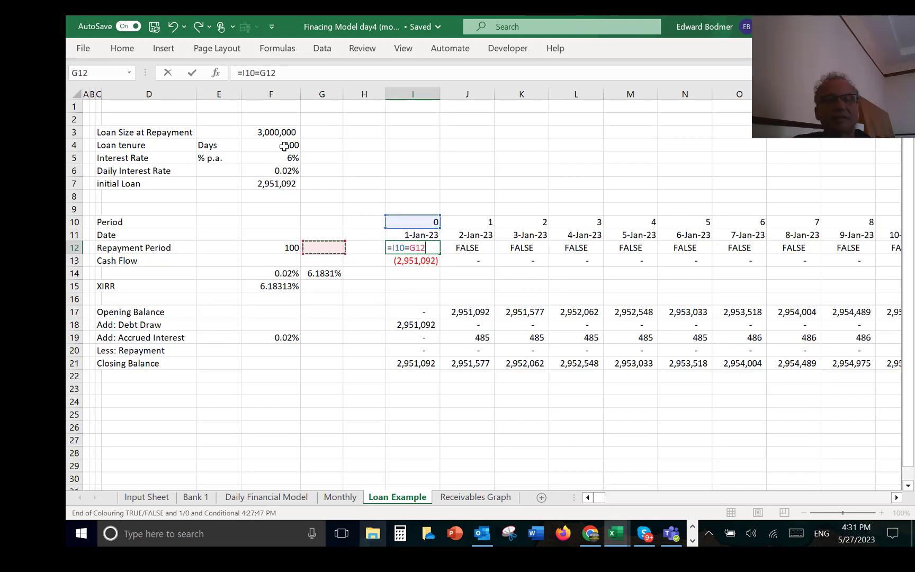
{"action": "key", "text": "Left"}
{"action": "key", "text": "F4"}
{"action": "key", "text": "Return"}
{"action": "key", "text": "Up"}
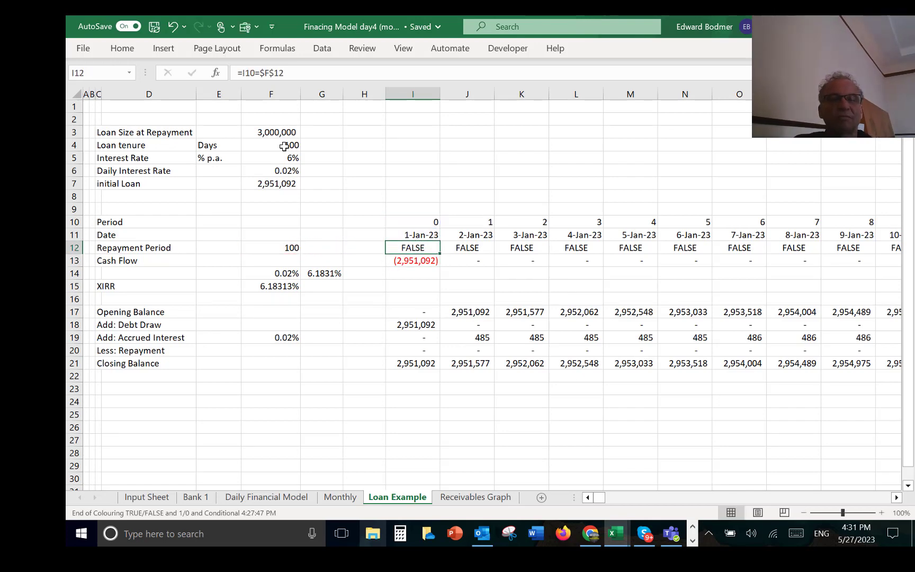
{"action": "key", "text": "ctrl+shift+Right"}
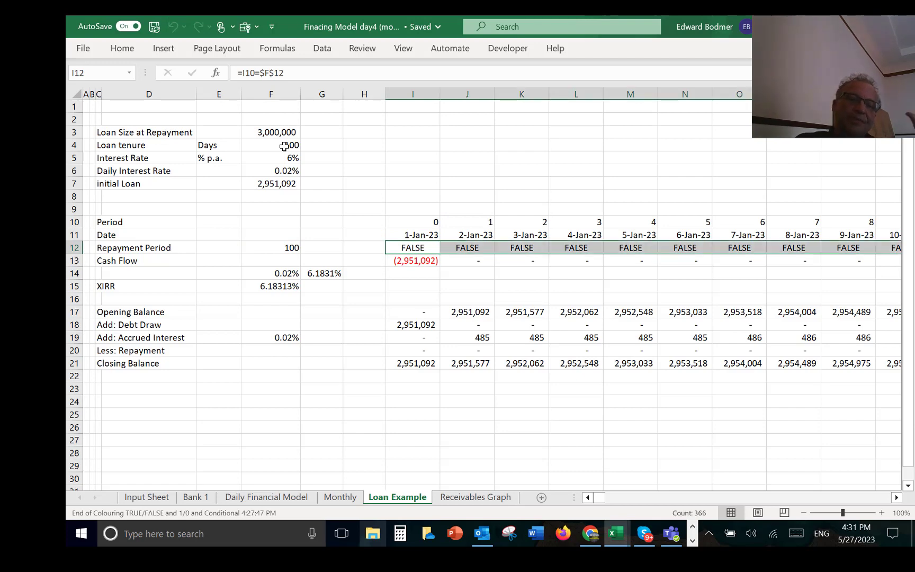
{"action": "key", "text": "ctrl+shift+Left"}
Step: Re-enter the opening Cash Flow in I13 as a link to the initial Loan, =F7
{"action": "key", "text": "Down"}
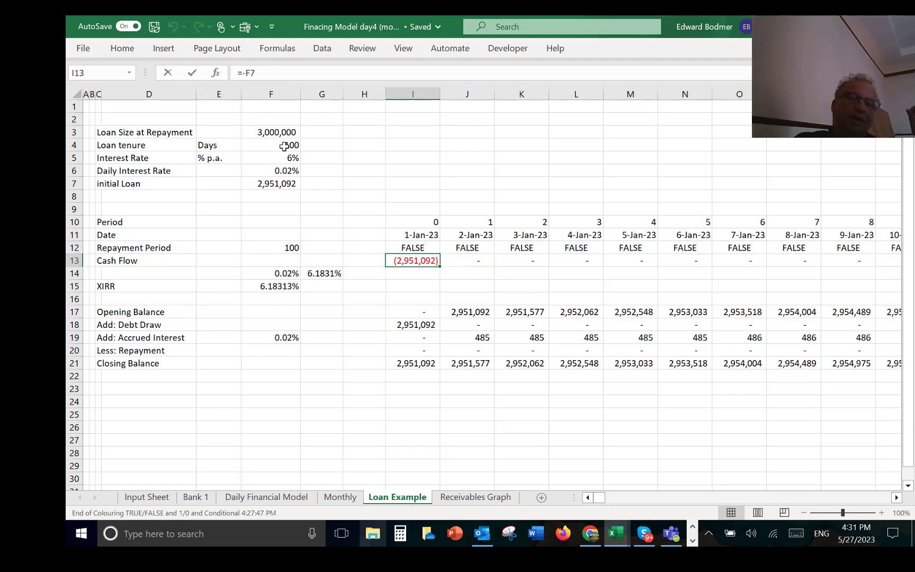
{"action": "type", "text": "="}
{"action": "key", "text": "Up"}
{"action": "key", "text": "Up"}
{"action": "key", "text": "Up"}
{"action": "key", "text": "Up"}
{"action": "key", "text": "Up"}
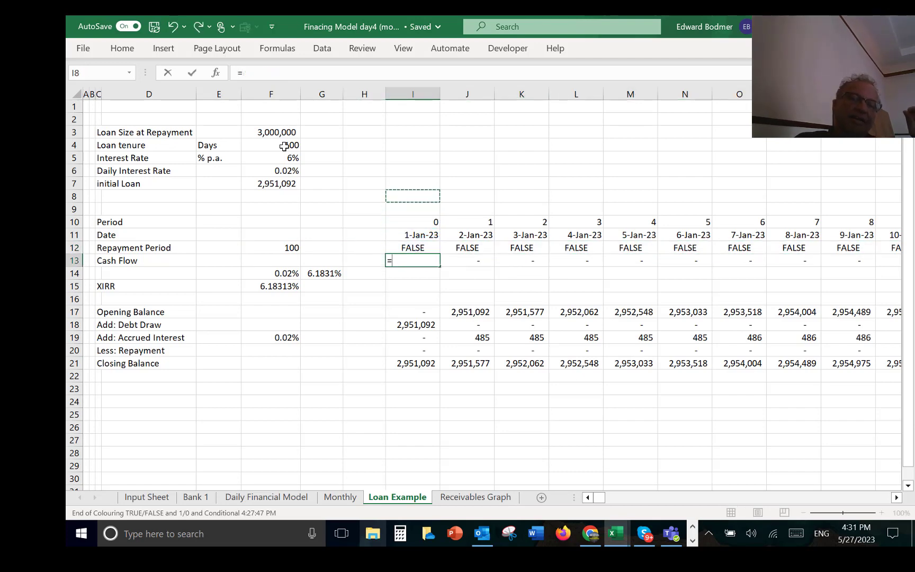
{"action": "key", "text": "Up"}
{"action": "key", "text": "Left"}
{"action": "key", "text": "Left"}
{"action": "key", "text": "Left"}
{"action": "key", "text": "ctrl+Return"}
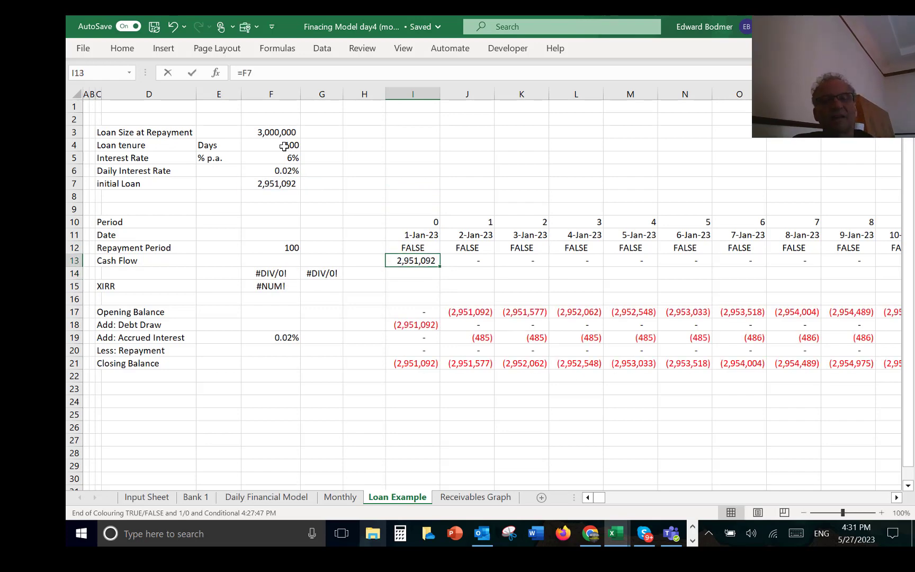
Step: Make the opening Cash Flow in I13 an outflow by changing its formula to =-F7
{"action": "key", "text": "F2"}
{"action": "key", "text": "Left"}
{"action": "key", "text": "Left"}
{"action": "type", "text": "-"}
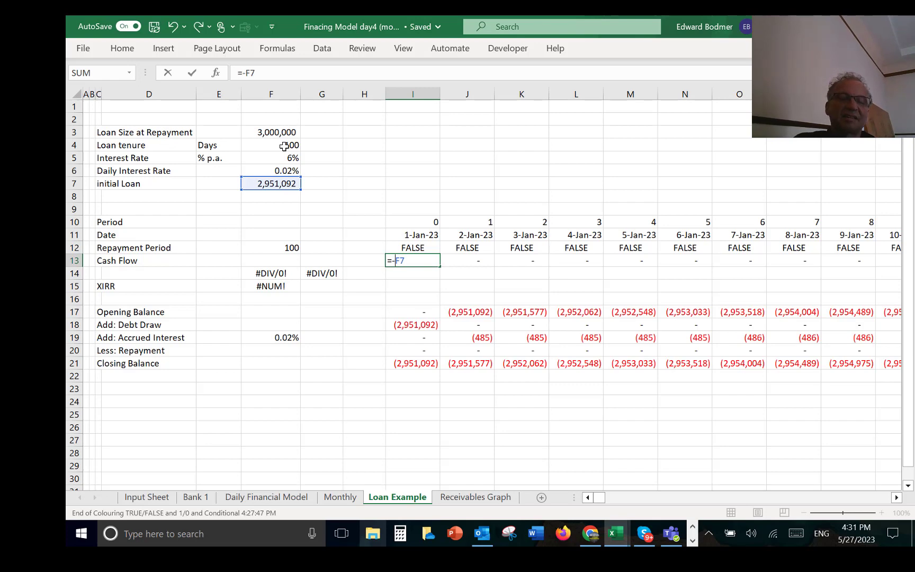
{"action": "key", "text": "ctrl+Return"}
Step: Inspect the Cash Flow formula in J13 and the repayment flag and loan size it refers to
{"action": "key", "text": "Right"}
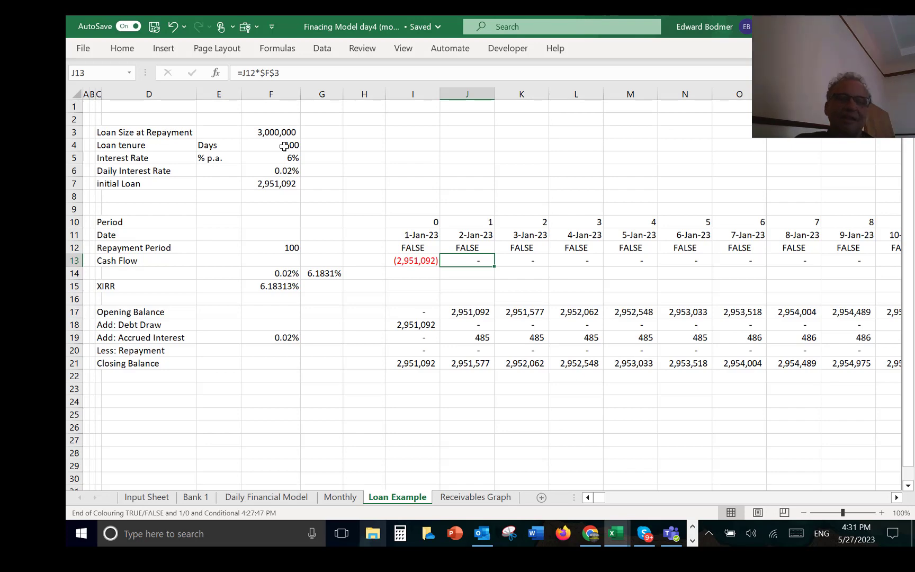
{"action": "key", "text": "F2"}
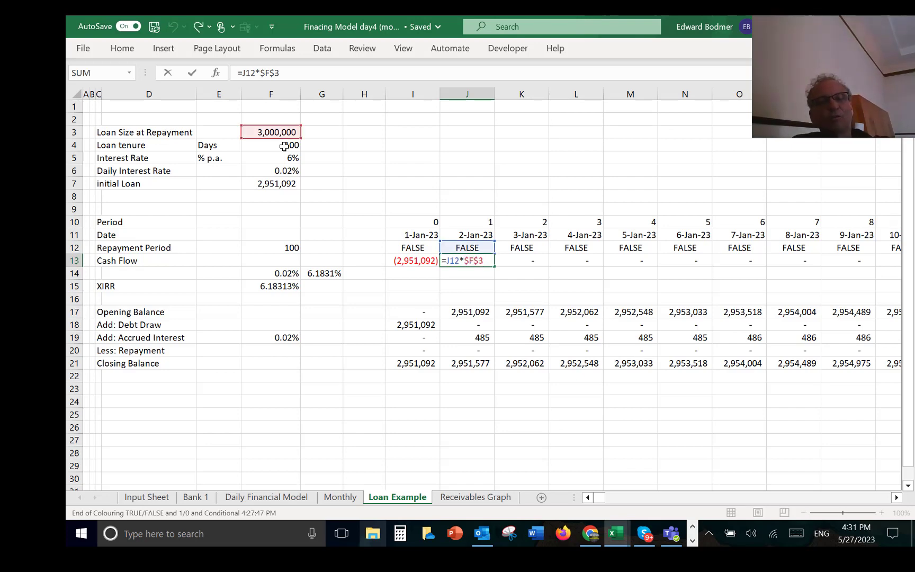
{"action": "key", "text": "Escape"}
{"action": "key", "text": "F2"}
{"action": "key", "text": "Escape"}
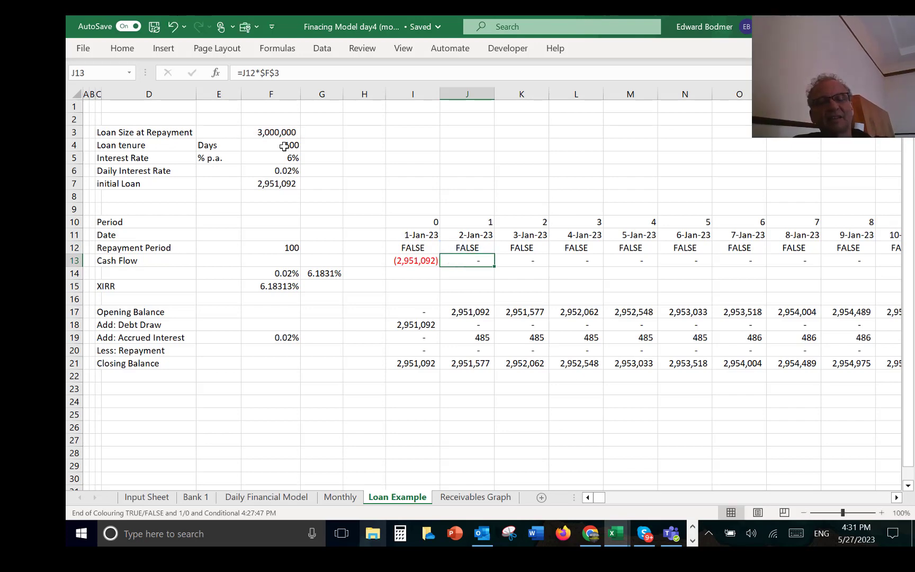
Step: Examine the Cash Flow row along the timeline up to the repayment in period 100
{"action": "key", "text": "Right"}
{"action": "key", "text": "Right"}
{"action": "key", "text": "Right"}
{"action": "key", "text": "Right"}
{"action": "key", "text": "Right"}
{"action": "key", "text": "Right"}
{"action": "key", "text": "Right"}
{"action": "key", "text": "Right"}
{"action": "key", "text": "Right"}
{"action": "key", "text": "Right"}
{"action": "key", "text": "Right"}
{"action": "key", "text": "Right"}
{"action": "key", "text": "Right"}
{"action": "key", "text": "Right"}
{"action": "key", "text": "Right"}
{"action": "key", "text": "Right"}
{"action": "key", "text": "Right"}
{"action": "key", "text": "Right"}
{"action": "key", "text": "Right"}
{"action": "key", "text": "Right"}
{"action": "key", "text": "Right"}
{"action": "key", "text": "Right"}
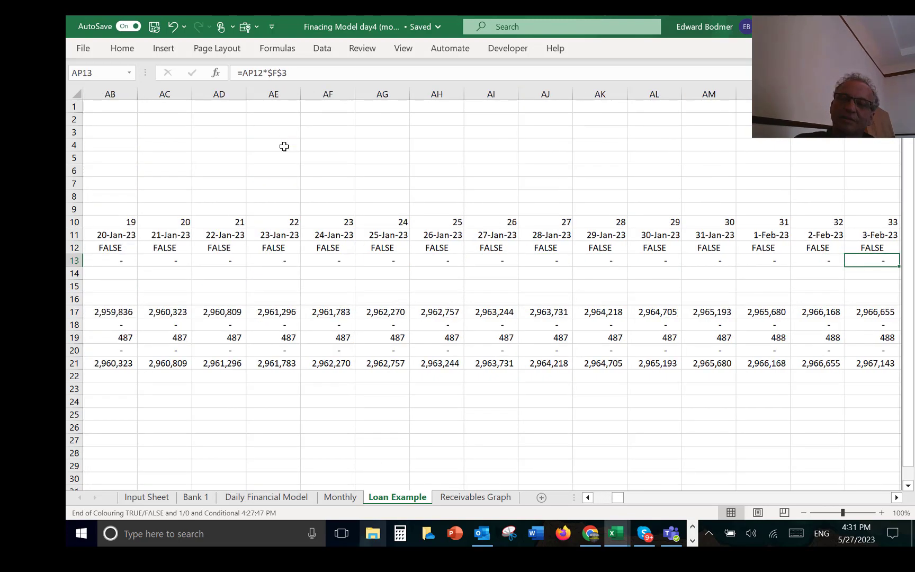
{"action": "key", "text": "Right"}
{"action": "key", "text": "Right"}
{"action": "key", "text": "Right"}
{"action": "key", "text": "Right"}
{"action": "key", "text": "Right"}
{"action": "key", "text": "Right"}
{"action": "key", "text": "Right"}
{"action": "key", "text": "Right"}
{"action": "key", "text": "Right"}
{"action": "key", "text": "Right"}
{"action": "key", "text": "Right"}
{"action": "key", "text": "Right"}
{"action": "key", "text": "Right"}
{"action": "key", "text": "Right"}
{"action": "key", "text": "Right"}
{"action": "key", "text": "Right"}
{"action": "key", "text": "Right"}
{"action": "key", "text": "Right"}
{"action": "key", "text": "Right"}
{"action": "key", "text": "Right"}
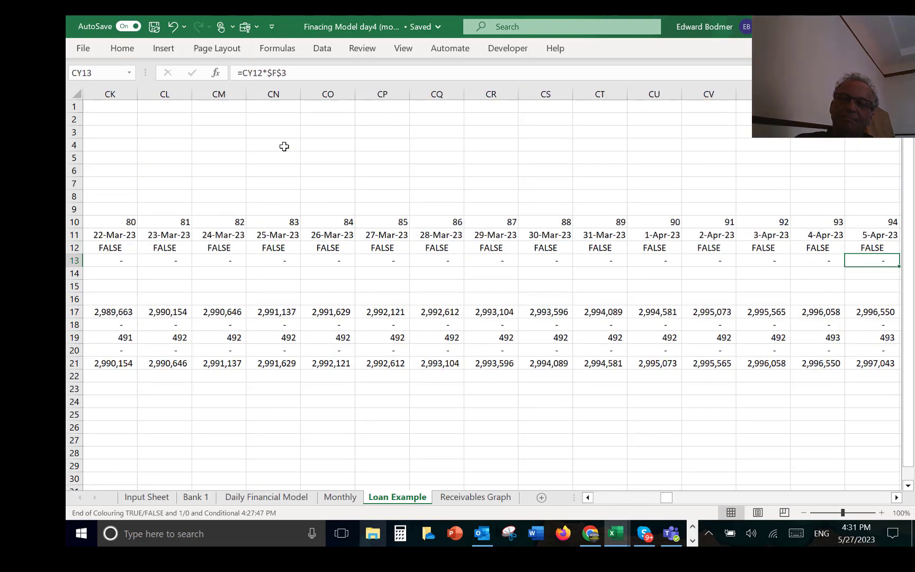
{"action": "key", "text": "Left"}
{"action": "key", "text": "Left"}
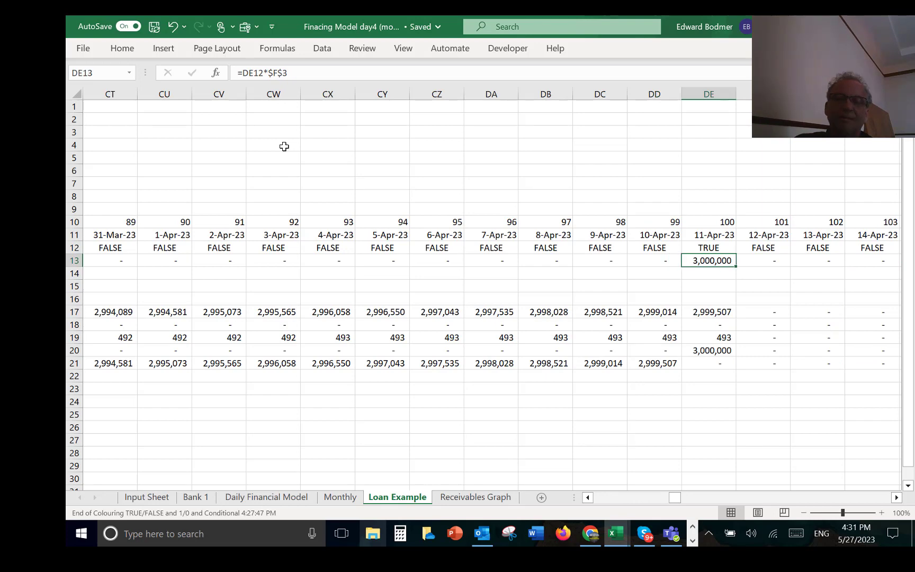
Step: Label the unlabelled return row below Cash Flow as IRR in C14
{"action": "key", "text": "Home"}
{"action": "key", "text": "Down"}
{"action": "key", "text": "Down"}
{"action": "key", "text": "Right"}
{"action": "key", "text": "Right"}
{"action": "key", "text": "Right"}
{"action": "key", "text": "Right"}
{"action": "key", "text": "Right"}
{"action": "key", "text": "Up"}
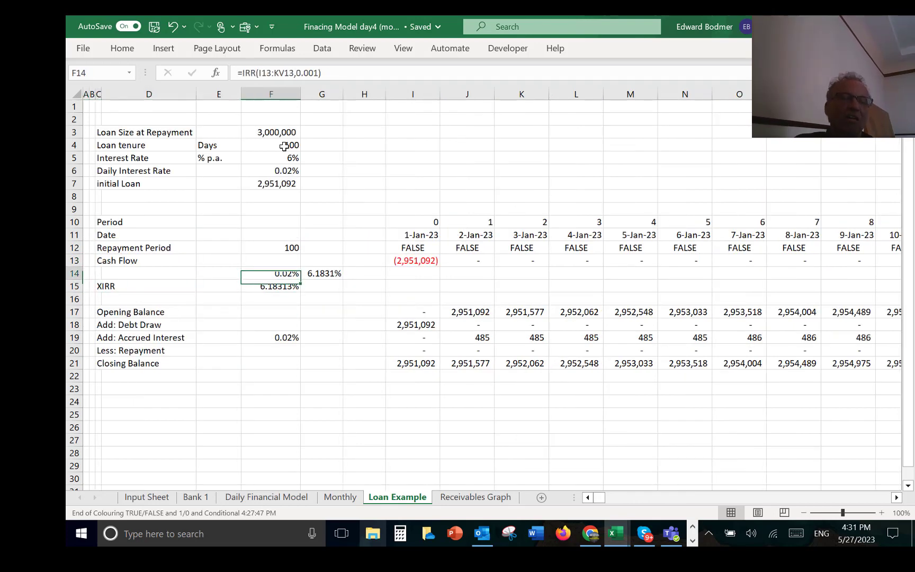
{"action": "key", "text": "Left"}
{"action": "key", "text": "Left"}
{"action": "key", "text": "Left"}
{"action": "key", "text": "Right"}
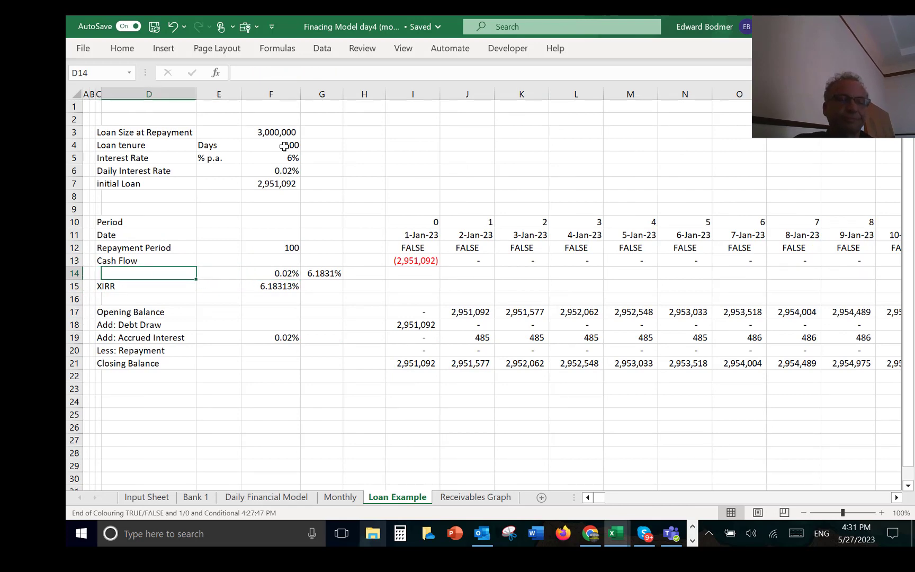
{"action": "key", "text": "Left"}
{"action": "type", "text": "IRR"}
{"action": "key", "text": "Return"}
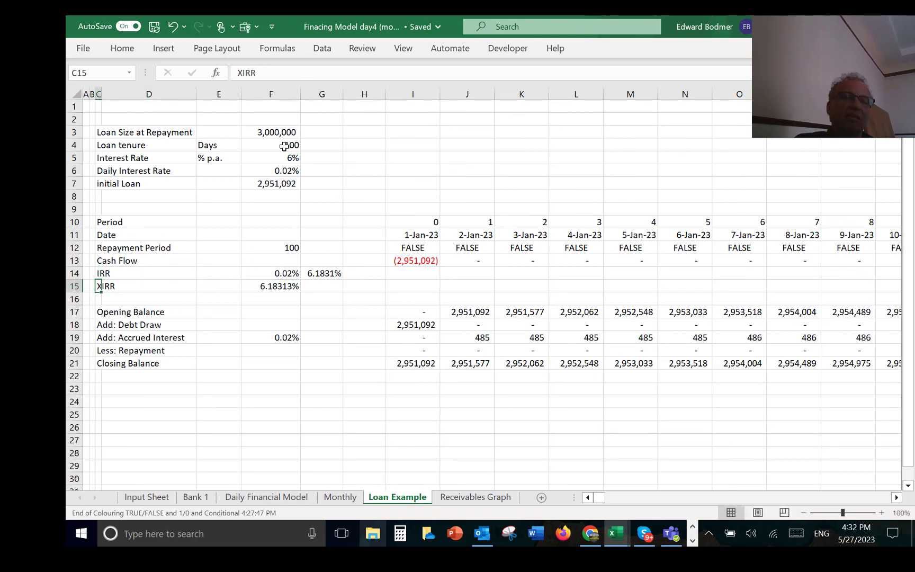
Step: Format the annualised IRR in G14 and the XIRR in F15 as percentages with two decimals
{"action": "key", "text": "Up"}
{"action": "key", "text": "Right"}
{"action": "key", "text": "Right"}
{"action": "key", "text": "Right"}
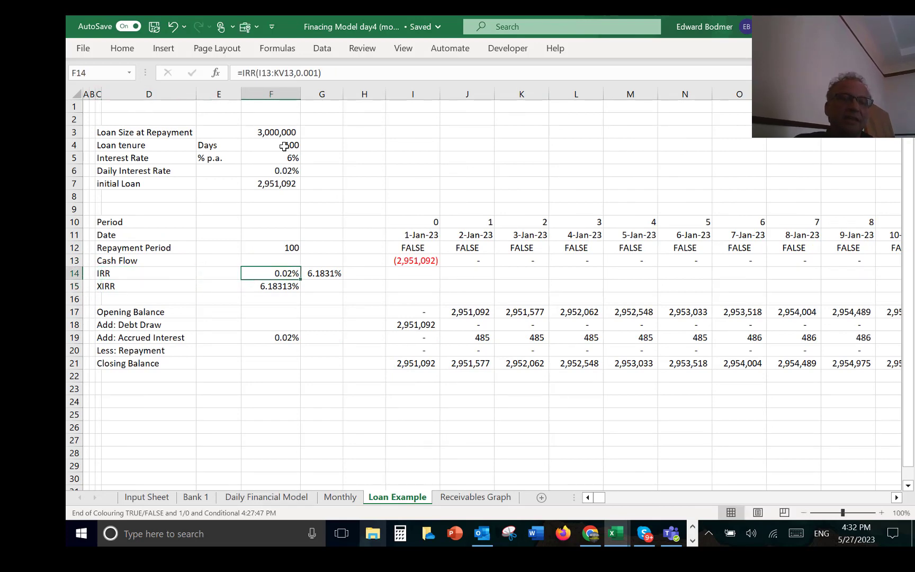
{"action": "key", "text": "Right"}
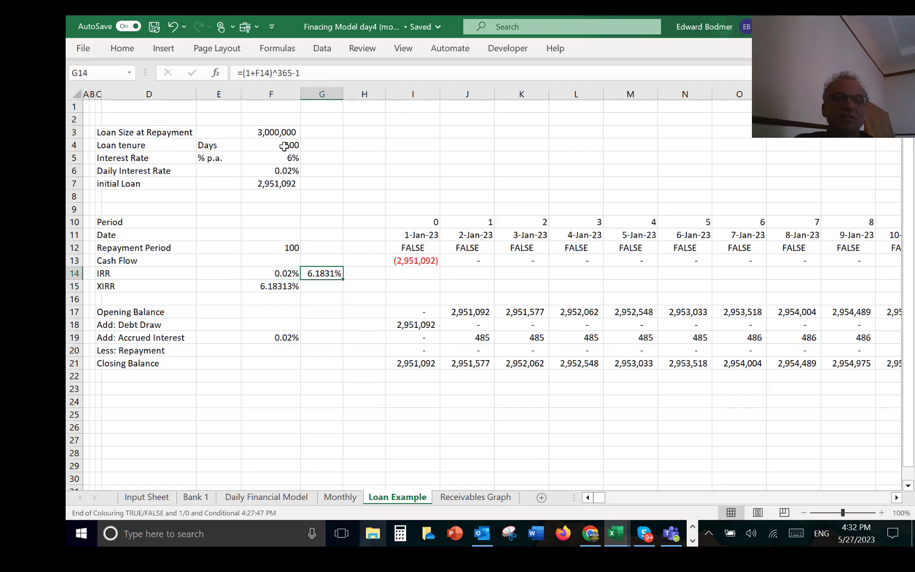
{"action": "key", "text": "ctrl+shift+5"}
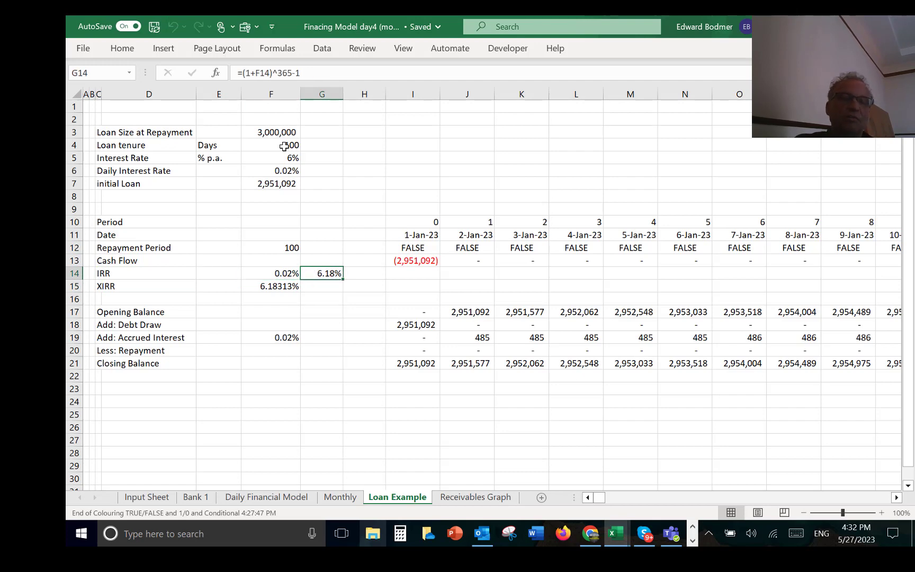
{"action": "key", "text": "Down"}
{"action": "key", "text": "Left"}
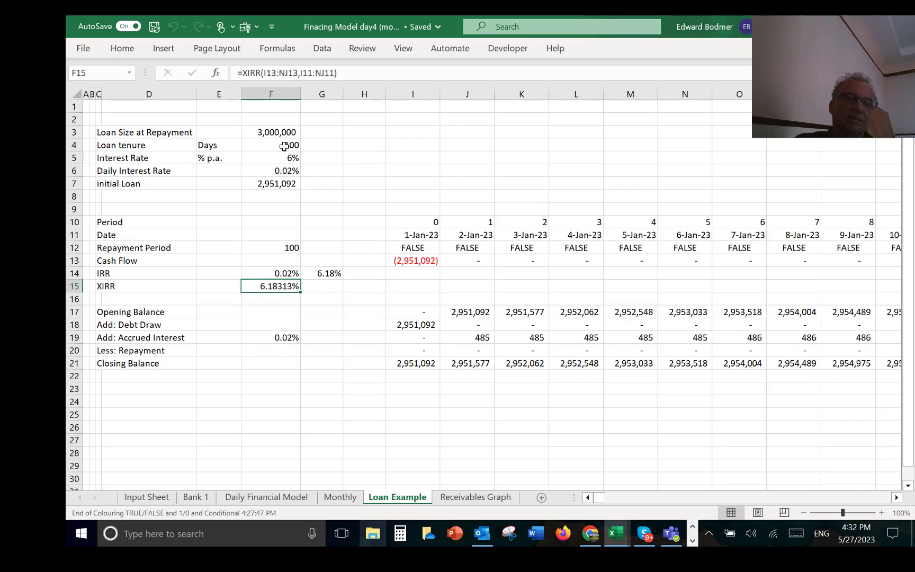
{"action": "key", "text": "ctrl+shift+5"}
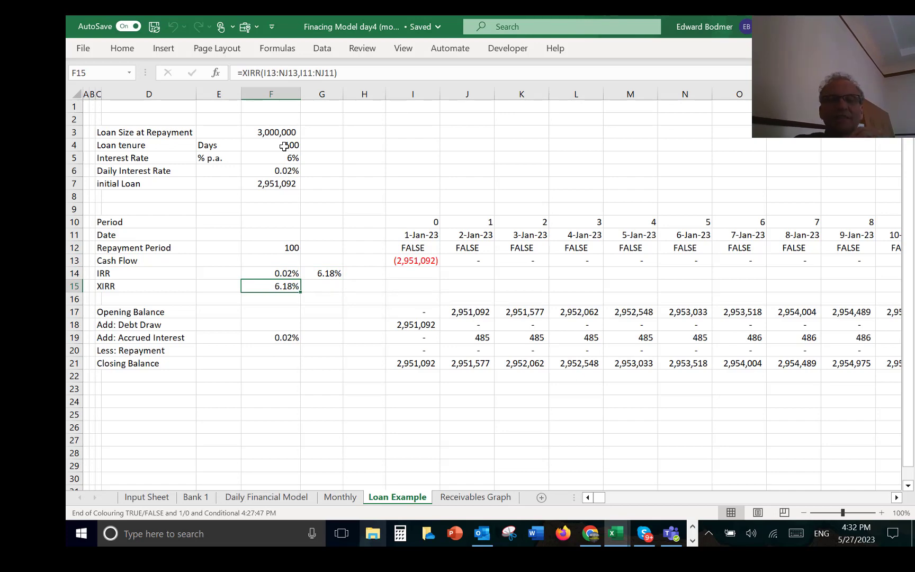
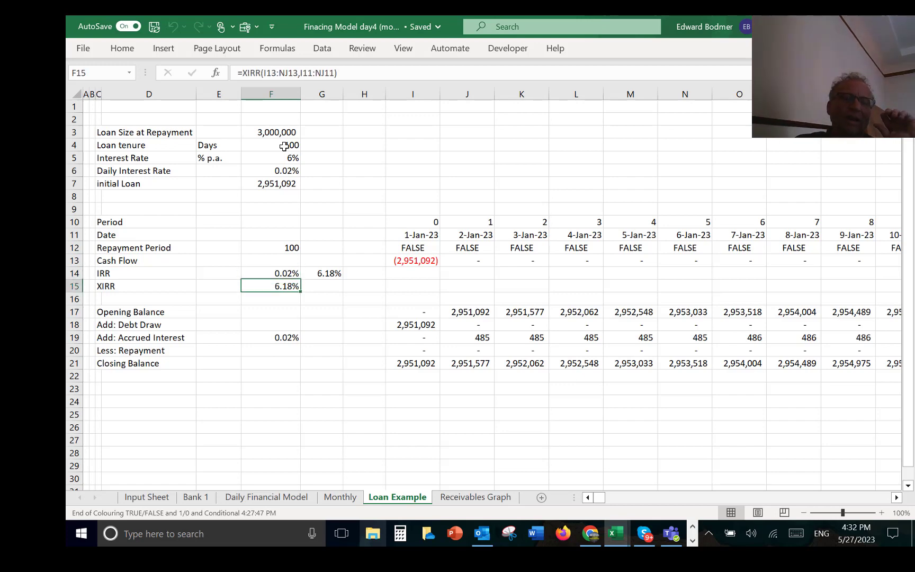
Step: Inspect the Debt Draw formula in I18 and the Accrued Interest formula in I19 with the cells they refer to
{"action": "key", "text": "Down"}
{"action": "key", "text": "Down"}
{"action": "key", "text": "Down"}
{"action": "key", "text": "Right"}
{"action": "key", "text": "Right"}
{"action": "key", "text": "Right"}
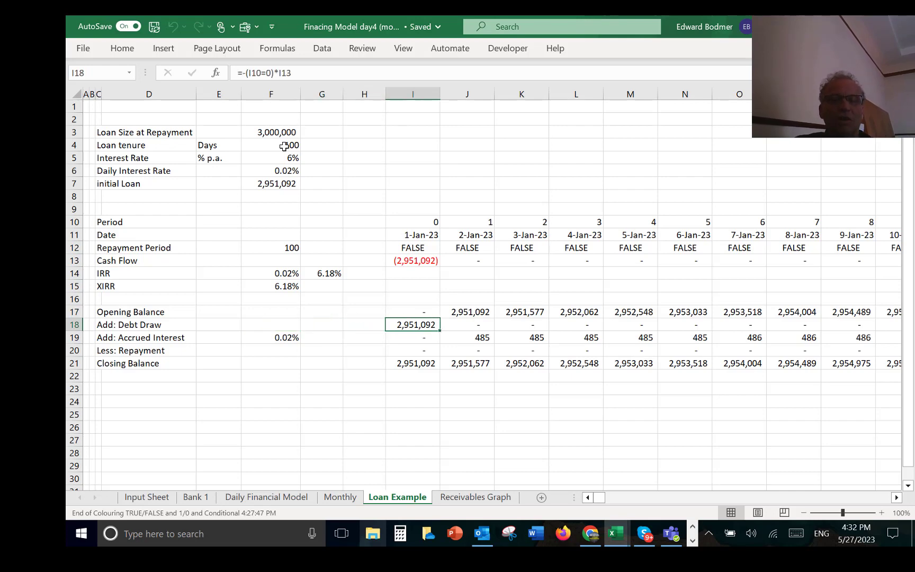
{"action": "key", "text": "F2"}
{"action": "key", "text": "Escape"}
{"action": "key", "text": "Down"}
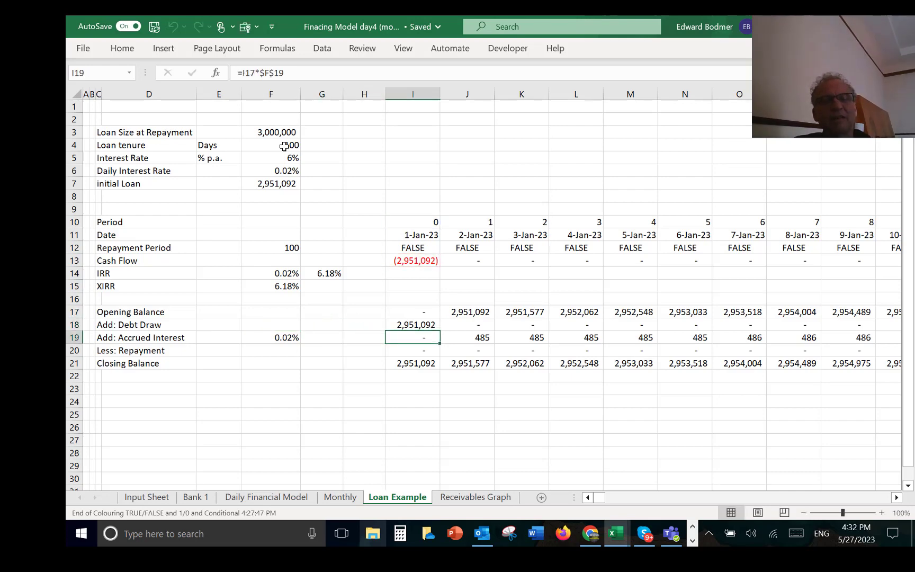
{"action": "key", "text": "F2"}
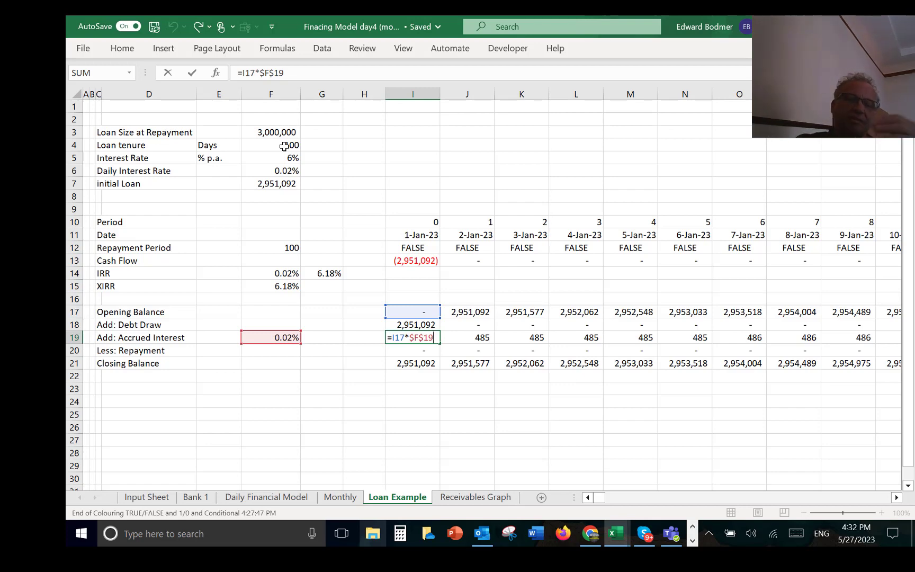
{"action": "key", "text": "Return"}
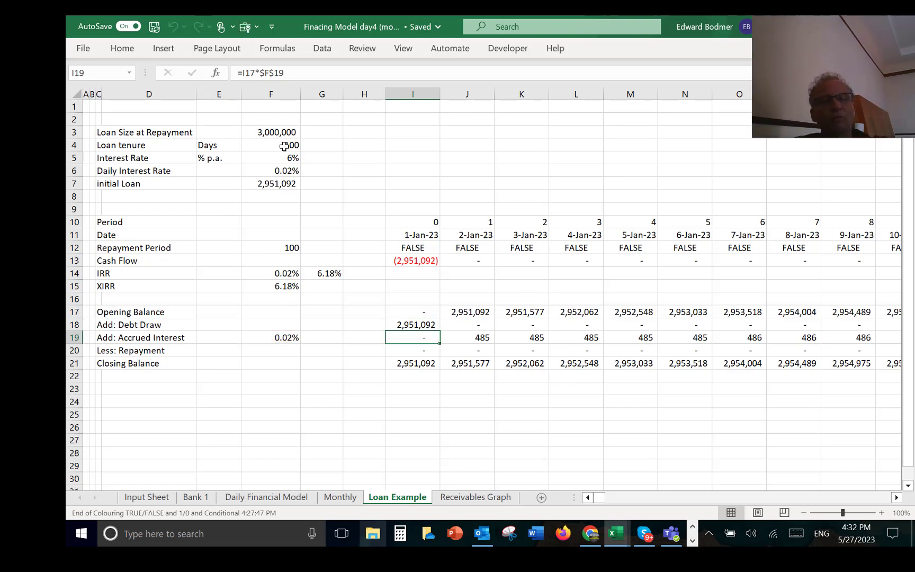
Step: Examine the Less: Repayment row along the timeline up to the repayment period in DE20
{"action": "key", "text": "Right"}
{"action": "key", "text": "Right"}
{"action": "key", "text": "Right"}
{"action": "key", "text": "Right"}
{"action": "key", "text": "Right"}
{"action": "key", "text": "Right"}
{"action": "key", "text": "Right"}
{"action": "key", "text": "Right"}
{"action": "key", "text": "Right"}
{"action": "key", "text": "Right"}
{"action": "key", "text": "Right"}
{"action": "key", "text": "Right"}
{"action": "key", "text": "Right"}
{"action": "key", "text": "Right"}
{"action": "key", "text": "Right"}
{"action": "key", "text": "Right"}
{"action": "key", "text": "Right"}
{"action": "key", "text": "Right"}
{"action": "key", "text": "Right"}
{"action": "key", "text": "Right"}
{"action": "key", "text": "Right"}
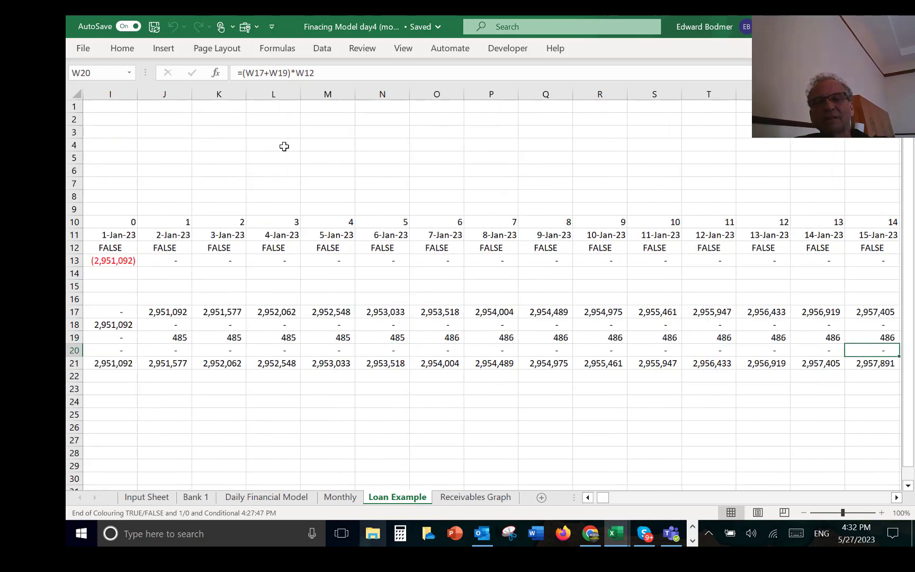
{"action": "key", "text": "Right"}
{"action": "key", "text": "Right"}
{"action": "key", "text": "Right"}
{"action": "key", "text": "Right"}
{"action": "key", "text": "Right"}
{"action": "key", "text": "Right"}
{"action": "key", "text": "Right"}
{"action": "key", "text": "Right"}
{"action": "key", "text": "Right"}
{"action": "key", "text": "Right"}
{"action": "key", "text": "Right"}
{"action": "key", "text": "Right"}
{"action": "key", "text": "Right"}
{"action": "key", "text": "Right"}
{"action": "key", "text": "Right"}
{"action": "key", "text": "Right"}
{"action": "key", "text": "Right"}
{"action": "key", "text": "Right"}
{"action": "key", "text": "Right"}
{"action": "key", "text": "Right"}
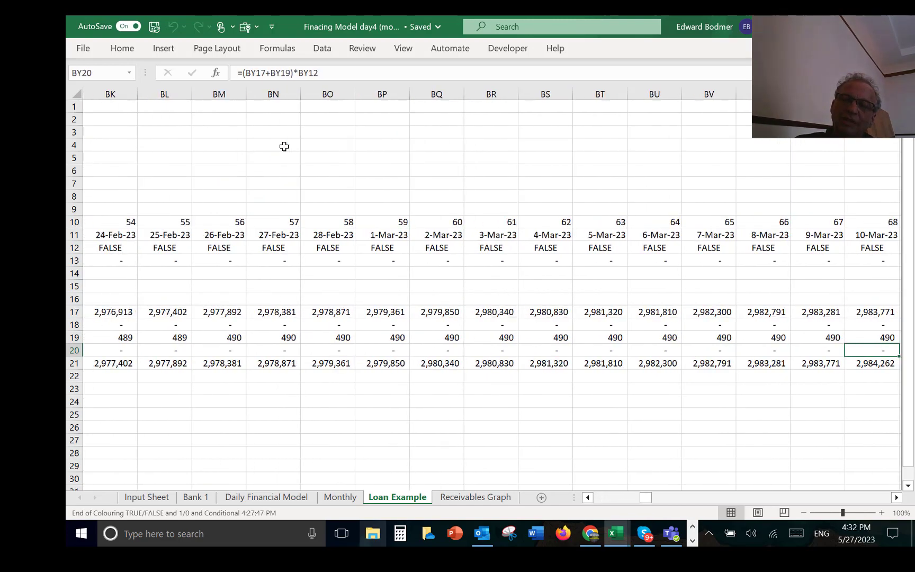
{"action": "key", "text": "Left"}
{"action": "key", "text": "Left"}
{"action": "key", "text": "Left"}
{"action": "key", "text": "Left"}
{"action": "key", "text": "Left"}
{"action": "key", "text": "Left"}
{"action": "key", "text": "Left"}
{"action": "key", "text": "Left"}
{"action": "key", "text": "Left"}
{"action": "key", "text": "Left"}
{"action": "key", "text": "Left"}
{"action": "key", "text": "Left"}
{"action": "key", "text": "Left"}
{"action": "key", "text": "Left"}
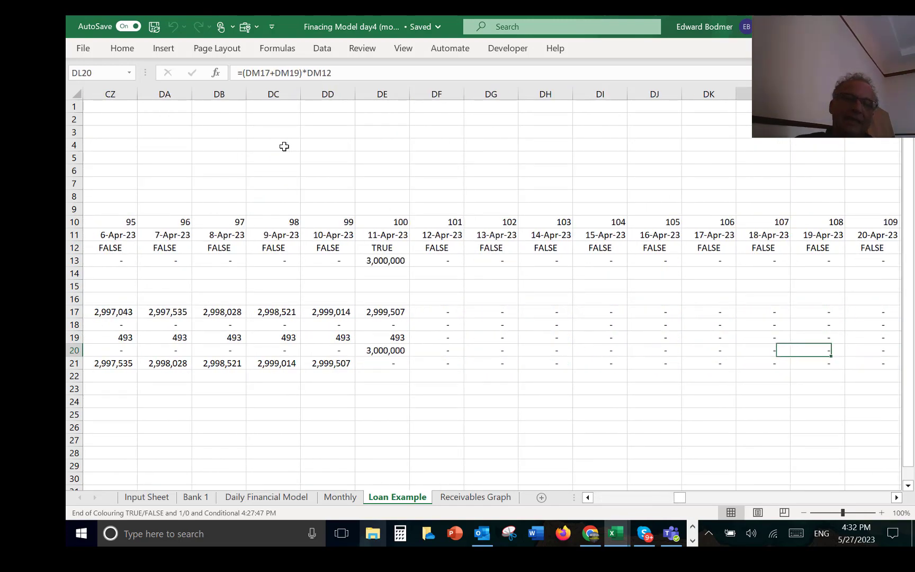
{"action": "key", "text": "Right"}
{"action": "key", "text": "Right"}
{"action": "key", "text": "Right"}
{"action": "key", "text": "Right"}
{"action": "key", "text": "Right"}
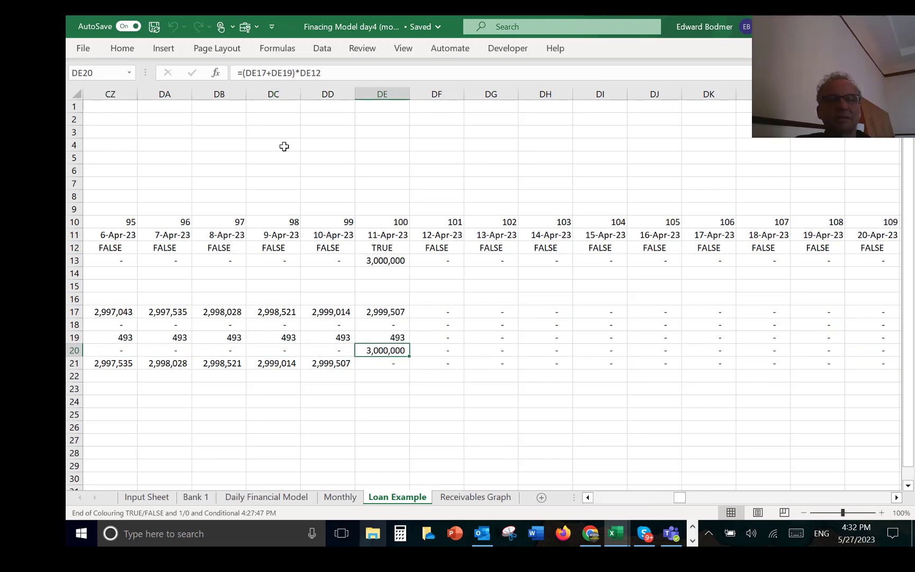
Step: Inspect the accrued interest rate link in F19 and the interest formula in I19 that uses it
{"action": "key", "text": "ctrl+Left"}
{"action": "key", "text": "ctrl+Left"}
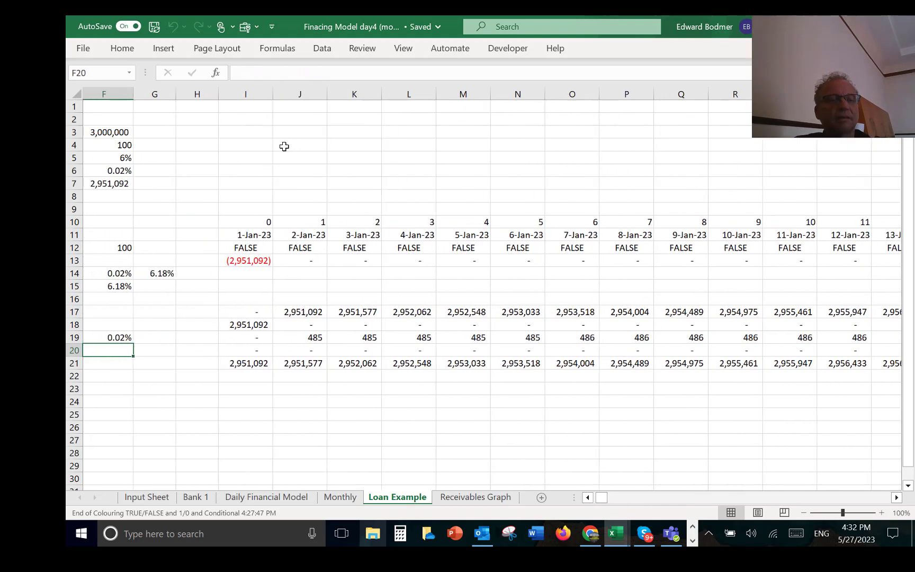
{"action": "key", "text": "Up"}
{"action": "key", "text": "Right"}
{"action": "key", "text": "Right"}
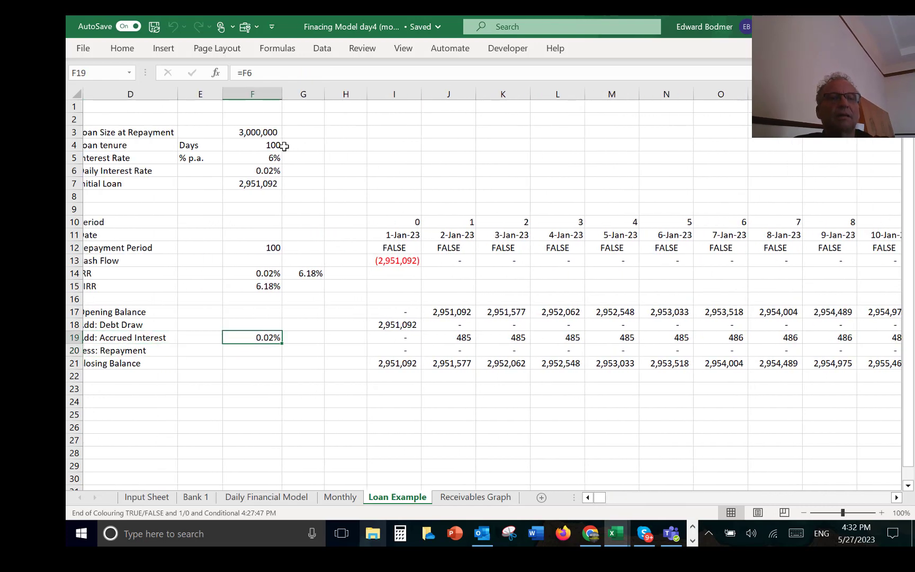
{"action": "key", "text": "F2"}
{"action": "key", "text": "Escape"}
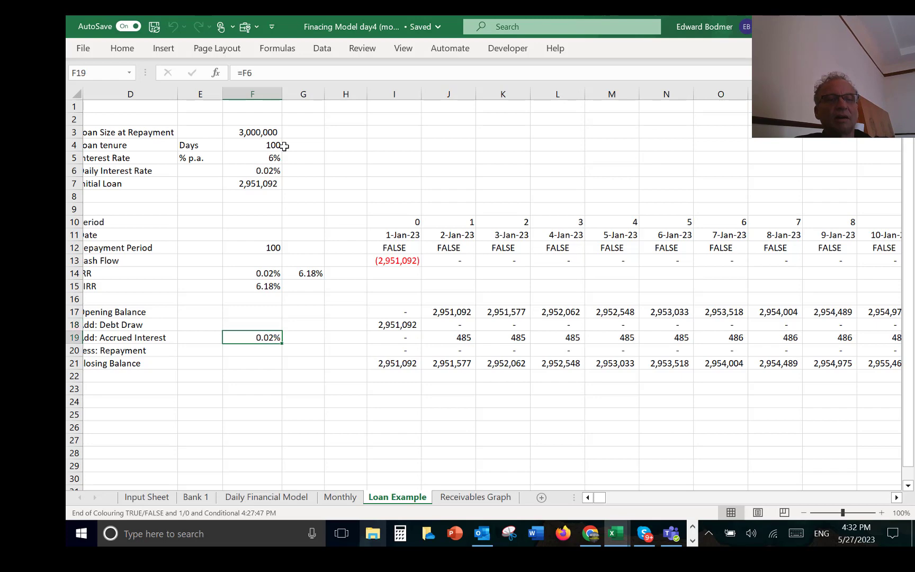
{"action": "key", "text": "Right"}
{"action": "key", "text": "Right"}
{"action": "key", "text": "Right"}
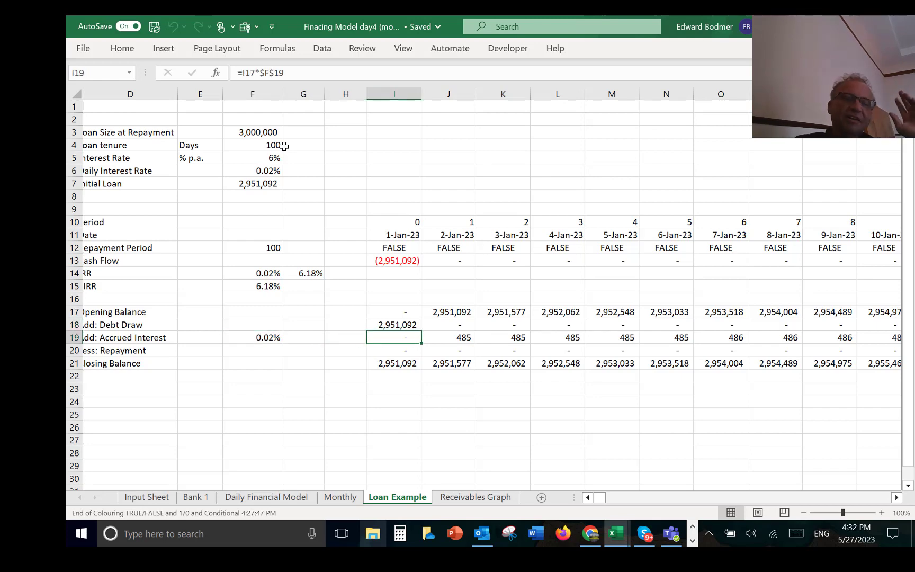
Step: Replace the Daily Interest Rate in F6 with the compound formula =(1+F5)^(1/365)-1
{"action": "key", "text": "Home"}
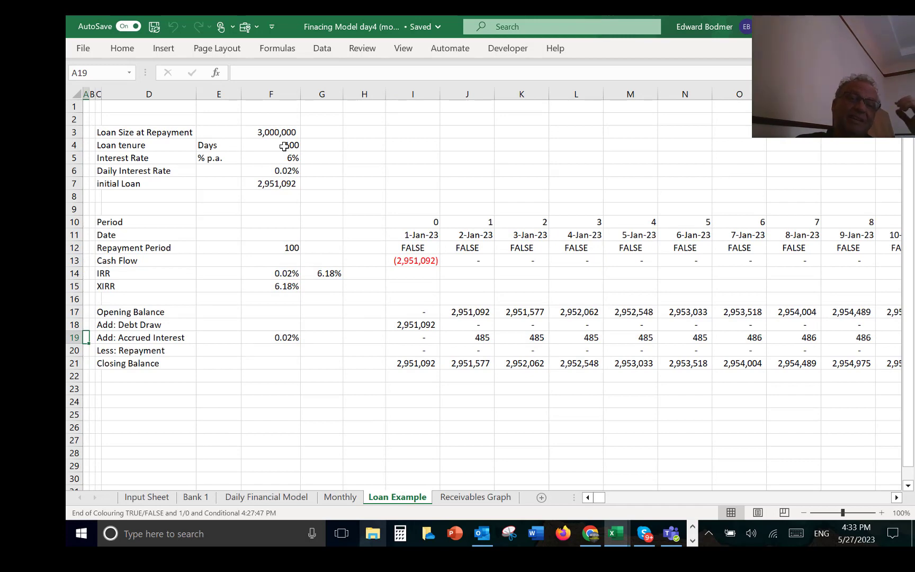
{"action": "key", "text": "Up"}
{"action": "key", "text": "Up"}
{"action": "key", "text": "Up"}
{"action": "key", "text": "Up"}
{"action": "key", "text": "Up"}
{"action": "key", "text": "Up"}
{"action": "key", "text": "Up"}
{"action": "key", "text": "Up"}
{"action": "key", "text": "Up"}
{"action": "key", "text": "Up"}
{"action": "key", "text": "Up"}
{"action": "key", "text": "Up"}
{"action": "key", "text": "Up"}
{"action": "key", "text": "Right"}
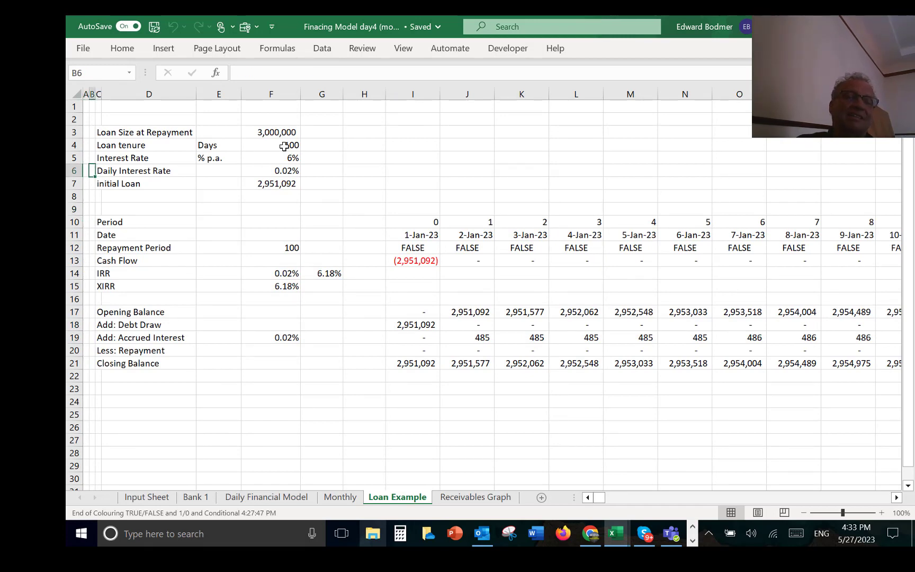
{"action": "key", "text": "Right"}
{"action": "key", "text": "Right"}
{"action": "key", "text": "Right"}
{"action": "key", "text": "Right"}
{"action": "type", "text": "=(1+"}
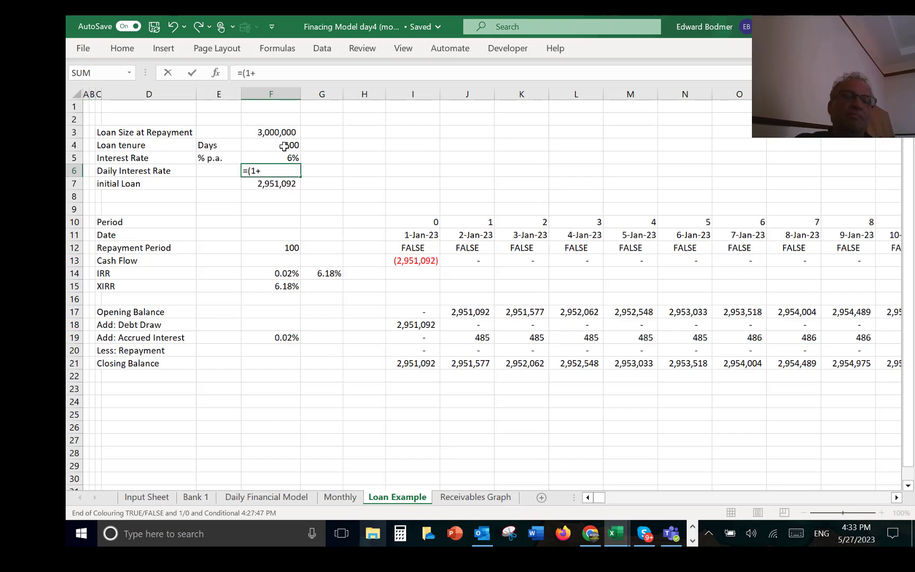
{"action": "key", "text": "Up"}
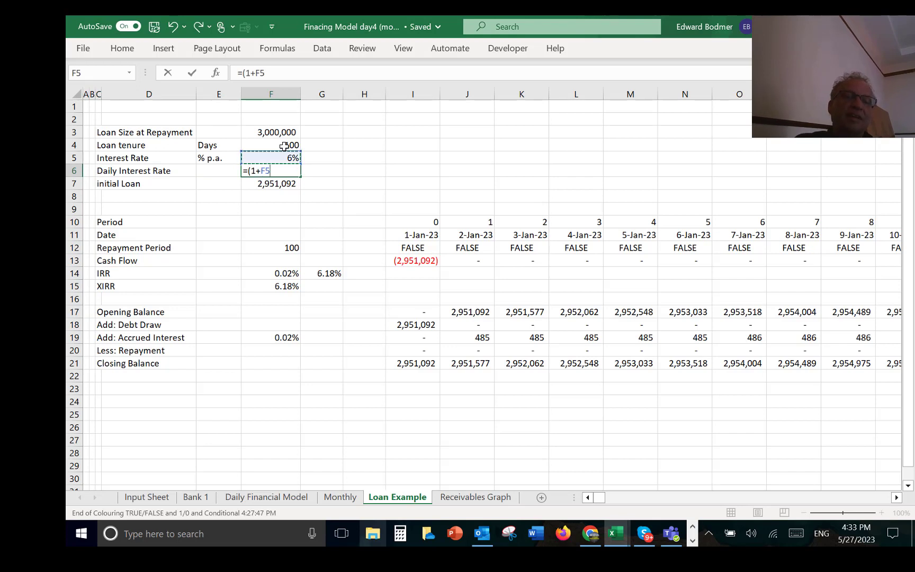
{"action": "type", "text": ")^(1/"}
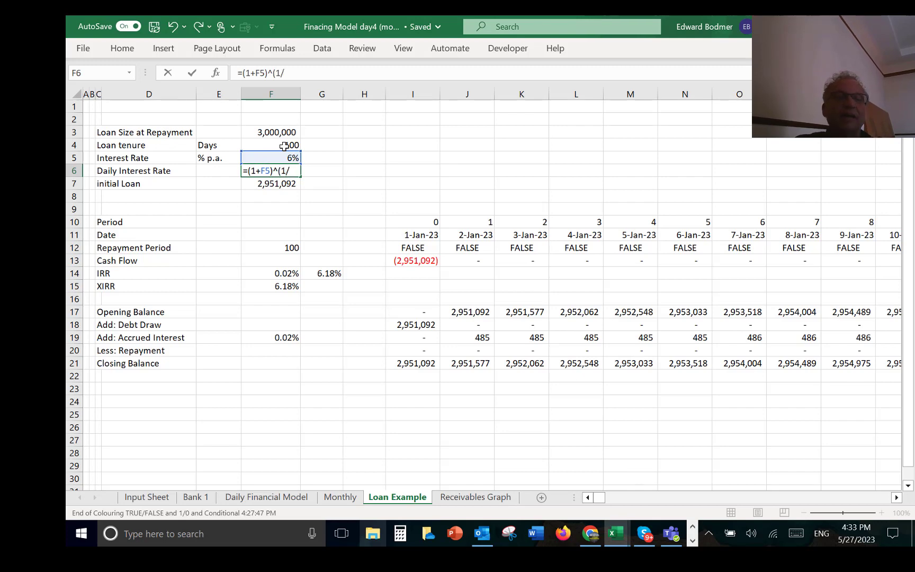
{"action": "type", "text": "36"}
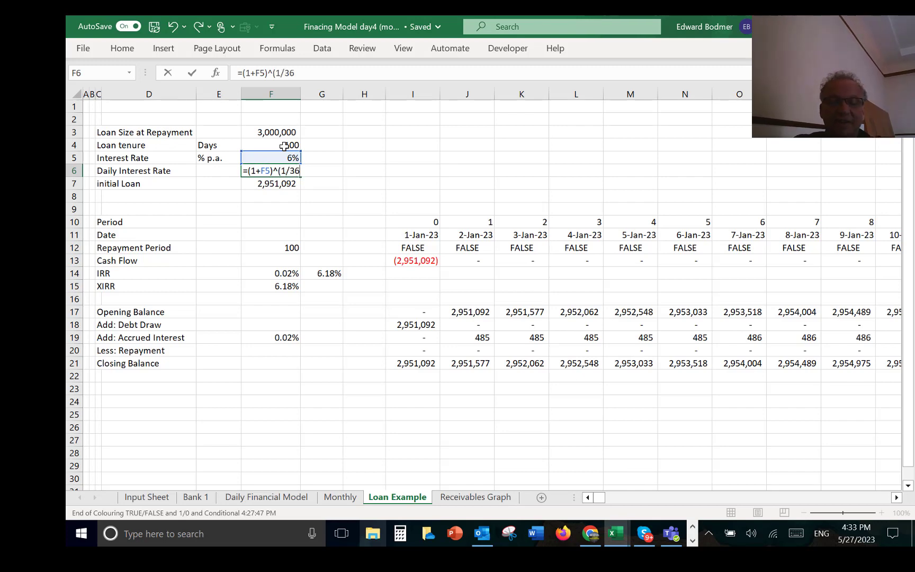
{"action": "type", "text": "5)-1"}
{"action": "key", "text": "Return"}
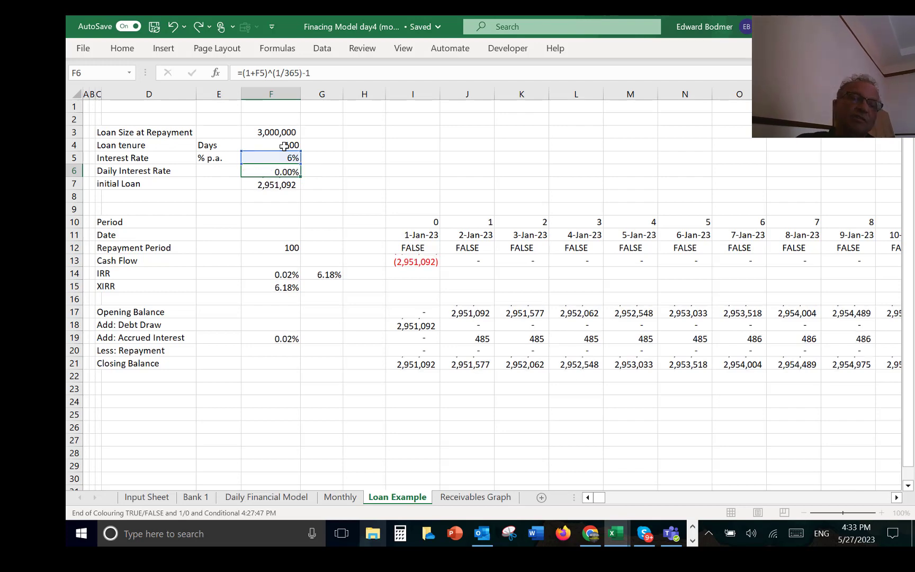
{"action": "key", "text": "Up"}
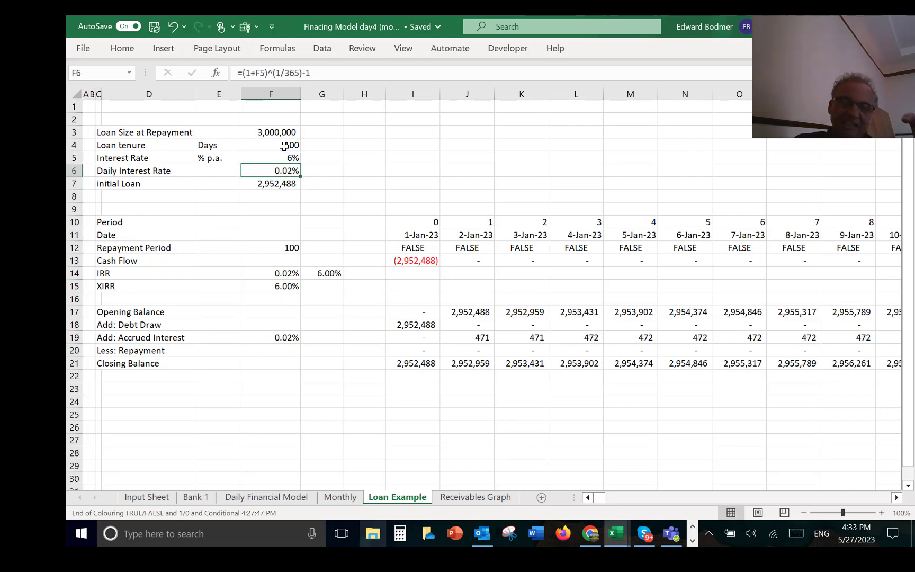
Step: Review the Bank Loans section on the Daily Financial Model sheet, including the date lookups in F32 and F25
{"action": "key", "text": "Down"}
{"action": "key", "text": "Down"}
{"action": "key", "text": "Down"}
{"action": "key", "text": "Down"}
{"action": "key", "text": "Down"}
{"action": "key", "text": "Down"}
{"action": "key", "text": "Down"}
{"action": "key", "text": "Down"}
{"action": "key", "text": "Down"}
{"action": "key", "text": "Down"}
{"action": "key", "text": "Down"}
{"action": "key", "text": "Down"}
{"action": "key", "text": "Down"}
{"action": "key", "text": "Down"}
{"action": "key", "text": "Down"}
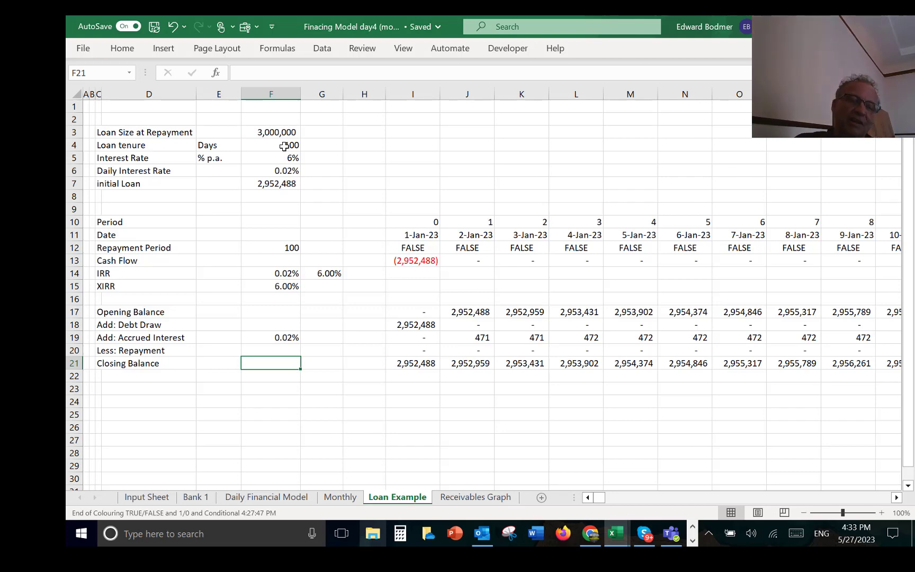
{"action": "key", "text": "ctrl+Page_Up"}
{"action": "key", "text": "ctrl+Page_Up"}
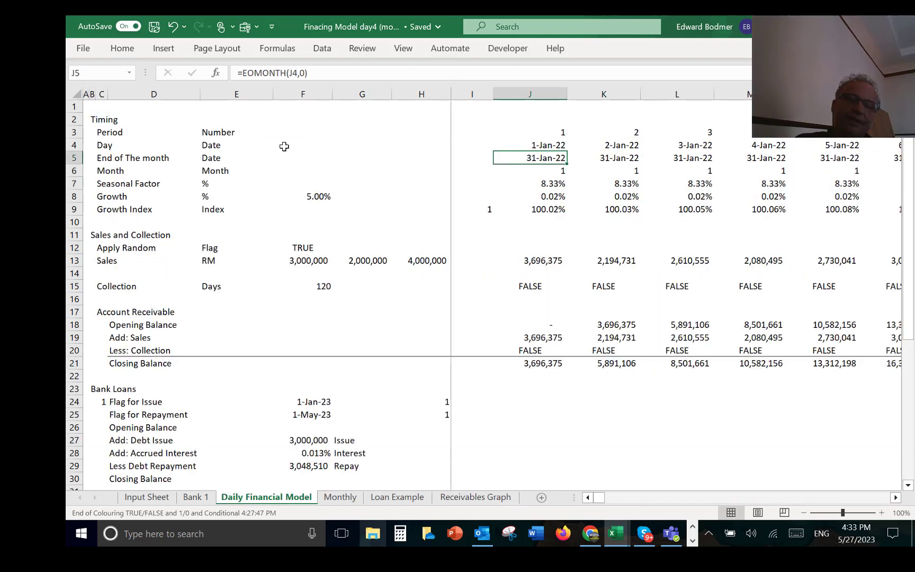
{"action": "key", "text": "Down"}
{"action": "key", "text": "Down"}
{"action": "key", "text": "Down"}
{"action": "key", "text": "Down"}
{"action": "key", "text": "Down"}
{"action": "key", "text": "Down"}
{"action": "key", "text": "Down"}
{"action": "key", "text": "Down"}
{"action": "key", "text": "Down"}
{"action": "key", "text": "Down"}
{"action": "key", "text": "Down"}
{"action": "key", "text": "Down"}
{"action": "key", "text": "Down"}
{"action": "key", "text": "Down"}
{"action": "key", "text": "Down"}
{"action": "key", "text": "Down"}
{"action": "key", "text": "Down"}
{"action": "key", "text": "Down"}
{"action": "key", "text": "Down"}
{"action": "key", "text": "Down"}
{"action": "key", "text": "Left"}
{"action": "key", "text": "Left"}
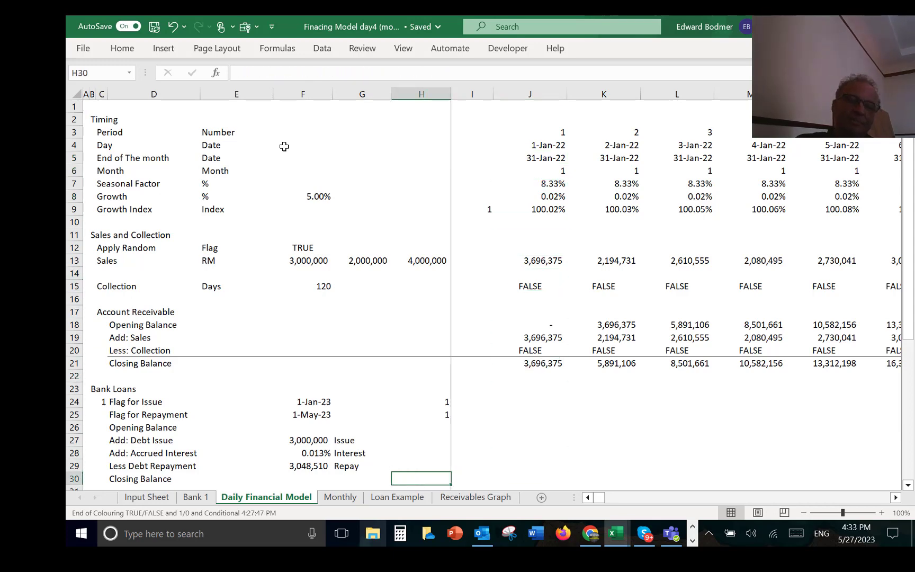
{"action": "key", "text": "Left"}
{"action": "key", "text": "Left"}
{"action": "key", "text": "Down"}
{"action": "key", "text": "Down"}
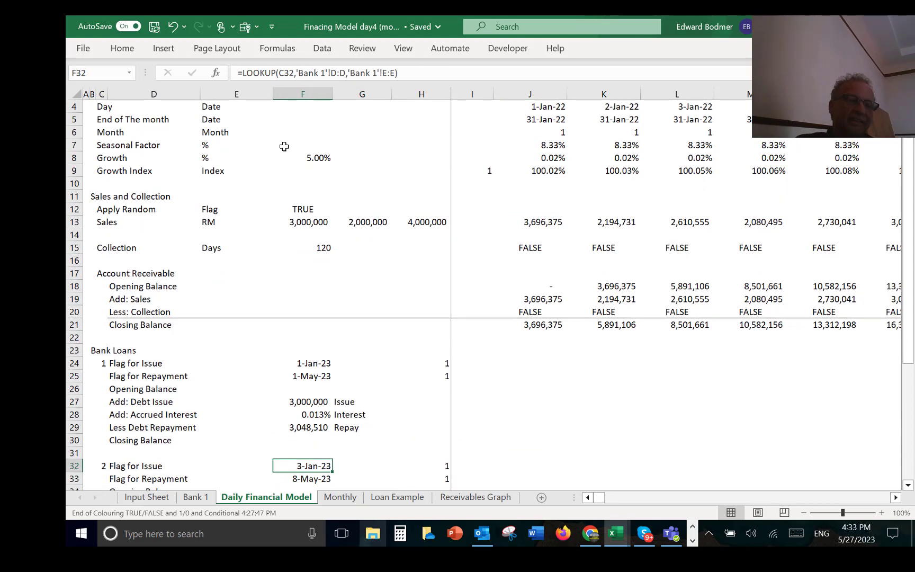
{"action": "key", "text": "Up"}
{"action": "key", "text": "Up"}
{"action": "key", "text": "Up"}
{"action": "key", "text": "Up"}
{"action": "key", "text": "Up"}
{"action": "key", "text": "Right"}
{"action": "key", "text": "Right"}
{"action": "key", "text": "Right"}
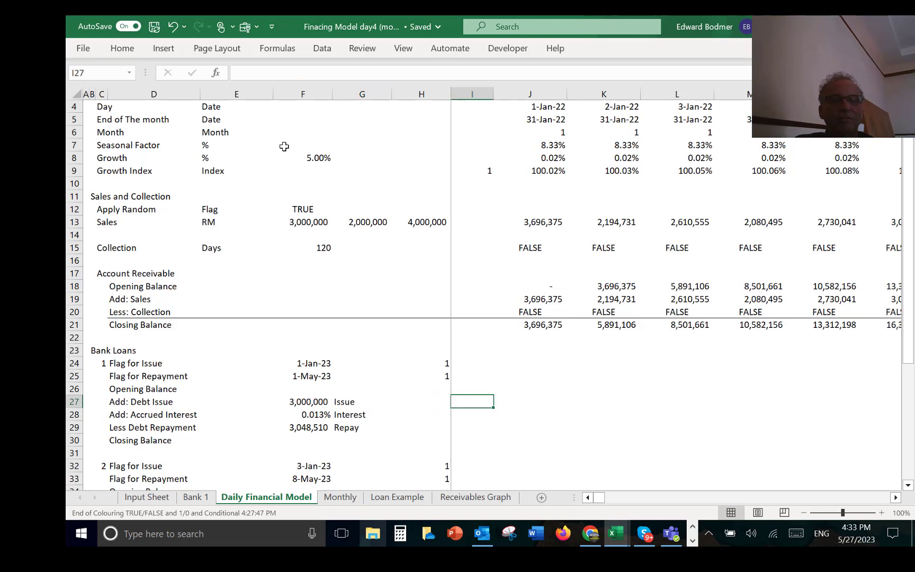
{"action": "key", "text": "Left"}
{"action": "key", "text": "Left"}
{"action": "key", "text": "Left"}
{"action": "key", "text": "Up"}
{"action": "key", "text": "Up"}
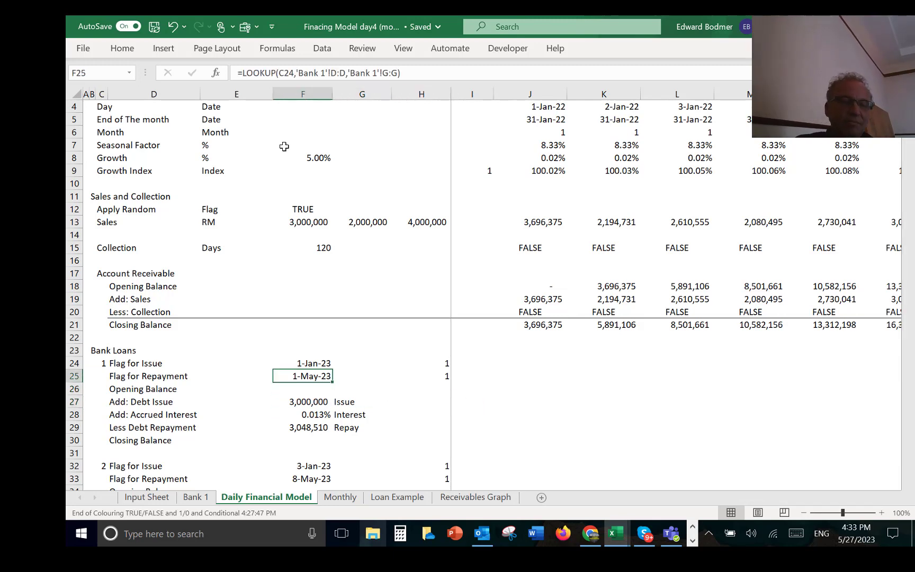
Step: Check the first loan's issue amount and maturity date formula on the Bank 1 sheet
{"action": "key", "text": "ctrl+Page_Up"}
{"action": "key", "text": "Left"}
{"action": "key", "text": "Left"}
{"action": "key", "text": "Left"}
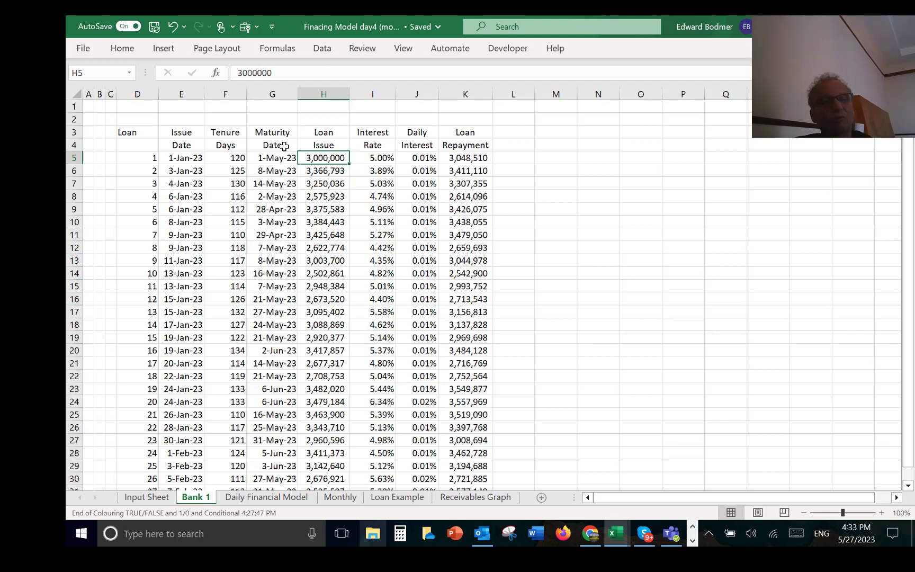
{"action": "key", "text": "Left"}
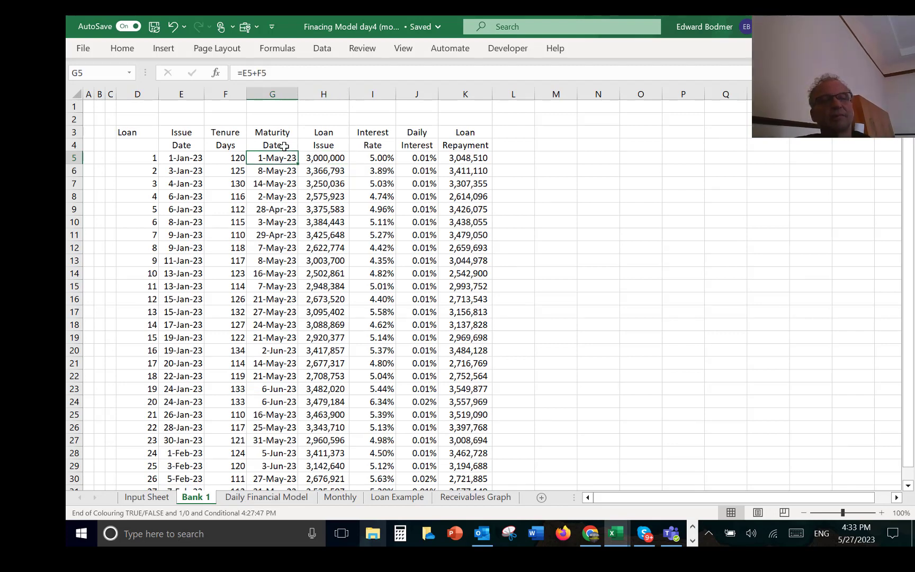
{"action": "key", "text": "Right"}
Step: Clear the Issue, Interest and Repay labels from G27:G29 in the first loan block of the Daily Financial Model sheet
{"action": "key", "text": "ctrl+Page_Down"}
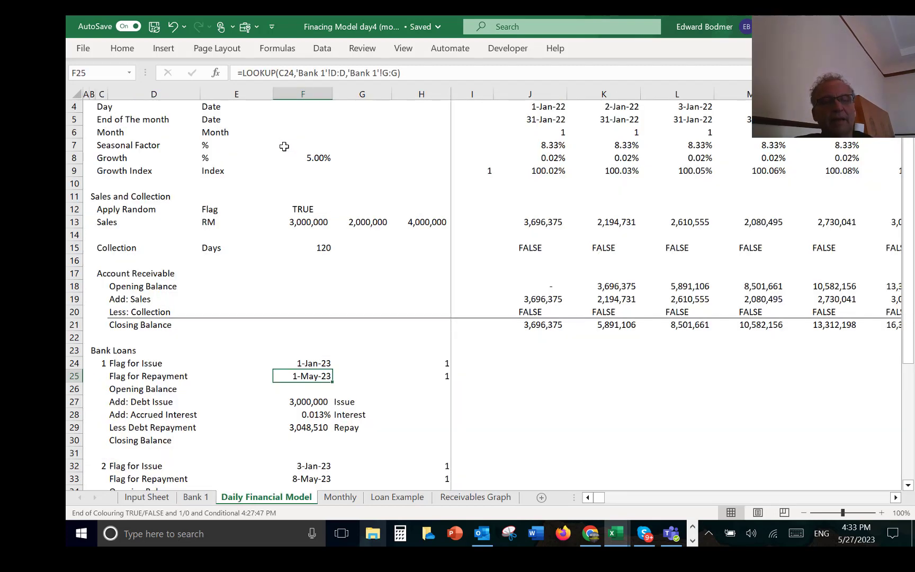
{"action": "key", "text": "Down"}
{"action": "key", "text": "Down"}
{"action": "key", "text": "Right"}
{"action": "key", "text": "shift+Down"}
{"action": "key", "text": "shift+Down"}
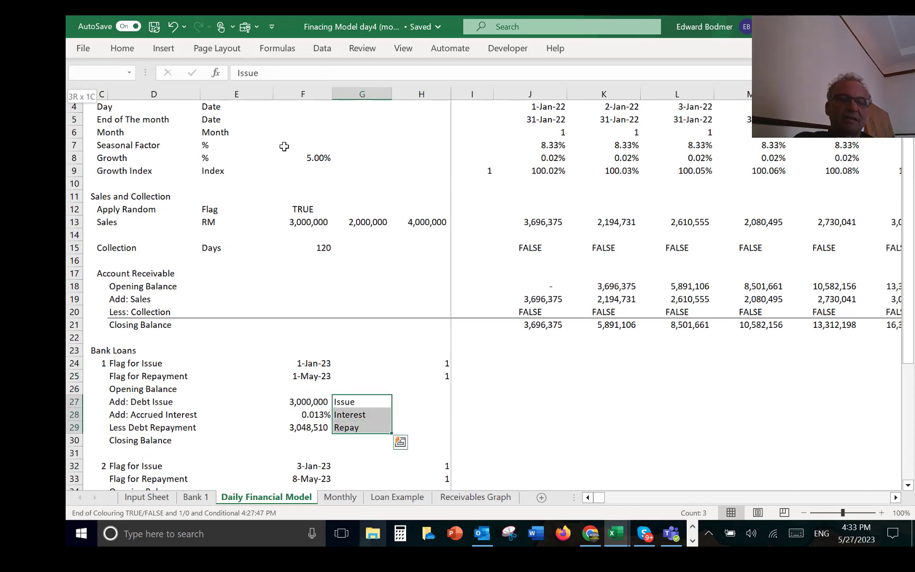
{"action": "key", "text": "Left"}
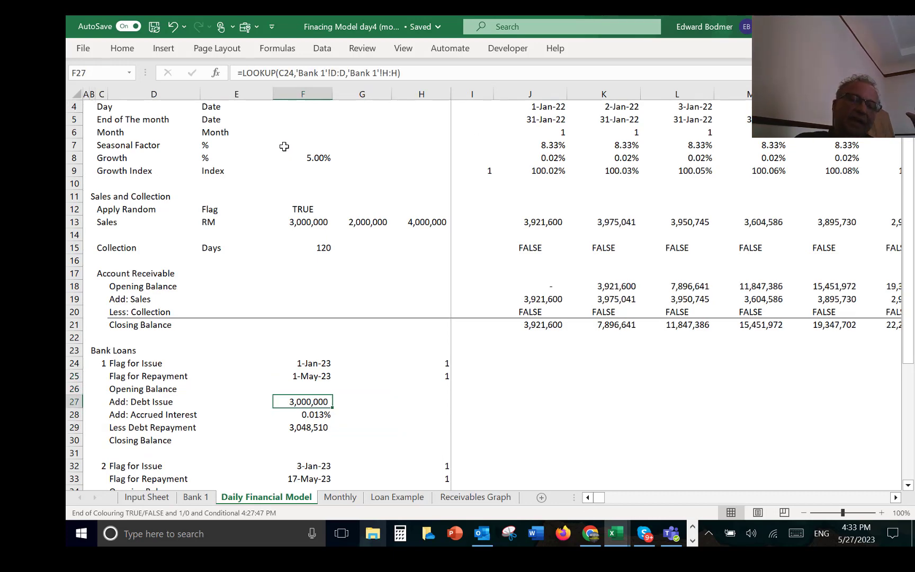
Step: Inspect the first loan's issue date lookup in F24 and the loan number in C24 that it refers to
{"action": "key", "text": "Left"}
{"action": "key", "text": "Right"}
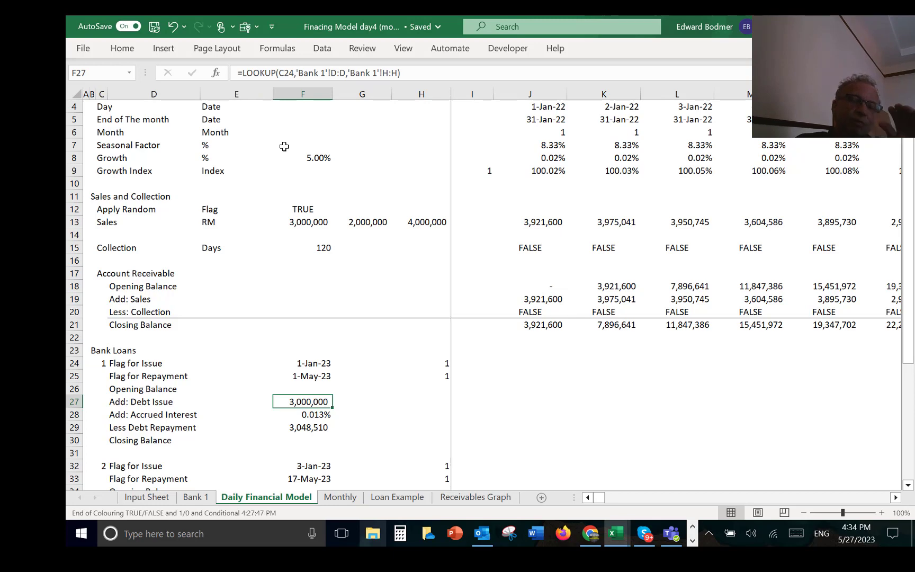
{"action": "key", "text": "Up"}
{"action": "key", "text": "Up"}
{"action": "key", "text": "Up"}
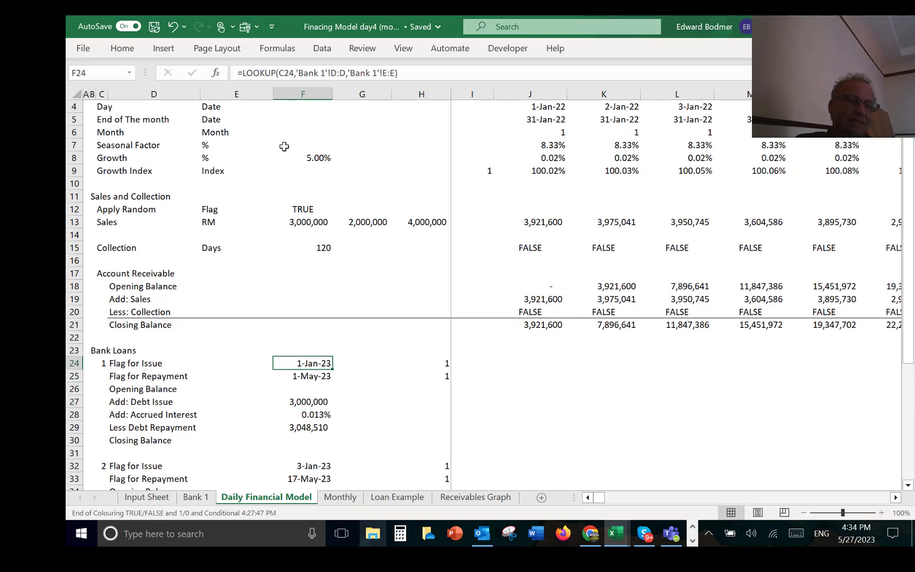
{"action": "key", "text": "Left"}
{"action": "key", "text": "Left"}
{"action": "key", "text": "Left"}
{"action": "key", "text": "Left"}
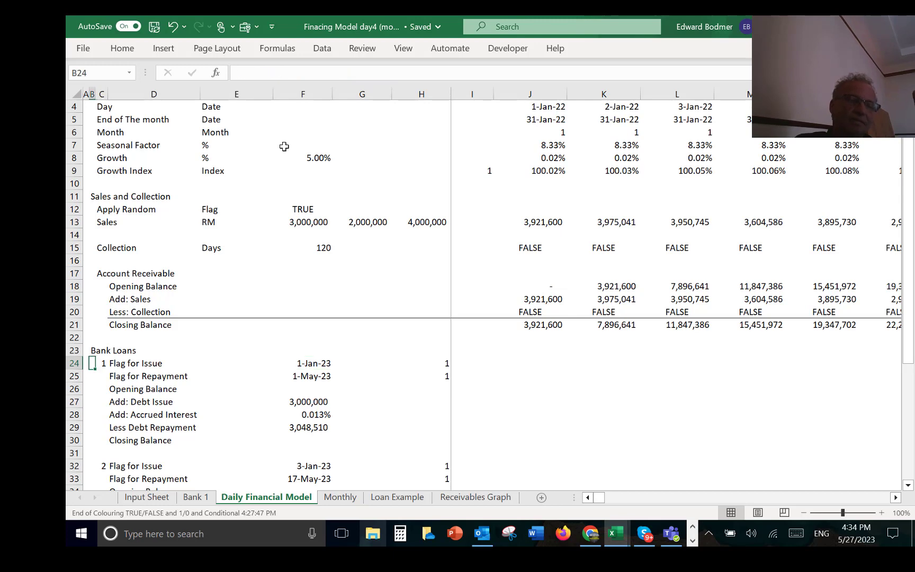
{"action": "key", "text": "Right"}
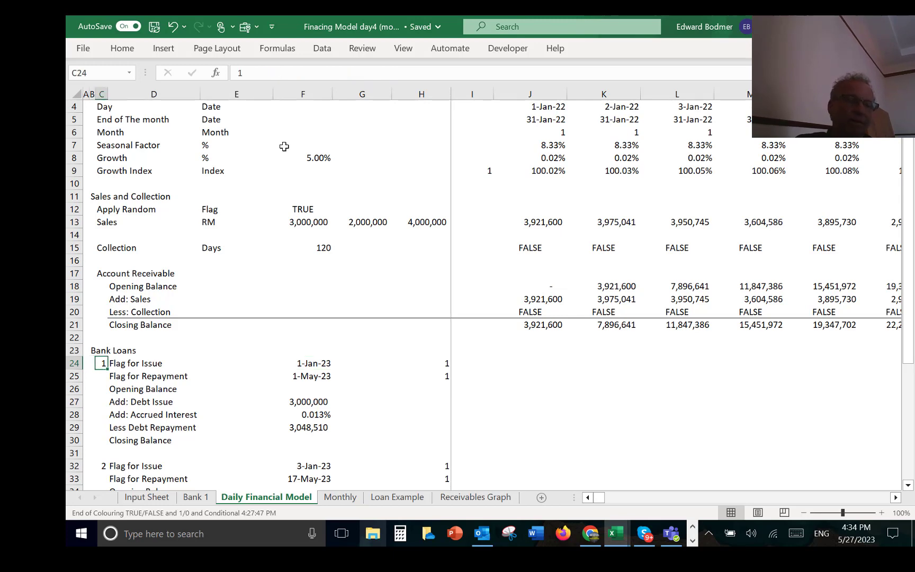
Step: Re-enter the first loan's issue date in F24 as a LOOKUP of C24 in Bank 1 column D, returning column E
{"action": "key", "text": "Right"}
{"action": "key", "text": "Right"}
{"action": "key", "text": "Right"}
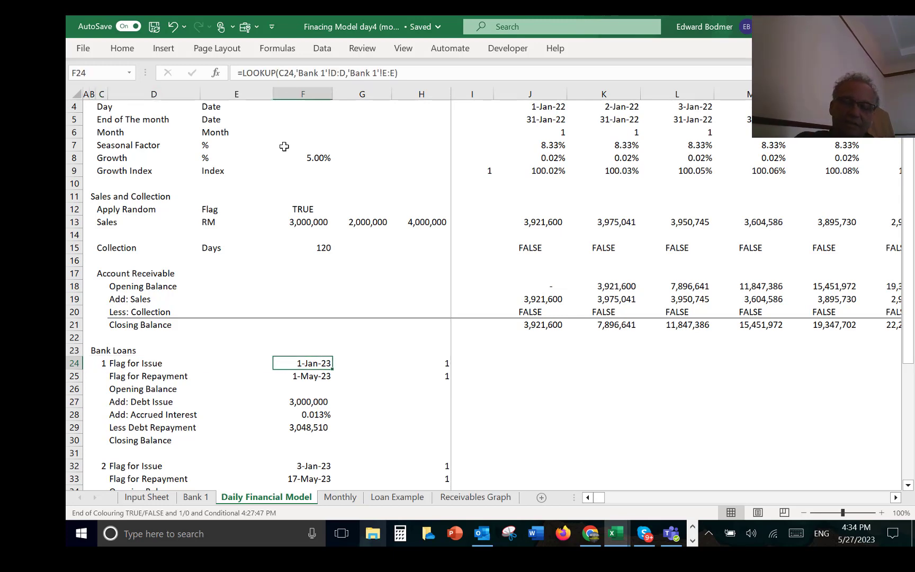
{"action": "type", "text": "="}
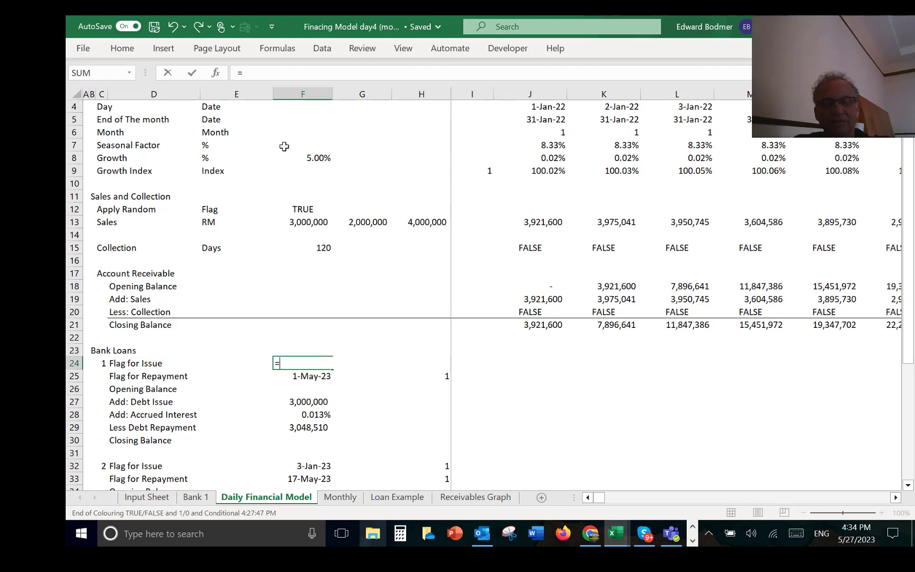
{"action": "type", "text": "lo"}
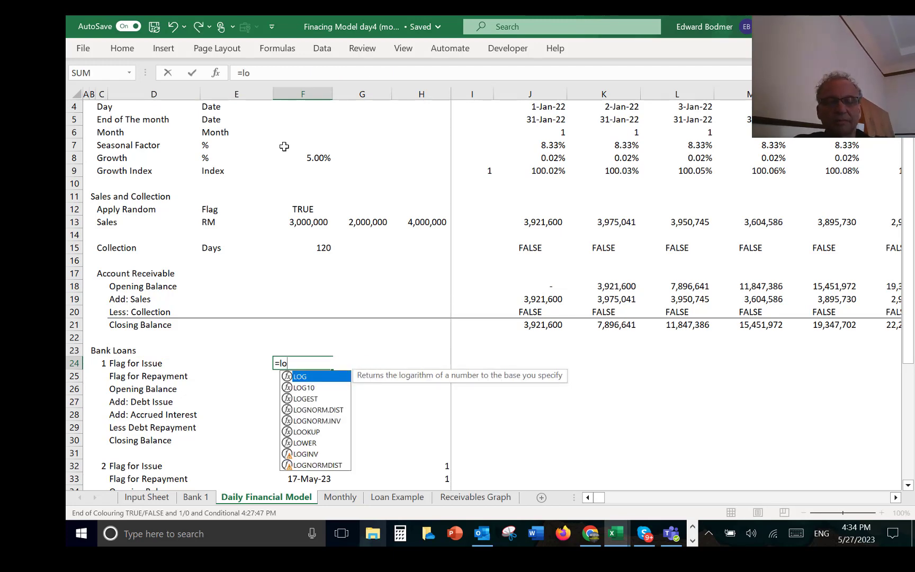
{"action": "type", "text": "o"}
{"action": "key", "text": "Tab"}
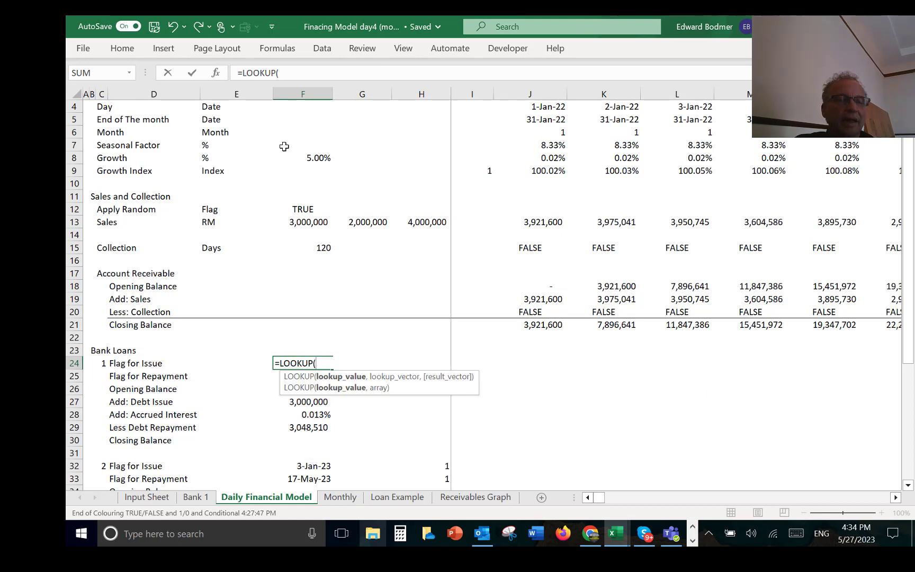
{"action": "key", "text": "Left"}
{"action": "key", "text": "Left"}
{"action": "key", "text": "Left"}
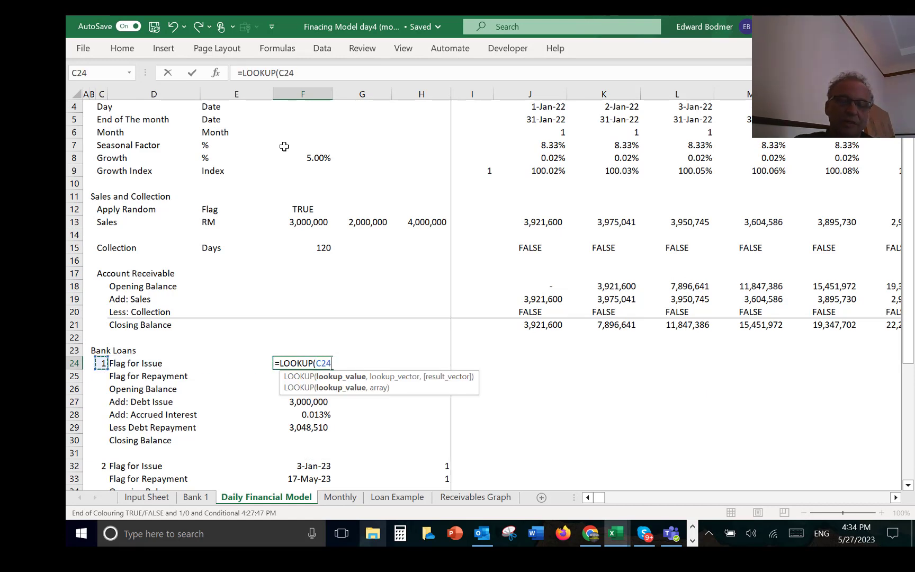
{"action": "type", "text": ","}
{"action": "key", "text": "ctrl+Page_Up"}
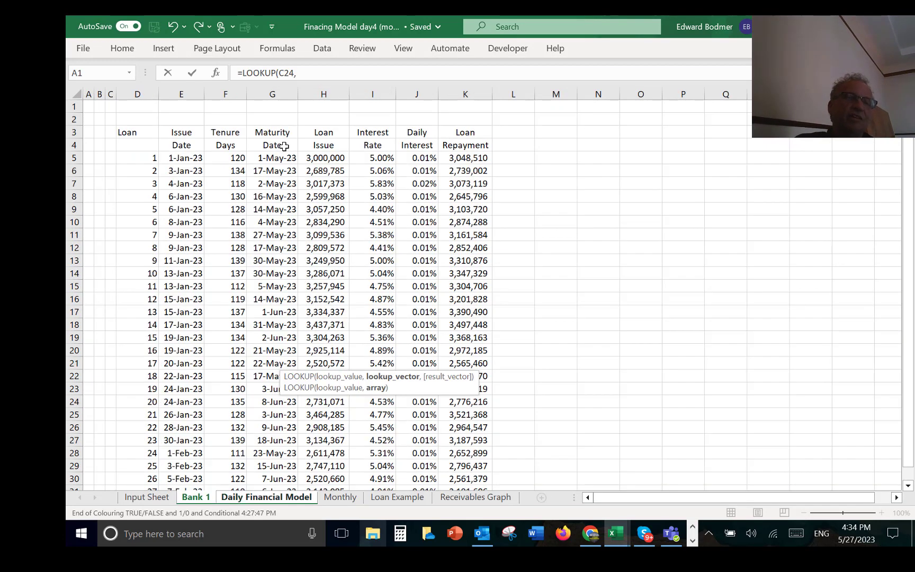
{"action": "left_click", "coordinate": [137, 94]}
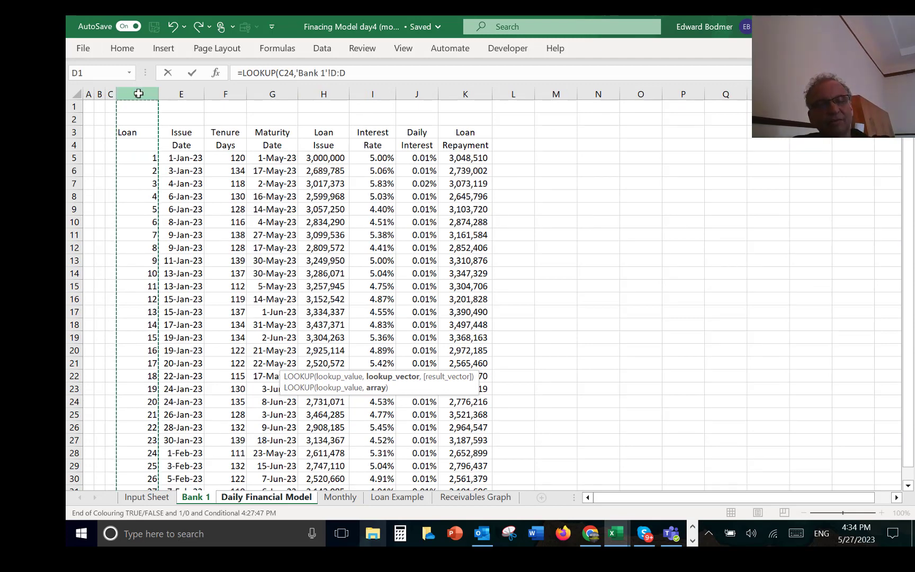
{"action": "type", "text": ","}
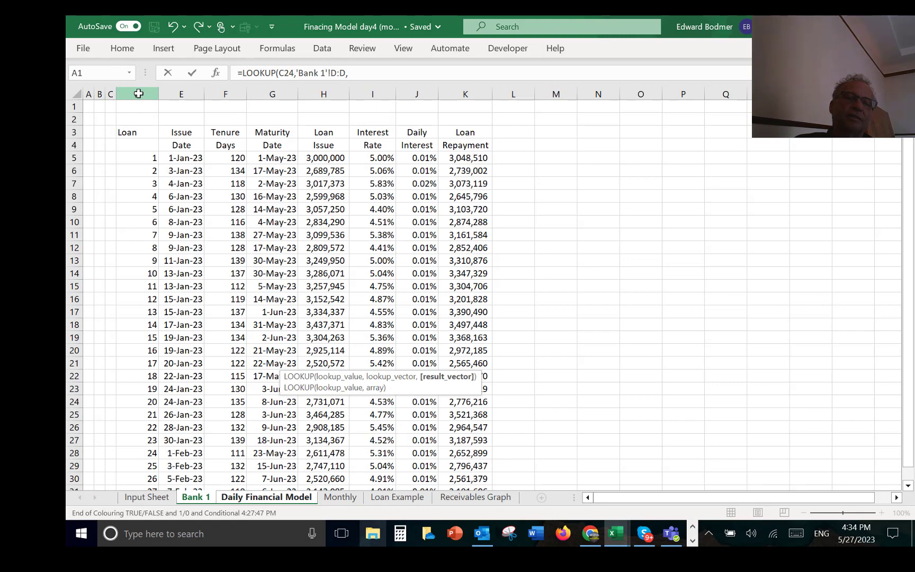
{"action": "left_click", "coordinate": [164, 89]}
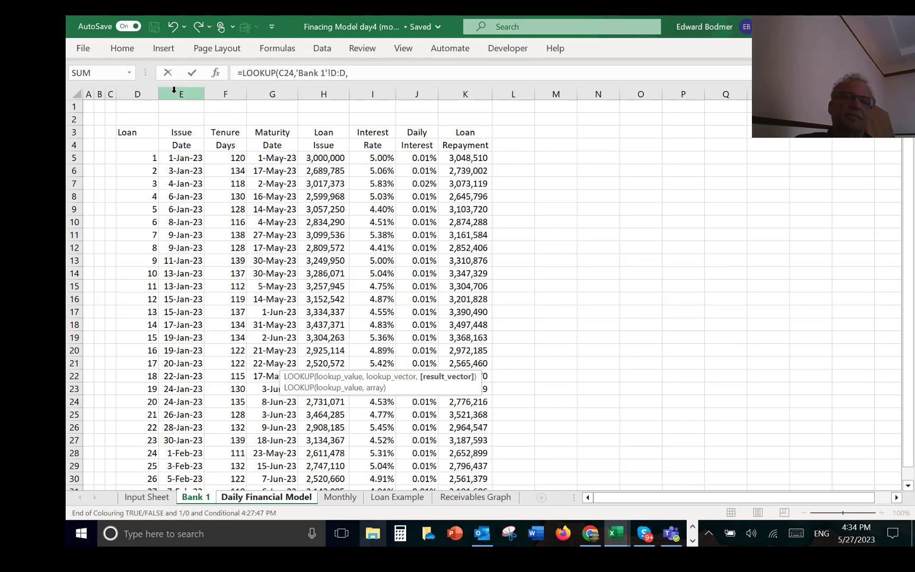
{"action": "left_click", "coordinate": [174, 90]}
{"action": "key", "text": "Return"}
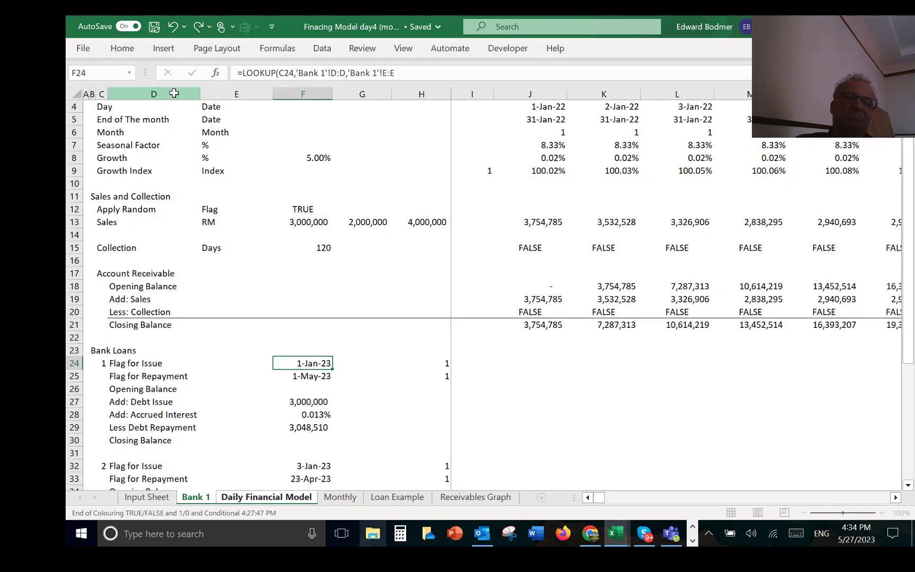
Step: Re-enter the first loan's repayment date in F25 as a LOOKUP of C24 in Bank 1 column D, returning maturity date column G
{"action": "key", "text": "Down"}
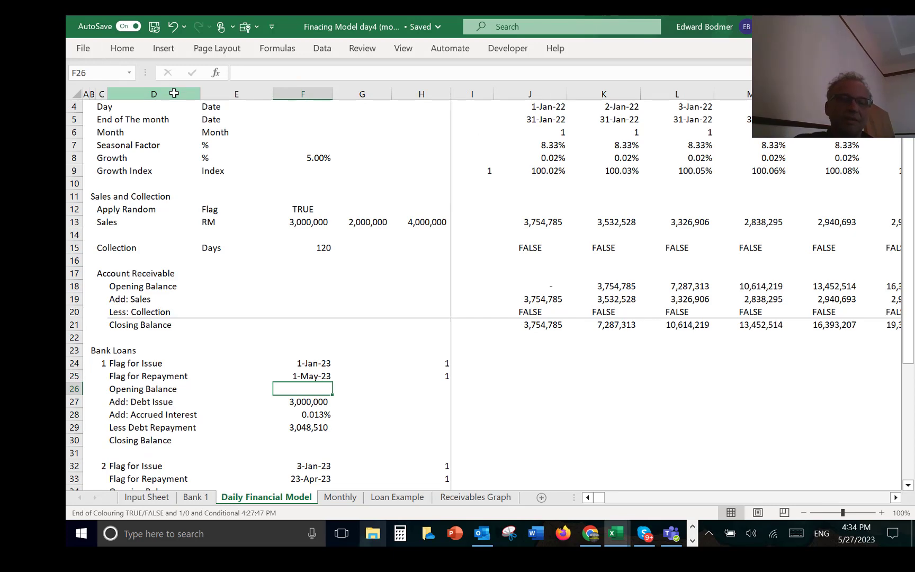
{"action": "key", "text": "Up"}
{"action": "key", "text": "F2"}
{"action": "key", "text": "Escape"}
{"action": "type", "text": "=loo"}
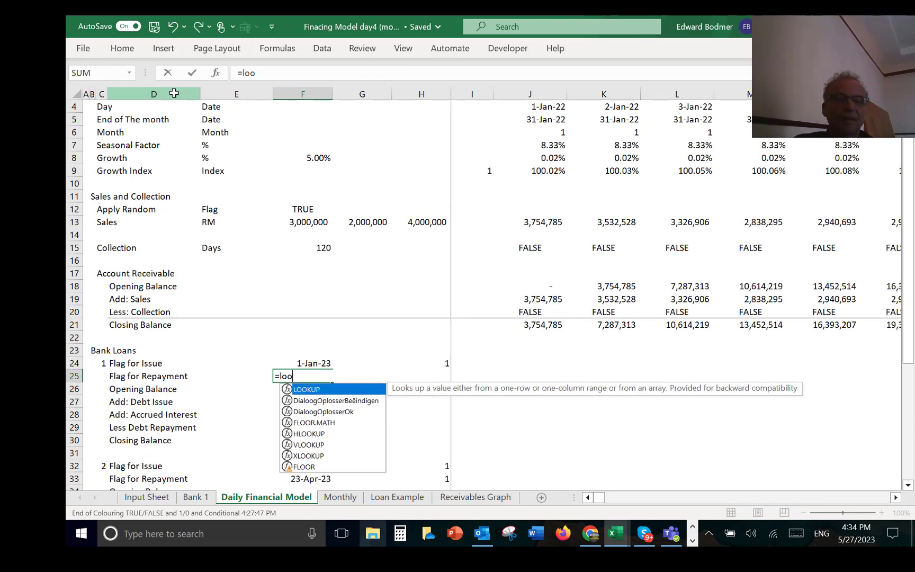
{"action": "key", "text": "Tab"}
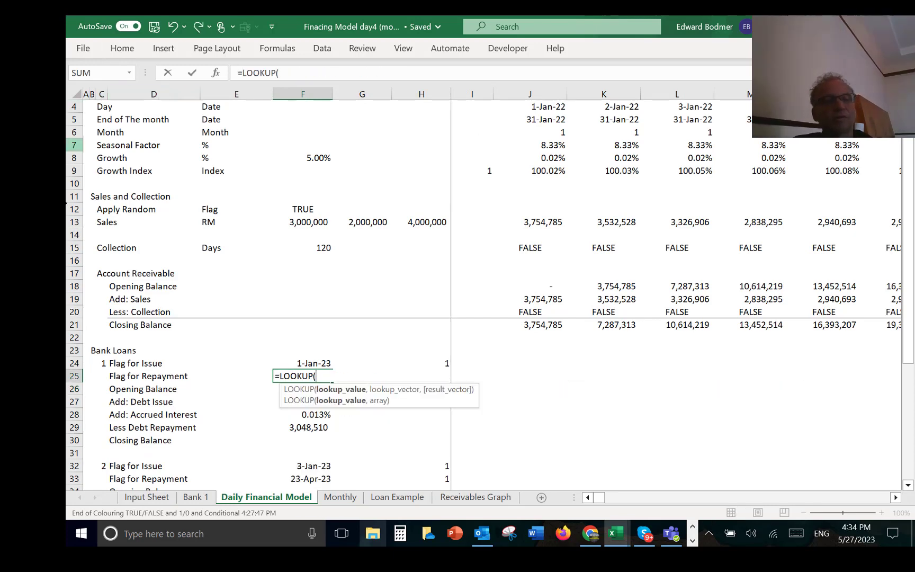
{"action": "left_click", "coordinate": [101, 363]}
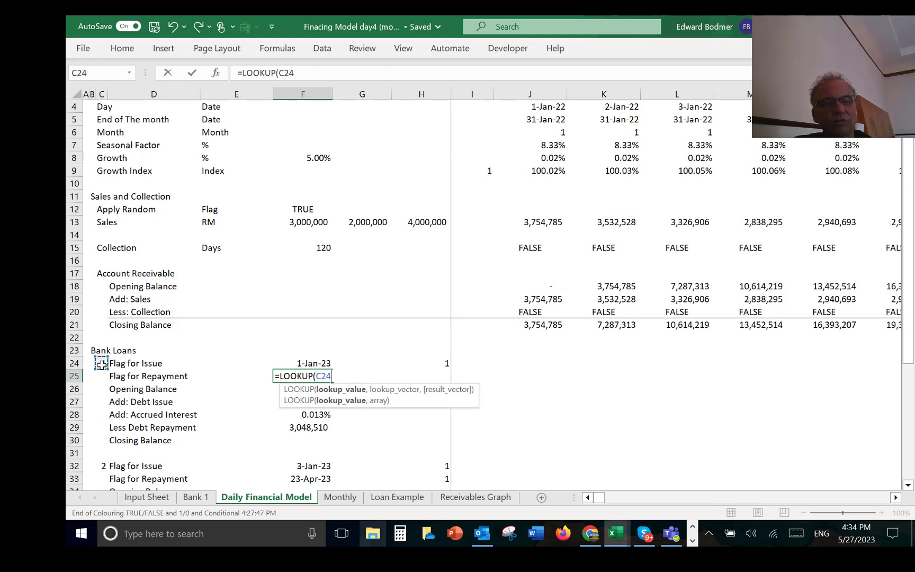
{"action": "type", "text": ","}
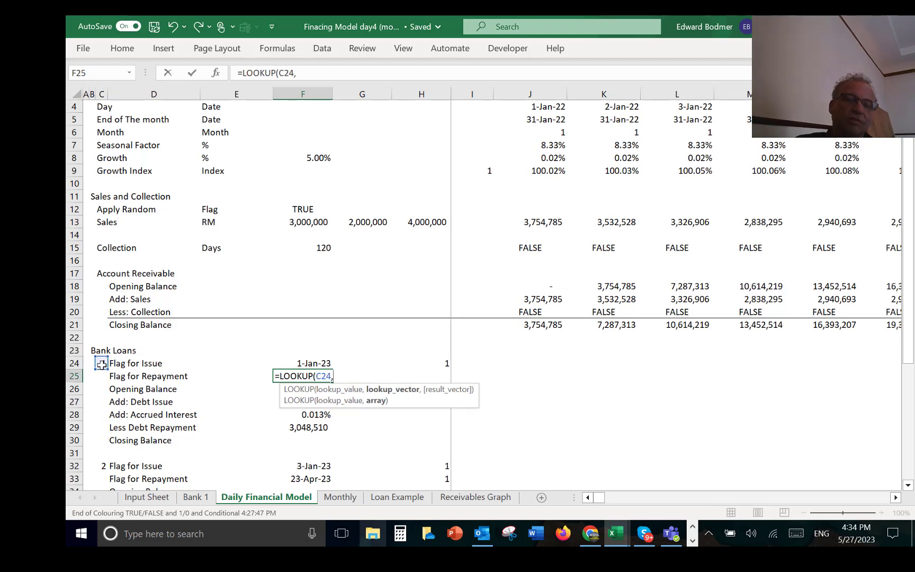
{"action": "key", "text": "ctrl+Page_Up"}
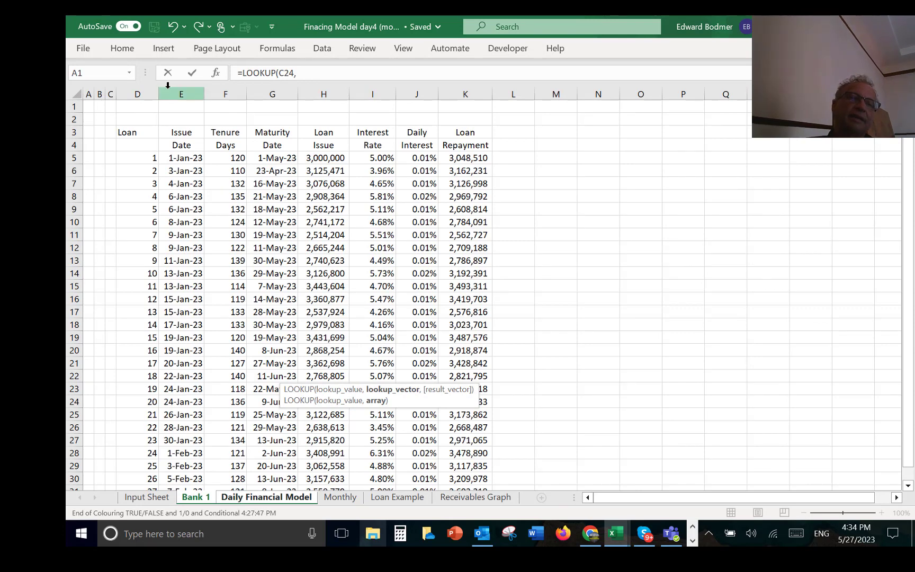
{"action": "left_click", "coordinate": [142, 94]}
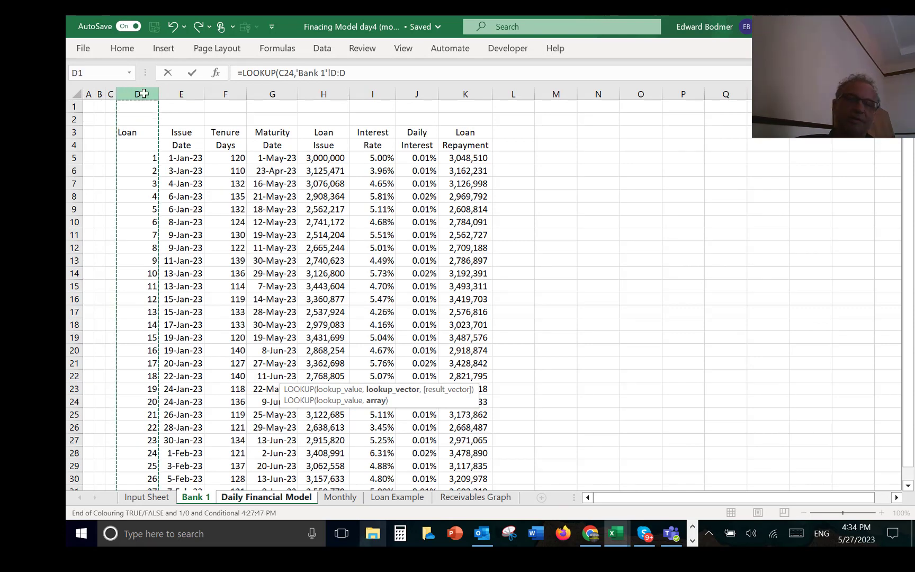
{"action": "type", "text": ","}
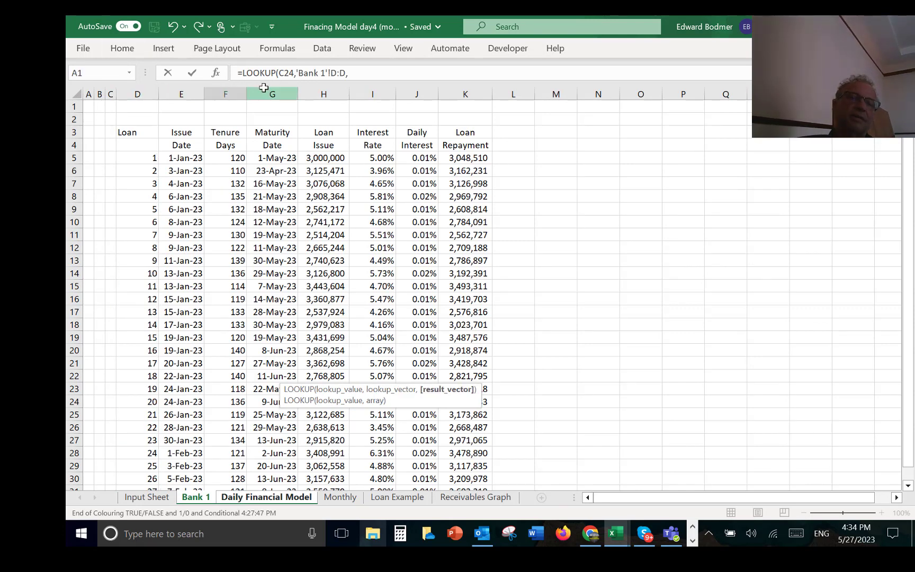
{"action": "left_click", "coordinate": [264, 88]}
{"action": "key", "text": "Return"}
Step: Re-enter the first loan's debt issue in F27 as a LOOKUP of C24 in Bank 1 column D, returning column H
{"action": "key", "text": "Down"}
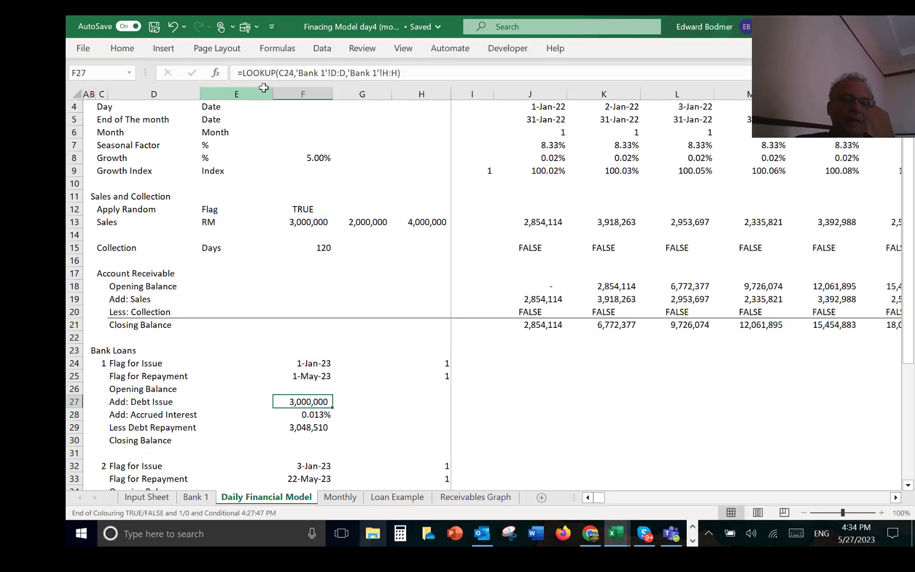
{"action": "type", "text": "="}
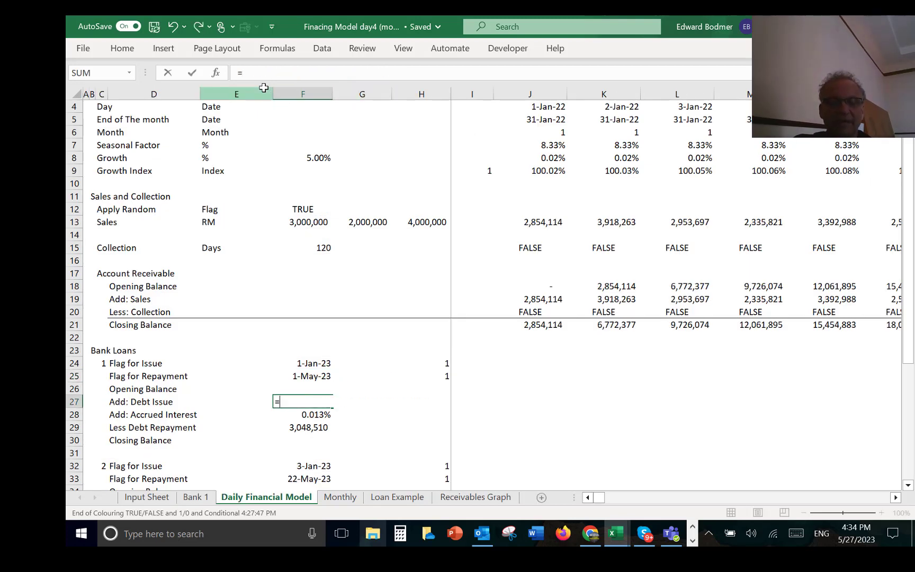
{"action": "type", "text": "lo"}
{"action": "key", "text": "Down"}
{"action": "key", "text": "Down"}
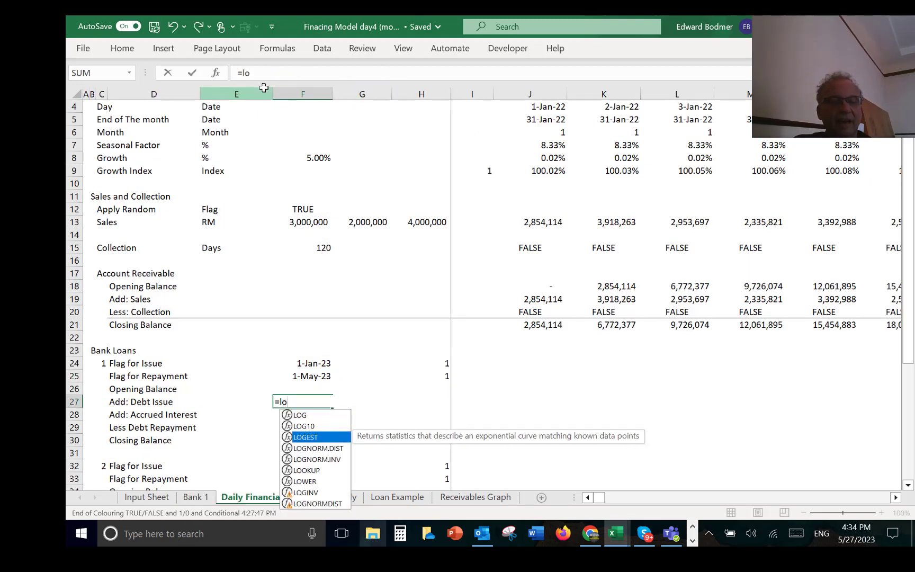
{"action": "key", "text": "Down"}
{"action": "key", "text": "Down"}
{"action": "key", "text": "Down"}
{"action": "key", "text": "Tab"}
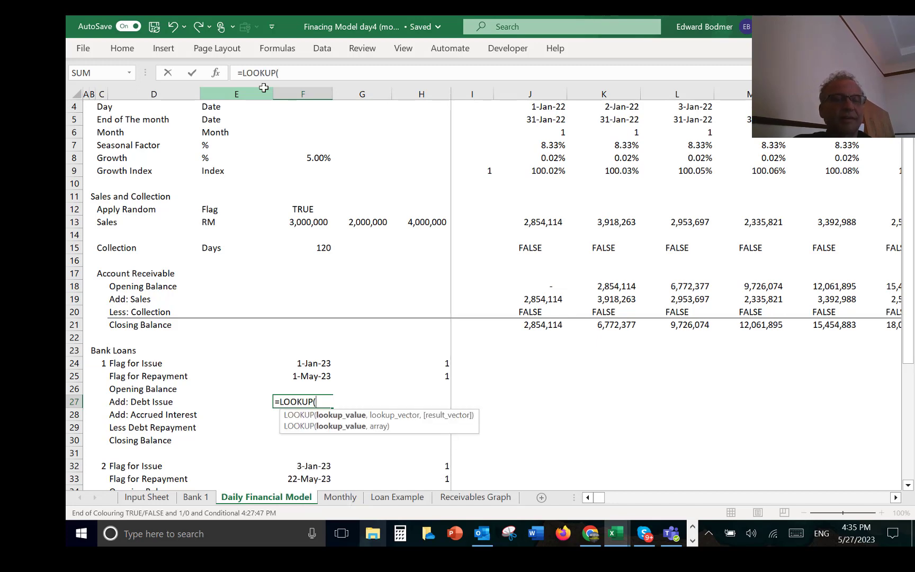
{"action": "left_click", "coordinate": [98, 350]}
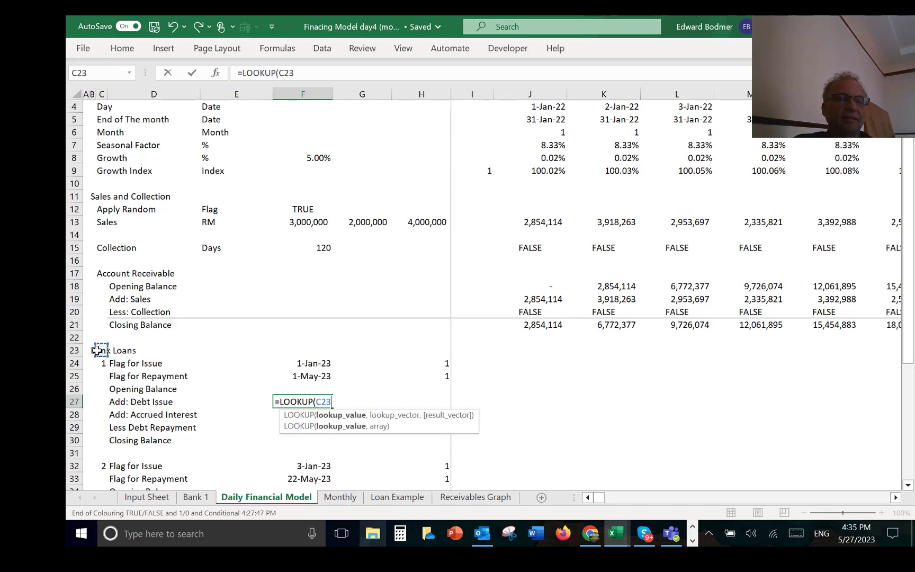
{"action": "key", "text": "Down"}
{"action": "type", "text": ","}
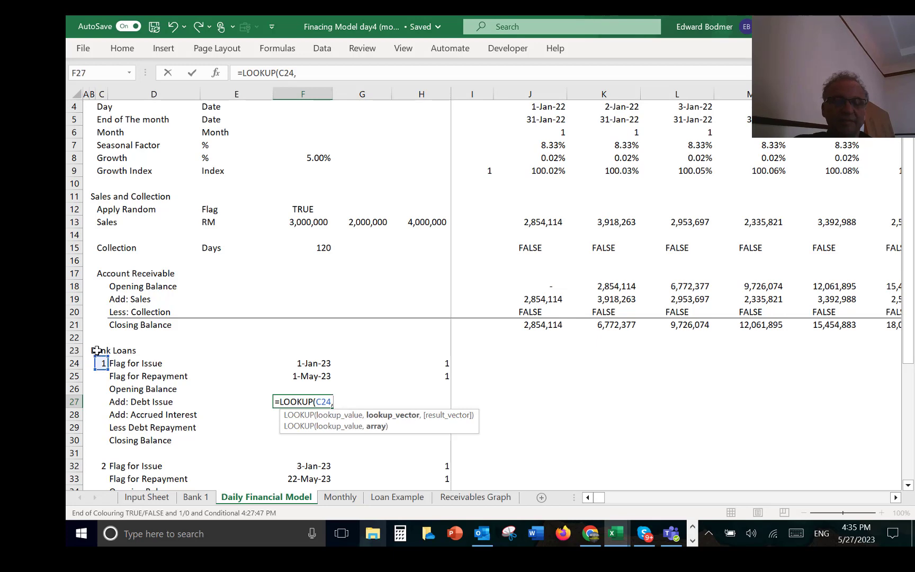
{"action": "key", "text": "ctrl+Page_Up"}
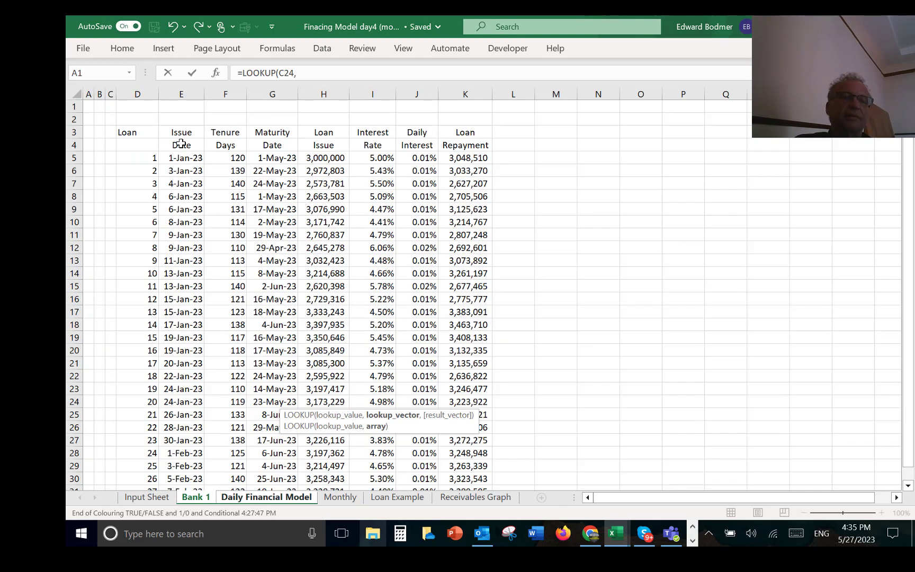
{"action": "left_click", "coordinate": [142, 92]}
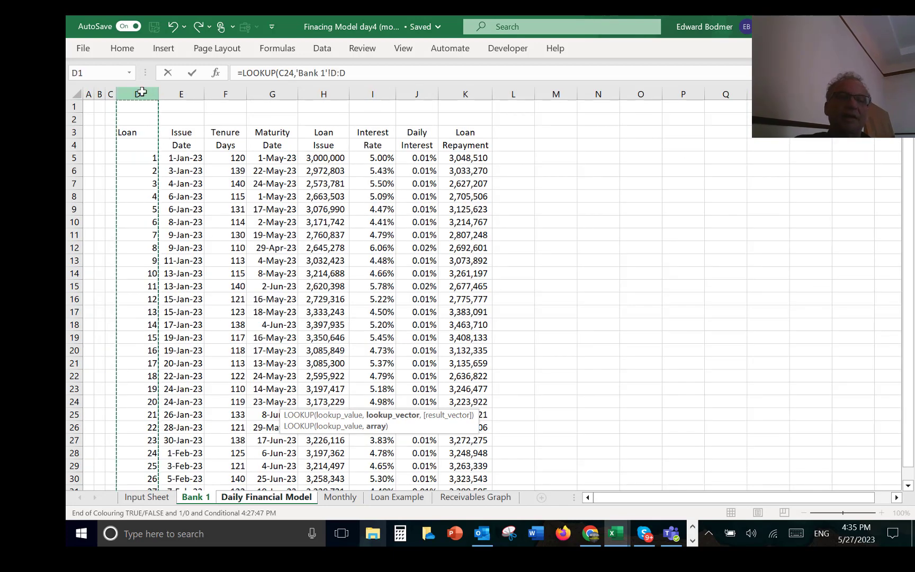
{"action": "type", "text": ","}
{"action": "left_click", "coordinate": [320, 100]}
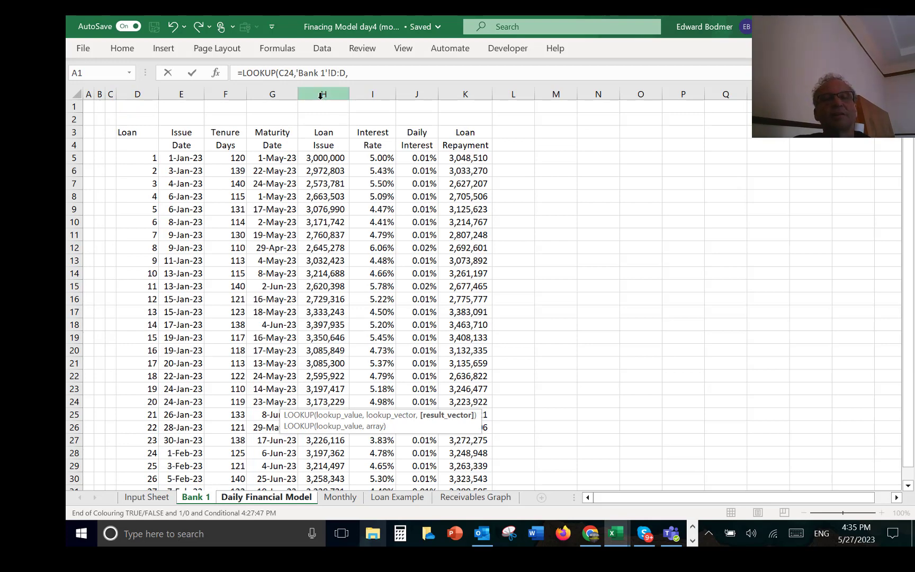
{"action": "key", "text": "Return"}
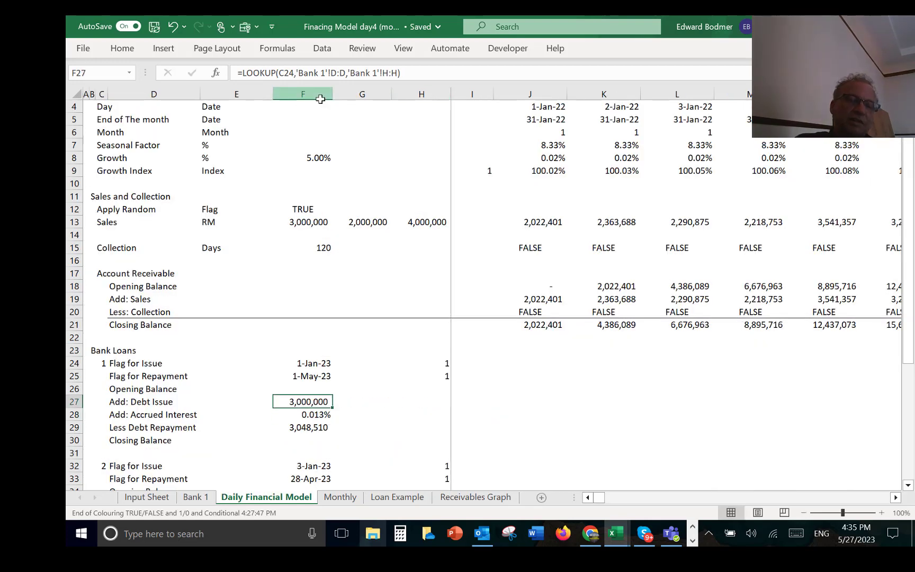
Step: Check the debt repayment lookup in F29 against the first loan's repayment formula in K5 of Bank 1, returning to F27 of the Daily Financial Model
{"action": "key", "text": "Down"}
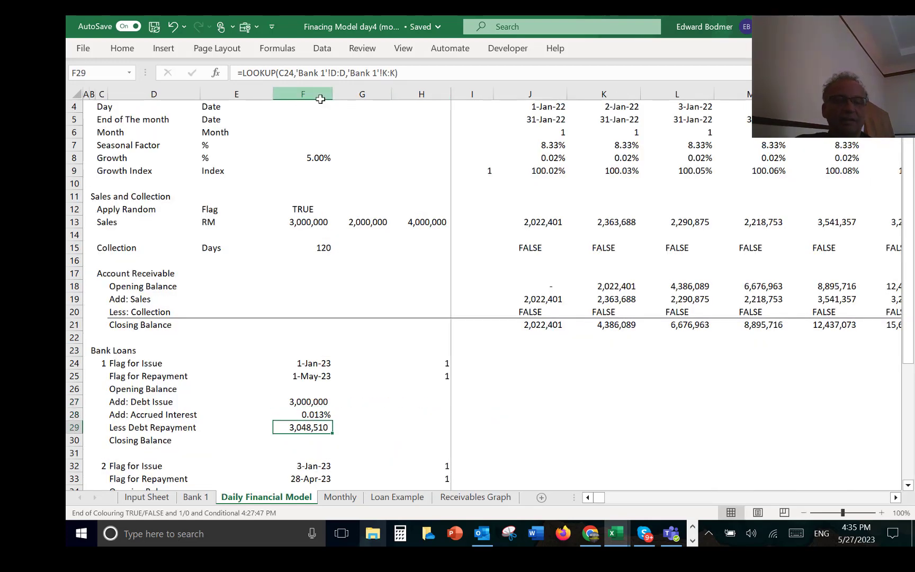
{"action": "key", "text": "ctrl+Page_Up"}
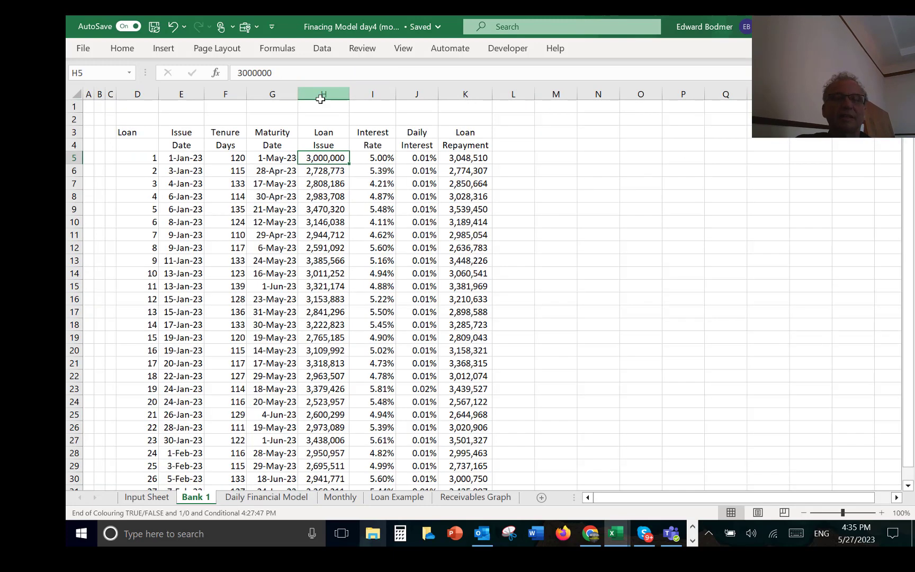
{"action": "key", "text": "Right"}
{"action": "key", "text": "Right"}
{"action": "key", "text": "Right"}
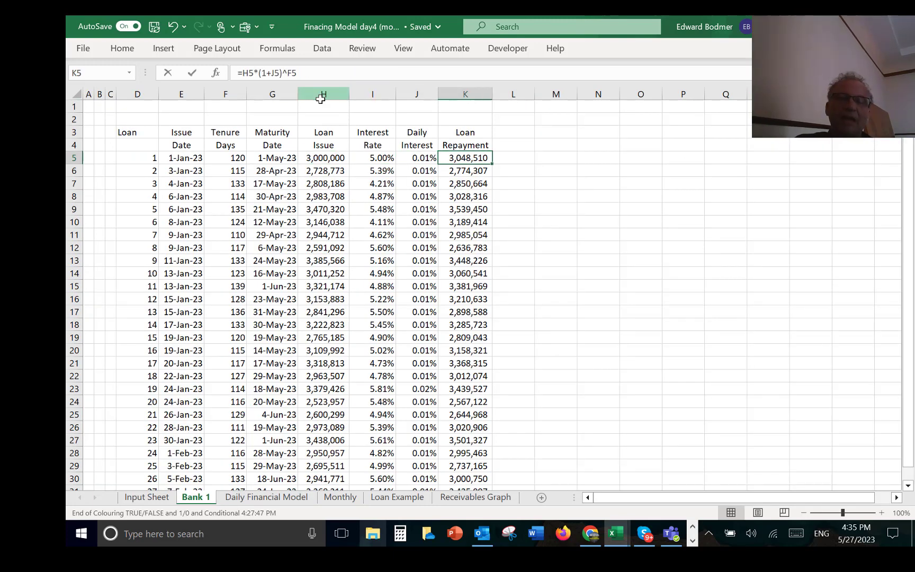
{"action": "key", "text": "F2"}
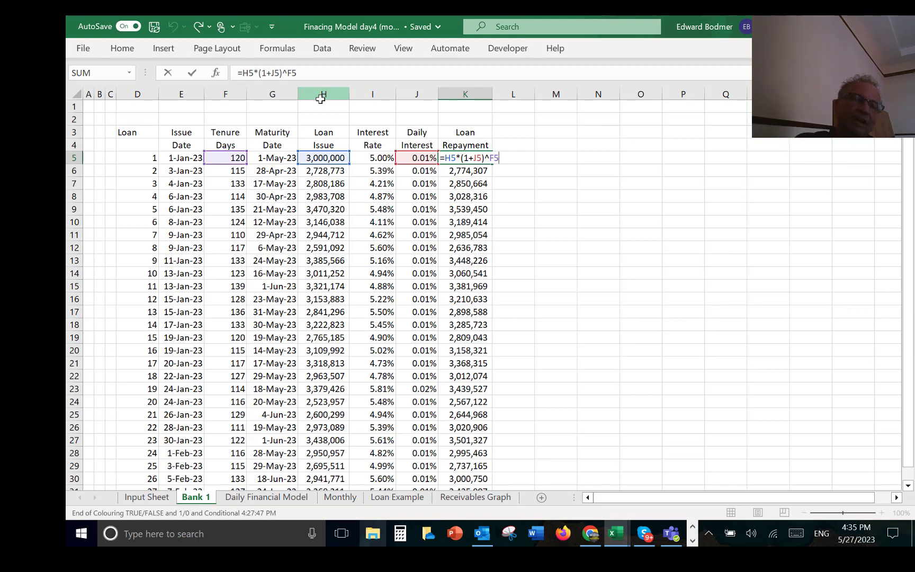
{"action": "key", "text": "Return"}
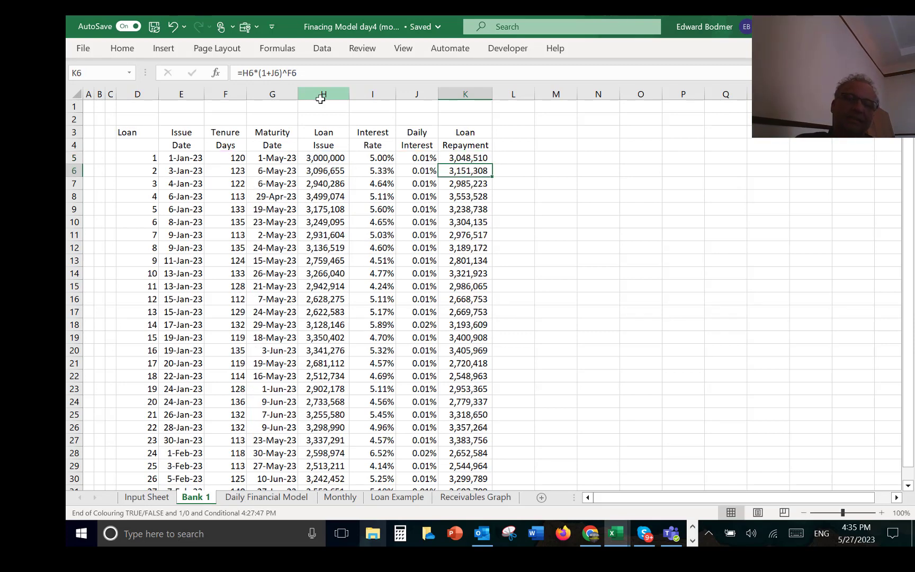
{"action": "key", "text": "Up"}
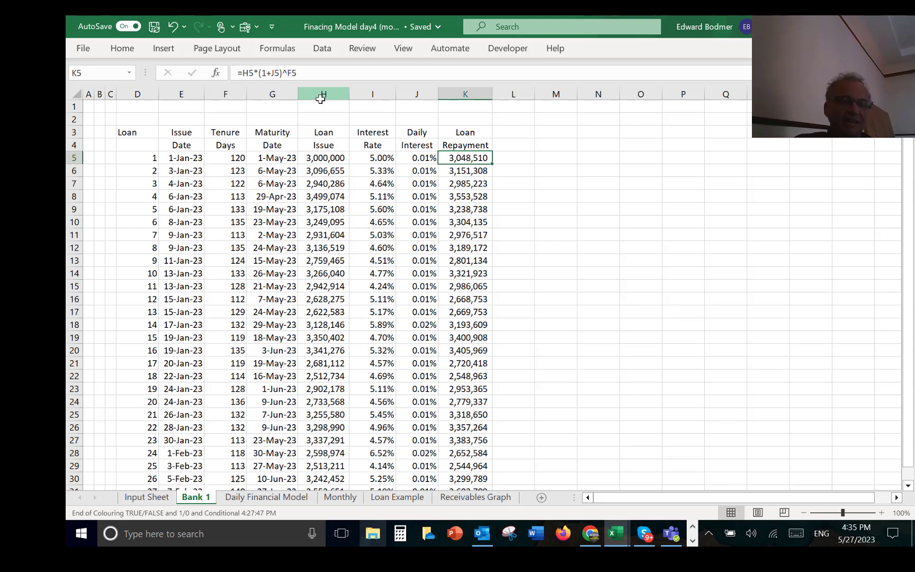
{"action": "key", "text": "ctrl+Page_Down"}
{"action": "key", "text": "Up"}
{"action": "key", "text": "Up"}
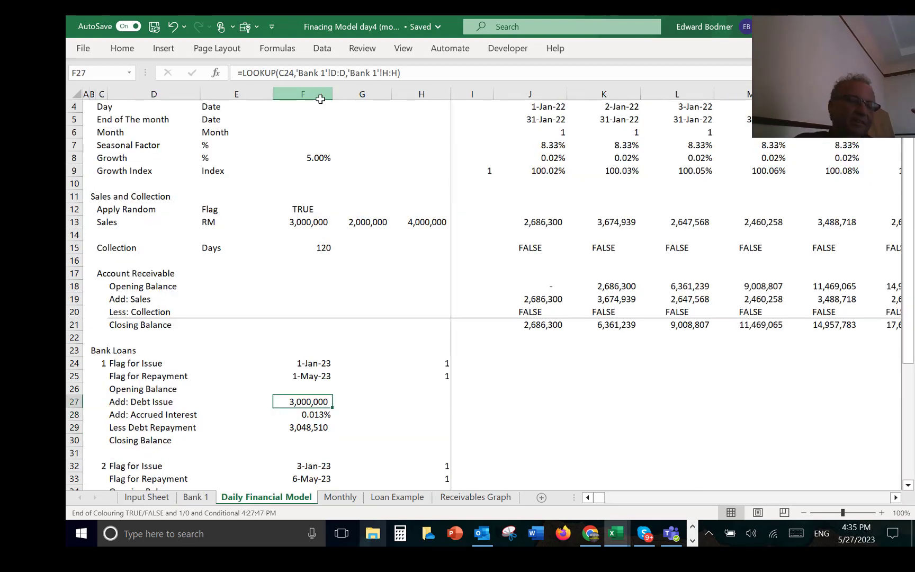
Step: Clear the first loan's issue and repayment flag totals in H24:H25
{"action": "key", "text": "Down"}
{"action": "key", "text": "Down"}
{"action": "key", "text": "Right"}
{"action": "key", "text": "Right"}
{"action": "key", "text": "Right"}
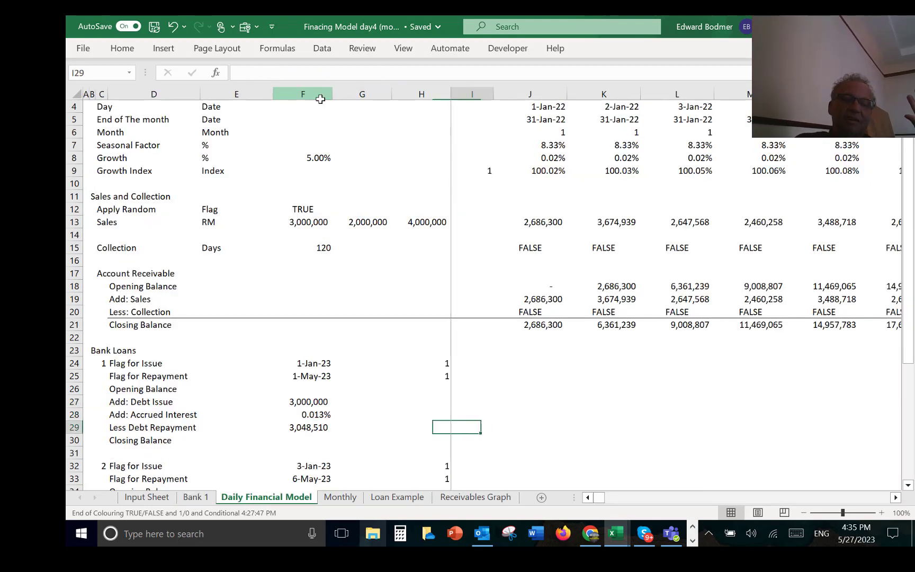
{"action": "key", "text": "Up"}
{"action": "key", "text": "Up"}
{"action": "key", "text": "Up"}
{"action": "key", "text": "Up"}
{"action": "key", "text": "Left"}
{"action": "key", "text": "Up"}
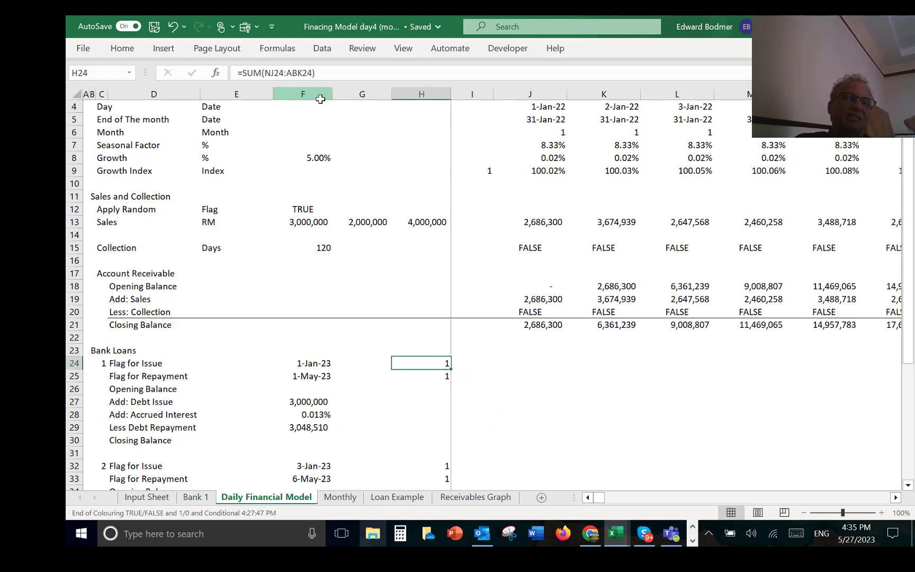
{"action": "key", "text": "shift+Down"}
{"action": "key", "text": "shift+Down"}
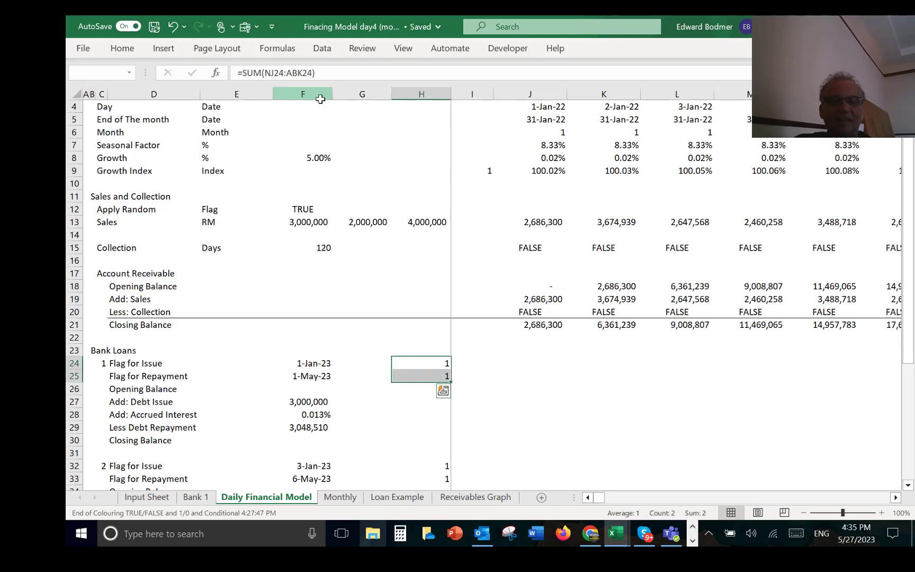
{"action": "key", "text": "Delete"}
Step: Enter the first loan's issue flag in J24 as =J$4=$E24, comparing the day with the issue row
{"action": "key", "text": "Right"}
{"action": "key", "text": "Right"}
{"action": "key", "text": "Right"}
{"action": "key", "text": "Left"}
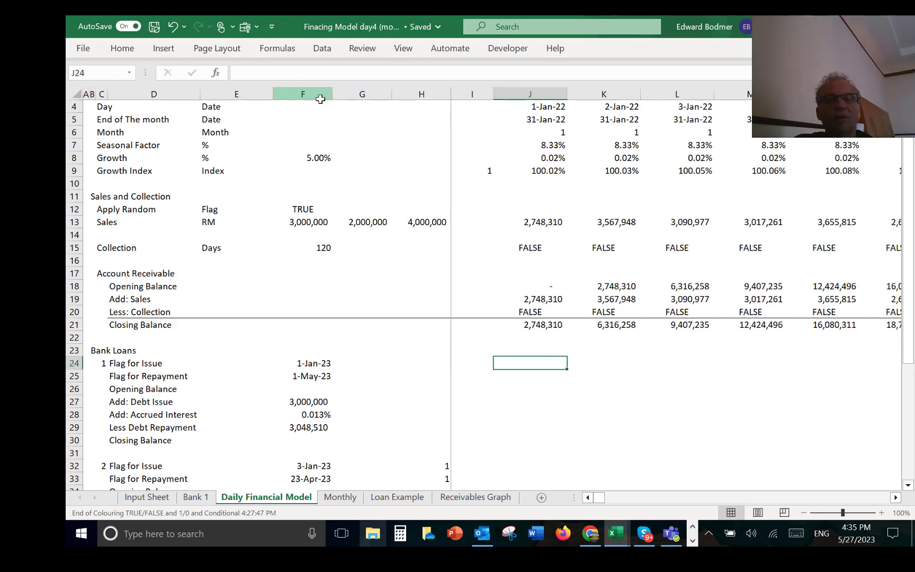
{"action": "type", "text": "="}
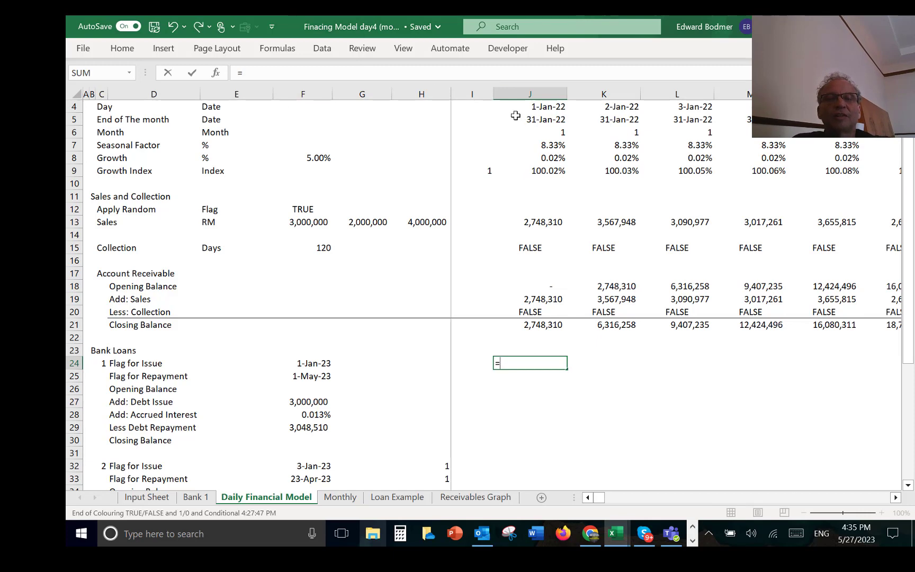
{"action": "left_click", "coordinate": [536, 105]}
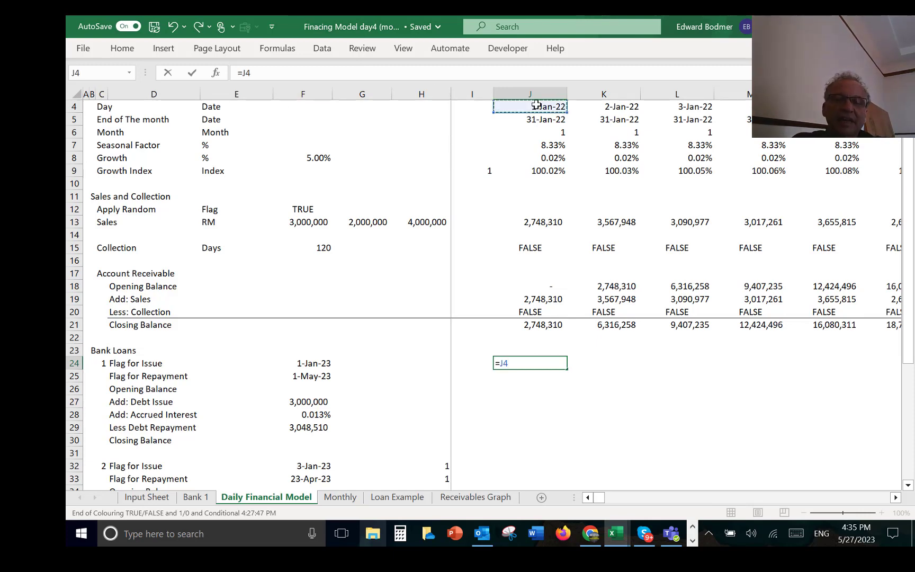
{"action": "type", "text": "="}
{"action": "key", "text": "BackSpace"}
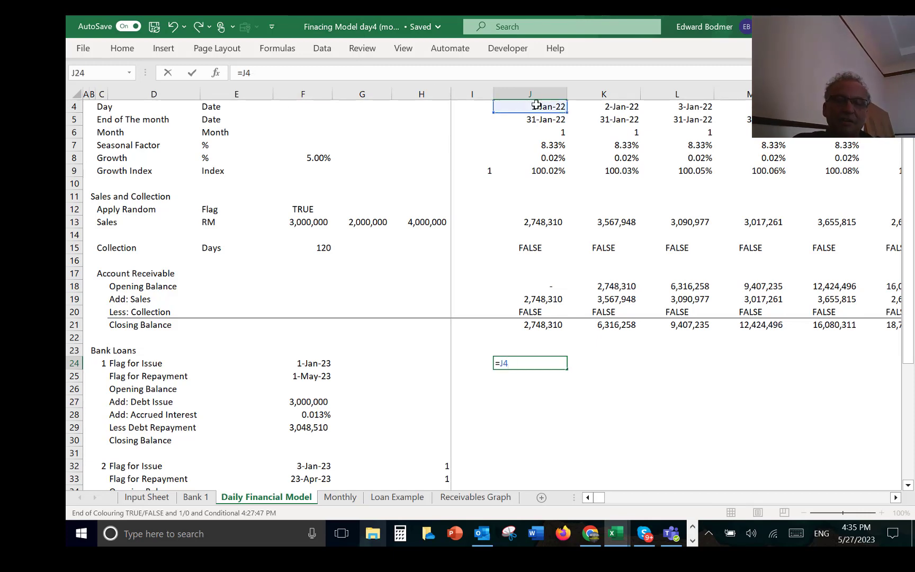
{"action": "key", "text": "F4"}
{"action": "key", "text": "F4"}
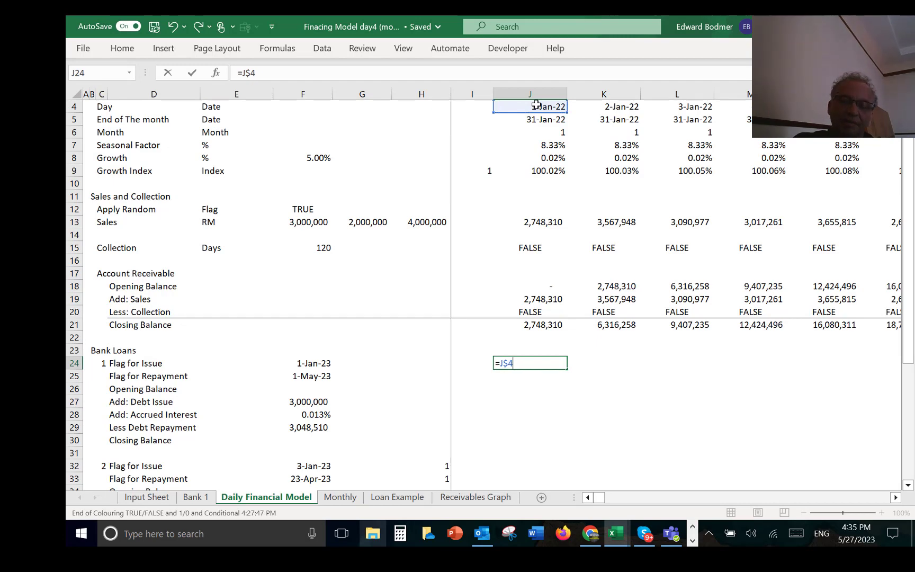
{"action": "type", "text": "="}
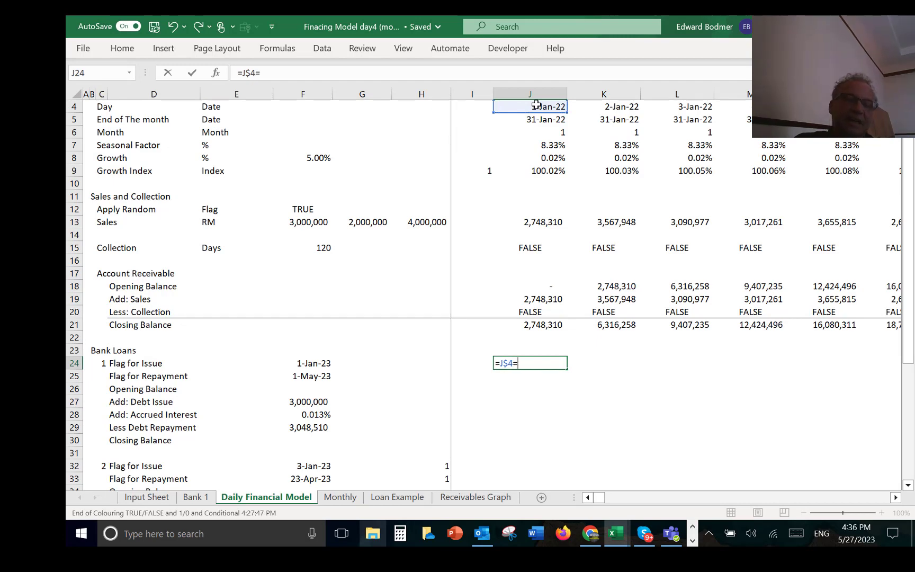
{"action": "key", "text": "Left"}
{"action": "key", "text": "Left"}
{"action": "key", "text": "Left"}
{"action": "key", "text": "Left"}
{"action": "key", "text": "Left"}
{"action": "key", "text": "F4"}
{"action": "key", "text": "F4"}
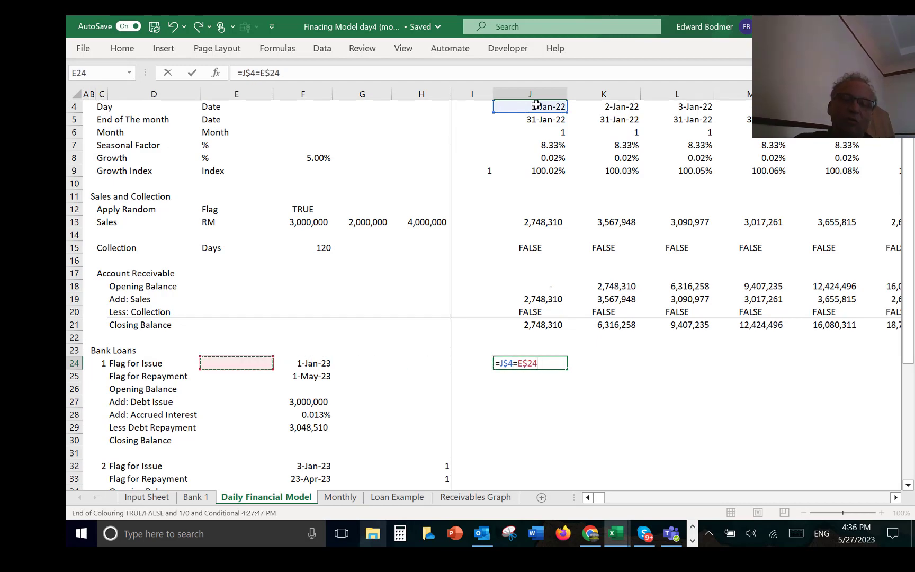
{"action": "key", "text": "F4"}
{"action": "key", "text": "ctrl+Return"}
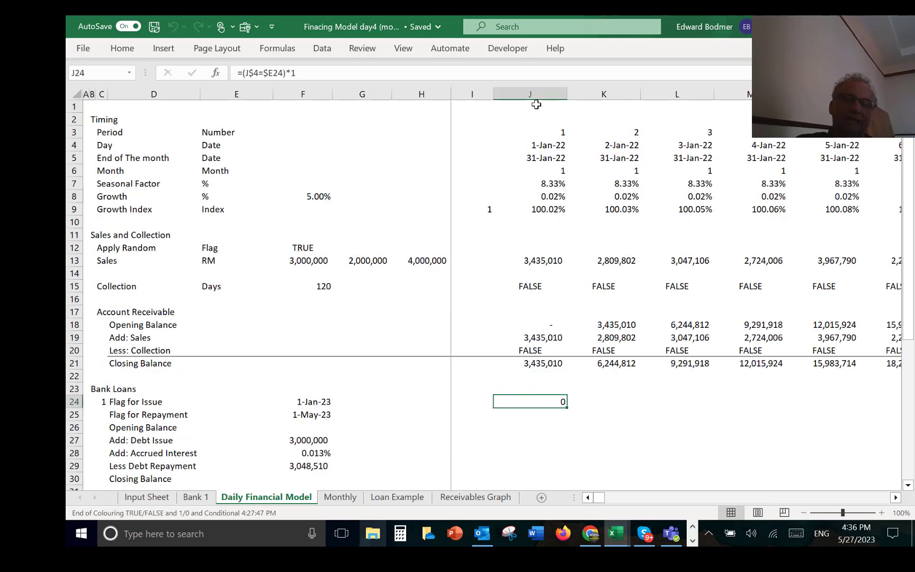
Step: Make the issue flag in J24 numeric as =(J$4=$E24)*1 and copy it across row 24
{"action": "key", "text": "Left"}
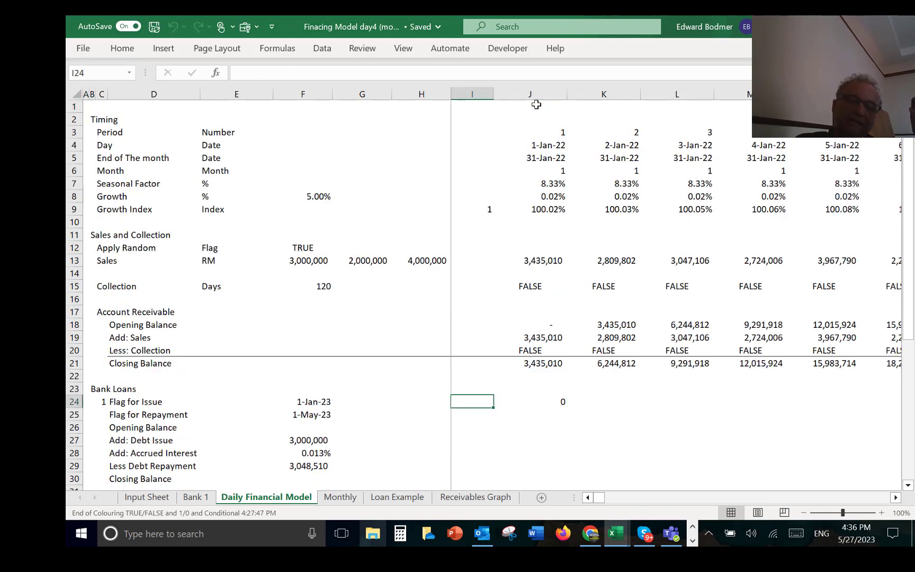
{"action": "key", "text": "Down"}
{"action": "key", "text": "Down"}
{"action": "key", "text": "Down"}
{"action": "key", "text": "Down"}
{"action": "key", "text": "Down"}
{"action": "key", "text": "Down"}
{"action": "key", "text": "Down"}
{"action": "key", "text": "Down"}
{"action": "key", "text": "Down"}
{"action": "key", "text": "Down"}
{"action": "key", "text": "Down"}
{"action": "key", "text": "Down"}
{"action": "key", "text": "Up"}
{"action": "key", "text": "Up"}
{"action": "key", "text": "Up"}
{"action": "key", "text": "Up"}
{"action": "key", "text": "Up"}
{"action": "key", "text": "Up"}
{"action": "key", "text": "Up"}
{"action": "key", "text": "Up"}
{"action": "key", "text": "Up"}
{"action": "key", "text": "Up"}
{"action": "key", "text": "Up"}
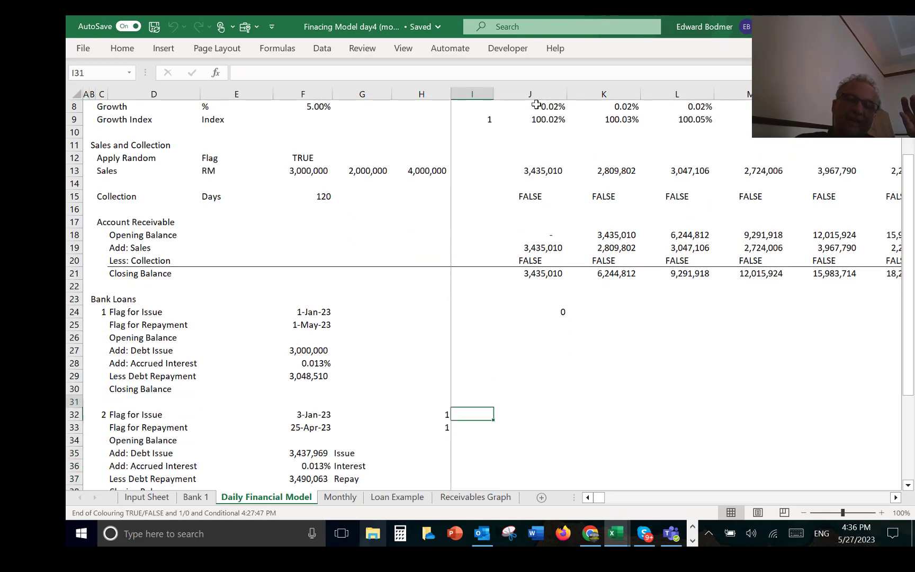
{"action": "key", "text": "Right"}
{"action": "key", "text": "Right"}
{"action": "key", "text": "Up"}
{"action": "key", "text": "Left"}
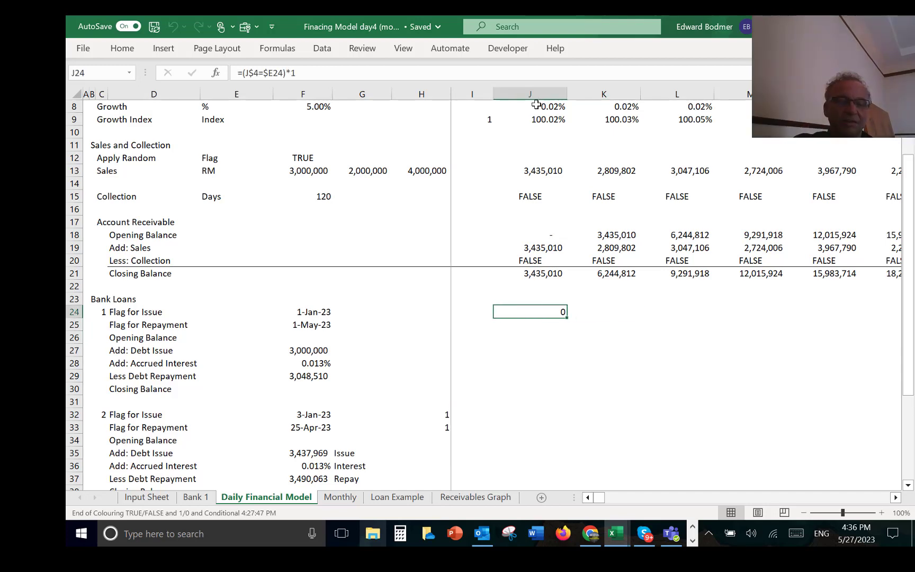
{"action": "key", "text": "ctrl+shift+Right"}
{"action": "key", "text": "ctrl+r"}
Step: Sum the first loan's daily issue flags in H24
{"action": "key", "text": "Left"}
{"action": "key", "text": "Left"}
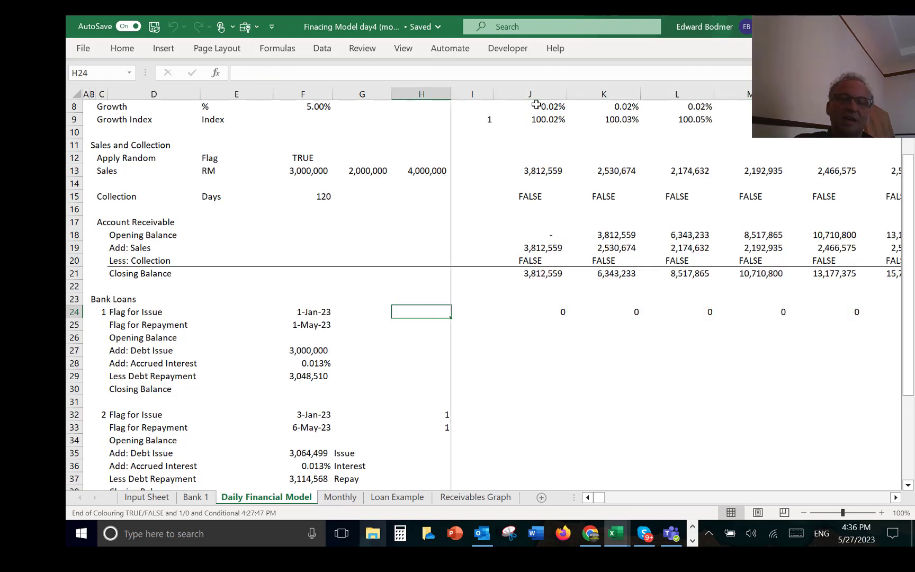
{"action": "key", "text": "ctrl+shift+s"}
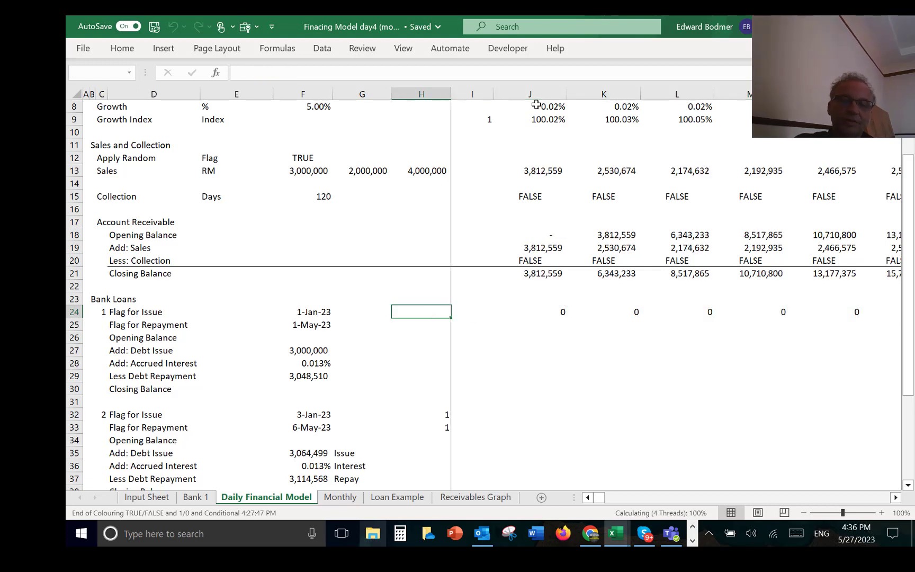
Step: Correct the issue flag in J24 to =(J$4=$F24)*1 so it references the issue date, and copy it across row 24
{"action": "key", "text": "Right"}
{"action": "key", "text": "Right"}
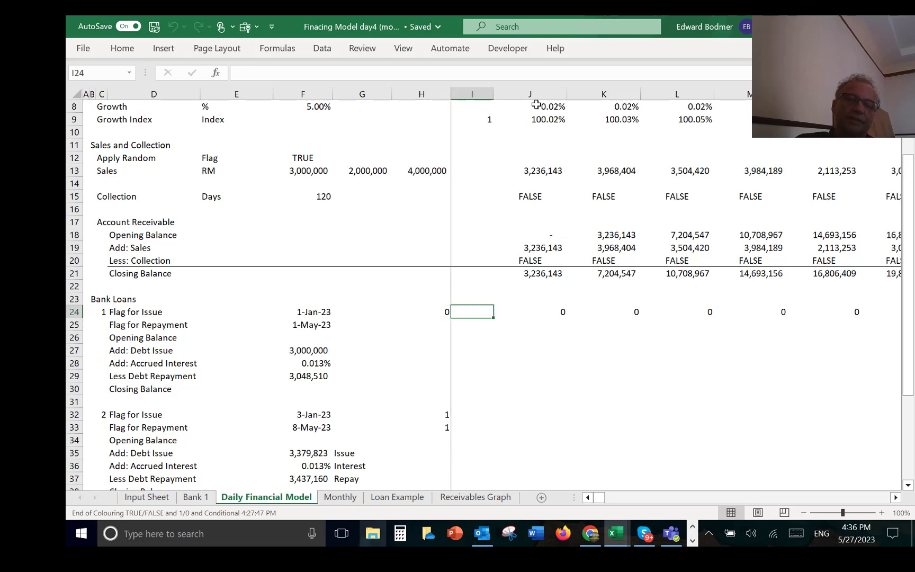
{"action": "key", "text": "F2"}
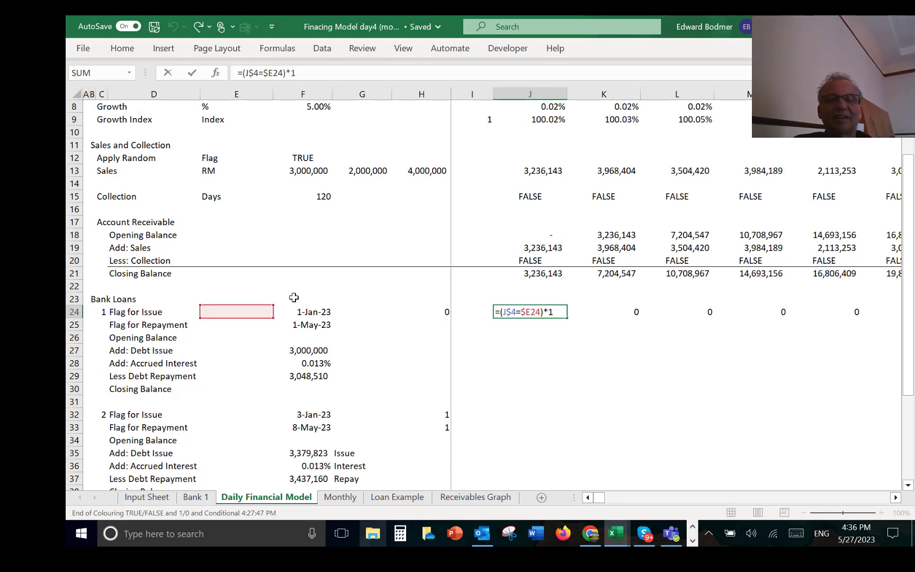
{"action": "left_click", "coordinate": [227, 323]}
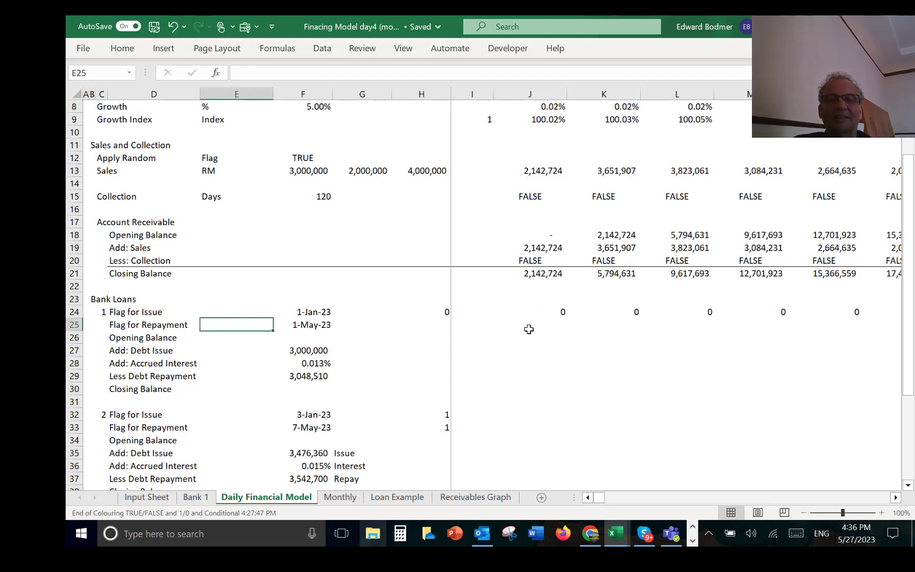
{"action": "left_click", "coordinate": [519, 317]}
{"action": "key", "text": "F2"}
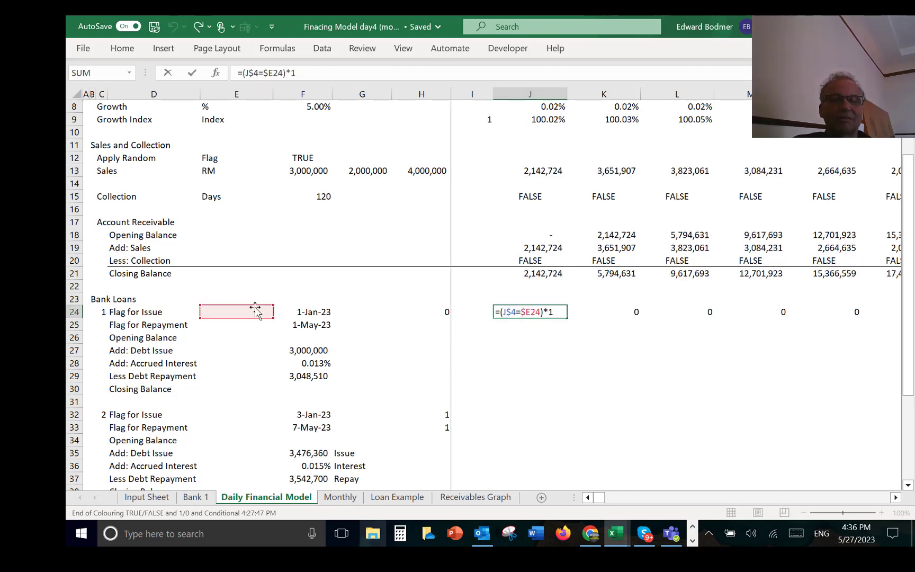
{"action": "left_click_drag", "start_coordinate": [253, 310], "coordinate": [301, 317]}
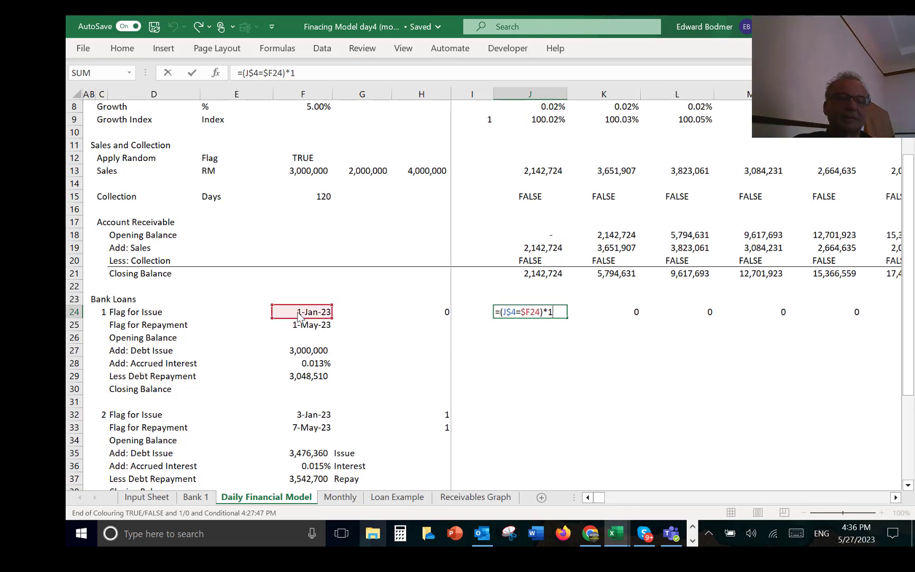
{"action": "key", "text": "ctrl+Return"}
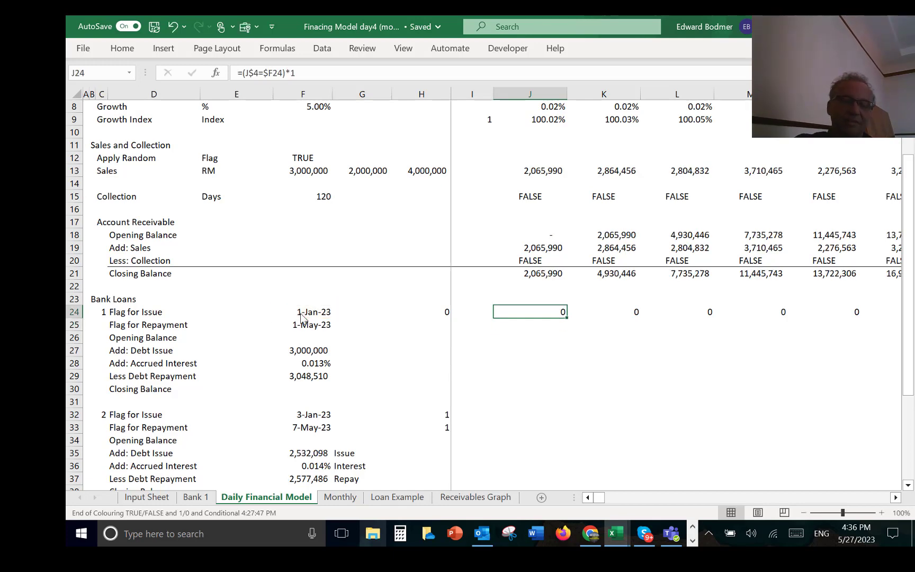
{"action": "key", "text": "ctrl+shift+r"}
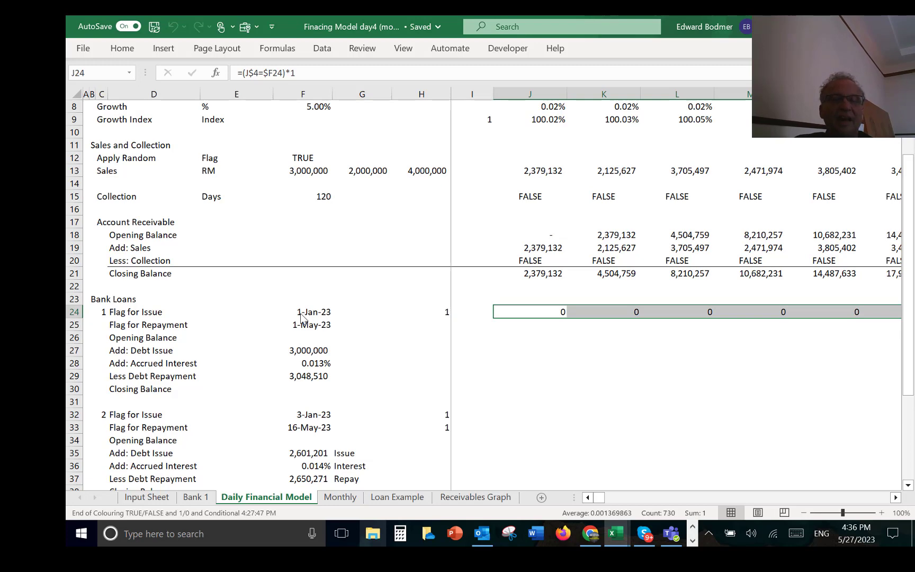
Step: Copy the J24 flag formula into J25 for the repayment flag and fill it across row 25
{"action": "key", "text": "Down"}
{"action": "key", "text": "Up"}
{"action": "key", "text": "shift+Down"}
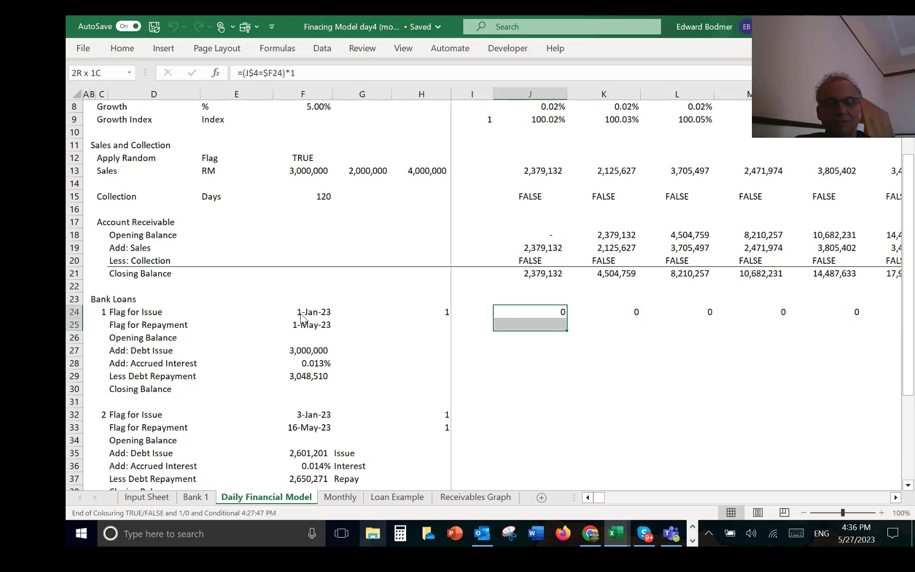
{"action": "key", "text": "ctrl+d"}
{"action": "key", "text": "Down"}
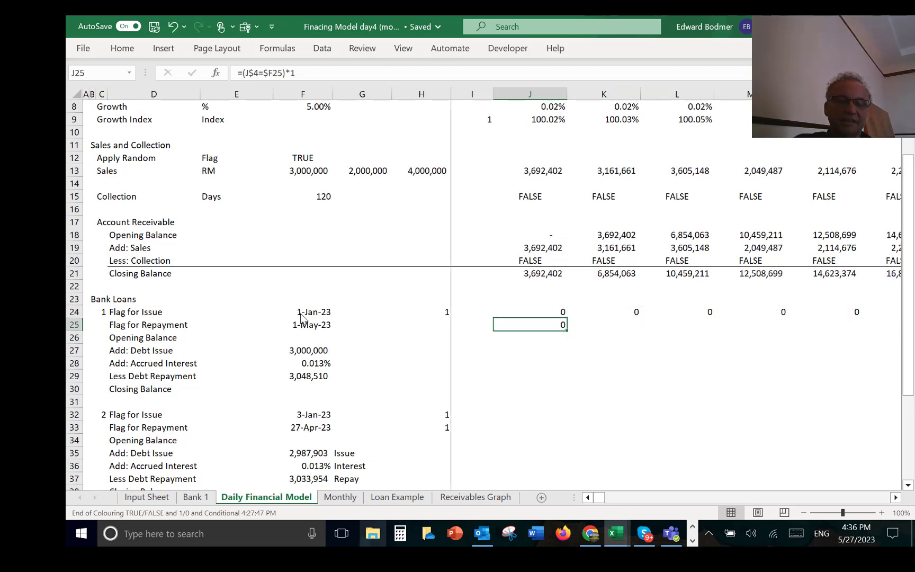
{"action": "key", "text": "ctrl+shift+r"}
Step: Copy the flag total from H24 into H25 to sum the repayment flags
{"action": "key", "text": "Left"}
{"action": "key", "text": "Left"}
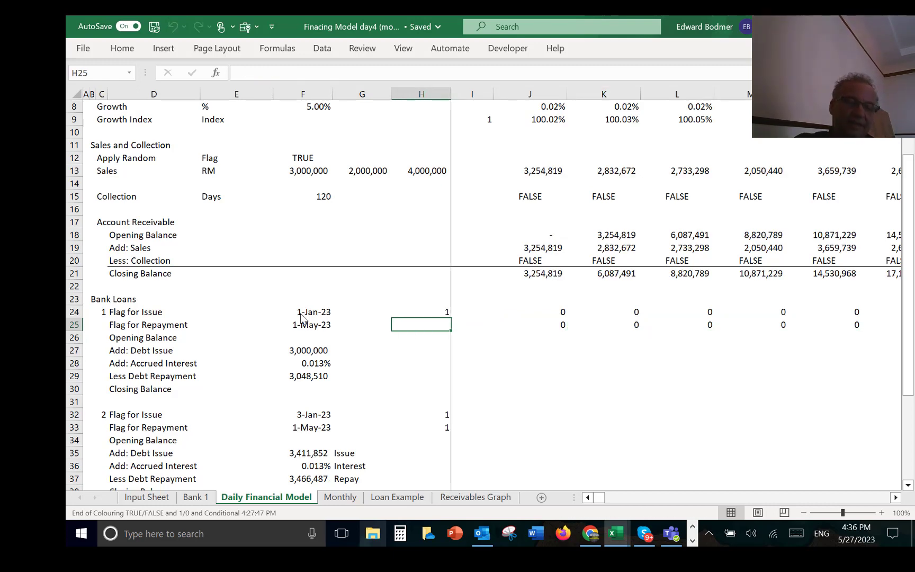
{"action": "key", "text": "ctrl+d"}
Step: Set the first loan's opening balance in J26 to the prior column's closing balance with =I30
{"action": "key", "text": "Down"}
{"action": "key", "text": "Down"}
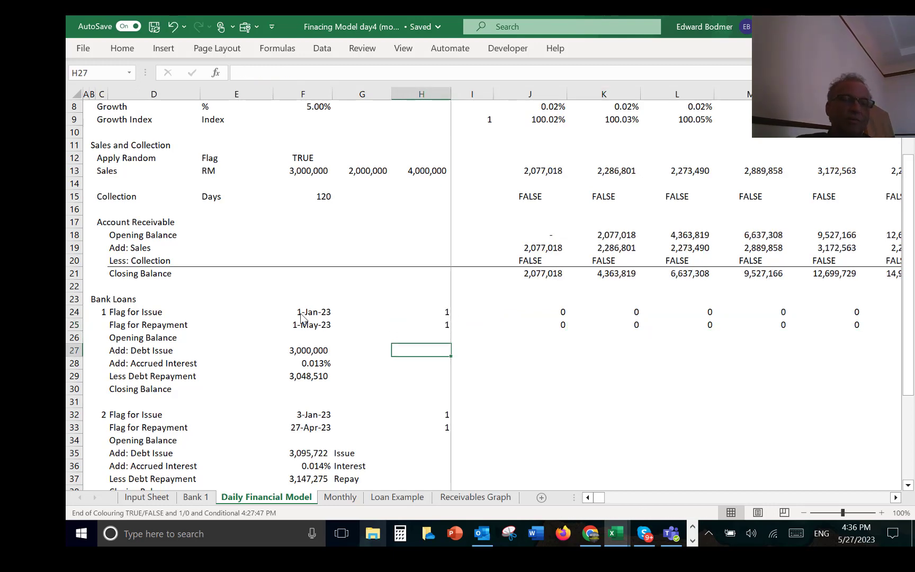
{"action": "key", "text": "Up"}
{"action": "key", "text": "Right"}
{"action": "key", "text": "Right"}
{"action": "key", "text": "Right"}
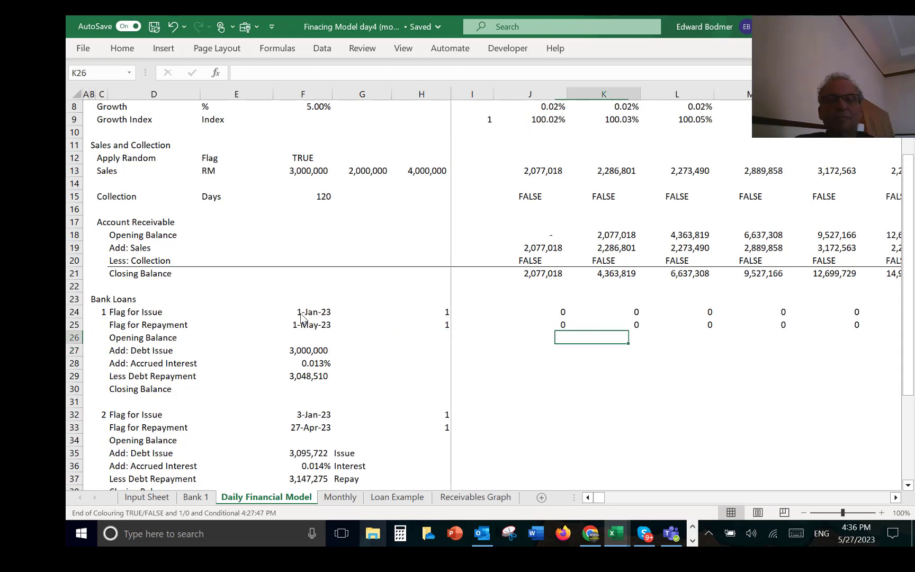
{"action": "key", "text": "Left"}
{"action": "type", "text": "="}
{"action": "key", "text": "Down"}
{"action": "key", "text": "Down"}
{"action": "key", "text": "Down"}
{"action": "key", "text": "Down"}
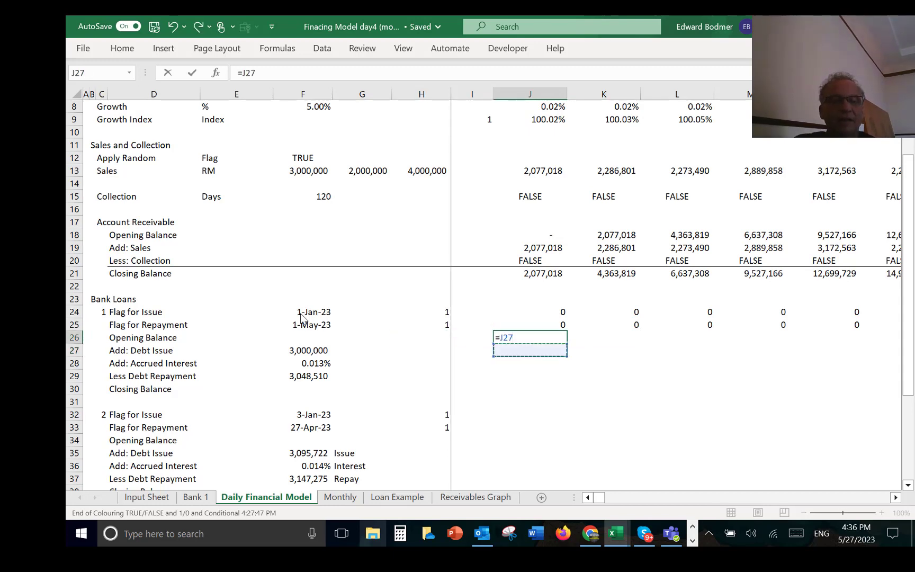
{"action": "key", "text": "Left"}
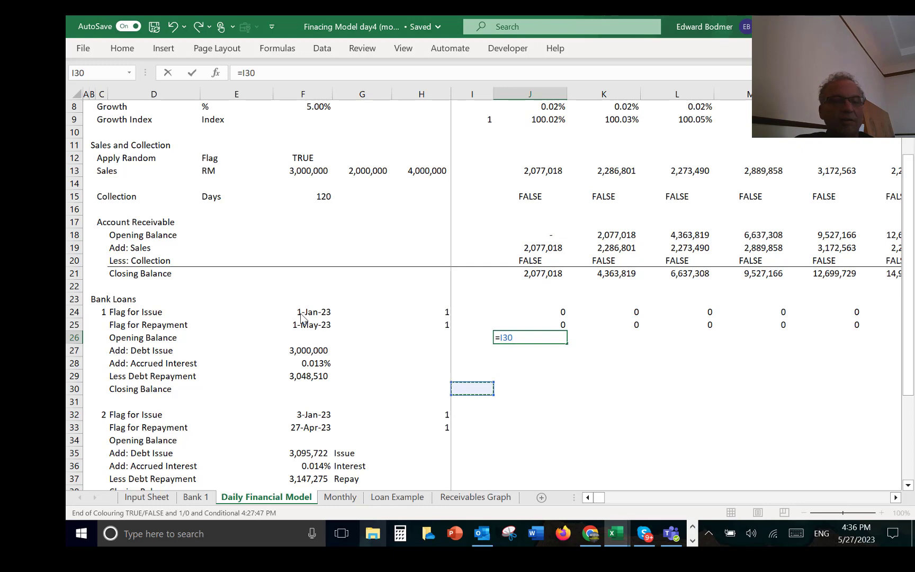
{"action": "key", "text": "Up"}
{"action": "key", "text": "Down"}
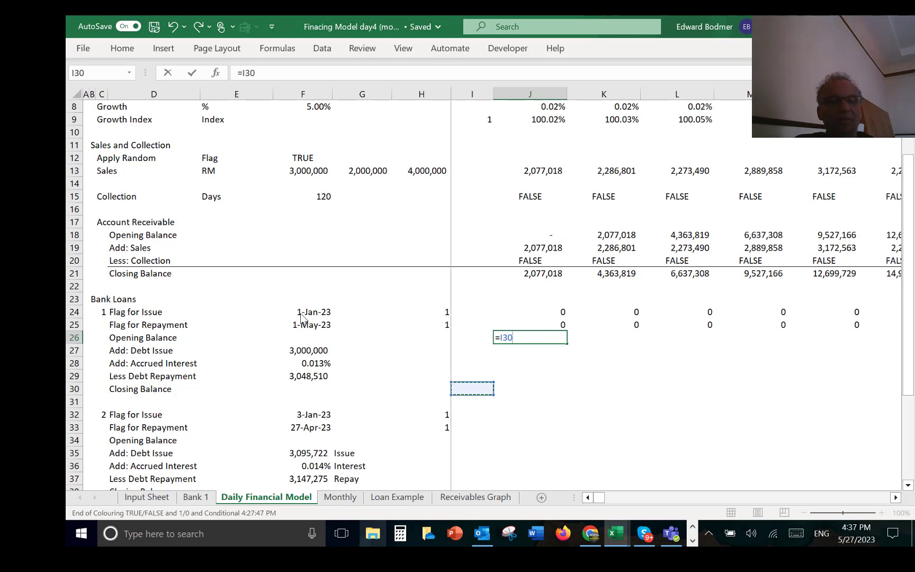
{"action": "key", "text": "Return"}
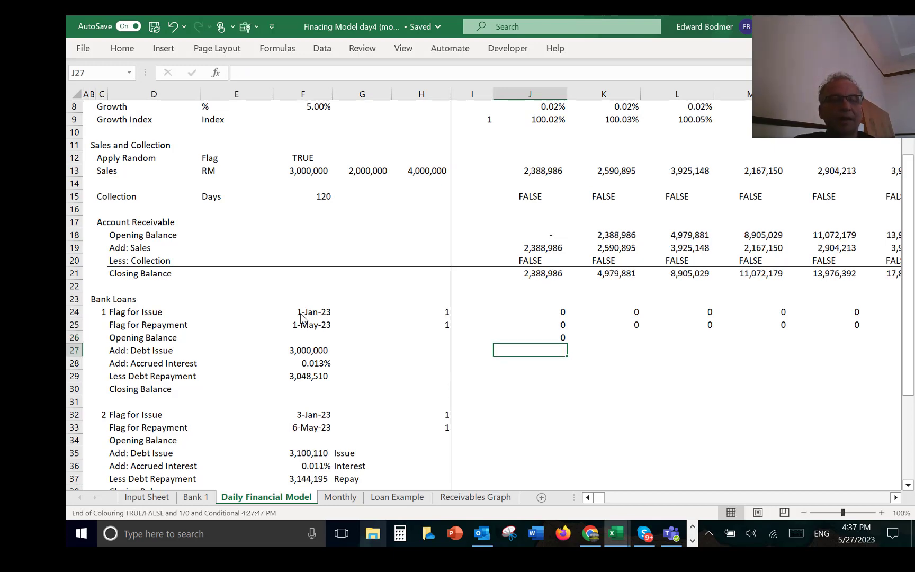
Step: Calculate the first loan's debt issue in J27 as the column-locked loan amount $F27 multiplied by the issue flag
{"action": "type", "text": "="}
{"action": "key", "text": "Left"}
{"action": "key", "text": "Left"}
{"action": "key", "text": "Left"}
{"action": "key", "text": "Left"}
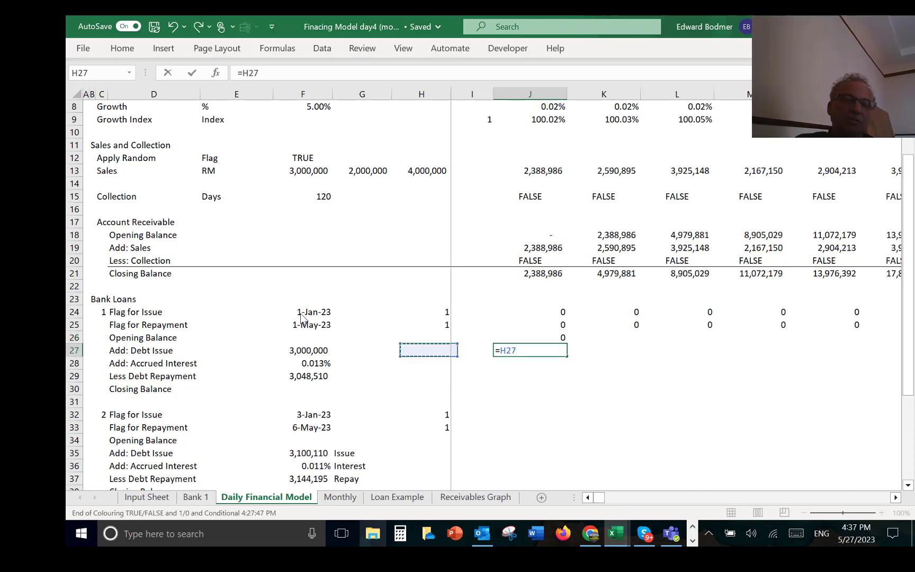
{"action": "key", "text": "F4"}
{"action": "key", "text": "F4"}
{"action": "key", "text": "F4"}
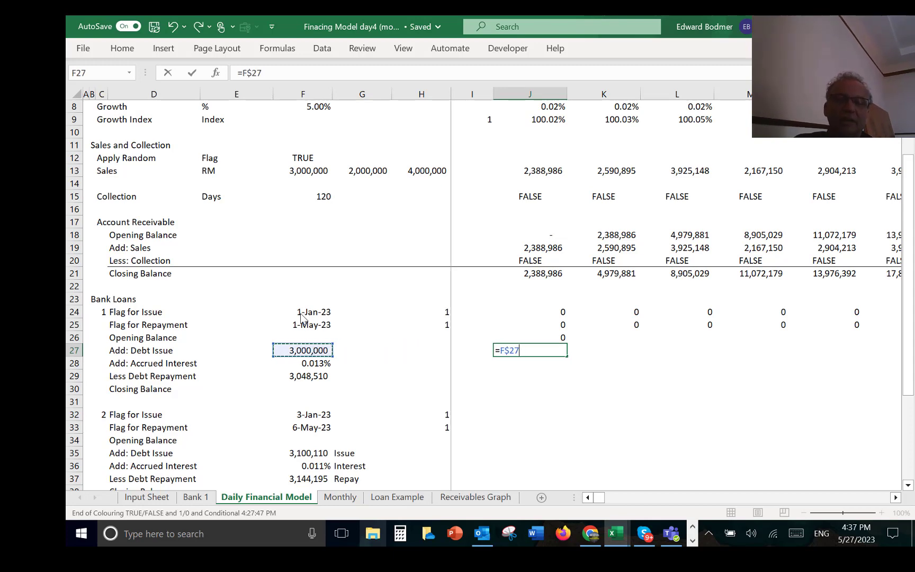
{"action": "type", "text": "*"}
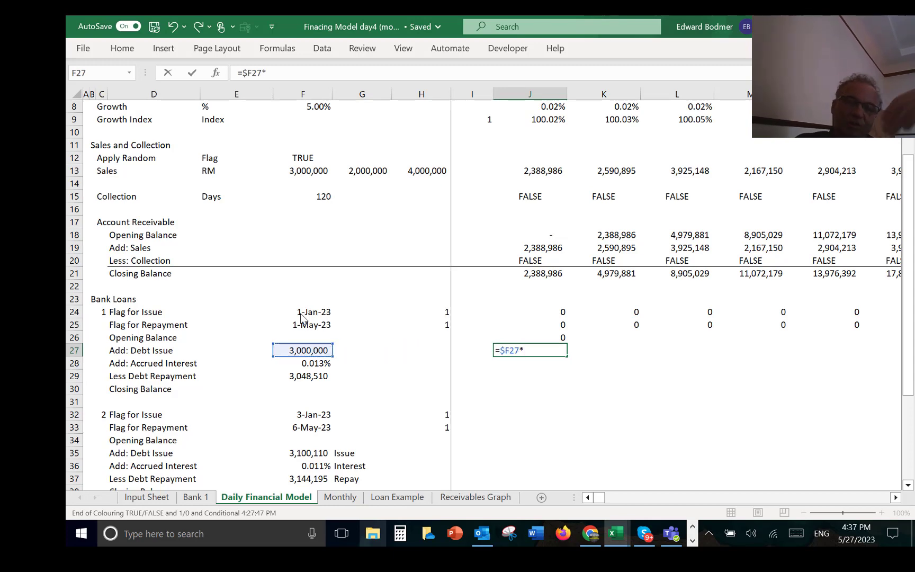
{"action": "key", "text": "Up"}
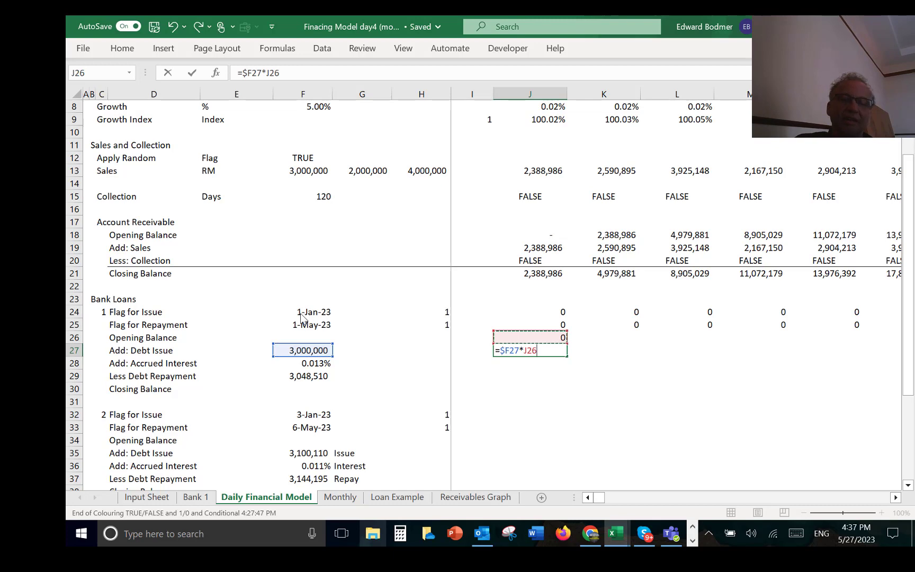
{"action": "key", "text": "Return"}
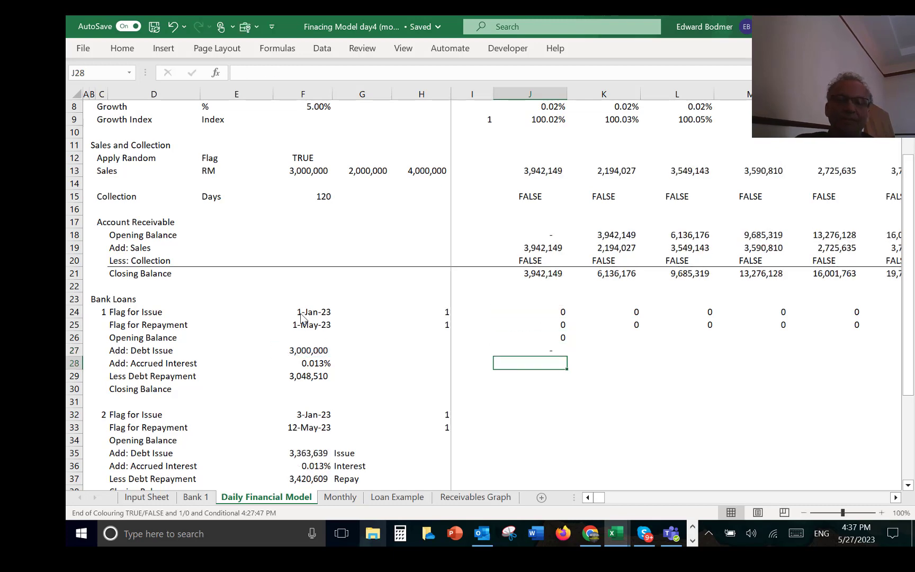
Step: Calculate the first loan's accrued interest in J28 from the daily rate and opening balance with =$F28*J26
{"action": "type", "text": "="}
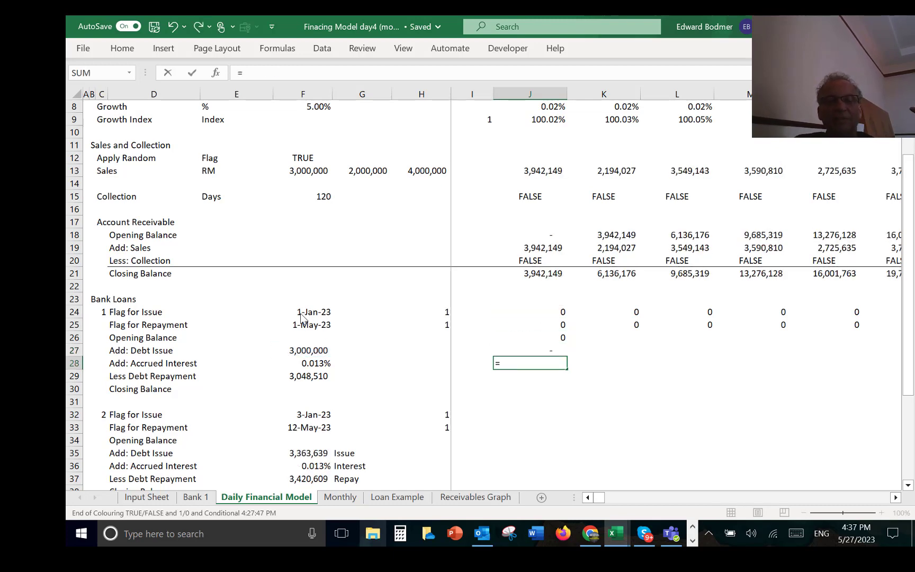
{"action": "key", "text": "Left"}
{"action": "key", "text": "Left"}
{"action": "key", "text": "Left"}
{"action": "key", "text": "Left"}
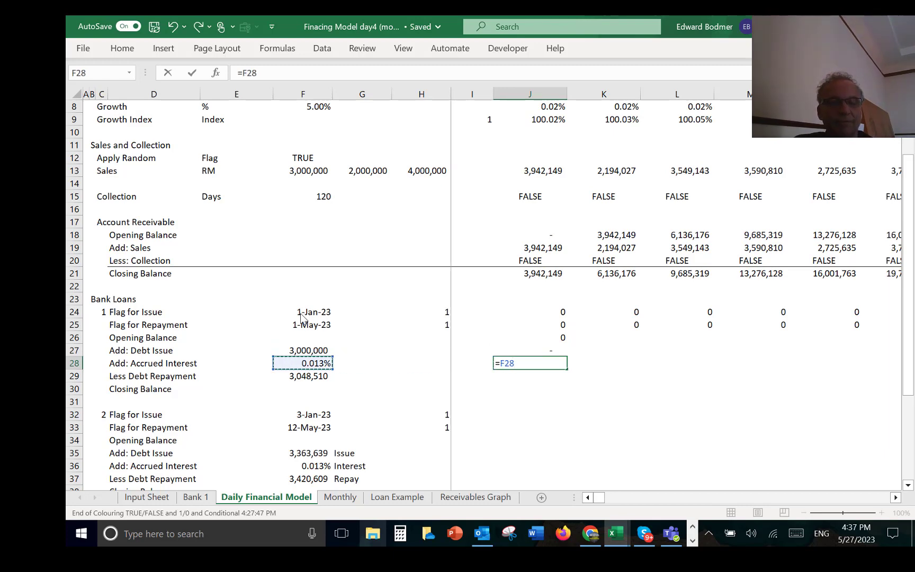
{"action": "key", "text": "F4"}
{"action": "key", "text": "F4"}
{"action": "key", "text": "F4"}
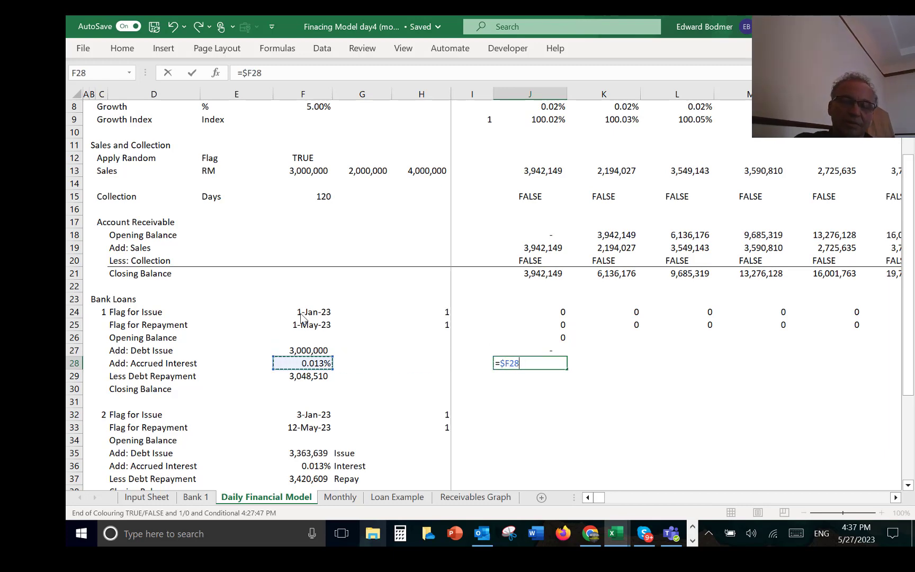
{"action": "type", "text": "*"}
{"action": "key", "text": "Up"}
{"action": "key", "text": "Up"}
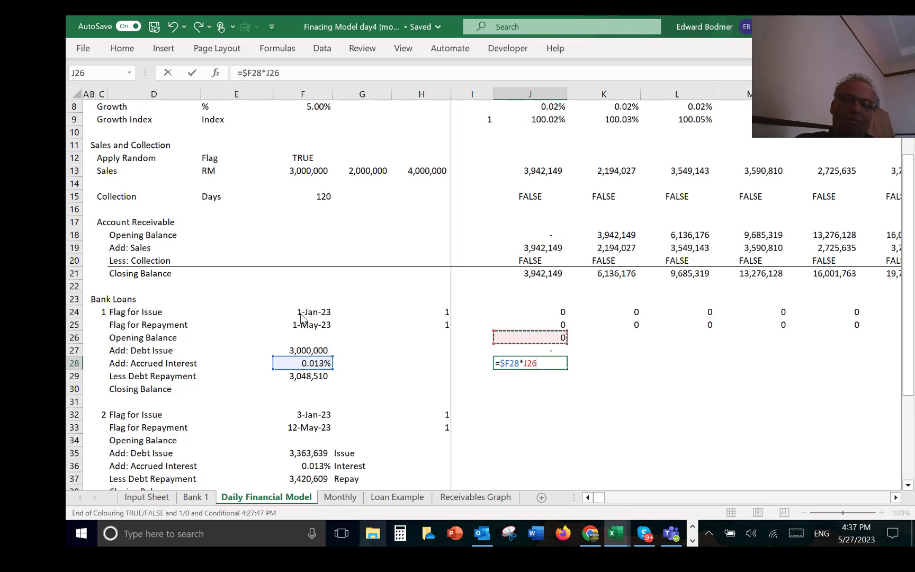
{"action": "key", "text": "Return"}
Step: Format the opening balance in J26 and the accrued interest in J28 so that zeros display as dashes
{"action": "key", "text": "Up"}
{"action": "key", "text": "Up"}
{"action": "key", "text": "Up"}
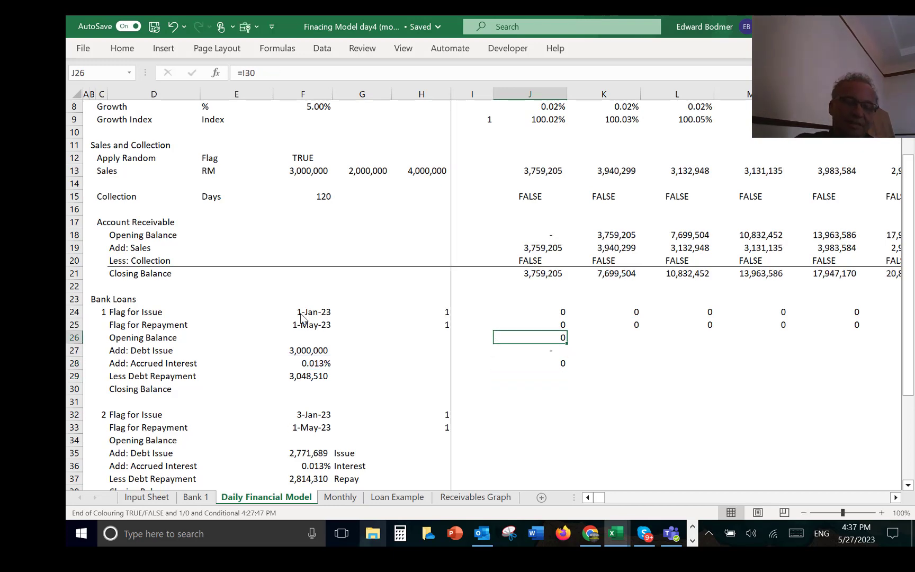
{"action": "key", "text": "ctrl+z"}
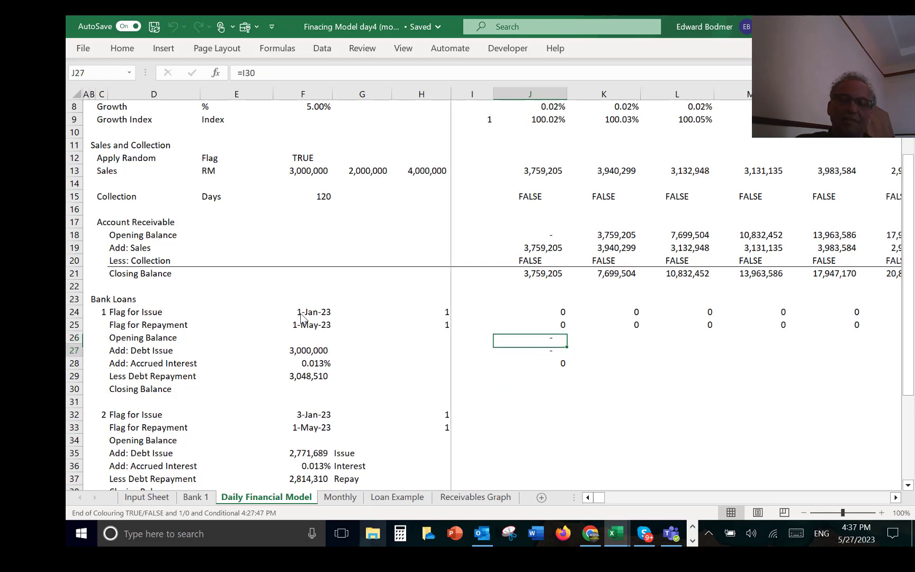
{"action": "key", "text": "Down"}
{"action": "key", "text": "Down"}
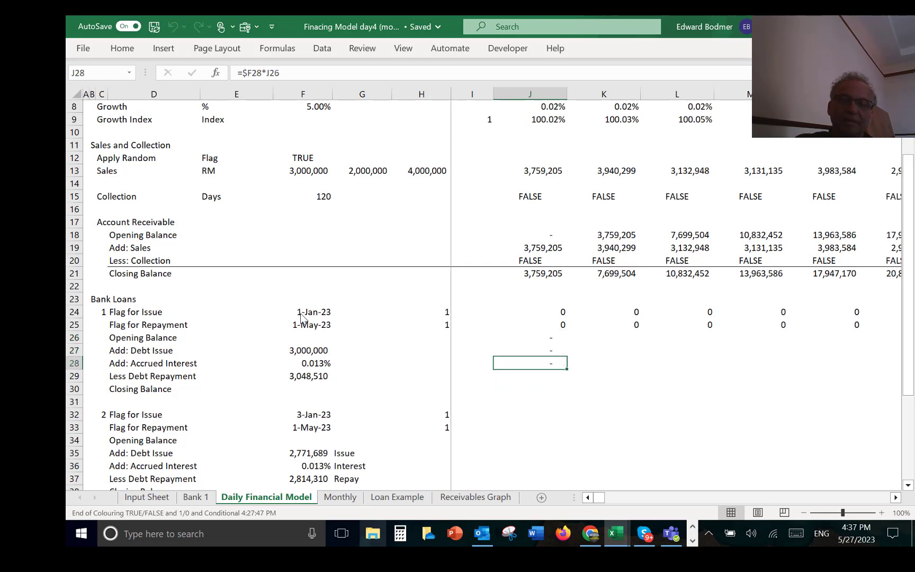
Step: Enter =$F29*J26 in J29 for the first loan's debt repayment and give it the dash-for-zero number format
{"action": "key", "text": "Down"}
{"action": "type", "text": "="}
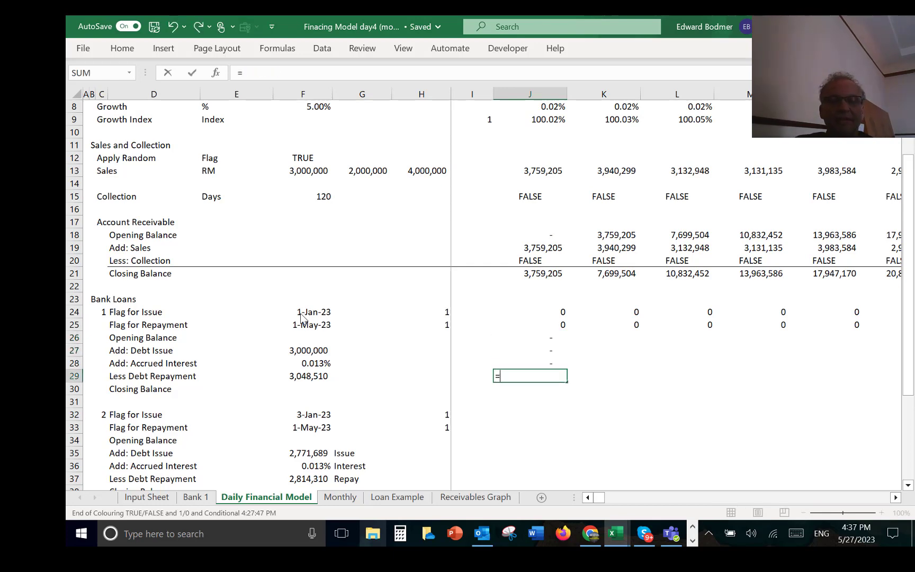
{"action": "key", "text": "Left"}
{"action": "key", "text": "Left"}
{"action": "key", "text": "Left"}
{"action": "key", "text": "Left"}
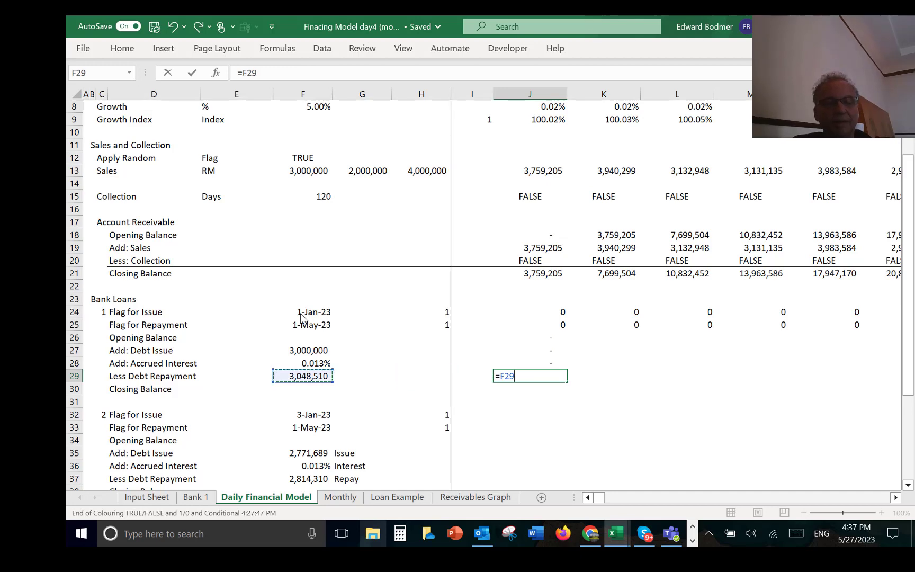
{"action": "key", "text": "F4"}
{"action": "key", "text": "F4"}
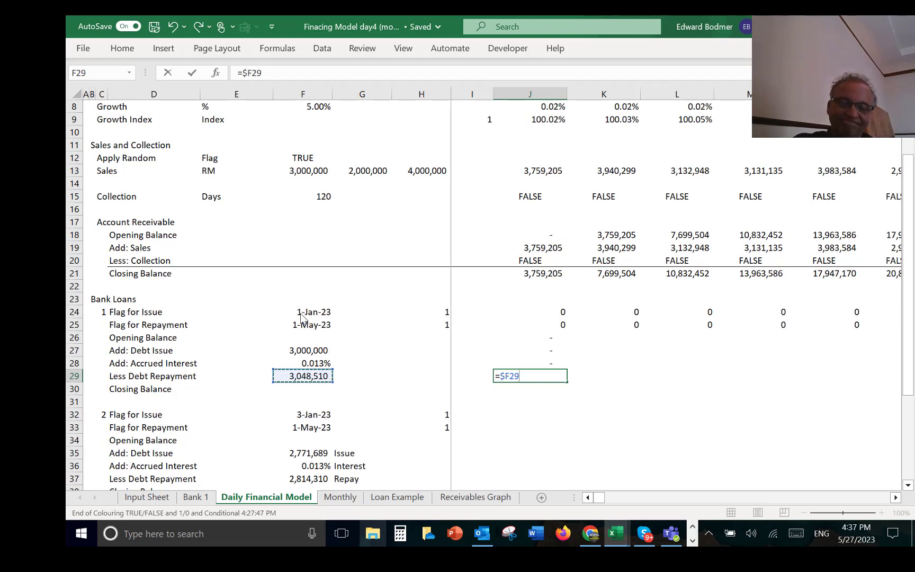
{"action": "type", "text": "*"}
{"action": "key", "text": "Up"}
{"action": "key", "text": "Up"}
{"action": "key", "text": "Up"}
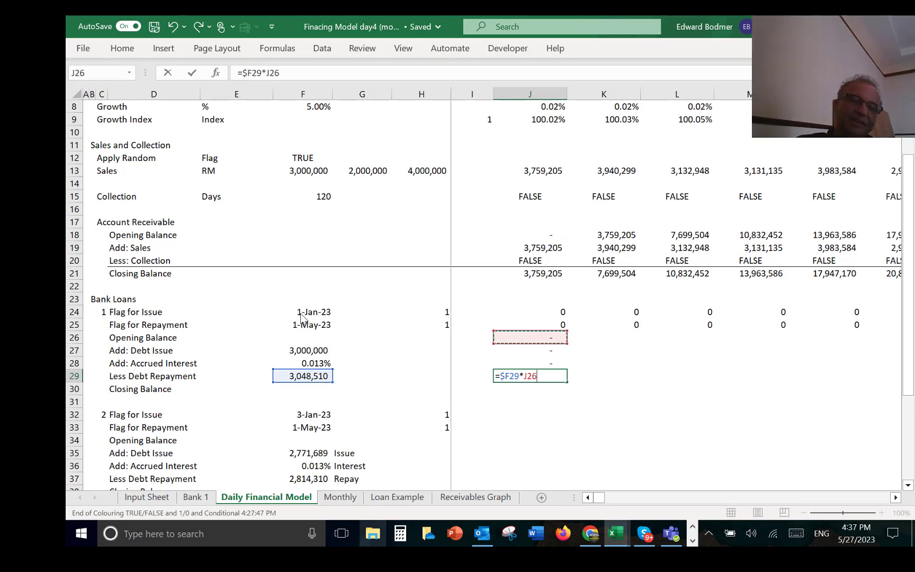
{"action": "key", "text": "ctrl+Return"}
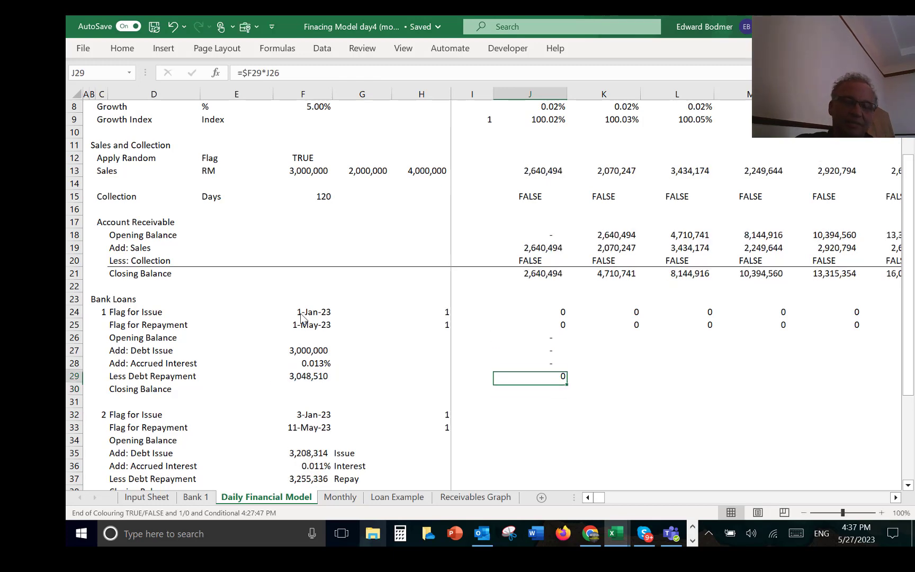
Step: Calculate the first loan's closing balance in J30 with =J26+J27+J28-J29
{"action": "key", "text": "Down"}
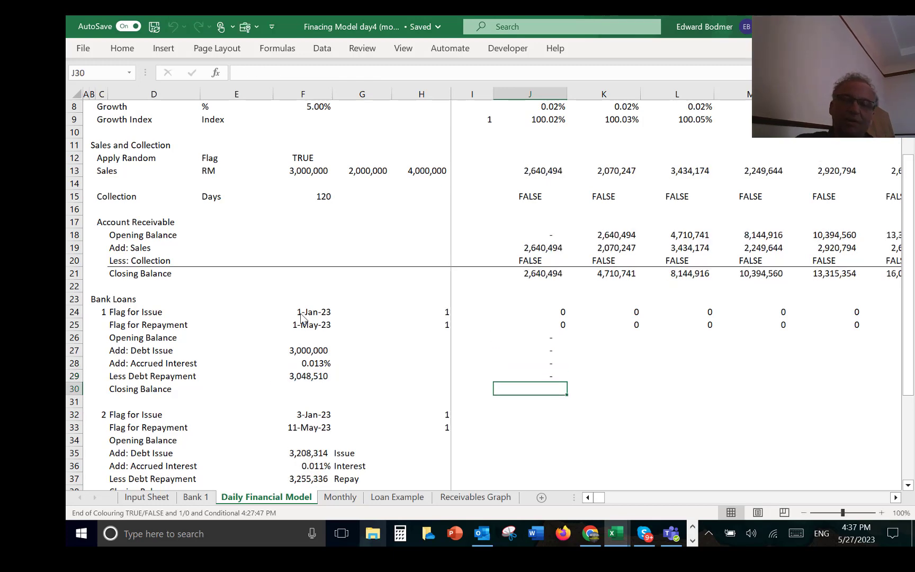
{"action": "type", "text": "="}
{"action": "key", "text": "Up"}
{"action": "key", "text": "Up"}
{"action": "key", "text": "Up"}
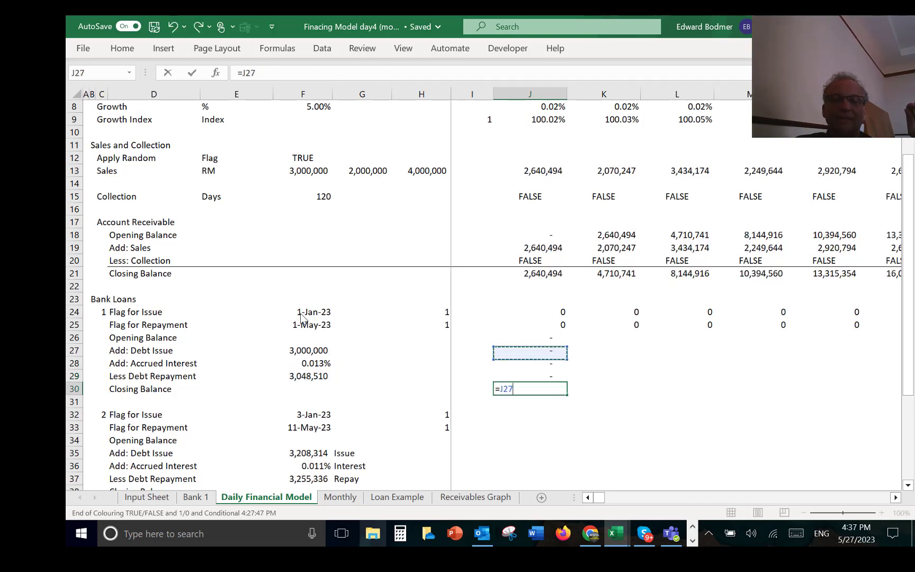
{"action": "key", "text": "Up"}
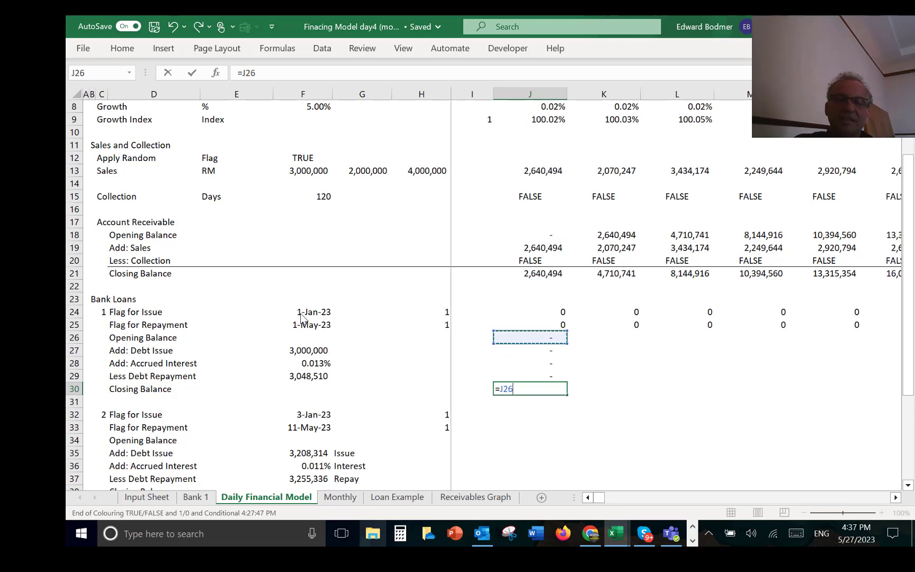
{"action": "type", "text": "+"}
{"action": "key", "text": "Up"}
{"action": "key", "text": "Up"}
{"action": "key", "text": "Up"}
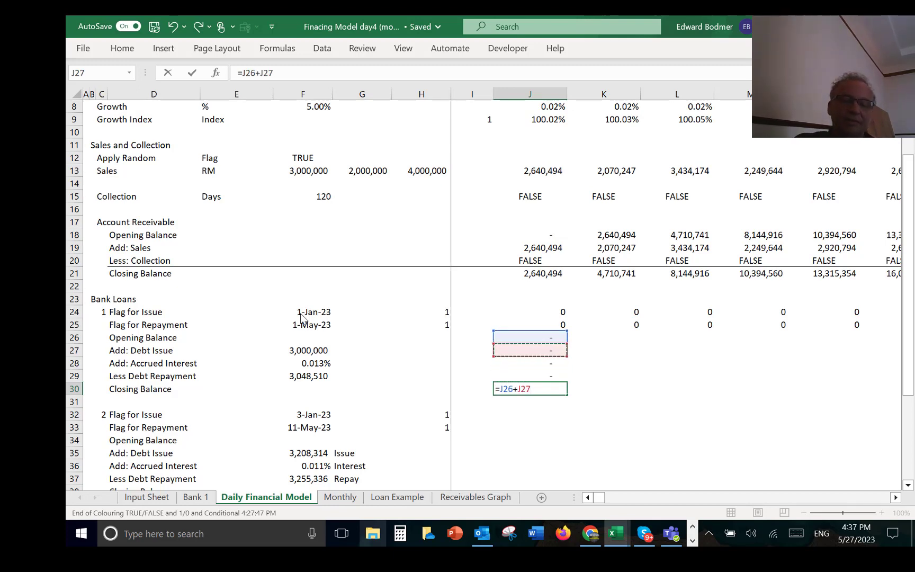
{"action": "type", "text": "+"}
{"action": "key", "text": "Up"}
{"action": "key", "text": "Up"}
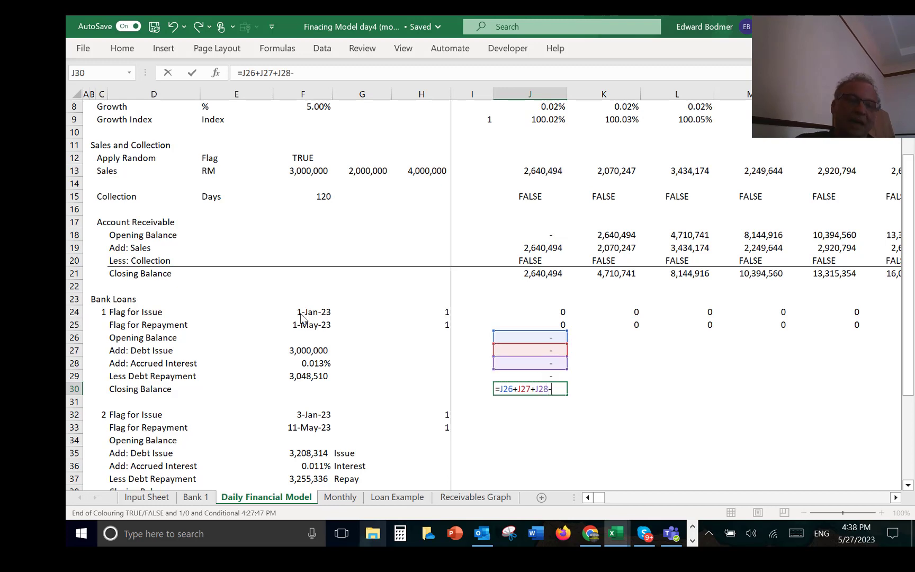
{"action": "type", "text": "-"}
{"action": "key", "text": "Up"}
{"action": "key", "text": "Return"}
Step: Fill the first loan's formulas in J26:J30 across all the daily columns
{"action": "key", "text": "Up"}
{"action": "key", "text": "Up"}
{"action": "key", "text": "Up"}
{"action": "key", "text": "Up"}
{"action": "key", "text": "Up"}
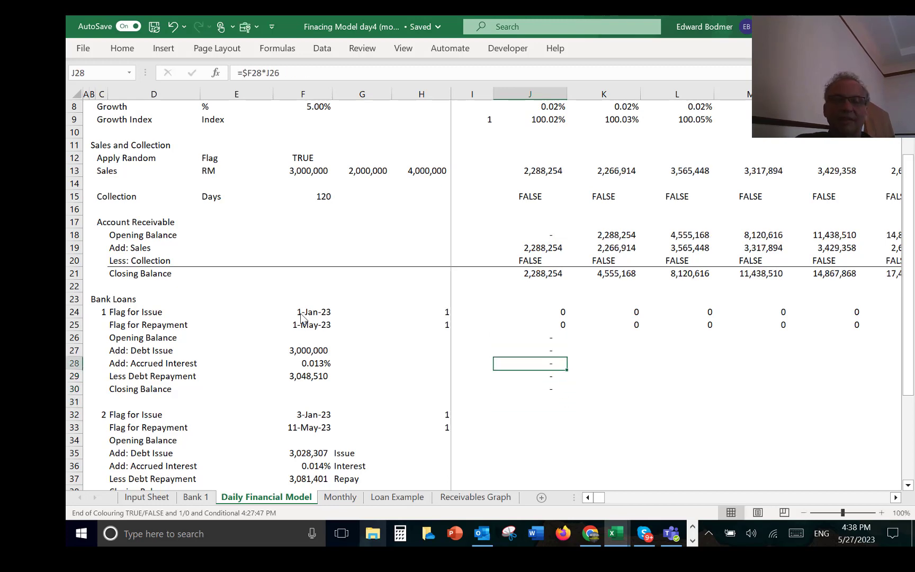
{"action": "key", "text": "shift+Down"}
{"action": "key", "text": "shift+Down"}
{"action": "key", "text": "shift+Down"}
{"action": "key", "text": "shift+Down"}
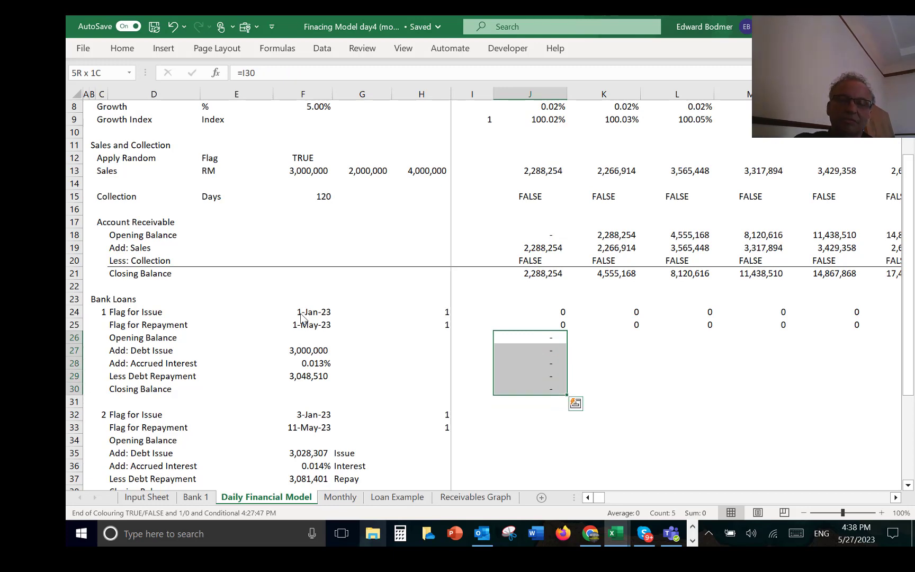
{"action": "key", "text": "ctrl+shift+r"}
Step: Examine the first loan's filled rows against the timeline dates up to mid-July 2022
{"action": "key", "text": "Right"}
{"action": "key", "text": "Right"}
{"action": "key", "text": "Right"}
{"action": "key", "text": "Right"}
{"action": "key", "text": "Right"}
{"action": "key", "text": "Right"}
{"action": "key", "text": "Right"}
{"action": "key", "text": "Right"}
{"action": "key", "text": "Right"}
{"action": "key", "text": "Right"}
{"action": "key", "text": "Right"}
{"action": "key", "text": "Right"}
{"action": "key", "text": "Right"}
{"action": "key", "text": "Right"}
{"action": "key", "text": "Right"}
{"action": "key", "text": "Right"}
{"action": "key", "text": "Right"}
{"action": "key", "text": "Right"}
{"action": "key", "text": "Right"}
{"action": "key", "text": "Right"}
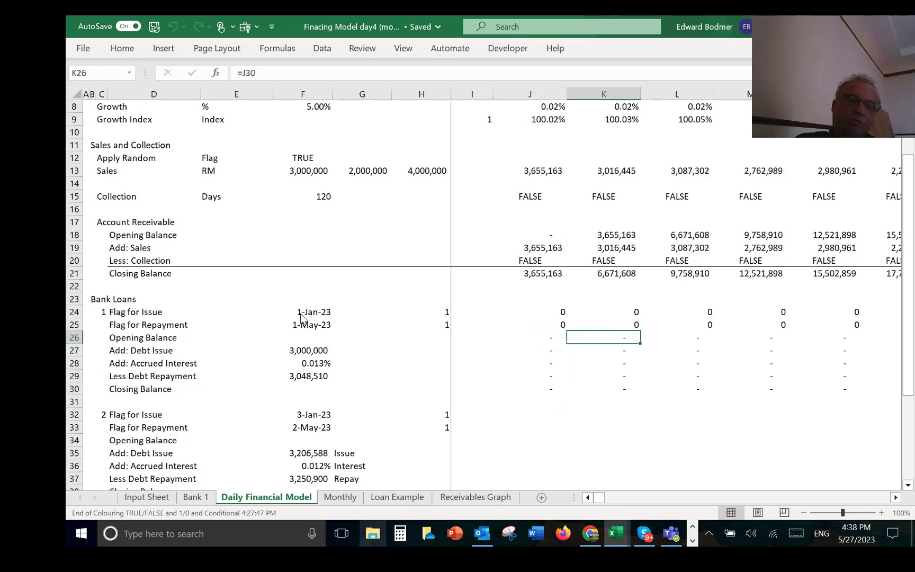
{"action": "key", "text": "Right"}
{"action": "key", "text": "Right"}
{"action": "key", "text": "Right"}
{"action": "key", "text": "Right"}
{"action": "key", "text": "Right"}
{"action": "key", "text": "Right"}
{"action": "key", "text": "Right"}
{"action": "key", "text": "Right"}
{"action": "key", "text": "Right"}
{"action": "key", "text": "Right"}
{"action": "key", "text": "Right"}
{"action": "key", "text": "Right"}
{"action": "key", "text": "Right"}
{"action": "key", "text": "Right"}
{"action": "key", "text": "Right"}
{"action": "key", "text": "Right"}
{"action": "key", "text": "Right"}
{"action": "key", "text": "Right"}
{"action": "key", "text": "Right"}
{"action": "key", "text": "Right"}
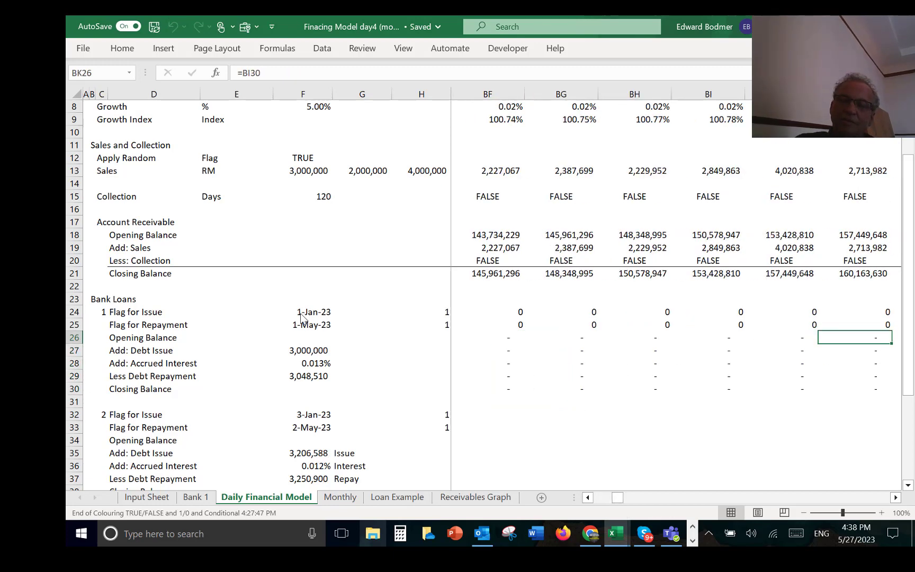
{"action": "key", "text": "Right"}
{"action": "key", "text": "Right"}
{"action": "key", "text": "Right"}
{"action": "key", "text": "Right"}
{"action": "key", "text": "Right"}
{"action": "key", "text": "Right"}
{"action": "key", "text": "Right"}
{"action": "key", "text": "Right"}
{"action": "key", "text": "Right"}
{"action": "key", "text": "Right"}
{"action": "key", "text": "Right"}
{"action": "key", "text": "Right"}
{"action": "key", "text": "Right"}
{"action": "key", "text": "Right"}
{"action": "key", "text": "Right"}
{"action": "key", "text": "Right"}
{"action": "key", "text": "Right"}
{"action": "key", "text": "Right"}
{"action": "key", "text": "Right"}
{"action": "key", "text": "Right"}
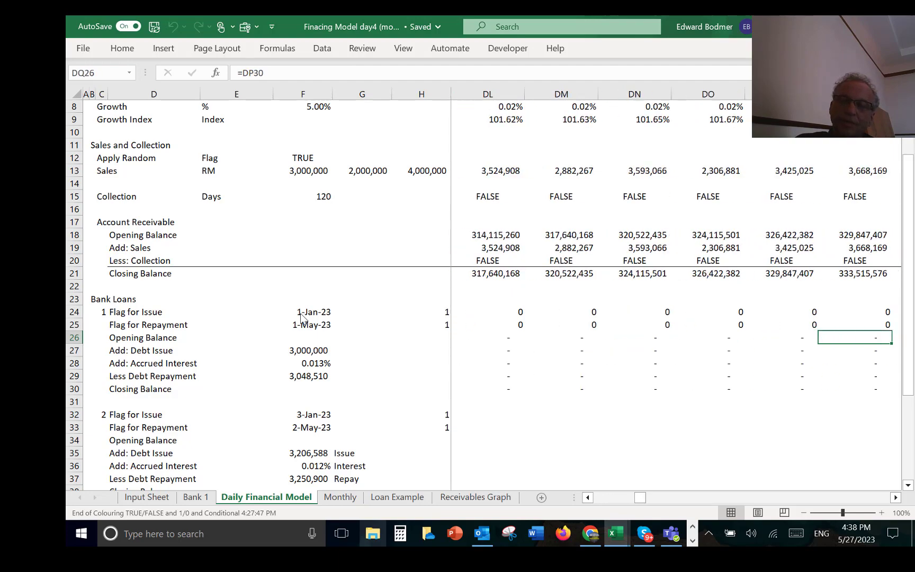
{"action": "key", "text": "Right"}
{"action": "key", "text": "Right"}
{"action": "key", "text": "Right"}
{"action": "key", "text": "Right"}
{"action": "key", "text": "Right"}
{"action": "key", "text": "Right"}
{"action": "key", "text": "Right"}
{"action": "key", "text": "Right"}
{"action": "key", "text": "Right"}
{"action": "key", "text": "Right"}
{"action": "key", "text": "Right"}
{"action": "key", "text": "Right"}
{"action": "key", "text": "Right"}
{"action": "key", "text": "Right"}
{"action": "key", "text": "Right"}
{"action": "key", "text": "Right"}
{"action": "key", "text": "Right"}
{"action": "key", "text": "Right"}
{"action": "key", "text": "Right"}
{"action": "key", "text": "Right"}
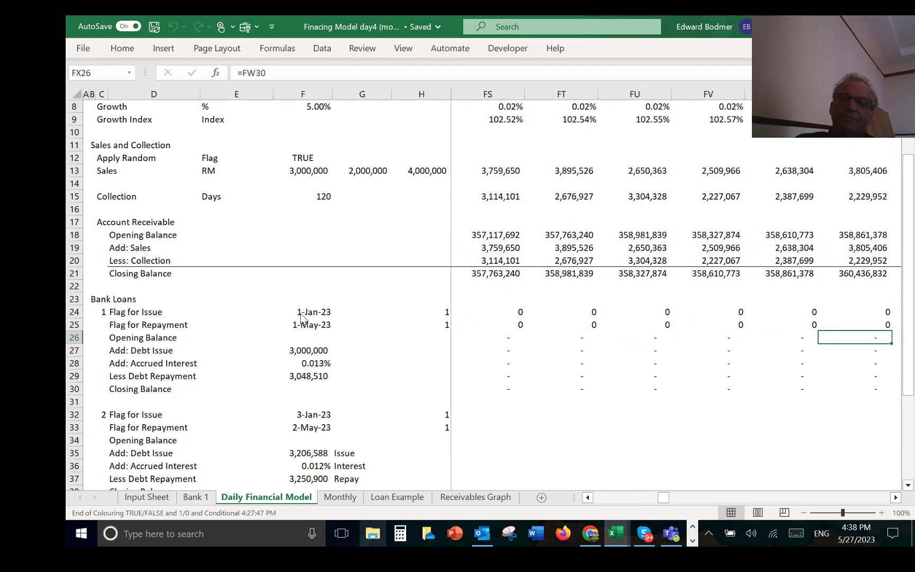
{"action": "key", "text": "Up"}
{"action": "key", "text": "Up"}
{"action": "key", "text": "Up"}
{"action": "key", "text": "Up"}
{"action": "key", "text": "Up"}
{"action": "key", "text": "Up"}
{"action": "key", "text": "Up"}
{"action": "key", "text": "Up"}
{"action": "key", "text": "Up"}
{"action": "key", "text": "Up"}
{"action": "key", "text": "Up"}
{"action": "key", "text": "Up"}
{"action": "key", "text": "Up"}
{"action": "key", "text": "Up"}
{"action": "key", "text": "Up"}
{"action": "key", "text": "Up"}
{"action": "key", "text": "Up"}
{"action": "key", "text": "Up"}
{"action": "key", "text": "Up"}
{"action": "key", "text": "Up"}
{"action": "key", "text": "Up"}
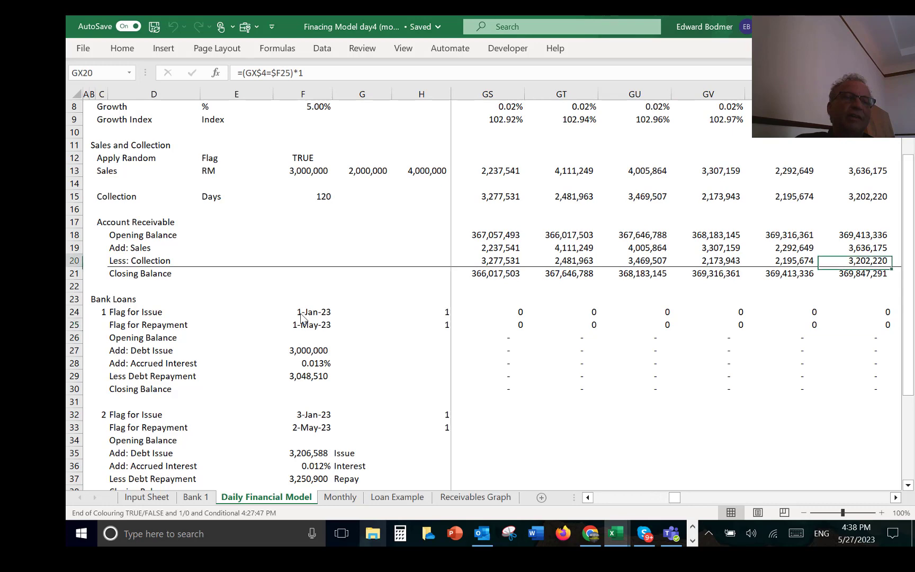
{"action": "key", "text": "Down"}
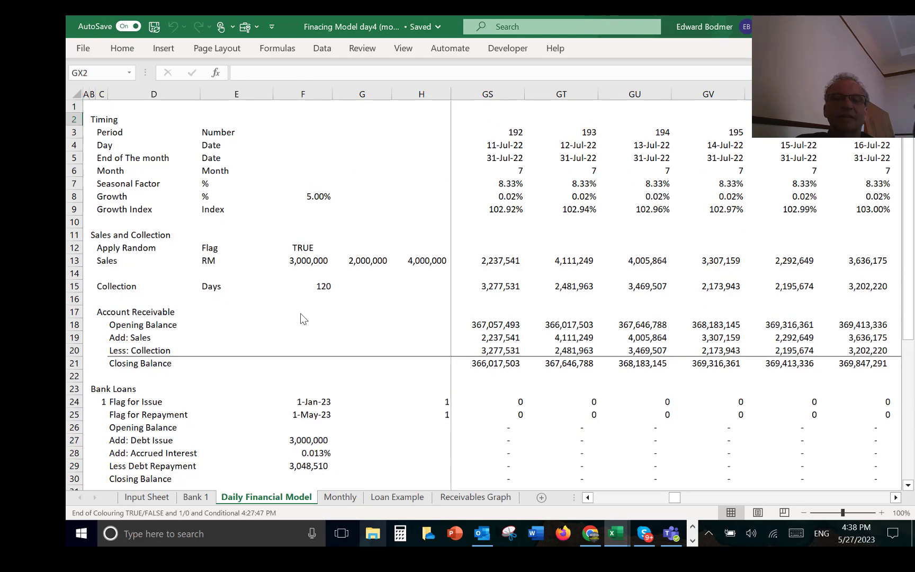
{"action": "key", "text": "Down"}
{"action": "key", "text": "Down"}
{"action": "key", "text": "Down"}
{"action": "key", "text": "Down"}
{"action": "key", "text": "Down"}
{"action": "key", "text": "Down"}
{"action": "key", "text": "Down"}
{"action": "key", "text": "Down"}
{"action": "key", "text": "Down"}
{"action": "key", "text": "Down"}
{"action": "key", "text": "Down"}
{"action": "key", "text": "Down"}
{"action": "key", "text": "Down"}
{"action": "key", "text": "Down"}
{"action": "key", "text": "Down"}
{"action": "key", "text": "Down"}
{"action": "key", "text": "Down"}
{"action": "key", "text": "Down"}
{"action": "key", "text": "Down"}
{"action": "key", "text": "Down"}
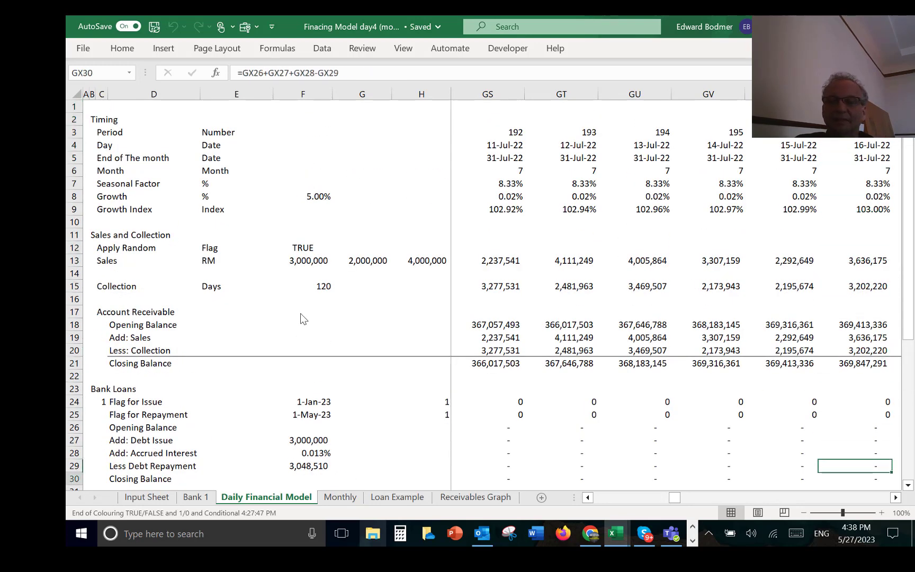
Step: Follow the first loan's closing balance in row 30 along the timeline to January 2023, past the issue date
{"action": "key", "text": "Right"}
{"action": "key", "text": "Up"}
{"action": "key", "text": "Up"}
{"action": "key", "text": "Right"}
{"action": "key", "text": "Right"}
{"action": "key", "text": "Right"}
{"action": "key", "text": "Right"}
{"action": "key", "text": "Right"}
{"action": "key", "text": "Right"}
{"action": "key", "text": "Right"}
{"action": "key", "text": "Right"}
{"action": "key", "text": "Right"}
{"action": "key", "text": "Right"}
{"action": "key", "text": "Right"}
{"action": "key", "text": "Right"}
{"action": "key", "text": "Right"}
{"action": "key", "text": "Right"}
{"action": "key", "text": "Right"}
{"action": "key", "text": "Right"}
{"action": "key", "text": "Right"}
{"action": "key", "text": "Right"}
{"action": "key", "text": "Right"}
{"action": "key", "text": "Right"}
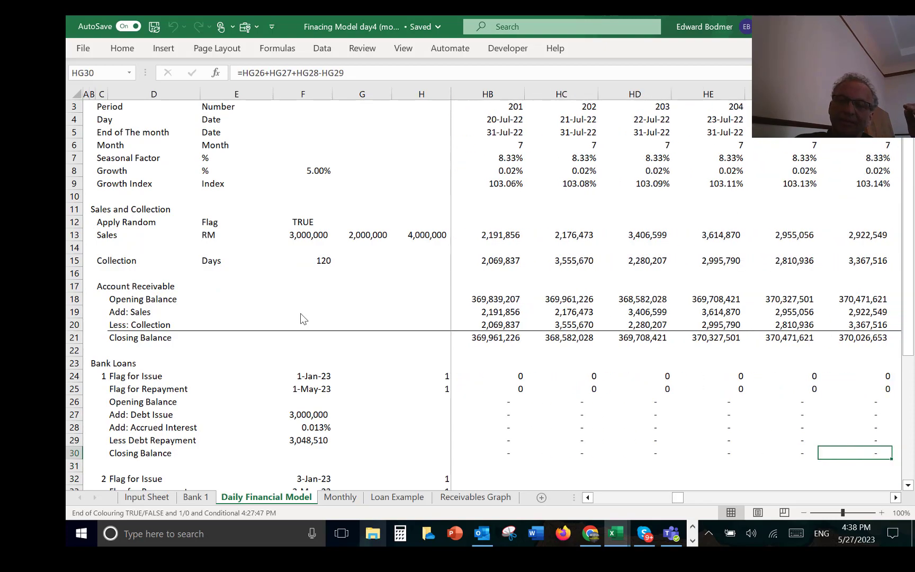
{"action": "key", "text": "Right"}
{"action": "key", "text": "Right"}
{"action": "key", "text": "Right"}
{"action": "key", "text": "Right"}
{"action": "key", "text": "Right"}
{"action": "key", "text": "Right"}
{"action": "key", "text": "Right"}
{"action": "key", "text": "Right"}
{"action": "key", "text": "Right"}
{"action": "key", "text": "Right"}
{"action": "key", "text": "Right"}
{"action": "key", "text": "Right"}
{"action": "key", "text": "Right"}
{"action": "key", "text": "Right"}
{"action": "key", "text": "Right"}
{"action": "key", "text": "Right"}
{"action": "key", "text": "Right"}
{"action": "key", "text": "Right"}
{"action": "key", "text": "Right"}
{"action": "key", "text": "Right"}
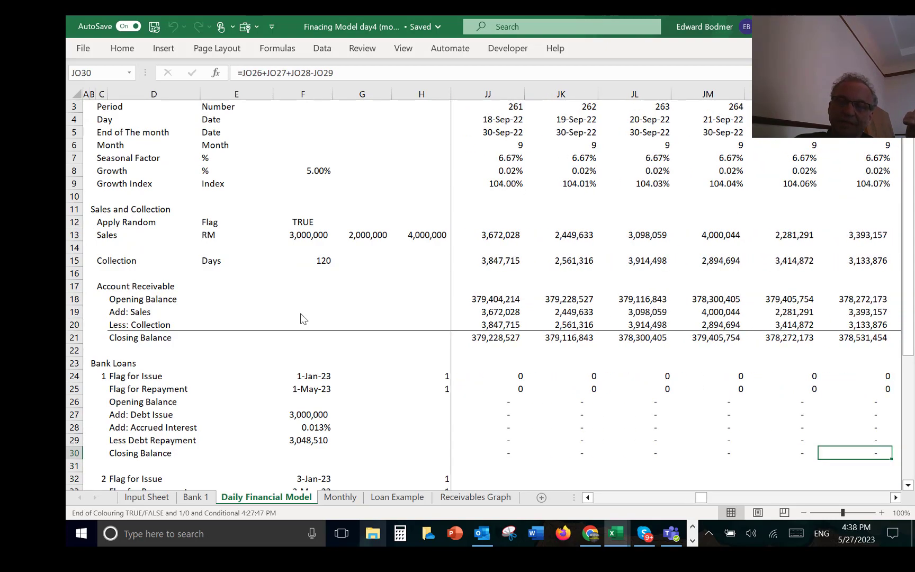
{"action": "key", "text": "Right"}
{"action": "key", "text": "Right"}
{"action": "key", "text": "Right"}
{"action": "key", "text": "Right"}
{"action": "key", "text": "Right"}
{"action": "key", "text": "Right"}
{"action": "key", "text": "Right"}
{"action": "key", "text": "Right"}
{"action": "key", "text": "Right"}
{"action": "key", "text": "Right"}
{"action": "key", "text": "Right"}
{"action": "key", "text": "Right"}
{"action": "key", "text": "Right"}
{"action": "key", "text": "Right"}
{"action": "key", "text": "Right"}
{"action": "key", "text": "Right"}
{"action": "key", "text": "Right"}
{"action": "key", "text": "Right"}
{"action": "key", "text": "Right"}
{"action": "key", "text": "Right"}
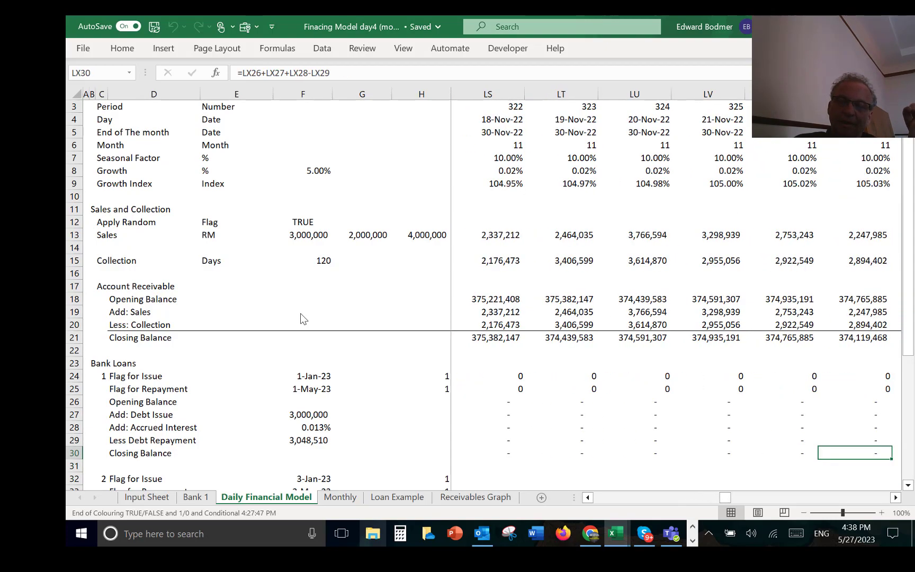
{"action": "key", "text": "Right"}
{"action": "key", "text": "Right"}
{"action": "key", "text": "Right"}
{"action": "key", "text": "Right"}
{"action": "key", "text": "Right"}
{"action": "key", "text": "Right"}
{"action": "key", "text": "Right"}
{"action": "key", "text": "Right"}
{"action": "key", "text": "Right"}
{"action": "key", "text": "Right"}
{"action": "key", "text": "Right"}
{"action": "key", "text": "Right"}
{"action": "key", "text": "Right"}
{"action": "key", "text": "Right"}
{"action": "key", "text": "Right"}
{"action": "key", "text": "Right"}
{"action": "key", "text": "Right"}
{"action": "key", "text": "Right"}
{"action": "key", "text": "Right"}
{"action": "key", "text": "Right"}
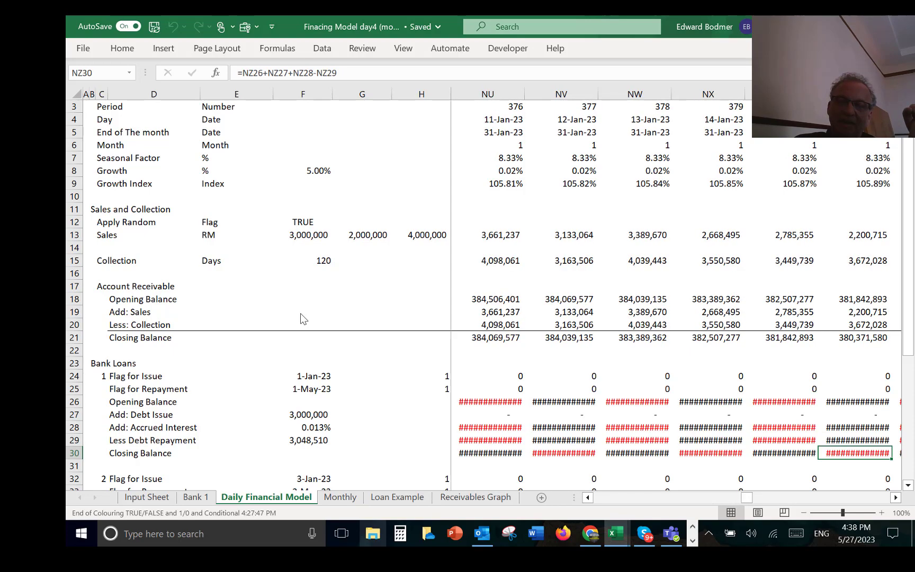
Step: Widen all the daily timeline columns from column J onward so the first loan's large balances have more room
{"action": "key", "text": "Up"}
{"action": "key", "text": "Up"}
{"action": "key", "text": "Up"}
{"action": "key", "text": "Up"}
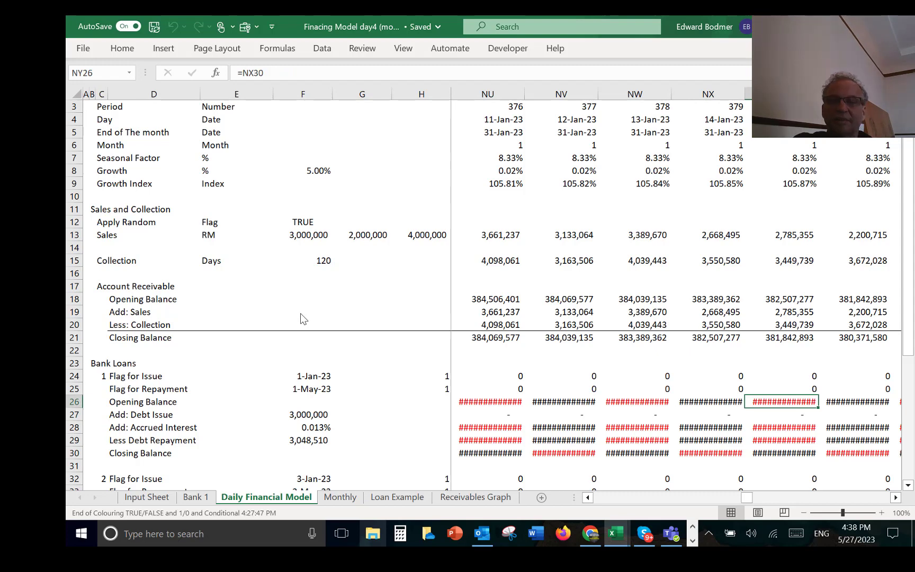
{"action": "key", "text": "ctrl+Left"}
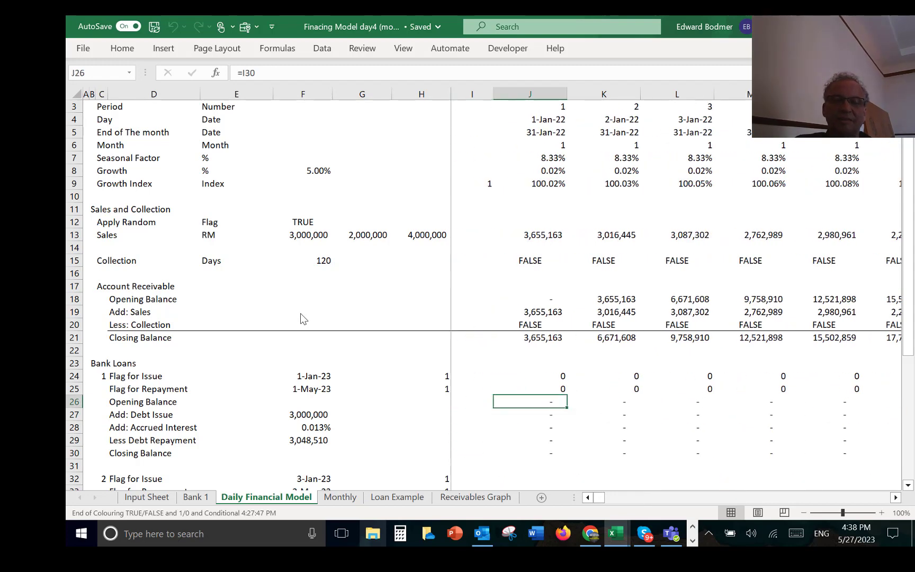
{"action": "key", "text": "shift+Down"}
{"action": "key", "text": "shift+Down"}
{"action": "key", "text": "shift+Down"}
{"action": "key", "text": "shift+Down"}
{"action": "key", "text": "ctrl+shift+Right"}
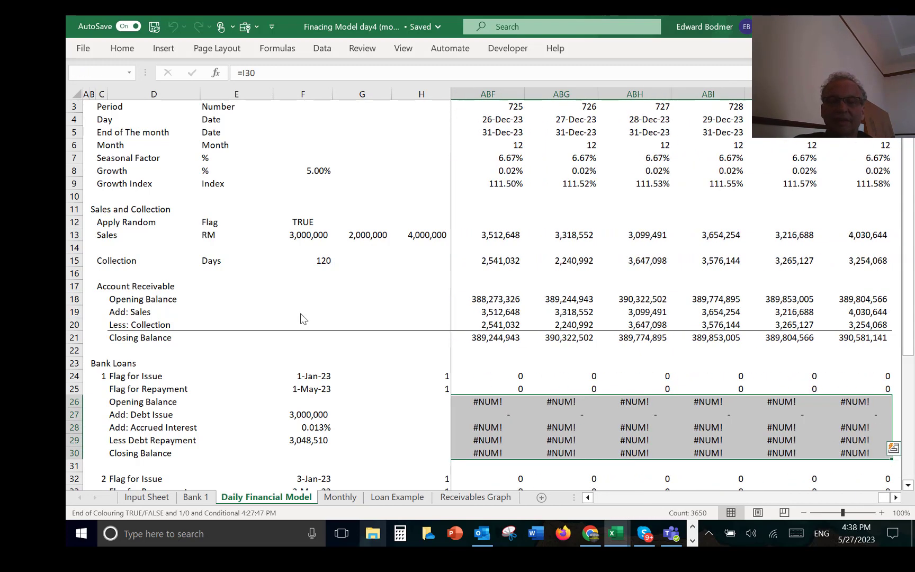
{"action": "key", "text": "ctrl+space"}
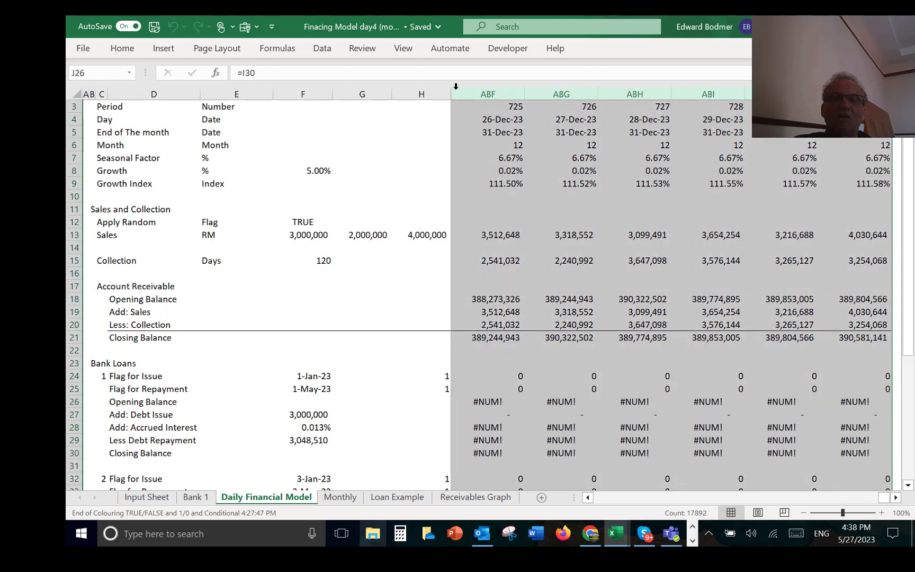
{"action": "left_click_drag", "start_coordinate": [524, 94], "coordinate": [540, 102]}
{"action": "key", "text": "Left"}
{"action": "key", "text": "Left"}
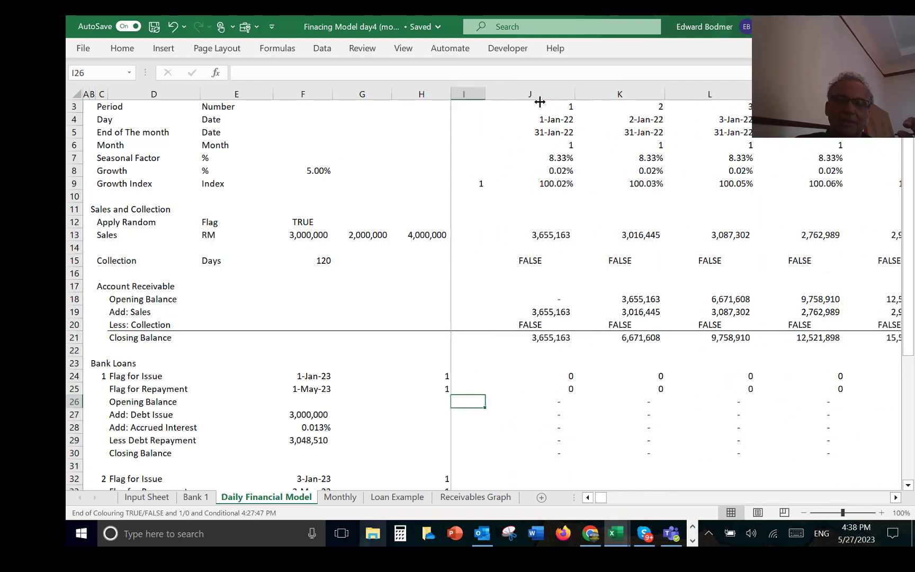
Step: Follow the first loan's opening balance in row 26 along the timeline from January 2022 to mid-January 2023
{"action": "key", "text": "Right"}
{"action": "key", "text": "Right"}
{"action": "key", "text": "Right"}
{"action": "key", "text": "Left"}
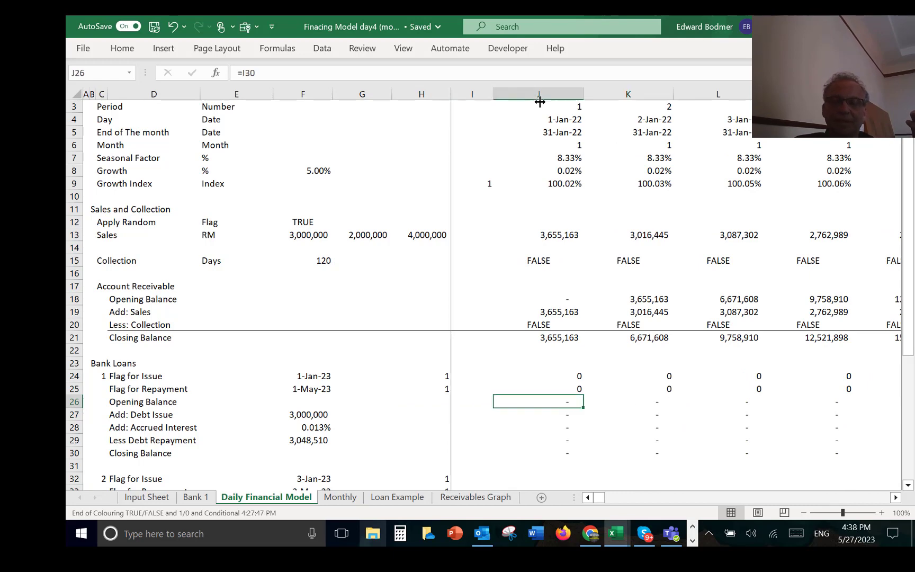
{"action": "key", "text": "Right"}
{"action": "key", "text": "Right"}
{"action": "key", "text": "Right"}
{"action": "key", "text": "Right"}
{"action": "key", "text": "Right"}
{"action": "key", "text": "Right"}
{"action": "key", "text": "Right"}
{"action": "key", "text": "Right"}
{"action": "key", "text": "Right"}
{"action": "key", "text": "Right"}
{"action": "key", "text": "Right"}
{"action": "key", "text": "Right"}
{"action": "key", "text": "Right"}
{"action": "key", "text": "Right"}
{"action": "key", "text": "Right"}
{"action": "key", "text": "Right"}
{"action": "key", "text": "Right"}
{"action": "key", "text": "Right"}
{"action": "key", "text": "Right"}
{"action": "key", "text": "Right"}
{"action": "key", "text": "Right"}
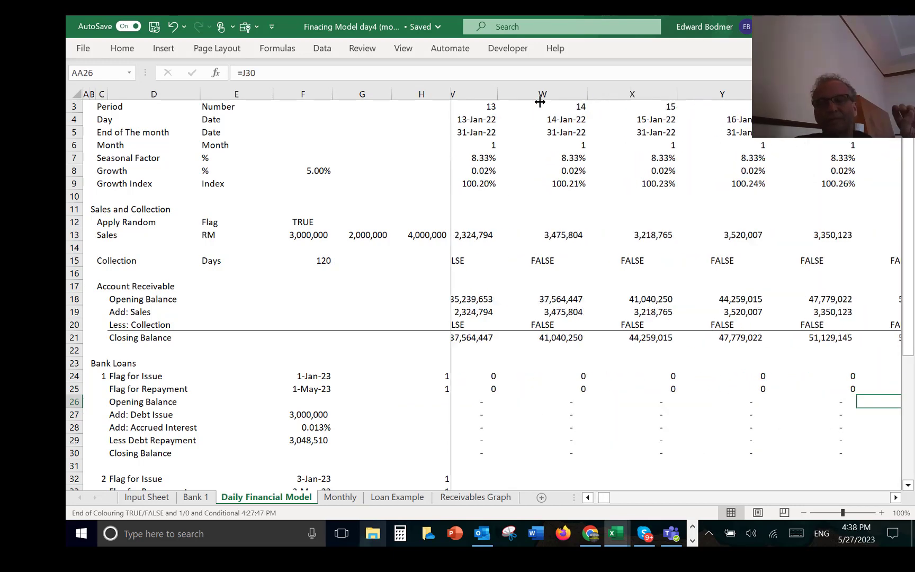
{"action": "key", "text": "Right"}
{"action": "key", "text": "Right"}
{"action": "key", "text": "Right"}
{"action": "key", "text": "Right"}
{"action": "key", "text": "Right"}
{"action": "key", "text": "Right"}
{"action": "key", "text": "Right"}
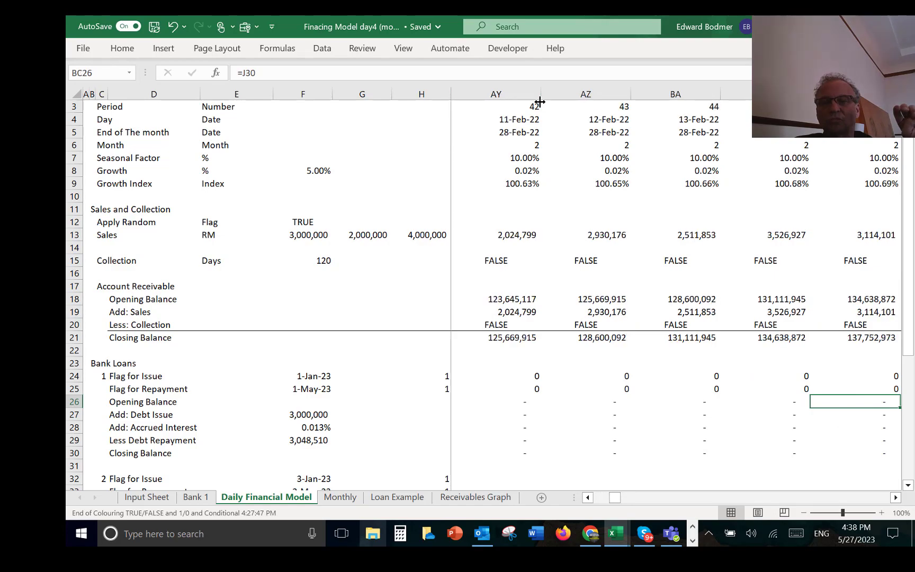
{"action": "key", "text": "Right"}
{"action": "key", "text": "Right"}
{"action": "key", "text": "Right"}
{"action": "key", "text": "Right"}
{"action": "key", "text": "Right"}
{"action": "key", "text": "Right"}
{"action": "key", "text": "Right"}
{"action": "key", "text": "Right"}
{"action": "key", "text": "Right"}
{"action": "key", "text": "Right"}
{"action": "key", "text": "Right"}
{"action": "key", "text": "Right"}
{"action": "key", "text": "Right"}
{"action": "key", "text": "Right"}
{"action": "key", "text": "Right"}
{"action": "key", "text": "Right"}
{"action": "key", "text": "Right"}
{"action": "key", "text": "Right"}
{"action": "key", "text": "Right"}
{"action": "key", "text": "Right"}
{"action": "key", "text": "Right"}
{"action": "key", "text": "Right"}
{"action": "key", "text": "Right"}
{"action": "key", "text": "Right"}
{"action": "key", "text": "Right"}
{"action": "key", "text": "Right"}
{"action": "key", "text": "Right"}
{"action": "key", "text": "Right"}
{"action": "key", "text": "Right"}
{"action": "key", "text": "Right"}
{"action": "key", "text": "Right"}
{"action": "key", "text": "Right"}
{"action": "key", "text": "Right"}
{"action": "key", "text": "Right"}
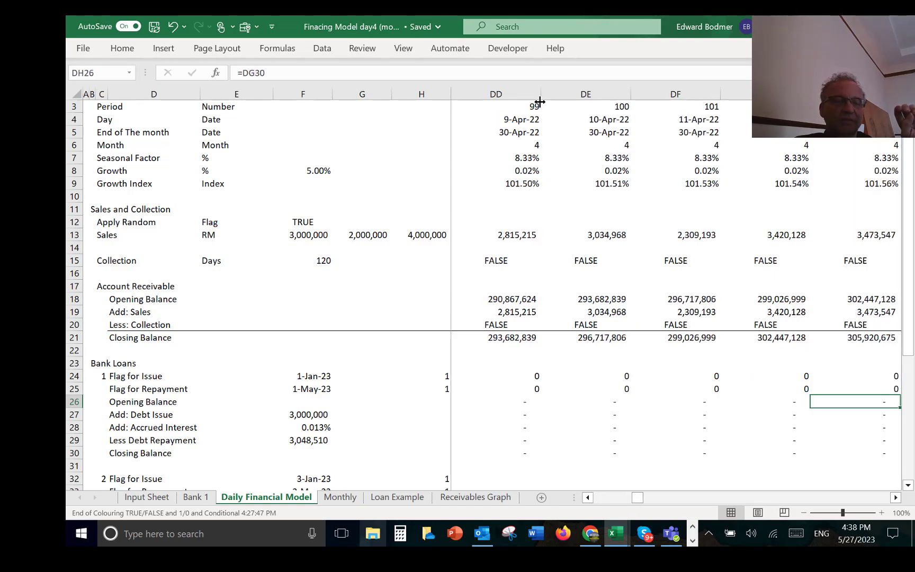
{"action": "key", "text": "Right"}
{"action": "key", "text": "Right"}
{"action": "key", "text": "Right"}
{"action": "key", "text": "Right"}
{"action": "key", "text": "Right"}
{"action": "key", "text": "Right"}
{"action": "key", "text": "Right"}
{"action": "key", "text": "Right"}
{"action": "key", "text": "Right"}
{"action": "key", "text": "Right"}
{"action": "key", "text": "Right"}
{"action": "key", "text": "Right"}
{"action": "key", "text": "Right"}
{"action": "key", "text": "Right"}
{"action": "key", "text": "Right"}
{"action": "key", "text": "Right"}
{"action": "key", "text": "Right"}
{"action": "key", "text": "Right"}
{"action": "key", "text": "Right"}
{"action": "key", "text": "Right"}
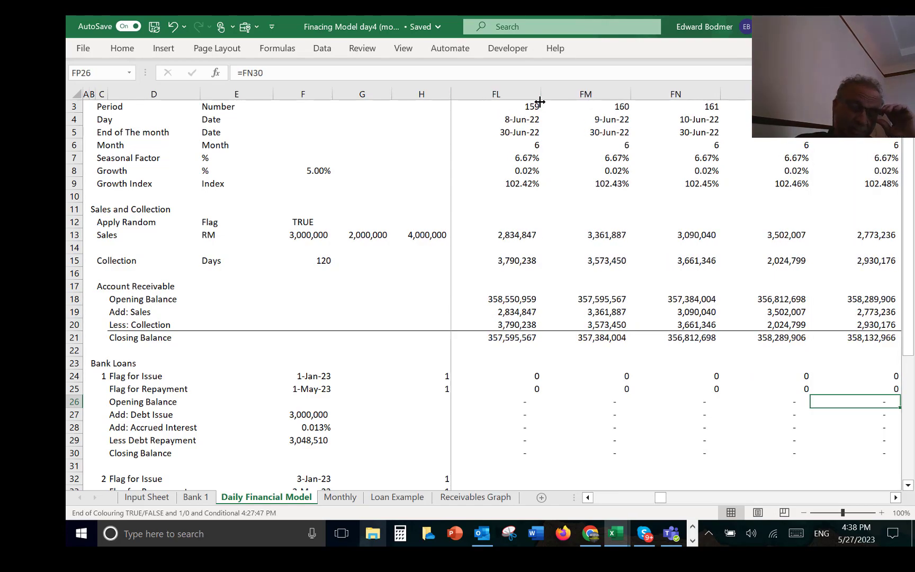
{"action": "key", "text": "Right"}
{"action": "key", "text": "Right"}
{"action": "key", "text": "Right"}
{"action": "key", "text": "Right"}
{"action": "key", "text": "Right"}
{"action": "key", "text": "Right"}
{"action": "key", "text": "Right"}
{"action": "key", "text": "Right"}
{"action": "key", "text": "Right"}
{"action": "key", "text": "Right"}
{"action": "key", "text": "Right"}
{"action": "key", "text": "Right"}
{"action": "key", "text": "Right"}
{"action": "key", "text": "Right"}
{"action": "key", "text": "Right"}
{"action": "key", "text": "Right"}
{"action": "key", "text": "Right"}
{"action": "key", "text": "Right"}
{"action": "key", "text": "Right"}
{"action": "key", "text": "Right"}
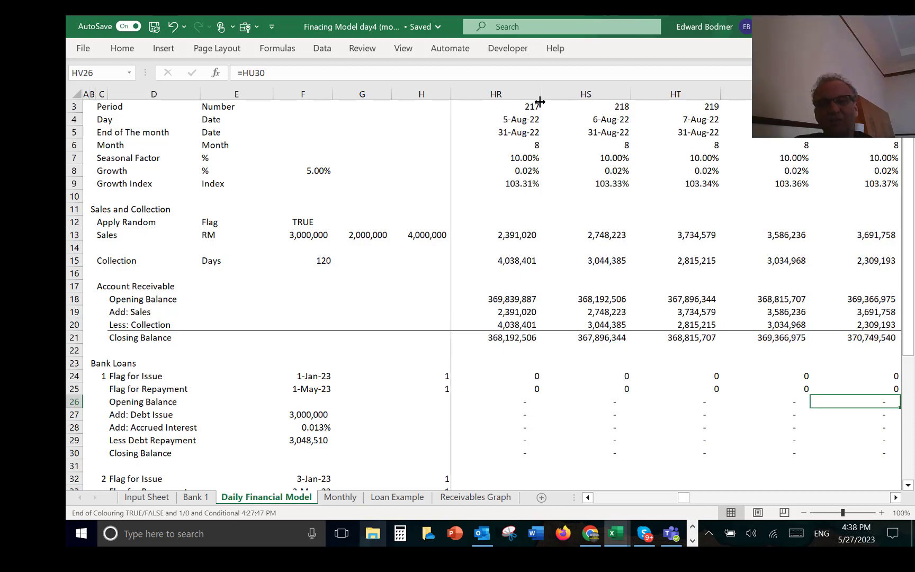
{"action": "key", "text": "Right"}
{"action": "key", "text": "Right"}
{"action": "key", "text": "Right"}
{"action": "key", "text": "Right"}
{"action": "key", "text": "Right"}
{"action": "key", "text": "Right"}
{"action": "key", "text": "Right"}
{"action": "key", "text": "Right"}
{"action": "key", "text": "Right"}
{"action": "key", "text": "Right"}
{"action": "key", "text": "Right"}
{"action": "key", "text": "Right"}
{"action": "key", "text": "Right"}
{"action": "key", "text": "Right"}
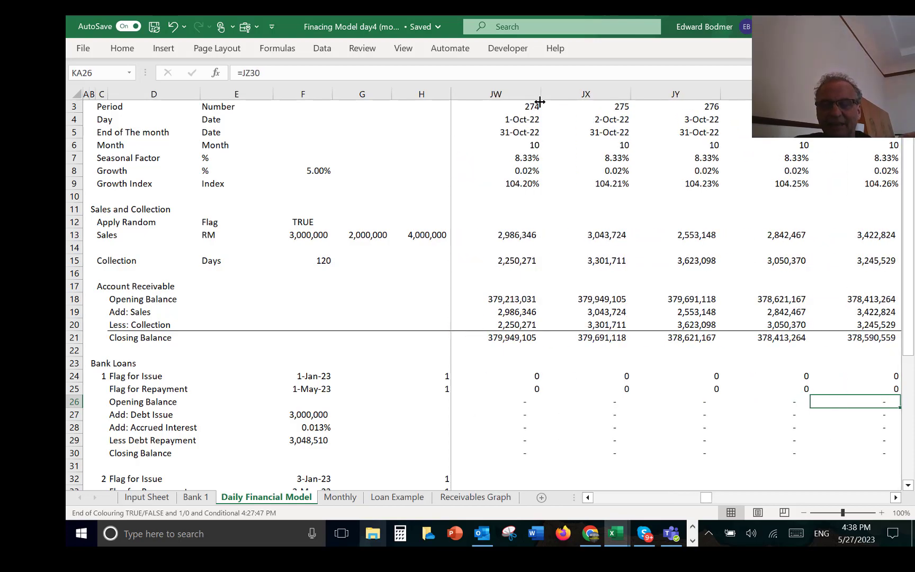
{"action": "key", "text": "Right"}
{"action": "key", "text": "Right"}
{"action": "key", "text": "Right"}
{"action": "key", "text": "Right"}
{"action": "key", "text": "Right"}
{"action": "key", "text": "Right"}
{"action": "key", "text": "Right"}
{"action": "key", "text": "Right"}
{"action": "key", "text": "Right"}
{"action": "key", "text": "Right"}
{"action": "key", "text": "Right"}
{"action": "key", "text": "Right"}
{"action": "key", "text": "Right"}
{"action": "key", "text": "Right"}
{"action": "key", "text": "Right"}
{"action": "key", "text": "Right"}
{"action": "key", "text": "Right"}
{"action": "key", "text": "Right"}
{"action": "key", "text": "Right"}
{"action": "key", "text": "Right"}
{"action": "key", "text": "Right"}
{"action": "key", "text": "Right"}
{"action": "key", "text": "Right"}
{"action": "key", "text": "Right"}
{"action": "key", "text": "Right"}
{"action": "key", "text": "Right"}
{"action": "key", "text": "Right"}
{"action": "key", "text": "Right"}
{"action": "key", "text": "Right"}
{"action": "key", "text": "Right"}
{"action": "key", "text": "Right"}
{"action": "key", "text": "Right"}
{"action": "key", "text": "Right"}
{"action": "key", "text": "Right"}
{"action": "key", "text": "Right"}
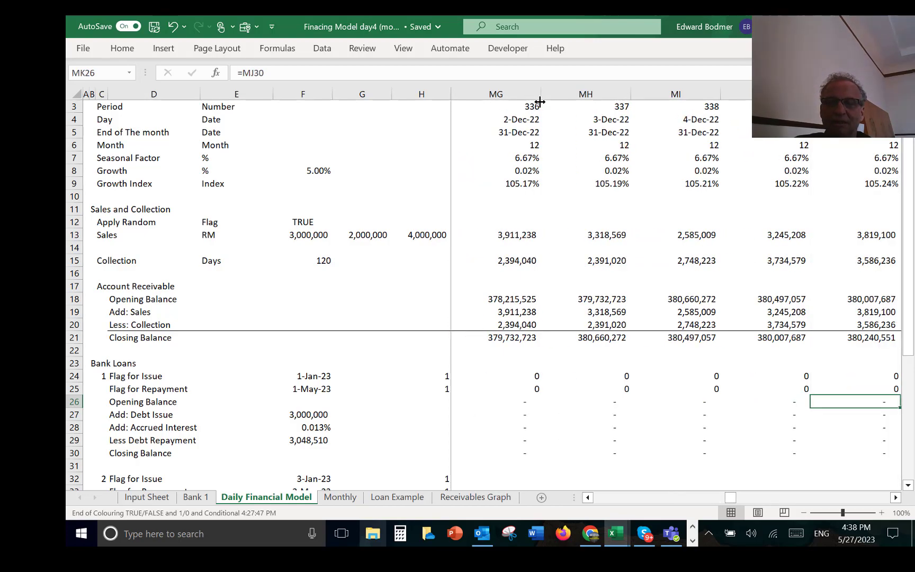
{"action": "key", "text": "Right"}
{"action": "key", "text": "Right"}
{"action": "key", "text": "Right"}
{"action": "key", "text": "Right"}
{"action": "key", "text": "Right"}
{"action": "key", "text": "Right"}
{"action": "key", "text": "Right"}
{"action": "key", "text": "Right"}
{"action": "key", "text": "Right"}
{"action": "key", "text": "Right"}
{"action": "key", "text": "Right"}
{"action": "key", "text": "Right"}
{"action": "key", "text": "Right"}
{"action": "key", "text": "Right"}
{"action": "key", "text": "Right"}
{"action": "key", "text": "Right"}
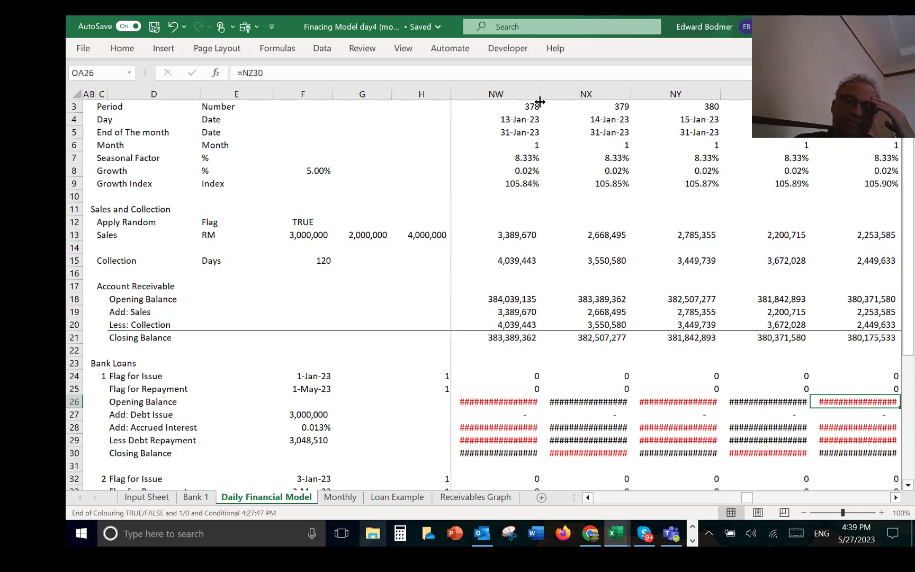
Step: Go back to the 1-Jan-23 issue date and examine the first loan's rows from opening to closing balance
{"action": "key", "text": "Left"}
{"action": "key", "text": "Left"}
{"action": "key", "text": "Left"}
{"action": "key", "text": "Left"}
{"action": "key", "text": "Left"}
{"action": "key", "text": "Left"}
{"action": "key", "text": "Left"}
{"action": "key", "text": "Left"}
{"action": "key", "text": "Left"}
{"action": "key", "text": "Left"}
{"action": "key", "text": "Left"}
{"action": "key", "text": "Left"}
{"action": "key", "text": "Left"}
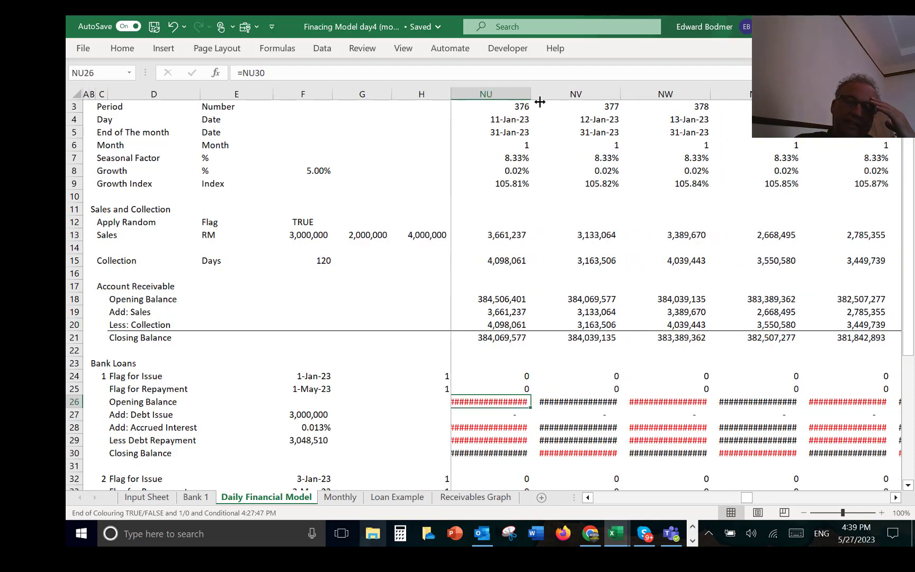
{"action": "key", "text": "Left"}
{"action": "key", "text": "Left"}
{"action": "key", "text": "Left"}
{"action": "key", "text": "Left"}
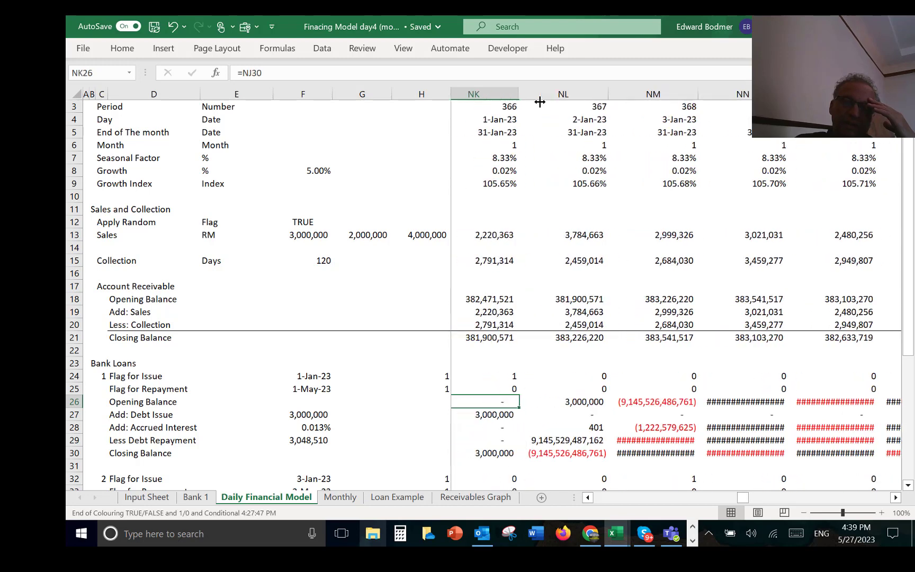
{"action": "key", "text": "Right"}
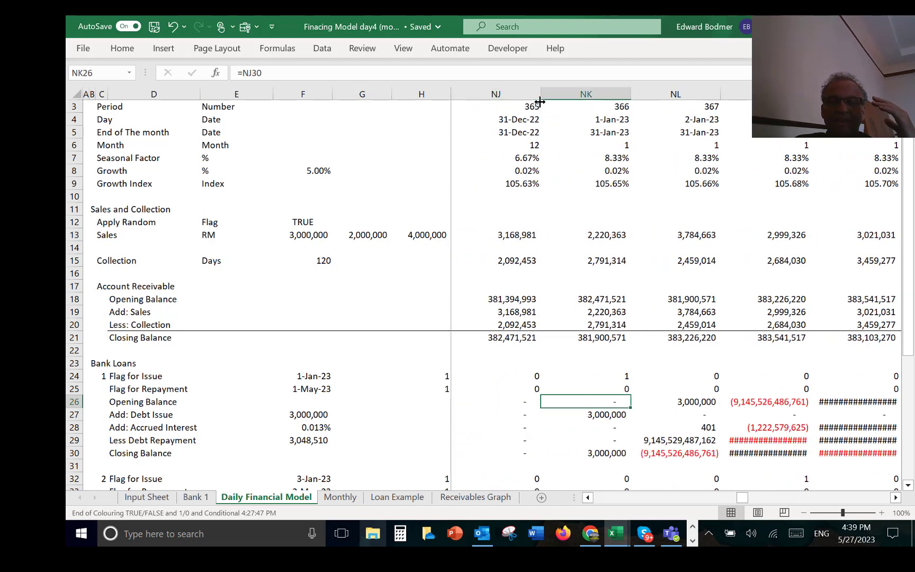
{"action": "key", "text": "Down"}
{"action": "key", "text": "Down"}
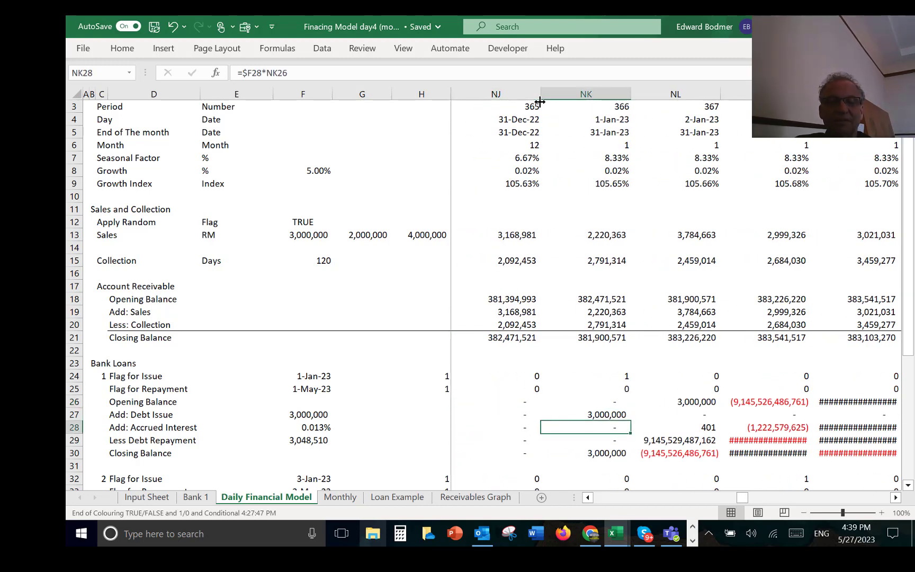
{"action": "key", "text": "Down"}
{"action": "key", "text": "Down"}
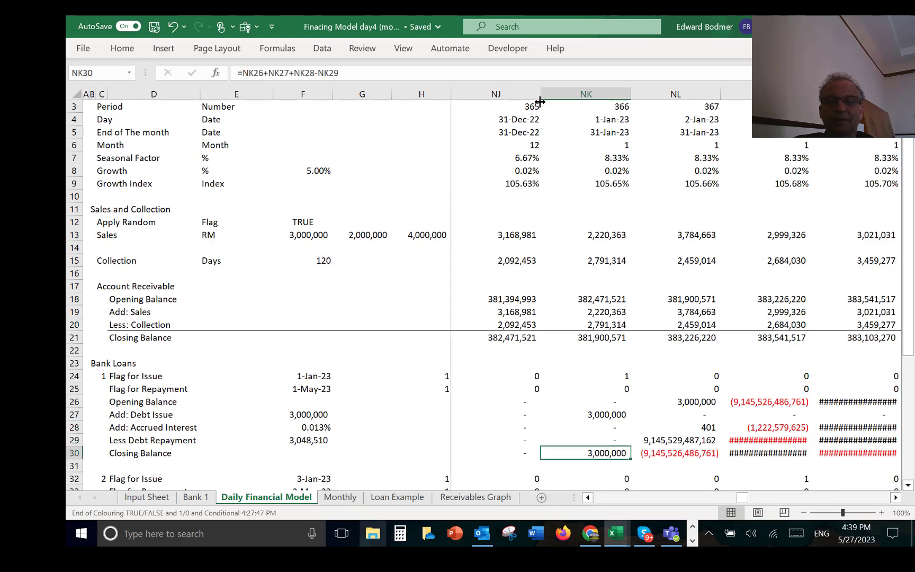
Step: Inspect the first loan's accrued interest and debt repayment formulas for 2-Jan-23 in NL28 and NL29
{"action": "key", "text": "Up"}
{"action": "key", "text": "Up"}
{"action": "key", "text": "Up"}
{"action": "key", "text": "Up"}
{"action": "key", "text": "Right"}
{"action": "key", "text": "Right"}
{"action": "key", "text": "Down"}
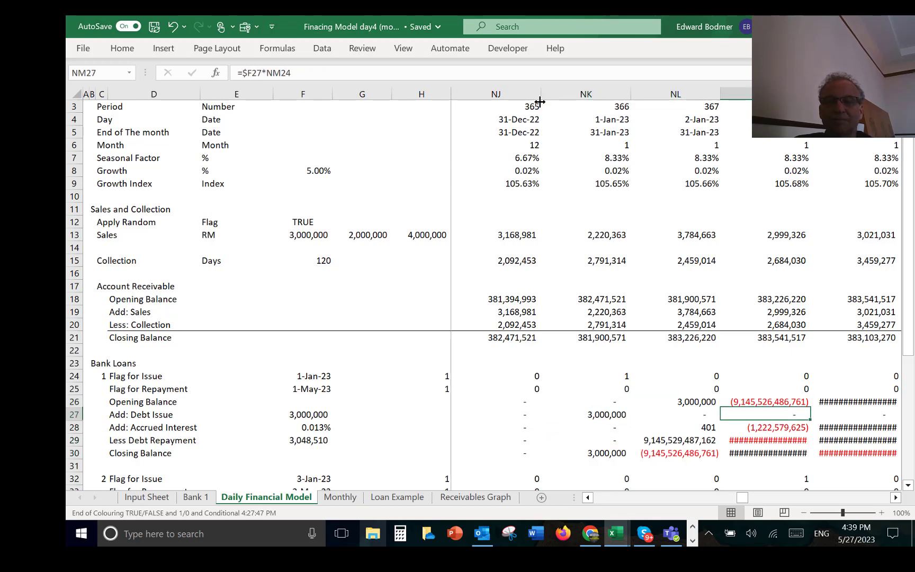
{"action": "key", "text": "Left"}
{"action": "key", "text": "Down"}
{"action": "key", "text": "F2"}
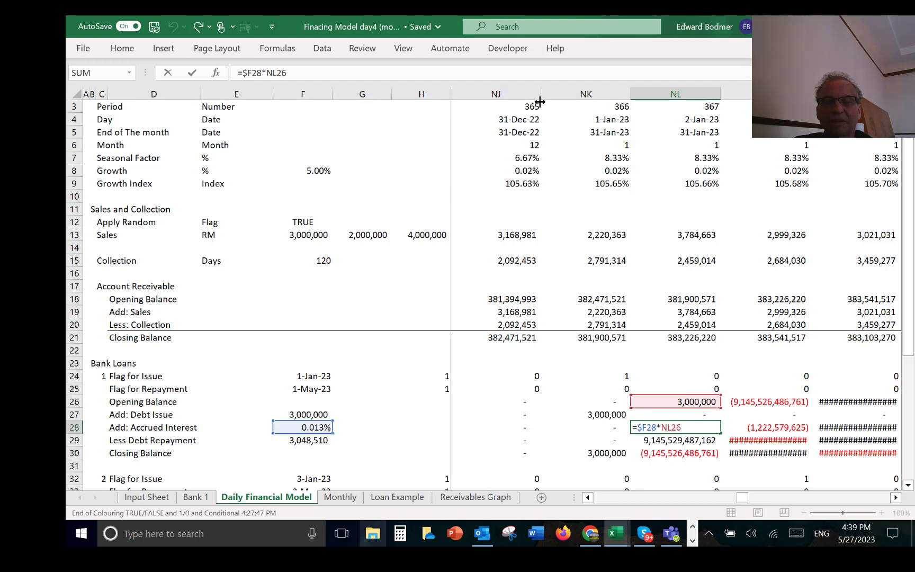
{"action": "key", "text": "Return"}
{"action": "key", "text": "F2"}
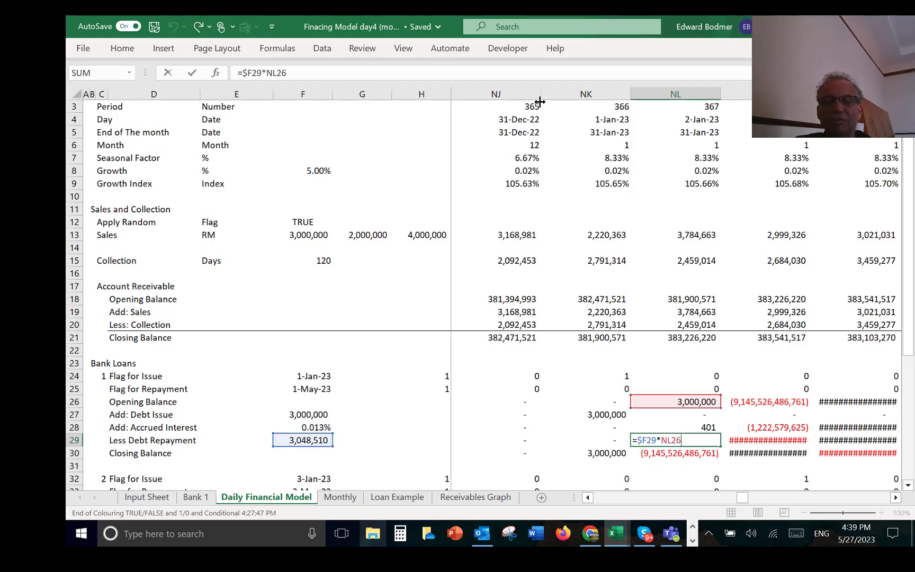
{"action": "key", "text": "Escape"}
{"action": "key", "text": "F2"}
{"action": "key", "text": "Escape"}
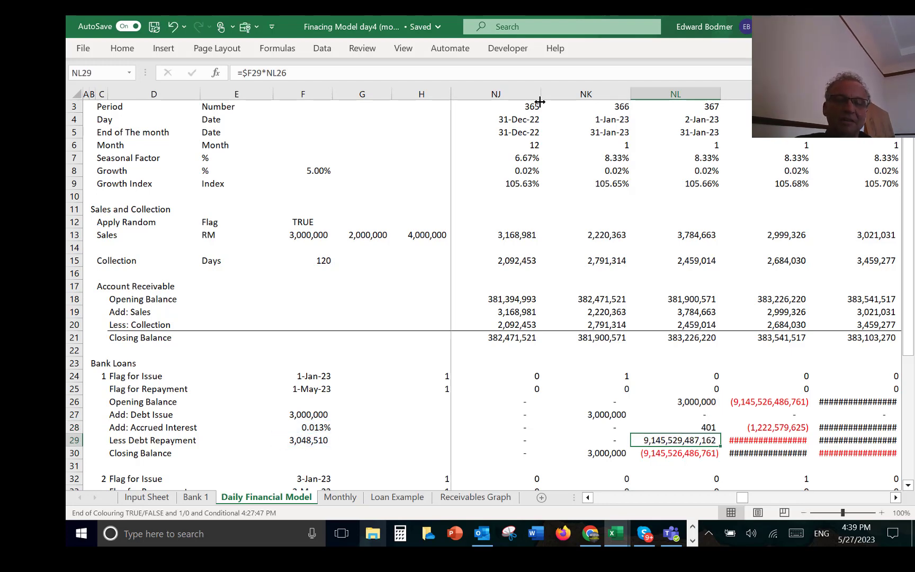
Step: Correct the first loan's debt repayment formula in J29 to =$F29*J25 and fill it across the daily columns
{"action": "key", "text": "ctrl+Left"}
{"action": "key", "text": "F2"}
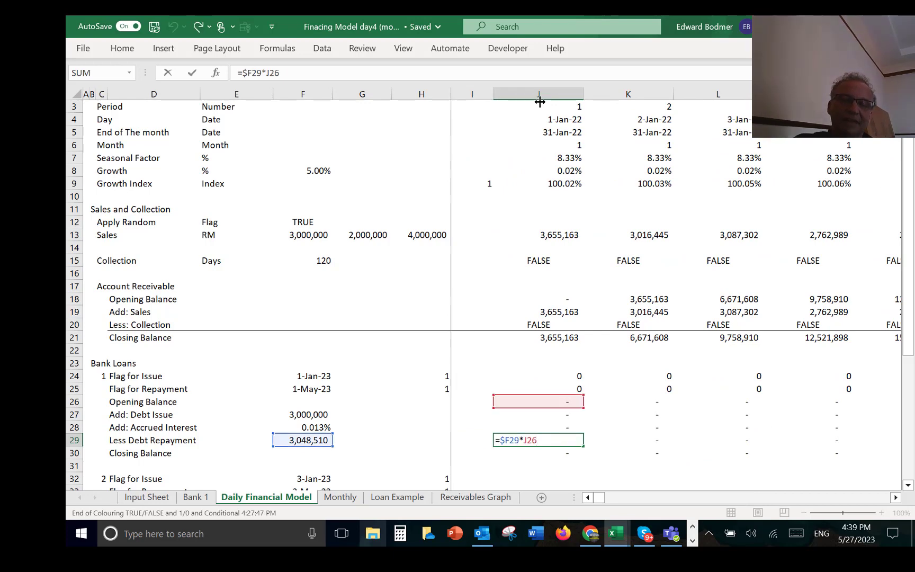
{"action": "key", "text": "BackSpace"}
{"action": "key", "text": "BackSpace"}
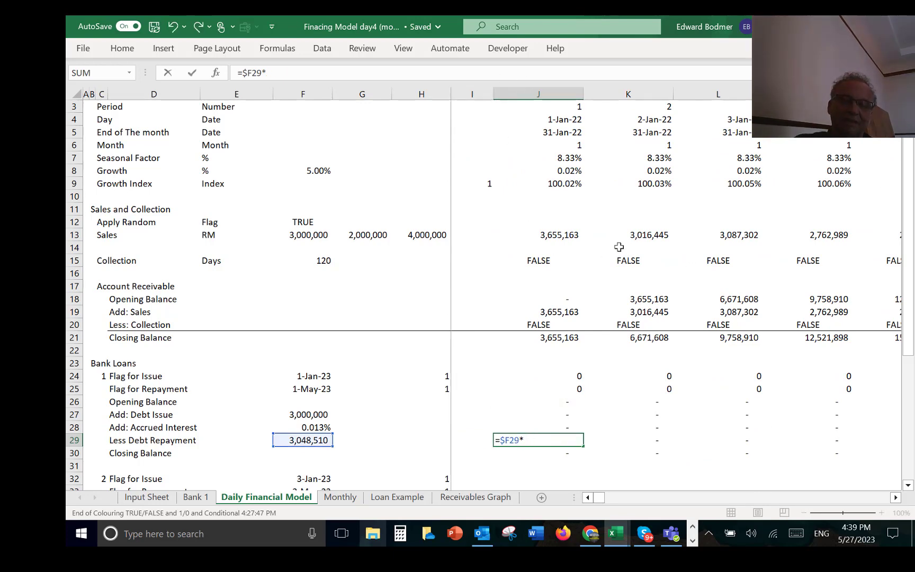
{"action": "left_click", "coordinate": [567, 389]}
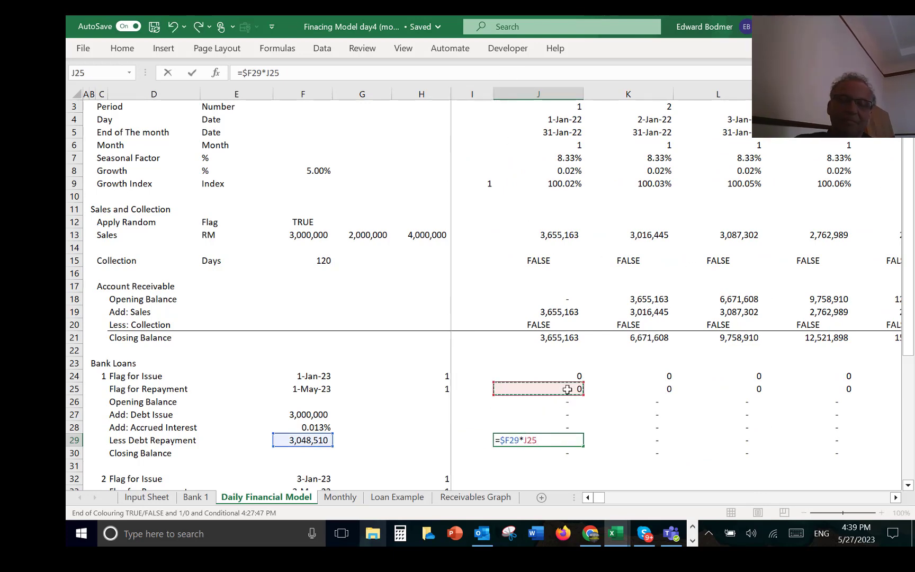
{"action": "key", "text": "ctrl+Return"}
{"action": "key", "text": "ctrl+shift+r"}
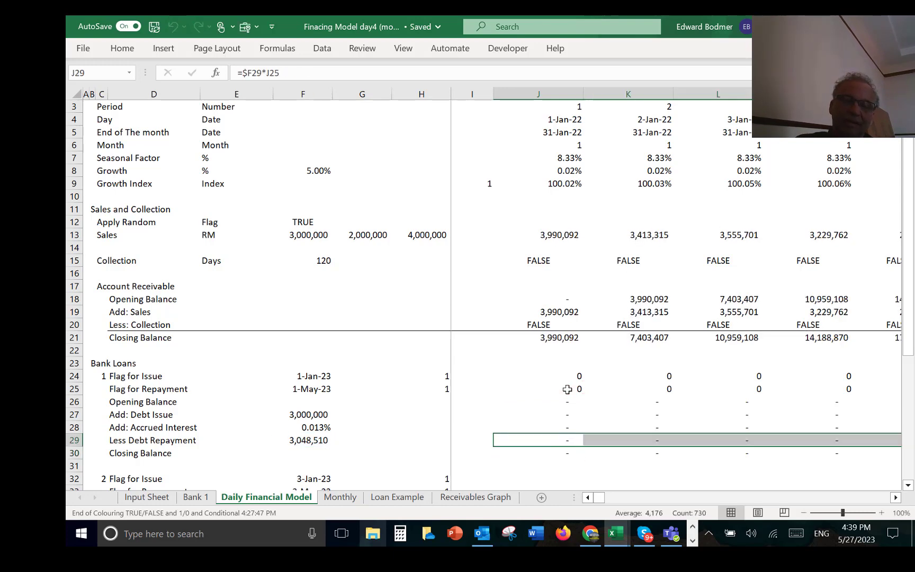
Step: Insert two blank rows below the first loan's closing balance and enter the label Test in D32
{"action": "key", "text": "Down"}
{"action": "key", "text": "Down"}
{"action": "key", "text": "Up"}
{"action": "key", "text": "Up"}
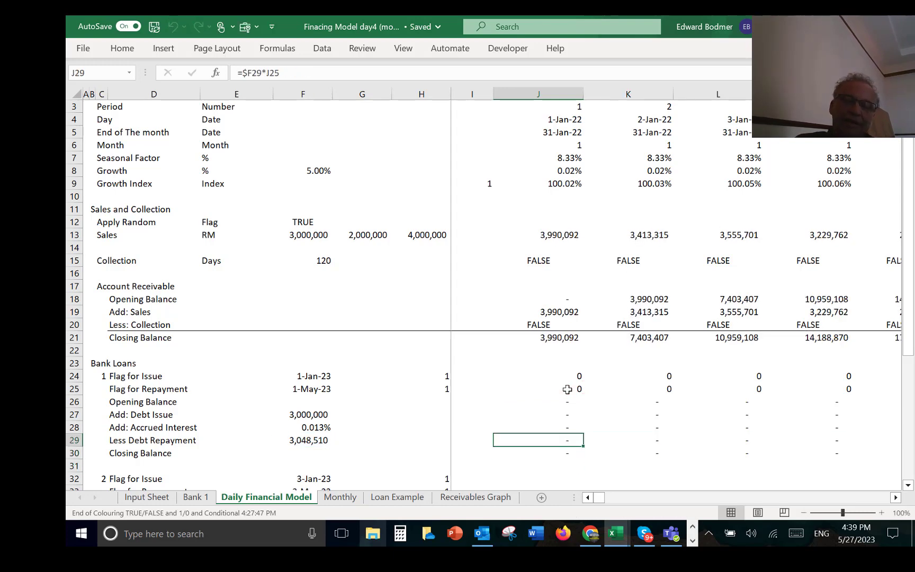
{"action": "key", "text": "Down"}
{"action": "key", "text": "Down"}
{"action": "key", "text": "shift+space"}
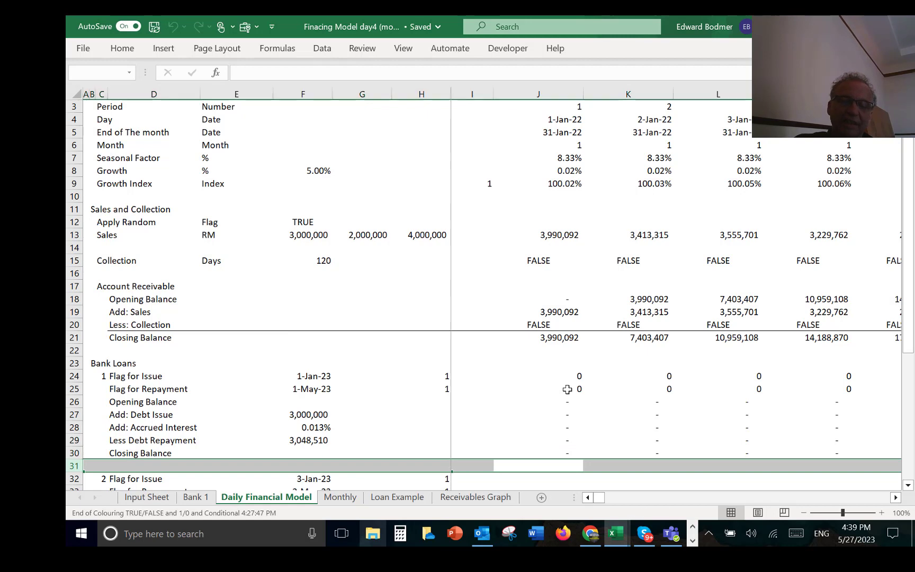
{"action": "key", "text": "ctrl+shift+plus"}
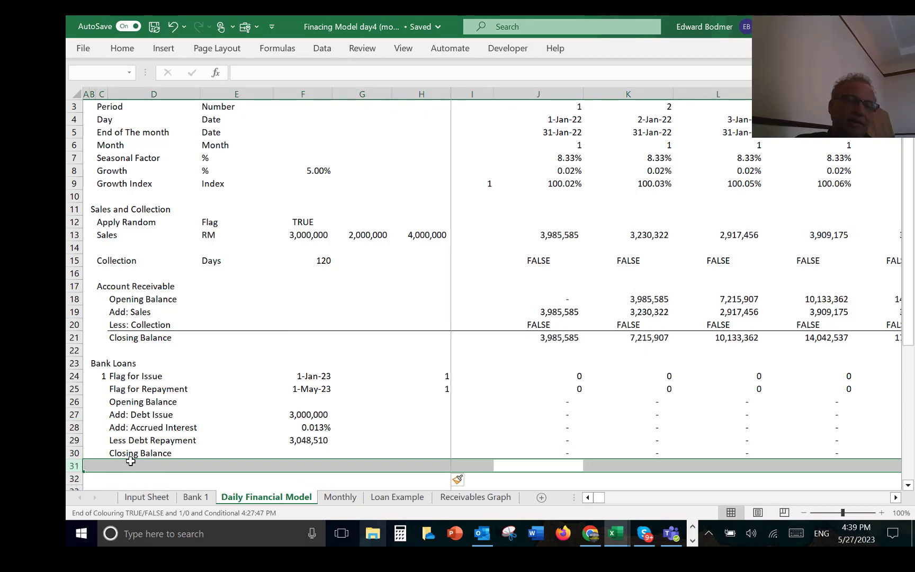
{"action": "left_click", "coordinate": [132, 476]}
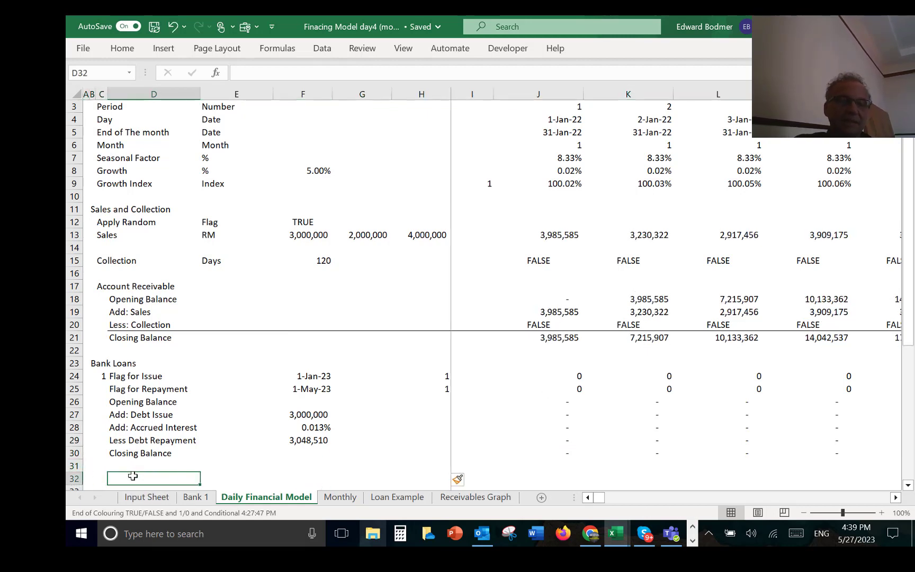
{"action": "type", "text": "Test"}
{"action": "key", "text": "Return"}
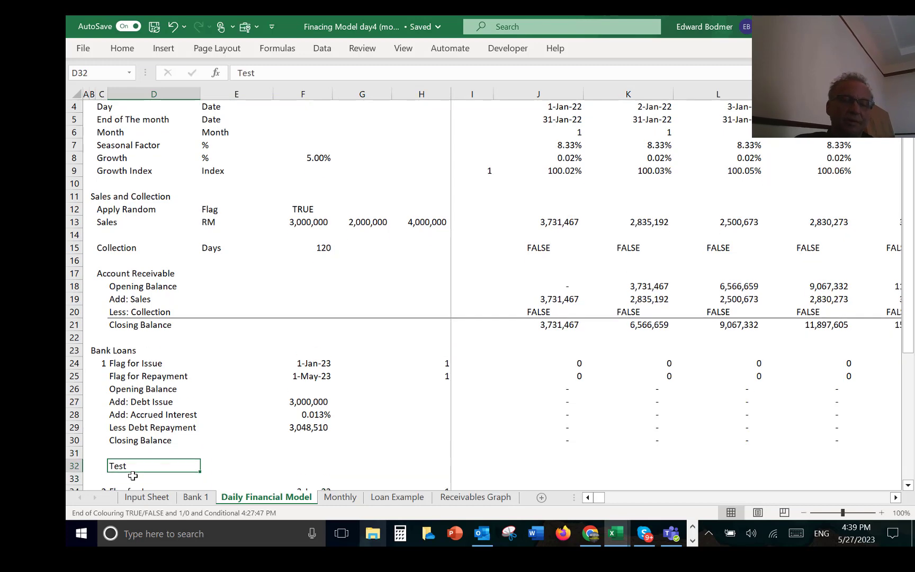
Step: Enter =LOOKUP(F25,4:4,30:30) in F32 to test the first loan's closing balance, formatted as a whole number
{"action": "key", "text": "Up"}
{"action": "key", "text": "Right"}
{"action": "key", "text": "Right"}
{"action": "type", "text": "="}
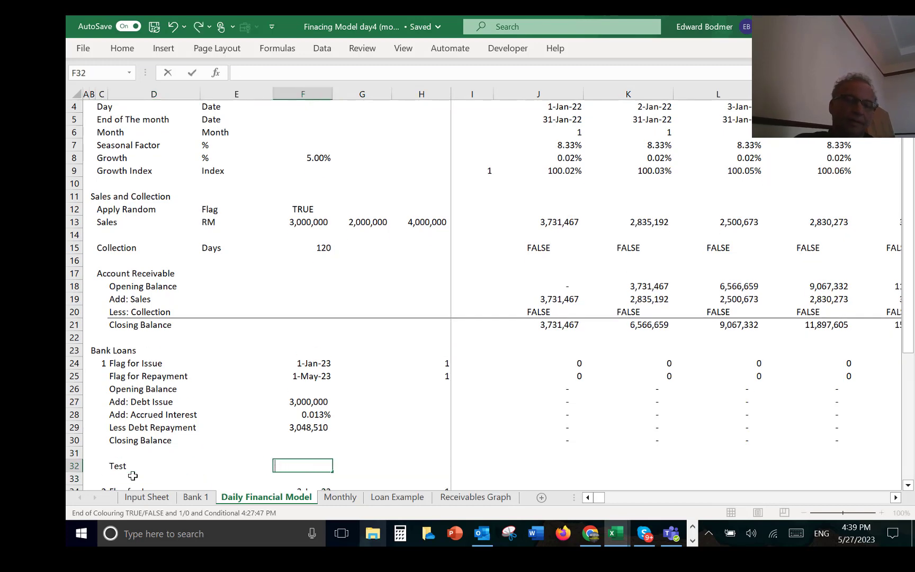
{"action": "type", "text": "loo"}
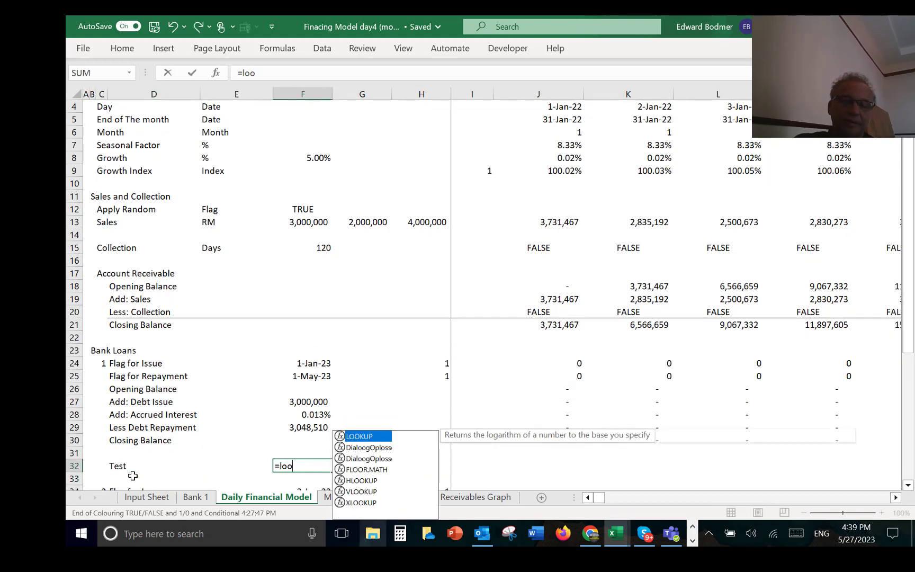
{"action": "key", "text": "Tab"}
{"action": "key", "text": "Up"}
{"action": "key", "text": "Up"}
{"action": "key", "text": "Up"}
{"action": "key", "text": "Up"}
{"action": "key", "text": "Up"}
{"action": "key", "text": "Up"}
{"action": "key", "text": "Up"}
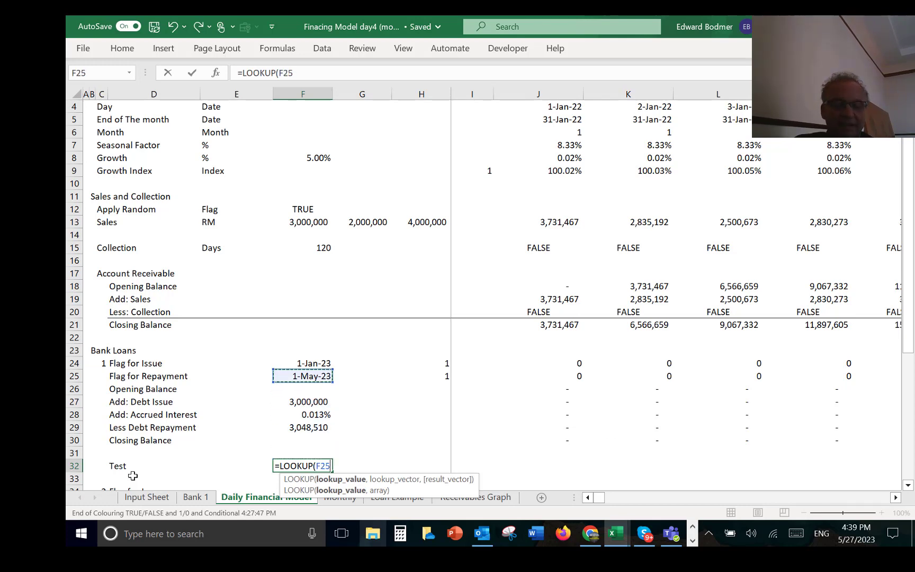
{"action": "type", "text": ","}
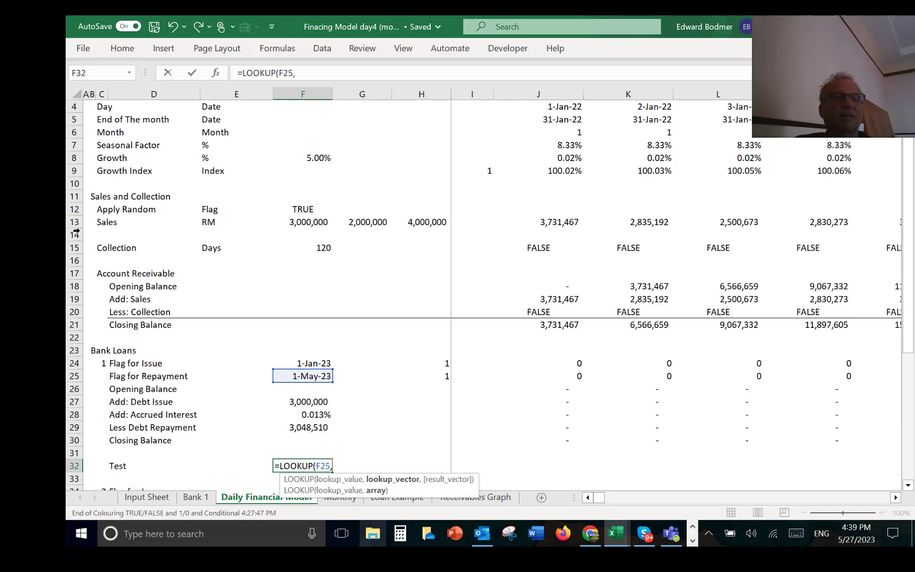
{"action": "left_click", "coordinate": [74, 109]}
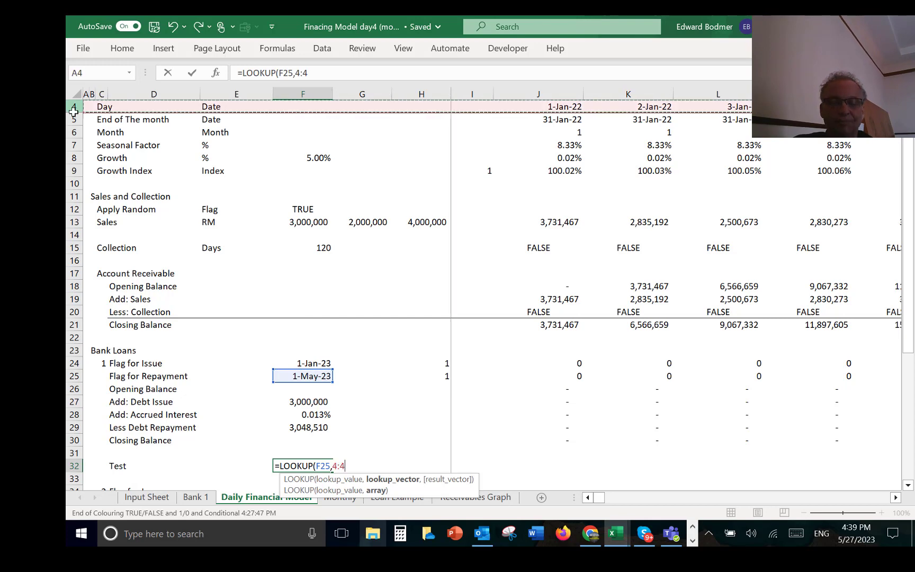
{"action": "type", "text": ","}
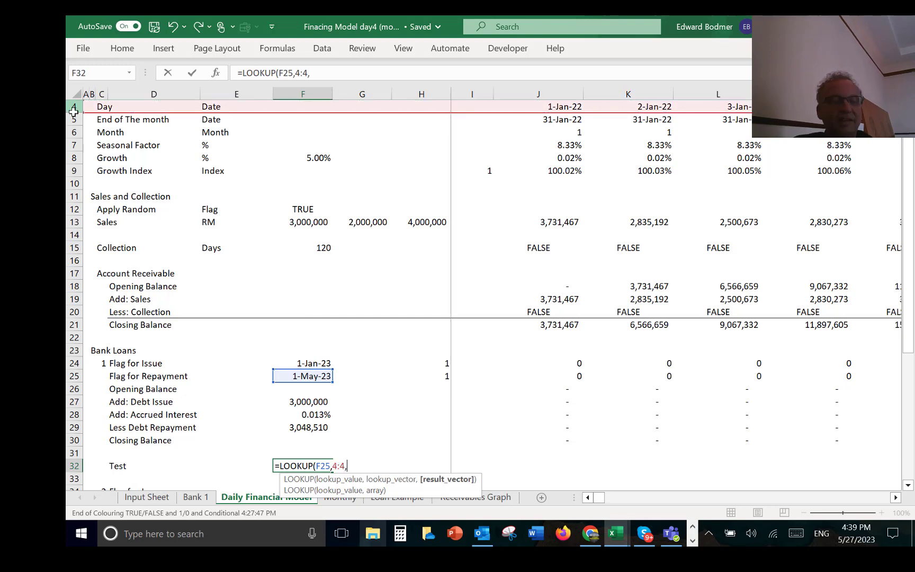
{"action": "left_click", "coordinate": [74, 440]}
{"action": "key", "text": "Return"}
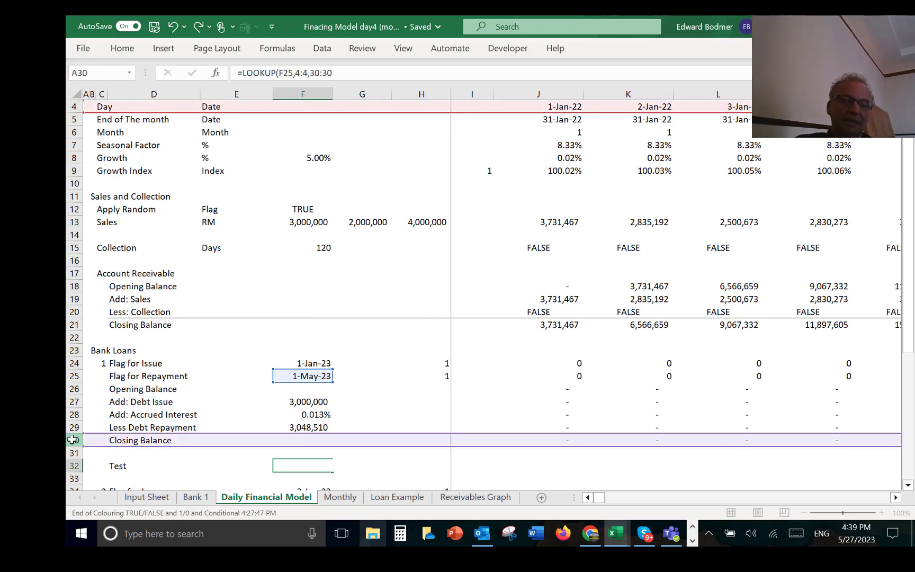
{"action": "key", "text": "Up"}
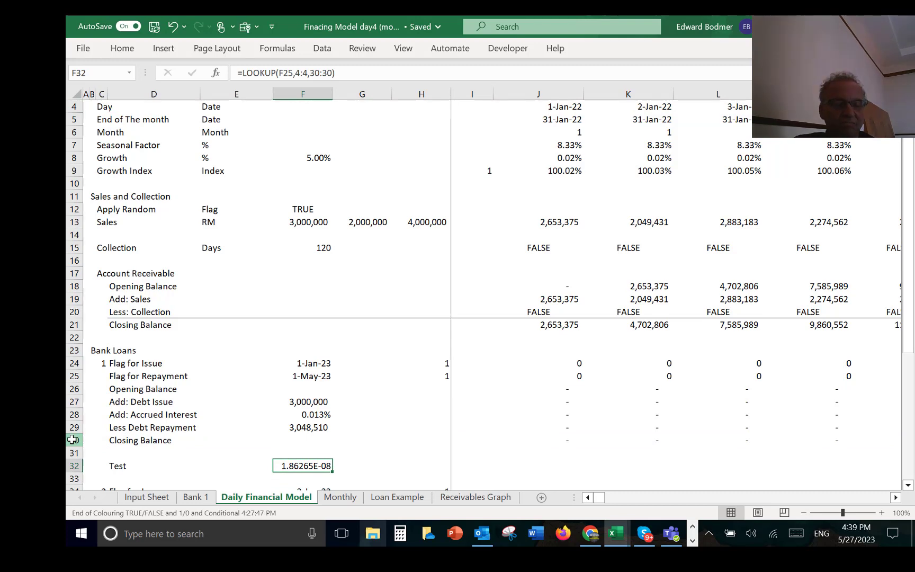
{"action": "key", "text": "ctrl+shift+n"}
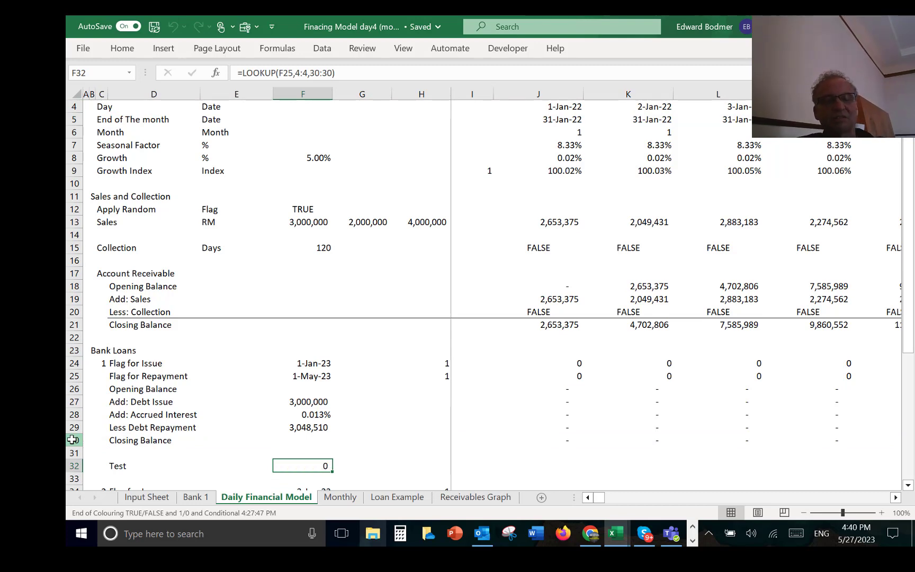
Step: Delete the rows of the old second loan block, starting at row 34
{"action": "key", "text": "Down"}
{"action": "key", "text": "Down"}
{"action": "key", "text": "Down"}
{"action": "key", "text": "Down"}
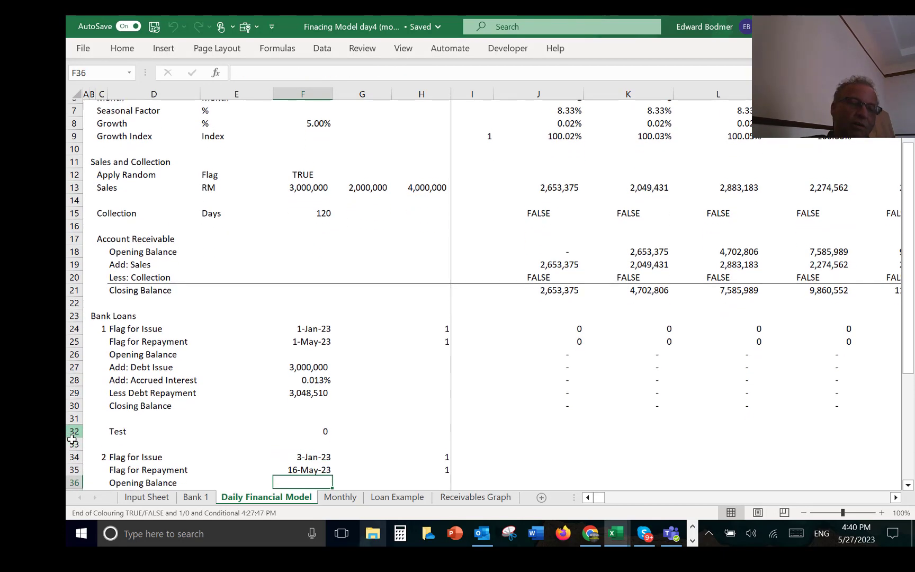
{"action": "key", "text": "Up"}
{"action": "key", "text": "Up"}
{"action": "key", "text": "Up"}
{"action": "key", "text": "Left"}
{"action": "key", "text": "Left"}
{"action": "key", "text": "Left"}
{"action": "key", "text": "Left"}
{"action": "key", "text": "Left"}
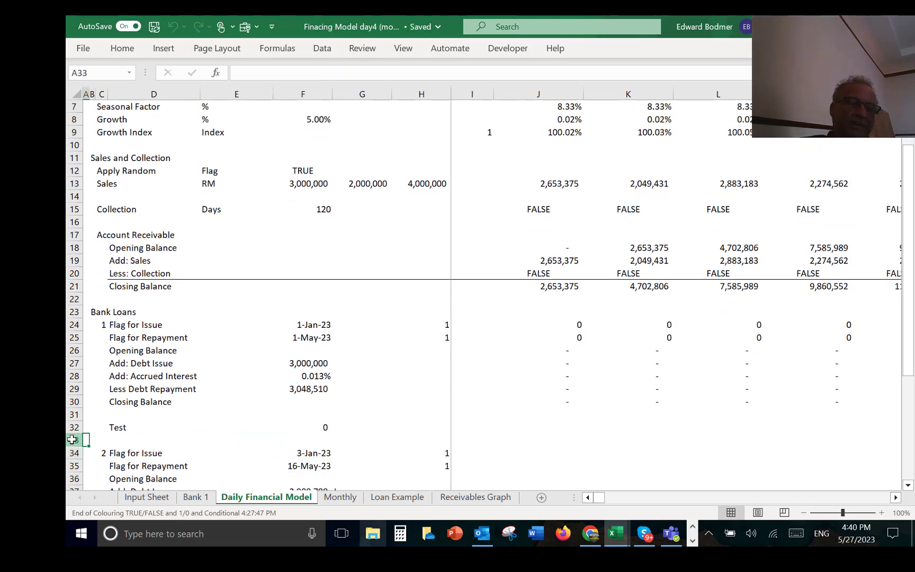
{"action": "key", "text": "Down"}
{"action": "key", "text": "shift+space"}
{"action": "key", "text": "shift+Down"}
{"action": "key", "text": "shift+Down"}
{"action": "key", "text": "shift+Down"}
{"action": "key", "text": "shift+Down"}
{"action": "key", "text": "shift+Down"}
{"action": "key", "text": "shift+Down"}
{"action": "key", "text": "shift+Down"}
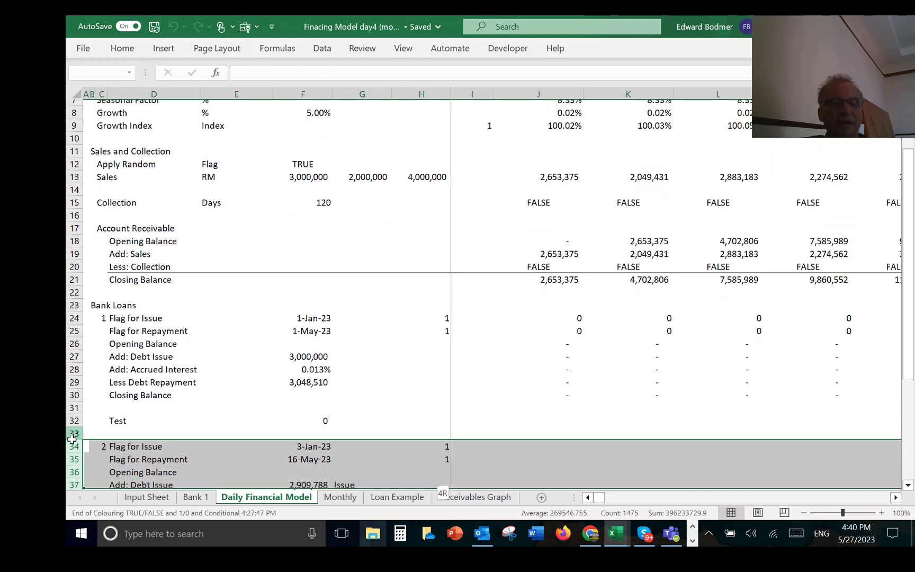
{"action": "key", "text": "shift+Down"}
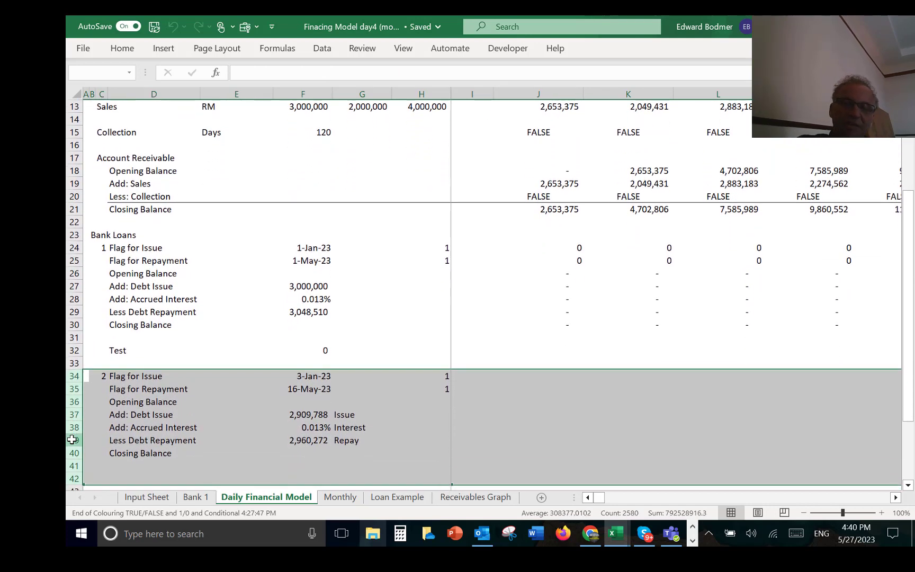
{"action": "key", "text": "ctrl+minus"}
{"action": "key", "text": "Up"}
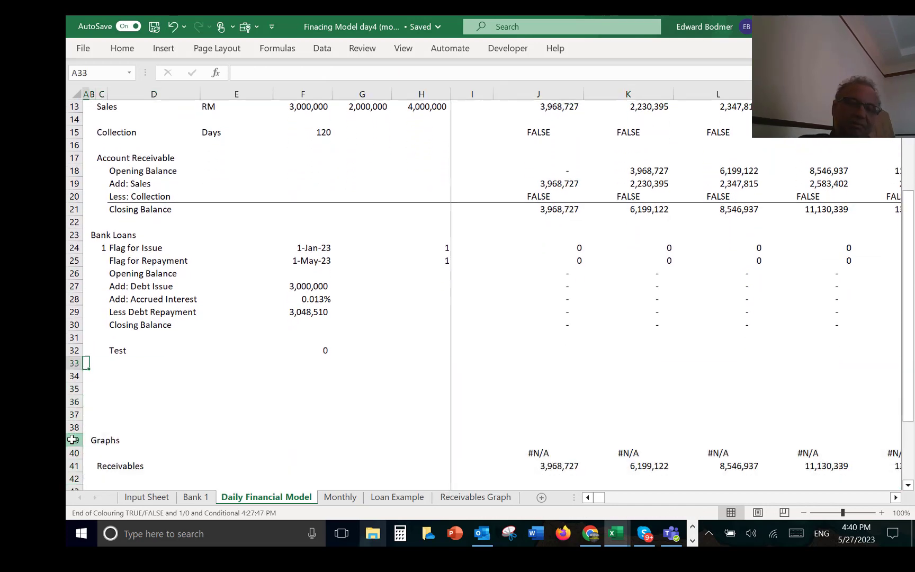
Step: Delete the remaining rows below the first loan's test, including the Graphs and Receivables lines
{"action": "key", "text": "Down"}
{"action": "key", "text": "shift+space"}
{"action": "key", "text": "shift+Down"}
{"action": "key", "text": "shift+Down"}
{"action": "key", "text": "shift+Down"}
{"action": "key", "text": "shift+Down"}
{"action": "key", "text": "shift+Down"}
{"action": "key", "text": "shift+Down"}
{"action": "key", "text": "shift+Down"}
{"action": "key", "text": "shift+Down"}
{"action": "key", "text": "shift+Down"}
{"action": "key", "text": "shift+Down"}
{"action": "key", "text": "shift+Down"}
{"action": "key", "text": "shift+Down"}
{"action": "key", "text": "shift+Down"}
{"action": "key", "text": "shift+Down"}
{"action": "key", "text": "shift+Down"}
{"action": "key", "text": "shift+Down"}
{"action": "key", "text": "shift+Down"}
{"action": "key", "text": "shift+Down"}
{"action": "key", "text": "shift+Down"}
{"action": "key", "text": "shift+Down"}
{"action": "key", "text": "shift+Down"}
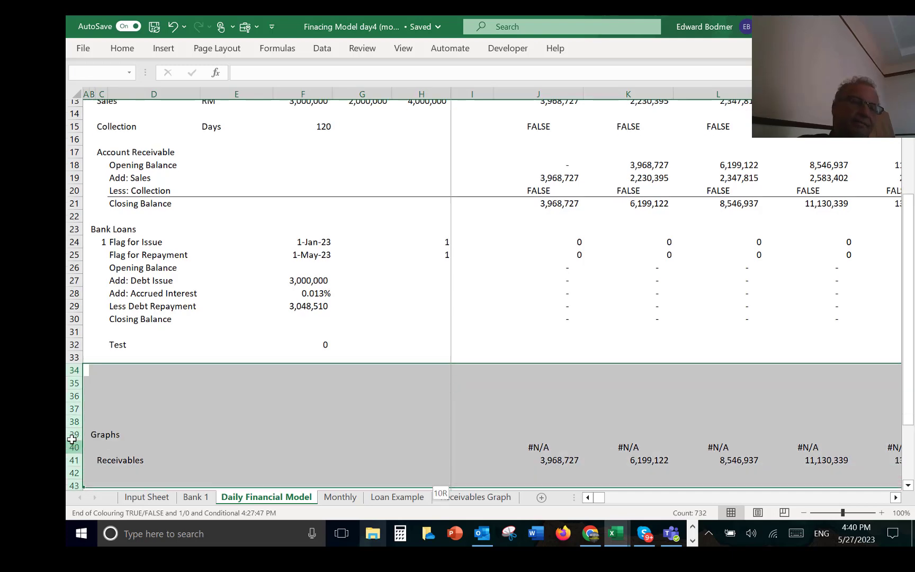
{"action": "key", "text": "Up"}
{"action": "key", "text": "Up"}
{"action": "key", "text": "Up"}
{"action": "key", "text": "Up"}
{"action": "key", "text": "Up"}
{"action": "key", "text": "Up"}
{"action": "key", "text": "Up"}
{"action": "key", "text": "Up"}
{"action": "key", "text": "Up"}
{"action": "key", "text": "Up"}
{"action": "key", "text": "Up"}
{"action": "key", "text": "Up"}
{"action": "key", "text": "Up"}
{"action": "key", "text": "Up"}
{"action": "key", "text": "Up"}
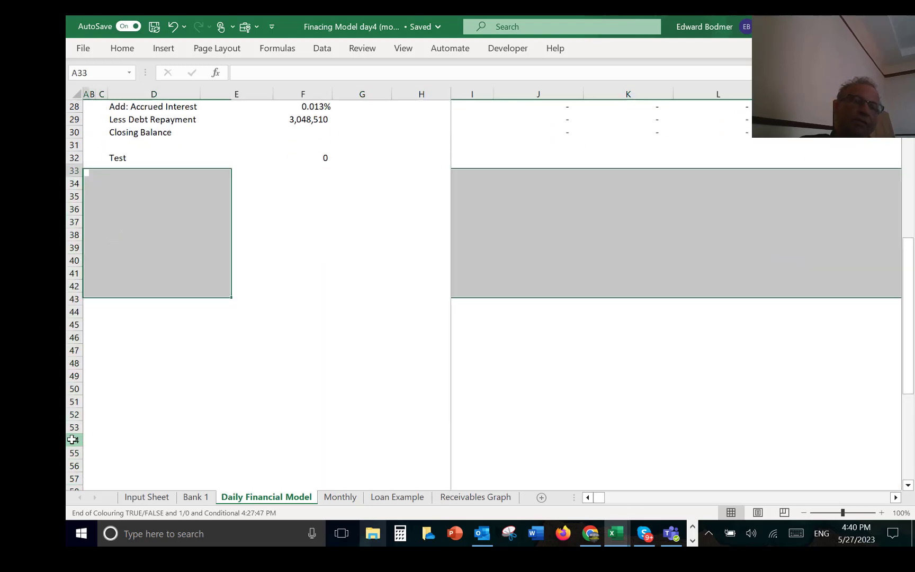
{"action": "key", "text": "Down"}
{"action": "key", "text": "Down"}
{"action": "key", "text": "Down"}
{"action": "key", "text": "Down"}
{"action": "key", "text": "Down"}
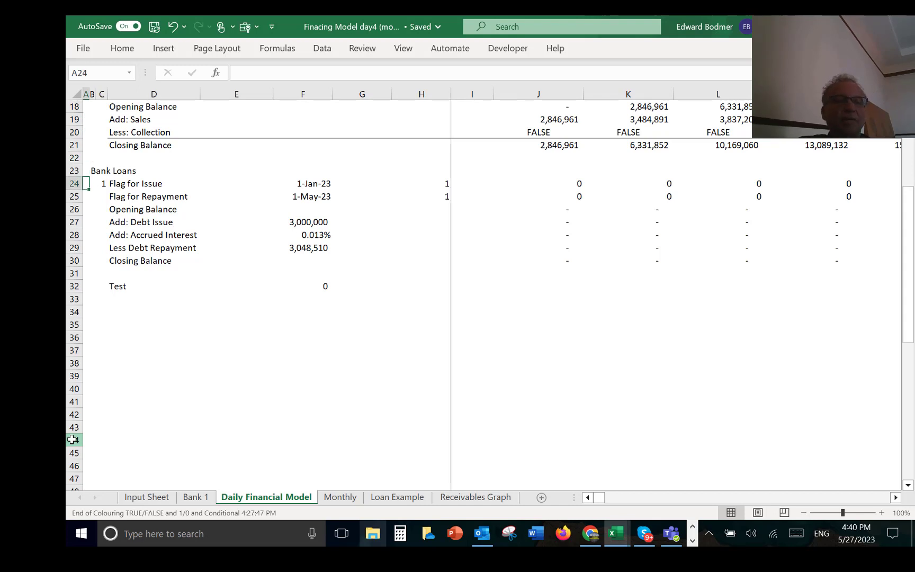
{"action": "key", "text": "shift+Right"}
{"action": "key", "text": "shift+Right"}
{"action": "key", "text": "shift+Right"}
{"action": "key", "text": "shift+Right"}
{"action": "key", "text": "shift+Right"}
{"action": "key", "text": "shift+Left"}
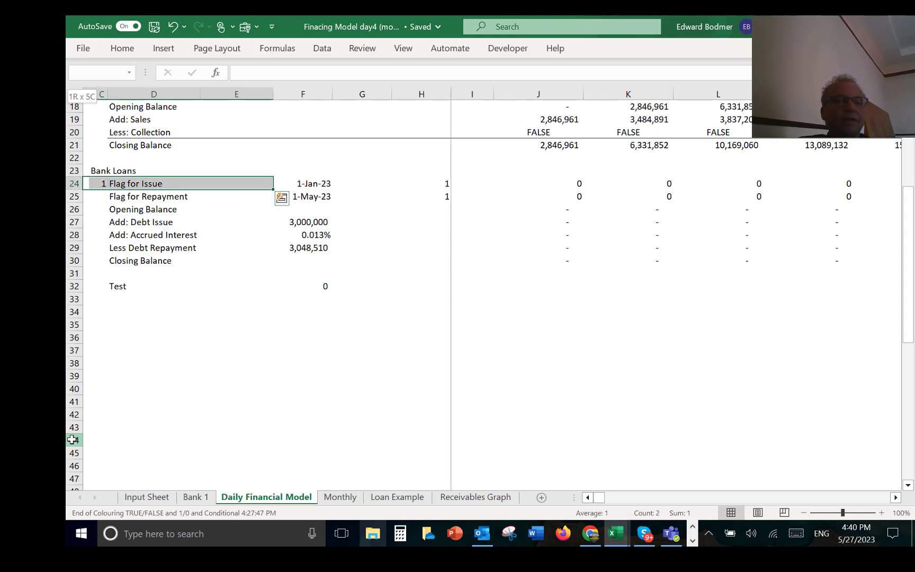
{"action": "key", "text": "shift+Left"}
{"action": "key", "text": "shift+Right"}
{"action": "key", "text": "shift+Right"}
{"action": "key", "text": "shift+Right"}
{"action": "key", "text": "Left"}
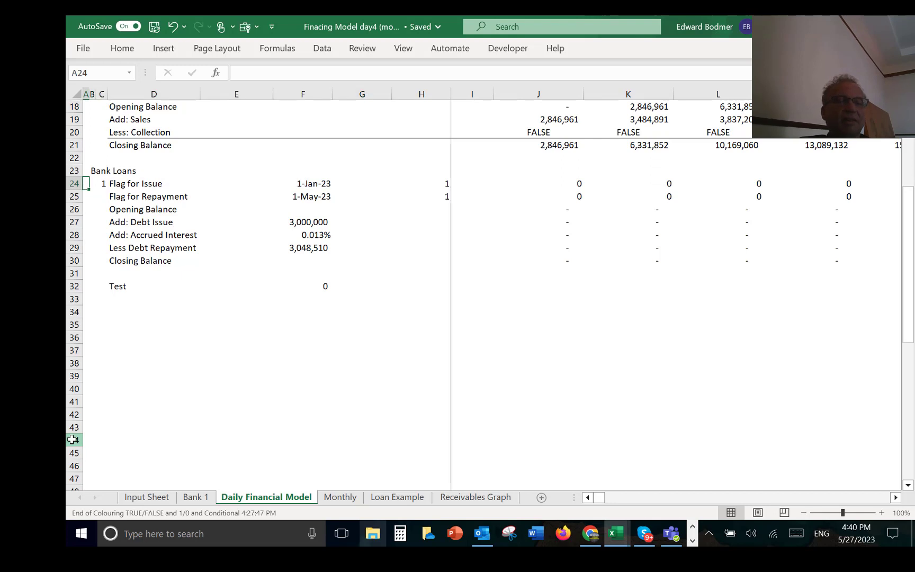
Step: Copy the entire first loan block in rows 24 to 32 and paste it starting at A34
{"action": "key", "text": "shift+space"}
{"action": "key", "text": "shift+Down"}
{"action": "key", "text": "shift+Down"}
{"action": "key", "text": "shift+Down"}
{"action": "key", "text": "shift+Down"}
{"action": "key", "text": "shift+Down"}
{"action": "key", "text": "shift+Down"}
{"action": "key", "text": "shift+Down"}
{"action": "key", "text": "shift+Down"}
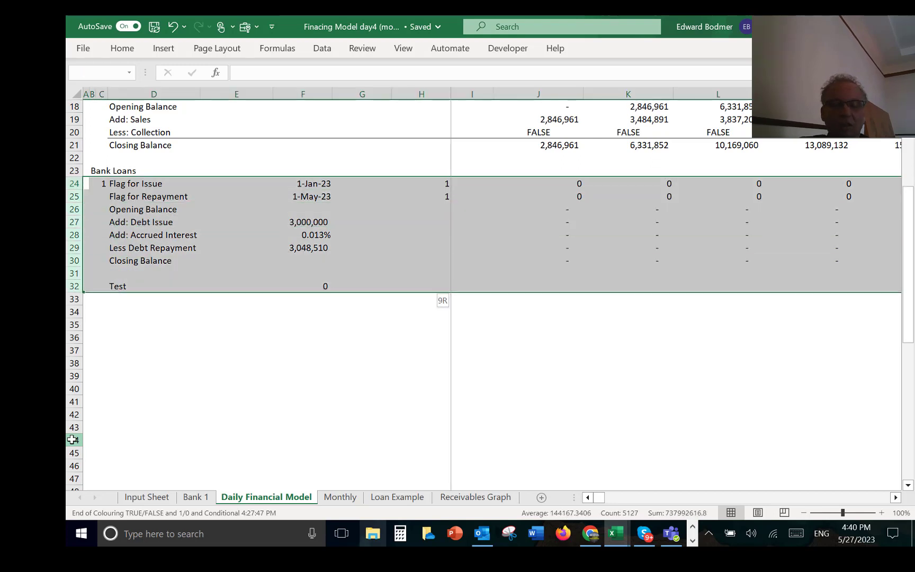
{"action": "key", "text": "ctrl+c"}
{"action": "key", "text": "Down"}
{"action": "key", "text": "Down"}
{"action": "key", "text": "Down"}
{"action": "key", "text": "Down"}
{"action": "key", "text": "Down"}
{"action": "key", "text": "Down"}
{"action": "key", "text": "Down"}
{"action": "key", "text": "Down"}
{"action": "key", "text": "Down"}
{"action": "key", "text": "Down"}
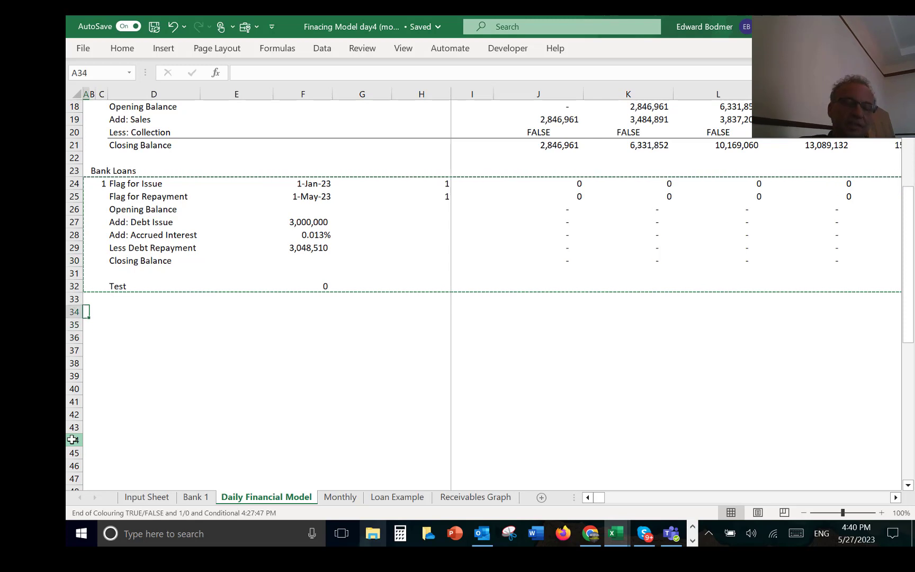
{"action": "key", "text": "ctrl+v"}
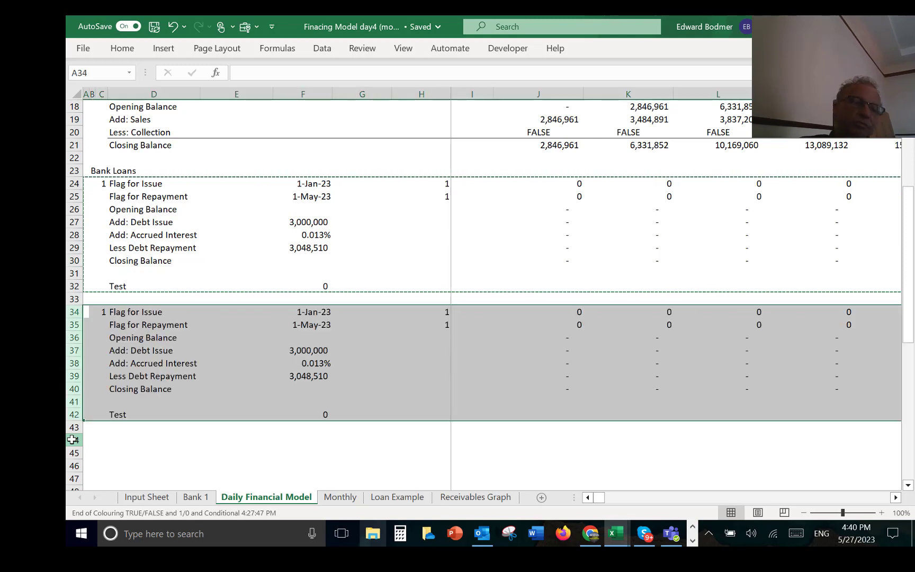
Step: Number the copied loan block with the formula =C24+1 in C34
{"action": "key", "text": "Right"}
{"action": "key", "text": "Right"}
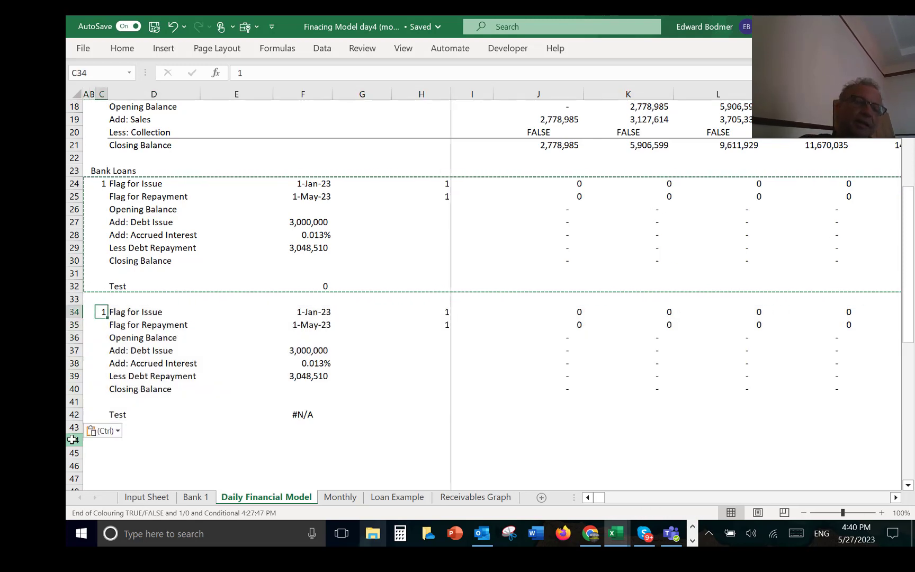
{"action": "type", "text": "="}
{"action": "key", "text": "Up"}
{"action": "key", "text": "Up"}
{"action": "key", "text": "Up"}
{"action": "key", "text": "Up"}
{"action": "key", "text": "Up"}
{"action": "key", "text": "Up"}
{"action": "key", "text": "Up"}
{"action": "key", "text": "Up"}
{"action": "key", "text": "Up"}
{"action": "key", "text": "Up"}
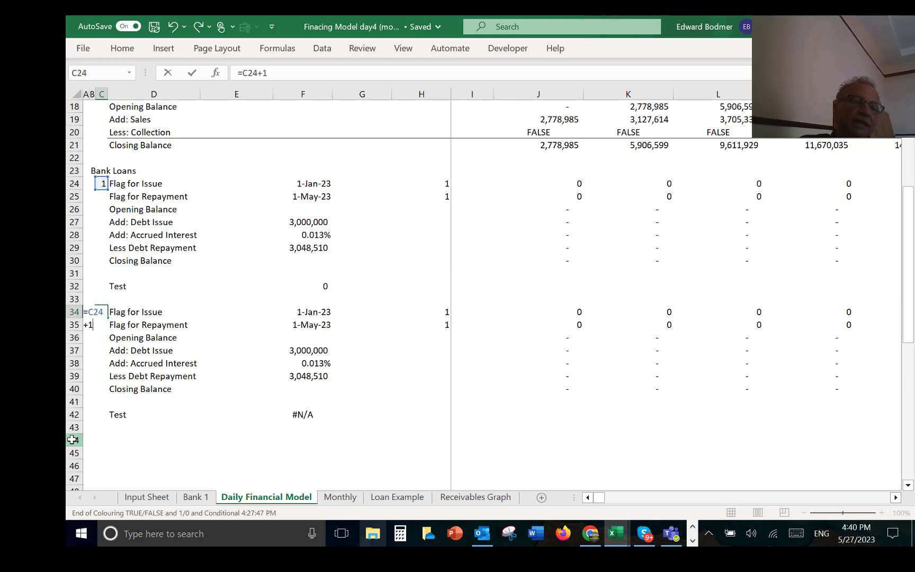
{"action": "type", "text": "+1"}
{"action": "key", "text": "Return"}
{"action": "key", "text": "Up"}
{"action": "key", "text": "Down"}
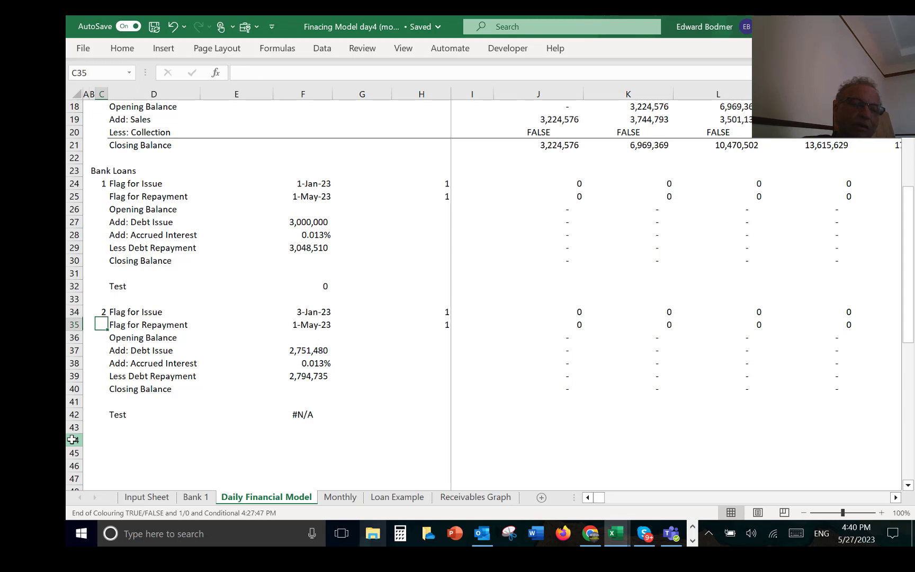
Step: Inspect the row references in the second loan's test formula in F42
{"action": "key", "text": "Down"}
{"action": "key", "text": "Down"}
{"action": "key", "text": "Down"}
{"action": "key", "text": "Down"}
{"action": "key", "text": "Down"}
{"action": "key", "text": "Down"}
{"action": "key", "text": "Down"}
{"action": "key", "text": "Right"}
{"action": "key", "text": "Right"}
{"action": "key", "text": "Right"}
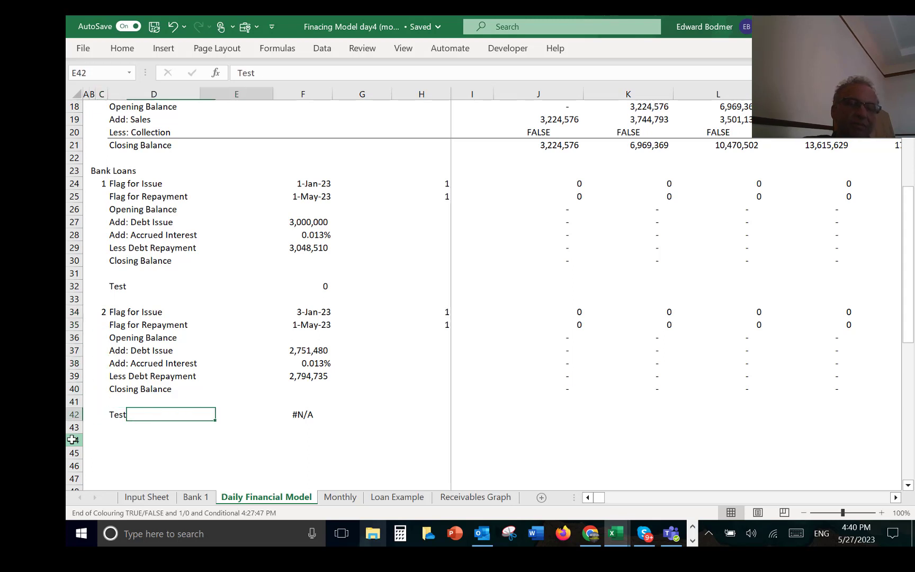
{"action": "key", "text": "F2"}
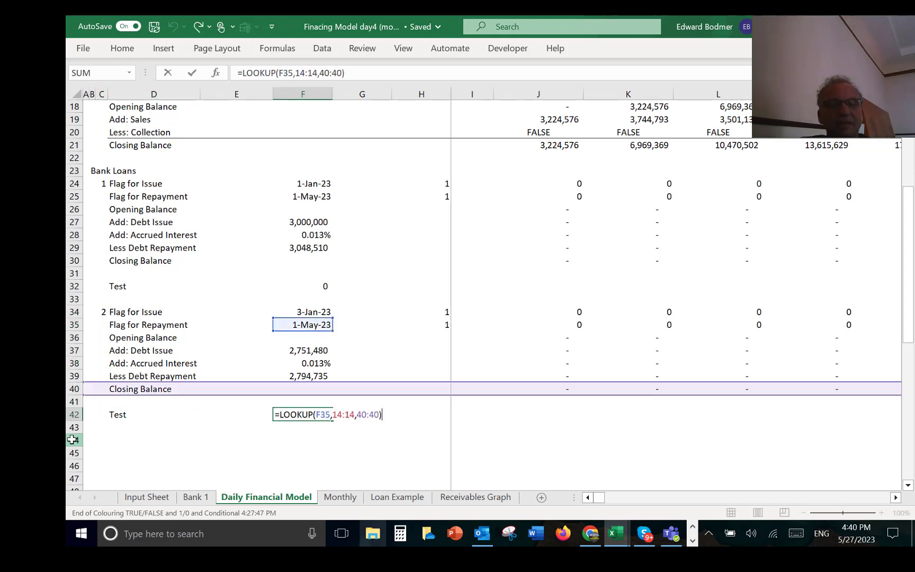
{"action": "key", "text": "Left"}
{"action": "key", "text": "ctrl+Return"}
Step: Make the date row absolute in the first loan's test formula in F32, giving =LOOKUP(F25,$4:$4,30:30)
{"action": "key", "text": "Up"}
{"action": "key", "text": "Up"}
{"action": "key", "text": "Up"}
{"action": "key", "text": "Up"}
{"action": "key", "text": "Up"}
{"action": "key", "text": "Up"}
{"action": "key", "text": "Up"}
{"action": "key", "text": "Up"}
{"action": "key", "text": "Up"}
{"action": "key", "text": "Up"}
{"action": "key", "text": "Up"}
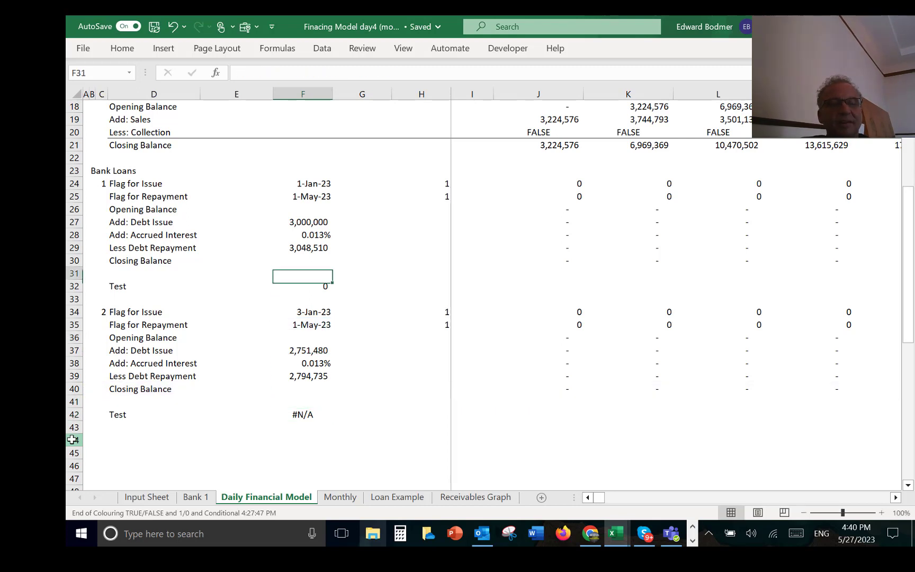
{"action": "key", "text": "Down"}
{"action": "key", "text": "F2"}
{"action": "key", "text": "Left"}
{"action": "key", "text": "Left"}
{"action": "key", "text": "Left"}
{"action": "key", "text": "Left"}
{"action": "key", "text": "Left"}
{"action": "key", "text": "Left"}
{"action": "key", "text": "Left"}
{"action": "key", "text": "Left"}
{"action": "key", "text": "Left"}
{"action": "key", "text": "Left"}
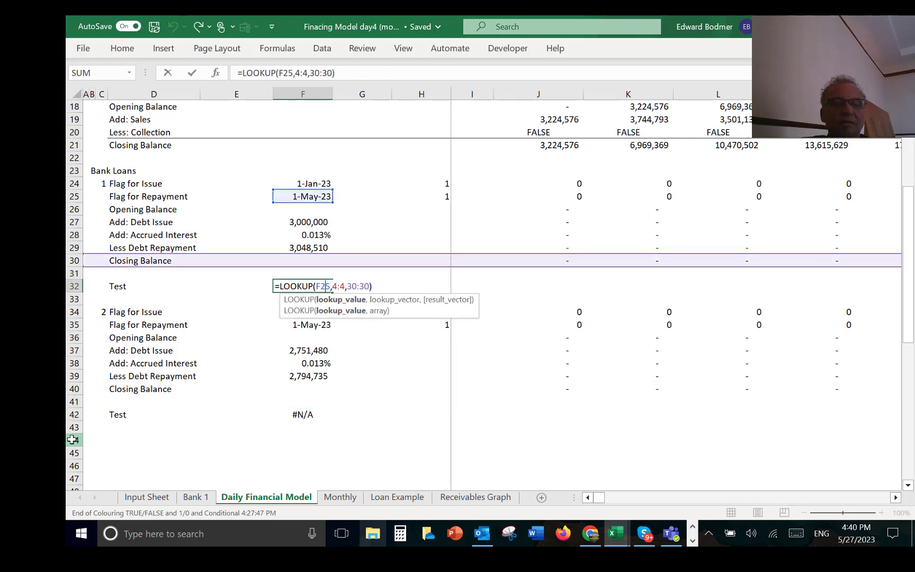
{"action": "key", "text": "Right"}
{"action": "key", "text": "F4"}
{"action": "key", "text": "Return"}
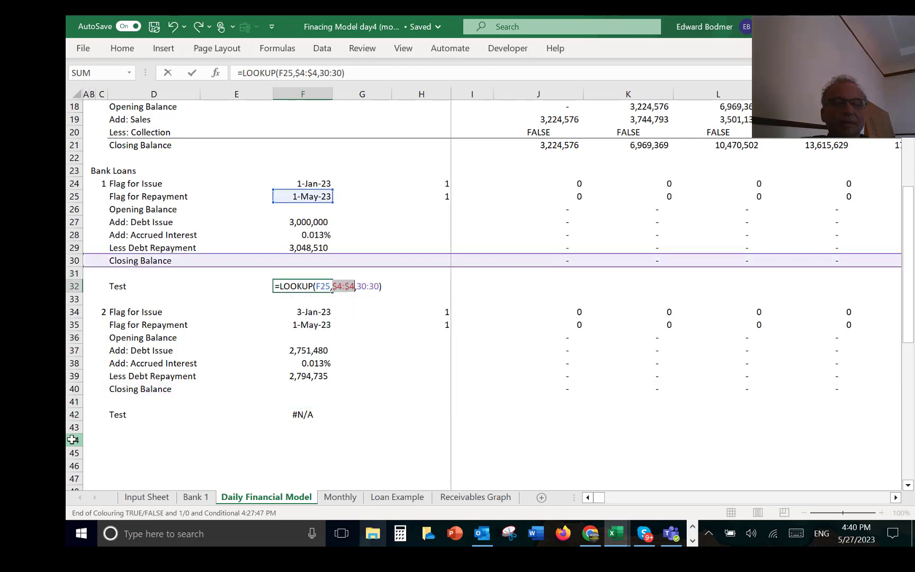
Step: Copy the corrected test formula from F32 into the second loan's test cell F42
{"action": "key", "text": "Up"}
{"action": "key", "text": "ctrl+c"}
{"action": "key", "text": "Down"}
{"action": "key", "text": "Down"}
{"action": "key", "text": "Down"}
{"action": "key", "text": "Down"}
{"action": "key", "text": "Down"}
{"action": "key", "text": "Down"}
{"action": "key", "text": "Down"}
{"action": "key", "text": "Down"}
{"action": "key", "text": "Down"}
{"action": "key", "text": "Down"}
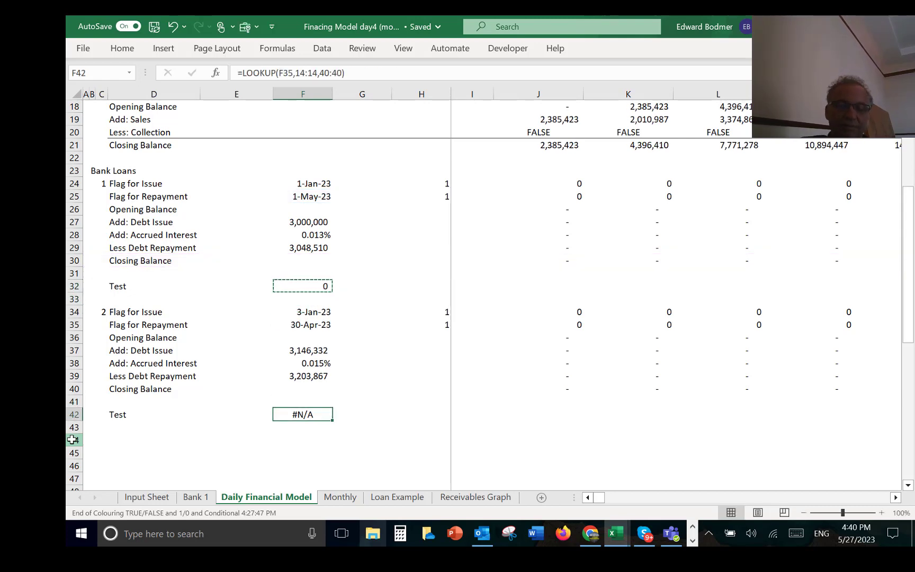
{"action": "key", "text": "ctrl+v"}
{"action": "key", "text": "Escape"}
Step: Copy the entire second loan block, rows 34 to 42, and paste it starting at row 44
{"action": "key", "text": "Left"}
{"action": "key", "text": "Left"}
{"action": "key", "text": "Left"}
{"action": "key", "text": "Left"}
{"action": "key", "text": "Left"}
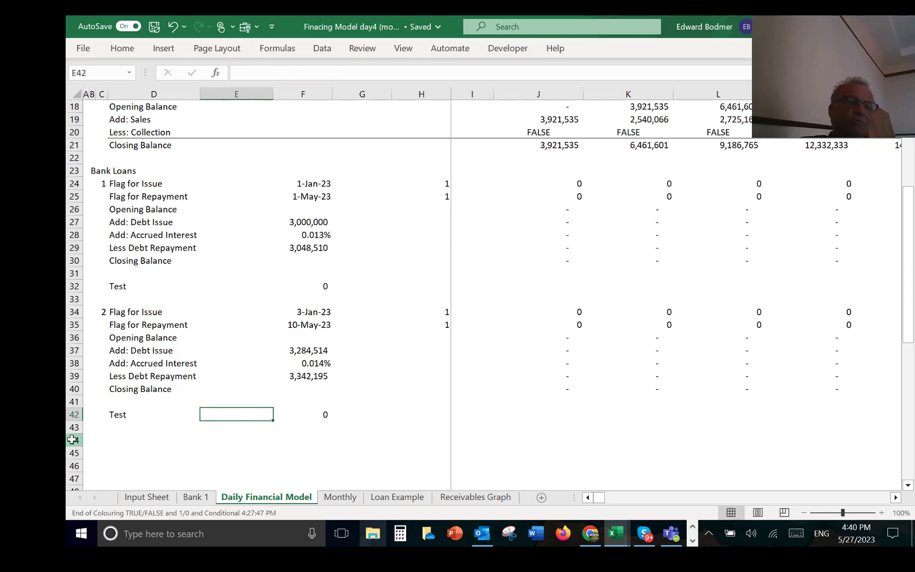
{"action": "key", "text": "Up"}
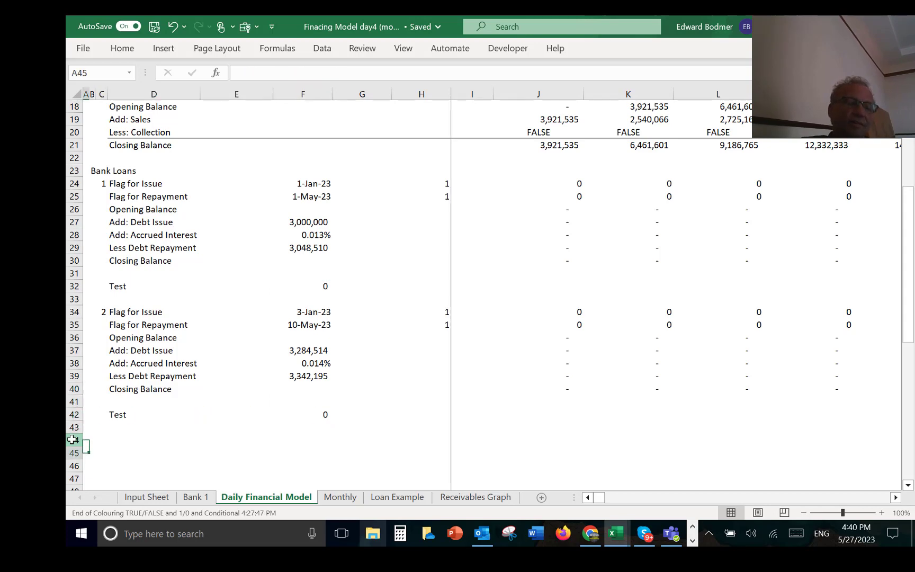
{"action": "key", "text": "Down"}
{"action": "key", "text": "Down"}
{"action": "key", "text": "Down"}
{"action": "key", "text": "Down"}
{"action": "key", "text": "Down"}
{"action": "key", "text": "Down"}
{"action": "key", "text": "Down"}
{"action": "key", "text": "Down"}
{"action": "key", "text": "Down"}
{"action": "key", "text": "Down"}
{"action": "key", "text": "Down"}
{"action": "key", "text": "Up"}
{"action": "key", "text": "Up"}
{"action": "key", "text": "Up"}
{"action": "key", "text": "Up"}
{"action": "key", "text": "Up"}
{"action": "key", "text": "Up"}
{"action": "key", "text": "Up"}
{"action": "key", "text": "Up"}
{"action": "key", "text": "Up"}
{"action": "key", "text": "Up"}
{"action": "key", "text": "Up"}
{"action": "key", "text": "Up"}
{"action": "key", "text": "Up"}
{"action": "key", "text": "Up"}
{"action": "key", "text": "Up"}
{"action": "key", "text": "Up"}
{"action": "key", "text": "Up"}
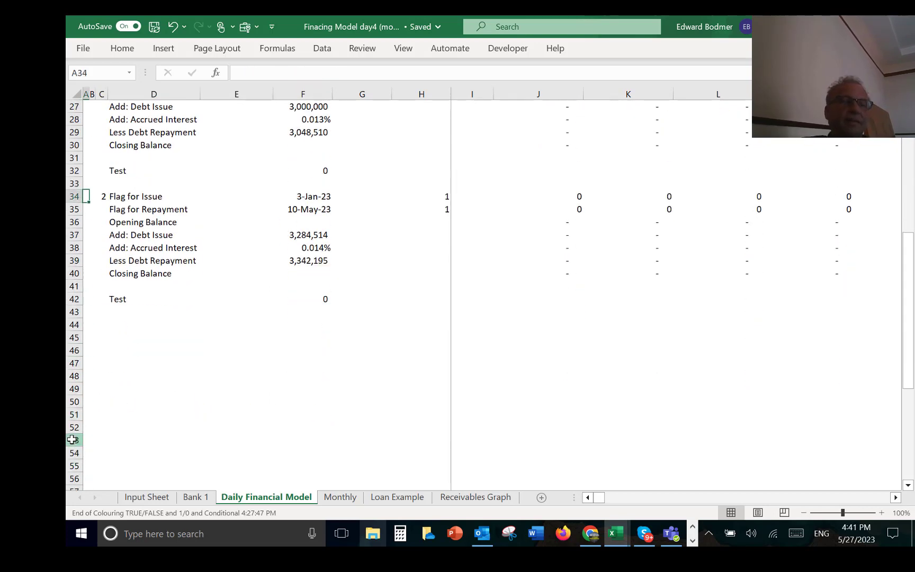
{"action": "key", "text": "shift+space"}
{"action": "key", "text": "shift+Down"}
{"action": "key", "text": "shift+Down"}
{"action": "key", "text": "shift+Down"}
{"action": "key", "text": "shift+Down"}
{"action": "key", "text": "shift+Down"}
{"action": "key", "text": "shift+Down"}
{"action": "key", "text": "shift+Down"}
{"action": "key", "text": "shift+Down"}
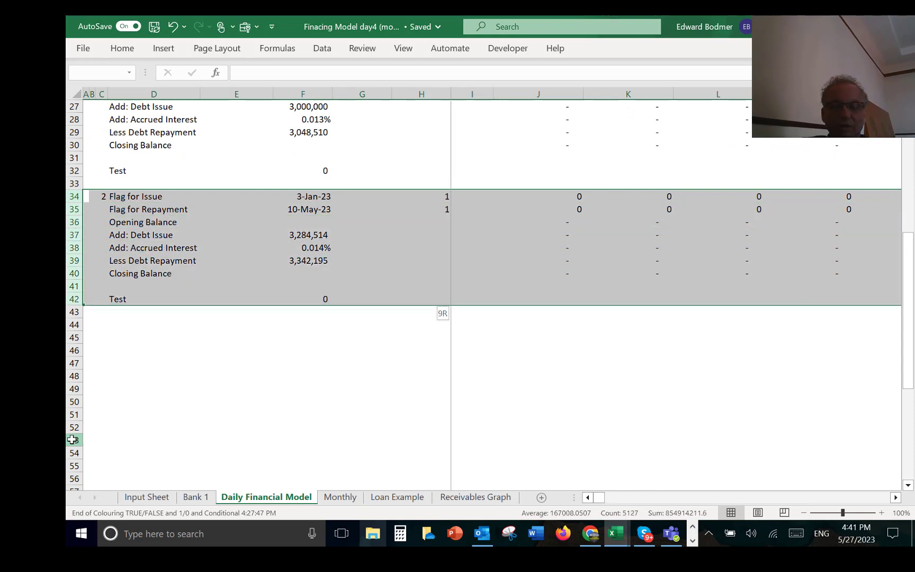
{"action": "key", "text": "ctrl+c"}
{"action": "key", "text": "Down"}
{"action": "key", "text": "Down"}
{"action": "key", "text": "Down"}
{"action": "key", "text": "Down"}
{"action": "key", "text": "Down"}
{"action": "key", "text": "Down"}
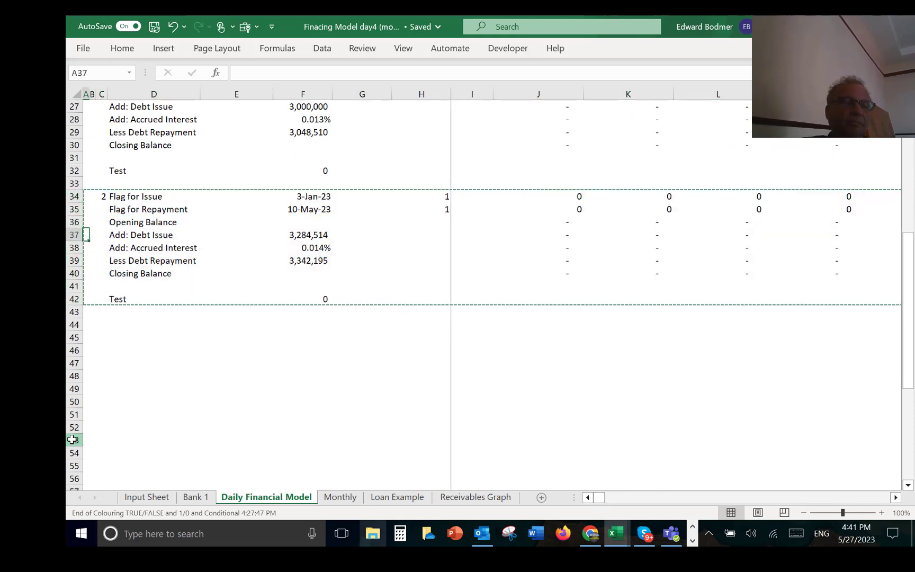
{"action": "key", "text": "Down"}
{"action": "key", "text": "Down"}
{"action": "key", "text": "Down"}
{"action": "key", "text": "Down"}
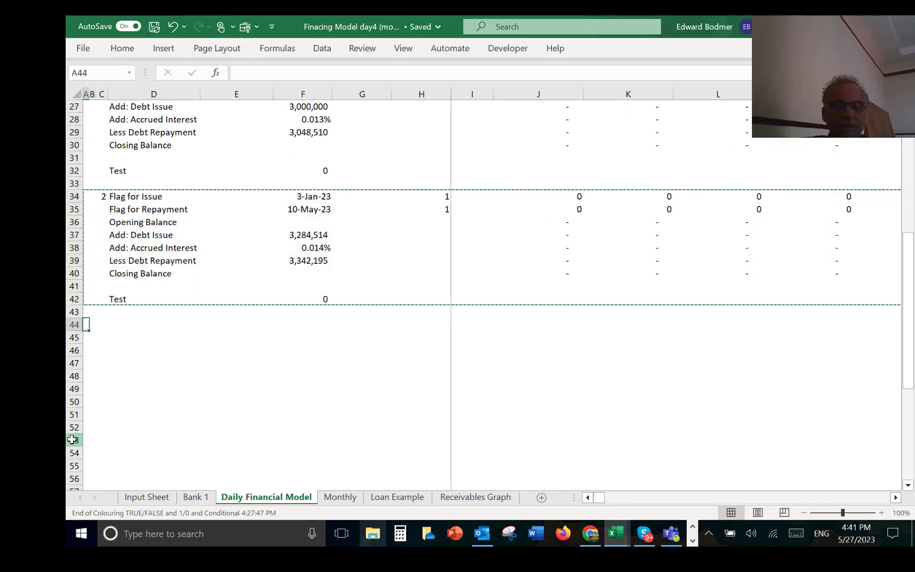
{"action": "key", "text": "ctrl+v"}
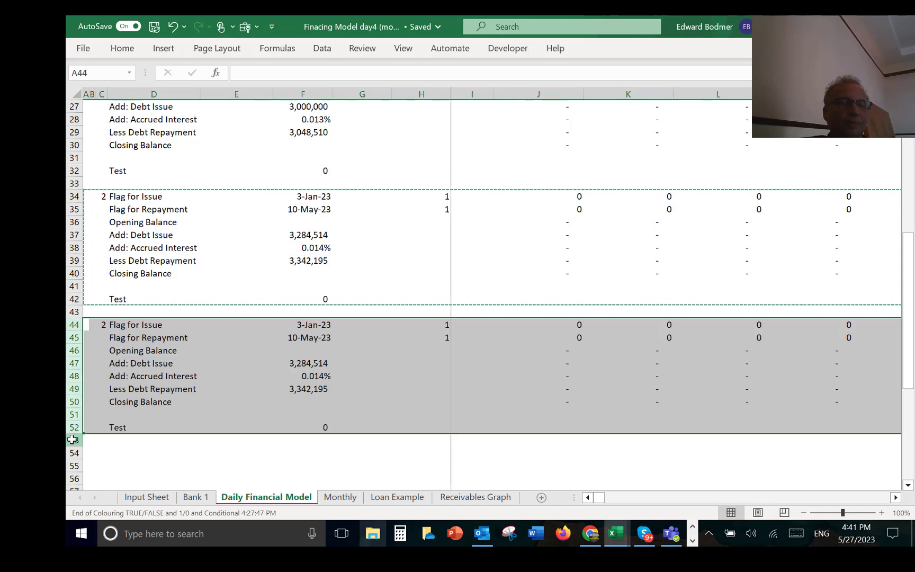
Step: Number the newly pasted loan block with the formula =C34+1 in C44
{"action": "key", "text": "Down"}
{"action": "key", "text": "Up"}
{"action": "key", "text": "Right"}
{"action": "key", "text": "Right"}
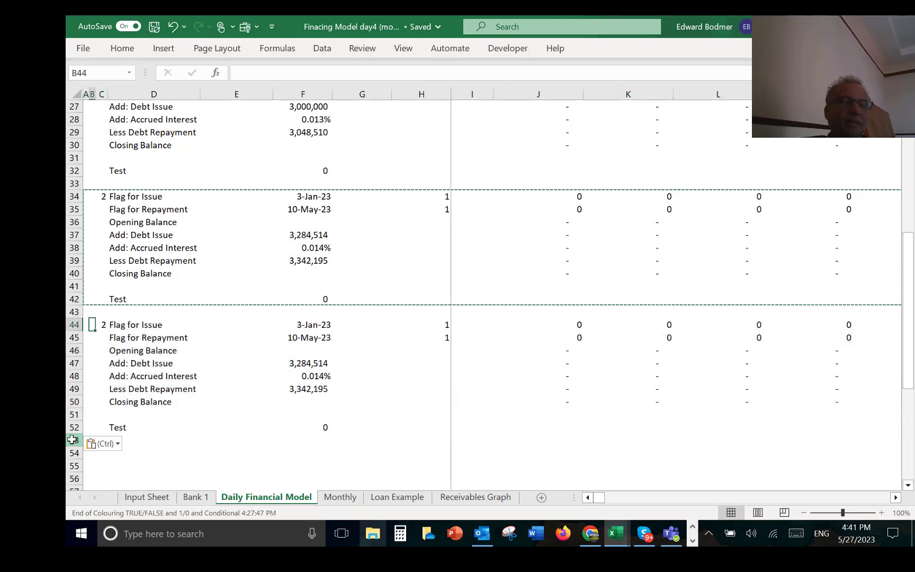
{"action": "type", "text": "=C34+1"}
{"action": "key", "text": "Return"}
{"action": "key", "text": "Down"}
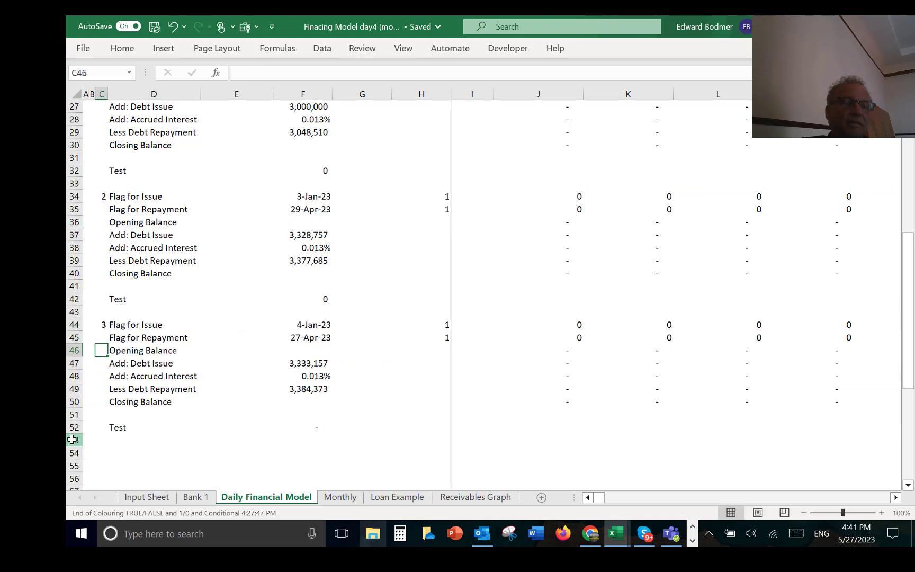
Step: Check the empty rows between the third loan block and the Graphs section, and look back over the loan blocks
{"action": "key", "text": "Down"}
{"action": "key", "text": "Down"}
{"action": "key", "text": "Down"}
{"action": "key", "text": "Down"}
{"action": "key", "text": "Down"}
{"action": "key", "text": "Down"}
{"action": "key", "text": "Down"}
{"action": "key", "text": "Down"}
{"action": "key", "text": "Down"}
{"action": "key", "text": "Down"}
{"action": "key", "text": "Down"}
{"action": "key", "text": "Down"}
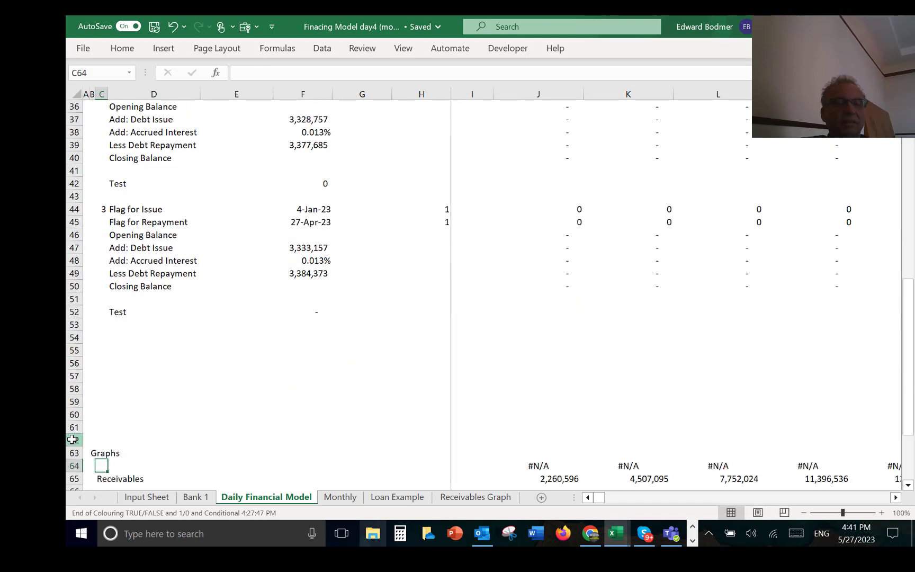
{"action": "key", "text": "Up"}
{"action": "key", "text": "Up"}
{"action": "key", "text": "Up"}
{"action": "key", "text": "Up"}
{"action": "key", "text": "Up"}
{"action": "key", "text": "Left"}
{"action": "key", "text": "Left"}
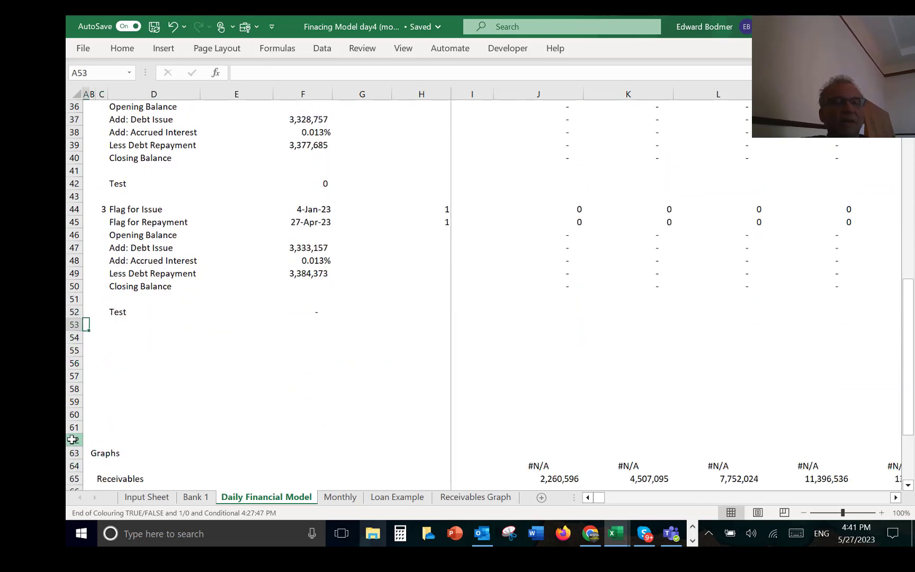
{"action": "key", "text": "Up"}
{"action": "key", "text": "Up"}
{"action": "key", "text": "Up"}
{"action": "key", "text": "Up"}
{"action": "key", "text": "Up"}
{"action": "key", "text": "Up"}
{"action": "key", "text": "Up"}
{"action": "key", "text": "Up"}
{"action": "key", "text": "Up"}
{"action": "key", "text": "Up"}
{"action": "key", "text": "Up"}
{"action": "key", "text": "Up"}
{"action": "key", "text": "Up"}
{"action": "key", "text": "Up"}
{"action": "key", "text": "Up"}
{"action": "key", "text": "Up"}
{"action": "key", "text": "Up"}
{"action": "key", "text": "Up"}
{"action": "key", "text": "Up"}
{"action": "key", "text": "Up"}
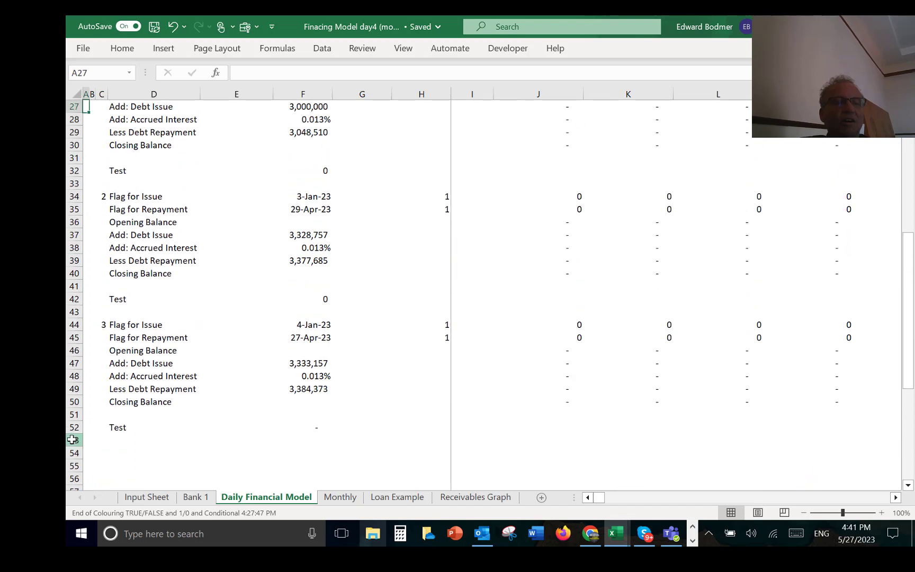
{"action": "key", "text": "Down"}
{"action": "key", "text": "Down"}
{"action": "key", "text": "Down"}
{"action": "key", "text": "Down"}
{"action": "key", "text": "Down"}
{"action": "key", "text": "Down"}
{"action": "key", "text": "Down"}
{"action": "key", "text": "Down"}
{"action": "key", "text": "Down"}
{"action": "key", "text": "Down"}
{"action": "key", "text": "Down"}
{"action": "key", "text": "Down"}
{"action": "key", "text": "Down"}
{"action": "key", "text": "Down"}
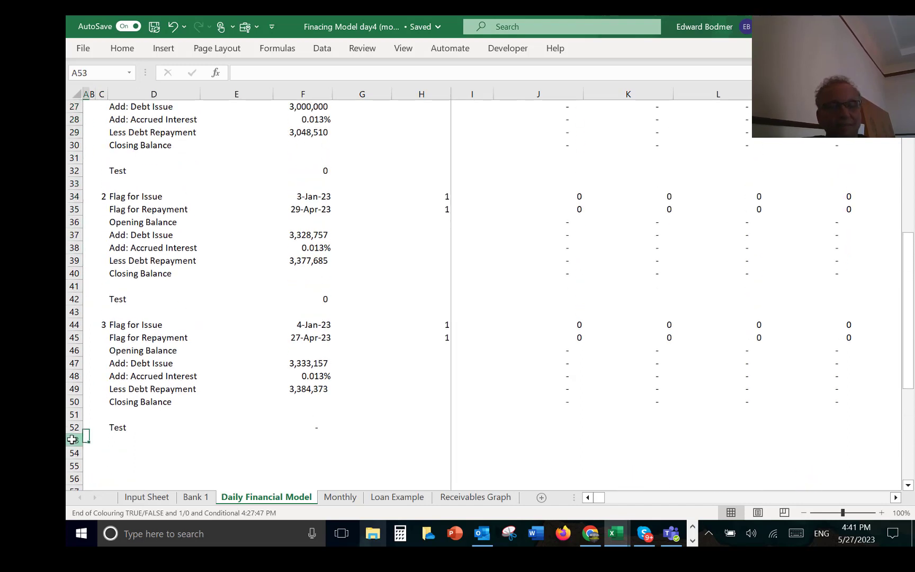
{"action": "key", "text": "Down"}
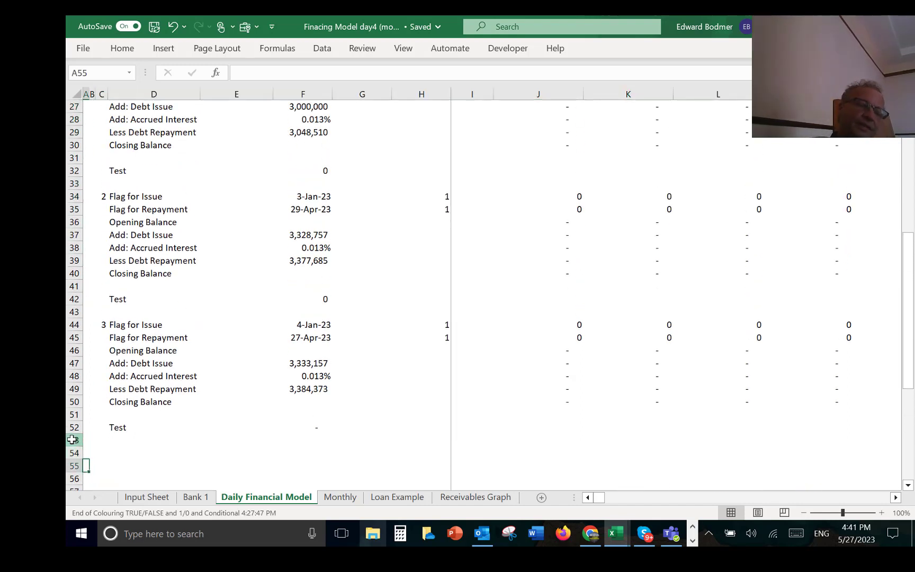
{"action": "key", "text": "Up"}
{"action": "key", "text": "Down"}
{"action": "key", "text": "shift+space"}
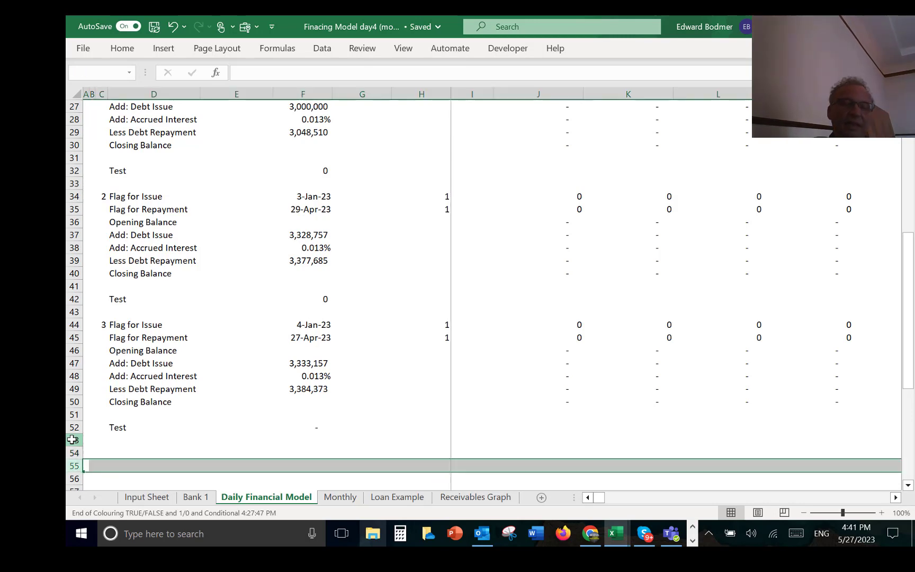
{"action": "key", "text": "Down"}
{"action": "key", "text": "Up"}
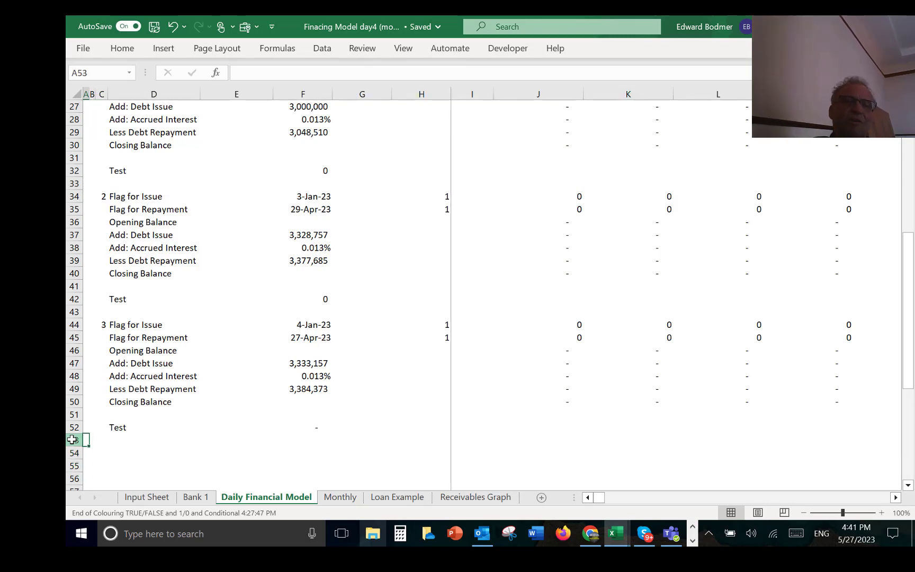
{"action": "key", "text": "Up"}
{"action": "key", "text": "Up"}
{"action": "key", "text": "Up"}
{"action": "key", "text": "Up"}
{"action": "key", "text": "Up"}
{"action": "key", "text": "Up"}
{"action": "key", "text": "Up"}
{"action": "key", "text": "Up"}
{"action": "key", "text": "Up"}
{"action": "key", "text": "Up"}
{"action": "key", "text": "Up"}
{"action": "key", "text": "Up"}
{"action": "key", "text": "Up"}
{"action": "key", "text": "Up"}
{"action": "key", "text": "Up"}
{"action": "key", "text": "Up"}
{"action": "key", "text": "Up"}
{"action": "key", "text": "Up"}
{"action": "key", "text": "Up"}
{"action": "key", "text": "Up"}
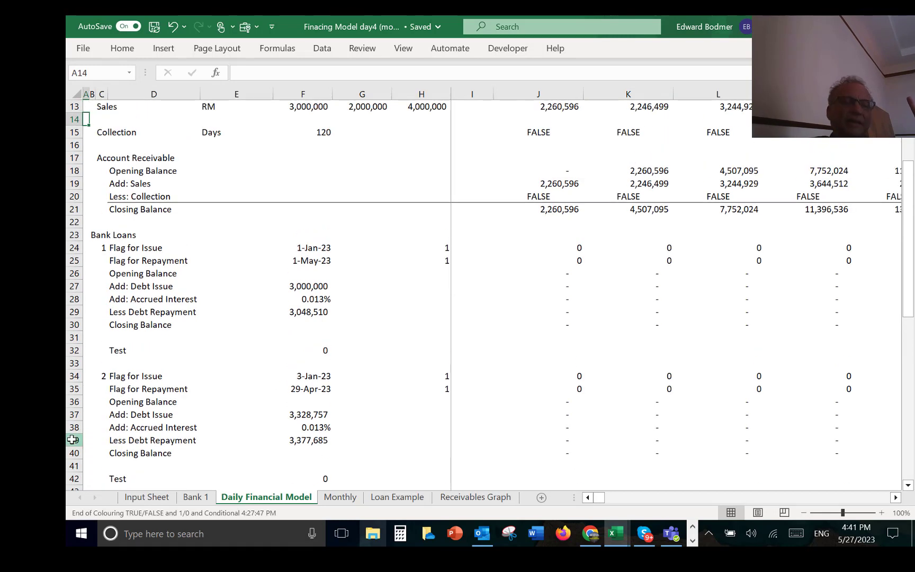
Step: Enter the label Debt Issue in G27, beside the first loan's debt issue amount
{"action": "key", "text": "Down"}
{"action": "key", "text": "Down"}
{"action": "key", "text": "Down"}
{"action": "key", "text": "Down"}
{"action": "key", "text": "Down"}
{"action": "key", "text": "Down"}
{"action": "key", "text": "Down"}
{"action": "key", "text": "Down"}
{"action": "key", "text": "Down"}
{"action": "key", "text": "Down"}
{"action": "key", "text": "Down"}
{"action": "key", "text": "Down"}
{"action": "key", "text": "Down"}
{"action": "key", "text": "Down"}
{"action": "key", "text": "Down"}
{"action": "key", "text": "Right"}
{"action": "key", "text": "Right"}
{"action": "key", "text": "Up"}
{"action": "key", "text": "Up"}
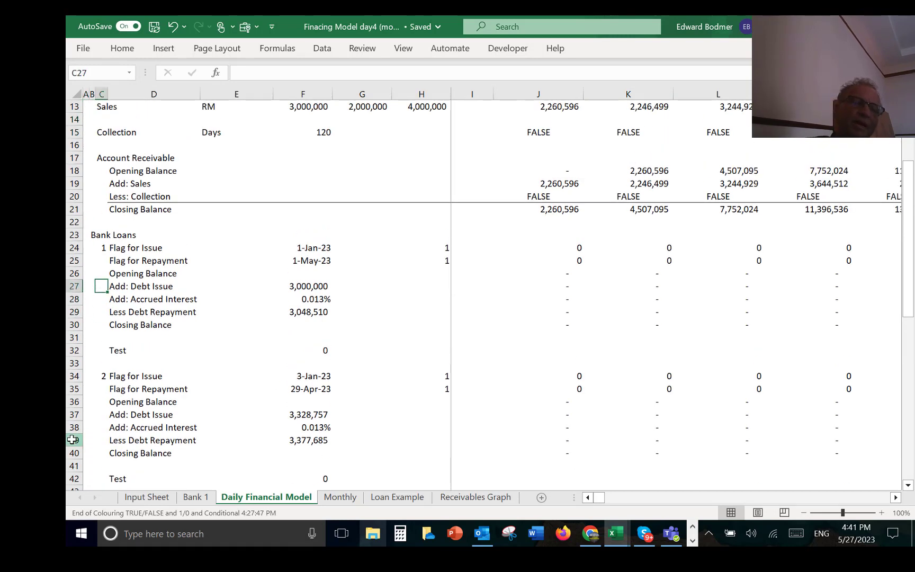
{"action": "key", "text": "Right"}
{"action": "key", "text": "Right"}
{"action": "key", "text": "Right"}
{"action": "key", "text": "Right"}
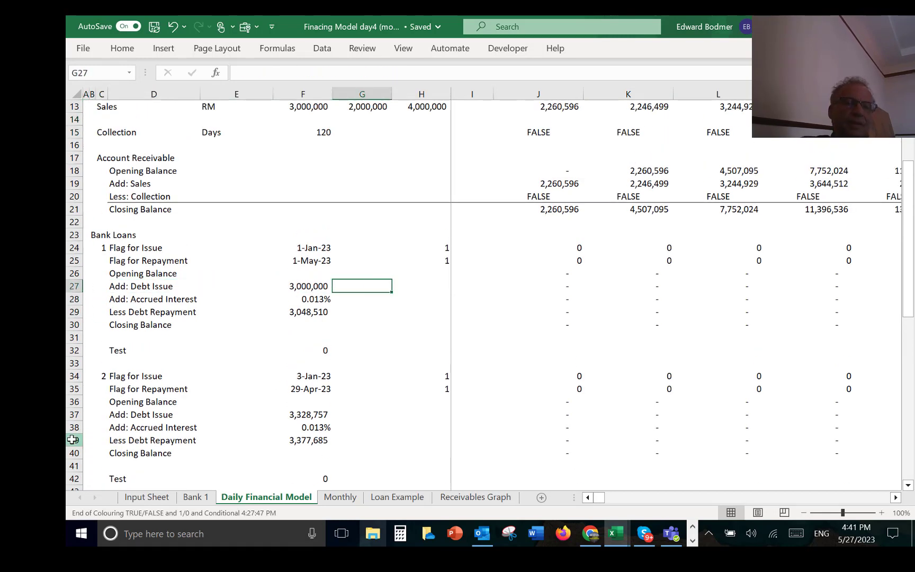
{"action": "type", "text": "d: De"}
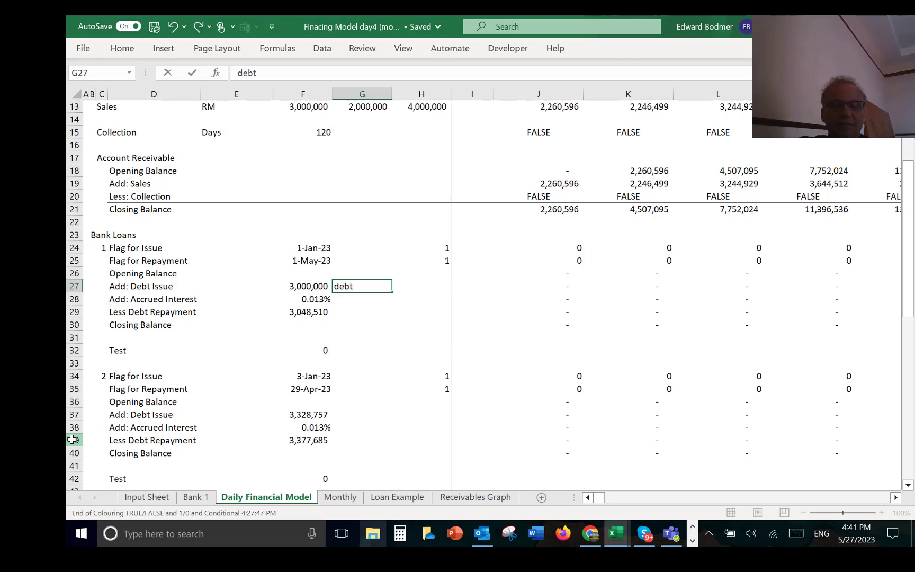
{"action": "type", "text": "bt Issue"}
{"action": "key", "text": "Return"}
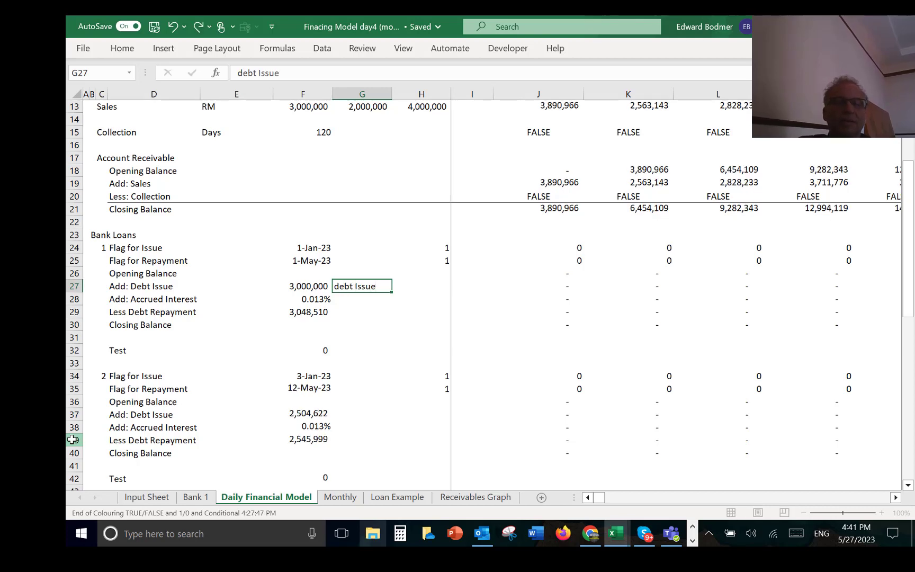
{"action": "key", "text": "Up"}
{"action": "type", "text": "D"}
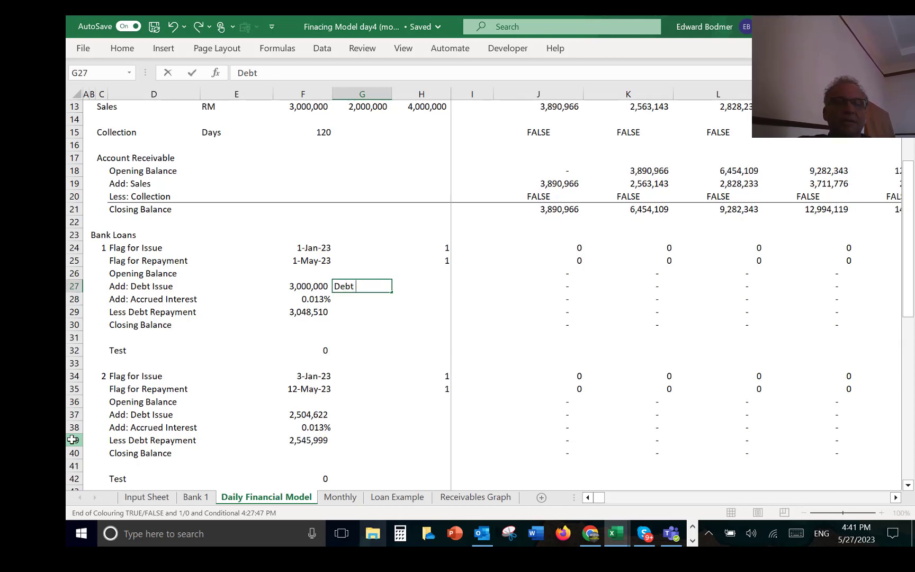
{"action": "key", "text": "Return"}
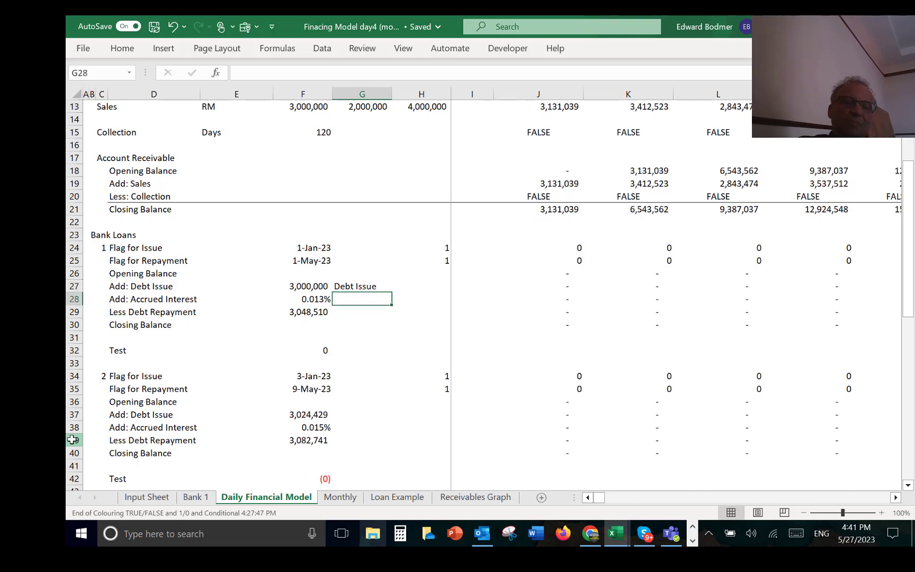
Step: Label the first loan's interest rate as Accrued Interest in G28 and its repayment amount as Repayment in G29
{"action": "left_click", "coordinate": [72, 440]}
{"action": "key", "text": "Up"}
{"action": "key", "text": "Up"}
{"action": "key", "text": "Up"}
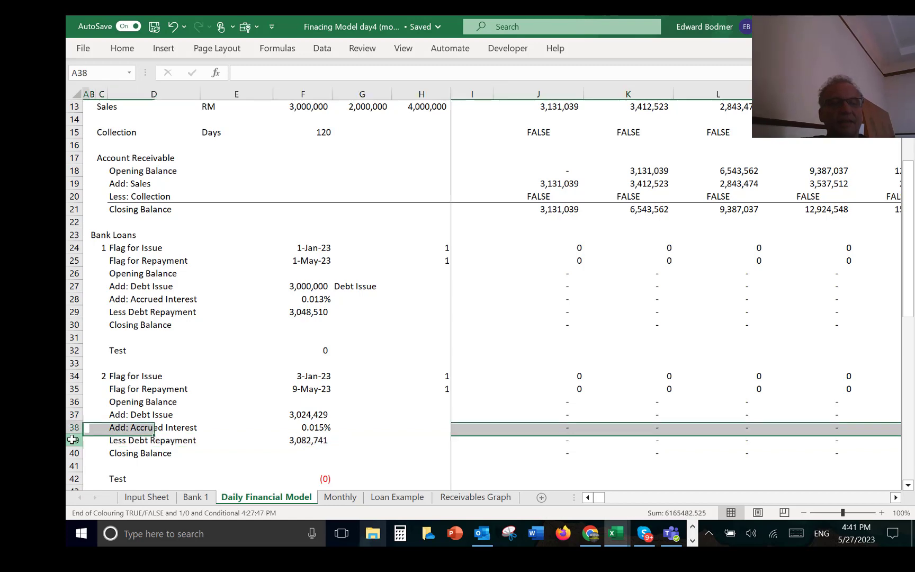
{"action": "key", "text": "Up"}
{"action": "key", "text": "Up"}
{"action": "key", "text": "Up"}
{"action": "key", "text": "Up"}
{"action": "key", "text": "Up"}
{"action": "key", "text": "Right"}
{"action": "key", "text": "Right"}
{"action": "key", "text": "Right"}
{"action": "key", "text": "Right"}
{"action": "key", "text": "Right"}
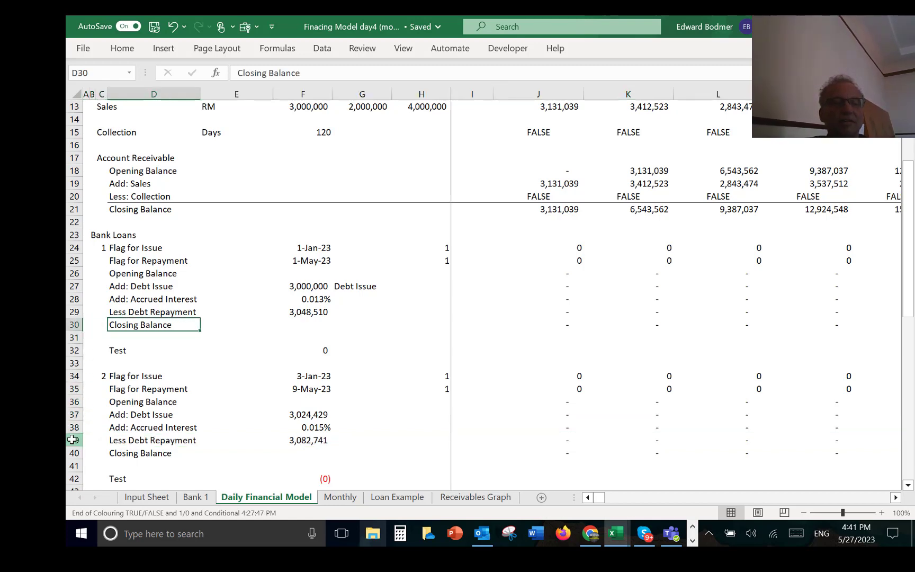
{"action": "key", "text": "Up"}
{"action": "key", "text": "Up"}
{"action": "key", "text": "Right"}
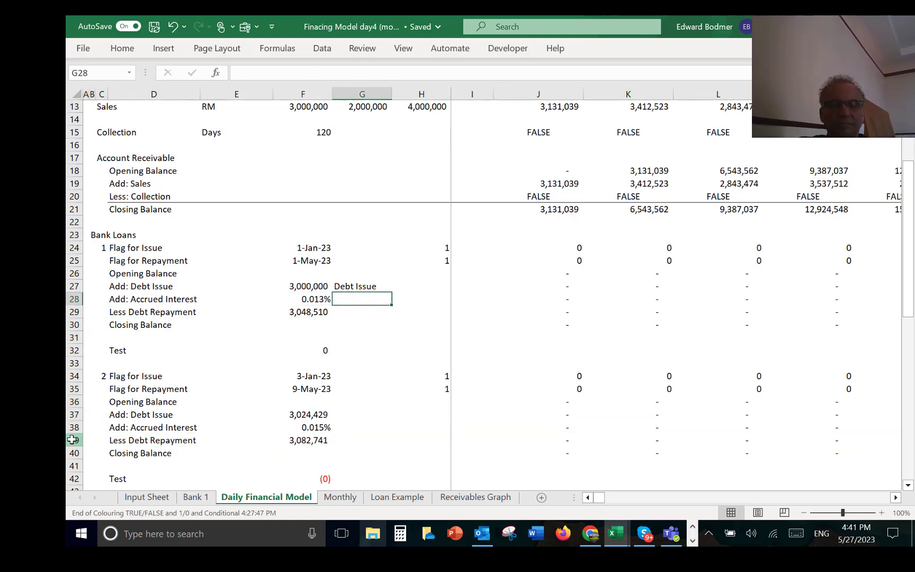
{"action": "type", "text": "Accrued"}
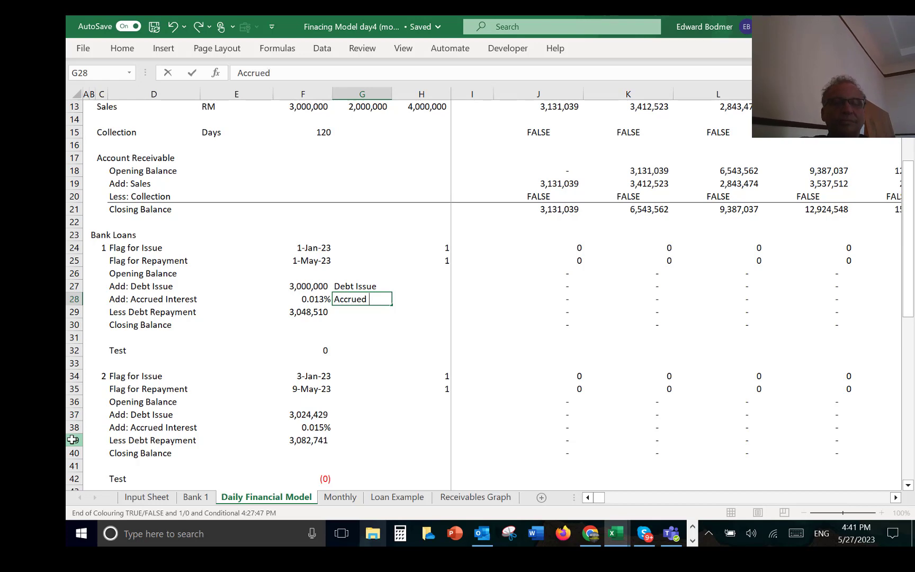
{"action": "type", "text": " Interest"}
{"action": "key", "text": "Return"}
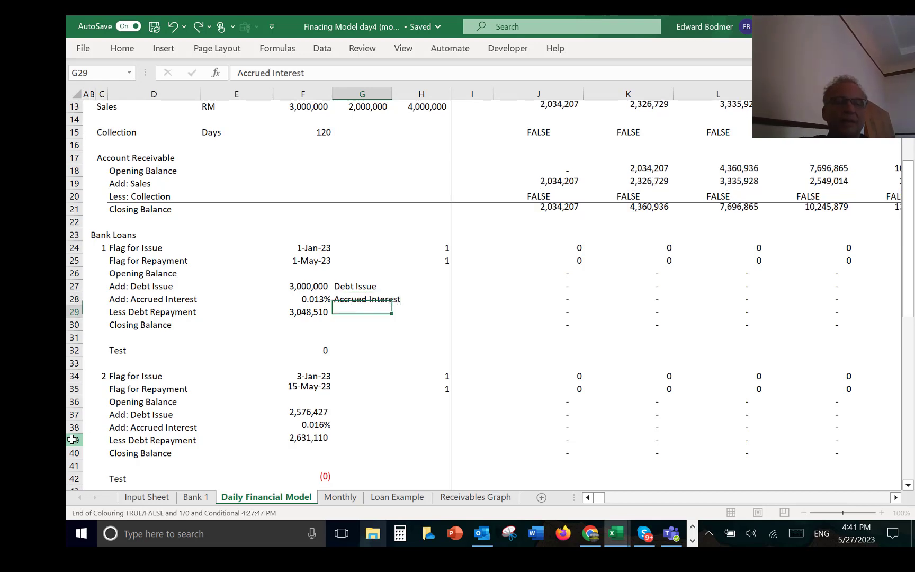
{"action": "type", "text": "Repayment"}
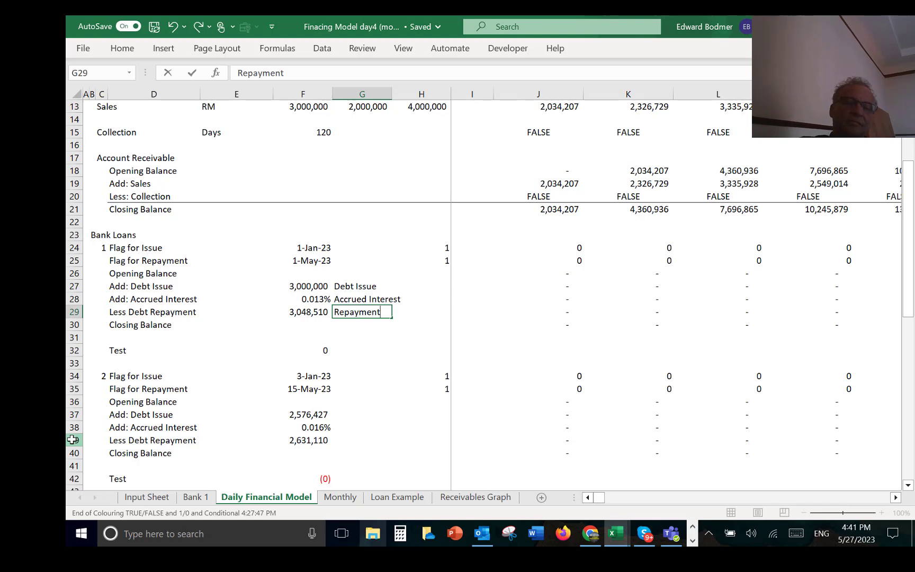
{"action": "key", "text": "Return"}
{"action": "key", "text": "Down"}
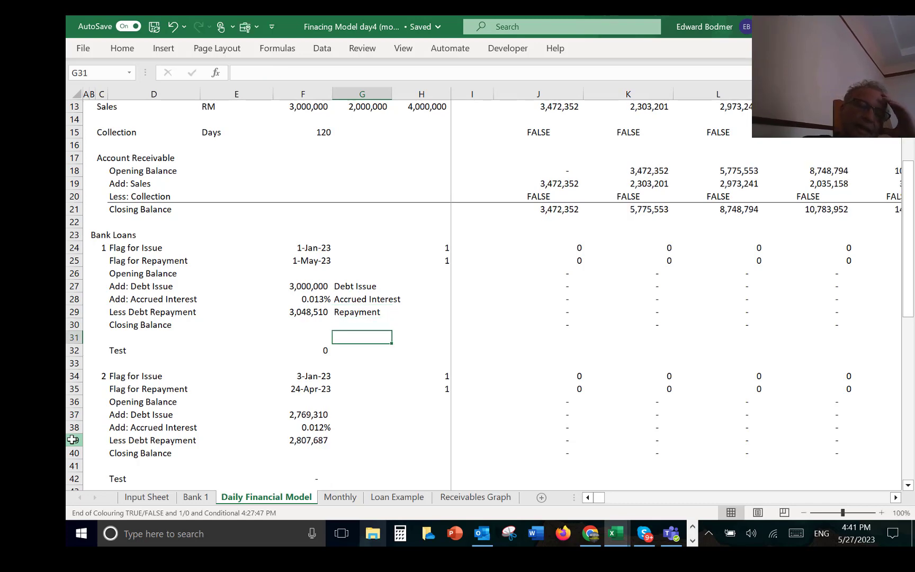
Step: Copy the three labels in G27:G29 to the second loan block, starting at G37
{"action": "key", "text": "Down"}
{"action": "key", "text": "Down"}
{"action": "key", "text": "Down"}
{"action": "key", "text": "Down"}
{"action": "key", "text": "Down"}
{"action": "key", "text": "Down"}
{"action": "key", "text": "Down"}
{"action": "key", "text": "Down"}
{"action": "key", "text": "Down"}
{"action": "key", "text": "Down"}
{"action": "key", "text": "Down"}
{"action": "key", "text": "Down"}
{"action": "key", "text": "Down"}
{"action": "key", "text": "Down"}
{"action": "key", "text": "Down"}
{"action": "key", "text": "Down"}
{"action": "key", "text": "Down"}
{"action": "key", "text": "Up"}
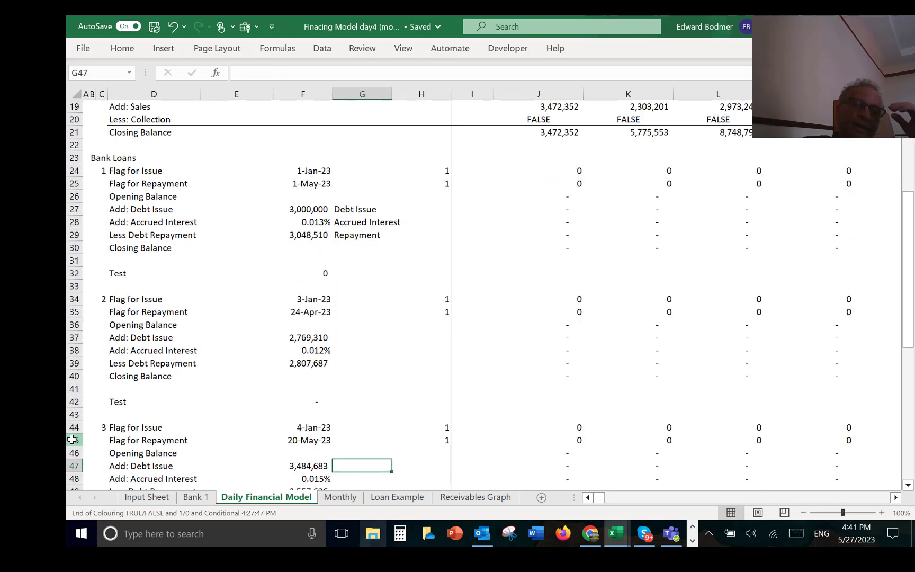
{"action": "key", "text": "Up"}
{"action": "key", "text": "Up"}
{"action": "key", "text": "Up"}
{"action": "key", "text": "Up"}
{"action": "key", "text": "Up"}
{"action": "key", "text": "Up"}
{"action": "key", "text": "Up"}
{"action": "key", "text": "Up"}
{"action": "key", "text": "Up"}
{"action": "key", "text": "Up"}
{"action": "key", "text": "Up"}
{"action": "key", "text": "Up"}
{"action": "key", "text": "Up"}
{"action": "key", "text": "Up"}
{"action": "key", "text": "Up"}
{"action": "key", "text": "Up"}
{"action": "key", "text": "Up"}
{"action": "key", "text": "Up"}
{"action": "key", "text": "Up"}
{"action": "key", "text": "Up"}
{"action": "key", "text": "shift+Down"}
{"action": "key", "text": "shift+Down"}
{"action": "key", "text": "ctrl+c"}
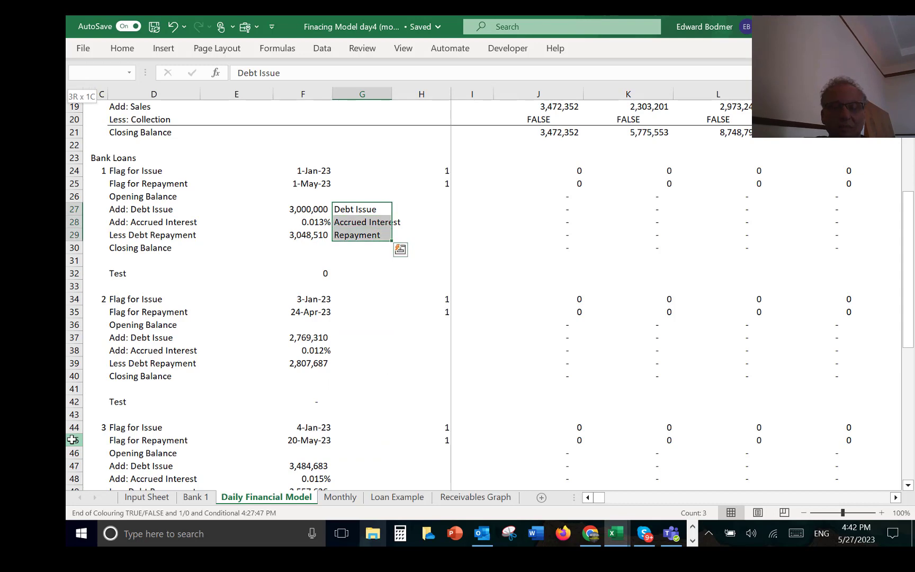
{"action": "key", "text": "Down"}
{"action": "key", "text": "Down"}
{"action": "key", "text": "Down"}
{"action": "key", "text": "Down"}
{"action": "key", "text": "Down"}
{"action": "key", "text": "Down"}
{"action": "key", "text": "Down"}
{"action": "key", "text": "Down"}
{"action": "key", "text": "Down"}
{"action": "key", "text": "Down"}
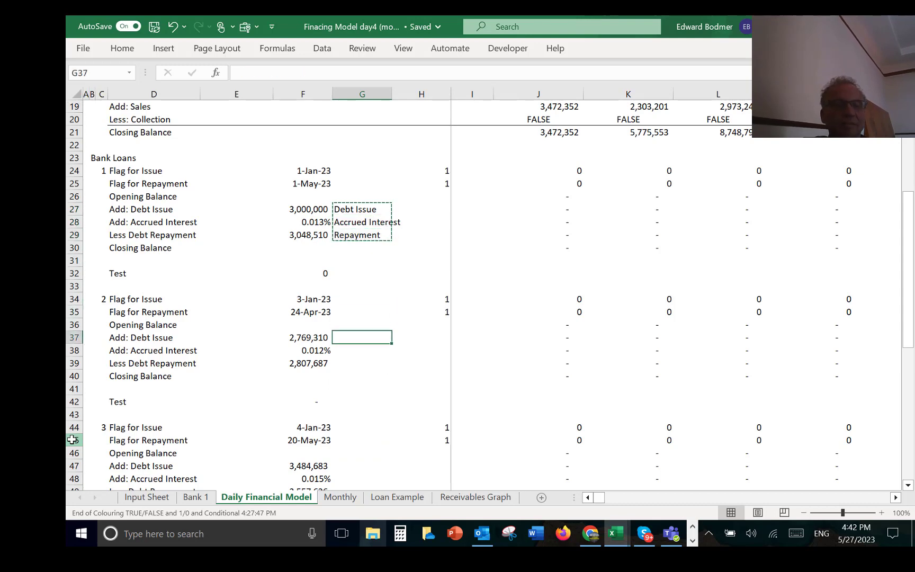
{"action": "key", "text": "ctrl+v"}
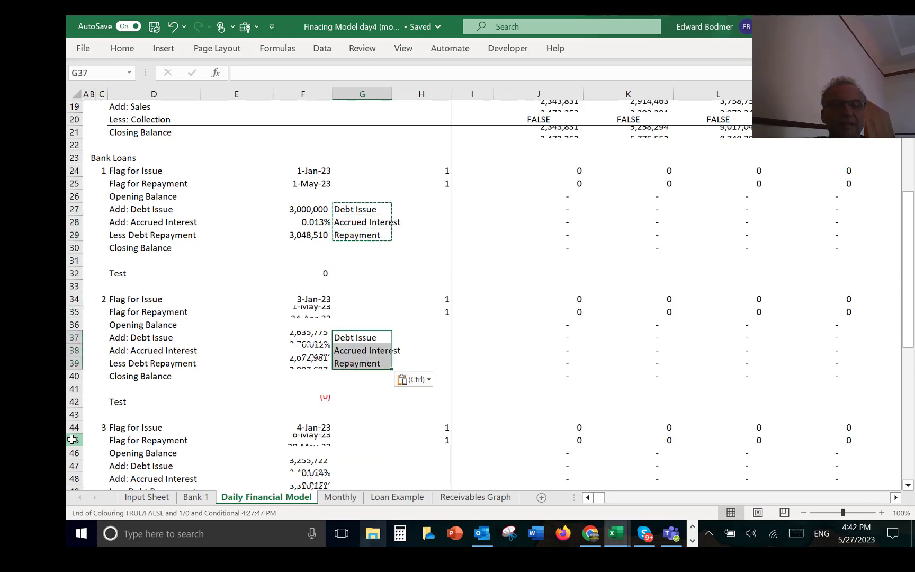
Step: Paste the copied Debt Issue, Accrued Interest and Repayment labels into the third loan block, starting at G47
{"action": "key", "text": "Down"}
{"action": "key", "text": "Down"}
{"action": "key", "text": "Down"}
{"action": "key", "text": "Down"}
{"action": "key", "text": "Down"}
{"action": "key", "text": "Down"}
{"action": "key", "text": "Down"}
{"action": "key", "text": "Down"}
{"action": "key", "text": "Down"}
{"action": "key", "text": "Down"}
{"action": "key", "text": "Down"}
{"action": "key", "text": "Down"}
{"action": "key", "text": "Down"}
{"action": "key", "text": "Down"}
{"action": "key", "text": "Down"}
{"action": "key", "text": "Down"}
{"action": "key", "text": "Down"}
{"action": "key", "text": "Down"}
{"action": "key", "text": "Up"}
{"action": "key", "text": "Up"}
{"action": "key", "text": "Up"}
{"action": "key", "text": "Up"}
{"action": "key", "text": "Up"}
{"action": "key", "text": "Up"}
{"action": "key", "text": "Up"}
{"action": "key", "text": "Up"}
{"action": "key", "text": "Up"}
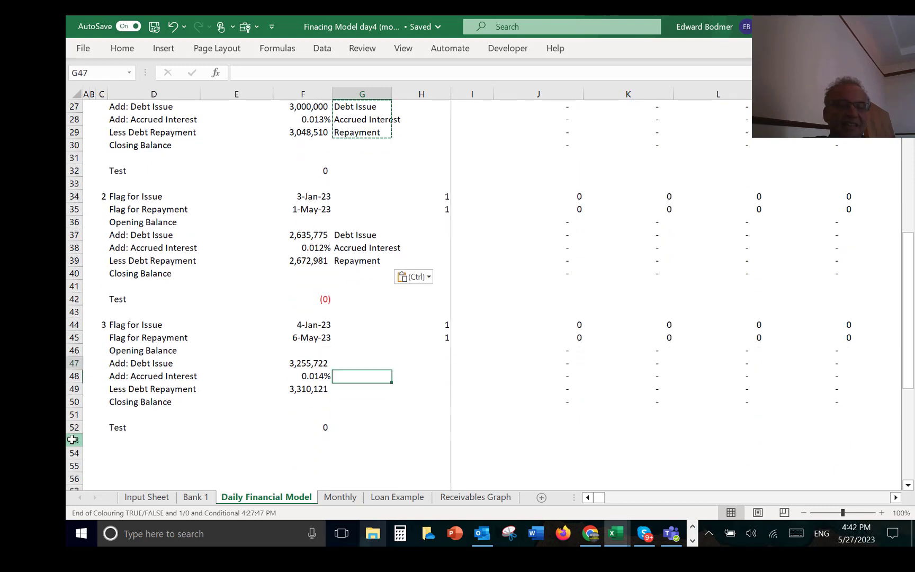
{"action": "key", "text": "Down"}
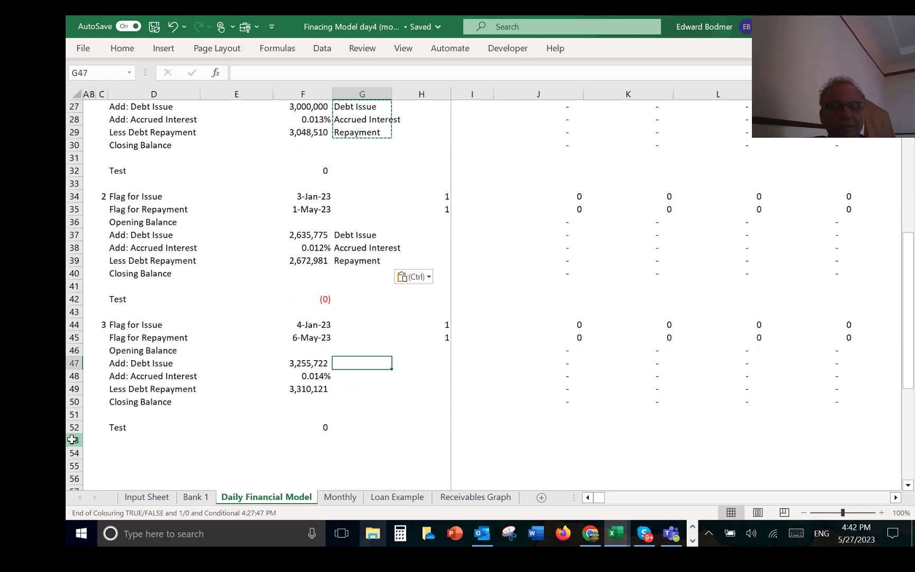
{"action": "key", "text": "ctrl+v"}
Step: Clear all the rows below the third loan block, from row 56 downward
{"action": "key", "text": "Left"}
{"action": "key", "text": "Left"}
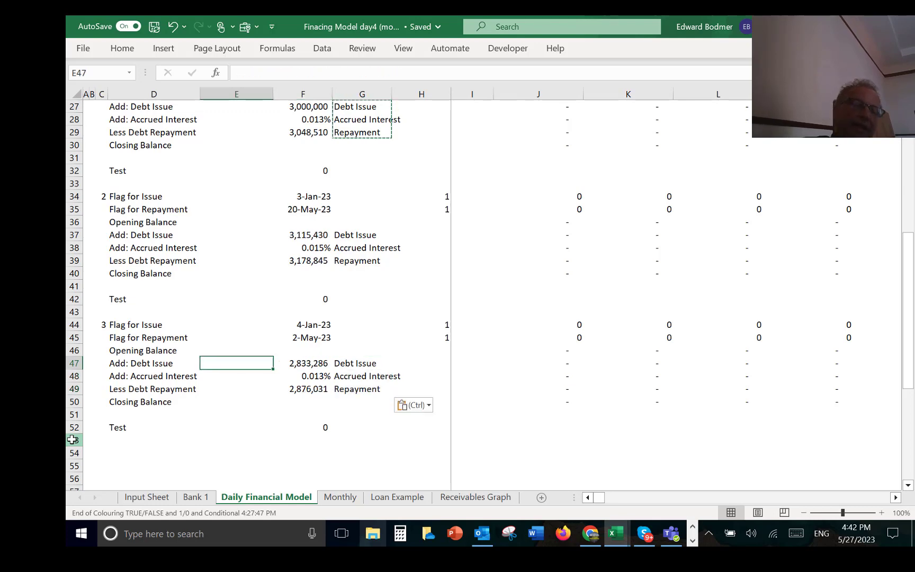
{"action": "key", "text": "Left"}
{"action": "key", "text": "Left"}
{"action": "key", "text": "Left"}
{"action": "key", "text": "Left"}
{"action": "key", "text": "Down"}
{"action": "key", "text": "Down"}
{"action": "key", "text": "Down"}
{"action": "key", "text": "Down"}
{"action": "key", "text": "Down"}
{"action": "key", "text": "Down"}
{"action": "key", "text": "Down"}
{"action": "key", "text": "Down"}
{"action": "key", "text": "Down"}
{"action": "key", "text": "Down"}
{"action": "key", "text": "Down"}
{"action": "key", "text": "Down"}
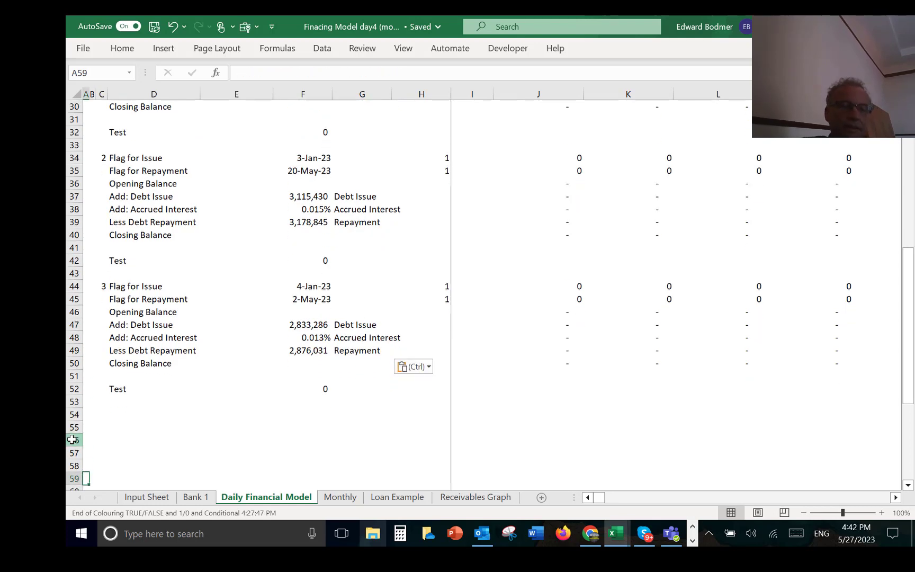
{"action": "mouse_move", "coordinate": [72, 438]}
{"action": "left_mouse_down"}
{"action": "mouse_move", "coordinate": [72, 485]}
{"action": "mouse_move", "coordinate": [71, 438]}
{"action": "left_mouse_up"}
{"action": "key", "text": "Delete"}
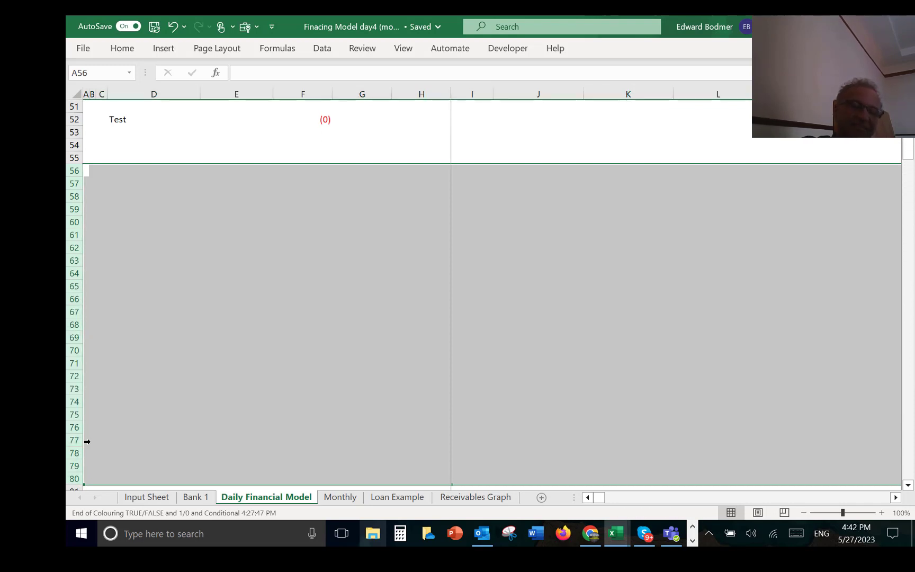
Step: Copy the second and third loan blocks in rows 34 to 52 and paste them starting at A54
{"action": "key", "text": "Up"}
{"action": "key", "text": "Up"}
{"action": "key", "text": "Up"}
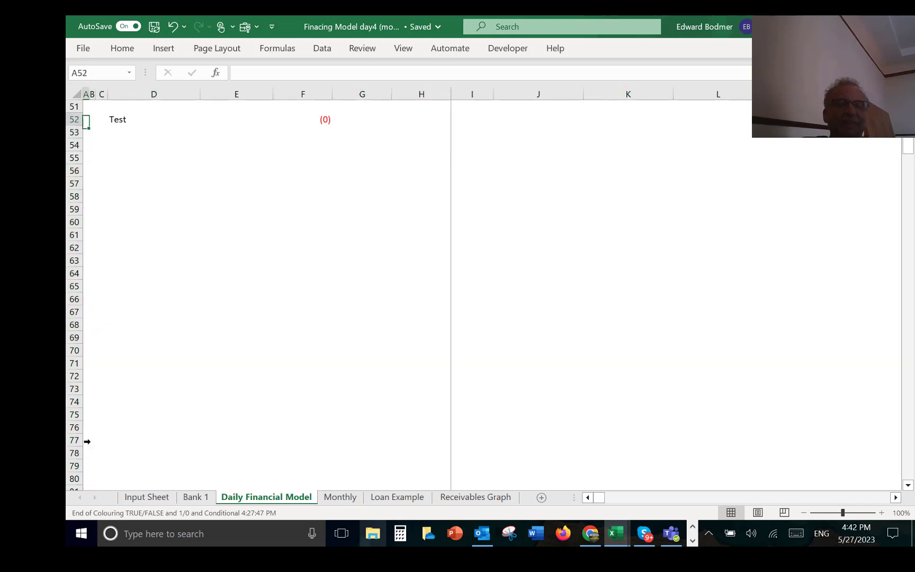
{"action": "key", "text": "Up"}
{"action": "key", "text": "Up"}
{"action": "key", "text": "Up"}
{"action": "key", "text": "Up"}
{"action": "key", "text": "Up"}
{"action": "key", "text": "Up"}
{"action": "key", "text": "Up"}
{"action": "key", "text": "Up"}
{"action": "key", "text": "Up"}
{"action": "key", "text": "Up"}
{"action": "key", "text": "Up"}
{"action": "key", "text": "Up"}
{"action": "key", "text": "Up"}
{"action": "key", "text": "Up"}
{"action": "key", "text": "Up"}
{"action": "key", "text": "Up"}
{"action": "key", "text": "Up"}
{"action": "key", "text": "Up"}
{"action": "key", "text": "Up"}
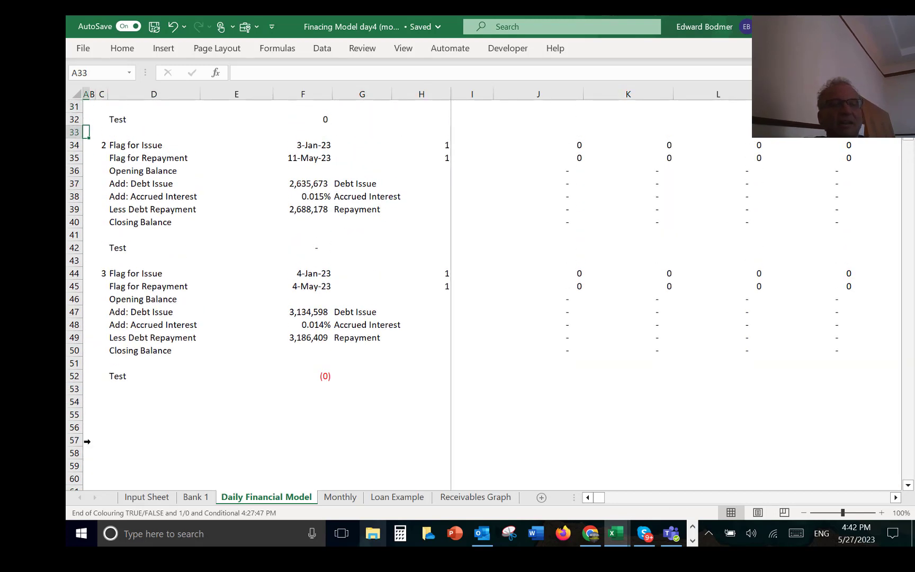
{"action": "key", "text": "Down"}
{"action": "key", "text": "shift+space"}
{"action": "key", "text": "Down"}
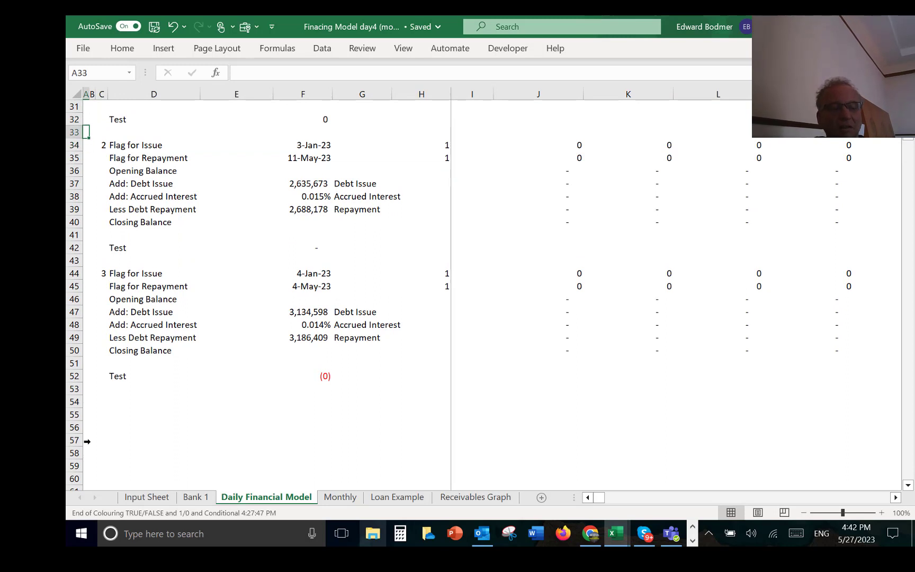
{"action": "key", "text": "shift+space"}
{"action": "key", "text": "shift+Down"}
{"action": "key", "text": "shift+Down"}
{"action": "key", "text": "shift+Down"}
{"action": "key", "text": "shift+Down"}
{"action": "key", "text": "shift+Down"}
{"action": "key", "text": "shift+Down"}
{"action": "key", "text": "shift+Down"}
{"action": "key", "text": "shift+Down"}
{"action": "key", "text": "shift+Down"}
{"action": "key", "text": "shift+Down"}
{"action": "key", "text": "shift+Down"}
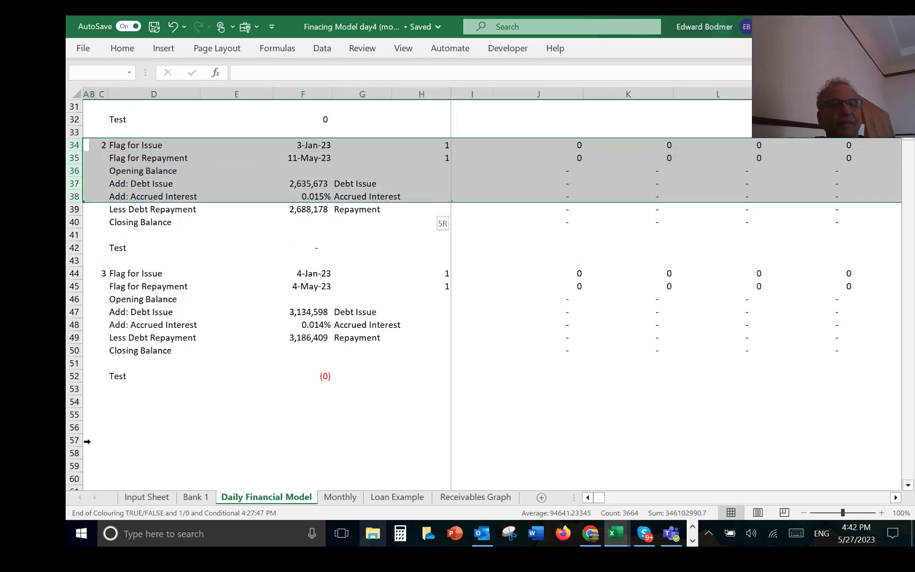
{"action": "key", "text": "shift+Down"}
{"action": "key", "text": "shift+Down"}
{"action": "key", "text": "shift+Down"}
{"action": "key", "text": "shift+Down"}
{"action": "key", "text": "shift+Down"}
{"action": "key", "text": "shift+Down"}
{"action": "key", "text": "shift+Down"}
{"action": "key", "text": "shift+Down"}
{"action": "key", "text": "shift+Up"}
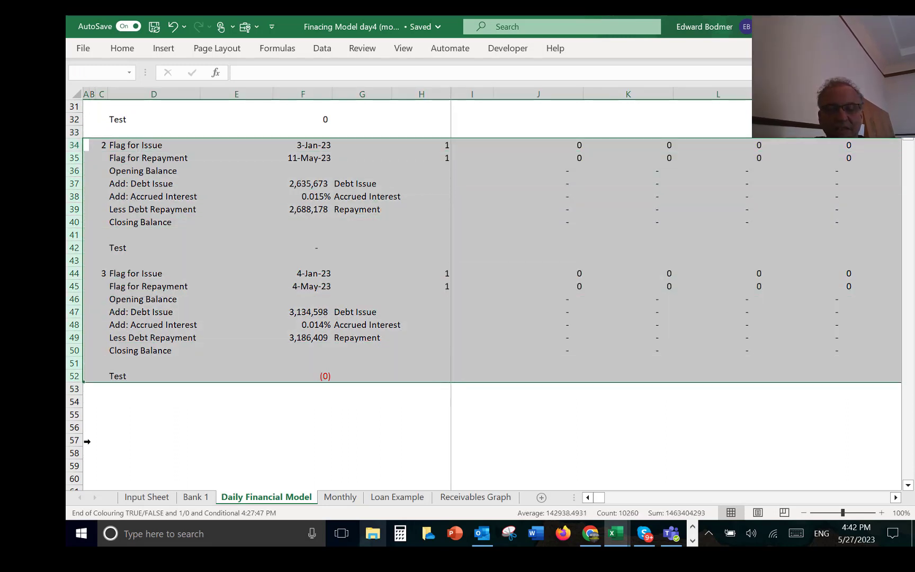
{"action": "key", "text": "ctrl+c"}
{"action": "key", "text": "Down"}
{"action": "key", "text": "Down"}
{"action": "key", "text": "Down"}
{"action": "key", "text": "Down"}
{"action": "key", "text": "Down"}
{"action": "key", "text": "Down"}
{"action": "key", "text": "Down"}
{"action": "key", "text": "Down"}
{"action": "key", "text": "Down"}
{"action": "key", "text": "Down"}
{"action": "key", "text": "Down"}
{"action": "key", "text": "Down"}
{"action": "key", "text": "Down"}
{"action": "key", "text": "Down"}
{"action": "key", "text": "Down"}
{"action": "key", "text": "Down"}
{"action": "key", "text": "Down"}
{"action": "key", "text": "Down"}
{"action": "key", "text": "Down"}
{"action": "key", "text": "Down"}
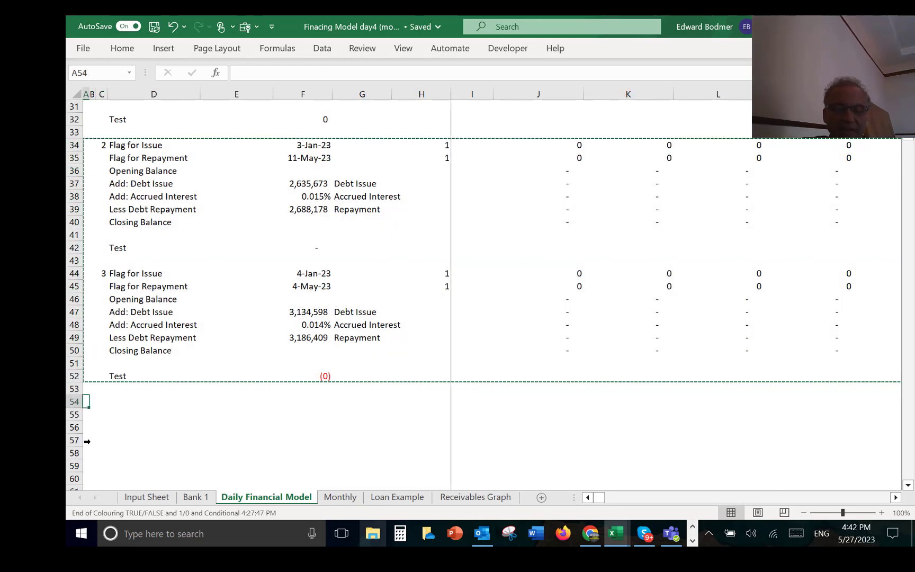
{"action": "key", "text": "ctrl+v"}
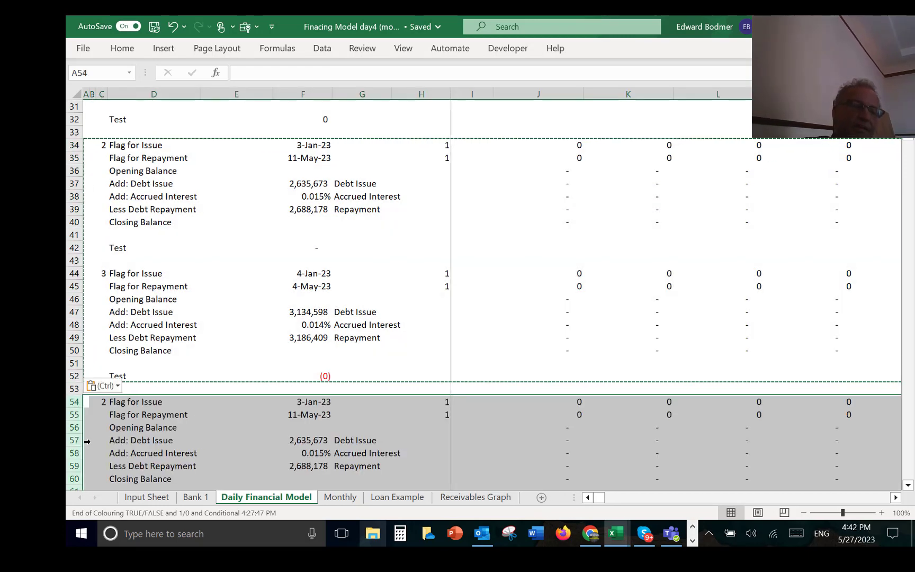
Step: Recalculate the sheet and look over the pasted loan blocks in rows 54 to 72
{"action": "left_click", "coordinate": [87, 441]}
{"action": "key", "text": "Down"}
{"action": "key", "text": "Down"}
{"action": "key", "text": "Down"}
{"action": "key", "text": "Down"}
{"action": "key", "text": "Down"}
{"action": "key", "text": "Down"}
{"action": "key", "text": "Down"}
{"action": "key", "text": "Down"}
{"action": "key", "text": "Down"}
{"action": "key", "text": "Down"}
{"action": "key", "text": "Down"}
{"action": "key", "text": "Down"}
{"action": "key", "text": "Down"}
{"action": "key", "text": "Down"}
{"action": "key", "text": "Down"}
{"action": "key", "text": "Down"}
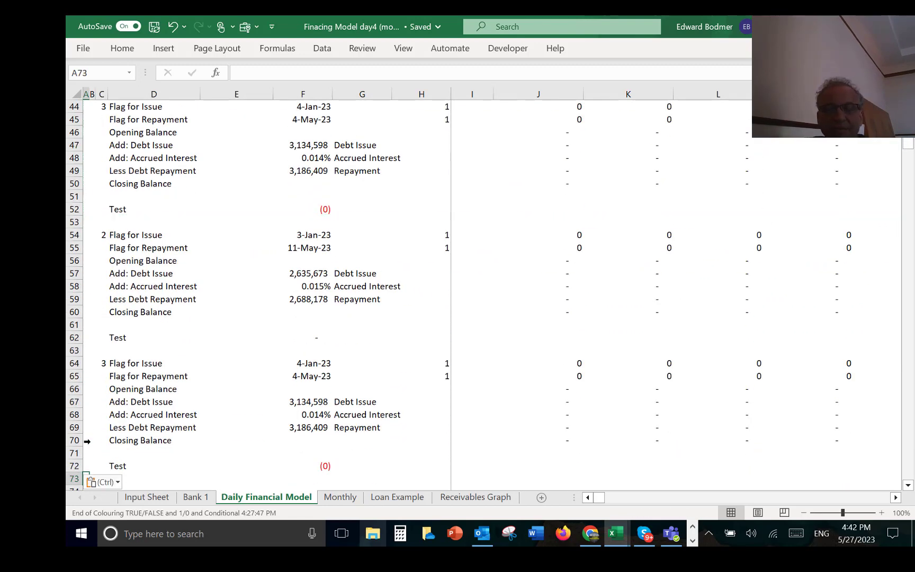
{"action": "key", "text": "F9"}
{"action": "key", "text": "Down"}
{"action": "key", "text": "Down"}
{"action": "key", "text": "Down"}
{"action": "key", "text": "Down"}
{"action": "key", "text": "Down"}
{"action": "key", "text": "Down"}
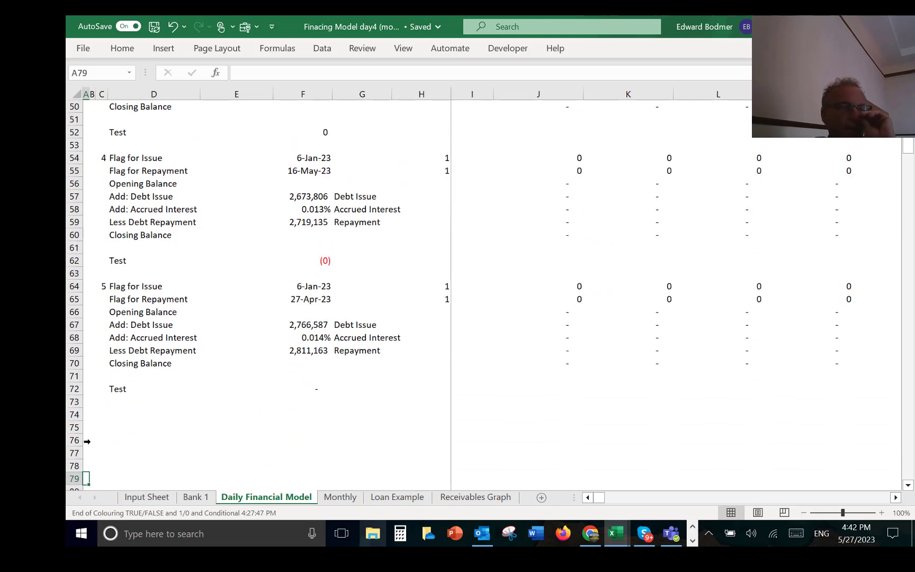
Step: Copy the four loan blocks in rows 34 to 72 and paste them starting at A74
{"action": "key", "text": "Up"}
{"action": "key", "text": "Up"}
{"action": "key", "text": "Up"}
{"action": "key", "text": "Up"}
{"action": "key", "text": "Up"}
{"action": "key", "text": "Up"}
{"action": "key", "text": "Up"}
{"action": "key", "text": "Up"}
{"action": "key", "text": "Up"}
{"action": "key", "text": "Up"}
{"action": "key", "text": "Up"}
{"action": "key", "text": "Up"}
{"action": "key", "text": "Up"}
{"action": "key", "text": "Up"}
{"action": "key", "text": "Up"}
{"action": "key", "text": "Up"}
{"action": "key", "text": "Up"}
{"action": "key", "text": "Up"}
{"action": "key", "text": "Up"}
{"action": "key", "text": "Up"}
{"action": "key", "text": "Up"}
{"action": "key", "text": "Up"}
{"action": "key", "text": "Up"}
{"action": "key", "text": "Up"}
{"action": "key", "text": "Up"}
{"action": "key", "text": "Up"}
{"action": "key", "text": "Up"}
{"action": "key", "text": "Up"}
{"action": "key", "text": "Up"}
{"action": "key", "text": "Up"}
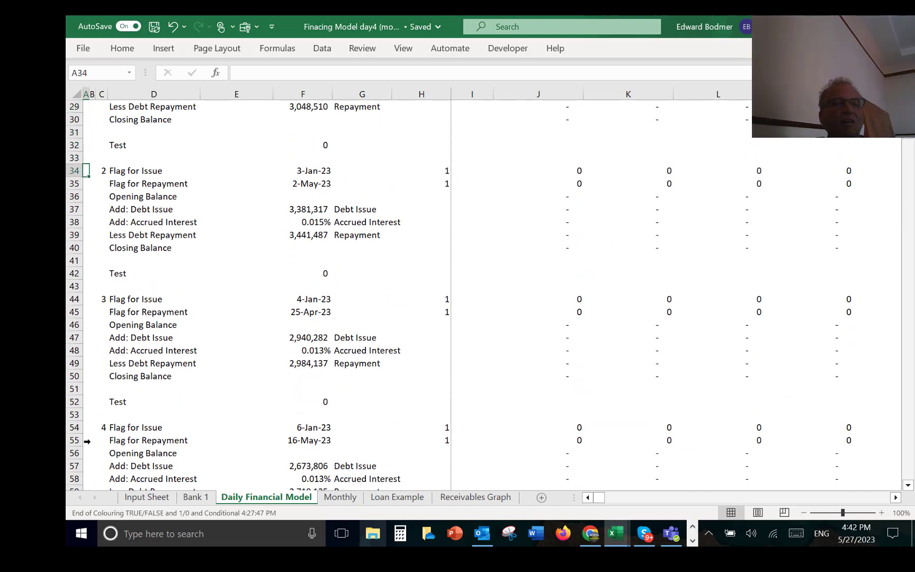
{"action": "key", "text": "shift+space"}
{"action": "key", "text": "shift+Down"}
{"action": "key", "text": "shift+Down"}
{"action": "key", "text": "shift+Down"}
{"action": "key", "text": "shift+Down"}
{"action": "key", "text": "shift+Down"}
{"action": "key", "text": "shift+Down"}
{"action": "key", "text": "shift+Down"}
{"action": "key", "text": "shift+Down"}
{"action": "key", "text": "shift+Down"}
{"action": "key", "text": "shift+Down"}
{"action": "key", "text": "shift+Down"}
{"action": "key", "text": "shift+Down"}
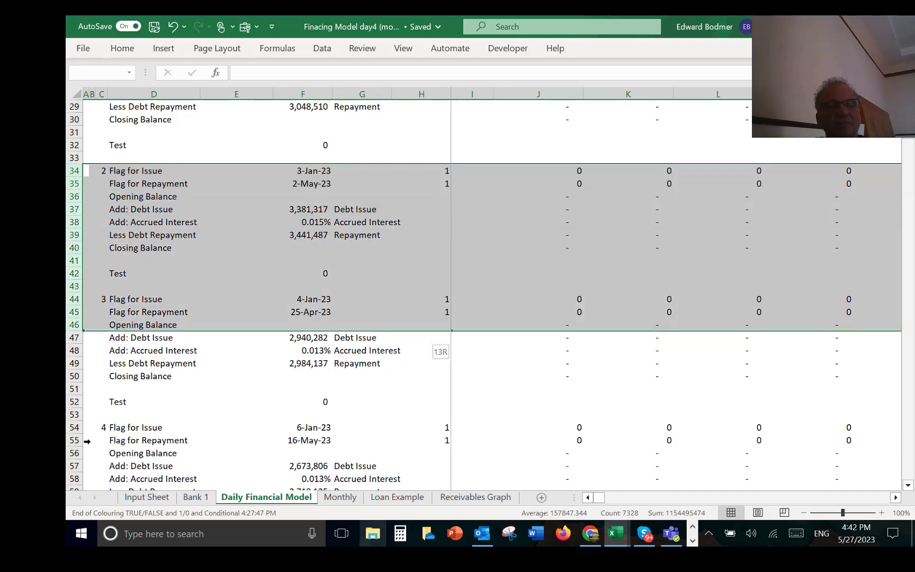
{"action": "key", "text": "shift+Down"}
{"action": "key", "text": "shift+Down"}
{"action": "key", "text": "shift+Down"}
{"action": "key", "text": "shift+Down"}
{"action": "key", "text": "shift+Down"}
{"action": "key", "text": "shift+Down"}
{"action": "key", "text": "shift+Down"}
{"action": "key", "text": "shift+Down"}
{"action": "key", "text": "shift+Down"}
{"action": "key", "text": "shift+Down"}
{"action": "key", "text": "shift+Down"}
{"action": "key", "text": "shift+Down"}
{"action": "key", "text": "shift+Down"}
{"action": "key", "text": "shift+Down"}
{"action": "key", "text": "shift+Down"}
{"action": "key", "text": "shift+Down"}
{"action": "key", "text": "shift+Down"}
{"action": "key", "text": "shift+Down"}
{"action": "key", "text": "shift+Down"}
{"action": "key", "text": "shift+Down"}
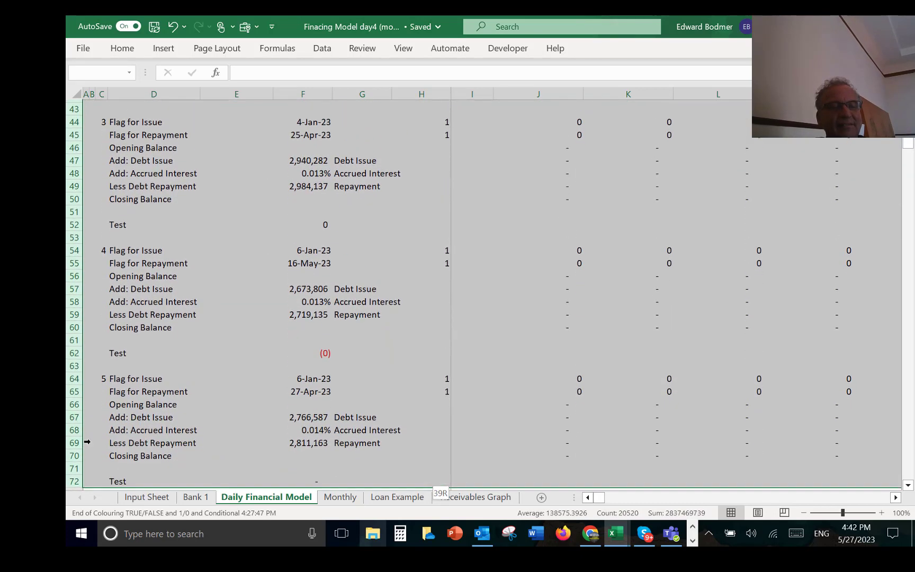
{"action": "scroll", "coordinate": [87, 442], "scroll_direction": "down", "scroll_amount": 1}
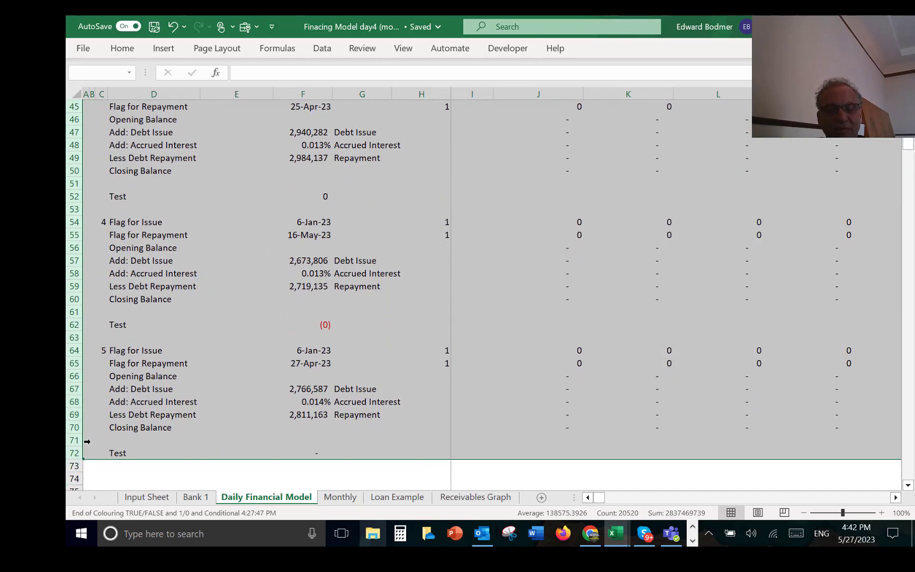
{"action": "key", "text": "ctrl+c"}
{"action": "key", "text": "Down"}
{"action": "key", "text": "Down"}
{"action": "key", "text": "Down"}
{"action": "key", "text": "Down"}
{"action": "key", "text": "Down"}
{"action": "key", "text": "Down"}
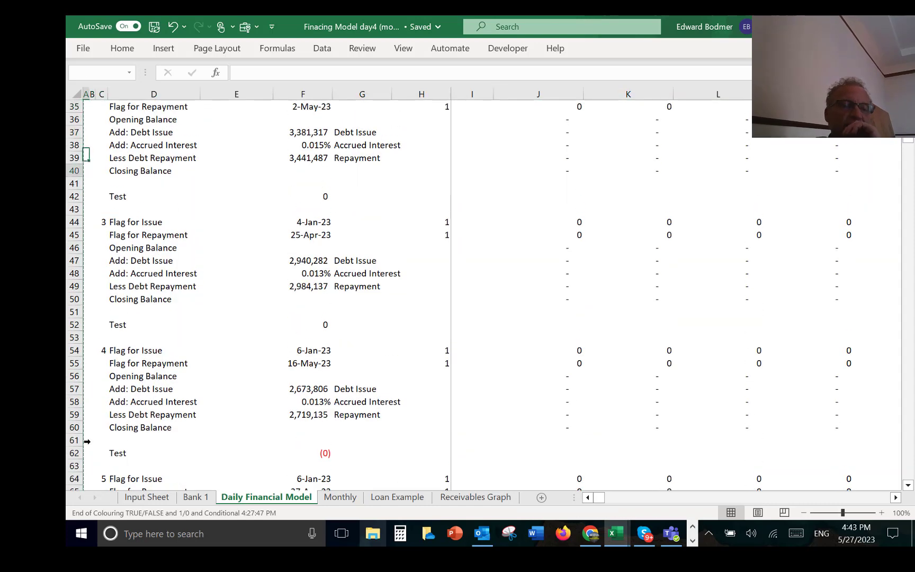
{"action": "key", "text": "Down"}
{"action": "key", "text": "Down"}
{"action": "key", "text": "Down"}
{"action": "key", "text": "Down"}
{"action": "key", "text": "Down"}
{"action": "key", "text": "Down"}
{"action": "key", "text": "Down"}
{"action": "key", "text": "Down"}
{"action": "key", "text": "Down"}
{"action": "key", "text": "Down"}
{"action": "key", "text": "Down"}
{"action": "key", "text": "Down"}
{"action": "key", "text": "Down"}
{"action": "key", "text": "Down"}
{"action": "key", "text": "Down"}
{"action": "key", "text": "Down"}
{"action": "key", "text": "Down"}
{"action": "key", "text": "Down"}
{"action": "key", "text": "Down"}
{"action": "key", "text": "Down"}
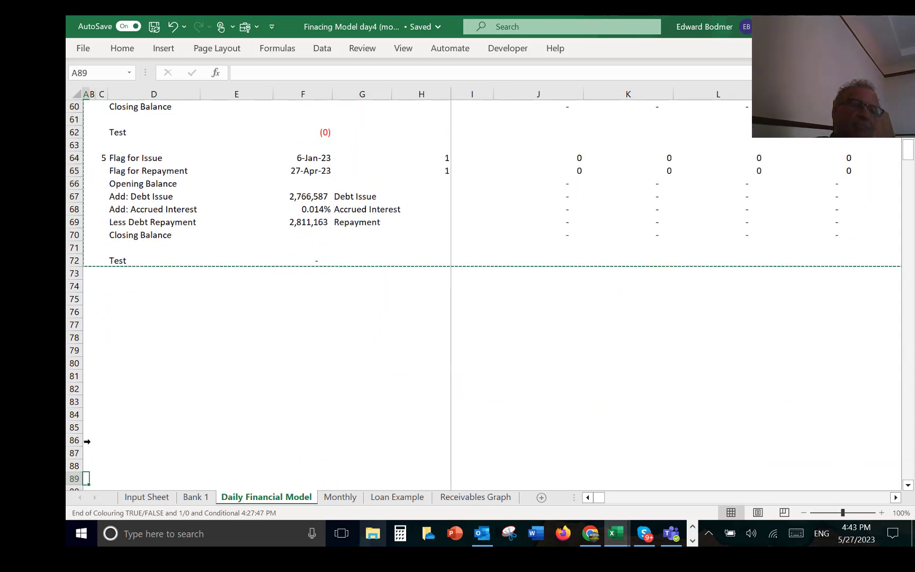
{"action": "key", "text": "Up"}
{"action": "key", "text": "Up"}
{"action": "key", "text": "Up"}
{"action": "key", "text": "Up"}
{"action": "key", "text": "Up"}
{"action": "key", "text": "Up"}
{"action": "key", "text": "Up"}
{"action": "key", "text": "Up"}
{"action": "key", "text": "Up"}
{"action": "key", "text": "Up"}
{"action": "key", "text": "Up"}
{"action": "key", "text": "Up"}
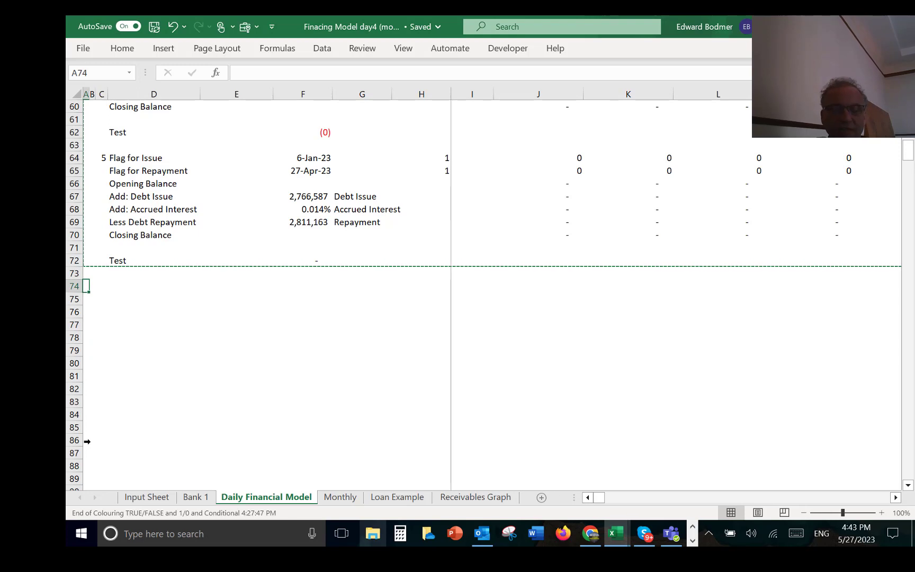
{"action": "key", "text": "ctrl+v"}
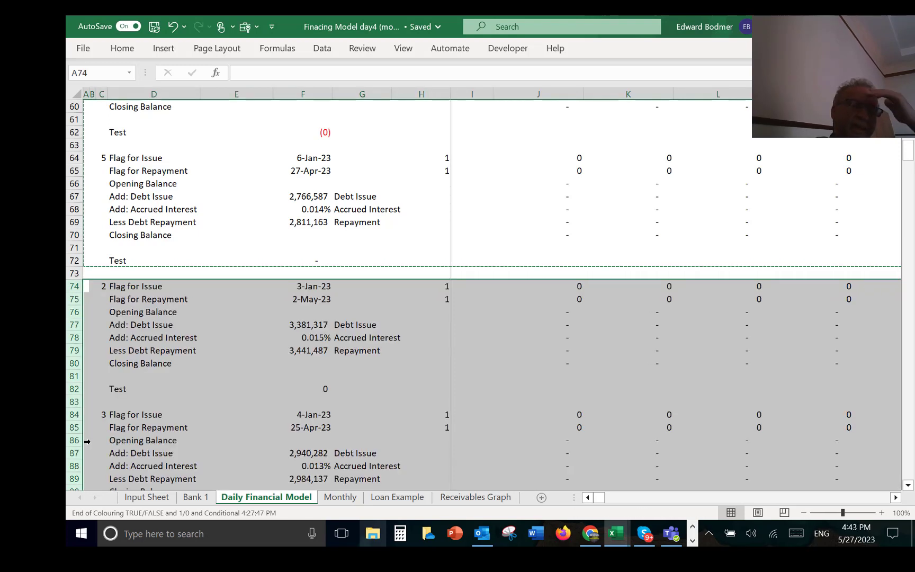
Step: Recalculate the sheet and review the numbering and inputs of the loan blocks in rows 74 to 112
{"action": "key", "text": "Right"}
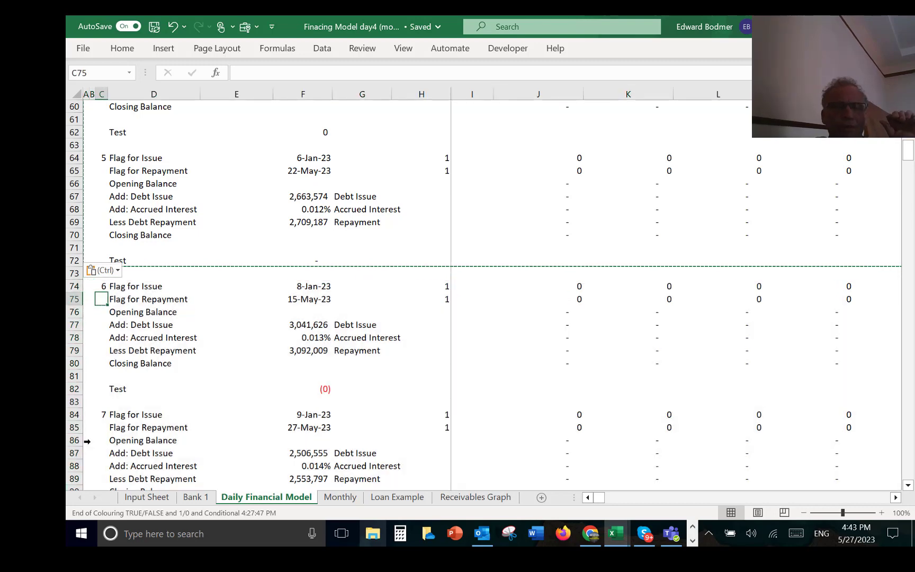
{"action": "key", "text": "Right"}
{"action": "key", "text": "Down"}
{"action": "key", "text": "Down"}
{"action": "key", "text": "Down"}
{"action": "key", "text": "Down"}
{"action": "key", "text": "Down"}
{"action": "key", "text": "Down"}
{"action": "key", "text": "Down"}
{"action": "key", "text": "Down"}
{"action": "key", "text": "Down"}
{"action": "key", "text": "Down"}
{"action": "key", "text": "Down"}
{"action": "key", "text": "Down"}
{"action": "key", "text": "Down"}
{"action": "key", "text": "Down"}
{"action": "key", "text": "Down"}
{"action": "key", "text": "Down"}
{"action": "key", "text": "Down"}
{"action": "key", "text": "Down"}
{"action": "key", "text": "Down"}
{"action": "key", "text": "Down"}
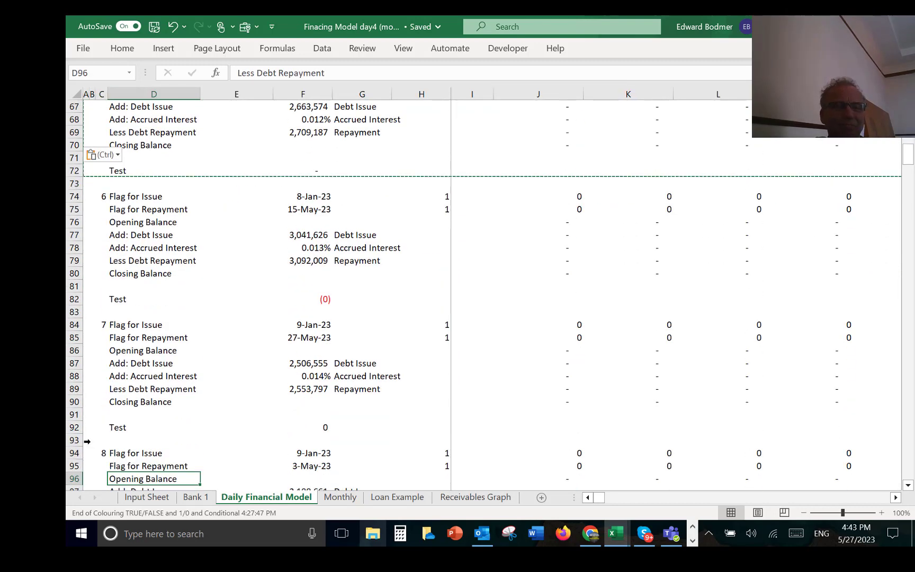
{"action": "key", "text": "Down"}
{"action": "key", "text": "Down"}
{"action": "key", "text": "Down"}
{"action": "key", "text": "Down"}
{"action": "key", "text": "Down"}
{"action": "key", "text": "Down"}
{"action": "key", "text": "Down"}
{"action": "key", "text": "Down"}
{"action": "key", "text": "Down"}
{"action": "key", "text": "Down"}
{"action": "key", "text": "Down"}
{"action": "key", "text": "Down"}
{"action": "key", "text": "Down"}
{"action": "key", "text": "Down"}
{"action": "key", "text": "Down"}
{"action": "key", "text": "Down"}
{"action": "key", "text": "Down"}
{"action": "key", "text": "Down"}
{"action": "key", "text": "Down"}
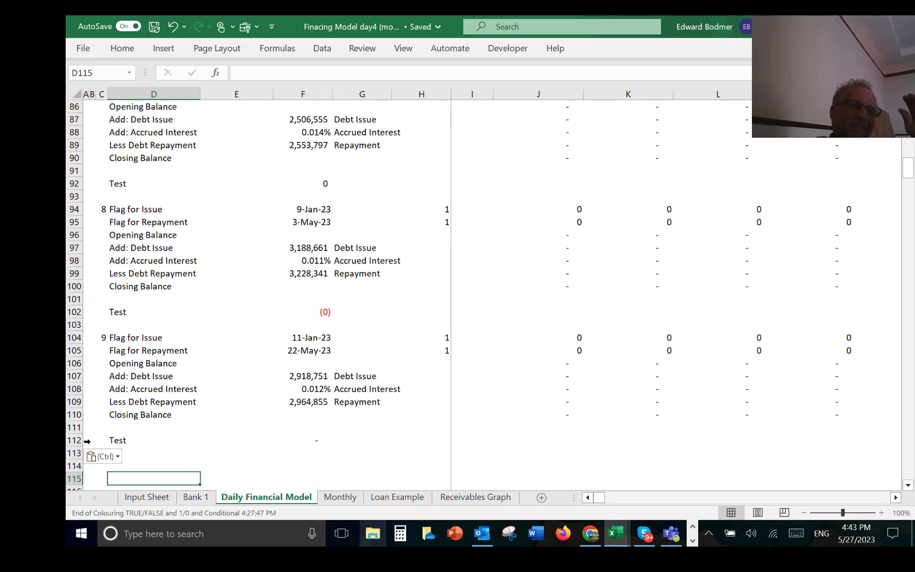
{"action": "key", "text": "Down"}
{"action": "key", "text": "Down"}
{"action": "key", "text": "Up"}
{"action": "key", "text": "Up"}
{"action": "key", "text": "Up"}
{"action": "key", "text": "Up"}
{"action": "key", "text": "Up"}
{"action": "key", "text": "Up"}
{"action": "key", "text": "Up"}
{"action": "key", "text": "Up"}
{"action": "key", "text": "Up"}
{"action": "key", "text": "Up"}
{"action": "key", "text": "Up"}
{"action": "key", "text": "Up"}
{"action": "key", "text": "Up"}
{"action": "key", "text": "Up"}
{"action": "key", "text": "Up"}
{"action": "key", "text": "Up"}
{"action": "key", "text": "Up"}
{"action": "key", "text": "Up"}
{"action": "key", "text": "Up"}
{"action": "key", "text": "Up"}
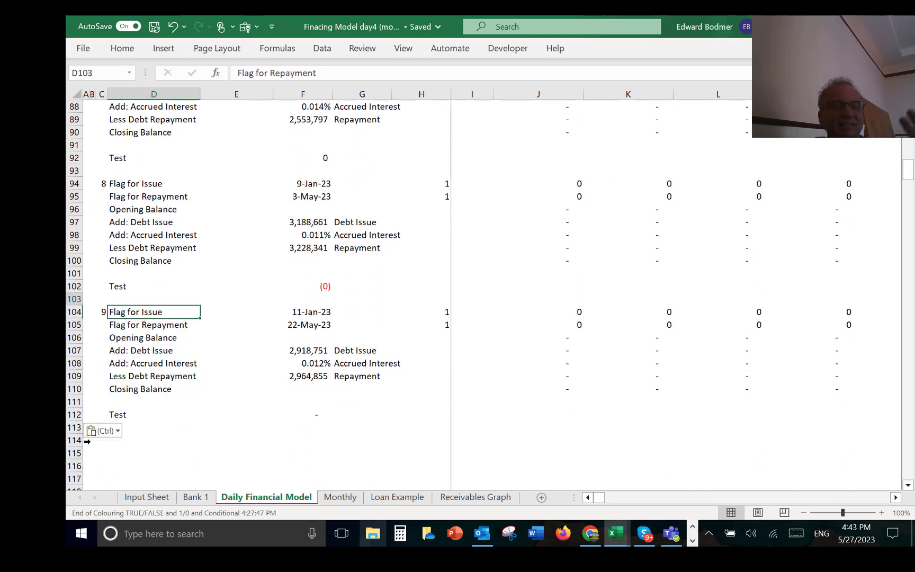
Step: Copy the eight loan blocks in rows 34 to 112 and paste them starting at A114
{"action": "key", "text": "Up"}
{"action": "key", "text": "Up"}
{"action": "key", "text": "Up"}
{"action": "key", "text": "Up"}
{"action": "key", "text": "Up"}
{"action": "key", "text": "Up"}
{"action": "key", "text": "Up"}
{"action": "key", "text": "Up"}
{"action": "key", "text": "Up"}
{"action": "key", "text": "Up"}
{"action": "key", "text": "Up"}
{"action": "key", "text": "Up"}
{"action": "key", "text": "Up"}
{"action": "key", "text": "Up"}
{"action": "key", "text": "Up"}
{"action": "key", "text": "Up"}
{"action": "key", "text": "Up"}
{"action": "key", "text": "Up"}
{"action": "key", "text": "Up"}
{"action": "key", "text": "Up"}
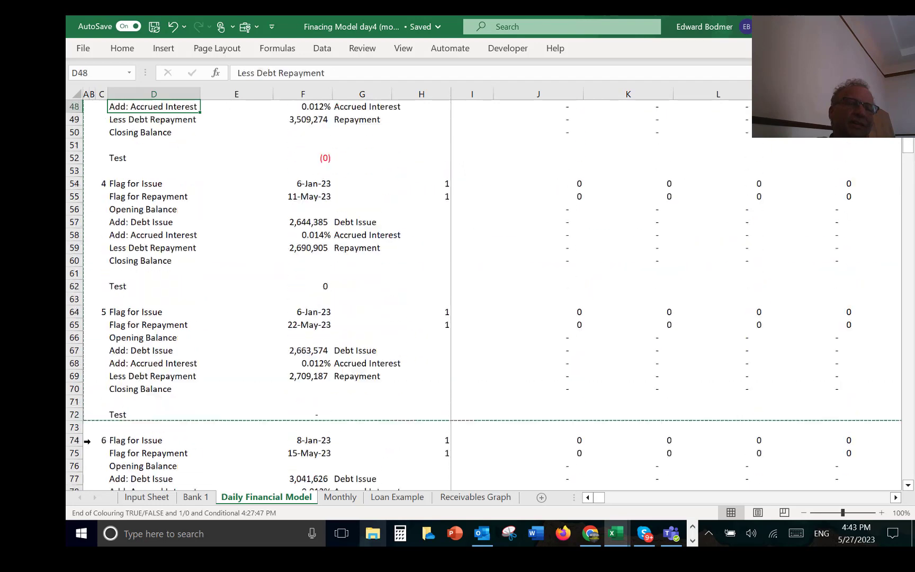
{"action": "key", "text": "Up"}
{"action": "key", "text": "Up"}
{"action": "key", "text": "Up"}
{"action": "key", "text": "Up"}
{"action": "key", "text": "Up"}
{"action": "key", "text": "Up"}
{"action": "key", "text": "Up"}
{"action": "key", "text": "Up"}
{"action": "key", "text": "Up"}
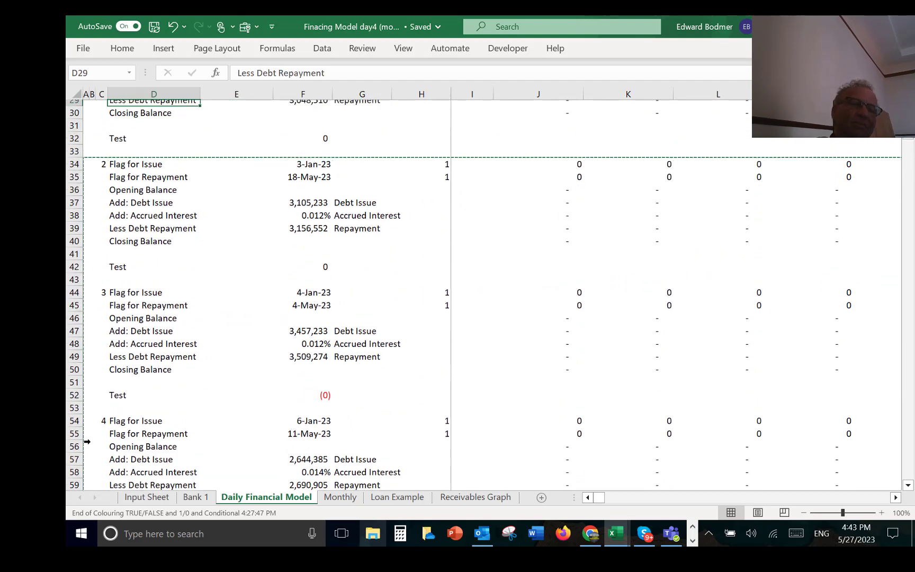
{"action": "key", "text": "Down"}
{"action": "key", "text": "Down"}
{"action": "key", "text": "Down"}
{"action": "key", "text": "Down"}
{"action": "key", "text": "Down"}
{"action": "key", "text": "Down"}
{"action": "key", "text": "Left"}
{"action": "key", "text": "Left"}
{"action": "key", "text": "Left"}
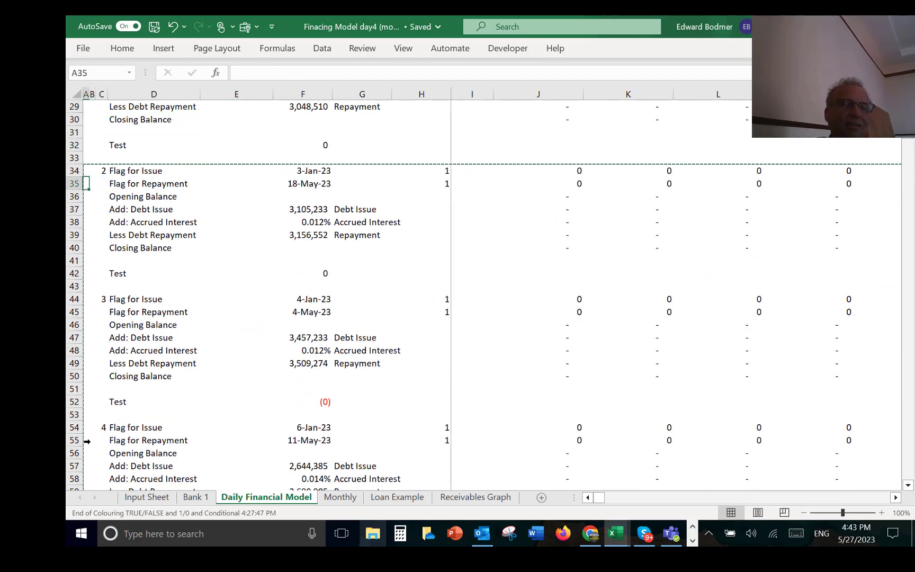
{"action": "key", "text": "Up"}
{"action": "key", "text": "shift+space"}
{"action": "key", "text": "shift+Down"}
{"action": "key", "text": "shift+Down"}
{"action": "key", "text": "shift+Down"}
{"action": "key", "text": "shift+Down"}
{"action": "key", "text": "shift+Down"}
{"action": "key", "text": "shift+Down"}
{"action": "key", "text": "shift+Down"}
{"action": "key", "text": "shift+Down"}
{"action": "key", "text": "shift+Down"}
{"action": "key", "text": "shift+Down"}
{"action": "key", "text": "shift+Down"}
{"action": "key", "text": "shift+Down"}
{"action": "key", "text": "shift+Down"}
{"action": "key", "text": "shift+Down"}
{"action": "key", "text": "shift+Down"}
{"action": "key", "text": "shift+Down"}
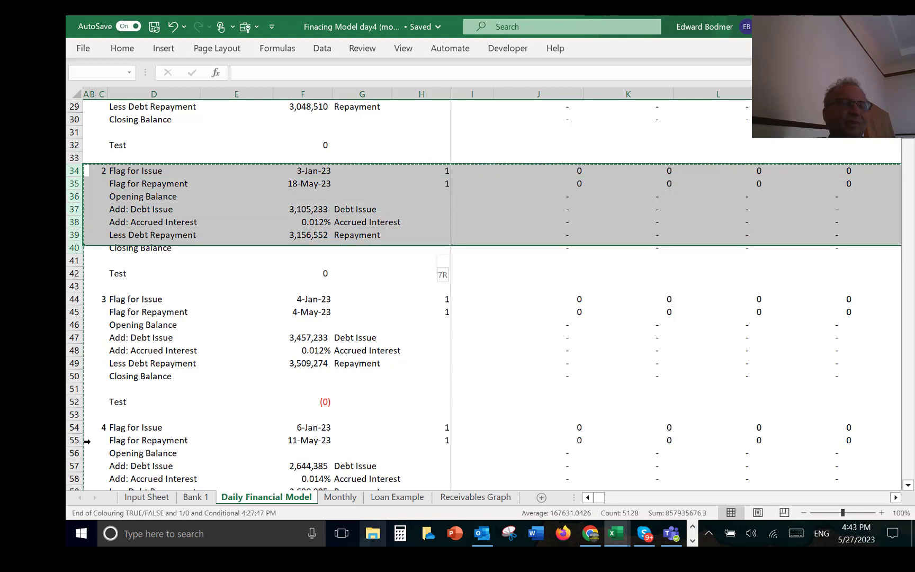
{"action": "key", "text": "shift+Down"}
{"action": "key", "text": "shift+Down"}
{"action": "key", "text": "shift+Down"}
{"action": "key", "text": "shift+Down"}
{"action": "key", "text": "shift+Down"}
{"action": "key", "text": "shift+Down"}
{"action": "key", "text": "shift+Down"}
{"action": "key", "text": "shift+Down"}
{"action": "key", "text": "shift+Down"}
{"action": "key", "text": "shift+Down"}
{"action": "key", "text": "shift+Down"}
{"action": "key", "text": "shift+Down"}
{"action": "key", "text": "shift+Down"}
{"action": "key", "text": "shift+Down"}
{"action": "key", "text": "shift+Down"}
{"action": "key", "text": "shift+Down"}
{"action": "key", "text": "shift+Down"}
{"action": "key", "text": "shift+Down"}
{"action": "key", "text": "shift+Down"}
{"action": "key", "text": "shift+Down"}
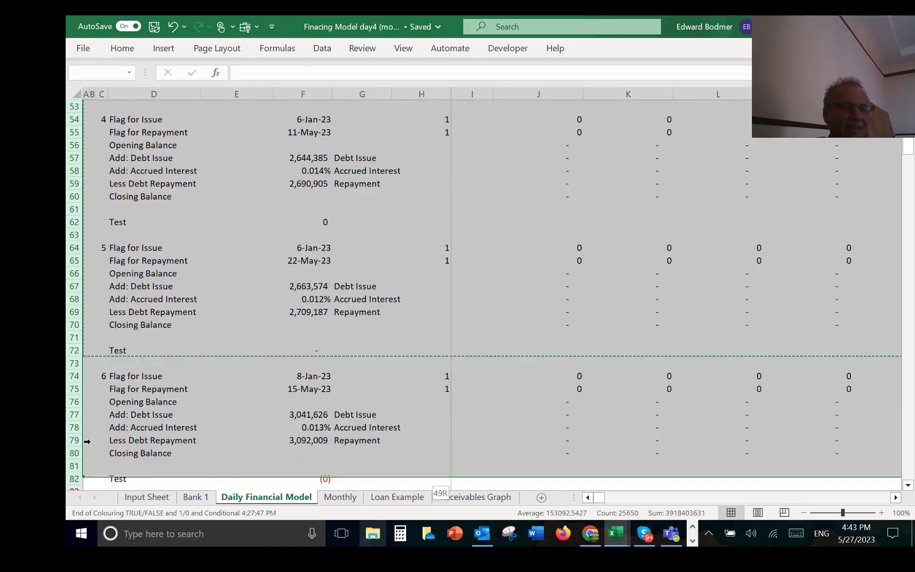
{"action": "key", "text": "shift+Down"}
{"action": "key", "text": "shift+Down"}
{"action": "key", "text": "shift+Down"}
{"action": "key", "text": "shift+Down"}
{"action": "key", "text": "shift+Down"}
{"action": "key", "text": "shift+Down"}
{"action": "key", "text": "shift+Down"}
{"action": "key", "text": "shift+Down"}
{"action": "key", "text": "shift+Down"}
{"action": "key", "text": "shift+Down"}
{"action": "key", "text": "shift+Down"}
{"action": "key", "text": "shift+Down"}
{"action": "key", "text": "shift+Down"}
{"action": "key", "text": "shift+Down"}
{"action": "key", "text": "shift+Down"}
{"action": "key", "text": "shift+Down"}
{"action": "key", "text": "shift+Down"}
{"action": "key", "text": "shift+Down"}
{"action": "key", "text": "shift+Down"}
{"action": "key", "text": "shift+Down"}
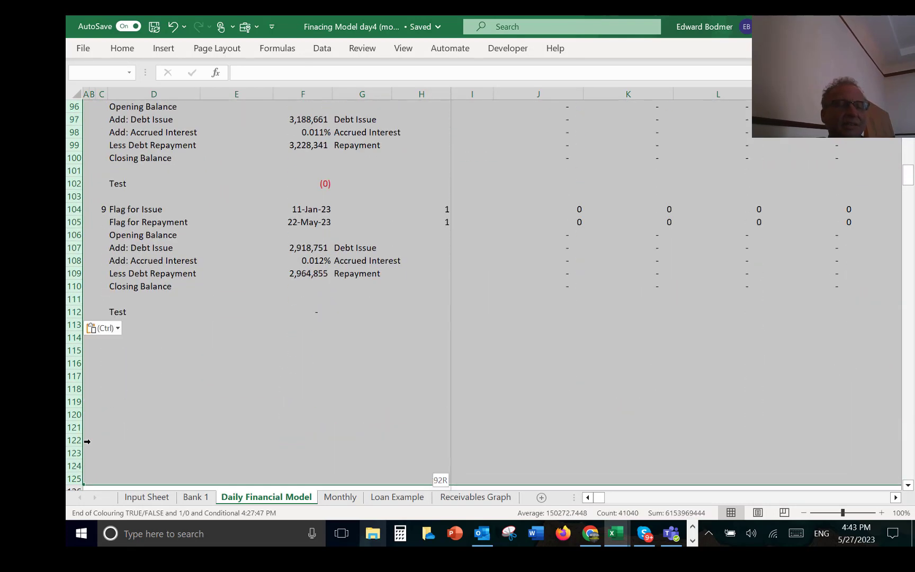
{"action": "key", "text": "shift+Up"}
{"action": "key", "text": "shift+Up"}
{"action": "key", "text": "shift+Up"}
{"action": "key", "text": "shift+Up"}
{"action": "key", "text": "shift+Up"}
{"action": "key", "text": "shift+Up"}
{"action": "key", "text": "shift+Up"}
{"action": "key", "text": "shift+Up"}
{"action": "key", "text": "shift+Up"}
{"action": "key", "text": "shift+Up"}
{"action": "key", "text": "shift+Up"}
{"action": "key", "text": "shift+Up"}
{"action": "key", "text": "shift+Up"}
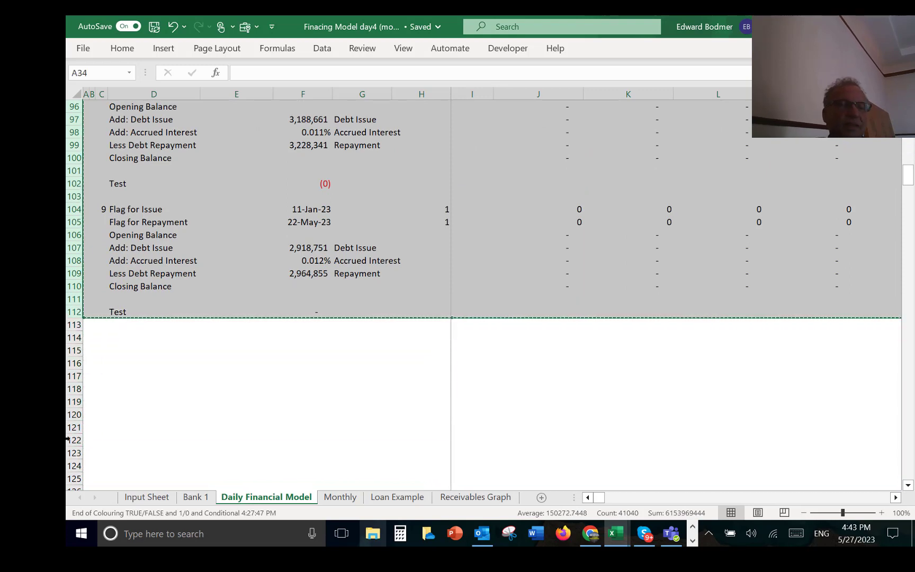
{"action": "left_click", "coordinate": [95, 350]}
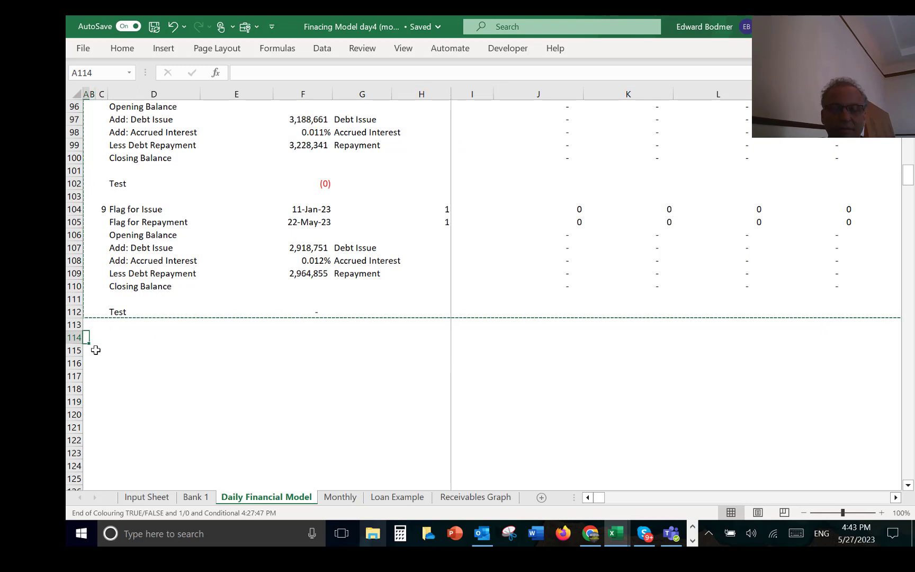
{"action": "key", "text": "ctrl+v"}
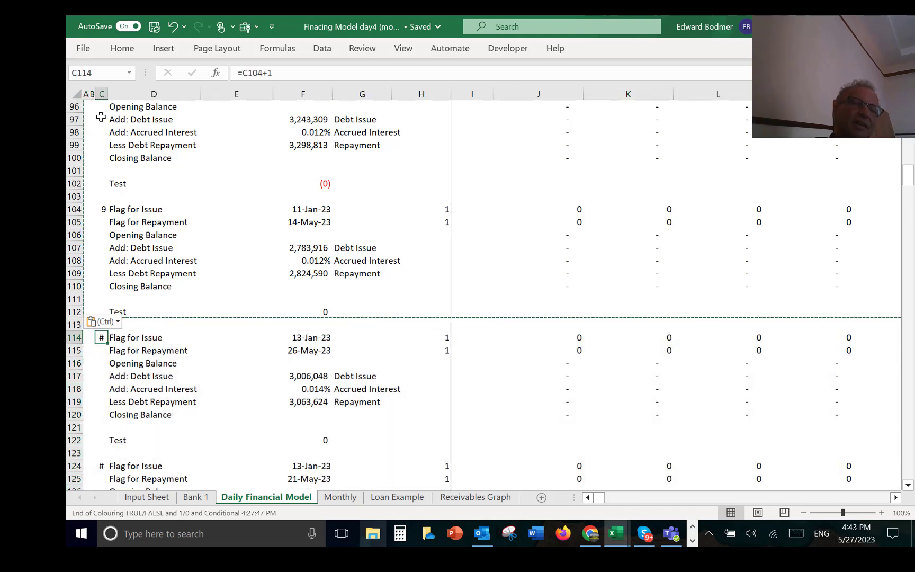
Step: Widen column C to display the loan numbers in full and look over the pasted loan blocks in rows 114 to 192
{"action": "left_click_drag", "start_coordinate": [106, 95], "coordinate": [110, 96]}
{"action": "key", "text": "Down"}
{"action": "key", "text": "Down"}
{"action": "key", "text": "Down"}
{"action": "key", "text": "Down"}
{"action": "key", "text": "Down"}
{"action": "key", "text": "Down"}
{"action": "key", "text": "Down"}
{"action": "key", "text": "Down"}
{"action": "key", "text": "Down"}
{"action": "key", "text": "Down"}
{"action": "key", "text": "Down"}
{"action": "key", "text": "Down"}
{"action": "key", "text": "Down"}
{"action": "key", "text": "Down"}
{"action": "key", "text": "Down"}
{"action": "key", "text": "Down"}
{"action": "key", "text": "Down"}
{"action": "key", "text": "Down"}
{"action": "key", "text": "Down"}
{"action": "key", "text": "Down"}
{"action": "key", "text": "Down"}
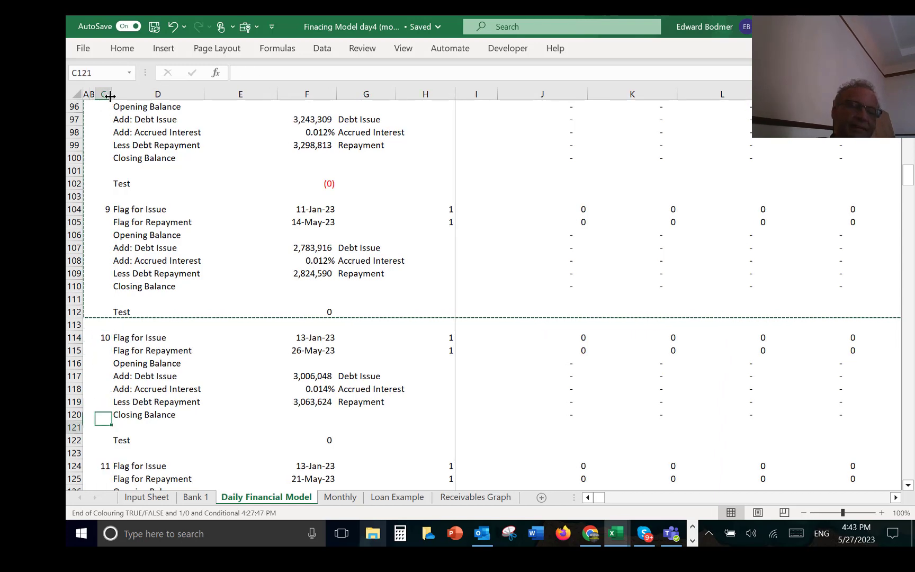
{"action": "key", "text": "Down"}
{"action": "key", "text": "Down"}
{"action": "key", "text": "Down"}
{"action": "key", "text": "Down"}
{"action": "key", "text": "Down"}
{"action": "key", "text": "Down"}
{"action": "key", "text": "Down"}
{"action": "key", "text": "Down"}
{"action": "key", "text": "Down"}
{"action": "key", "text": "Down"}
{"action": "key", "text": "Down"}
{"action": "key", "text": "Down"}
{"action": "key", "text": "Down"}
{"action": "key", "text": "Down"}
{"action": "key", "text": "Down"}
{"action": "key", "text": "Down"}
{"action": "key", "text": "Down"}
{"action": "key", "text": "Down"}
{"action": "key", "text": "Down"}
{"action": "key", "text": "Down"}
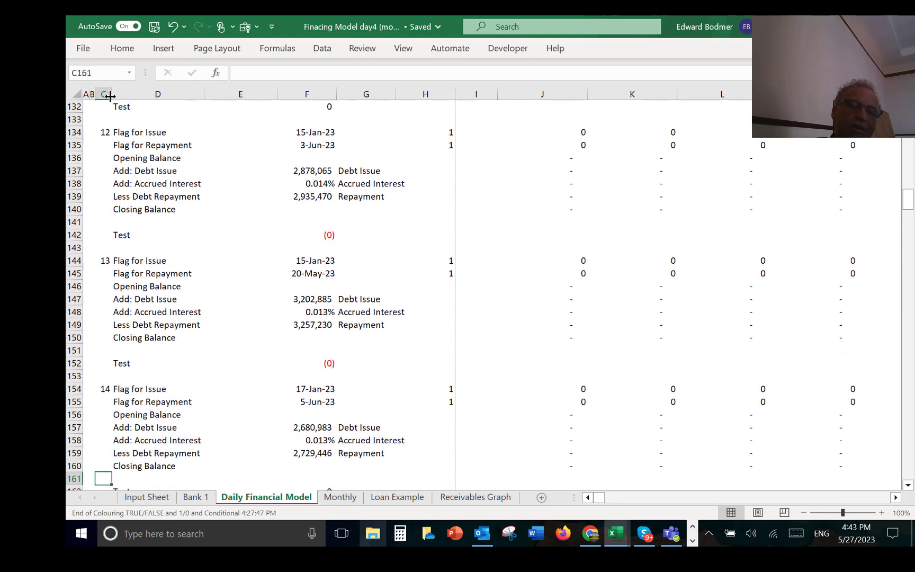
{"action": "key", "text": "Down"}
{"action": "key", "text": "Down"}
{"action": "key", "text": "Down"}
{"action": "key", "text": "Down"}
{"action": "key", "text": "Down"}
{"action": "key", "text": "Down"}
{"action": "key", "text": "Down"}
{"action": "key", "text": "Down"}
{"action": "key", "text": "Down"}
{"action": "key", "text": "Down"}
{"action": "key", "text": "Down"}
{"action": "key", "text": "Down"}
{"action": "key", "text": "Down"}
{"action": "key", "text": "Down"}
{"action": "key", "text": "Down"}
{"action": "key", "text": "Down"}
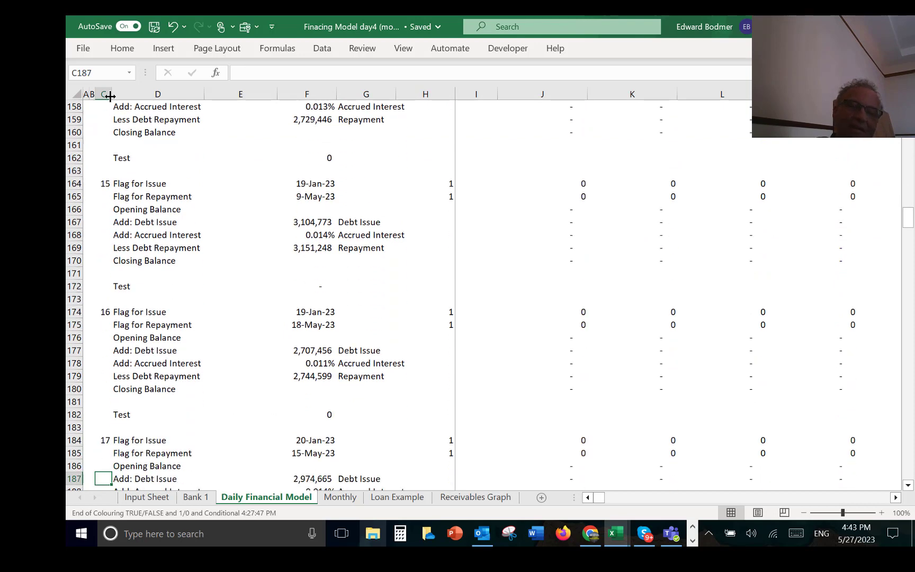
{"action": "key", "text": "Down"}
{"action": "key", "text": "Down"}
{"action": "key", "text": "Down"}
{"action": "key", "text": "Down"}
{"action": "key", "text": "Down"}
{"action": "key", "text": "Down"}
{"action": "key", "text": "Down"}
{"action": "key", "text": "Down"}
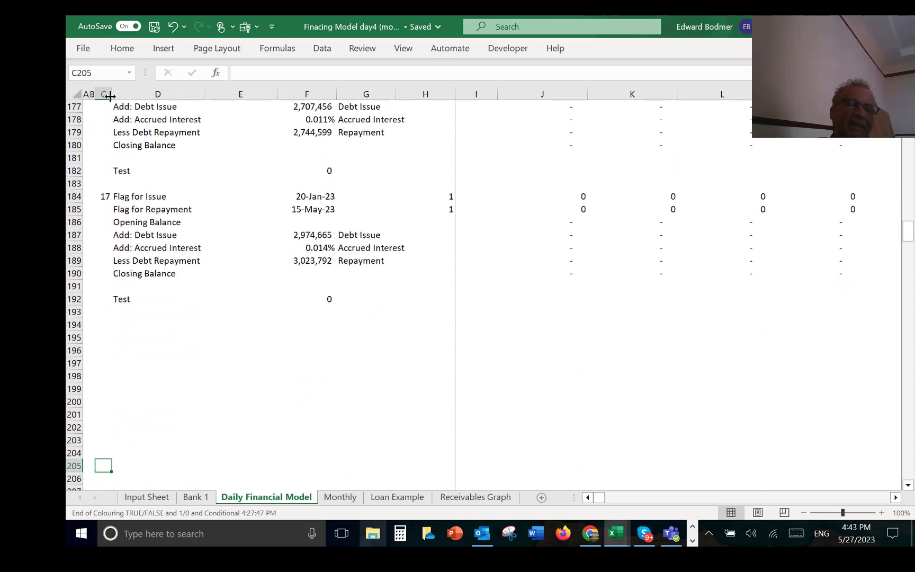
Step: Copy the Debt Issue, Accrued Interest and Repayment labels from G187:G189 and paste them starting at D194, below the last loan block
{"action": "key", "text": "Up"}
{"action": "key", "text": "Up"}
{"action": "key", "text": "Up"}
{"action": "key", "text": "Up"}
{"action": "key", "text": "Up"}
{"action": "key", "text": "Up"}
{"action": "key", "text": "Up"}
{"action": "key", "text": "Up"}
{"action": "key", "text": "Up"}
{"action": "key", "text": "Up"}
{"action": "key", "text": "Right"}
{"action": "key", "text": "Right"}
{"action": "key", "text": "Right"}
{"action": "key", "text": "Up"}
{"action": "key", "text": "Up"}
{"action": "key", "text": "Up"}
{"action": "key", "text": "Up"}
{"action": "key", "text": "Up"}
{"action": "key", "text": "Up"}
{"action": "key", "text": "Up"}
{"action": "key", "text": "Up"}
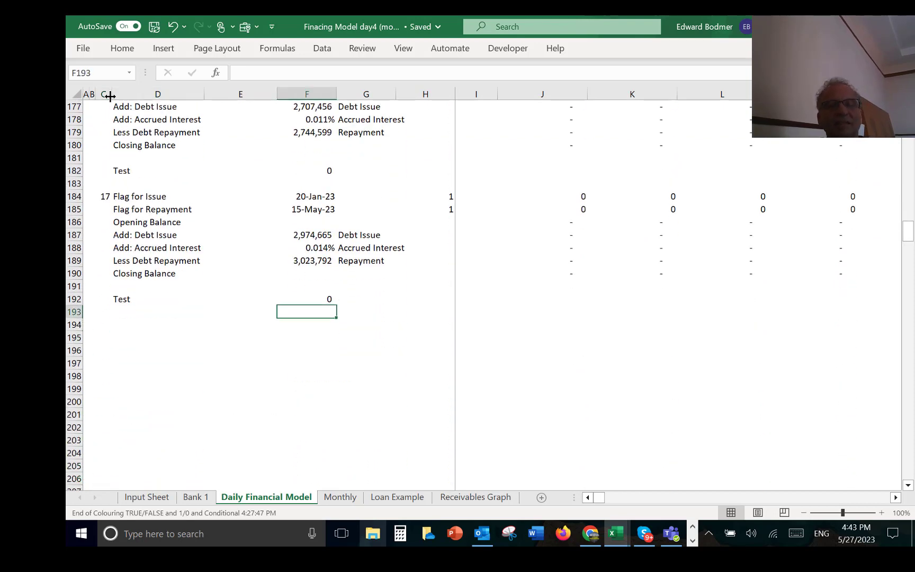
{"action": "key", "text": "Right"}
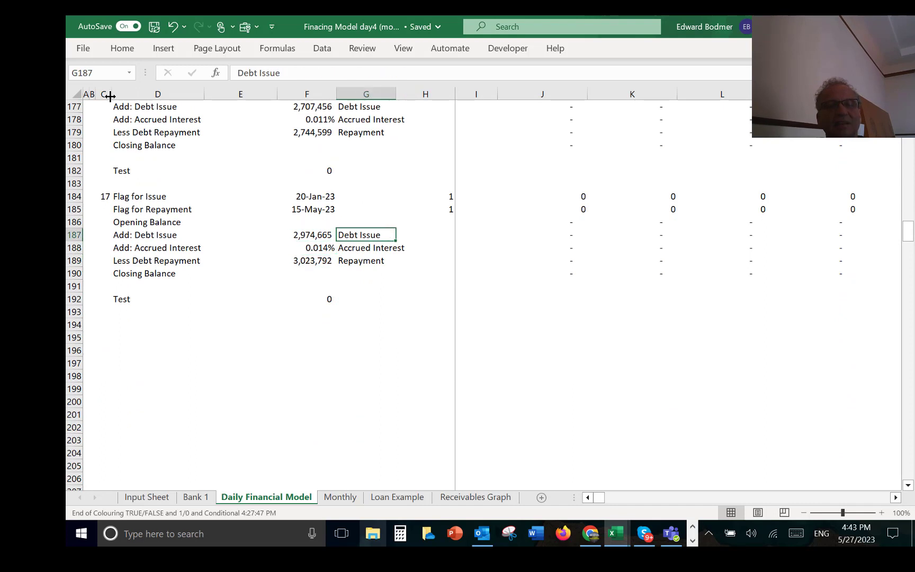
{"action": "key", "text": "shift+Down"}
{"action": "key", "text": "shift+Down"}
{"action": "key", "text": "ctrl+c"}
{"action": "key", "text": "Down"}
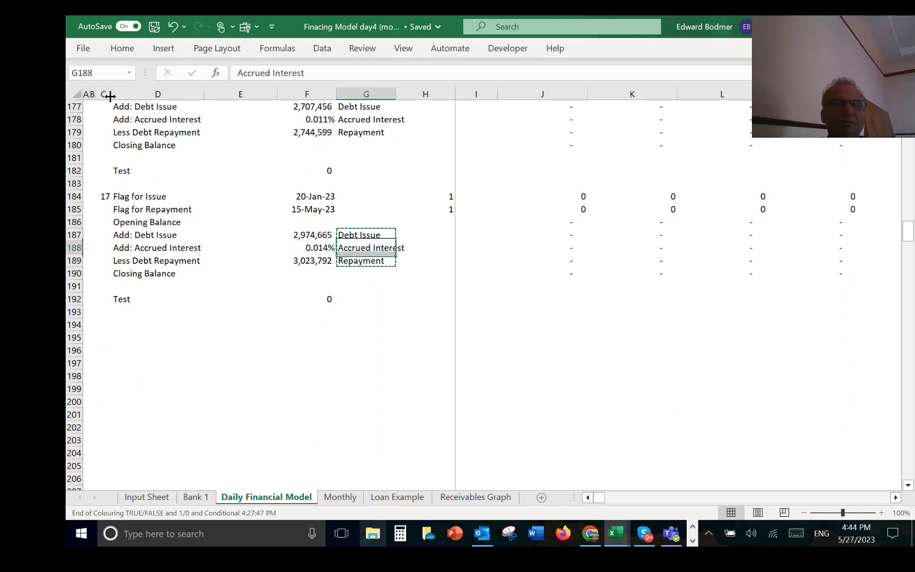
{"action": "key", "text": "Down"}
{"action": "key", "text": "Down"}
{"action": "key", "text": "Down"}
{"action": "key", "text": "Down"}
{"action": "key", "text": "Down"}
{"action": "key", "text": "Down"}
{"action": "key", "text": "Down"}
{"action": "key", "text": "Down"}
{"action": "key", "text": "Down"}
{"action": "key", "text": "Left"}
{"action": "key", "text": "Left"}
{"action": "key", "text": "Left"}
{"action": "key", "text": "Left"}
{"action": "key", "text": "Left"}
{"action": "key", "text": "Left"}
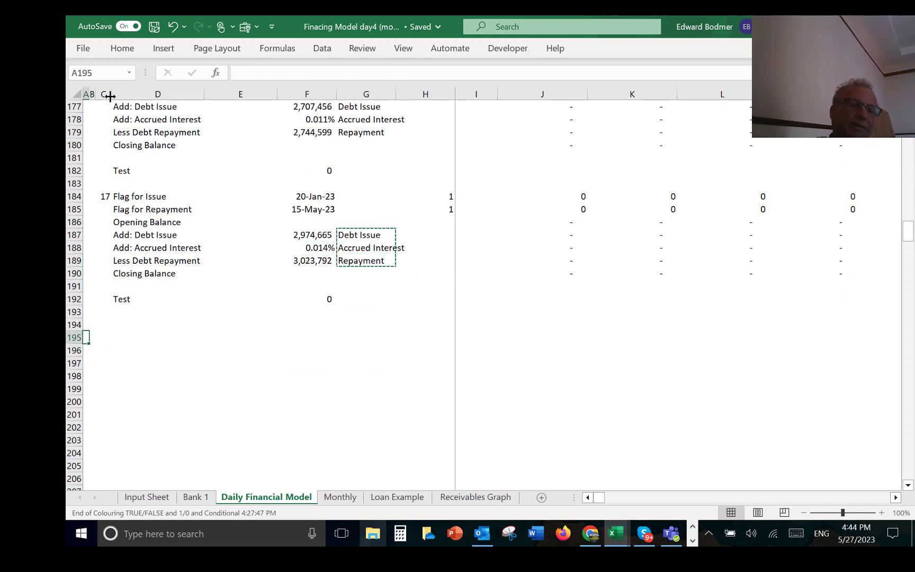
{"action": "key", "text": "Right"}
{"action": "key", "text": "Up"}
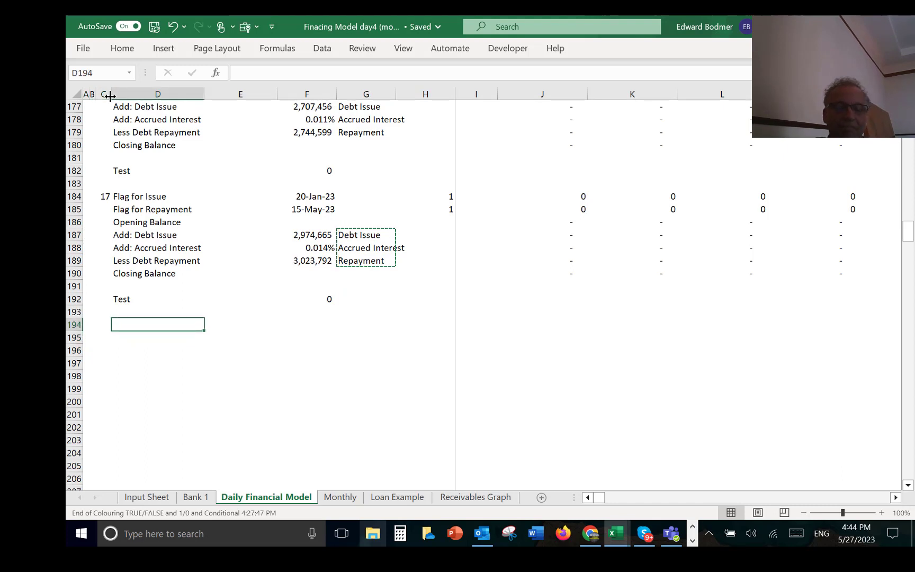
{"action": "key", "text": "ctrl+v"}
Step: Build a SUMIF formula in J194 with range G:G, the Debt Issue label in D194 as criteria, and sum range J:J
{"action": "key", "text": "Right"}
{"action": "key", "text": "Right"}
{"action": "key", "text": "Right"}
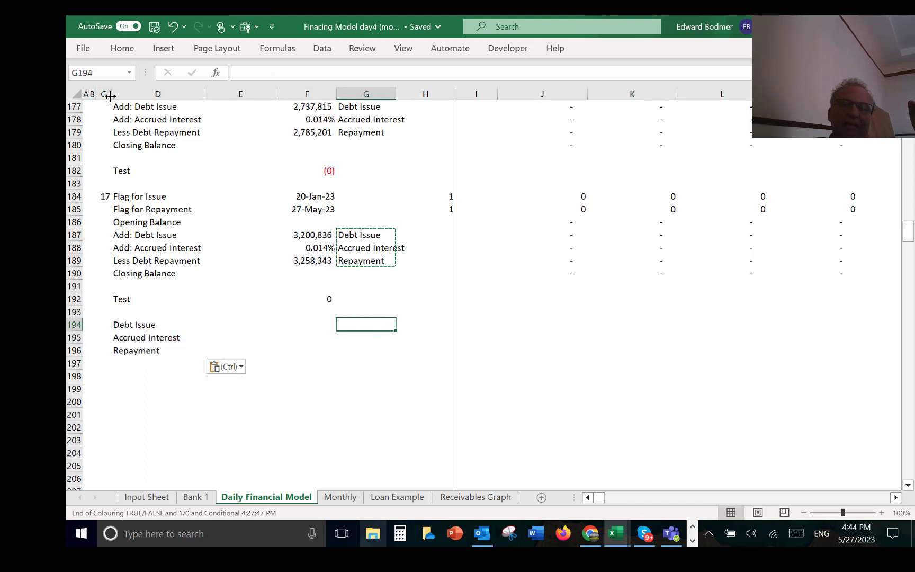
{"action": "key", "text": "Right"}
{"action": "key", "text": "Right"}
{"action": "key", "text": "Right"}
{"action": "type", "text": "="}
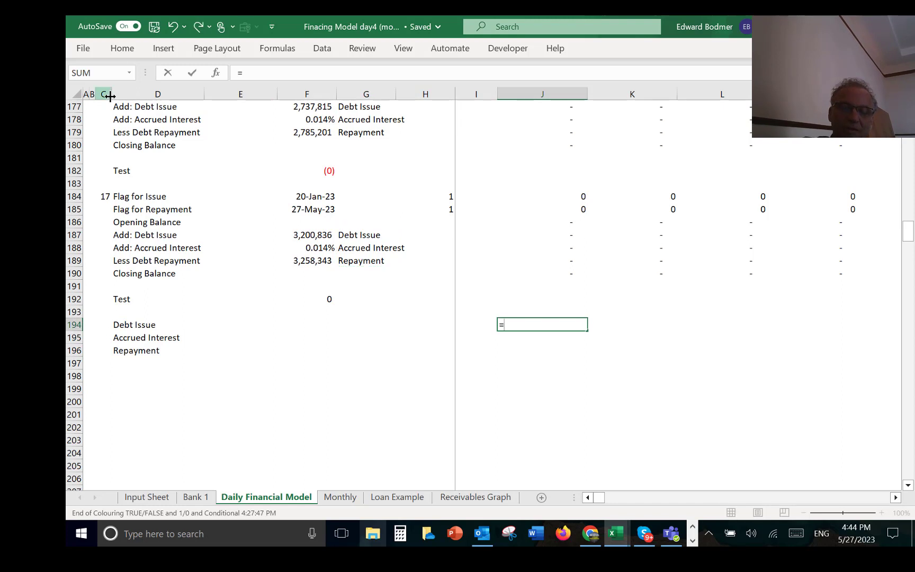
{"action": "type", "text": "sum"}
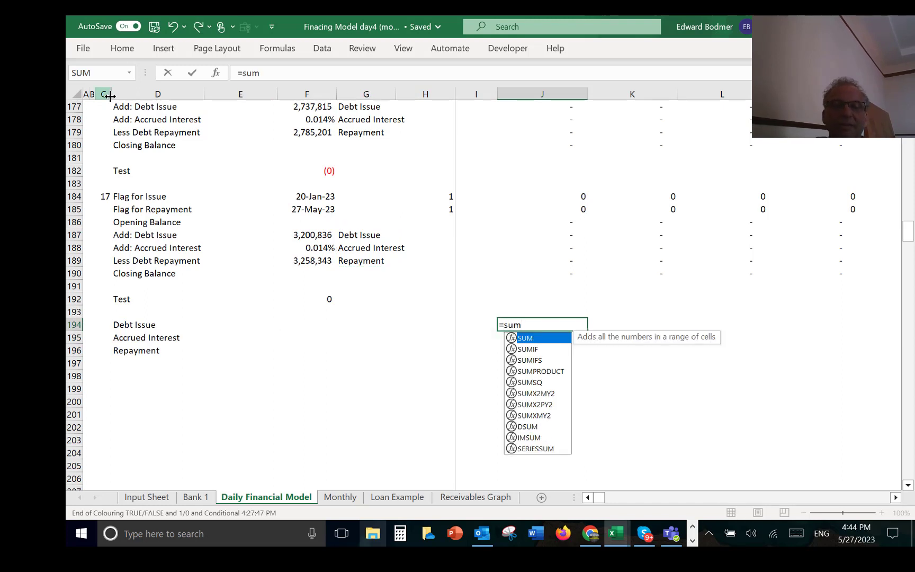
{"action": "key", "text": "Down"}
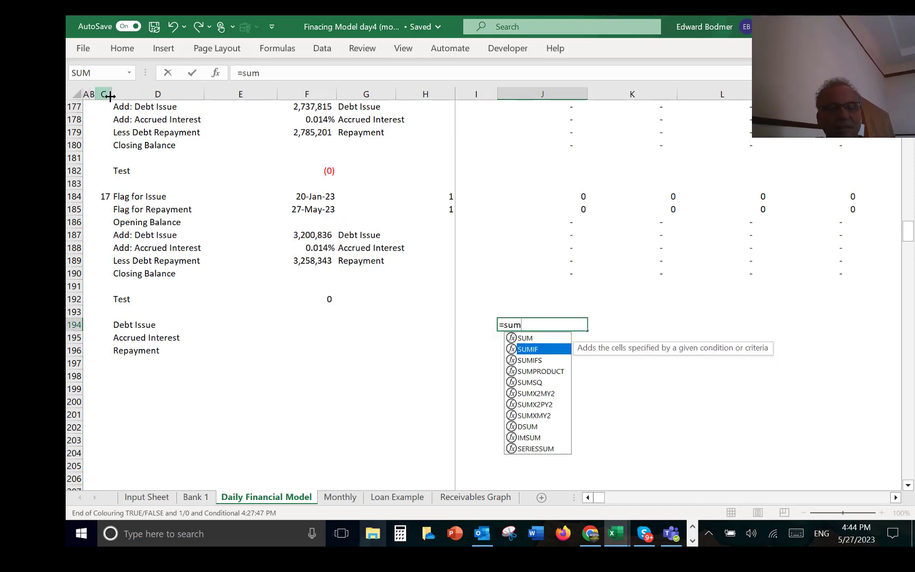
{"action": "key", "text": "Tab"}
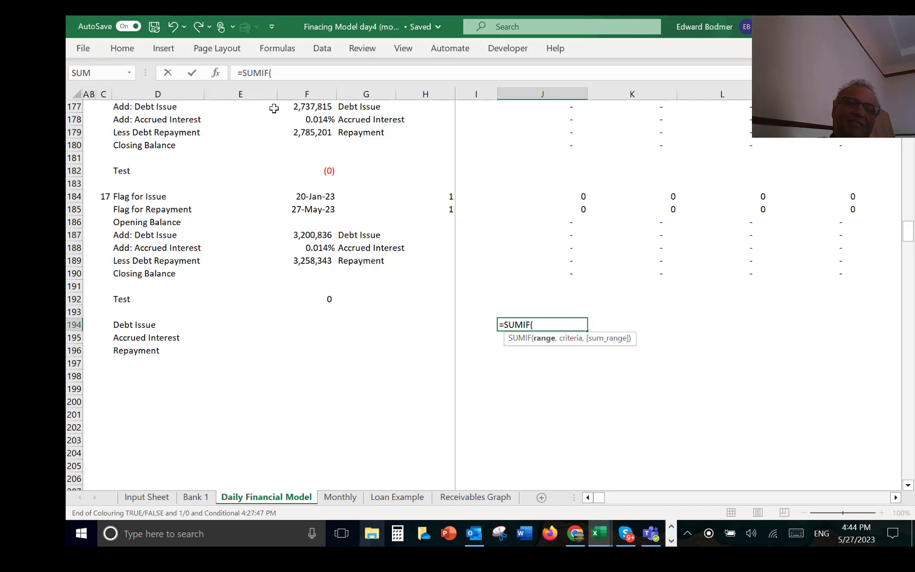
{"action": "left_click", "coordinate": [354, 94]}
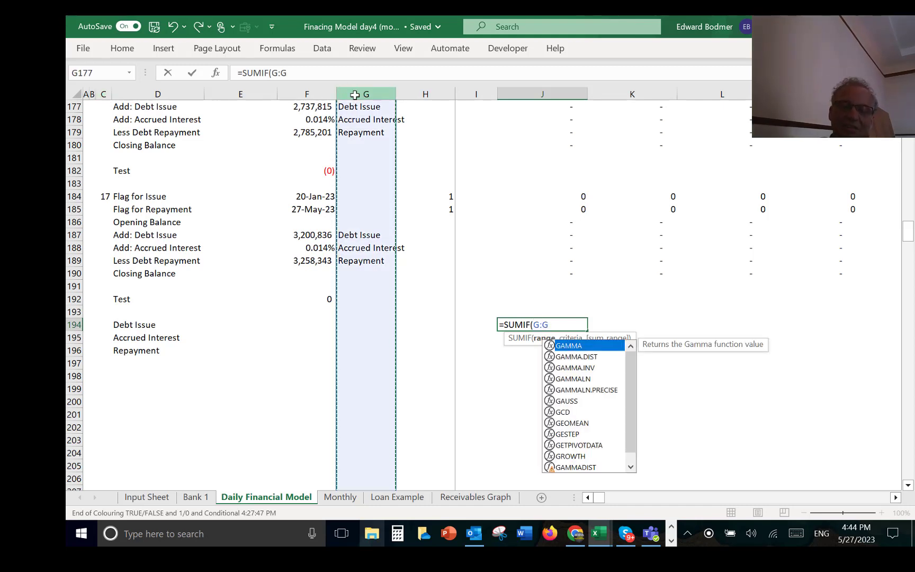
{"action": "type", "text": ","}
{"action": "key", "text": "Left"}
{"action": "key", "text": "Left"}
{"action": "key", "text": "Left"}
{"action": "key", "text": "Left"}
{"action": "key", "text": "Left"}
{"action": "key", "text": "Left"}
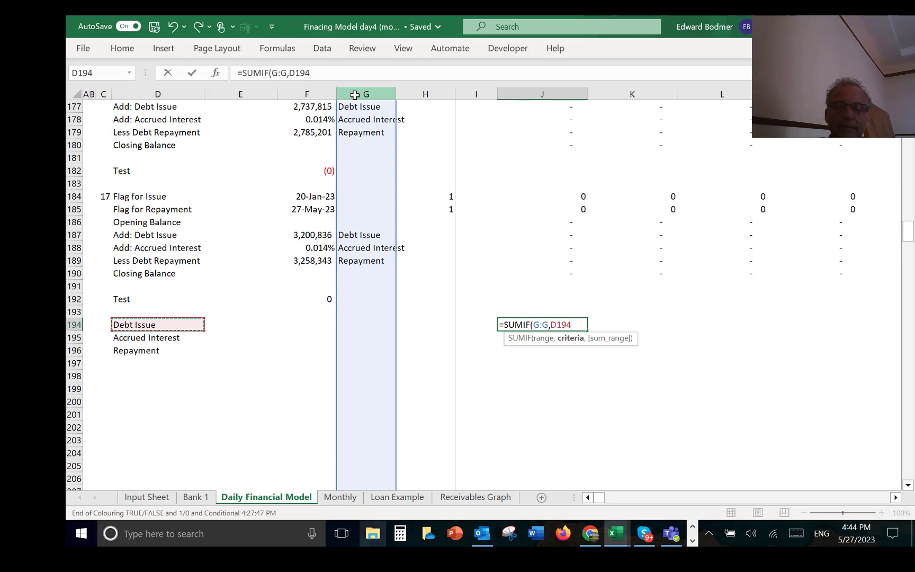
{"action": "type", "text": ","}
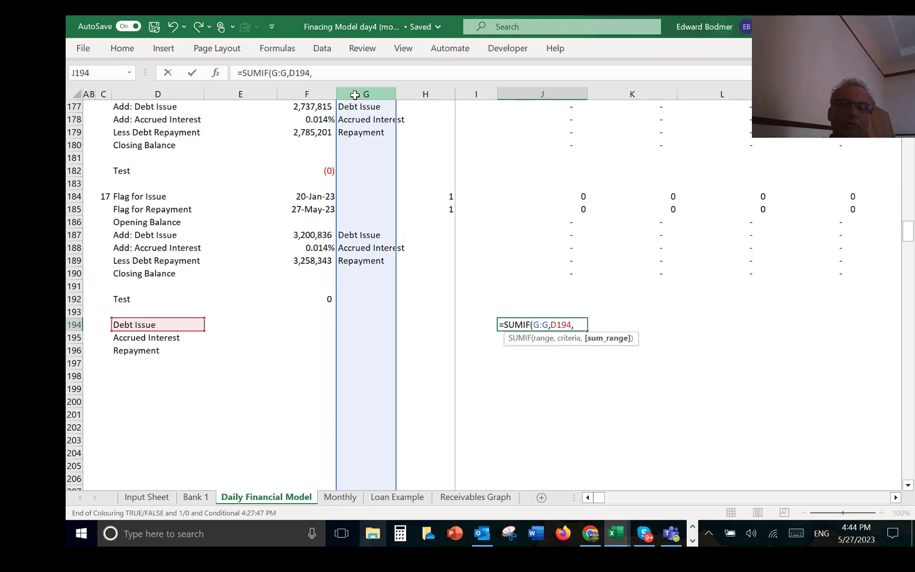
{"action": "left_click", "coordinate": [551, 91]}
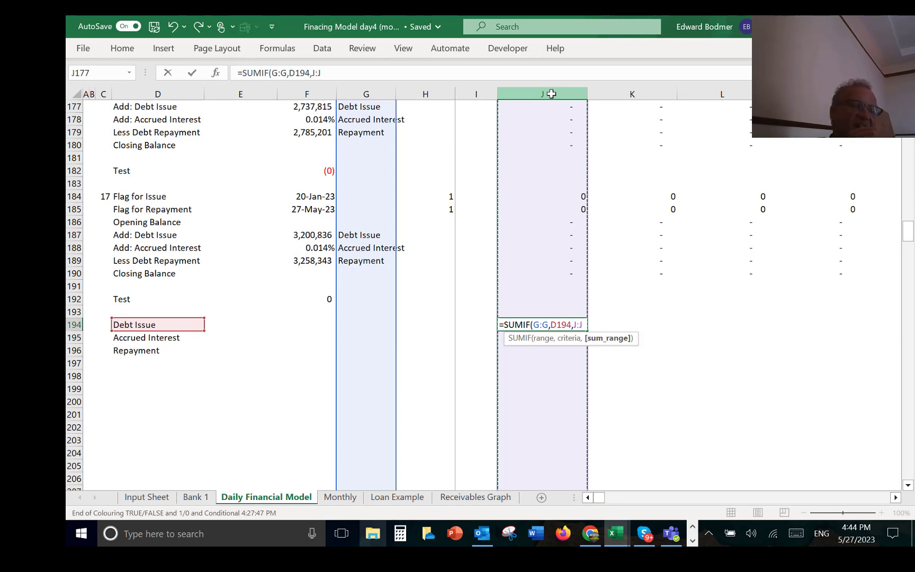
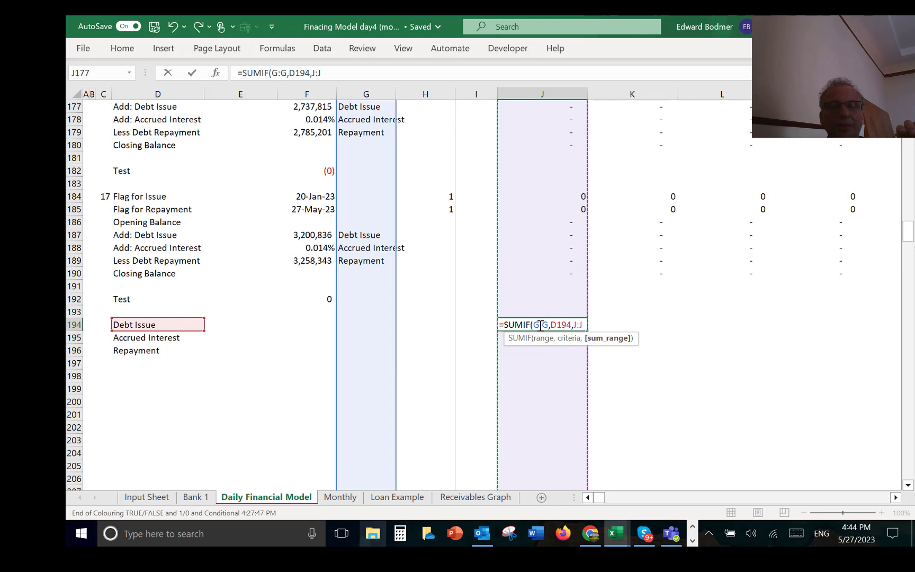
Step: Complete the Debt Issue total in J194 as =SUMIF($G:$G,D$194,J:J), fixing column G absolutely and only the row of D194
{"action": "left_click", "coordinate": [540, 325]}
{"action": "key", "text": "F4"}
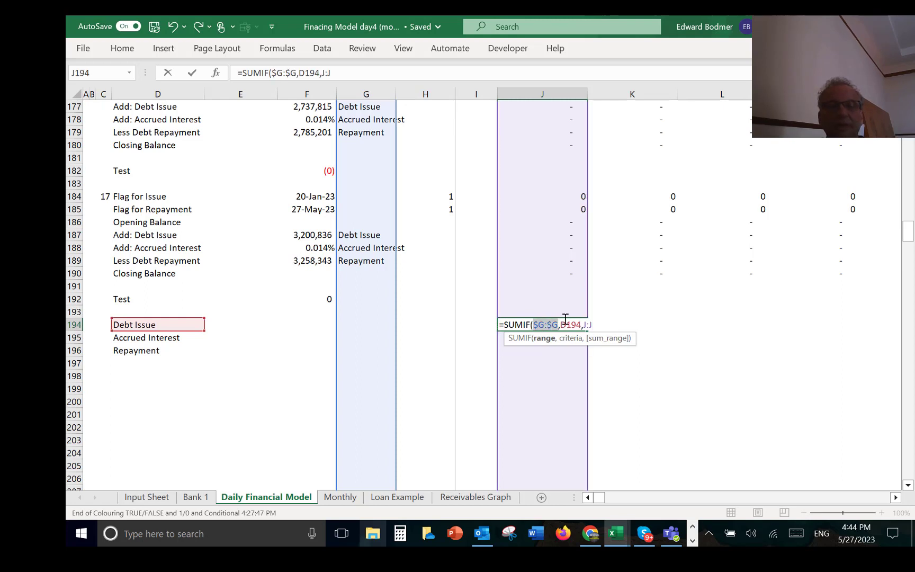
{"action": "left_click", "coordinate": [568, 324]}
{"action": "key", "text": "F4"}
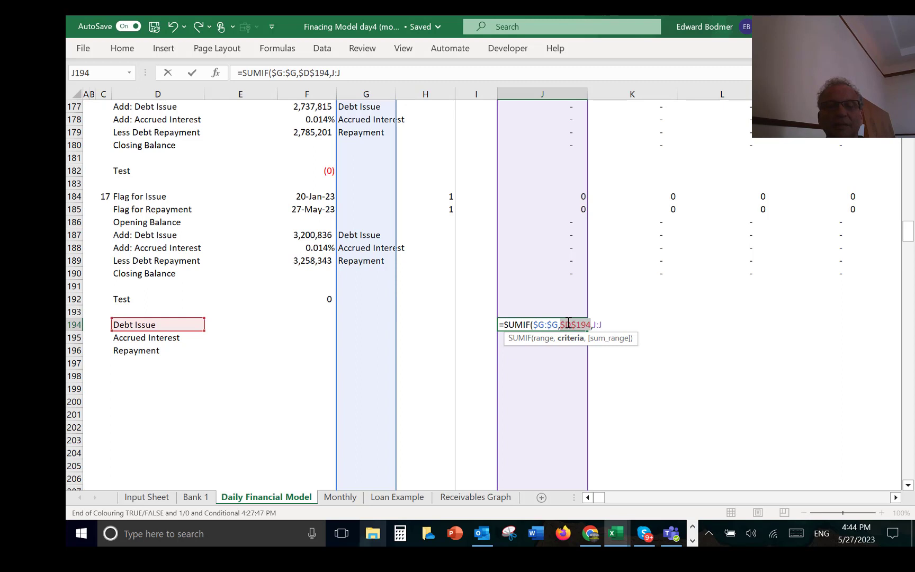
{"action": "key", "text": "F4"}
{"action": "key", "text": "Return"}
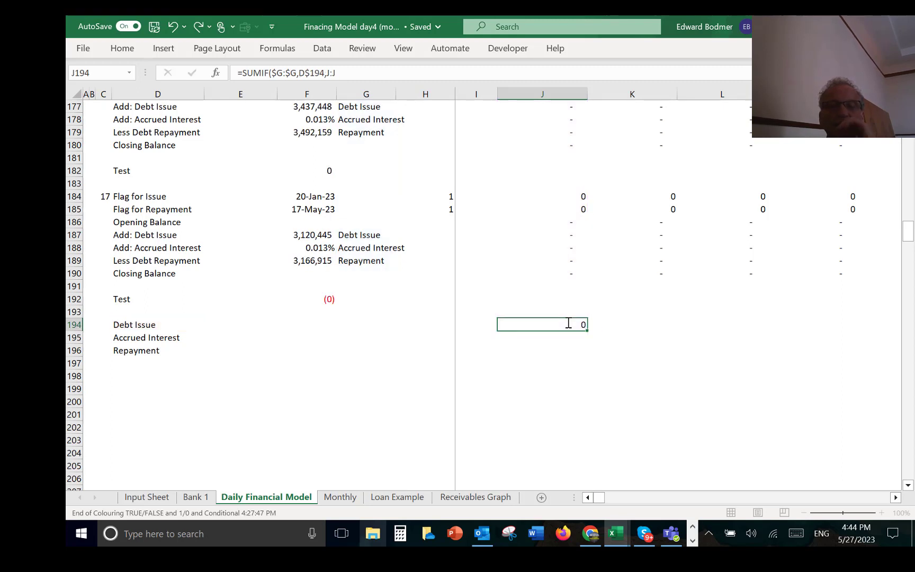
Step: Copy the J194 SUMIF formula down through the Accrued Interest and Repayment rows and across all daily columns
{"action": "key", "text": "Up"}
{"action": "key", "text": "shift+Down"}
{"action": "key", "text": "shift+Down"}
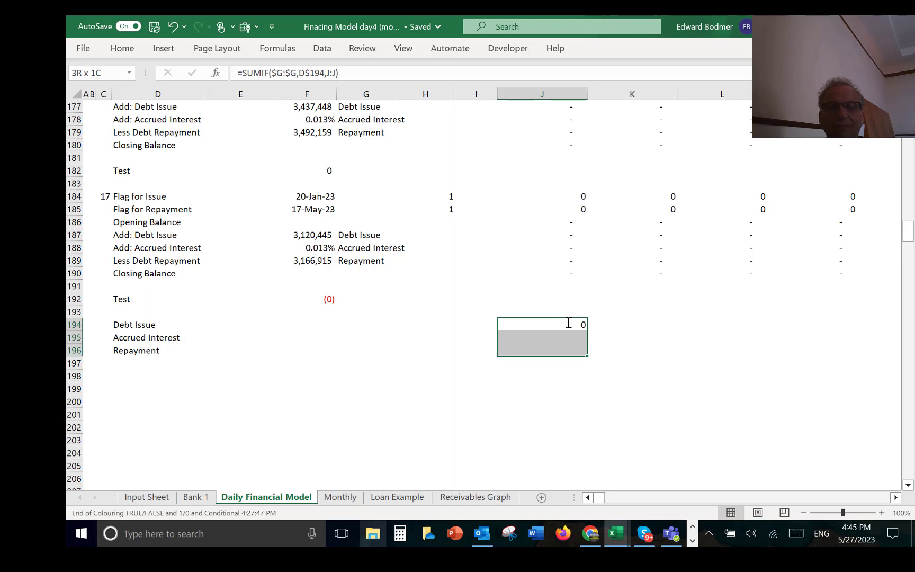
{"action": "key", "text": "ctrl+d"}
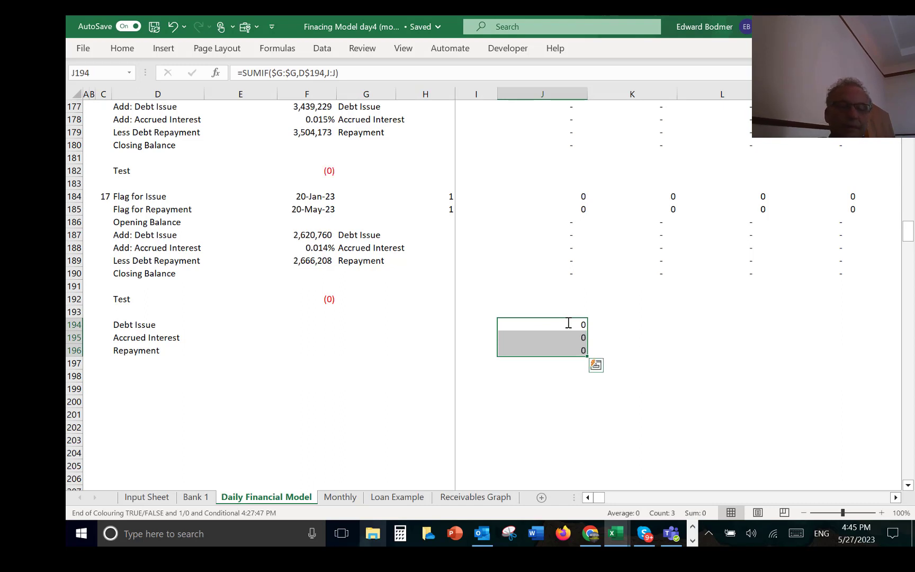
{"action": "key", "text": "ctrl+alt+r"}
{"action": "key", "text": "Left"}
{"action": "key", "text": "Left"}
{"action": "key", "text": "Left"}
{"action": "key", "text": "Left"}
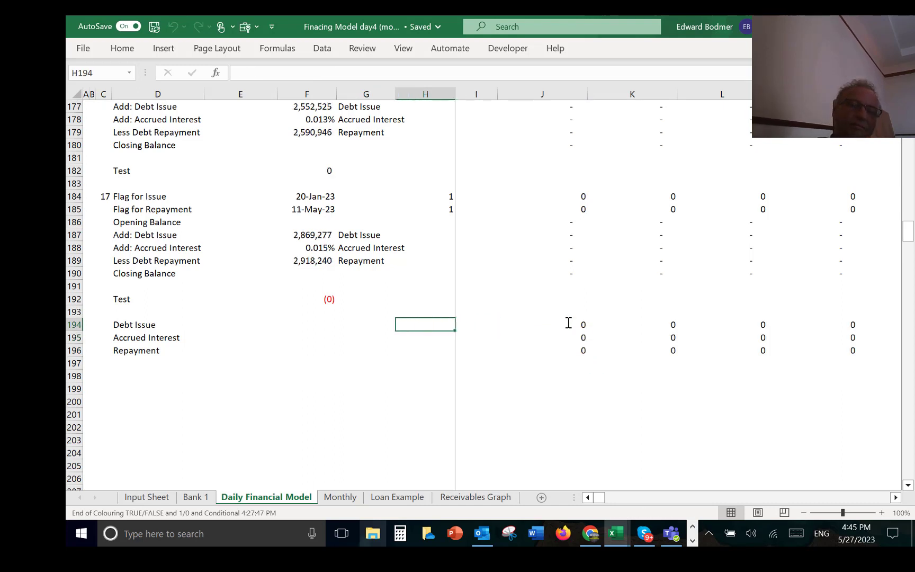
{"action": "key", "text": "Right"}
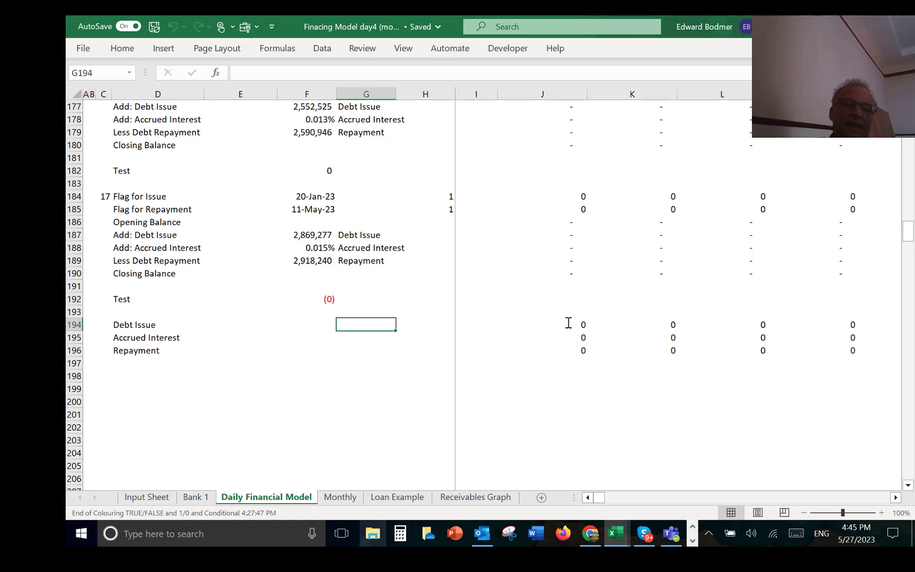
{"action": "key", "text": "Right"}
{"action": "key", "text": "ctrl+alt+s"}
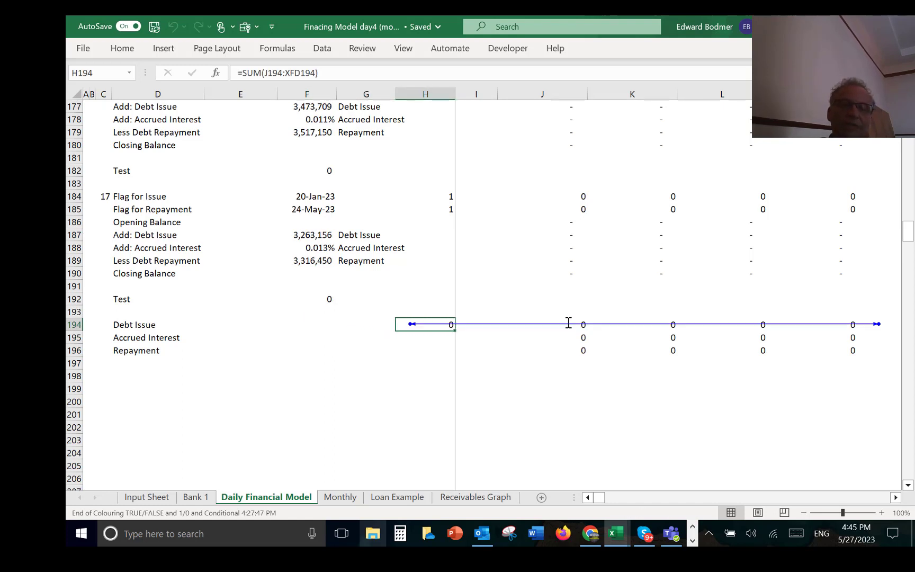
{"action": "key", "text": "Down"}
{"action": "key", "text": "Up"}
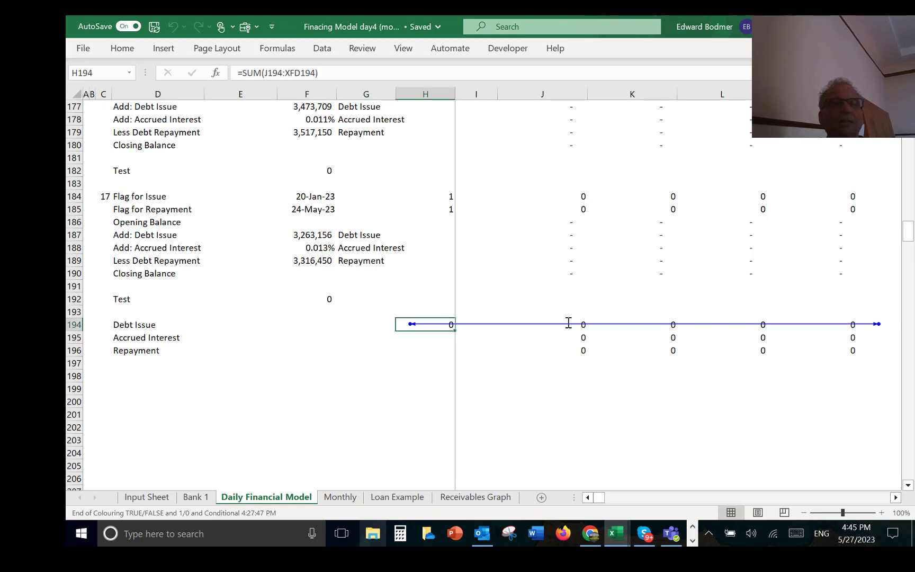
{"action": "key", "text": "Delete"}
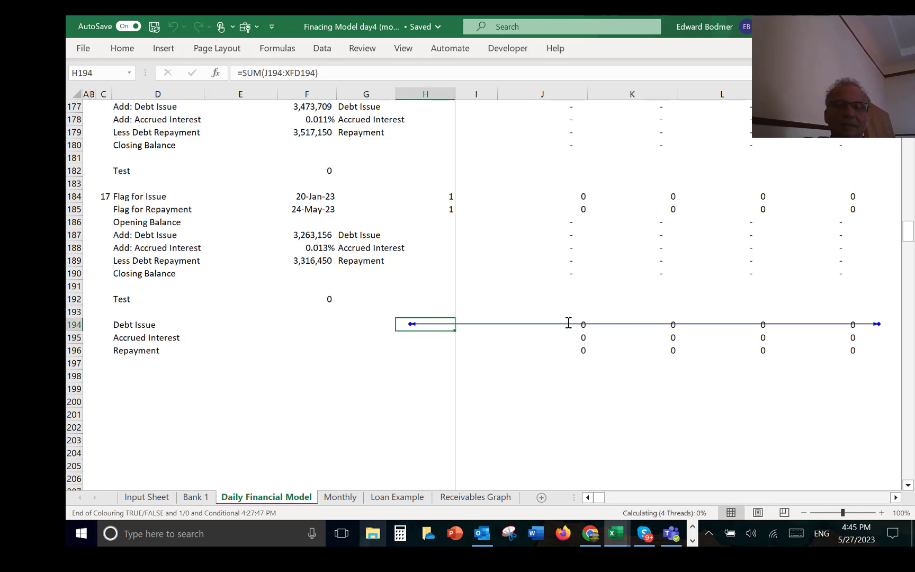
Step: Examine the Debt Issue total row 194 from its label through the copied SUMIF formulas in the daily columns
{"action": "key", "text": "Left"}
{"action": "key", "text": "Right"}
{"action": "key", "text": "Right"}
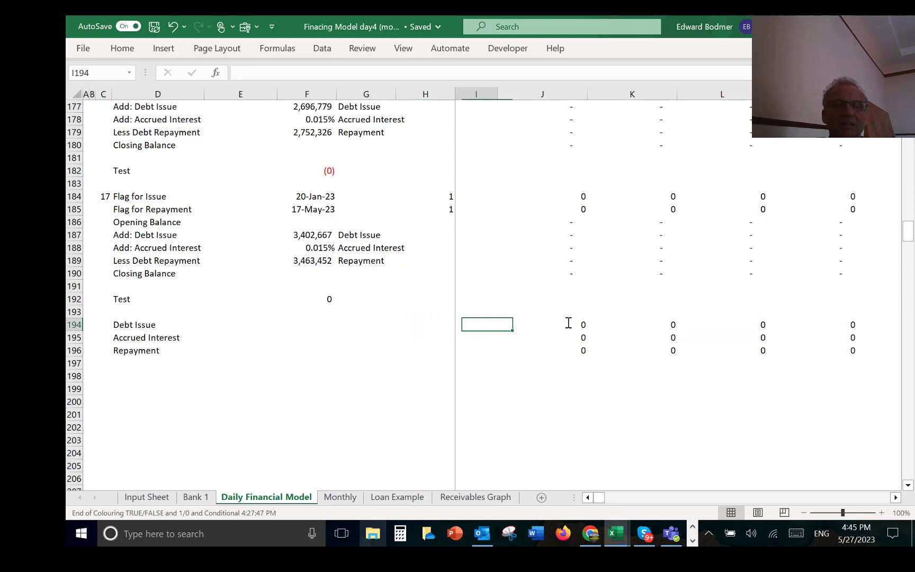
{"action": "key", "text": "Left"}
{"action": "key", "text": "Left"}
{"action": "key", "text": "Left"}
{"action": "key", "text": "Left"}
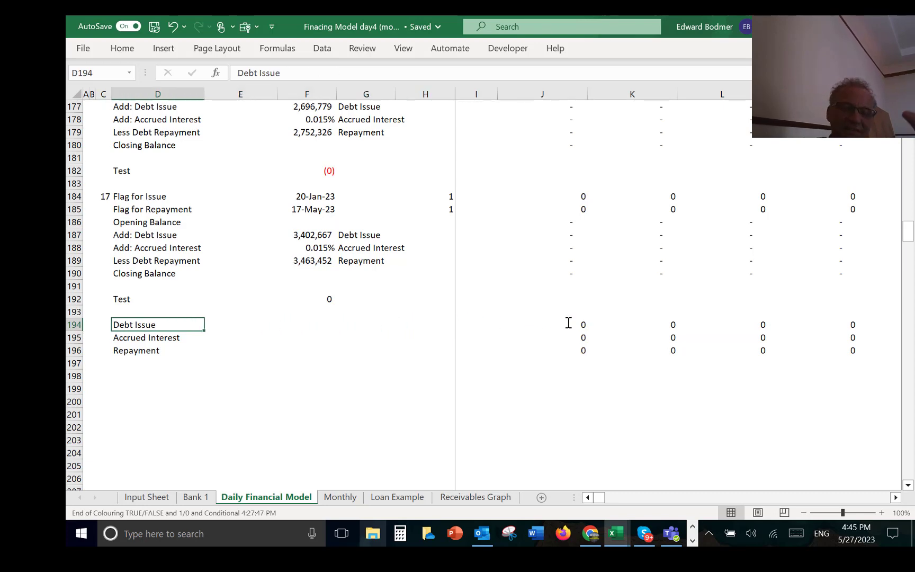
{"action": "key", "text": "Left"}
{"action": "key", "text": "Right"}
{"action": "key", "text": "Right"}
{"action": "key", "text": "Right"}
{"action": "key", "text": "Right"}
{"action": "key", "text": "Right"}
{"action": "key", "text": "Right"}
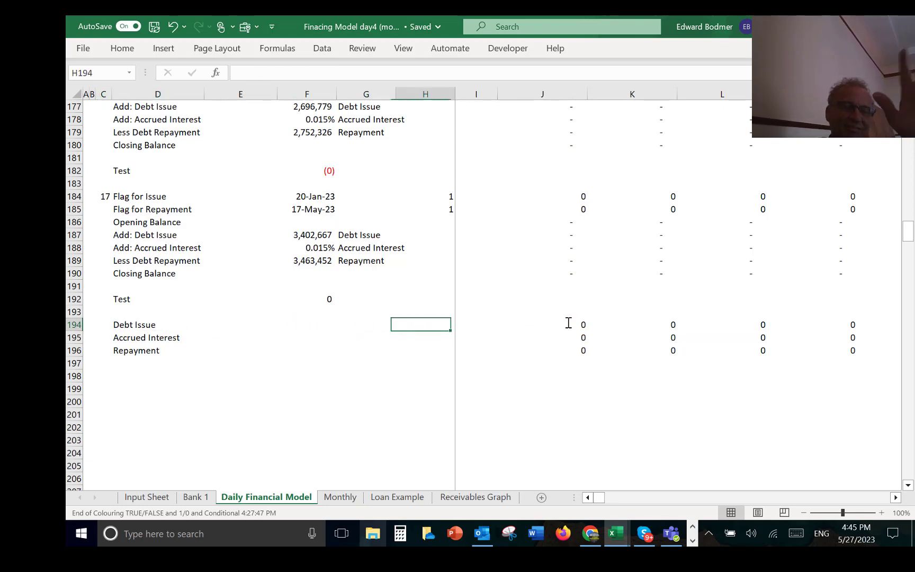
{"action": "key", "text": "Right"}
{"action": "key", "text": "Right"}
{"action": "key", "text": "Right"}
{"action": "key", "text": "Right"}
{"action": "key", "text": "Right"}
{"action": "key", "text": "Right"}
{"action": "key", "text": "Right"}
{"action": "key", "text": "Right"}
{"action": "key", "text": "Right"}
{"action": "key", "text": "Right"}
{"action": "key", "text": "Right"}
{"action": "key", "text": "Right"}
{"action": "key", "text": "Right"}
{"action": "key", "text": "Right"}
{"action": "key", "text": "Right"}
{"action": "key", "text": "Right"}
{"action": "key", "text": "Right"}
{"action": "key", "text": "Right"}
{"action": "key", "text": "Right"}
{"action": "key", "text": "Right"}
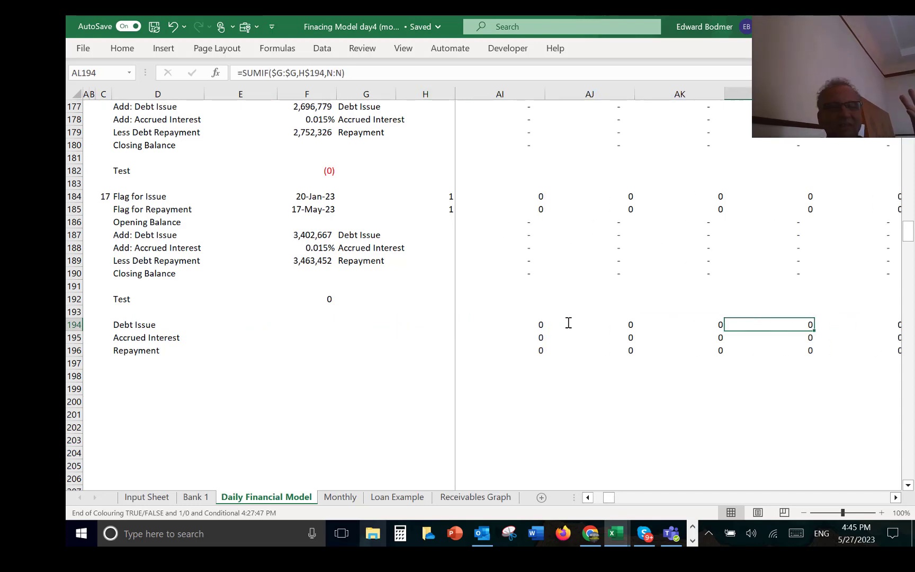
{"action": "key", "text": "Right"}
{"action": "key", "text": "Right"}
{"action": "key", "text": "Right"}
{"action": "key", "text": "Right"}
{"action": "key", "text": "Right"}
{"action": "key", "text": "Right"}
{"action": "key", "text": "Right"}
{"action": "key", "text": "Right"}
{"action": "key", "text": "Right"}
{"action": "key", "text": "Right"}
{"action": "key", "text": "Right"}
{"action": "key", "text": "Right"}
{"action": "key", "text": "Right"}
{"action": "key", "text": "Right"}
{"action": "key", "text": "Right"}
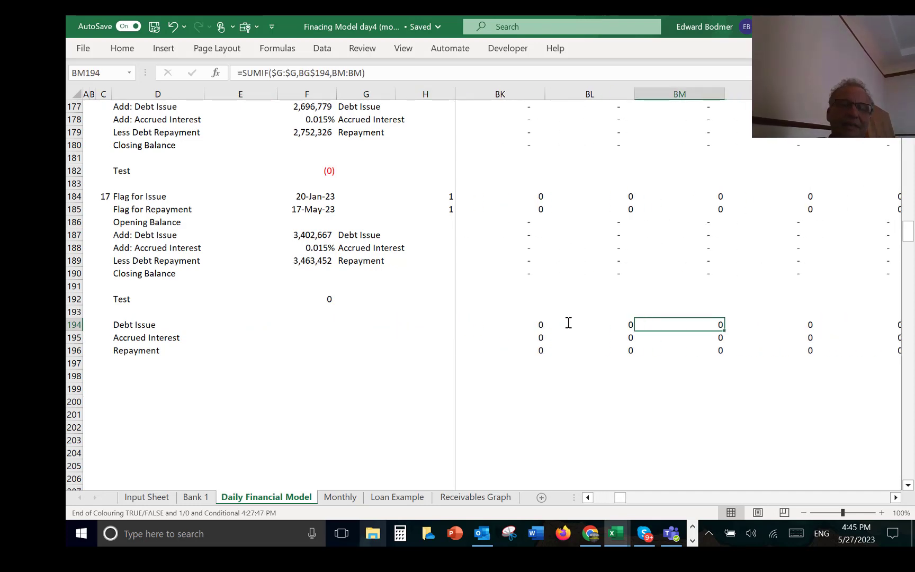
Step: Format the Debt Issue, Accrued Interest and Repayment totals in rows 194 to 196 across all daily columns with zeros as dashes
{"action": "key", "text": "Home"}
{"action": "key", "text": "Right"}
{"action": "key", "text": "shift+Down"}
{"action": "key", "text": "shift+Down"}
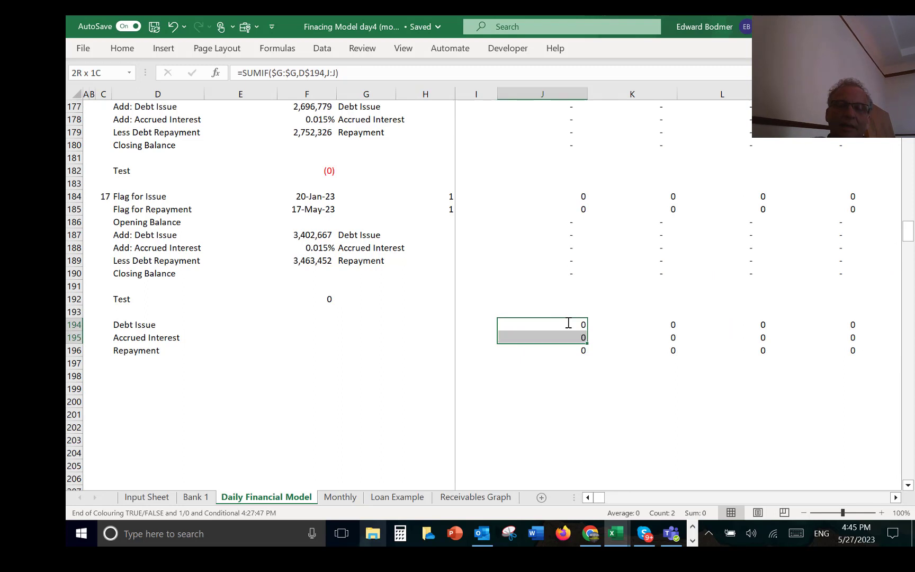
{"action": "key", "text": "ctrl+shift+Right"}
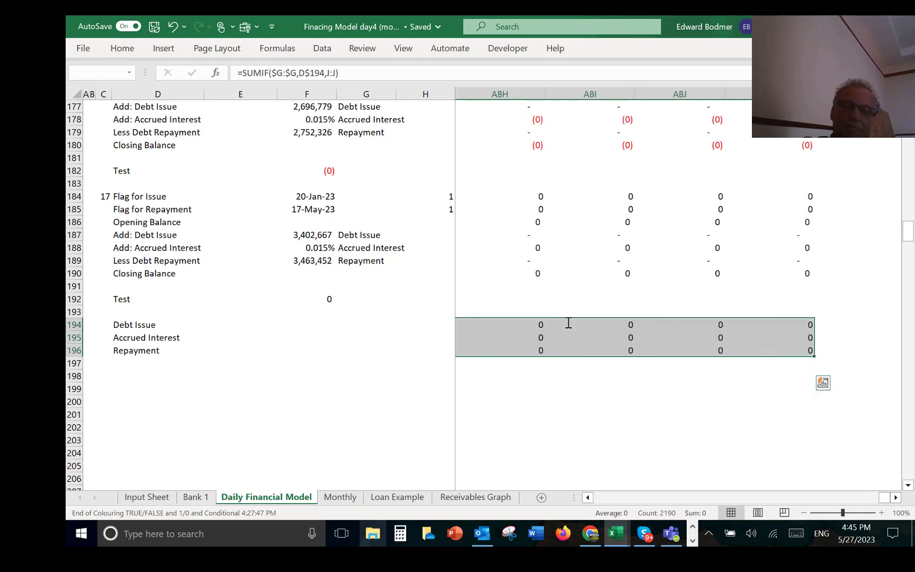
{"action": "key", "text": "Left"}
{"action": "key", "text": "Left"}
{"action": "key", "text": "Left"}
{"action": "key", "text": "Right"}
{"action": "key", "text": "Right"}
{"action": "key", "text": "Right"}
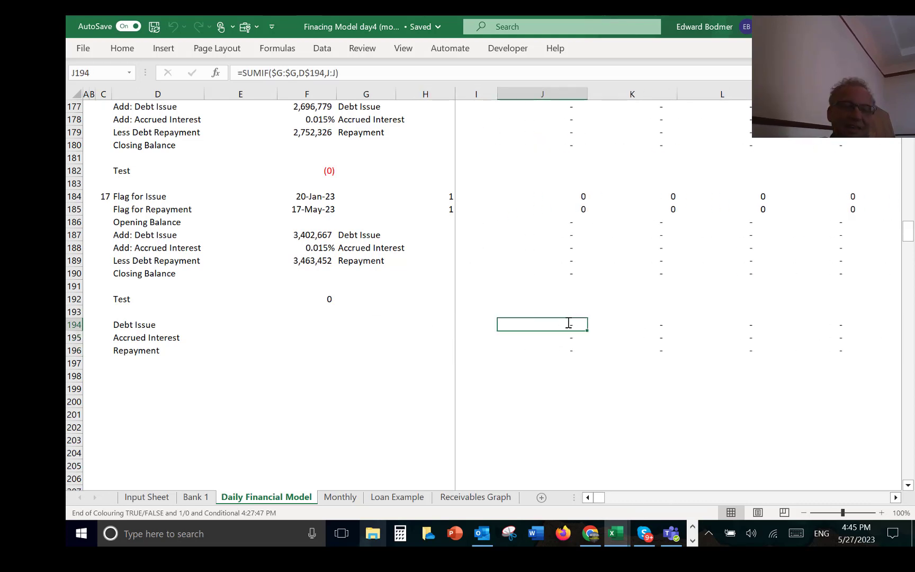
Step: On the Monthly sheet, add the row labels Draws, Repayment and Interest in D15 to D17
{"action": "left_click", "coordinate": [342, 498]}
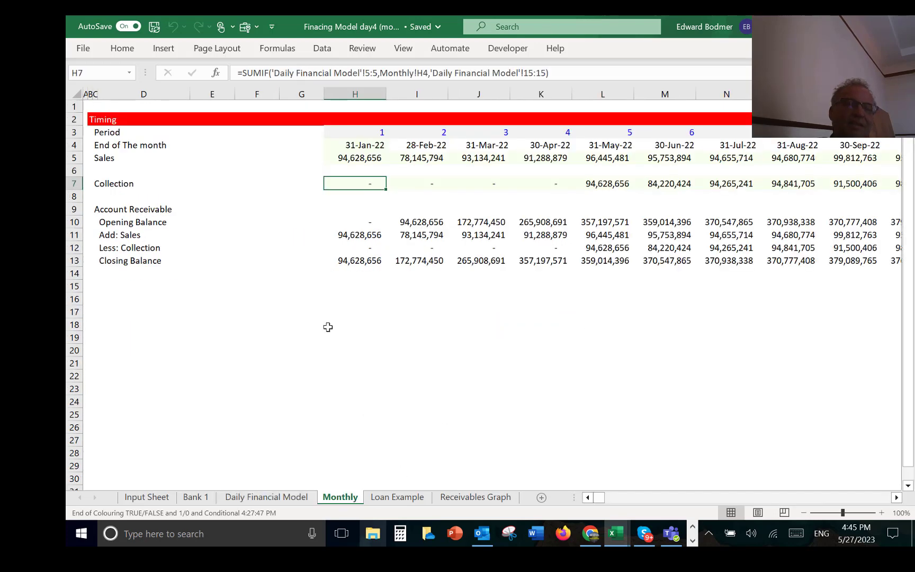
{"action": "left_click", "coordinate": [128, 289]}
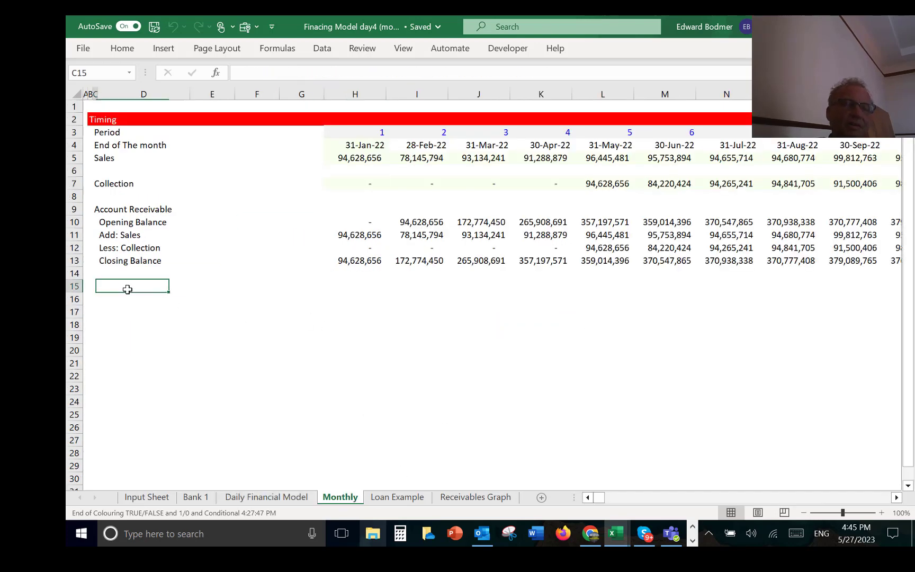
{"action": "type", "text": "Dr"}
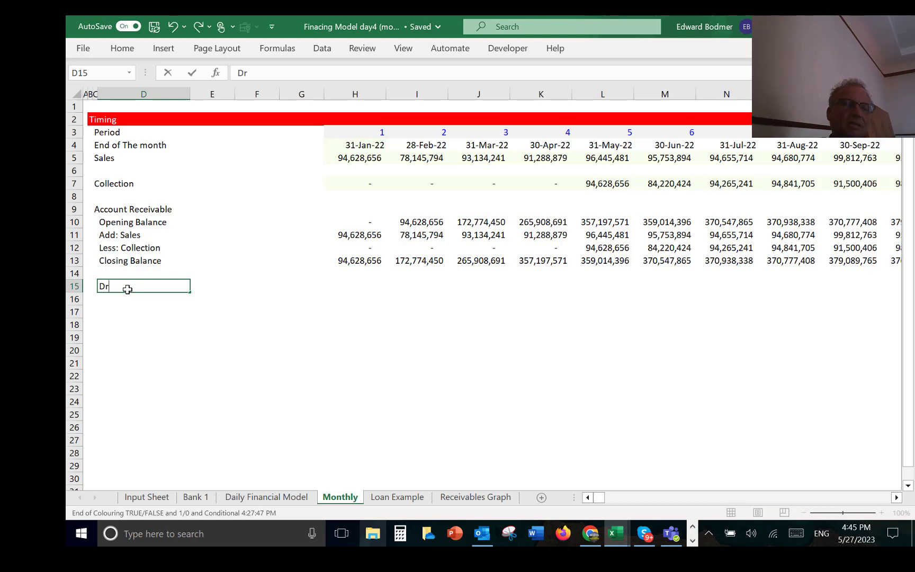
{"action": "type", "text": "aws"}
{"action": "key", "text": "Return"}
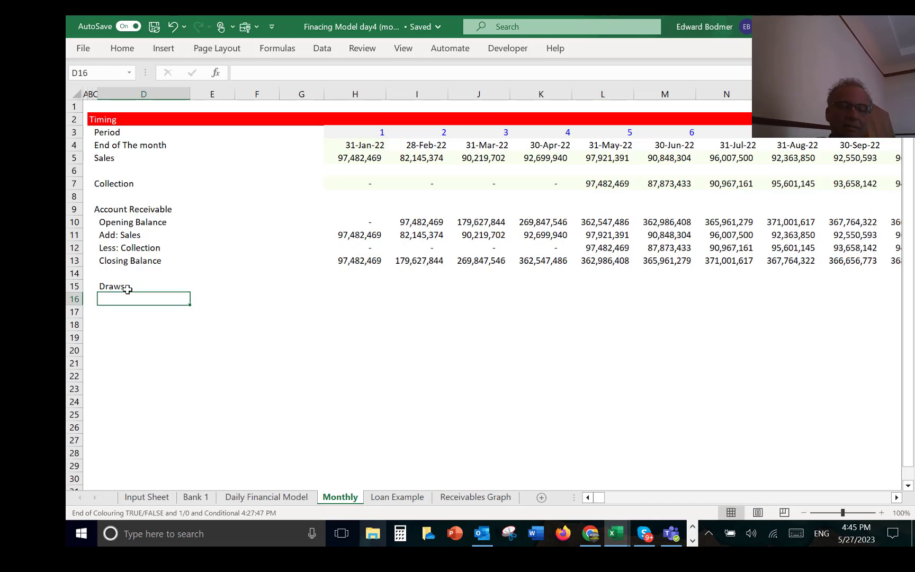
{"action": "type", "text": "Repayment"}
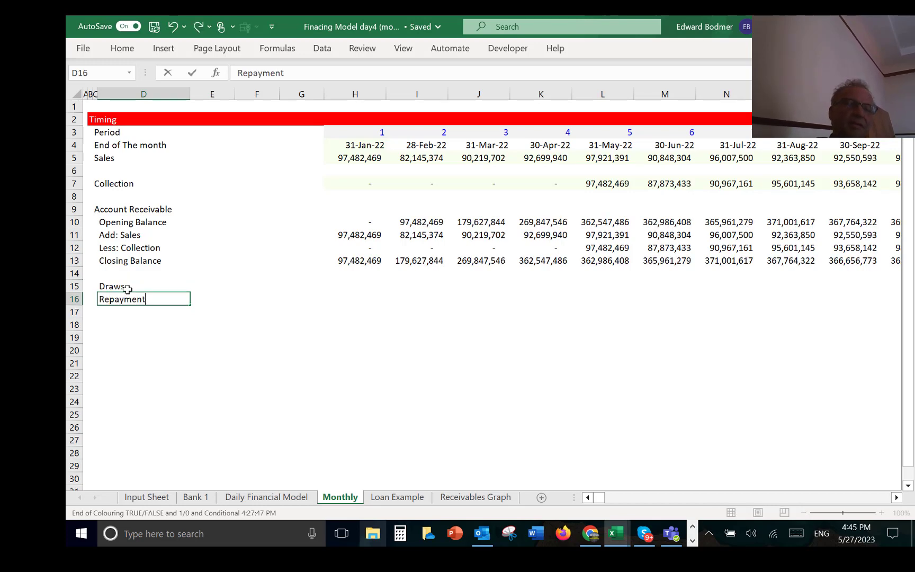
{"action": "key", "text": "Return"}
{"action": "type", "text": "Int"}
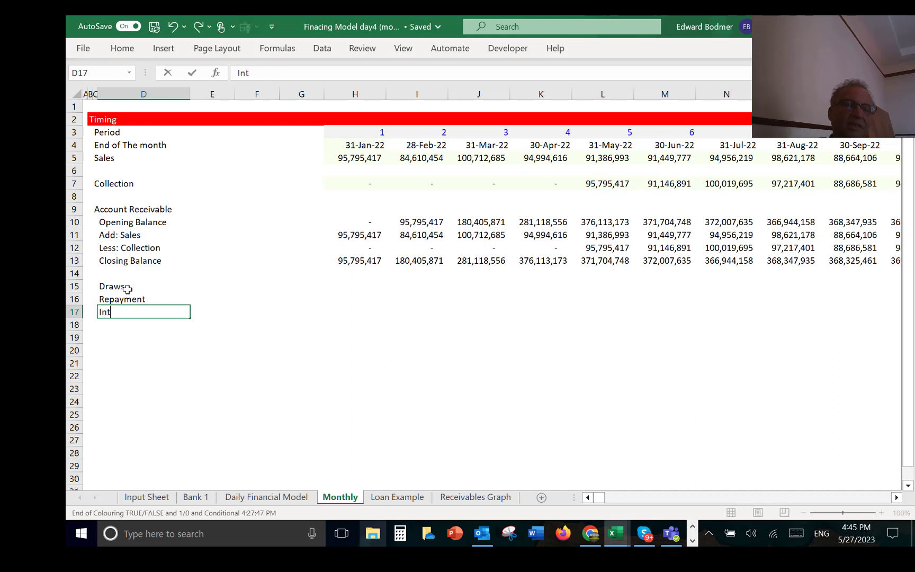
{"action": "type", "text": "erest"}
{"action": "key", "text": "ctrl+Return"}
{"action": "key", "text": "Up"}
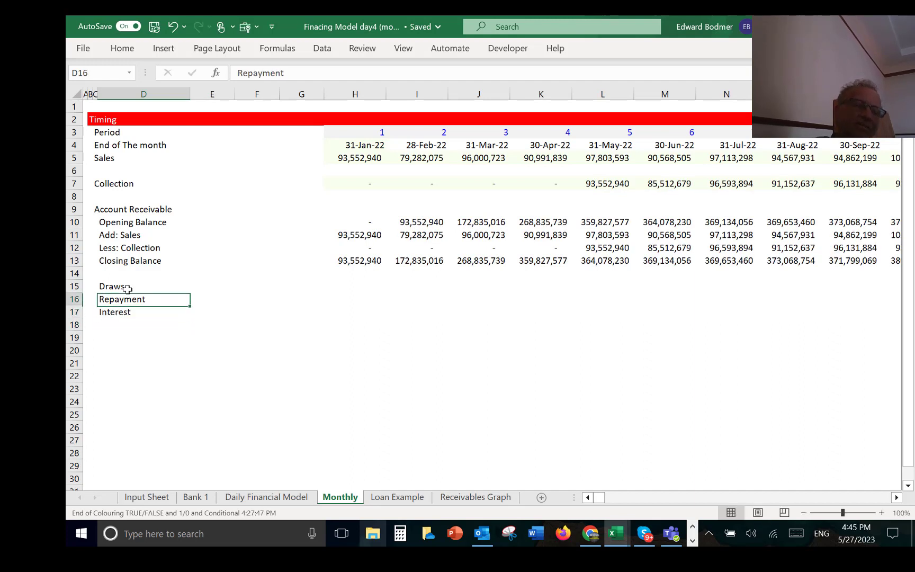
Step: Begin a SUMIFS formula in H15 for the first month's Draws
{"action": "key", "text": "Up"}
{"action": "key", "text": "Right"}
{"action": "key", "text": "Right"}
{"action": "key", "text": "Right"}
{"action": "key", "text": "Right"}
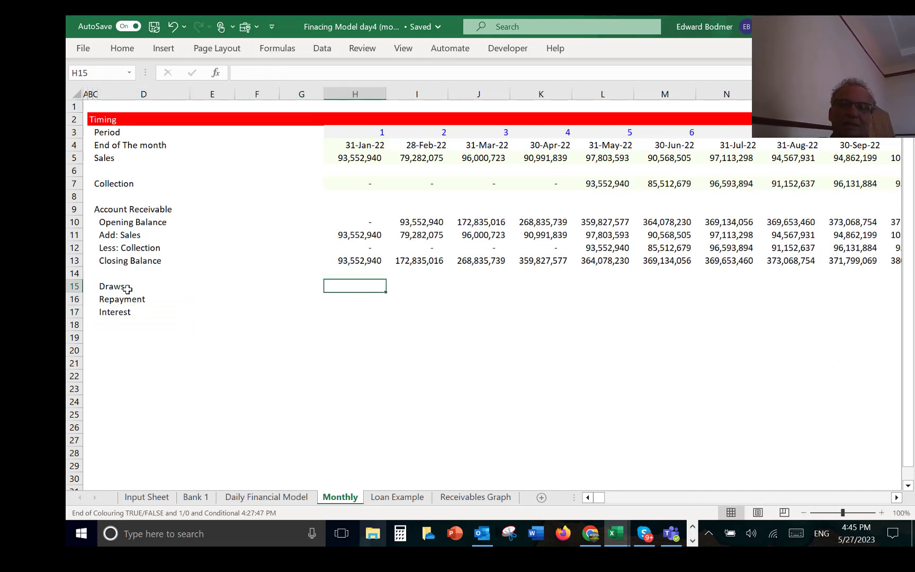
{"action": "type", "text": "="}
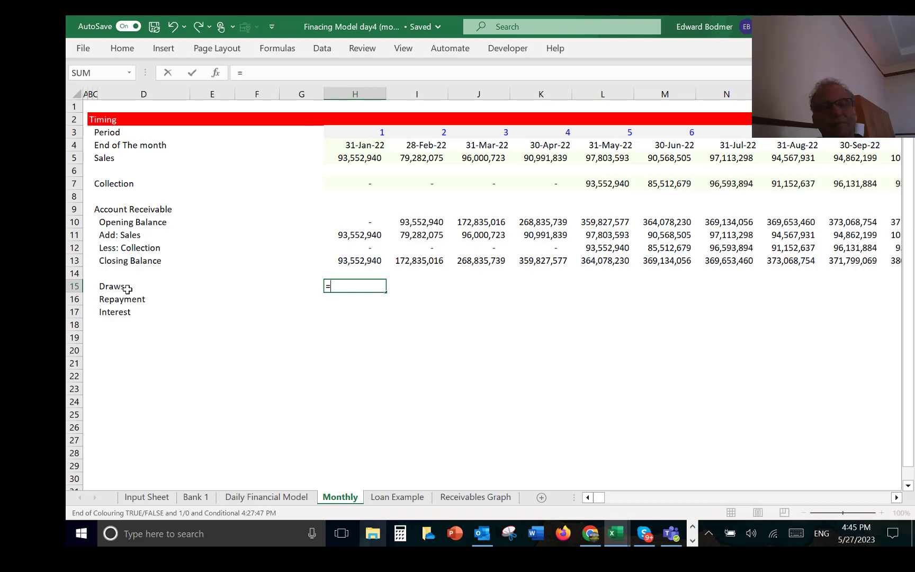
{"action": "type", "text": "sum"}
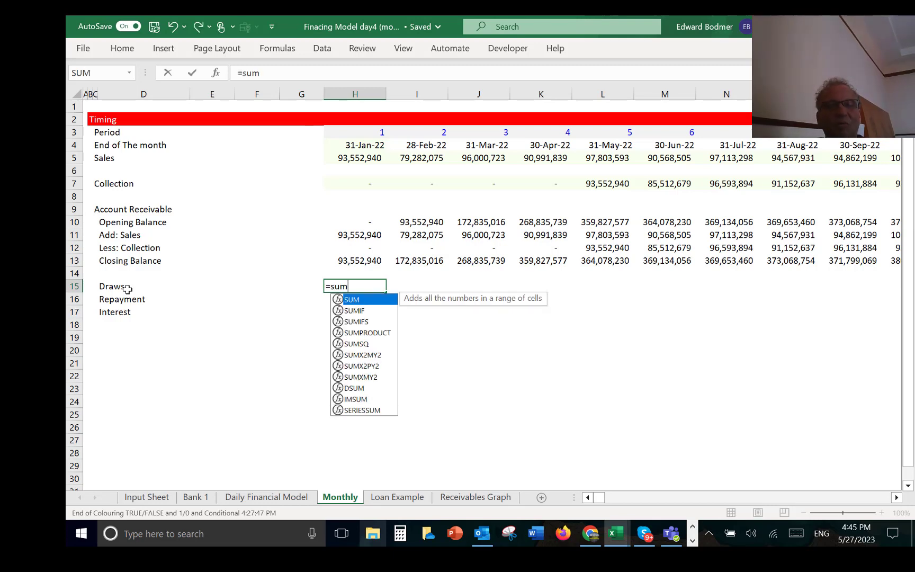
{"action": "key", "text": "Down"}
{"action": "key", "text": "Down"}
{"action": "key", "text": "Tab"}
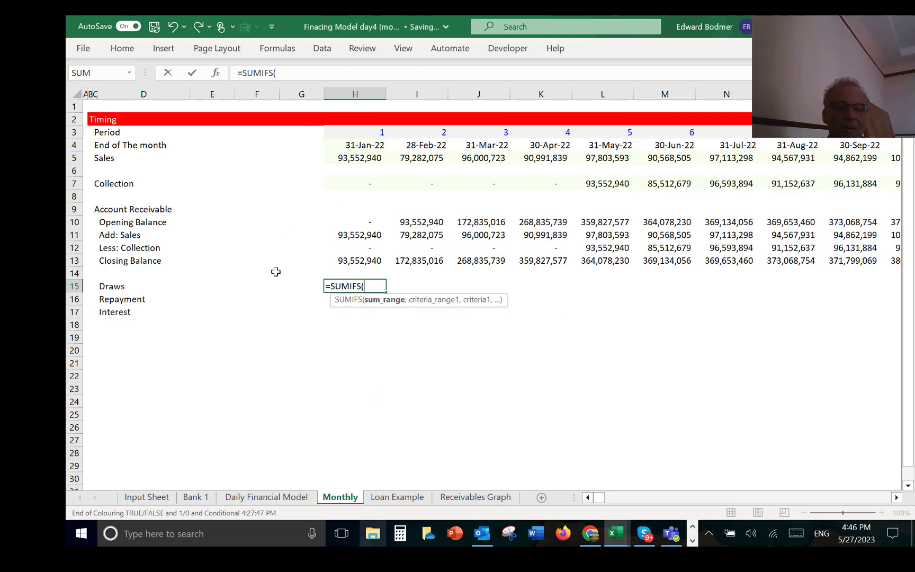
Step: Set the first SUMIFS argument in H15 to the Daily Financial Model's End of The month row, locked as $5:$5
{"action": "key", "text": "ctrl+Page_Up"}
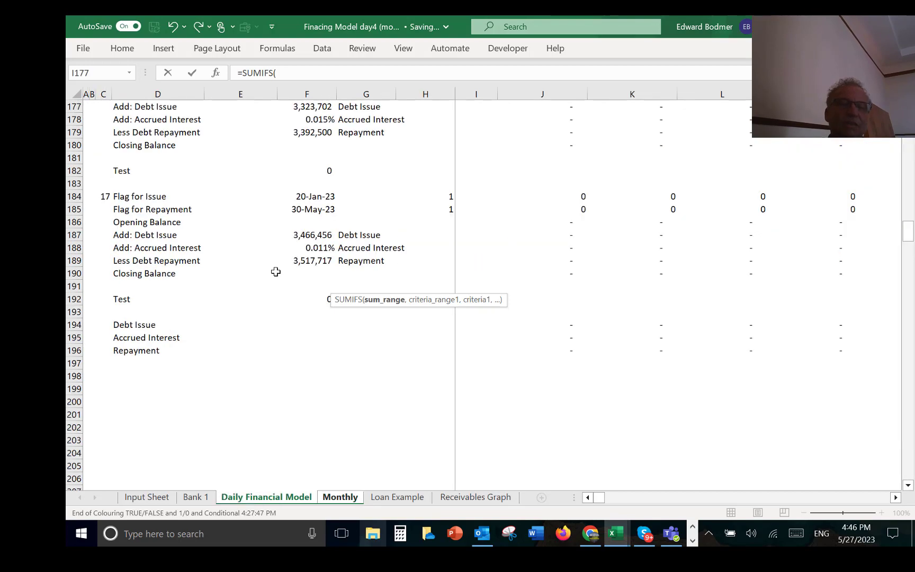
{"action": "key", "text": "ctrl+Up"}
{"action": "key", "text": "ctrl+Up"}
{"action": "key", "text": "ctrl+Up"}
{"action": "key", "text": "ctrl+Up"}
{"action": "key", "text": "ctrl+Up"}
{"action": "key", "text": "ctrl+Up"}
{"action": "key", "text": "ctrl+Up"}
{"action": "key", "text": "ctrl+Up"}
{"action": "key", "text": "ctrl+Up"}
{"action": "key", "text": "ctrl+Up"}
{"action": "key", "text": "ctrl+Up"}
{"action": "key", "text": "ctrl+Up"}
{"action": "key", "text": "ctrl+Up"}
{"action": "key", "text": "ctrl+Up"}
{"action": "key", "text": "ctrl+Up"}
{"action": "key", "text": "ctrl+Up"}
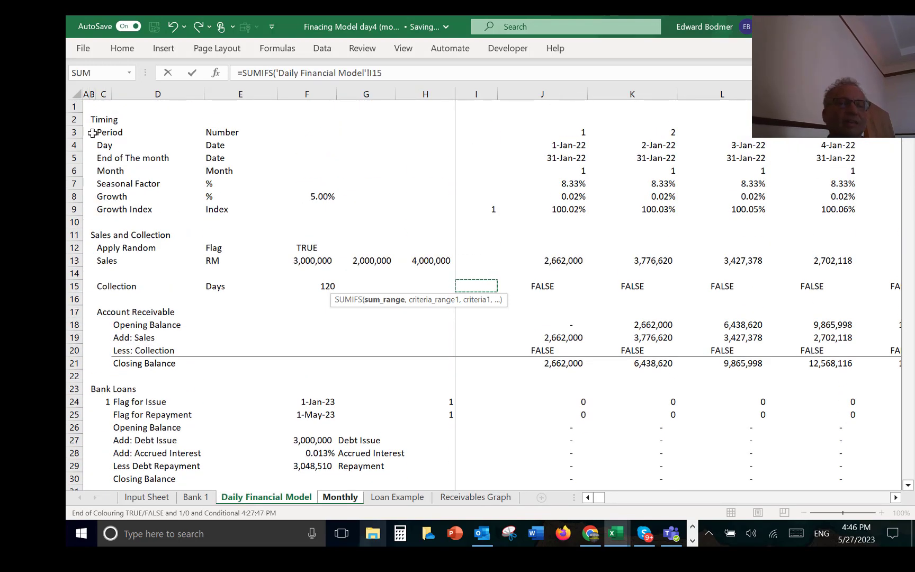
{"action": "left_click", "coordinate": [74, 145]}
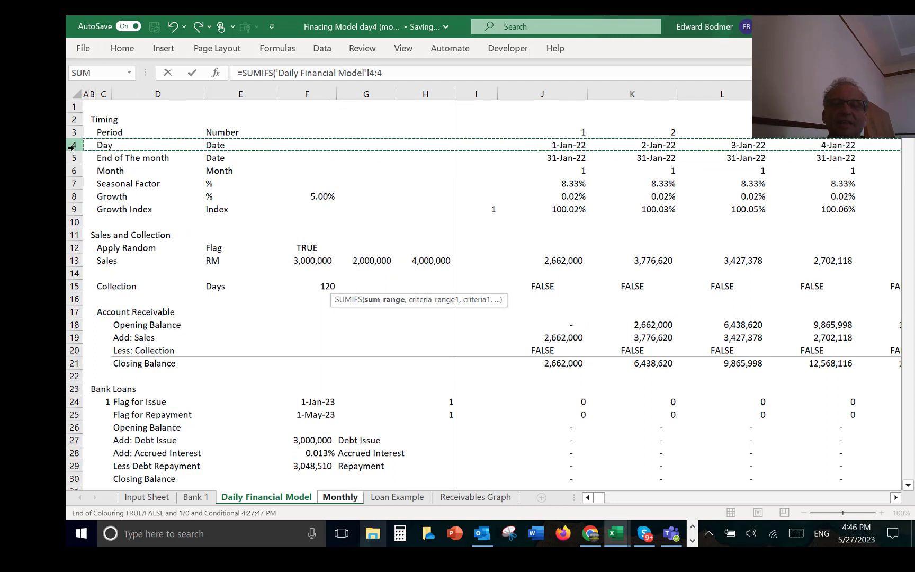
{"action": "left_click", "coordinate": [75, 154]}
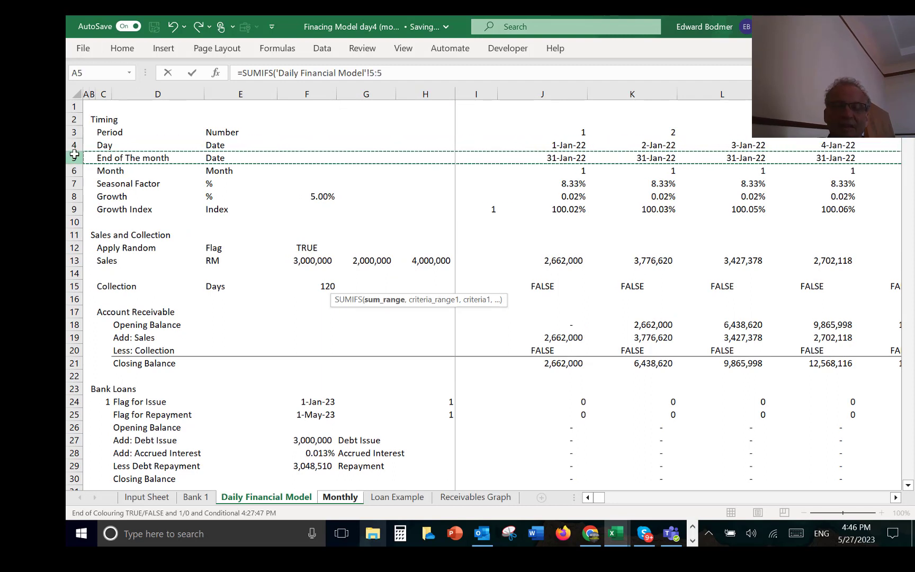
{"action": "key", "text": "F4"}
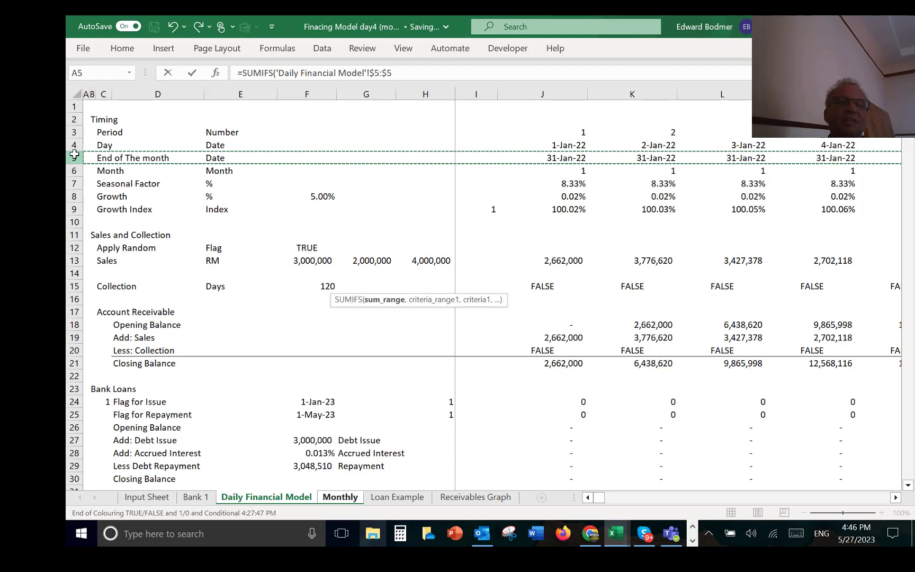
{"action": "type", "text": ","}
Step: Add the first month's end date on the Monthly sheet as the next SUMIFS argument, with its row locked as H$4
{"action": "key", "text": "ctrl+Page_Down"}
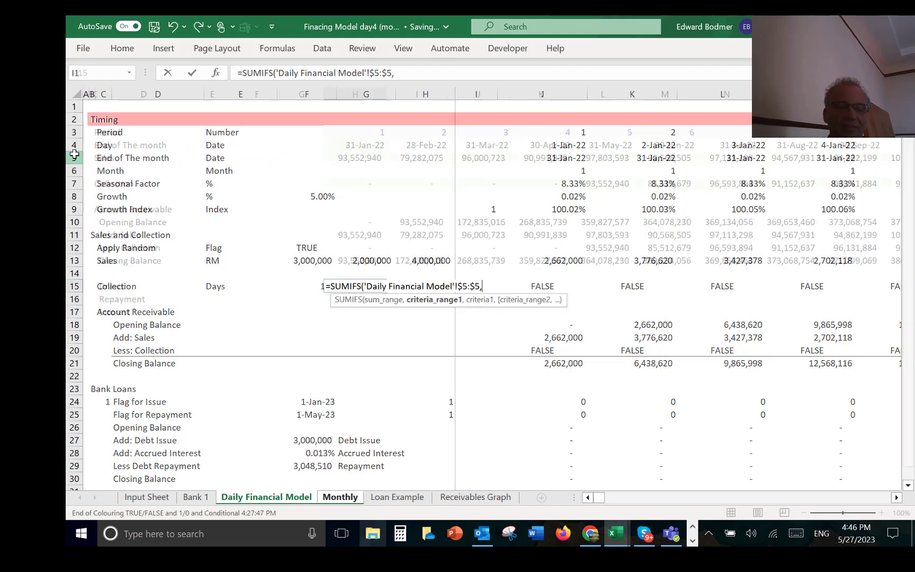
{"action": "left_click", "coordinate": [347, 140]}
{"action": "key", "text": "F4"}
{"action": "key", "text": "F4"}
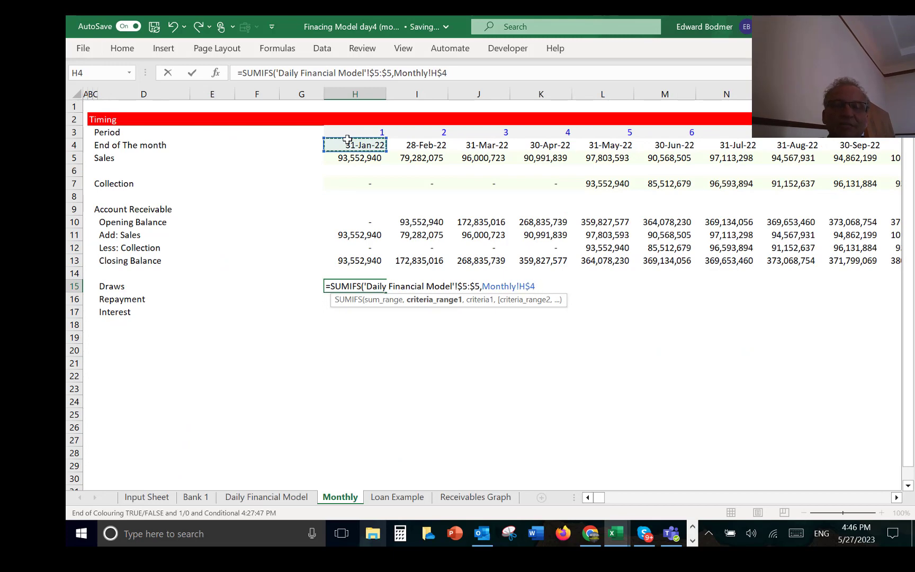
{"action": "type", "text": ","}
Step: Add the Daily Financial Model's Debt Issue row 194:194 as the last SUMIFS argument and enter the formula in H15
{"action": "key", "text": "ctrl+Page_Up"}
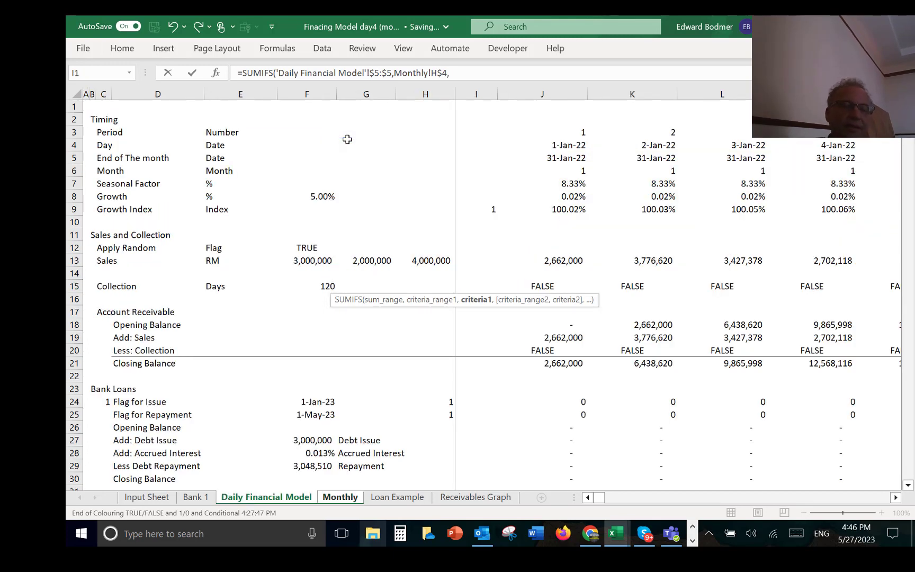
{"action": "left_click", "coordinate": [141, 416]}
{"action": "key", "text": "Down"}
{"action": "key", "text": "Down"}
{"action": "key", "text": "Down"}
{"action": "key", "text": "Down"}
{"action": "key", "text": "Down"}
{"action": "key", "text": "Down"}
{"action": "key", "text": "Down"}
{"action": "key", "text": "Down"}
{"action": "key", "text": "Down"}
{"action": "key", "text": "Down"}
{"action": "key", "text": "Down"}
{"action": "key", "text": "Down"}
{"action": "key", "text": "Down"}
{"action": "key", "text": "Down"}
{"action": "key", "text": "Down"}
{"action": "key", "text": "Down"}
{"action": "key", "text": "Down"}
{"action": "key", "text": "Down"}
{"action": "key", "text": "Down"}
{"action": "key", "text": "Down"}
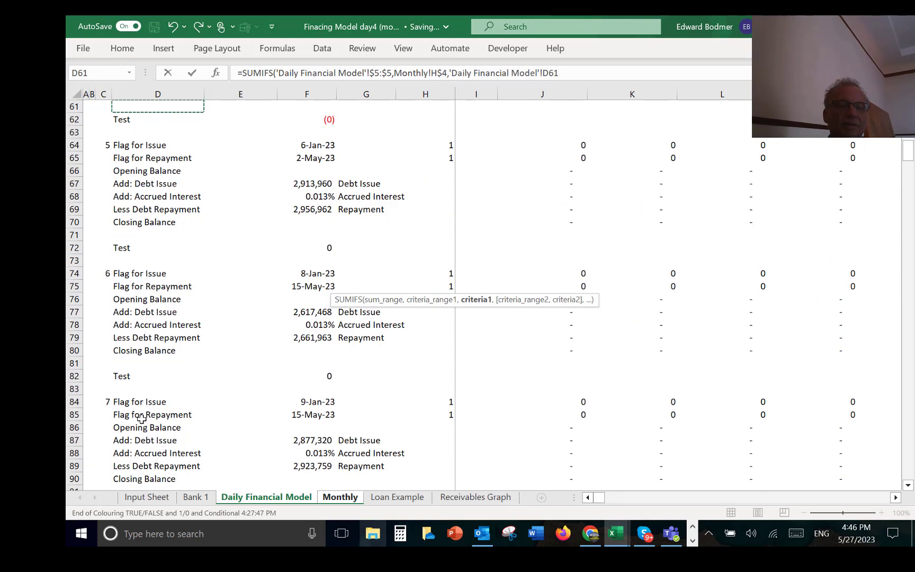
{"action": "key", "text": "Page_Down"}
{"action": "key", "text": "Page_Down"}
{"action": "key", "text": "Page_Down"}
{"action": "key", "text": "Page_Down"}
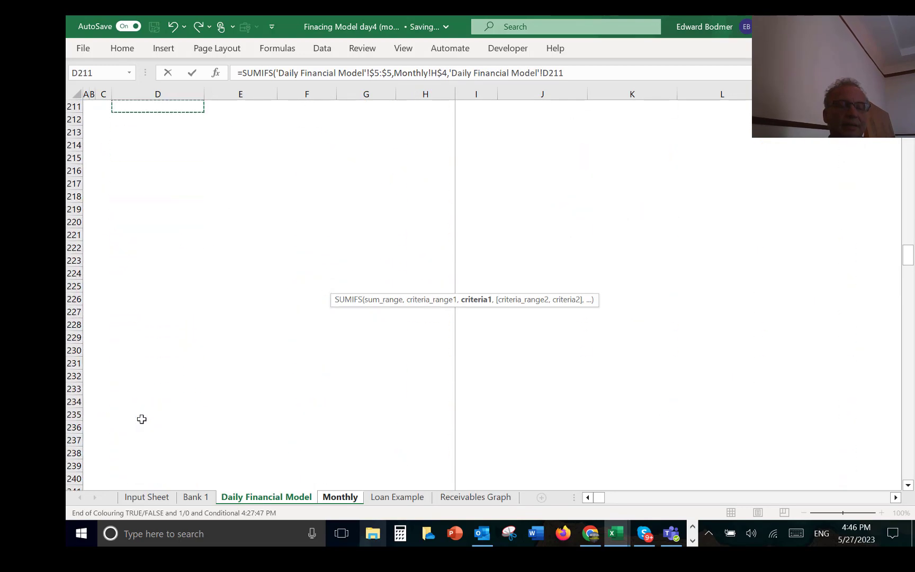
{"action": "key", "text": "Page_Up"}
{"action": "left_click", "coordinate": [75, 272]}
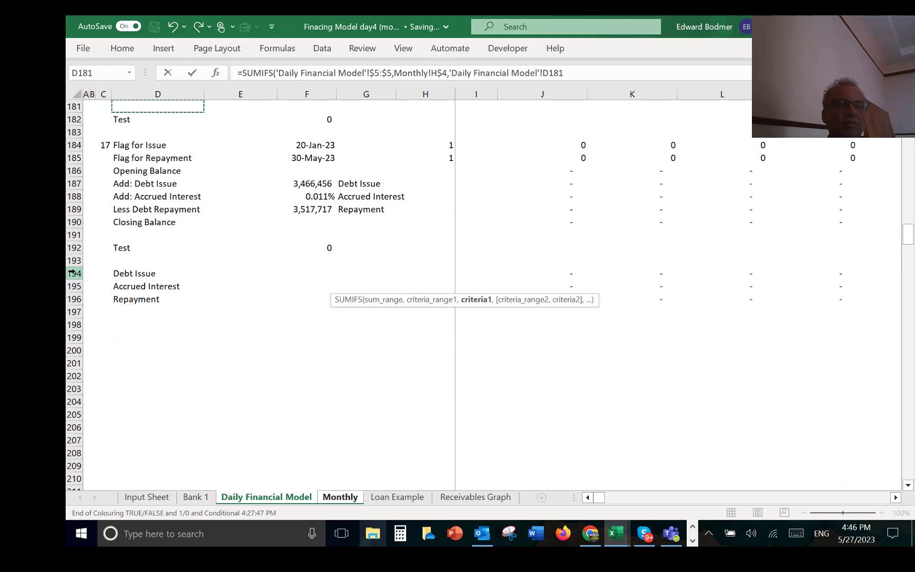
{"action": "key", "text": "Return"}
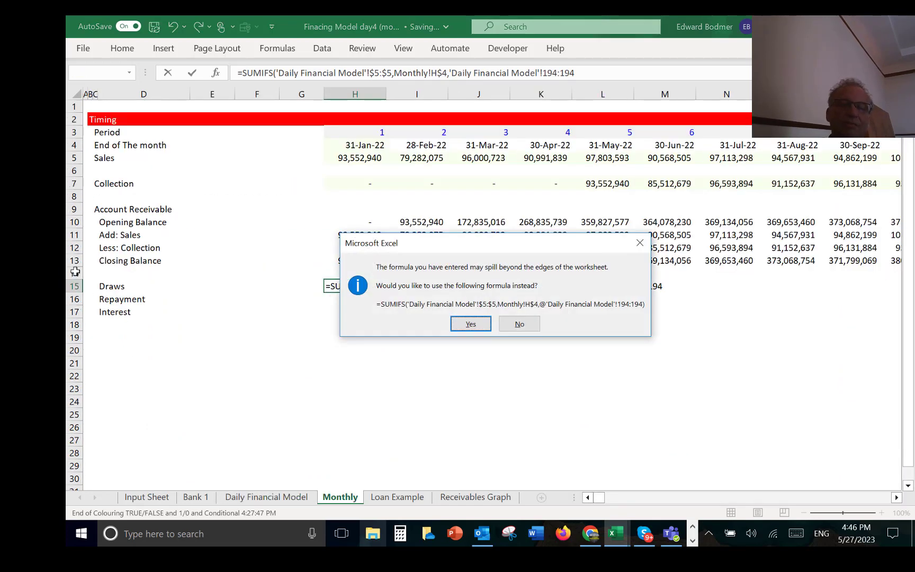
{"action": "key", "text": "n"}
{"action": "key", "text": "Return"}
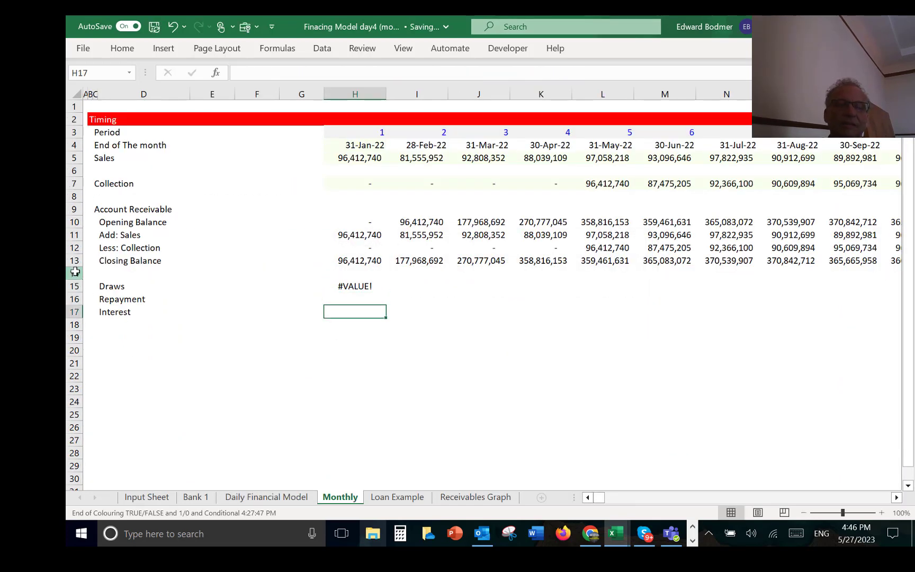
Step: Fill the Draws formula from H15 down to the Repayment and Interest rows in H16 and H17
{"action": "key", "text": "Up"}
{"action": "key", "text": "shift+Down"}
{"action": "key", "text": "shift+Down"}
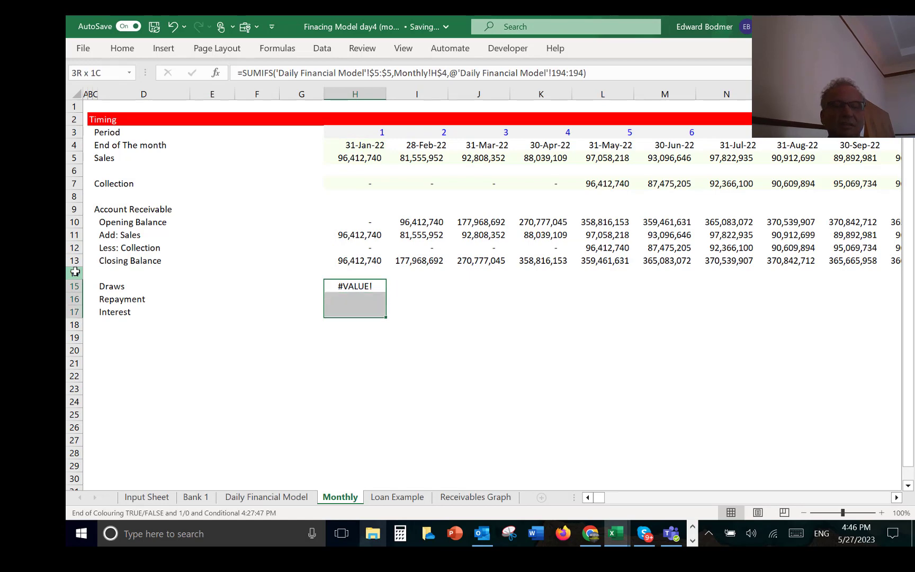
{"action": "key", "text": "ctrl+d"}
{"action": "key", "text": "Right"}
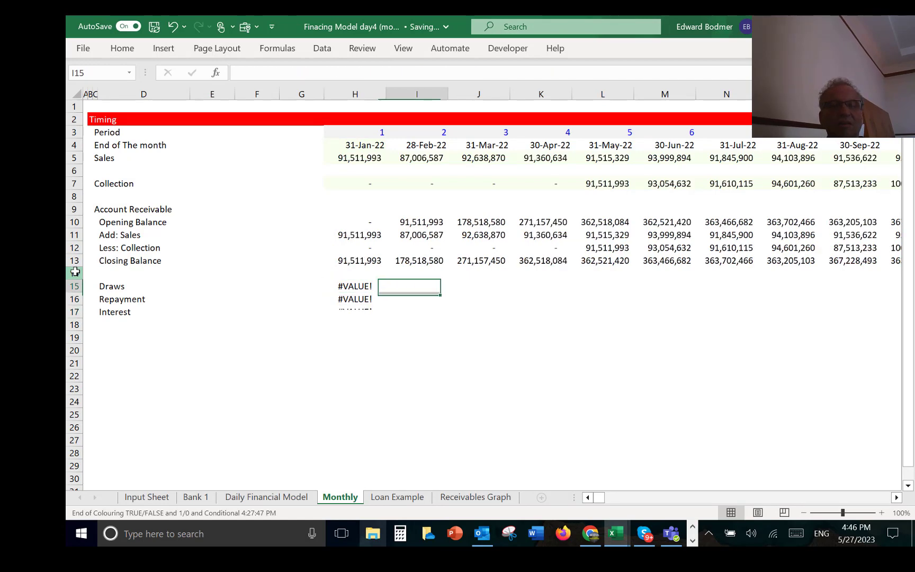
{"action": "key", "text": "Left"}
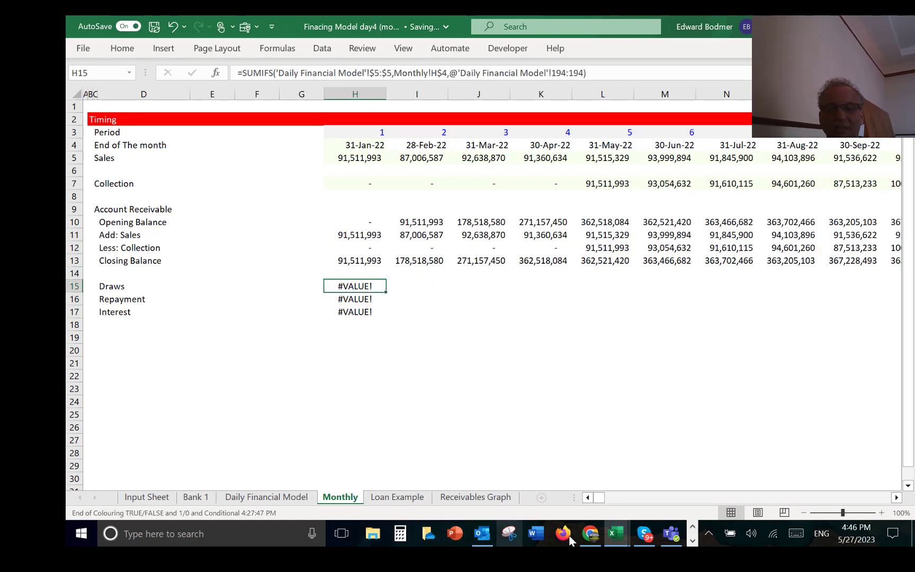
{"action": "left_click", "coordinate": [693, 527]}
{"action": "left_click", "coordinate": [694, 540]}
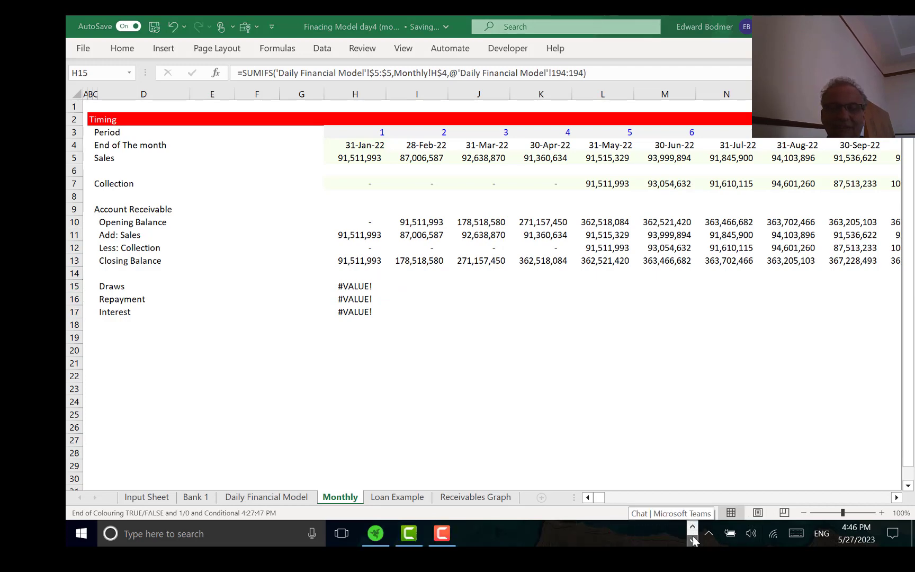
{"action": "left_click", "coordinate": [442, 535]}
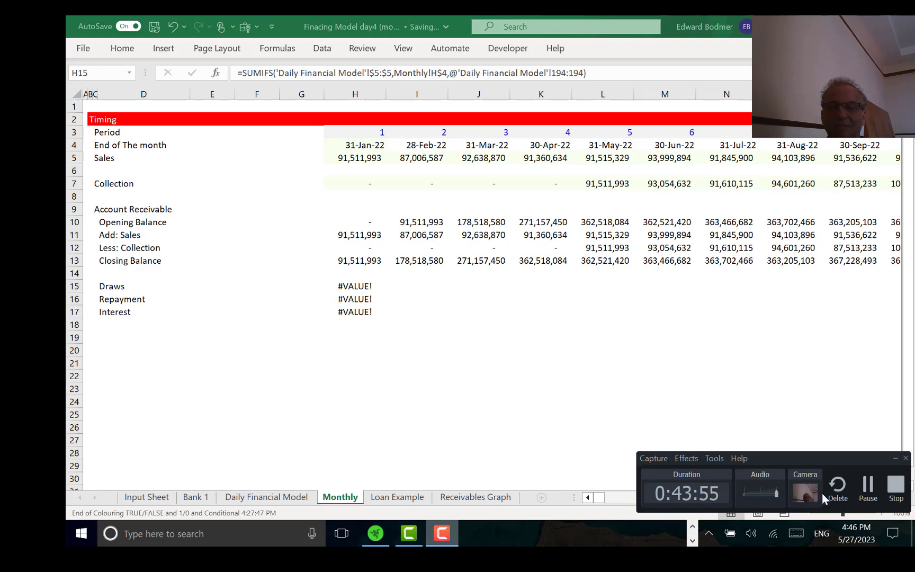
{"action": "left_click", "coordinate": [867, 487]}
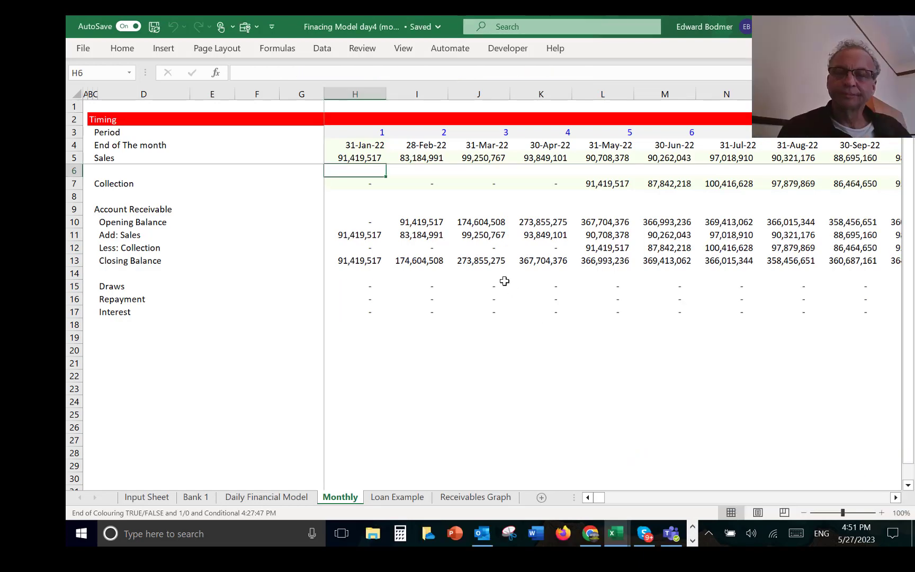
Step: Trace the first month's loan totals back to the Daily Financial Model and examine the SUMIF formulas in J194 and J195
{"action": "left_click", "coordinate": [463, 292]}
{"action": "key", "text": "Left"}
{"action": "key", "text": "Left"}
{"action": "key", "text": "Left"}
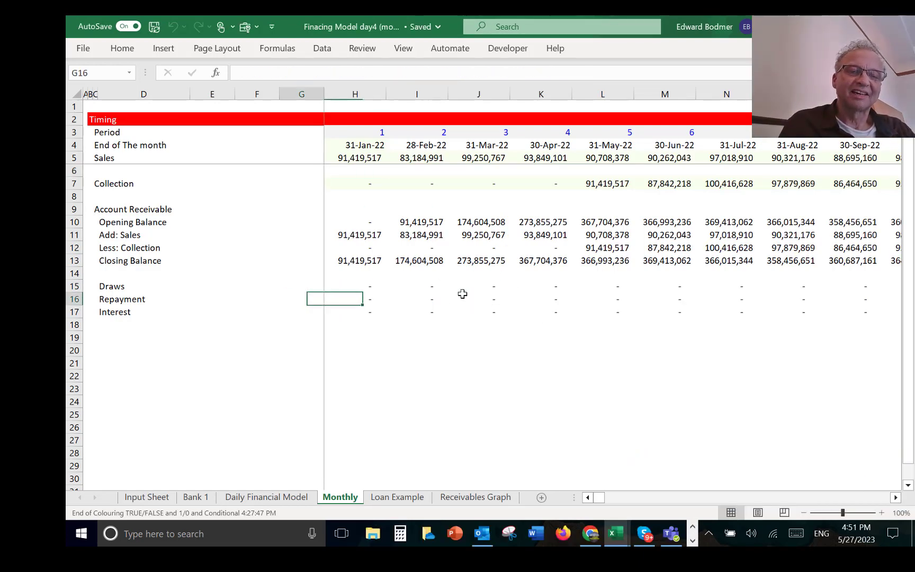
{"action": "key", "text": "Right"}
{"action": "key", "text": "ctrl+bracketleft"}
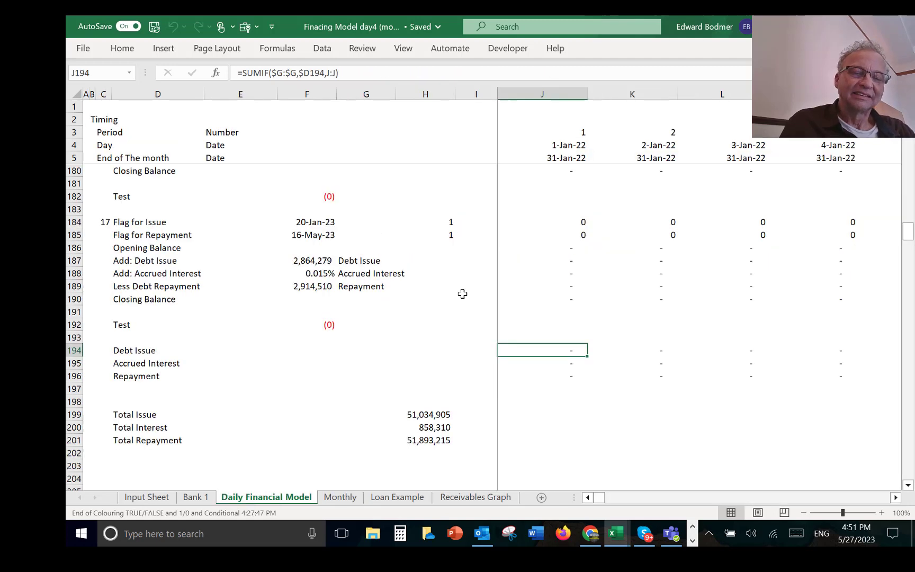
{"action": "key", "text": "F2"}
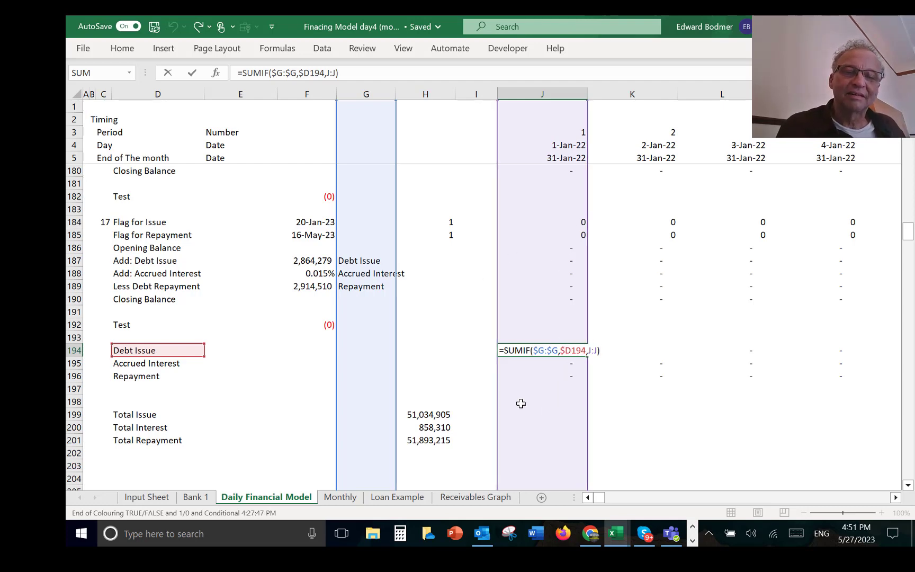
{"action": "key", "text": "Return"}
{"action": "key", "text": "Up"}
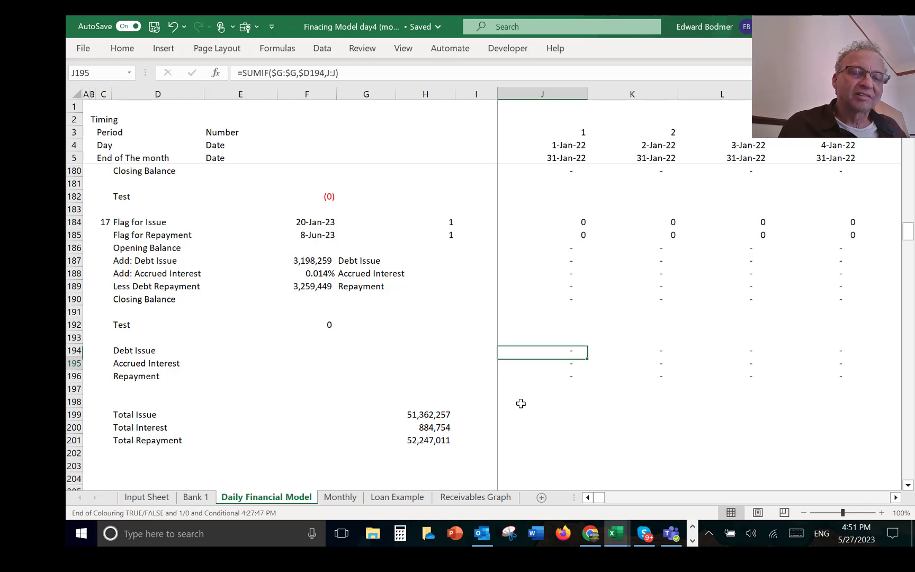
{"action": "key", "text": "Down"}
{"action": "key", "text": "Down"}
{"action": "key", "text": "Up"}
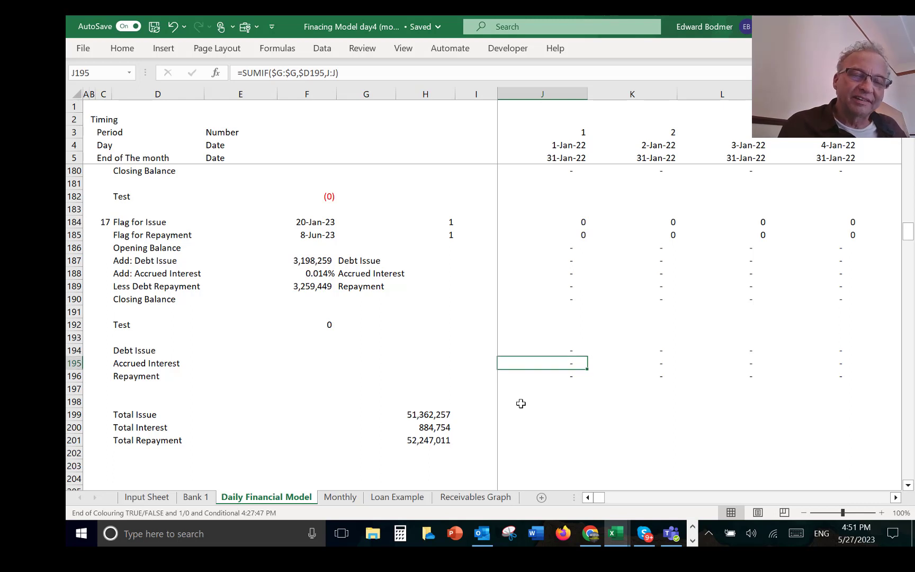
Step: Examine the SUM formulas behind Total Issue, Total Interest and Total Repayment in H199 to H201
{"action": "left_click", "coordinate": [422, 418]}
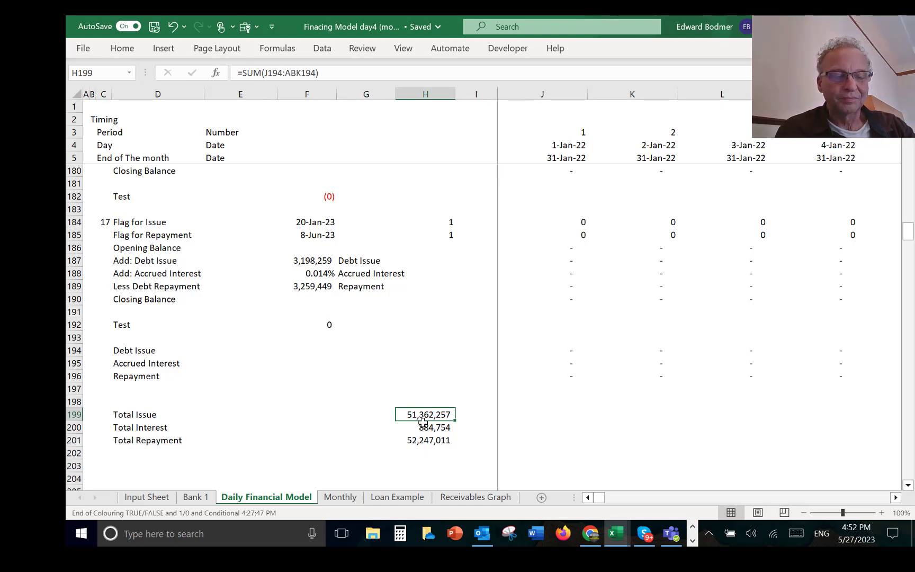
{"action": "key", "text": "shift+Down"}
{"action": "key", "text": "shift+Down"}
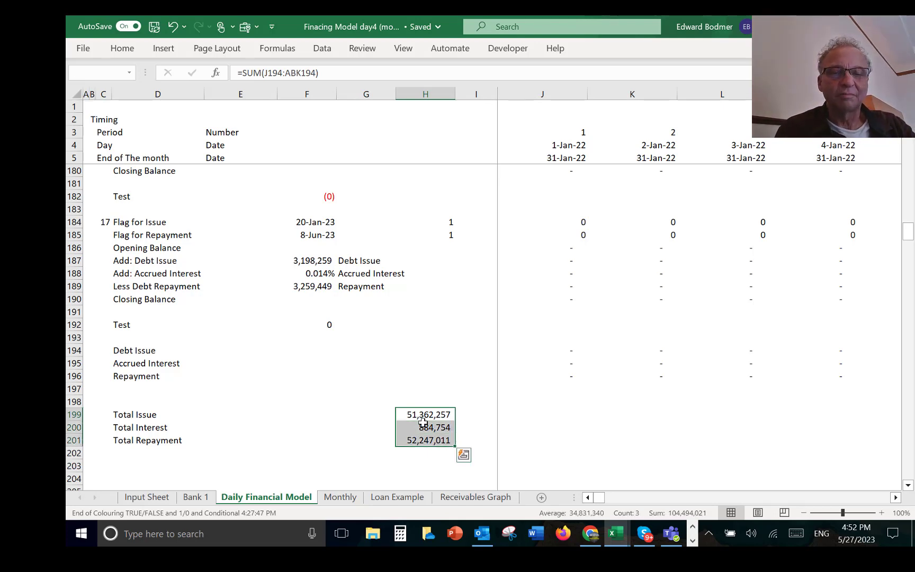
{"action": "key", "text": "F2"}
{"action": "key", "text": "Escape"}
{"action": "key", "text": "Up"}
{"action": "key", "text": "Up"}
{"action": "key", "text": "Up"}
{"action": "key", "text": "Up"}
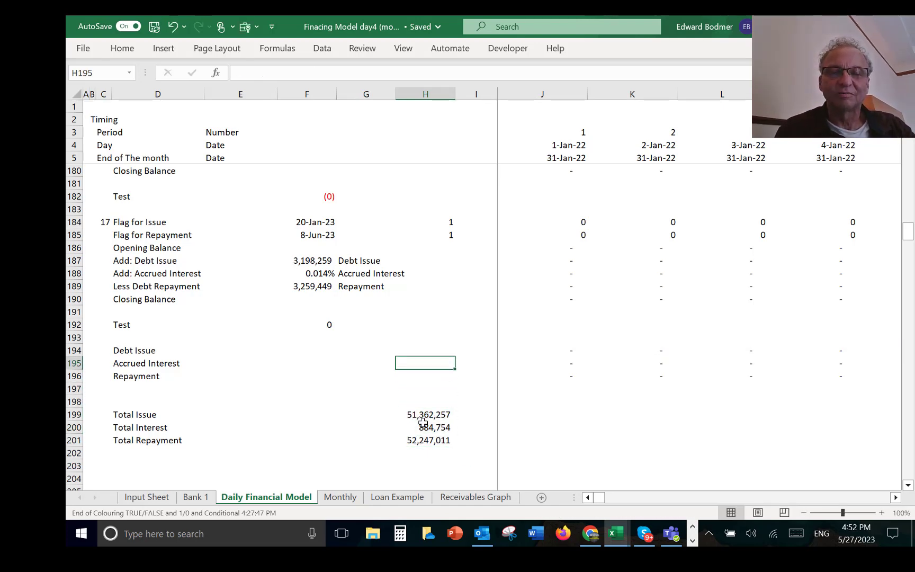
Step: Examine the Draws row on the Monthly sheet across the months from January 2022 to January 2023
{"action": "key", "text": "ctrl+Page_Down"}
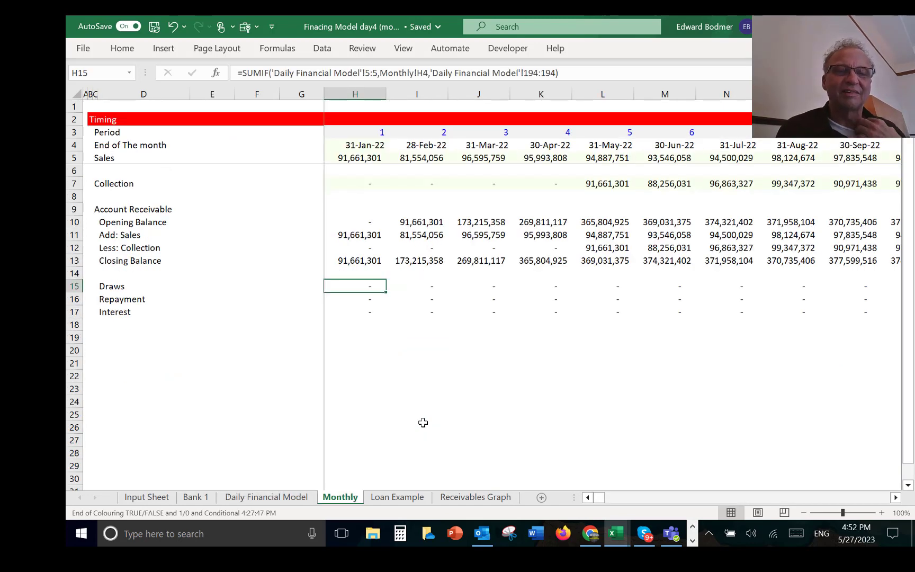
{"action": "key", "text": "Right"}
{"action": "key", "text": "Right"}
{"action": "key", "text": "Right"}
{"action": "key", "text": "Right"}
{"action": "key", "text": "Right"}
{"action": "key", "text": "Right"}
{"action": "key", "text": "Right"}
{"action": "key", "text": "Right"}
{"action": "key", "text": "Right"}
{"action": "key", "text": "Right"}
{"action": "key", "text": "Right"}
{"action": "key", "text": "Right"}
{"action": "key", "text": "Right"}
{"action": "key", "text": "Right"}
{"action": "key", "text": "Right"}
{"action": "key", "text": "Right"}
{"action": "key", "text": "Right"}
{"action": "key", "text": "Right"}
{"action": "key", "text": "Right"}
{"action": "key", "text": "Right"}
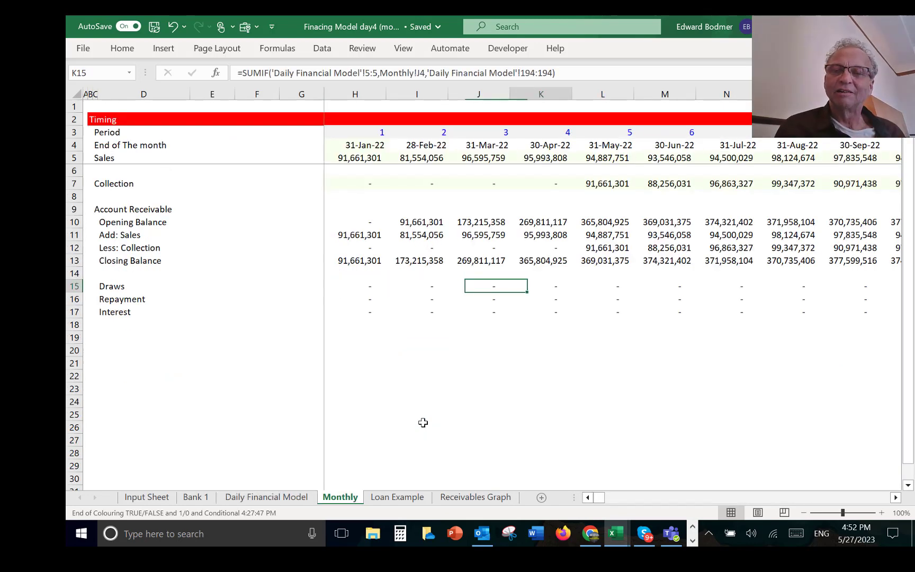
{"action": "key", "text": "Left"}
{"action": "key", "text": "Left"}
{"action": "key", "text": "Left"}
{"action": "key", "text": "Left"}
{"action": "key", "text": "Left"}
{"action": "key", "text": "Left"}
{"action": "key", "text": "Left"}
{"action": "key", "text": "Left"}
{"action": "key", "text": "Left"}
{"action": "key", "text": "Left"}
{"action": "key", "text": "Left"}
{"action": "key", "text": "Left"}
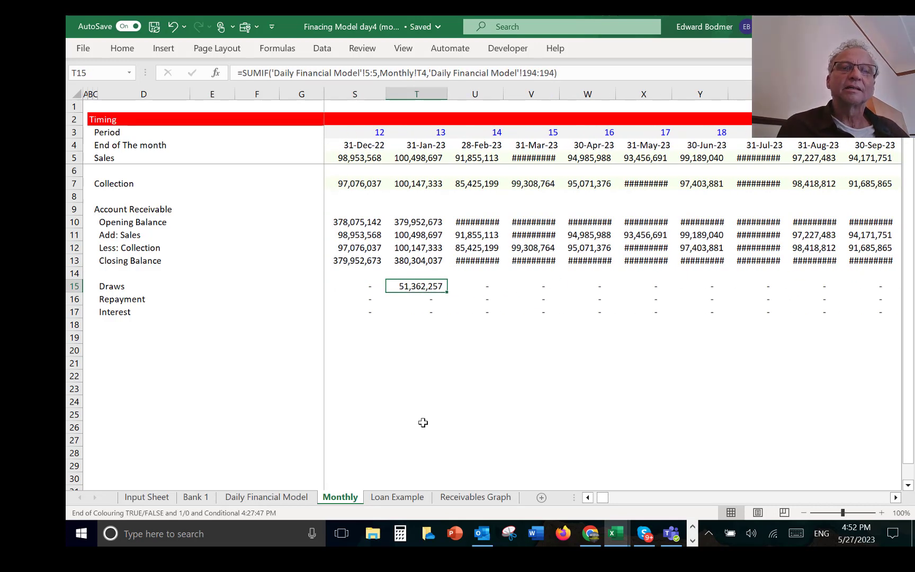
{"action": "key", "text": "Left"}
{"action": "key", "text": "Left"}
{"action": "key", "text": "Left"}
{"action": "key", "text": "Left"}
{"action": "key", "text": "Left"}
{"action": "key", "text": "Left"}
{"action": "key", "text": "Left"}
{"action": "key", "text": "Left"}
{"action": "key", "text": "Left"}
{"action": "key", "text": "Left"}
{"action": "key", "text": "Left"}
{"action": "key", "text": "Left"}
{"action": "key", "text": "Left"}
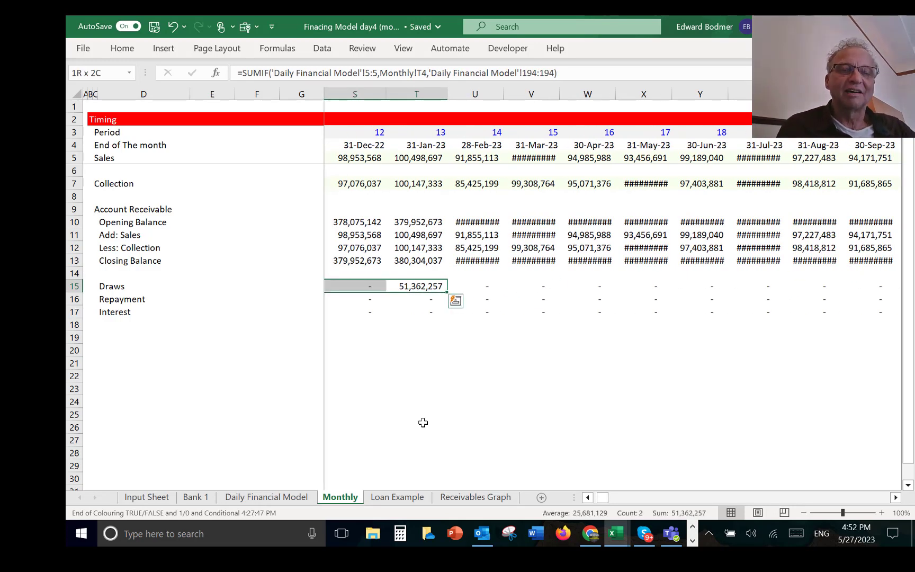
{"action": "key", "text": "Right"}
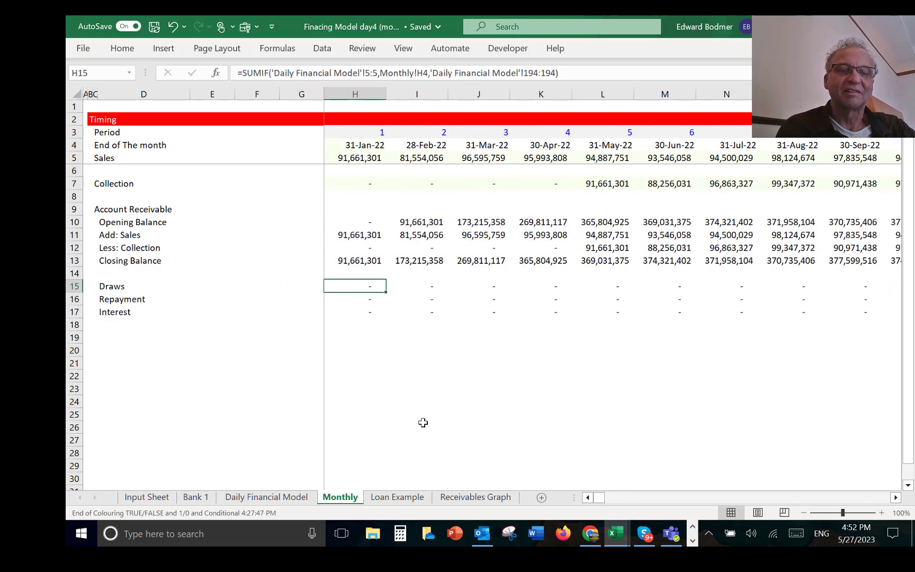
Step: In the Draws formula in H15, lock the date range as $5:$5 and the month-end criterion as H$4
{"action": "key", "text": "F2"}
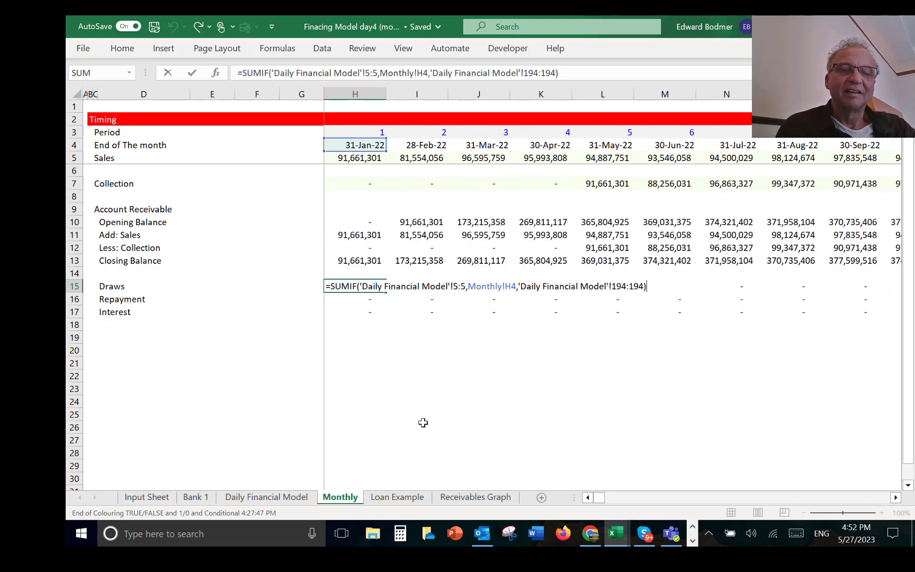
{"action": "left_click", "coordinate": [454, 286]}
{"action": "key", "text": "F4"}
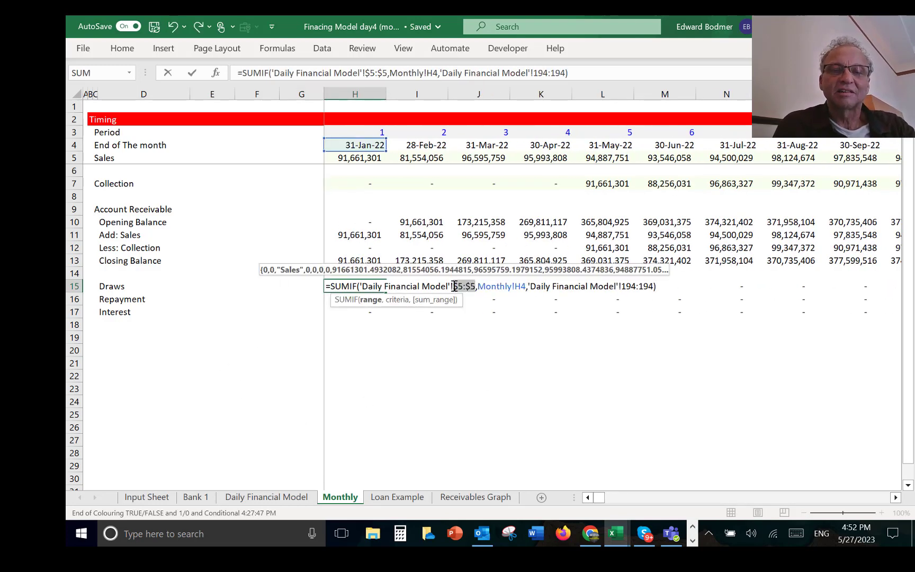
{"action": "left_click", "coordinate": [518, 286]}
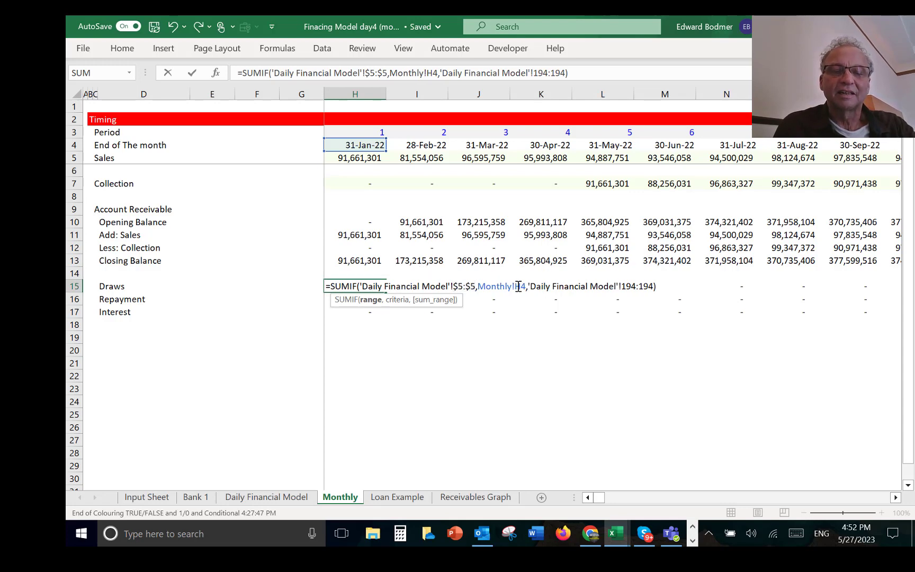
{"action": "key", "text": "F4"}
{"action": "key", "text": "F4"}
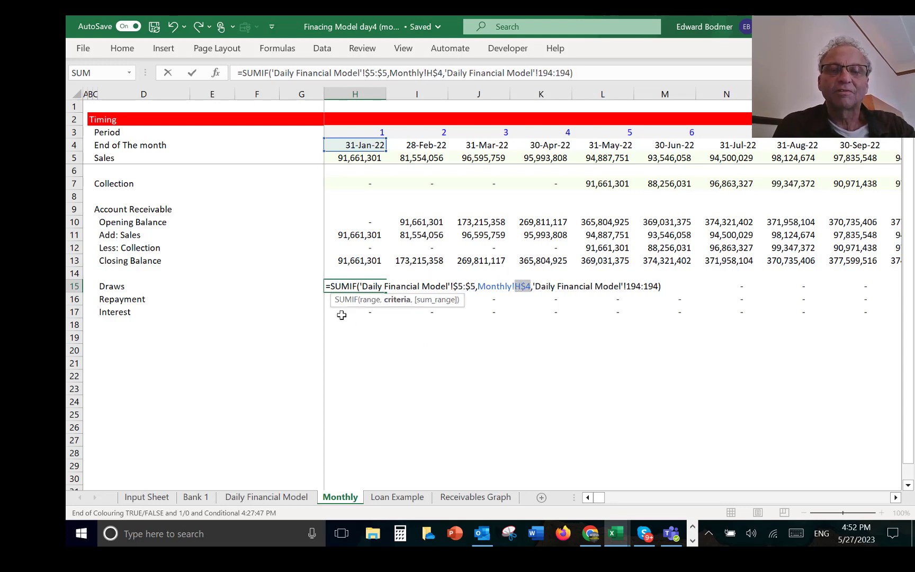
{"action": "key", "text": "Return"}
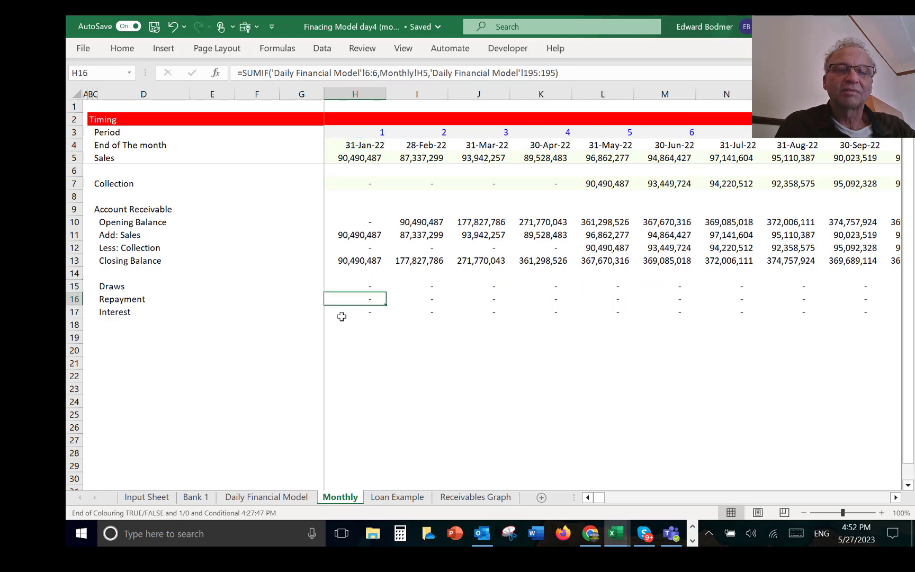
Step: Copy the corrected SUMIF from H15 down to H16 and H17, and fill all three rows across the months
{"action": "key", "text": "shift+Down"}
{"action": "key", "text": "shift+Down"}
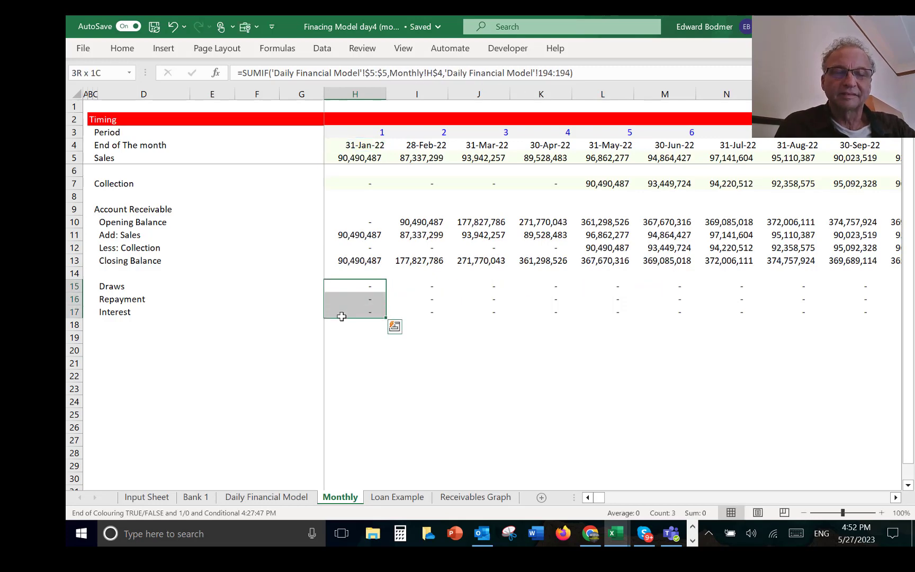
{"action": "key", "text": "F9"}
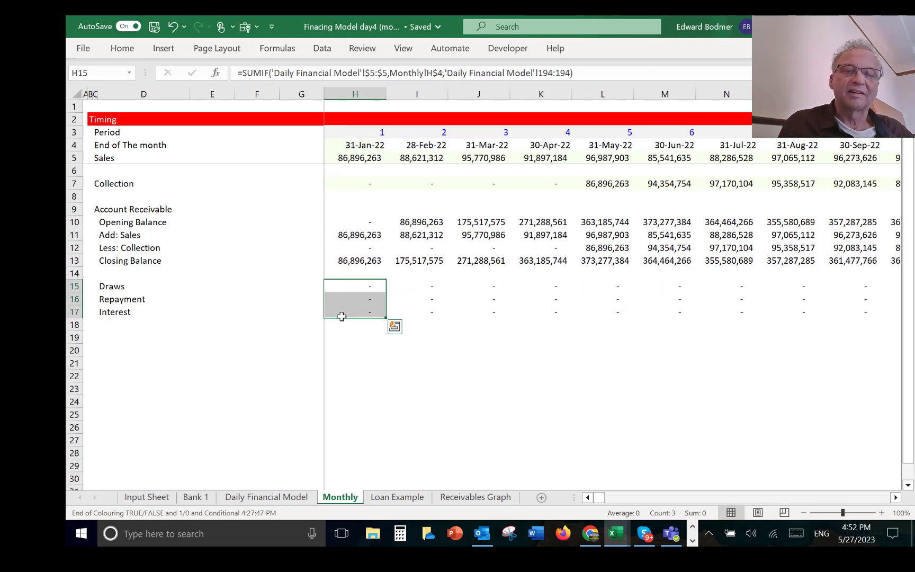
{"action": "key", "text": "ctrl+shift+r"}
Step: Examine the three loan rows across the months into 2023 and compare the Repayment amounts with the Interest amounts
{"action": "key", "text": "Right"}
{"action": "key", "text": "Right"}
{"action": "key", "text": "Right"}
{"action": "key", "text": "Right"}
{"action": "key", "text": "Right"}
{"action": "key", "text": "Right"}
{"action": "key", "text": "Right"}
{"action": "key", "text": "Right"}
{"action": "key", "text": "Right"}
{"action": "key", "text": "Right"}
{"action": "key", "text": "Right"}
{"action": "key", "text": "Right"}
{"action": "key", "text": "Right"}
{"action": "key", "text": "Right"}
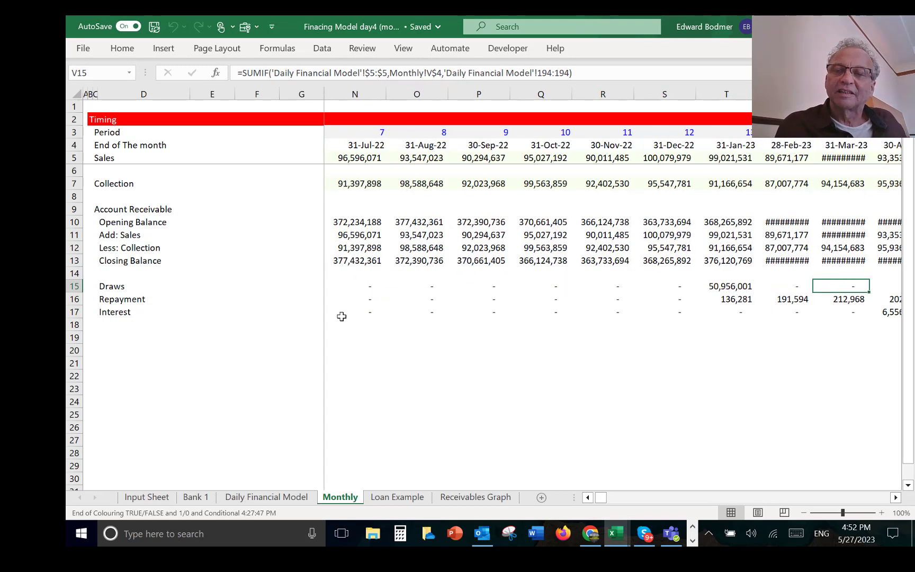
{"action": "key", "text": "Right"}
{"action": "key", "text": "Right"}
{"action": "key", "text": "Right"}
{"action": "key", "text": "Right"}
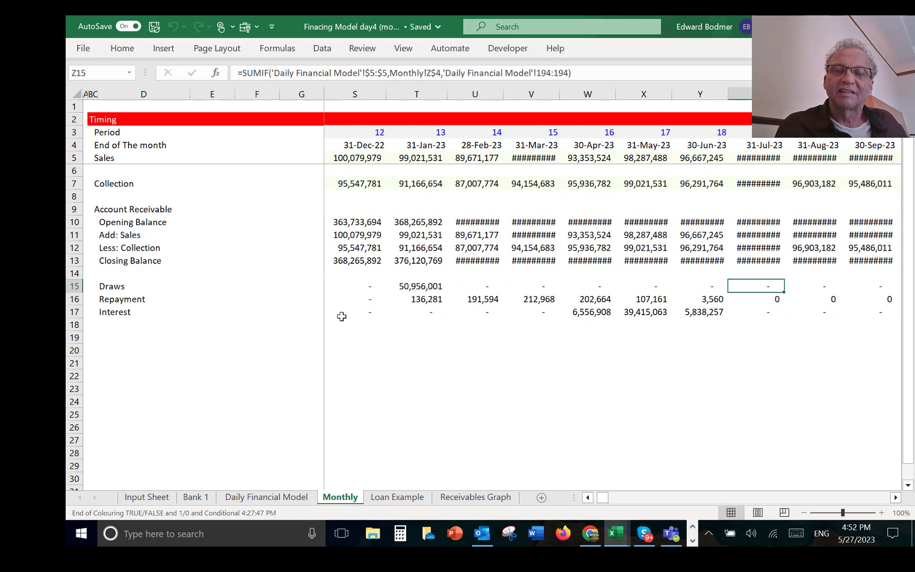
{"action": "key", "text": "Left"}
{"action": "key", "text": "Left"}
{"action": "key", "text": "Left"}
{"action": "key", "text": "Down"}
{"action": "key", "text": "Down"}
{"action": "key", "text": "Left"}
{"action": "key", "text": "Up"}
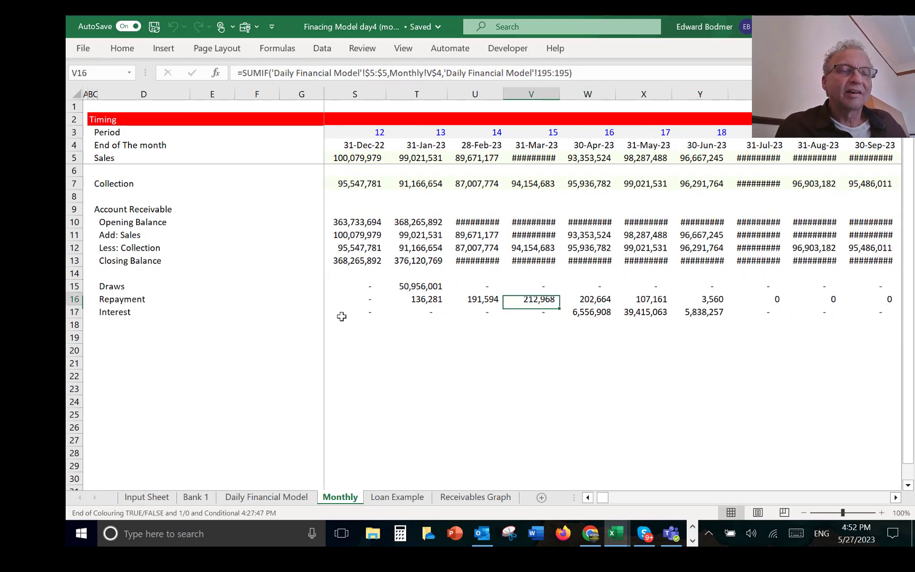
{"action": "key", "text": "Left"}
{"action": "key", "text": "Left"}
{"action": "key", "text": "Left"}
{"action": "key", "text": "Right"}
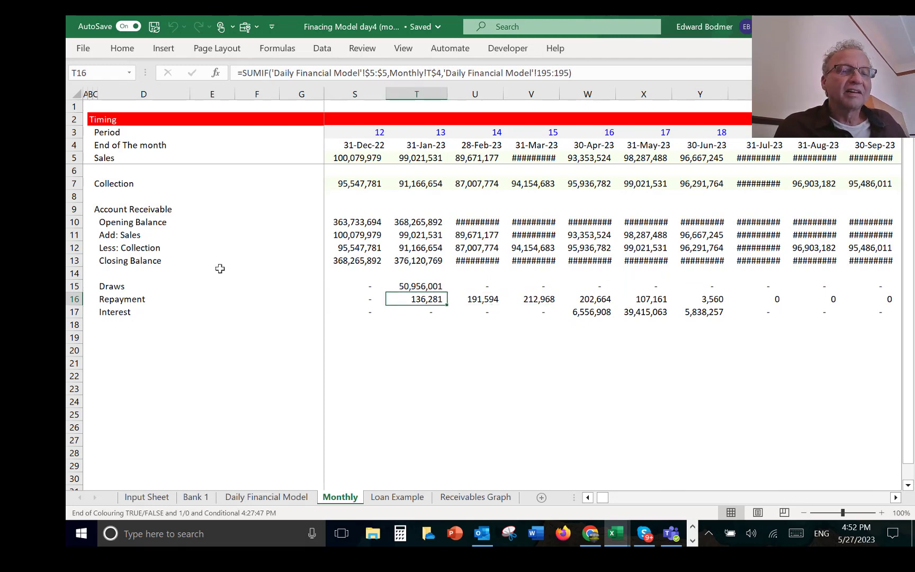
Step: Swap the two lower row labels, entering Interest in D16 and Repayment in D17
{"action": "left_click", "coordinate": [118, 302]}
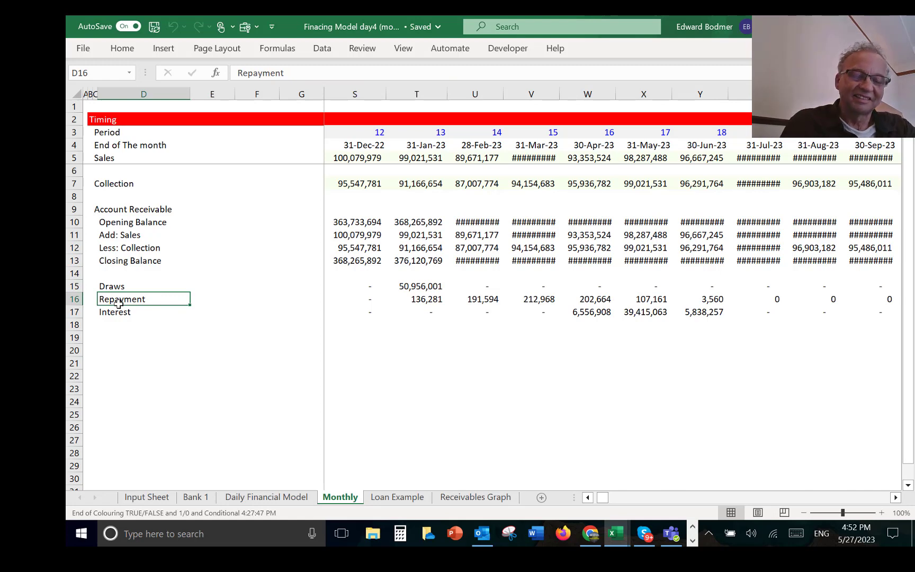
{"action": "type", "text": "Interest"}
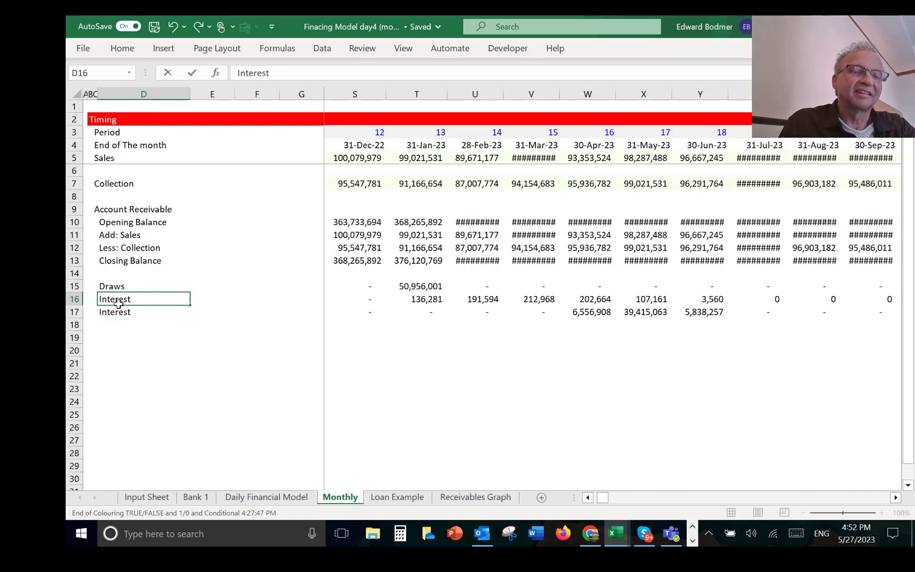
{"action": "key", "text": "Return"}
{"action": "type", "text": "Repaym"}
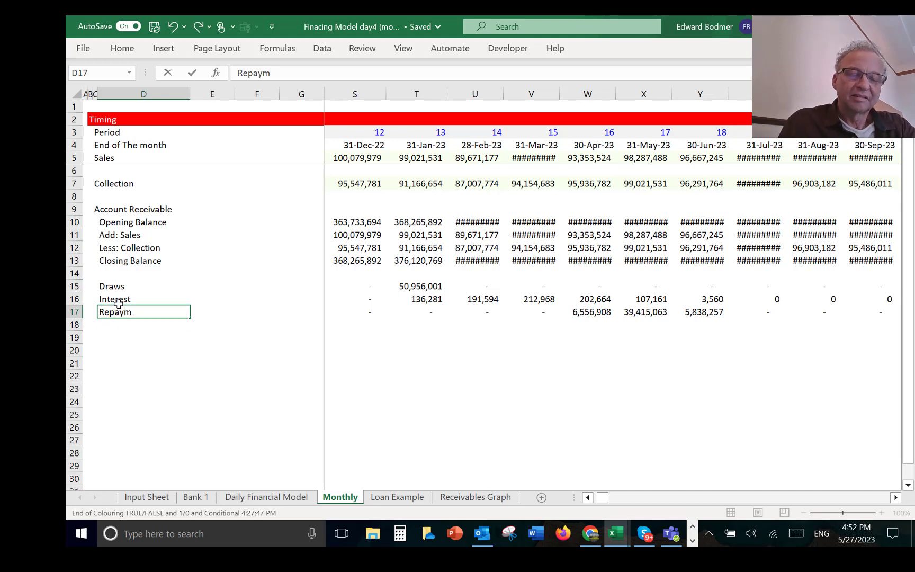
{"action": "key", "text": "Return"}
{"action": "key", "text": "Return"}
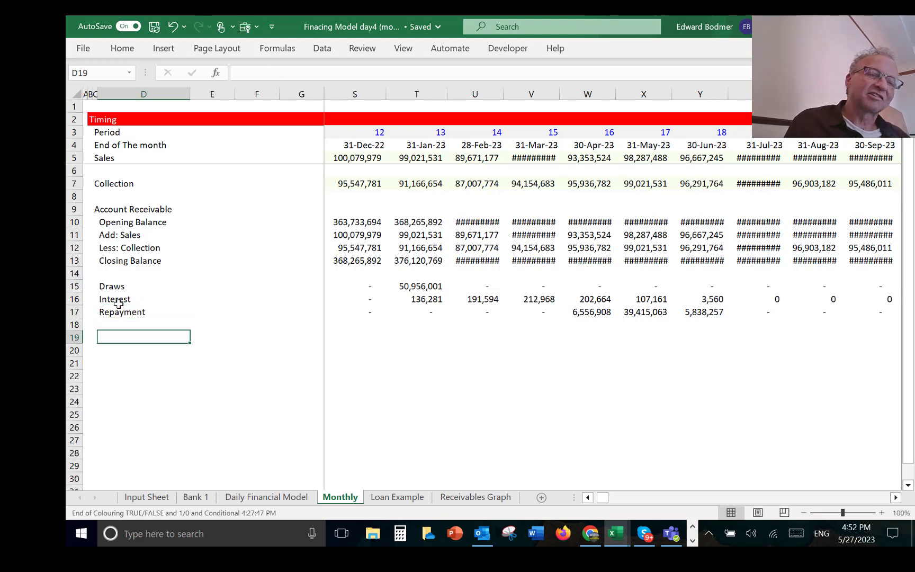
Step: Widen all the month columns from H through December 2023 on the Monthly sheet so the large balances fit
{"action": "key", "text": "Up"}
{"action": "key", "text": "Up"}
{"action": "key", "text": "Up"}
{"action": "key", "text": "Up"}
{"action": "key", "text": "Up"}
{"action": "key", "text": "Up"}
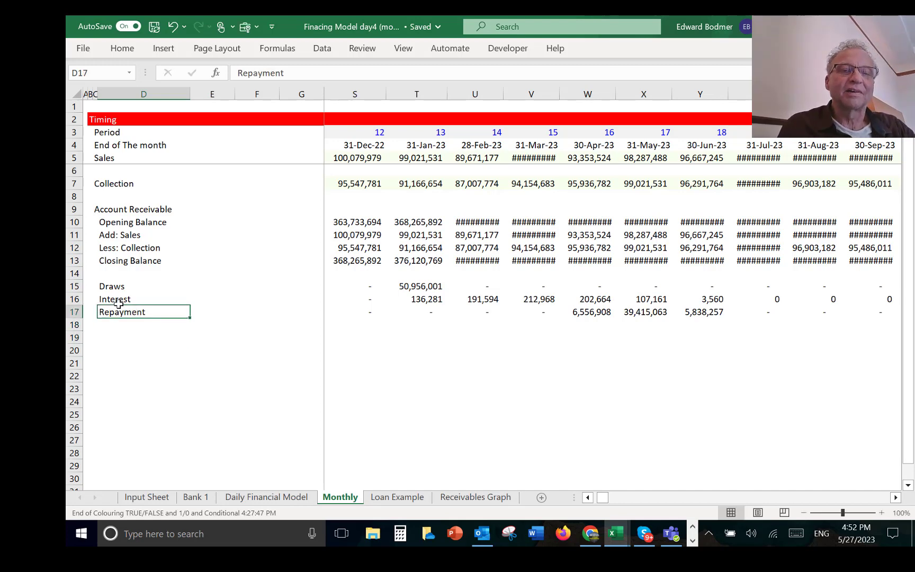
{"action": "key", "text": "Left"}
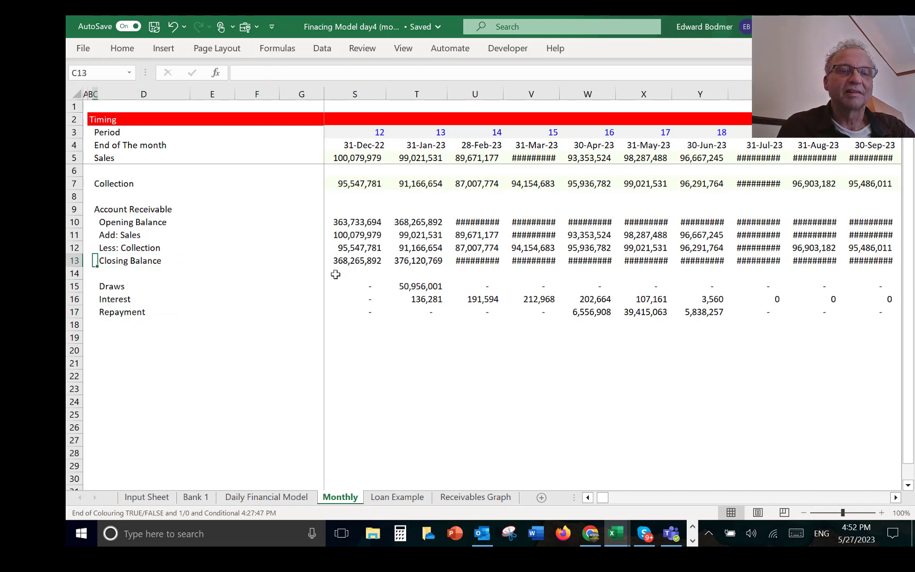
{"action": "key", "text": "Up"}
{"action": "key", "text": "Right"}
{"action": "key", "text": "Right"}
{"action": "key", "text": "Up"}
{"action": "key", "text": "Right"}
{"action": "key", "text": "Right"}
{"action": "key", "text": "Right"}
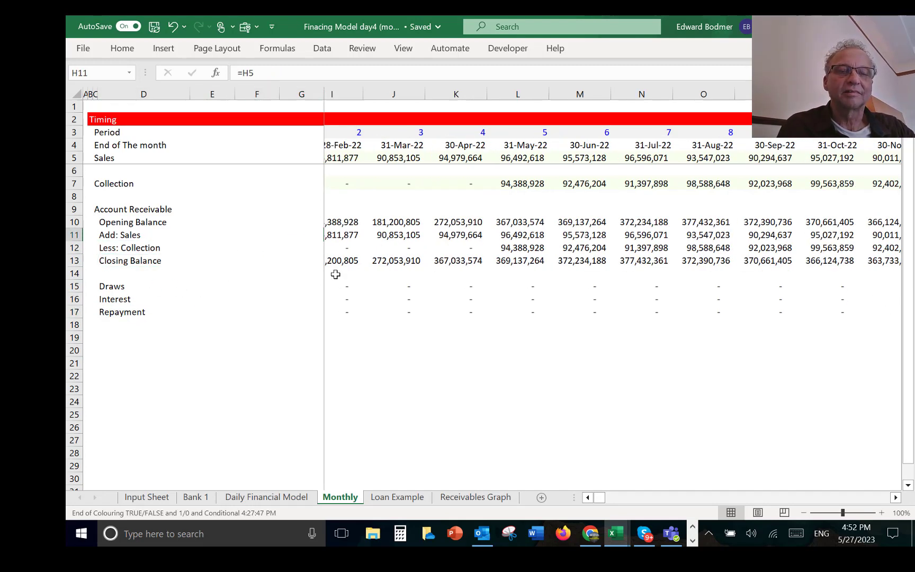
{"action": "key", "text": "Up"}
{"action": "key", "text": "shift+Down"}
{"action": "key", "text": "shift+Down"}
{"action": "key", "text": "shift+Down"}
{"action": "key", "text": "shift+Down"}
{"action": "key", "text": "shift+Down"}
{"action": "key", "text": "shift+Down"}
{"action": "key", "text": "shift+Down"}
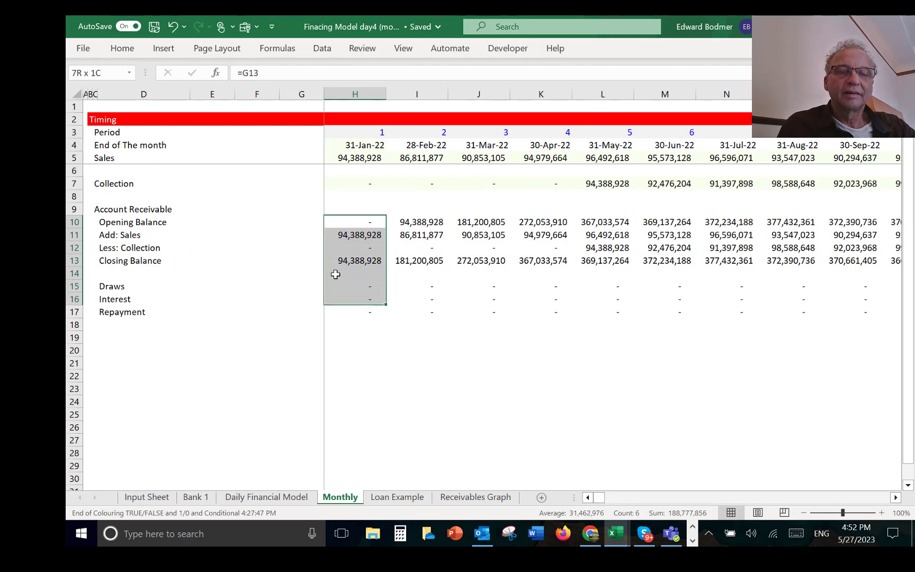
{"action": "key", "text": "ctrl+shift+Right"}
{"action": "key", "text": "ctrl+space"}
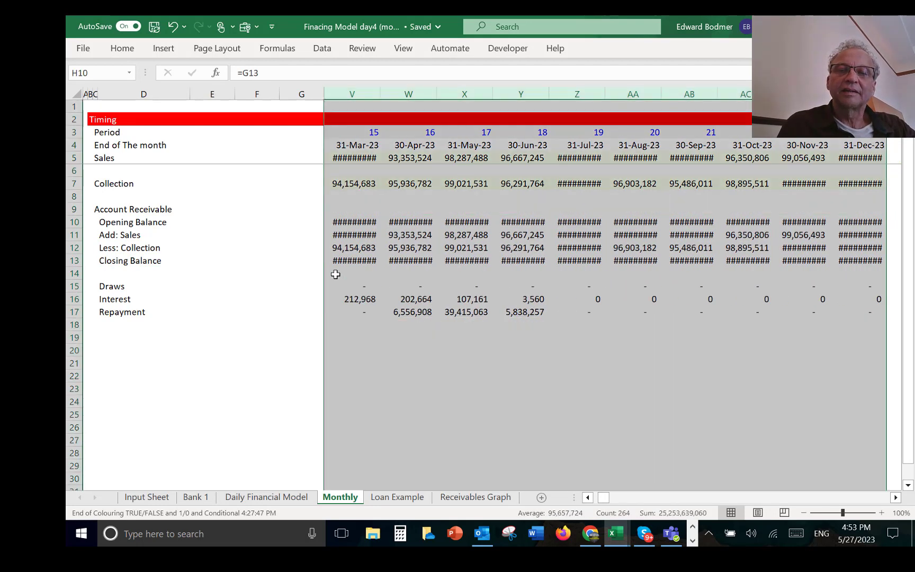
{"action": "left_click_drag", "start_coordinate": [376, 95], "coordinate": [380, 96]}
{"action": "key", "text": "Left"}
{"action": "key", "text": "Left"}
{"action": "key", "text": "Left"}
{"action": "key", "text": "Left"}
{"action": "key", "text": "Left"}
{"action": "key", "text": "Left"}
{"action": "key", "text": "Left"}
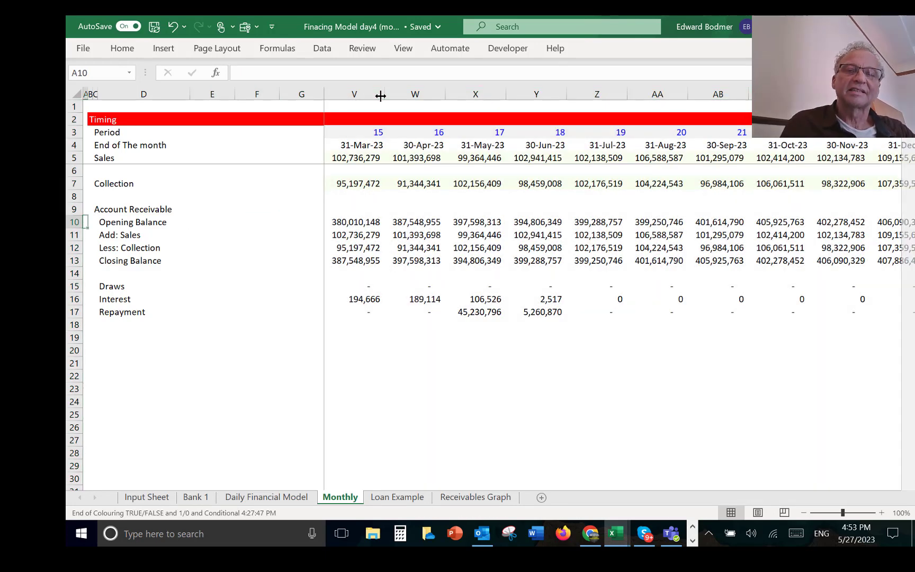
Step: Run the Format Options colouring macro with its current settings on the Daily Financial Model sheet, letting it continue to completion
{"action": "key", "text": "ctrl+Page_Up"}
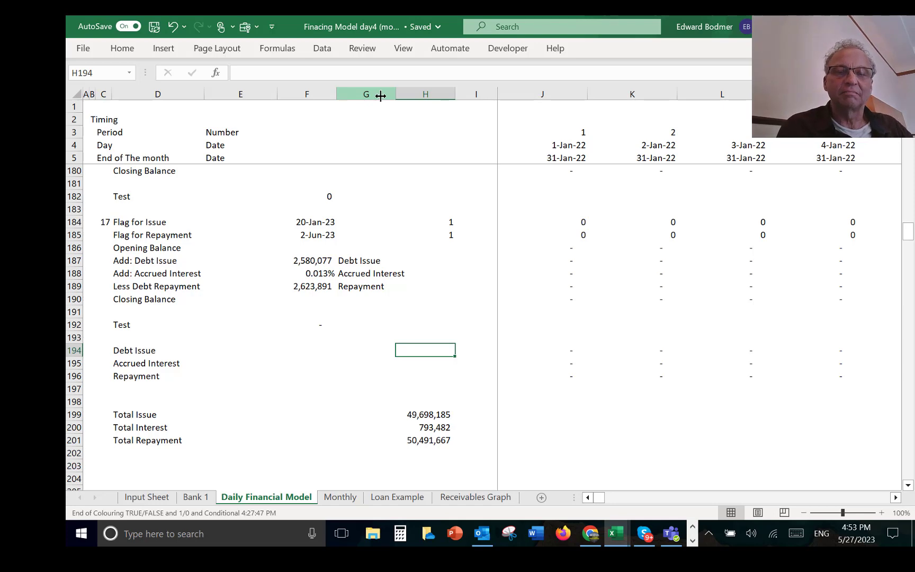
{"action": "key", "text": "ctrl+alt+c"}
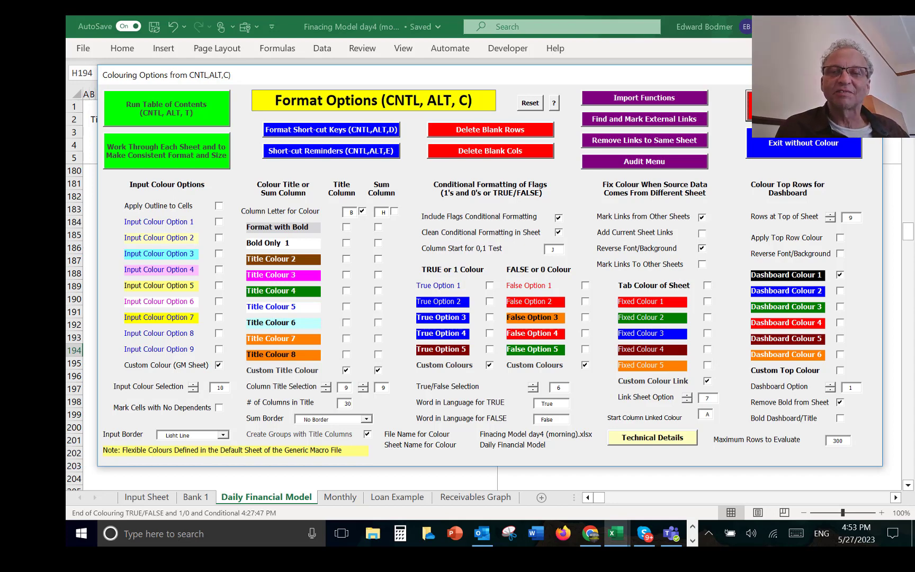
{"action": "key", "text": "Return"}
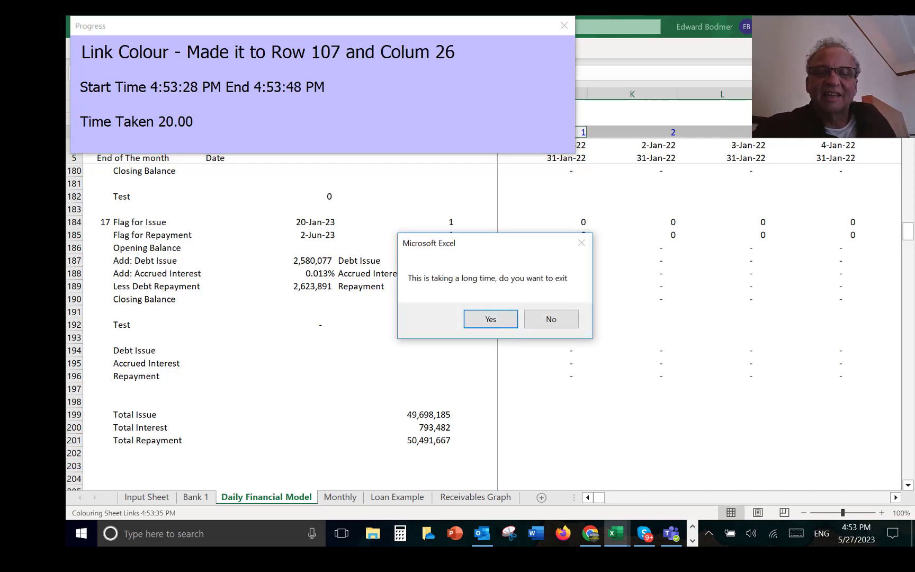
{"action": "key", "text": "Tab"}
{"action": "key", "text": "Return"}
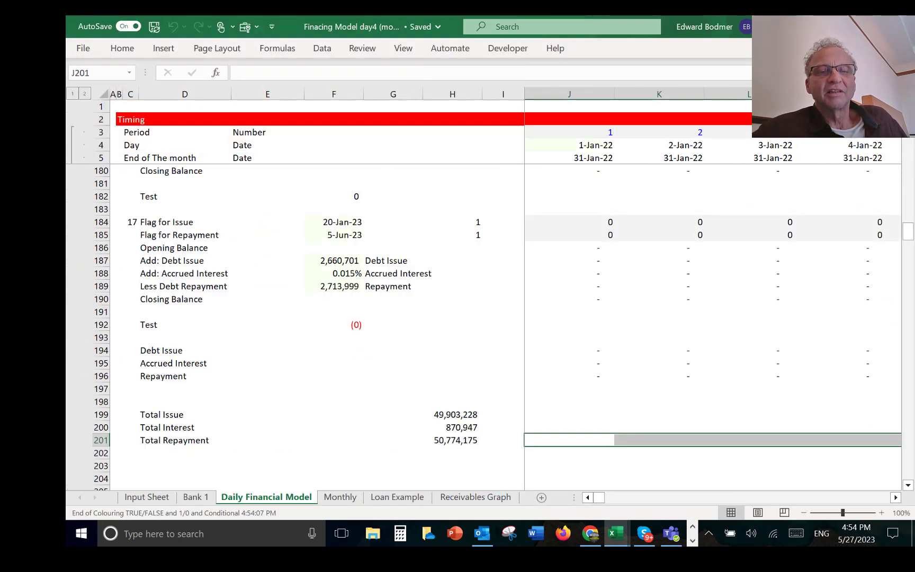
Step: Examine the Total Repayment formula in H201 and the coloured loan blocks above it
{"action": "key", "text": "Left"}
{"action": "key", "text": "Left"}
{"action": "key", "text": "Left"}
{"action": "key", "text": "Left"}
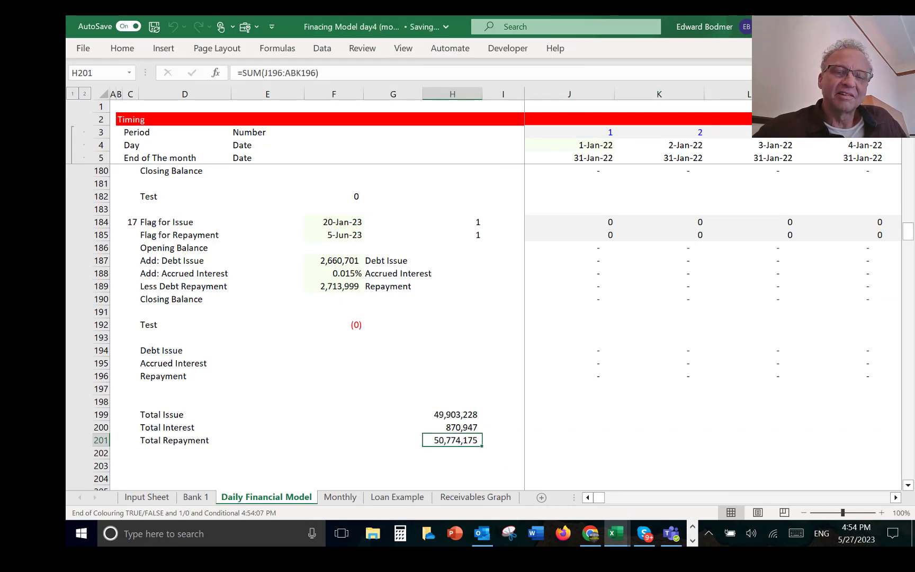
{"action": "key", "text": "Up"}
{"action": "key", "text": "Up"}
{"action": "key", "text": "Up"}
{"action": "key", "text": "Up"}
{"action": "key", "text": "Up"}
{"action": "key", "text": "Up"}
{"action": "key", "text": "Up"}
{"action": "key", "text": "Up"}
{"action": "key", "text": "Up"}
{"action": "key", "text": "Up"}
{"action": "key", "text": "Up"}
{"action": "key", "text": "Up"}
{"action": "key", "text": "Up"}
{"action": "key", "text": "Up"}
{"action": "key", "text": "Up"}
{"action": "key", "text": "Up"}
{"action": "key", "text": "Up"}
{"action": "key", "text": "Up"}
{"action": "key", "text": "Up"}
{"action": "key", "text": "Up"}
{"action": "key", "text": "Up"}
{"action": "key", "text": "Up"}
{"action": "key", "text": "Up"}
{"action": "key", "text": "Up"}
{"action": "key", "text": "Up"}
{"action": "key", "text": "Up"}
{"action": "key", "text": "Up"}
{"action": "key", "text": "Up"}
{"action": "key", "text": "Up"}
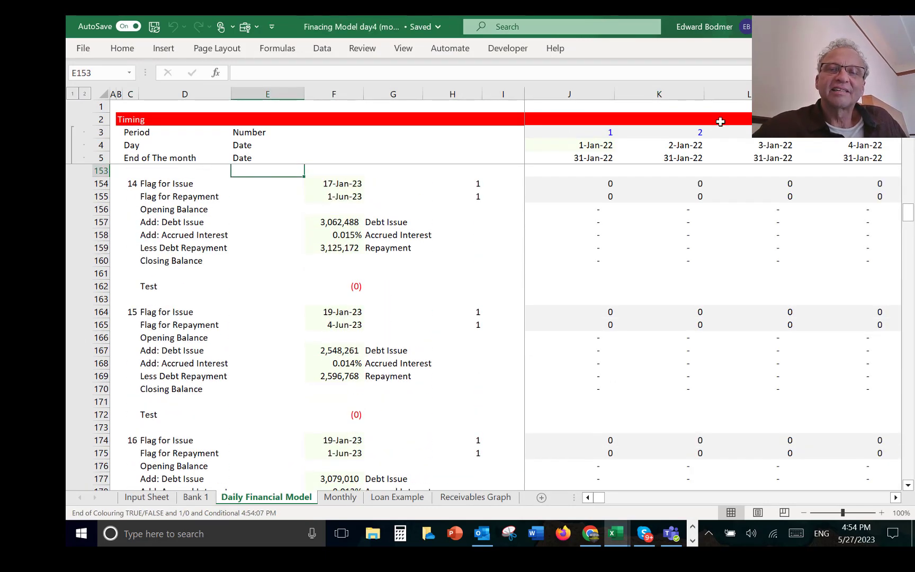
Step: Group the daily columns J through NJ, covering 1-Jan-22 to 31-Dec-22, and collapse the group
{"action": "left_click", "coordinate": [569, 93]}
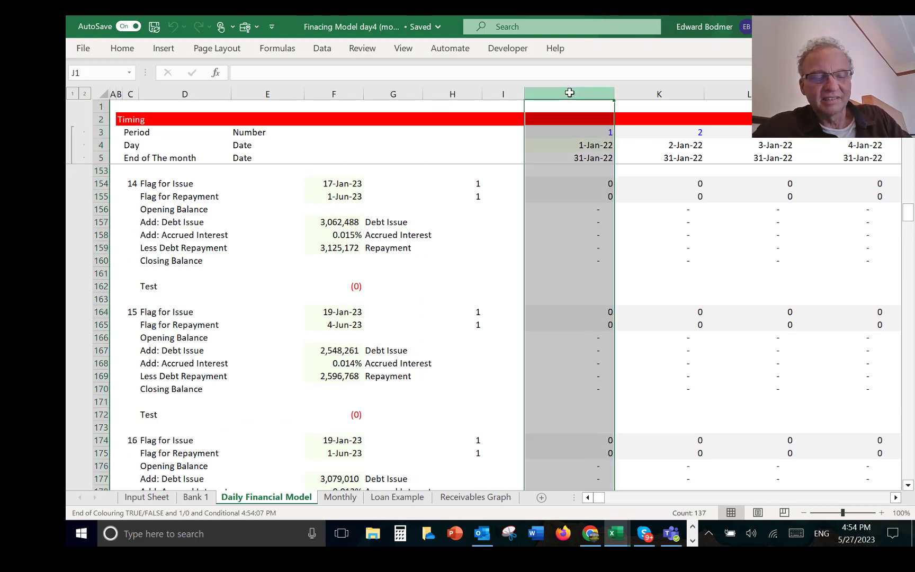
{"action": "key", "text": "shift+Right"}
{"action": "key", "text": "shift+Right"}
{"action": "key", "text": "shift+Right"}
{"action": "key", "text": "shift+Right"}
{"action": "key", "text": "shift+Right"}
{"action": "key", "text": "shift+Right"}
{"action": "key", "text": "shift+Right"}
{"action": "key", "text": "shift+Right"}
{"action": "key", "text": "shift+Right"}
{"action": "key", "text": "shift+Right"}
{"action": "key", "text": "shift+Right"}
{"action": "key", "text": "shift+Right"}
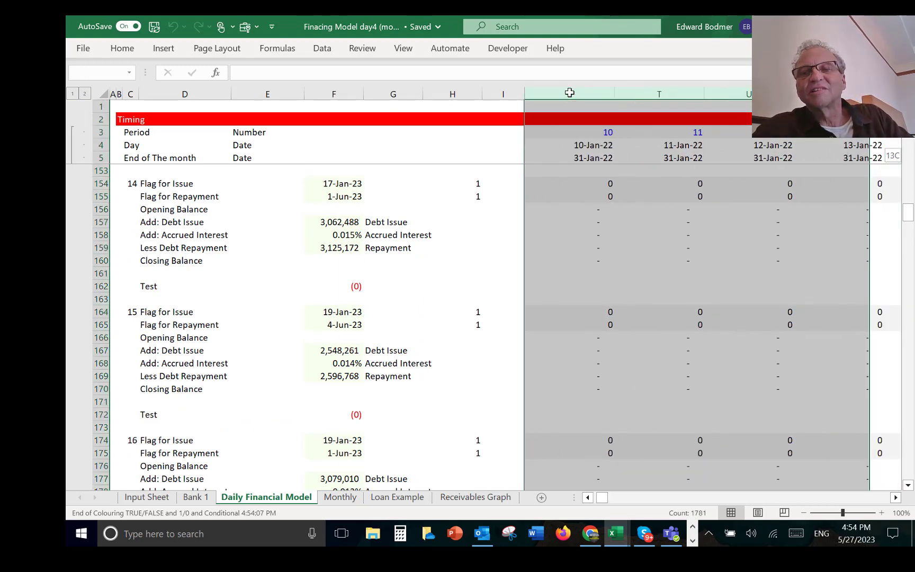
{"action": "key", "text": "shift+Right"}
{"action": "key", "text": "shift+Right"}
{"action": "key", "text": "shift+Right"}
{"action": "key", "text": "shift+Right"}
{"action": "key", "text": "shift+Right"}
{"action": "key", "text": "shift+Right"}
{"action": "key", "text": "shift+Right"}
{"action": "key", "text": "shift+Right"}
{"action": "key", "text": "shift+Right"}
{"action": "key", "text": "shift+Right"}
{"action": "key", "text": "shift+Right"}
{"action": "key", "text": "shift+Right"}
{"action": "key", "text": "shift+Right"}
{"action": "key", "text": "shift+Right"}
{"action": "key", "text": "shift+Right"}
{"action": "key", "text": "shift+Right"}
{"action": "key", "text": "shift+Right"}
{"action": "key", "text": "shift+Right"}
{"action": "key", "text": "shift+Right"}
{"action": "key", "text": "shift+Right"}
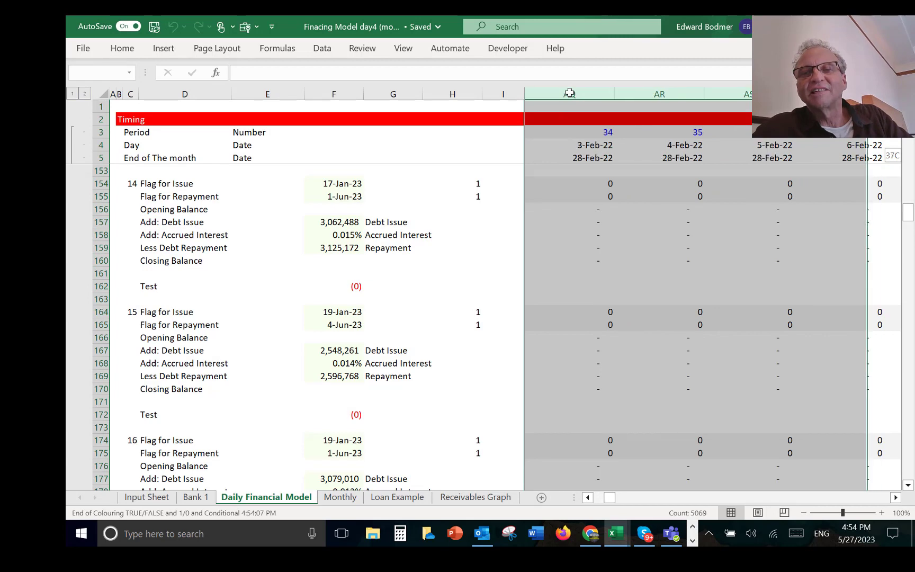
{"action": "key", "text": "shift+Right"}
{"action": "key", "text": "shift+Right"}
{"action": "key", "text": "shift+Right"}
{"action": "key", "text": "shift+Right"}
{"action": "key", "text": "shift+Right"}
{"action": "key", "text": "shift+Right"}
{"action": "key", "text": "shift+Right"}
{"action": "key", "text": "shift+Right"}
{"action": "key", "text": "shift+Right"}
{"action": "key", "text": "shift+Right"}
{"action": "key", "text": "shift+Right"}
{"action": "key", "text": "shift+Right"}
{"action": "key", "text": "shift+Right"}
{"action": "key", "text": "shift+Right"}
{"action": "key", "text": "shift+Right"}
{"action": "key", "text": "shift+Right"}
{"action": "key", "text": "shift+Right"}
{"action": "key", "text": "shift+Right"}
{"action": "key", "text": "shift+Right"}
{"action": "key", "text": "shift+Right"}
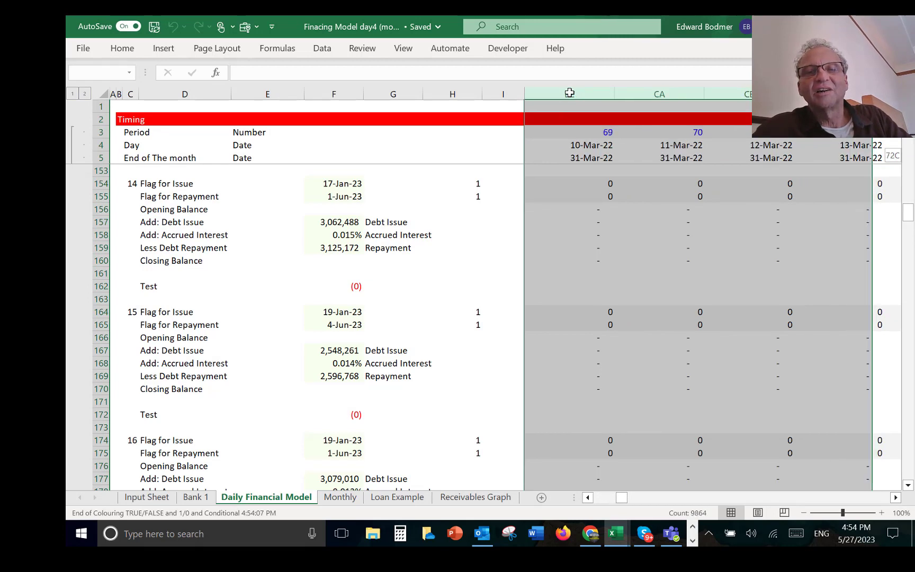
{"action": "key", "text": "shift+Right"}
{"action": "key", "text": "shift+Right"}
{"action": "key", "text": "shift+Right"}
{"action": "key", "text": "shift+Right"}
{"action": "key", "text": "shift+Right"}
{"action": "key", "text": "shift+Right"}
{"action": "key", "text": "shift+Right"}
{"action": "key", "text": "shift+Right"}
{"action": "key", "text": "shift+Right"}
{"action": "key", "text": "shift+Right"}
{"action": "key", "text": "shift+Right"}
{"action": "key", "text": "shift+Right"}
{"action": "key", "text": "shift+Right"}
{"action": "key", "text": "shift+Right"}
{"action": "key", "text": "shift+Right"}
{"action": "key", "text": "shift+Right"}
{"action": "key", "text": "shift+Right"}
{"action": "key", "text": "shift+Right"}
{"action": "key", "text": "shift+Right"}
{"action": "key", "text": "shift+Right"}
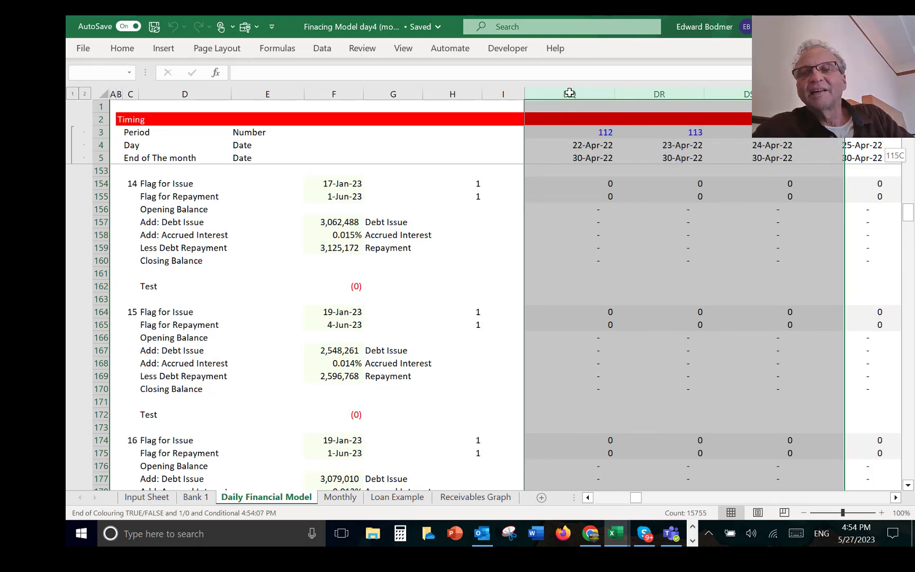
{"action": "key", "text": "shift+Right"}
{"action": "key", "text": "shift+Right"}
{"action": "key", "text": "shift+Right"}
{"action": "key", "text": "shift+Right"}
{"action": "key", "text": "shift+Right"}
{"action": "key", "text": "shift+Right"}
{"action": "key", "text": "shift+Right"}
{"action": "key", "text": "shift+Right"}
{"action": "key", "text": "shift+Right"}
{"action": "key", "text": "shift+Right"}
{"action": "key", "text": "shift+Right"}
{"action": "key", "text": "shift+Right"}
{"action": "key", "text": "shift+Right"}
{"action": "key", "text": "shift+Right"}
{"action": "key", "text": "shift+Right"}
{"action": "key", "text": "shift+Right"}
{"action": "key", "text": "shift+Right"}
{"action": "key", "text": "shift+Right"}
{"action": "key", "text": "shift+Right"}
{"action": "key", "text": "shift+Right"}
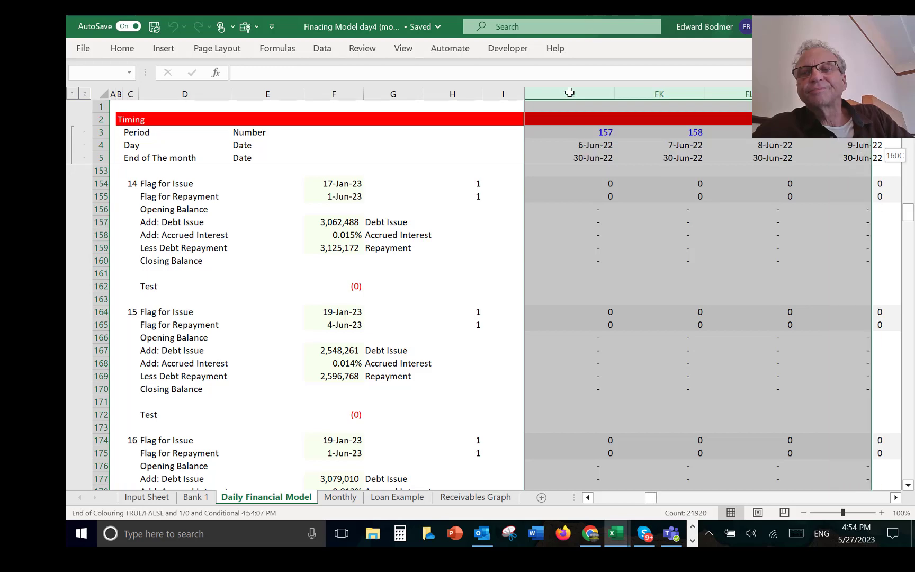
{"action": "key", "text": "shift+Right"}
{"action": "key", "text": "shift+Right"}
{"action": "key", "text": "shift+Right"}
{"action": "key", "text": "shift+Right"}
{"action": "key", "text": "shift+Right"}
{"action": "key", "text": "shift+Right"}
{"action": "key", "text": "shift+Right"}
{"action": "key", "text": "shift+Right"}
{"action": "key", "text": "shift+Right"}
{"action": "key", "text": "shift+Right"}
{"action": "key", "text": "shift+Right"}
{"action": "key", "text": "shift+Right"}
{"action": "key", "text": "shift+Right"}
{"action": "key", "text": "shift+Right"}
{"action": "key", "text": "shift+Right"}
{"action": "key", "text": "shift+Right"}
{"action": "key", "text": "shift+Right"}
{"action": "key", "text": "shift+Right"}
{"action": "key", "text": "shift+Right"}
{"action": "key", "text": "shift+Right"}
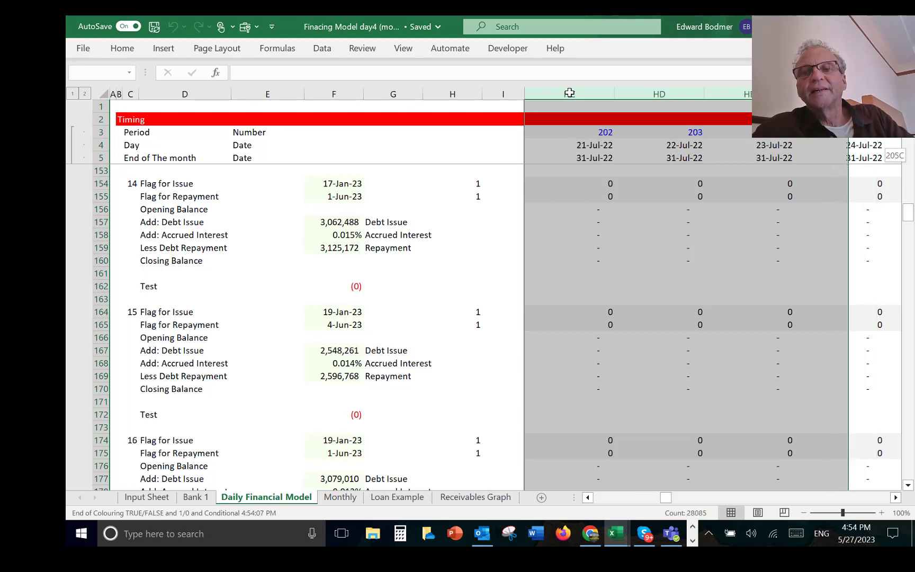
{"action": "key", "text": "shift+Right"}
{"action": "key", "text": "shift+Right"}
{"action": "key", "text": "shift+Right"}
{"action": "key", "text": "shift+Right"}
{"action": "key", "text": "shift+Right"}
{"action": "key", "text": "shift+Right"}
{"action": "key", "text": "shift+Right"}
{"action": "key", "text": "shift+Right"}
{"action": "key", "text": "shift+Right"}
{"action": "key", "text": "shift+Right"}
{"action": "key", "text": "shift+Right"}
{"action": "key", "text": "shift+Right"}
{"action": "key", "text": "shift+Right"}
{"action": "key", "text": "shift+Right"}
{"action": "key", "text": "shift+Right"}
{"action": "key", "text": "shift+Right"}
{"action": "key", "text": "shift+Right"}
{"action": "key", "text": "shift+Right"}
{"action": "key", "text": "shift+Right"}
{"action": "key", "text": "shift+Right"}
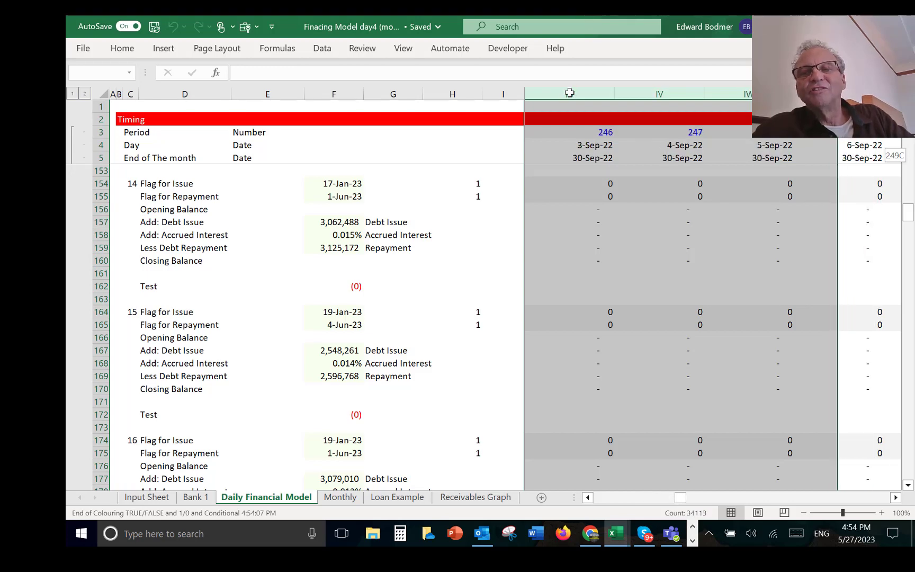
{"action": "key", "text": "shift+Right"}
{"action": "key", "text": "shift+Right"}
{"action": "key", "text": "shift+Right"}
{"action": "key", "text": "shift+Right"}
{"action": "key", "text": "shift+Right"}
{"action": "key", "text": "shift+Right"}
{"action": "key", "text": "shift+Right"}
{"action": "key", "text": "shift+Right"}
{"action": "key", "text": "shift+Right"}
{"action": "key", "text": "shift+Right"}
{"action": "key", "text": "shift+Right"}
{"action": "key", "text": "shift+Right"}
{"action": "key", "text": "shift+Right"}
{"action": "key", "text": "shift+Right"}
{"action": "key", "text": "shift+Right"}
{"action": "key", "text": "shift+Right"}
{"action": "key", "text": "shift+Right"}
{"action": "key", "text": "shift+Right"}
{"action": "key", "text": "shift+Right"}
{"action": "key", "text": "shift+Right"}
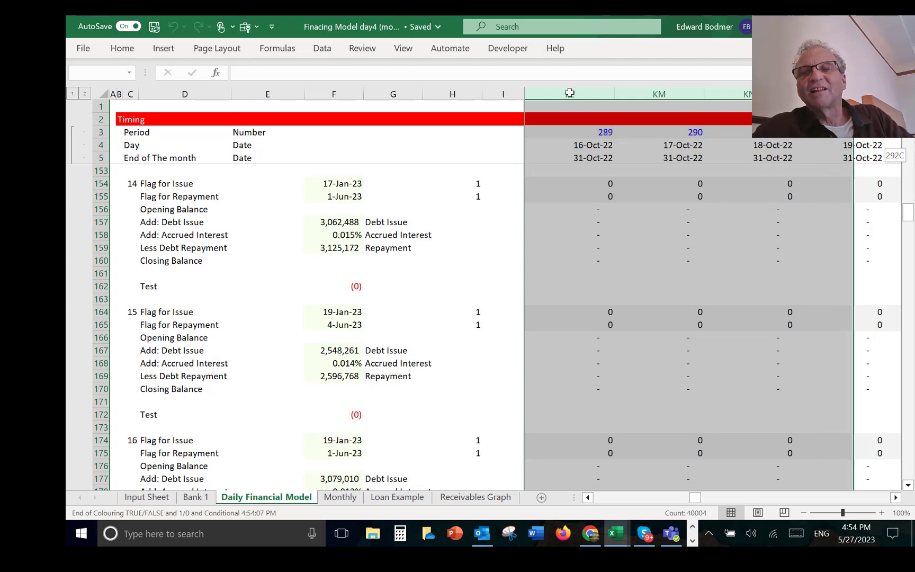
{"action": "key", "text": "shift+Right"}
{"action": "key", "text": "shift+Right"}
{"action": "key", "text": "shift+Right"}
{"action": "key", "text": "shift+Right"}
{"action": "key", "text": "shift+Right"}
{"action": "key", "text": "shift+Right"}
{"action": "key", "text": "shift+Right"}
{"action": "key", "text": "shift+Right"}
{"action": "key", "text": "shift+Right"}
{"action": "key", "text": "shift+Right"}
{"action": "key", "text": "shift+Right"}
{"action": "key", "text": "shift+Right"}
{"action": "key", "text": "shift+Right"}
{"action": "key", "text": "shift+Right"}
{"action": "key", "text": "shift+Right"}
{"action": "key", "text": "shift+Right"}
{"action": "key", "text": "shift+Right"}
{"action": "key", "text": "shift+Right"}
{"action": "key", "text": "shift+Right"}
{"action": "key", "text": "shift+Right"}
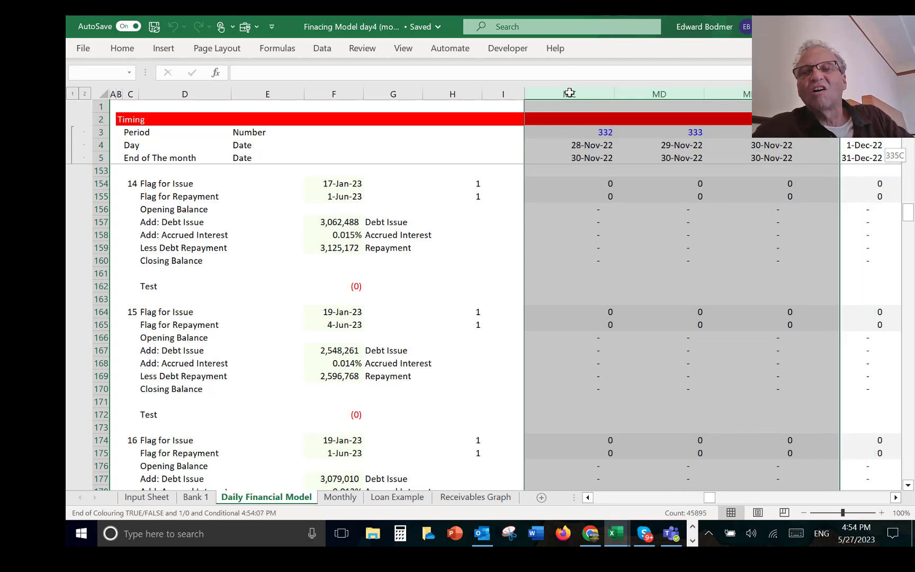
{"action": "key", "text": "shift+Right"}
{"action": "key", "text": "shift+Right"}
{"action": "key", "text": "shift+Right"}
{"action": "key", "text": "shift+Right"}
{"action": "key", "text": "shift+Right"}
{"action": "key", "text": "shift+Right"}
{"action": "key", "text": "shift+Right"}
{"action": "key", "text": "shift+Right"}
{"action": "key", "text": "shift+Right"}
{"action": "key", "text": "shift+Right"}
{"action": "key", "text": "shift+Right"}
{"action": "key", "text": "shift+Right"}
{"action": "key", "text": "shift+Right"}
{"action": "key", "text": "shift+Right"}
{"action": "key", "text": "shift+Right"}
{"action": "key", "text": "shift+Right"}
{"action": "key", "text": "shift+Right"}
{"action": "key", "text": "shift+Right"}
{"action": "key", "text": "shift+Right"}
{"action": "key", "text": "shift+Right"}
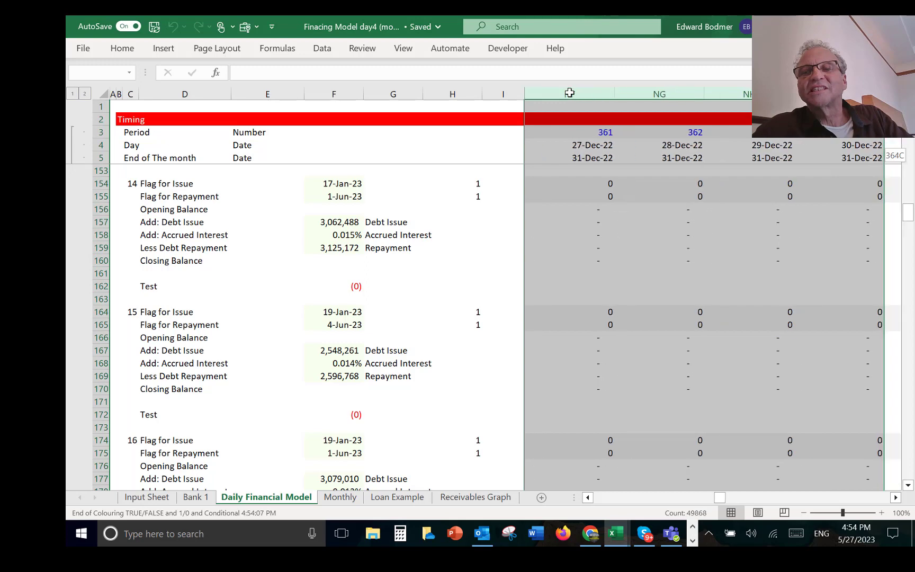
{"action": "key", "text": "shift+Right"}
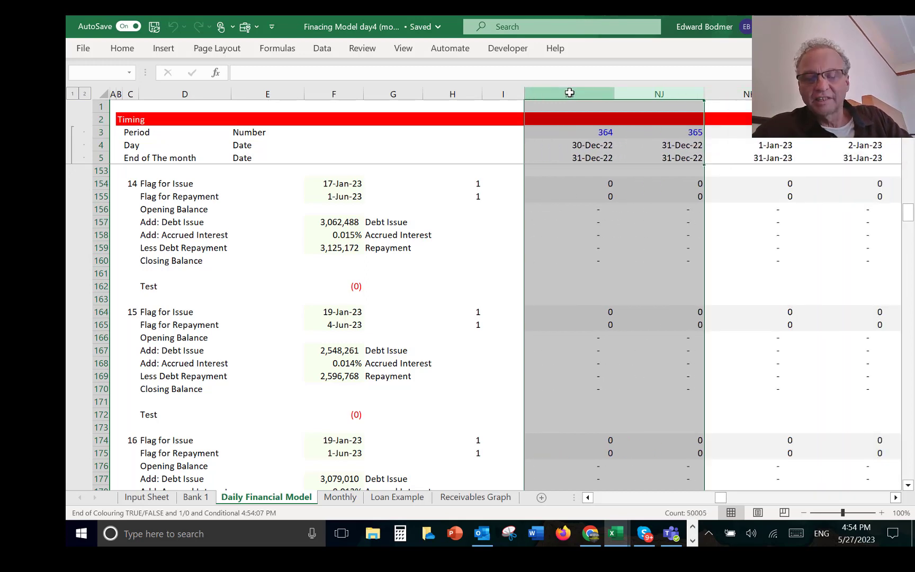
{"action": "key", "text": "alt+shift+Right"}
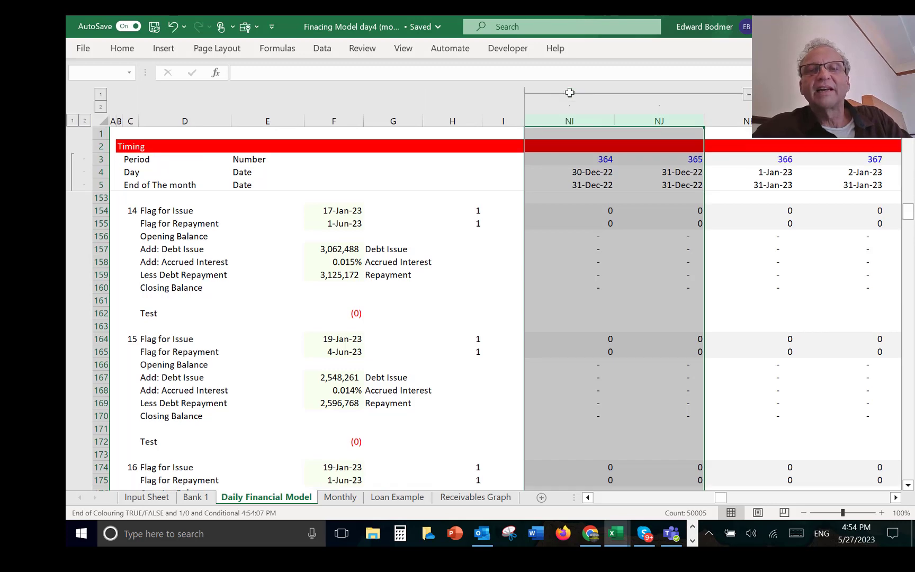
{"action": "left_click", "coordinate": [749, 96]}
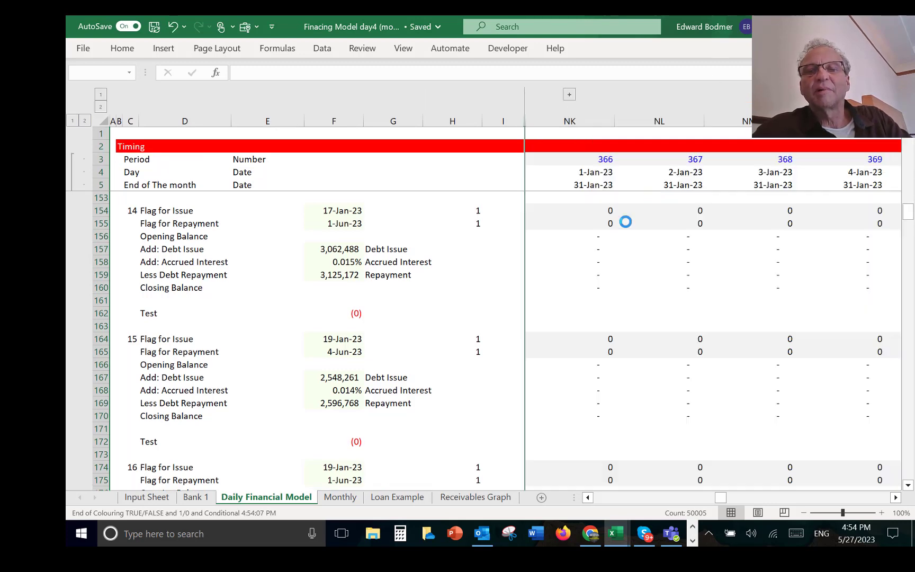
Step: Look through the loan blocks from loan 16 back up to loan 2 in the first January 2023 columns
{"action": "left_click", "coordinate": [572, 262]}
{"action": "key", "text": "Left"}
{"action": "key", "text": "Right"}
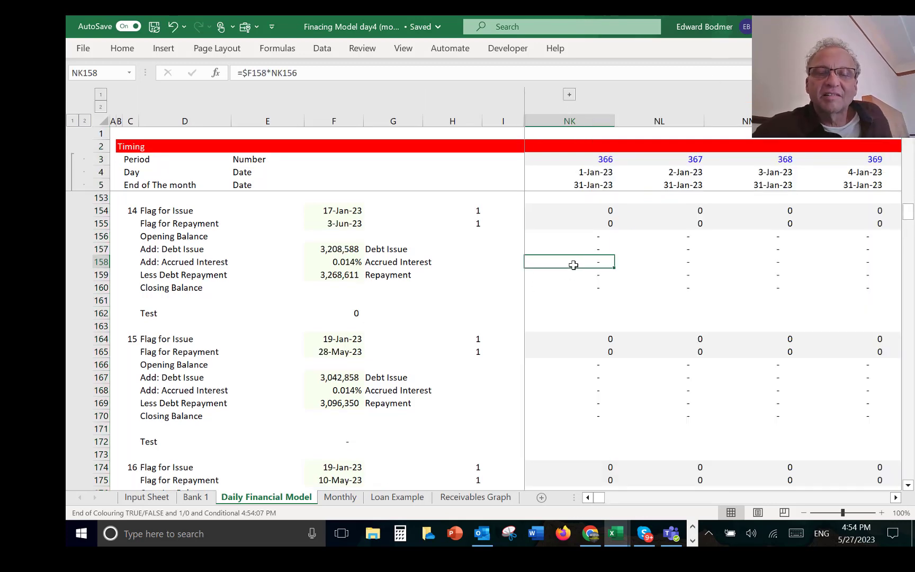
{"action": "key", "text": "Down"}
{"action": "key", "text": "Down"}
{"action": "key", "text": "Down"}
{"action": "key", "text": "Down"}
{"action": "key", "text": "Down"}
{"action": "key", "text": "Down"}
{"action": "key", "text": "Down"}
{"action": "key", "text": "Down"}
{"action": "key", "text": "Down"}
{"action": "key", "text": "Down"}
{"action": "key", "text": "Down"}
{"action": "key", "text": "Down"}
{"action": "key", "text": "Down"}
{"action": "key", "text": "Down"}
{"action": "key", "text": "Down"}
{"action": "key", "text": "Down"}
{"action": "key", "text": "Down"}
{"action": "key", "text": "Down"}
{"action": "key", "text": "Down"}
{"action": "key", "text": "Down"}
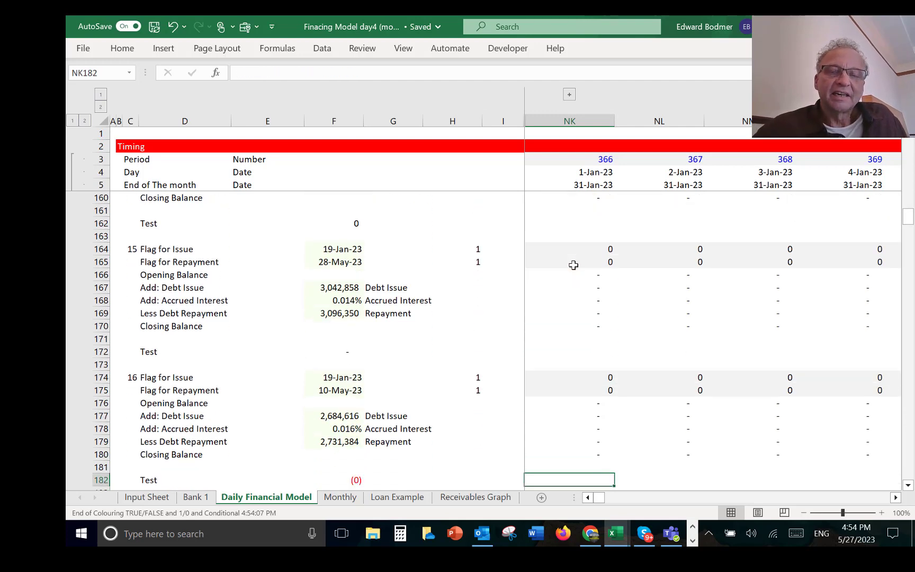
{"action": "key", "text": "Up"}
{"action": "key", "text": "Right"}
{"action": "key", "text": "Up"}
{"action": "key", "text": "Up"}
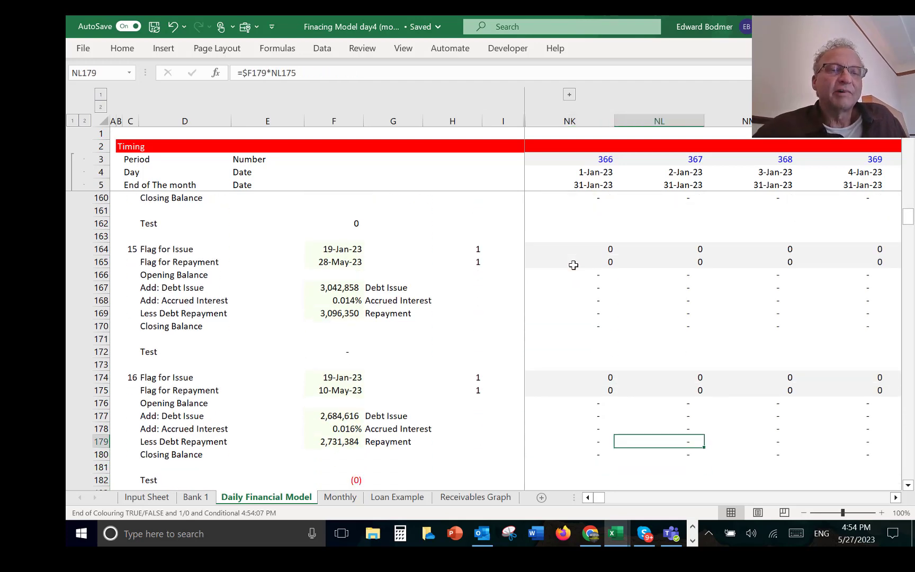
{"action": "key", "text": "Up"}
{"action": "key", "text": "Up"}
{"action": "key", "text": "Up"}
{"action": "key", "text": "Up"}
{"action": "key", "text": "Up"}
{"action": "key", "text": "Up"}
{"action": "key", "text": "Up"}
{"action": "key", "text": "Up"}
{"action": "key", "text": "Up"}
{"action": "key", "text": "Up"}
{"action": "key", "text": "Up"}
{"action": "key", "text": "Up"}
{"action": "key", "text": "Up"}
{"action": "key", "text": "Up"}
{"action": "key", "text": "Up"}
{"action": "key", "text": "Up"}
{"action": "key", "text": "Up"}
{"action": "key", "text": "Up"}
{"action": "key", "text": "Up"}
{"action": "key", "text": "Up"}
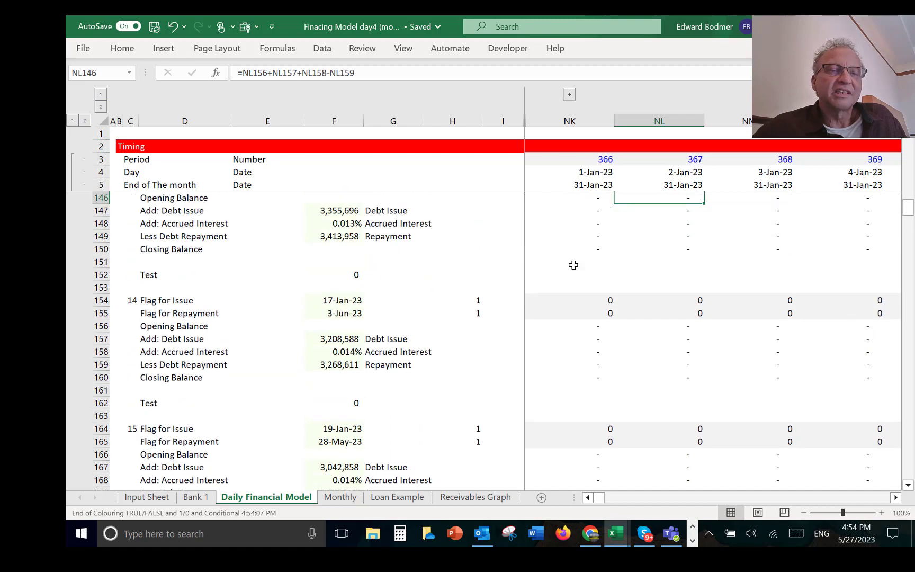
{"action": "key", "text": "Up"}
{"action": "key", "text": "Up"}
{"action": "key", "text": "Up"}
{"action": "key", "text": "Up"}
{"action": "key", "text": "Up"}
{"action": "key", "text": "Up"}
{"action": "key", "text": "Up"}
{"action": "key", "text": "Up"}
{"action": "key", "text": "Up"}
{"action": "key", "text": "Up"}
{"action": "key", "text": "Up"}
{"action": "key", "text": "Up"}
{"action": "key", "text": "Up"}
{"action": "key", "text": "Up"}
{"action": "key", "text": "Up"}
{"action": "key", "text": "Up"}
{"action": "key", "text": "Up"}
{"action": "key", "text": "Up"}
{"action": "key", "text": "Up"}
{"action": "key", "text": "Up"}
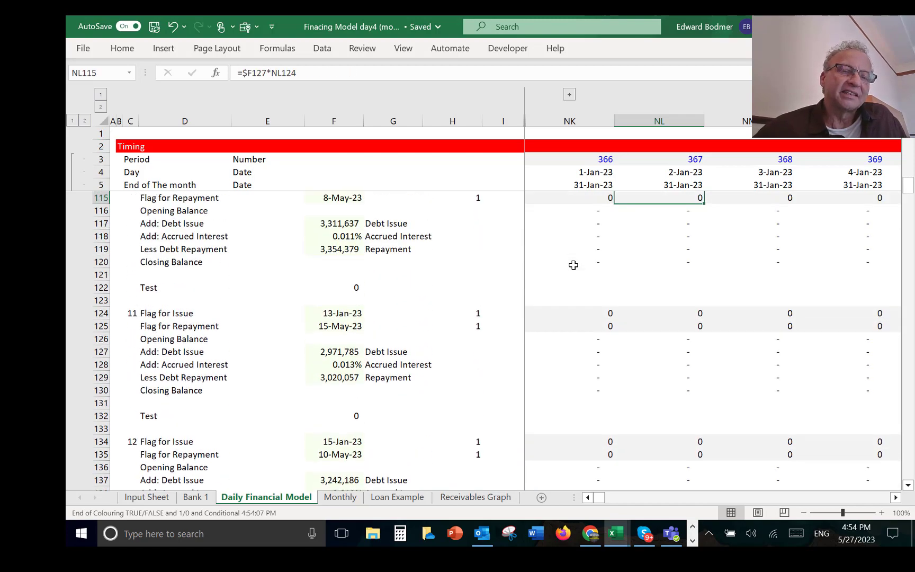
{"action": "key", "text": "Up"}
{"action": "key", "text": "Up"}
{"action": "key", "text": "Up"}
{"action": "key", "text": "Up"}
{"action": "key", "text": "Up"}
{"action": "key", "text": "Up"}
{"action": "key", "text": "Up"}
{"action": "key", "text": "Up"}
{"action": "key", "text": "Up"}
{"action": "key", "text": "Up"}
{"action": "key", "text": "Up"}
{"action": "key", "text": "Up"}
{"action": "key", "text": "Up"}
{"action": "key", "text": "Up"}
{"action": "key", "text": "Up"}
{"action": "key", "text": "Up"}
{"action": "key", "text": "Up"}
{"action": "key", "text": "Up"}
{"action": "key", "text": "Up"}
{"action": "key", "text": "Up"}
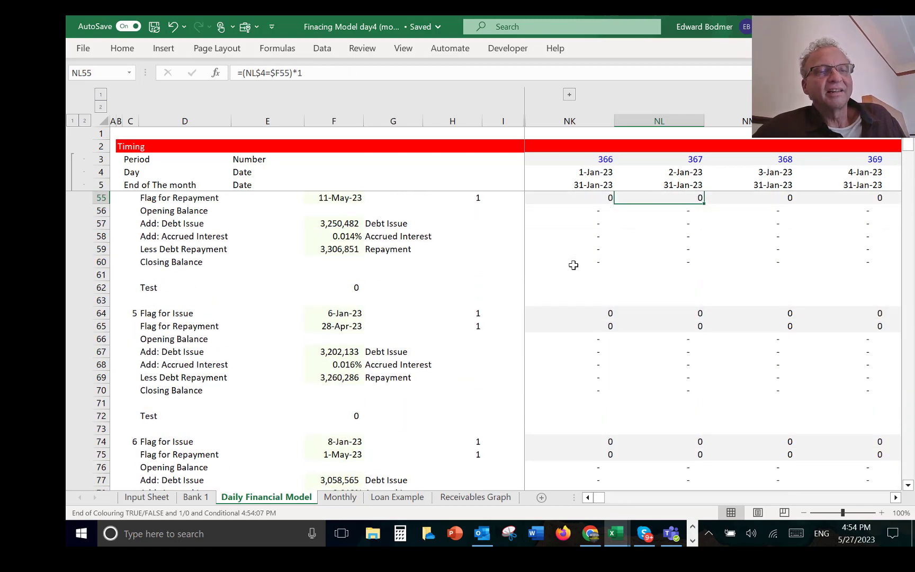
{"action": "key", "text": "Up"}
{"action": "key", "text": "Up"}
{"action": "key", "text": "Up"}
{"action": "key", "text": "Up"}
{"action": "key", "text": "Up"}
{"action": "key", "text": "Up"}
{"action": "key", "text": "Up"}
{"action": "key", "text": "Up"}
{"action": "key", "text": "Up"}
{"action": "key", "text": "Up"}
{"action": "key", "text": "Up"}
{"action": "key", "text": "Up"}
{"action": "key", "text": "Up"}
{"action": "key", "text": "Up"}
{"action": "key", "text": "Up"}
{"action": "key", "text": "Up"}
{"action": "key", "text": "Up"}
{"action": "key", "text": "Up"}
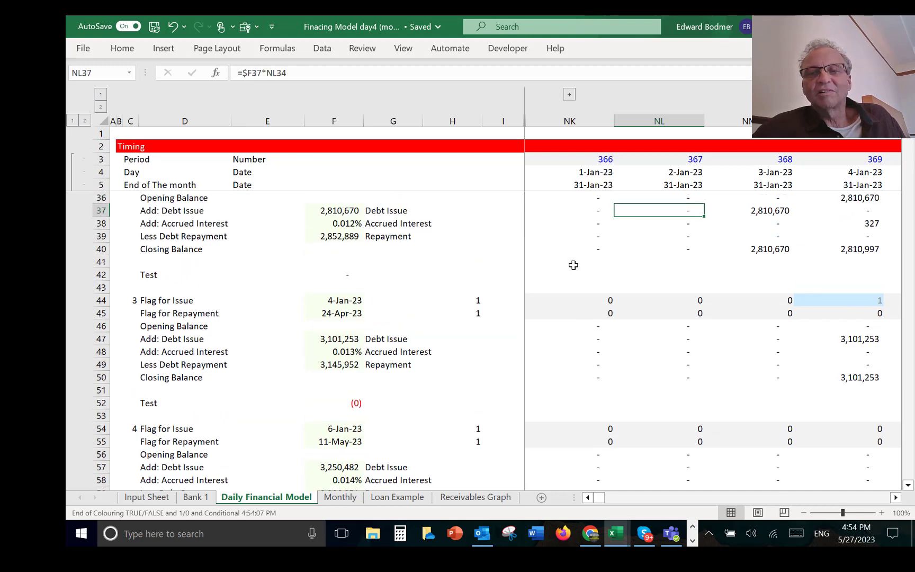
Step: Examine the daily accrued interest and closing balances of the first loans from early to mid-January 2023
{"action": "key", "text": "Down"}
{"action": "key", "text": "Down"}
{"action": "key", "text": "Down"}
{"action": "key", "text": "Down"}
{"action": "key", "text": "Down"}
{"action": "key", "text": "Down"}
{"action": "key", "text": "Down"}
{"action": "key", "text": "Down"}
{"action": "key", "text": "Down"}
{"action": "key", "text": "Down"}
{"action": "key", "text": "Down"}
{"action": "key", "text": "Down"}
{"action": "key", "text": "Down"}
{"action": "key", "text": "Down"}
{"action": "key", "text": "Down"}
{"action": "key", "text": "Down"}
{"action": "key", "text": "Down"}
{"action": "key", "text": "Right"}
{"action": "key", "text": "Up"}
{"action": "key", "text": "Up"}
{"action": "key", "text": "Up"}
{"action": "key", "text": "Up"}
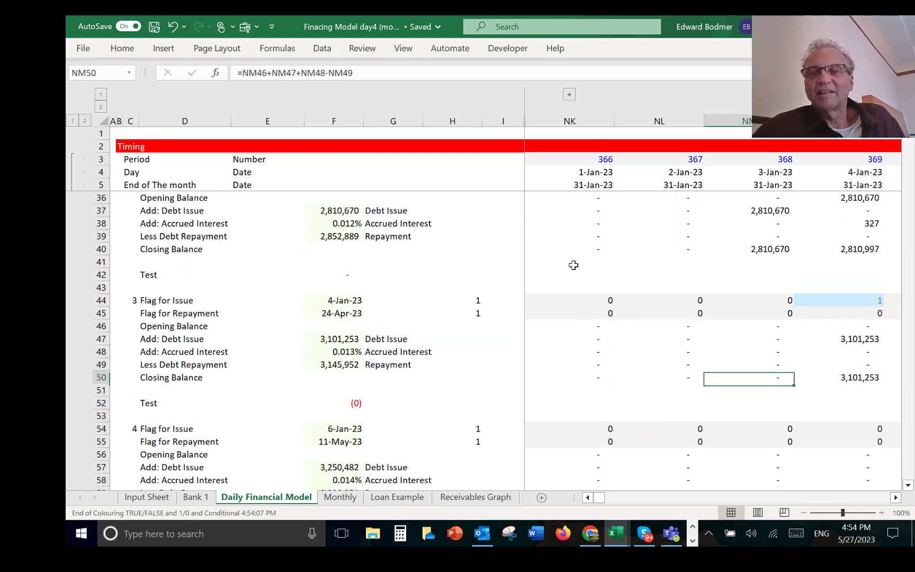
{"action": "key", "text": "Right"}
{"action": "key", "text": "Up"}
{"action": "key", "text": "Right"}
{"action": "key", "text": "Down"}
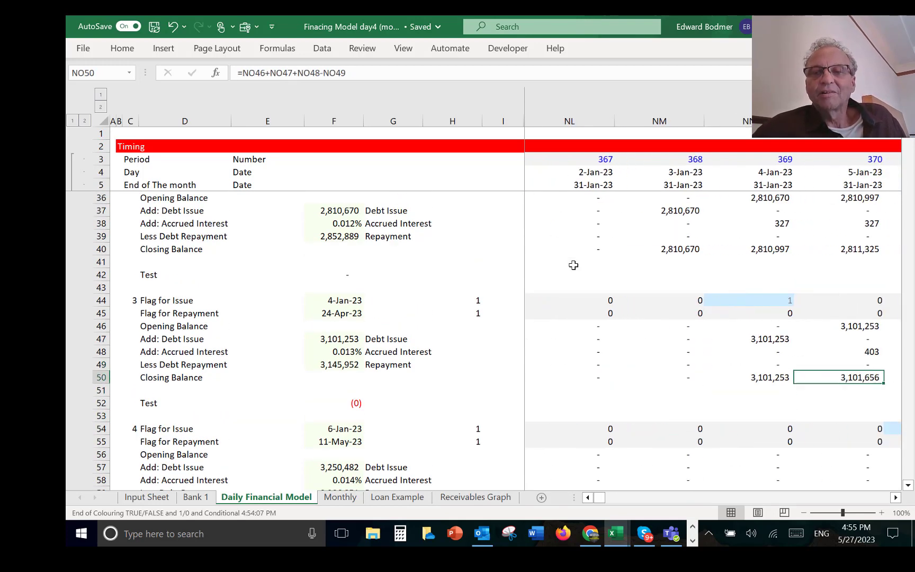
{"action": "key", "text": "Right"}
{"action": "key", "text": "Right"}
{"action": "key", "text": "Right"}
{"action": "key", "text": "Right"}
{"action": "key", "text": "Right"}
{"action": "key", "text": "Right"}
{"action": "key", "text": "Right"}
{"action": "key", "text": "Right"}
{"action": "key", "text": "Up"}
{"action": "key", "text": "Up"}
{"action": "key", "text": "Up"}
{"action": "key", "text": "Up"}
{"action": "key", "text": "Up"}
{"action": "key", "text": "Up"}
{"action": "key", "text": "Up"}
{"action": "key", "text": "Up"}
{"action": "key", "text": "Up"}
{"action": "key", "text": "Up"}
{"action": "key", "text": "Up"}
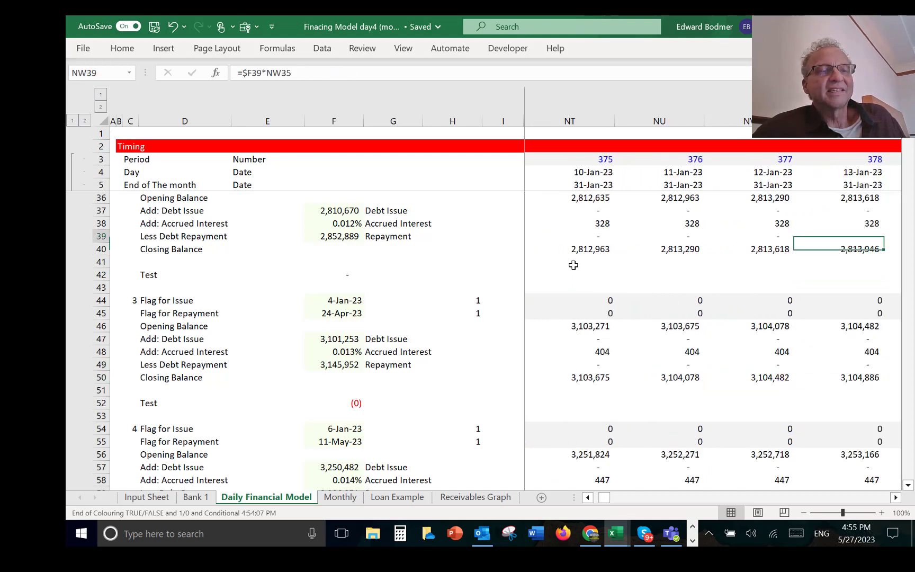
{"action": "key", "text": "Up"}
{"action": "key", "text": "Up"}
{"action": "key", "text": "Up"}
{"action": "key", "text": "Up"}
{"action": "key", "text": "Up"}
{"action": "key", "text": "Up"}
{"action": "key", "text": "Up"}
{"action": "key", "text": "Up"}
{"action": "key", "text": "Up"}
{"action": "key", "text": "Up"}
{"action": "key", "text": "Up"}
{"action": "key", "text": "Up"}
{"action": "key", "text": "Up"}
{"action": "key", "text": "Down"}
{"action": "key", "text": "Down"}
{"action": "key", "text": "Down"}
{"action": "key", "text": "Down"}
{"action": "key", "text": "Down"}
{"action": "key", "text": "Down"}
{"action": "key", "text": "Down"}
{"action": "key", "text": "Down"}
{"action": "key", "text": "Down"}
{"action": "key", "text": "Down"}
{"action": "key", "text": "Down"}
{"action": "key", "text": "Down"}
{"action": "key", "text": "Down"}
{"action": "key", "text": "Down"}
{"action": "key", "text": "Down"}
{"action": "key", "text": "Down"}
{"action": "key", "text": "Down"}
{"action": "key", "text": "Down"}
{"action": "key", "text": "Down"}
{"action": "key", "text": "Down"}
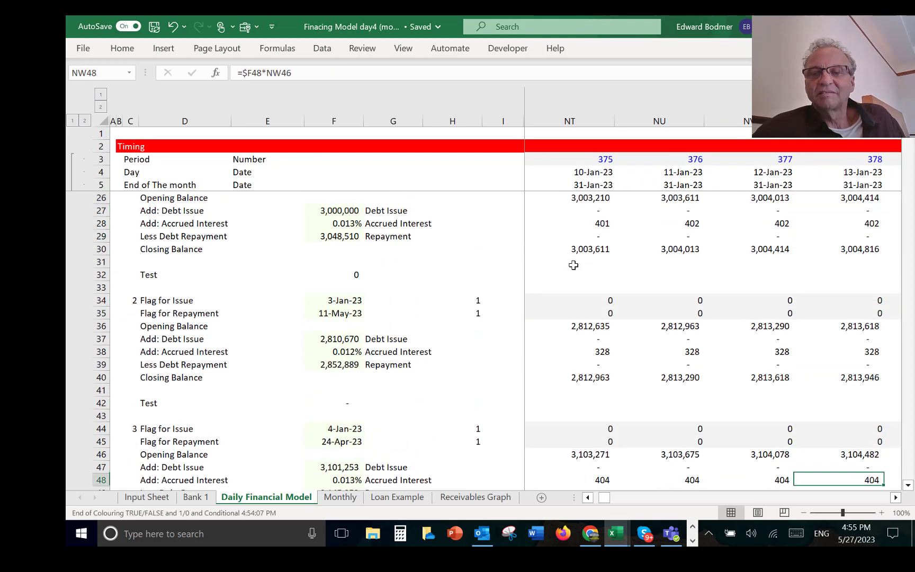
{"action": "key", "text": "Down"}
{"action": "key", "text": "Down"}
{"action": "key", "text": "Right"}
{"action": "key", "text": "Right"}
{"action": "key", "text": "Right"}
{"action": "key", "text": "Right"}
{"action": "key", "text": "Right"}
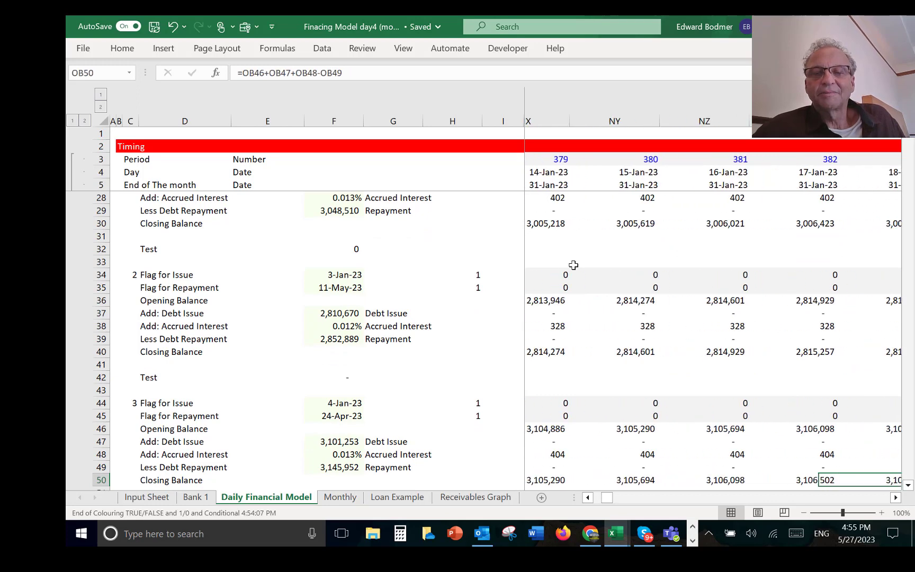
{"action": "key", "text": "Left"}
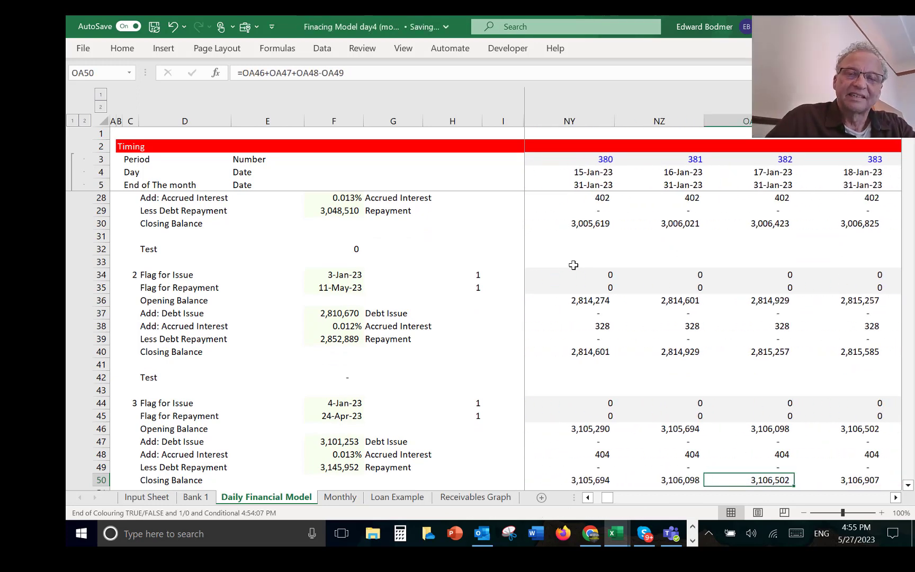
Step: Save the workbook in the ComEd Case folder under the new name Treasury Example Complete
{"action": "key", "text": "F12"}
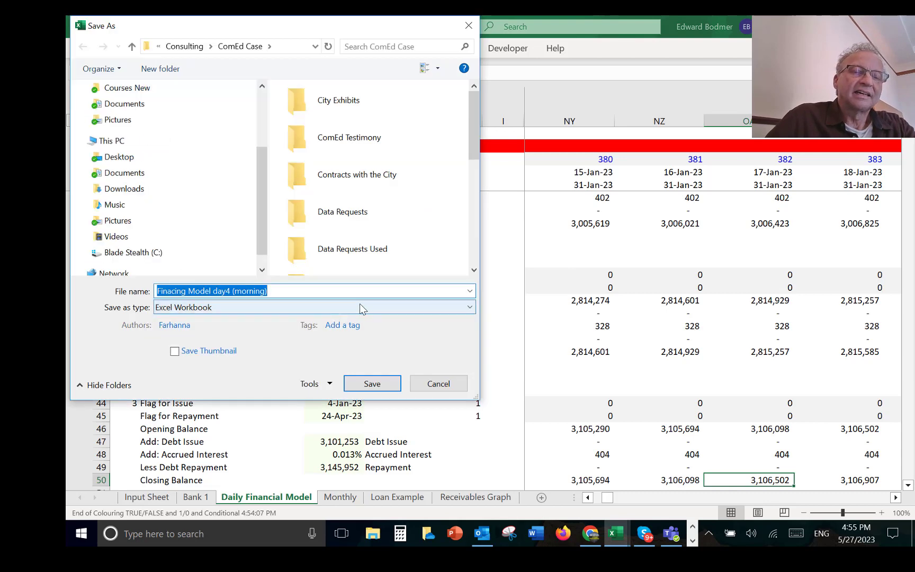
{"action": "left_click", "coordinate": [348, 291]}
{"action": "key", "text": "BackSpace"}
{"action": "key", "text": "BackSpace"}
{"action": "key", "text": "BackSpace"}
{"action": "key", "text": "BackSpace"}
{"action": "key", "text": "BackSpace"}
{"action": "key", "text": "BackSpace"}
{"action": "key", "text": "BackSpace"}
{"action": "key", "text": "BackSpace"}
{"action": "key", "text": "BackSpace"}
{"action": "key", "text": "BackSpace"}
{"action": "key", "text": "BackSpace"}
{"action": "key", "text": "BackSpace"}
{"action": "key", "text": "BackSpace"}
{"action": "key", "text": "BackSpace"}
{"action": "key", "text": "BackSpace"}
{"action": "key", "text": "BackSpace"}
{"action": "key", "text": "BackSpace"}
{"action": "key", "text": "BackSpace"}
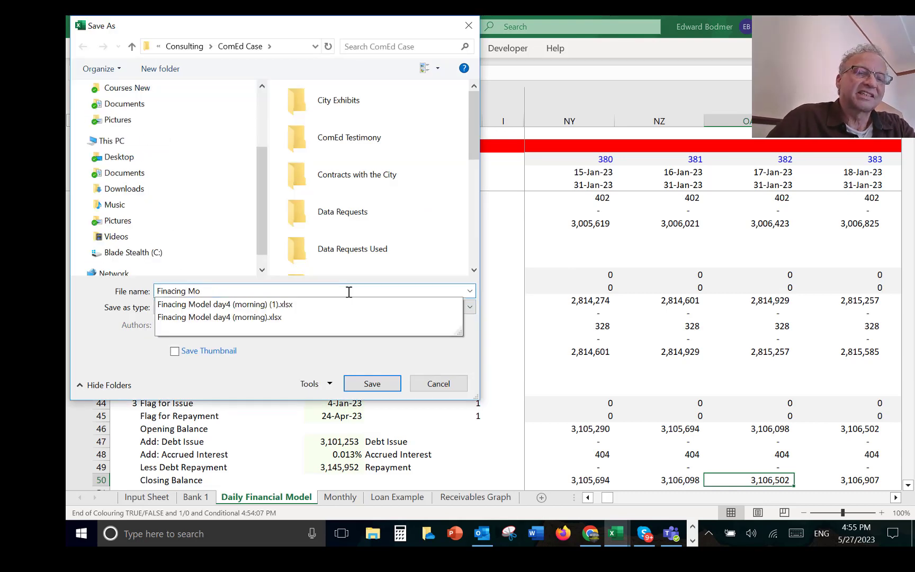
{"action": "key", "text": "BackSpace"}
{"action": "key", "text": "BackSpace"}
{"action": "key", "text": "BackSpace"}
{"action": "key", "text": "BackSpace"}
{"action": "key", "text": "BackSpace"}
{"action": "key", "text": "BackSpace"}
{"action": "key", "text": "BackSpace"}
{"action": "key", "text": "BackSpace"}
{"action": "key", "text": "BackSpace"}
{"action": "key", "text": "BackSpace"}
{"action": "key", "text": "BackSpace"}
{"action": "type", "text": "Treasury Example Complete"}
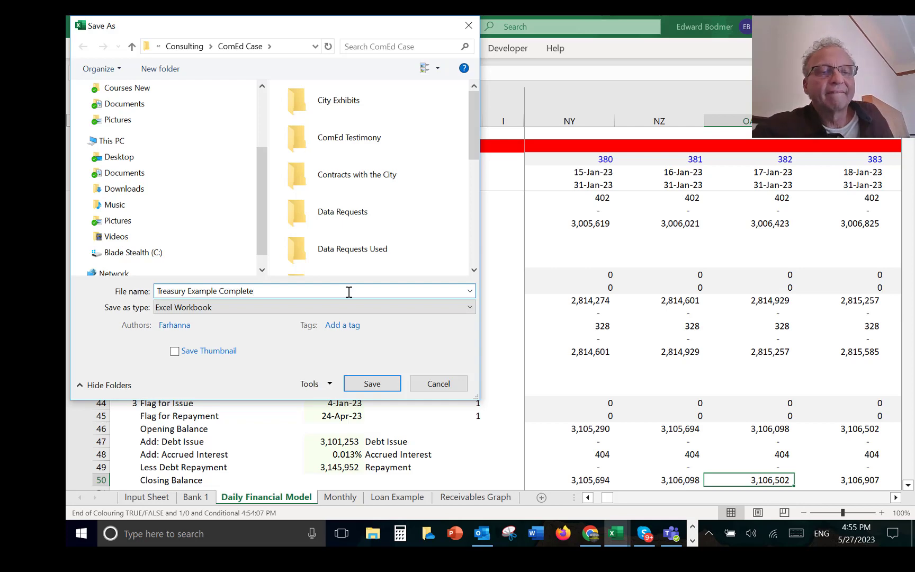
{"action": "key", "text": "Return"}
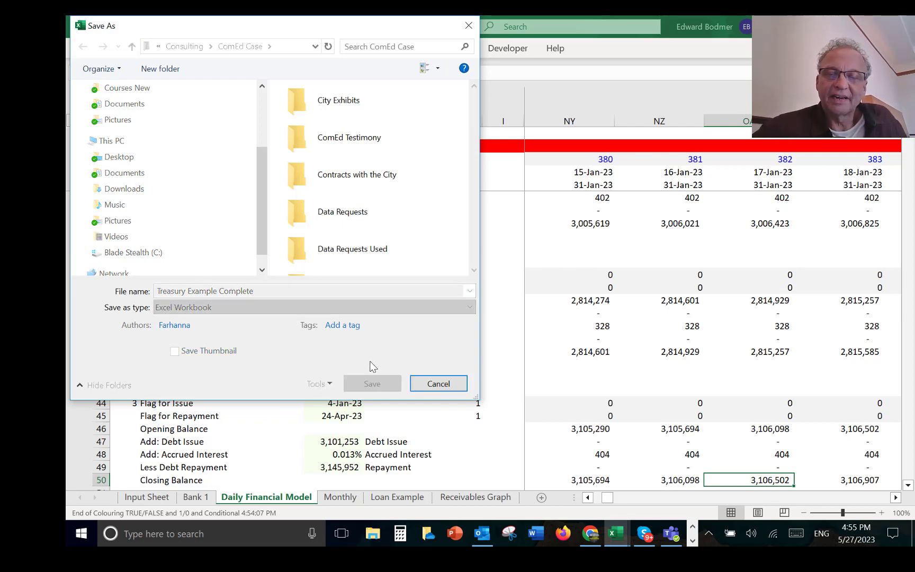
{"action": "left_click", "coordinate": [692, 541]}
{"action": "left_click", "coordinate": [434, 534]}
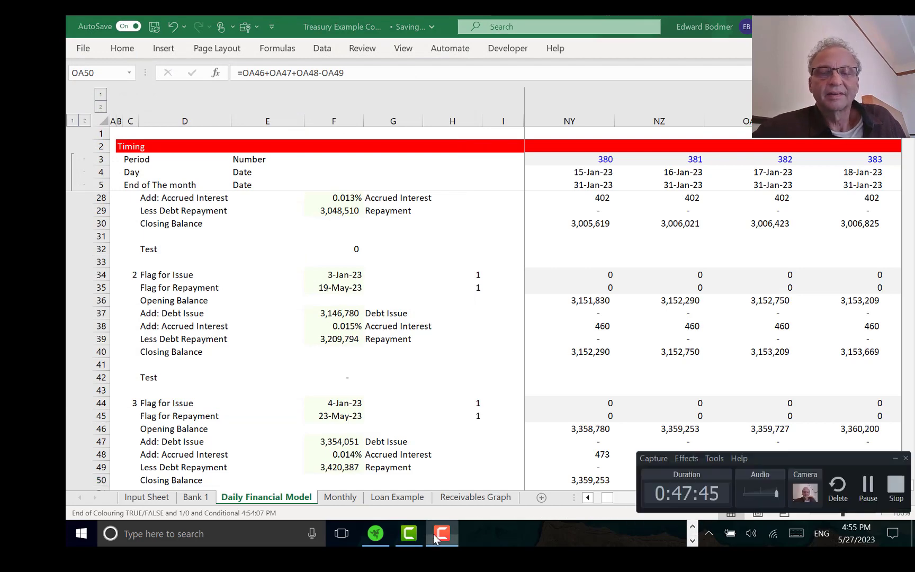